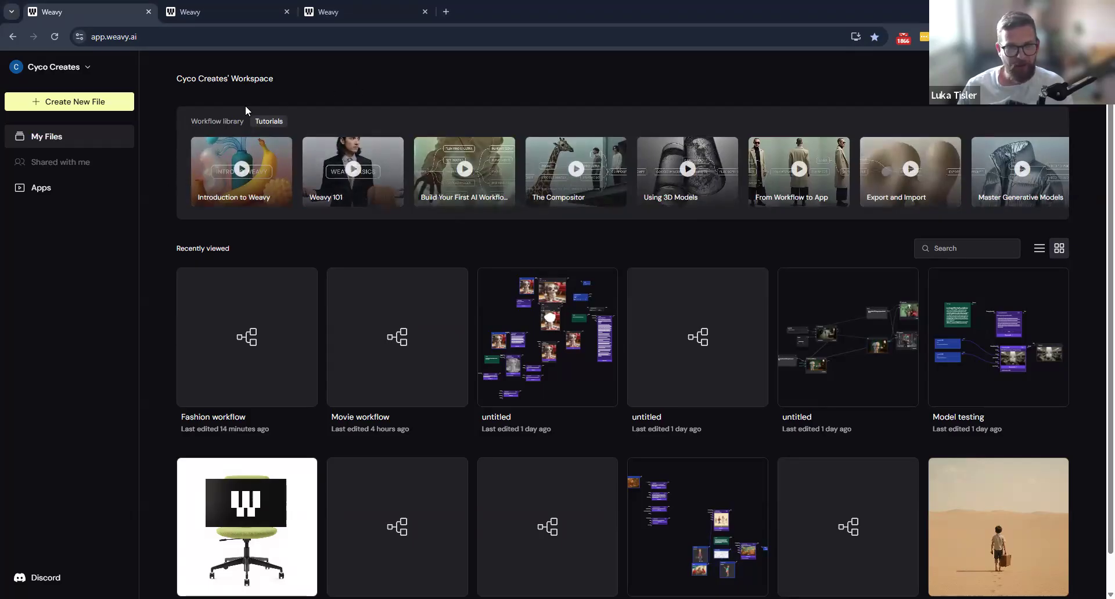
Open the "Compositor + text node" workflow from the Workflow library and duplicate it to My Files.
click(218, 121)
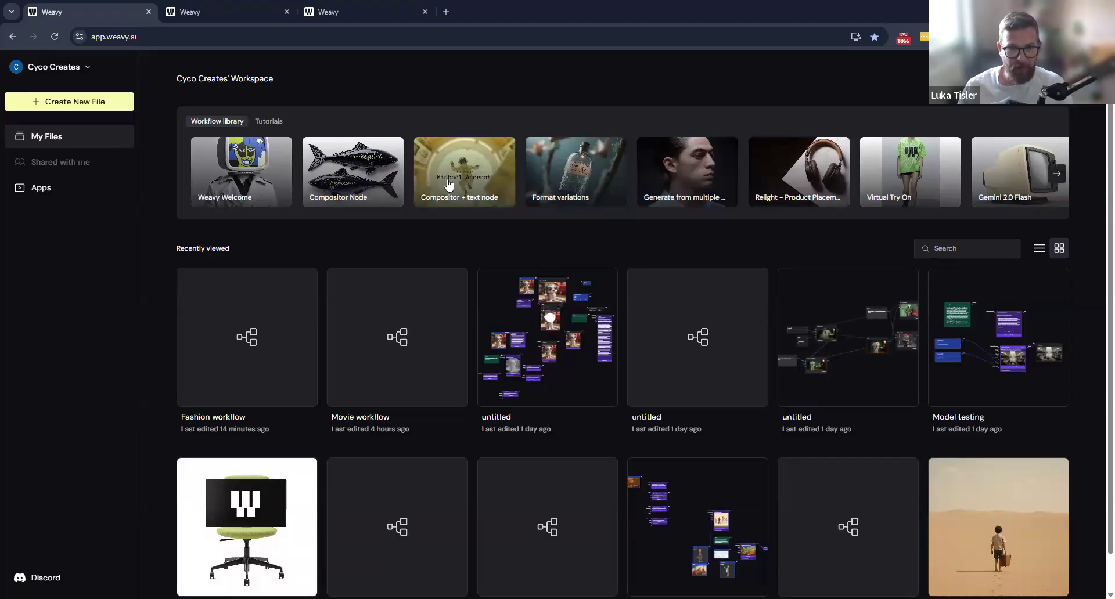
click(488, 164)
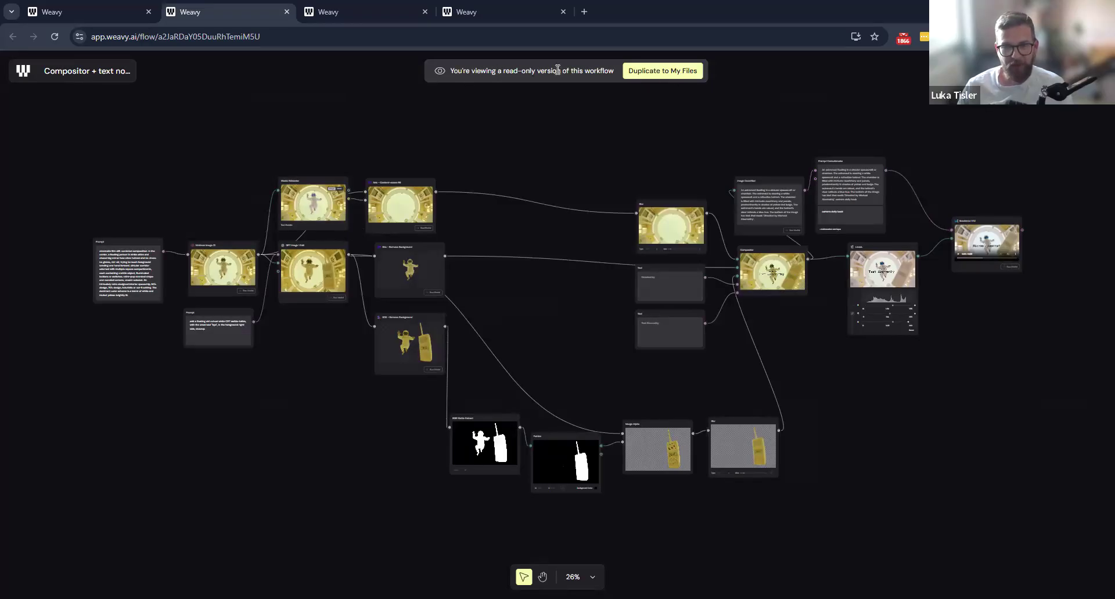
click(656, 71)
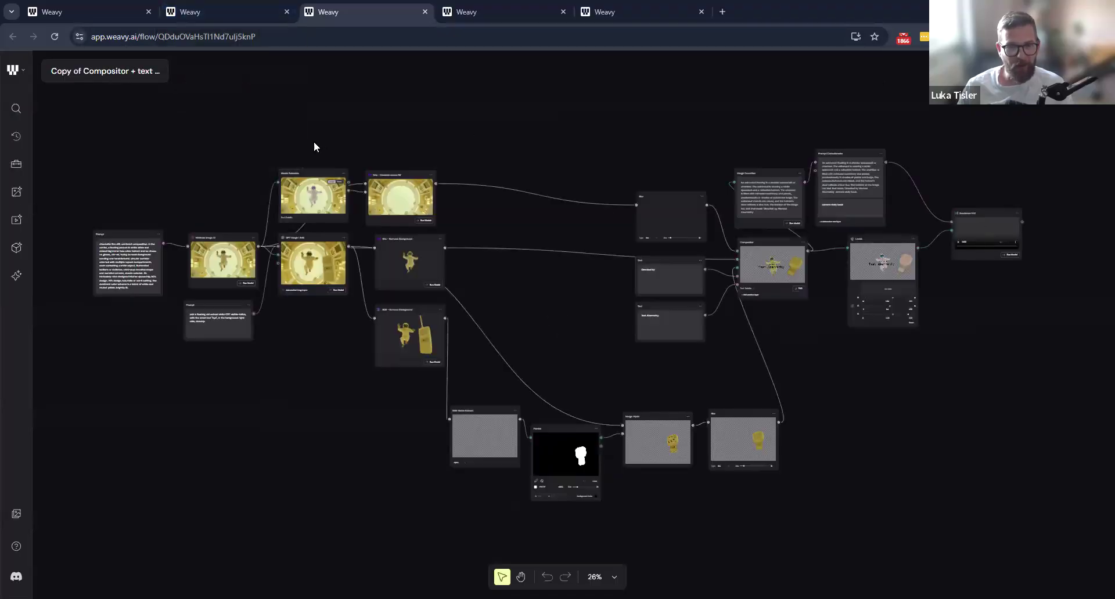
Examine the overall node layout of the duplicated workflow, starting from its first prompt node.
drag(86, 253, 350, 284)
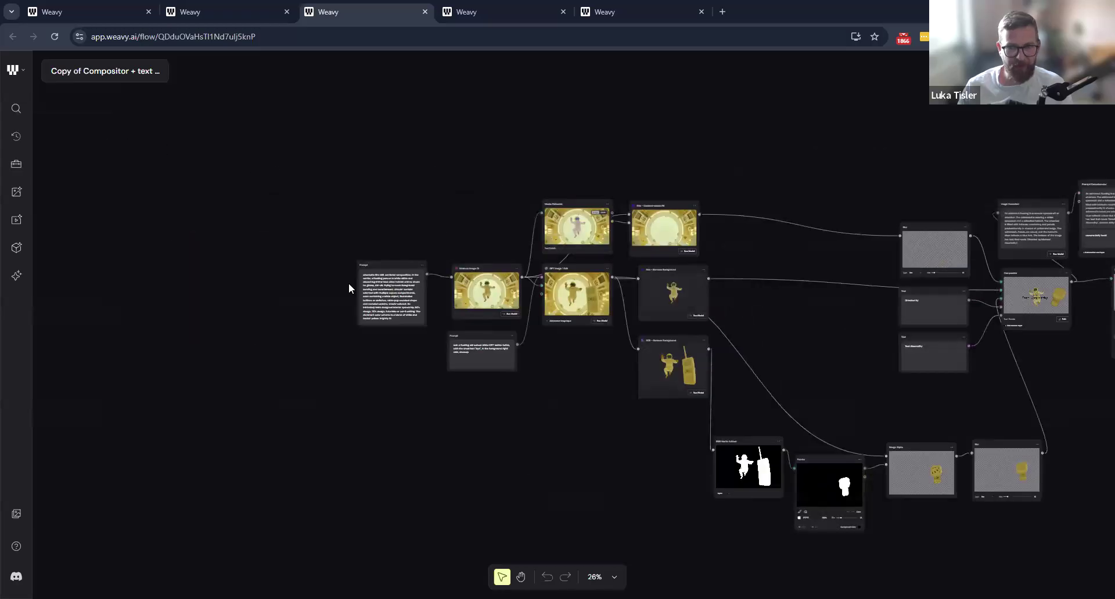
scroll(353, 284, up, 3)
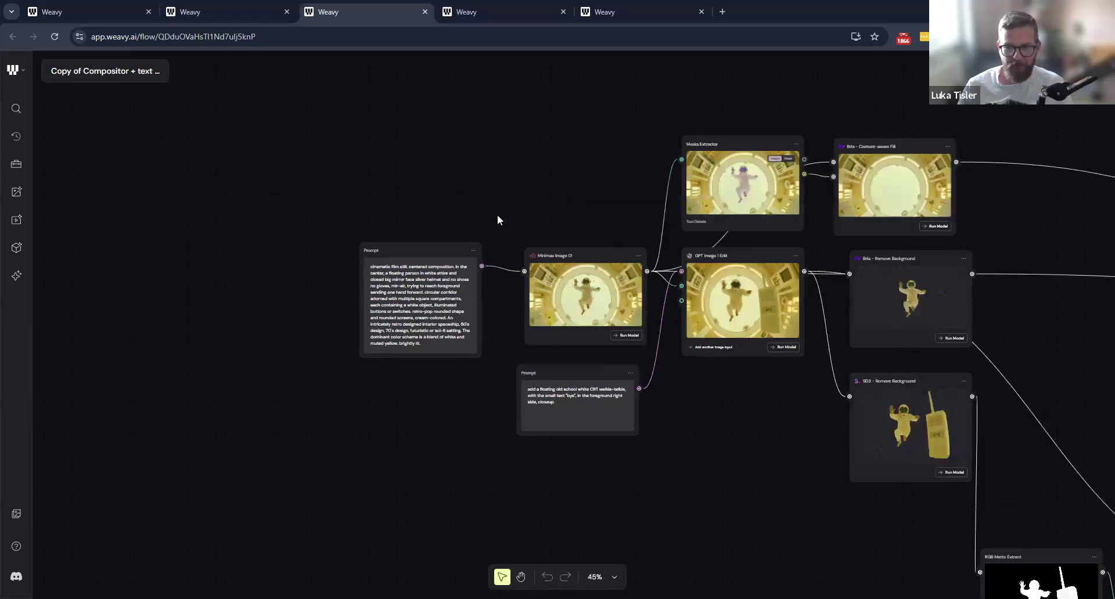
scroll(497, 220, down, 2)
scroll(452, 186, down, 1)
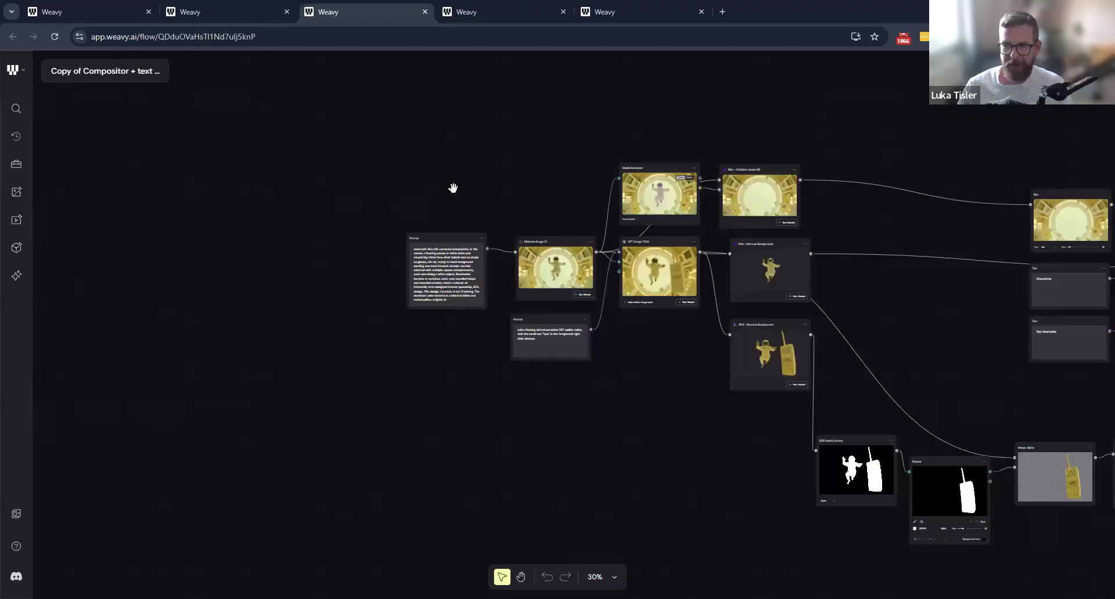
drag(598, 180, 483, 174)
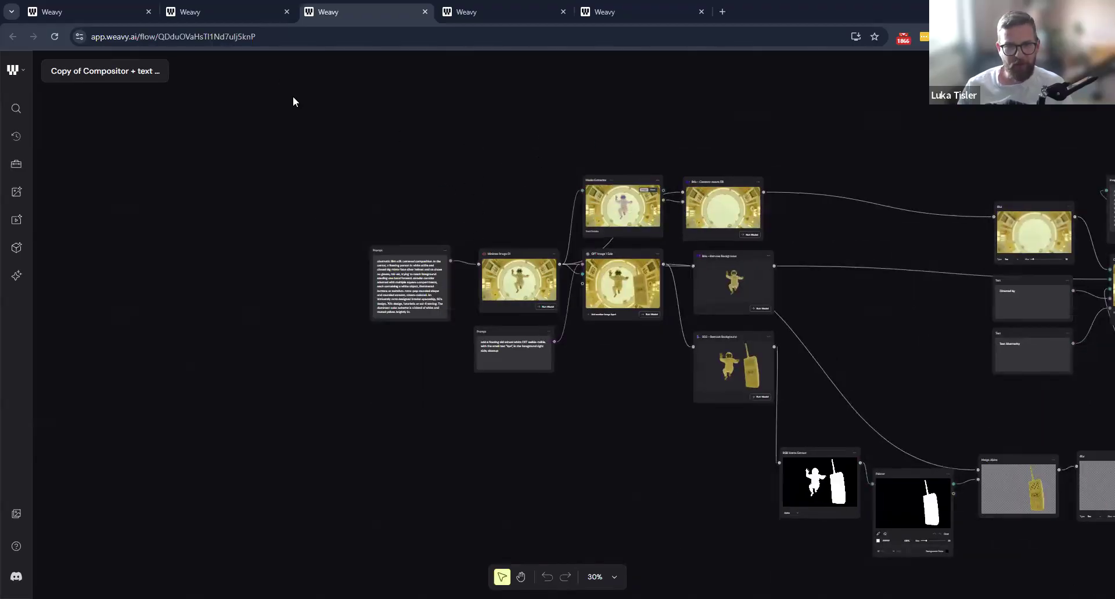
drag(311, 122, 393, 239)
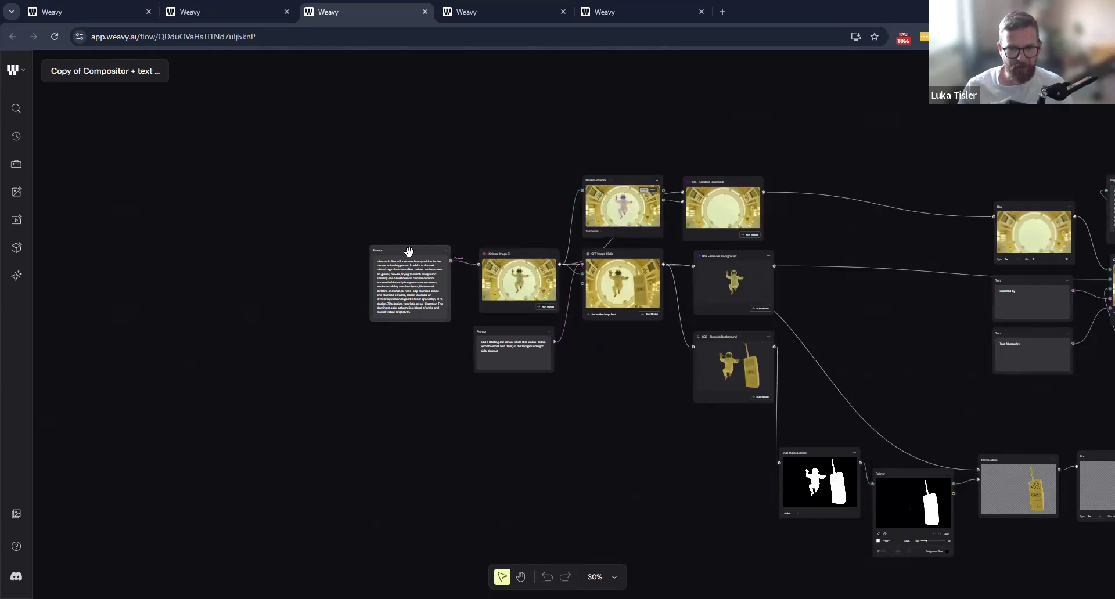
Follow the connections from the first prompt through the image nodes to the background removal, matte extraction and Merge Alpha nodes.
scroll(336, 282, up, 5)
mouse_move(405, 227)
mouse_down()
mouse_move(301, 137)
mouse_move(387, 226)
mouse_move(408, 221)
mouse_up()
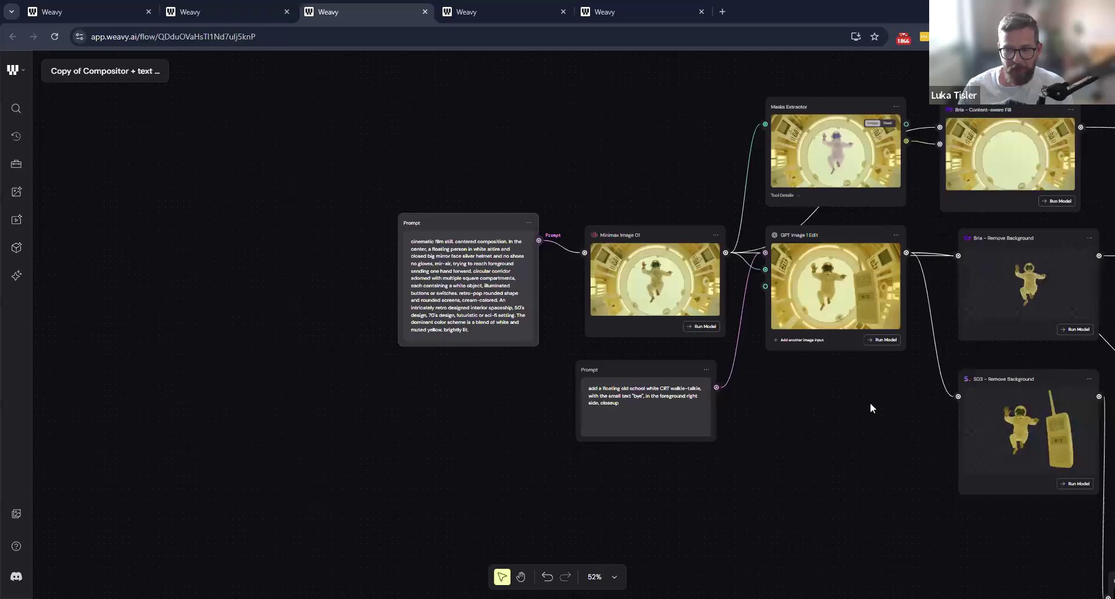
drag(477, 343, 381, 364)
drag(816, 335, 413, 405)
drag(470, 403, 884, 269)
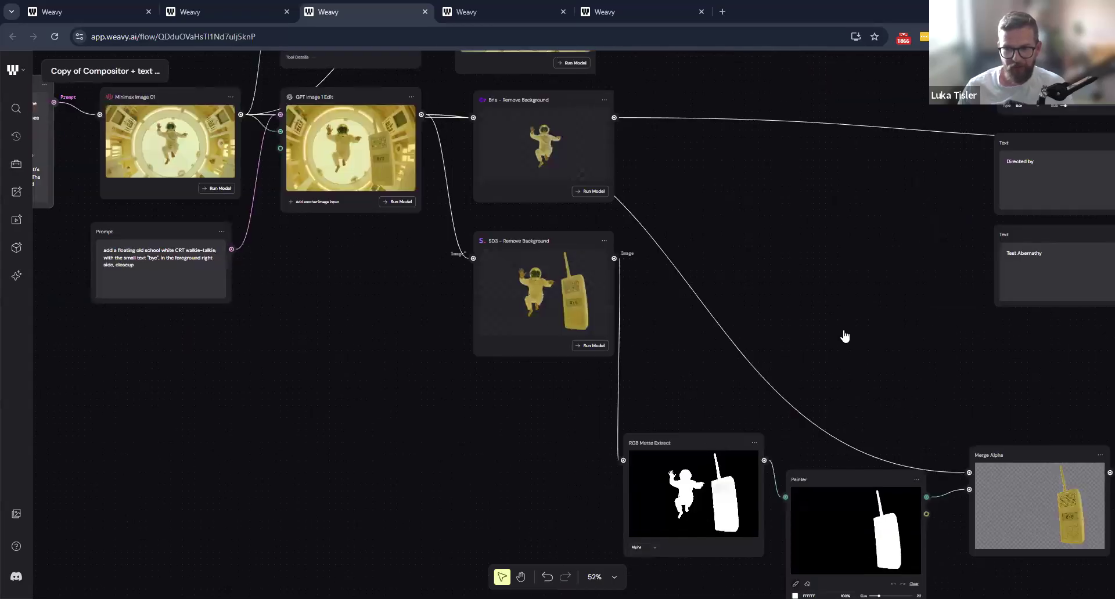
drag(703, 361, 1059, 456)
drag(865, 187, 471, 217)
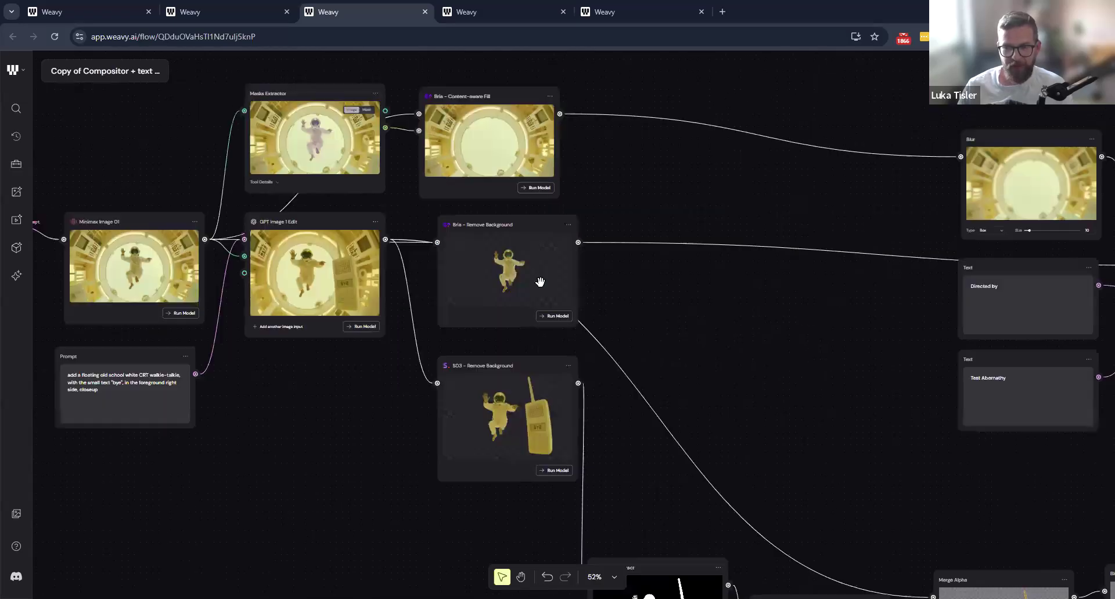
drag(961, 289, 836, 246)
drag(151, 362, 574, 371)
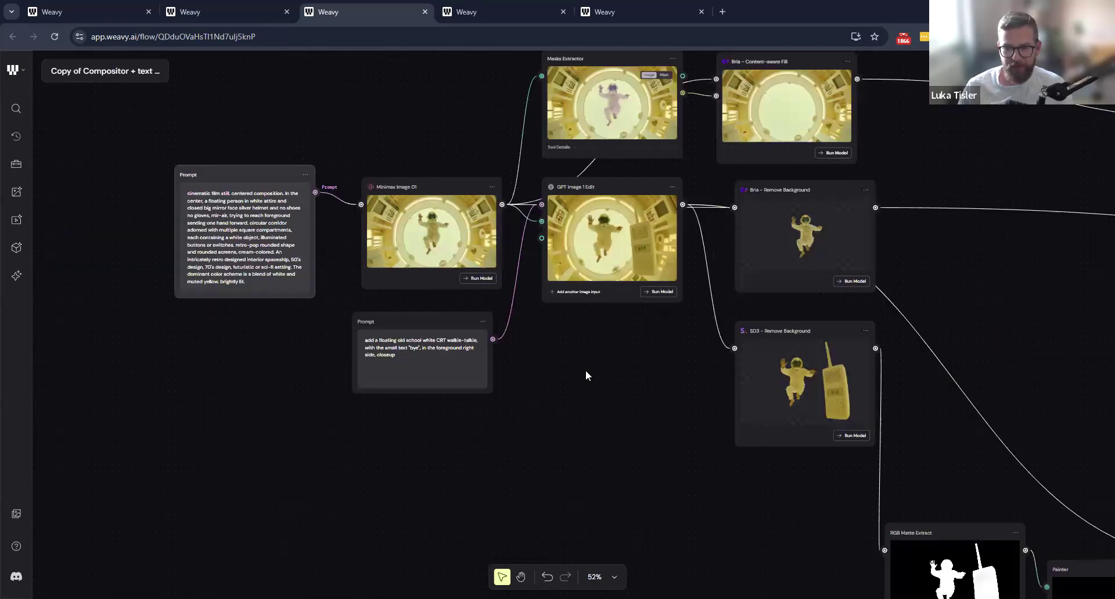
Examine up close how the two Prompt nodes feed the Minimax Image 01 and GPT Image 1 Edit nodes.
scroll(585, 370, down, 3)
scroll(586, 370, up, 3)
scroll(585, 371, up, 2)
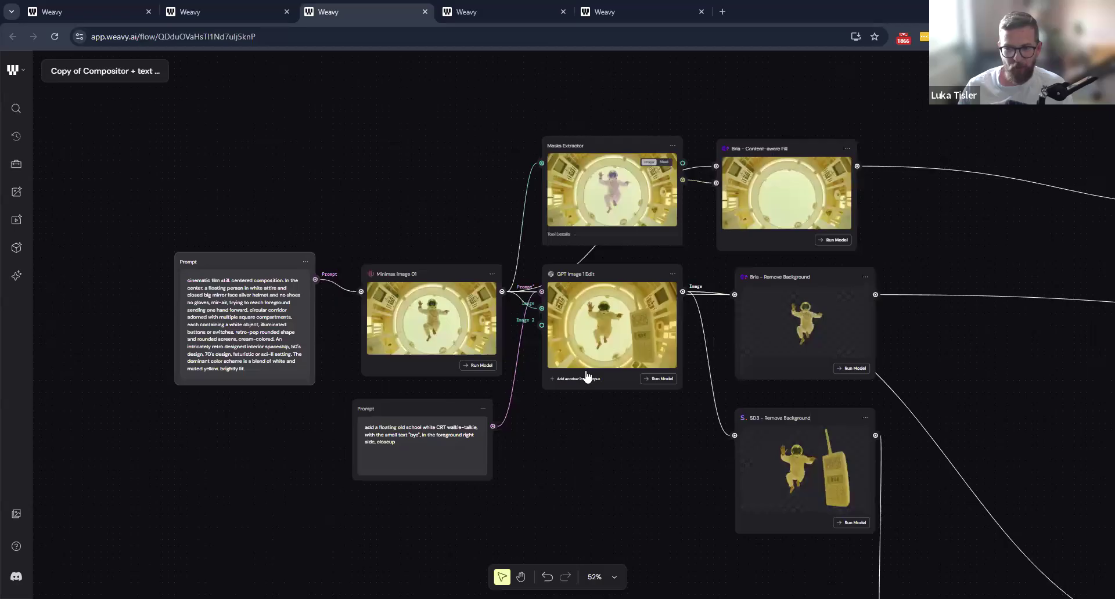
scroll(586, 374, down, 2)
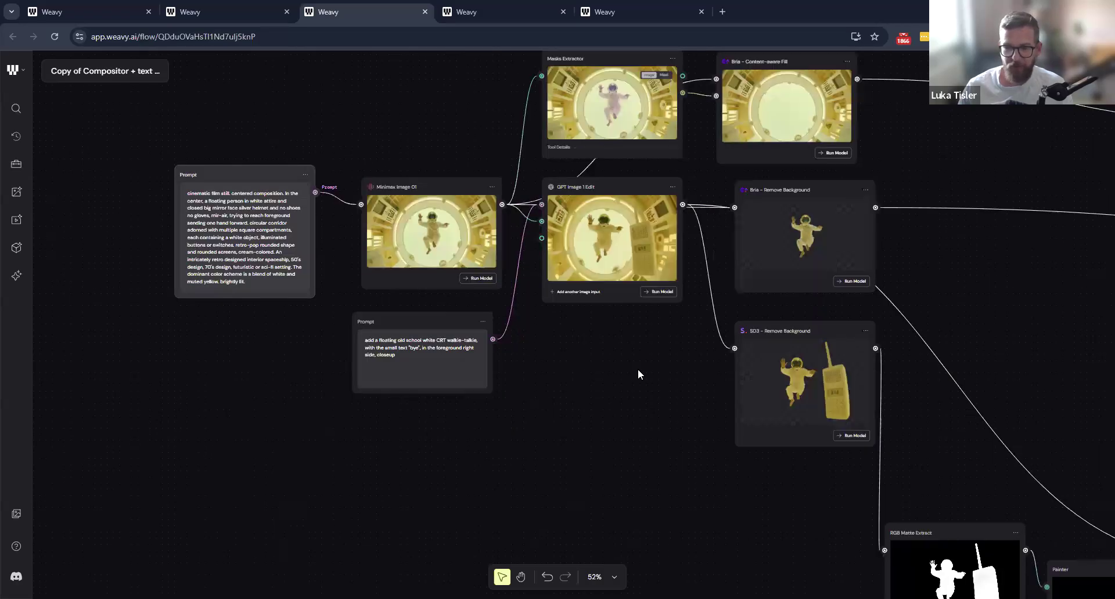
scroll(638, 372, down, 5)
scroll(638, 368, up, 6)
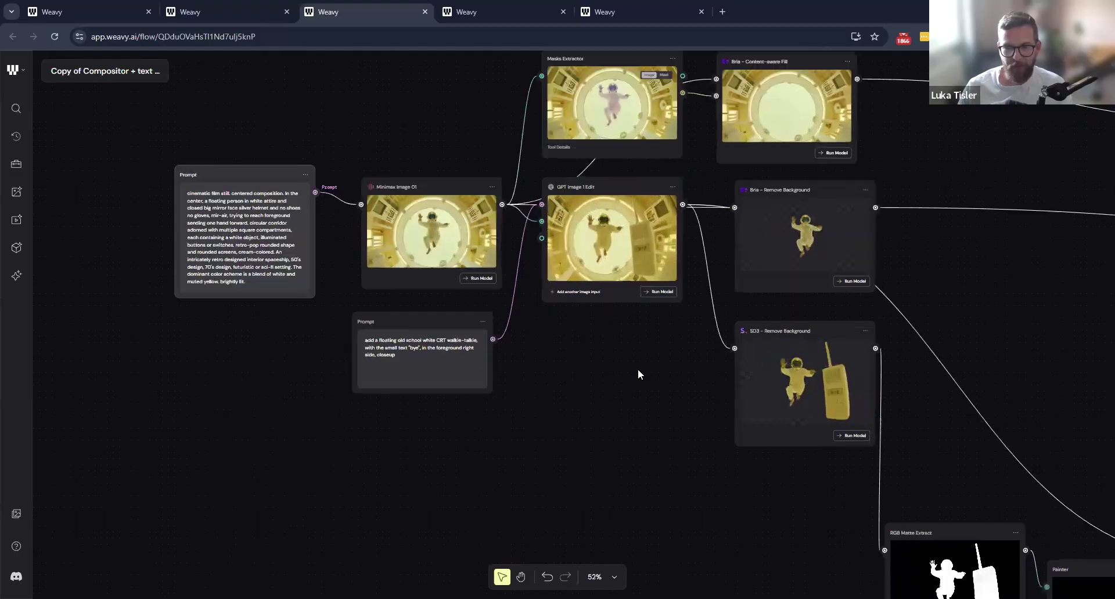
drag(497, 331, 628, 412)
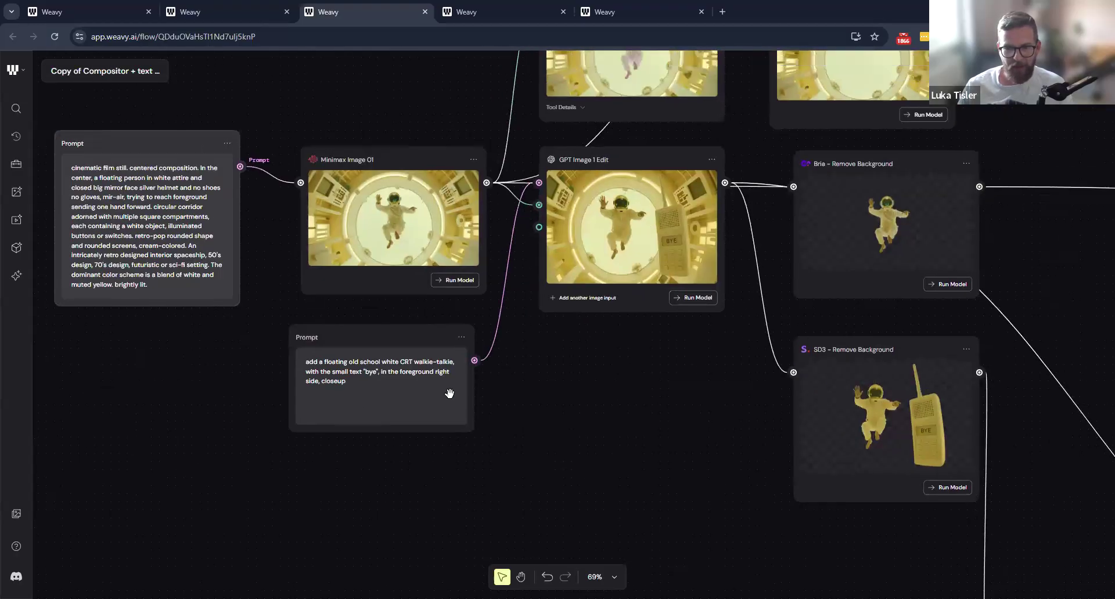
drag(293, 399, 581, 367)
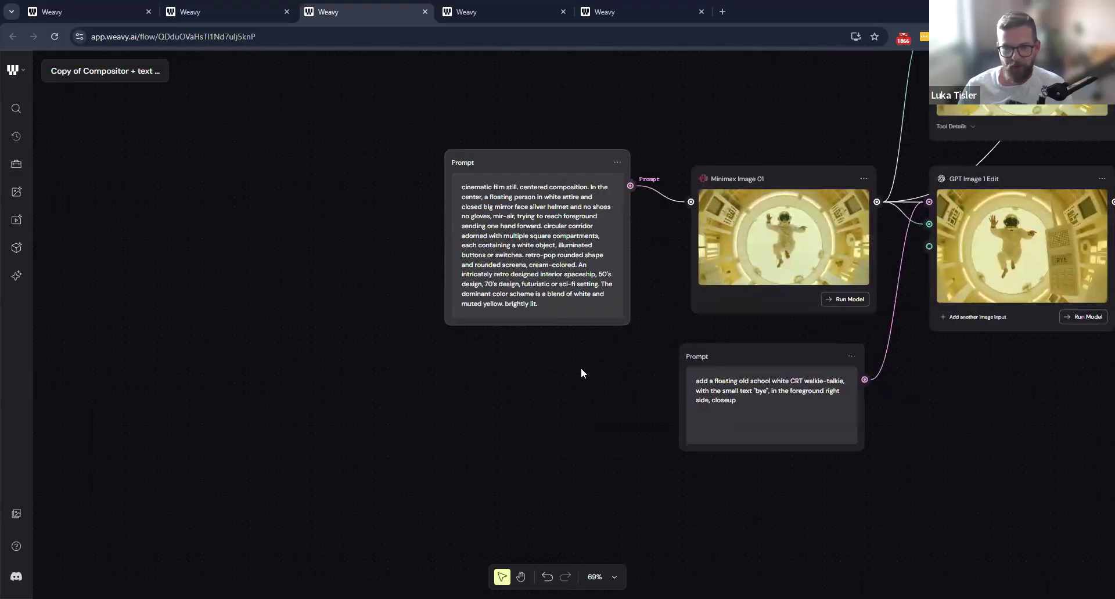
scroll(762, 451, right, 5)
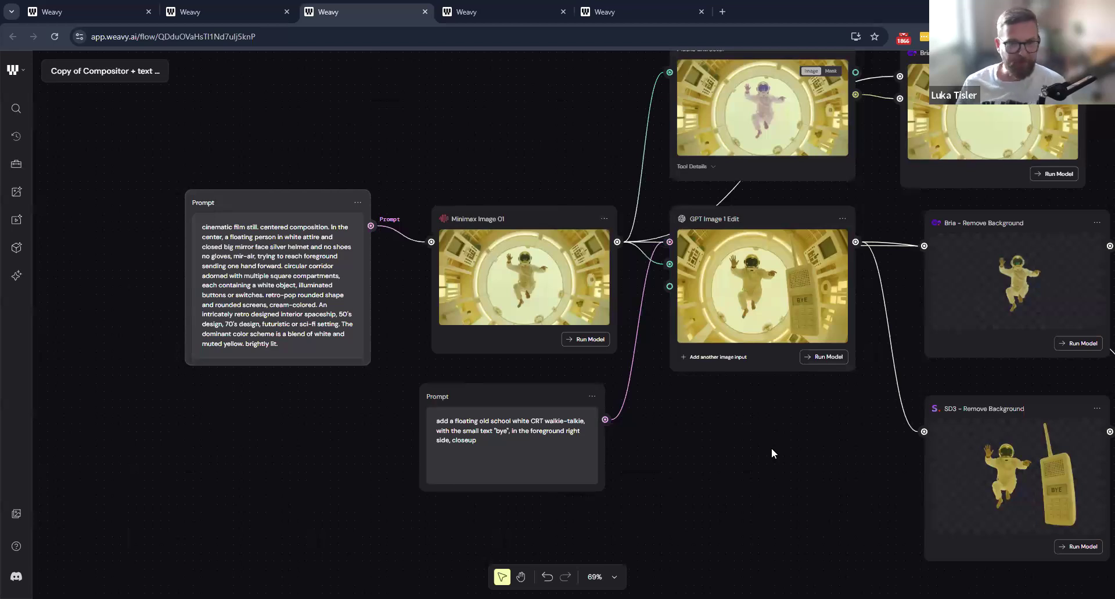
drag(392, 141, 567, 201)
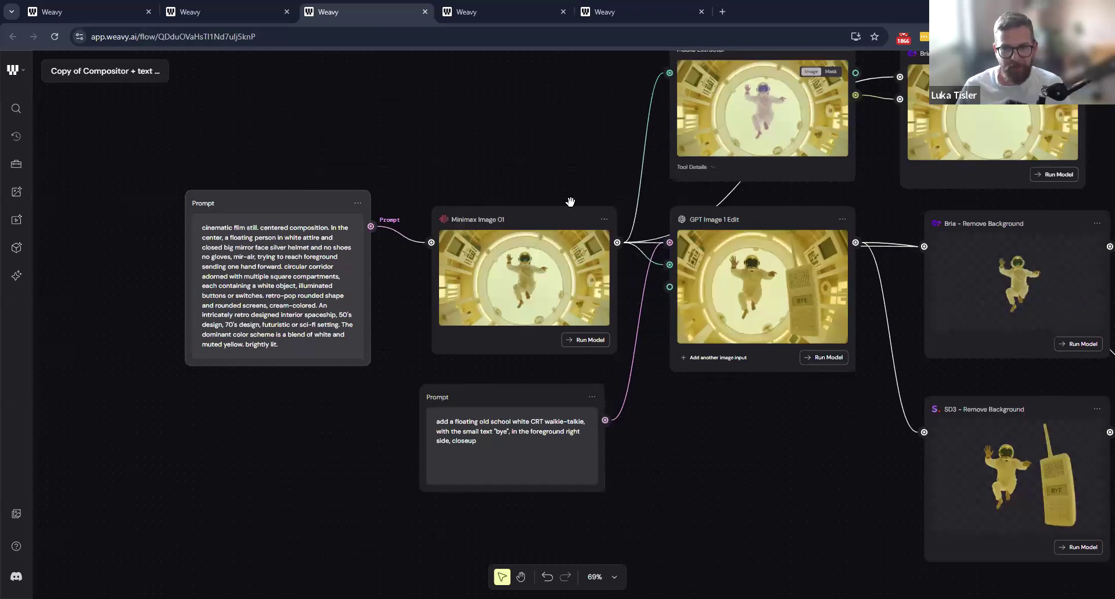
Search the node library for "kling" and place a Kling 2.1 node in the empty canvas area above the first prompt.
drag(302, 168, 577, 293)
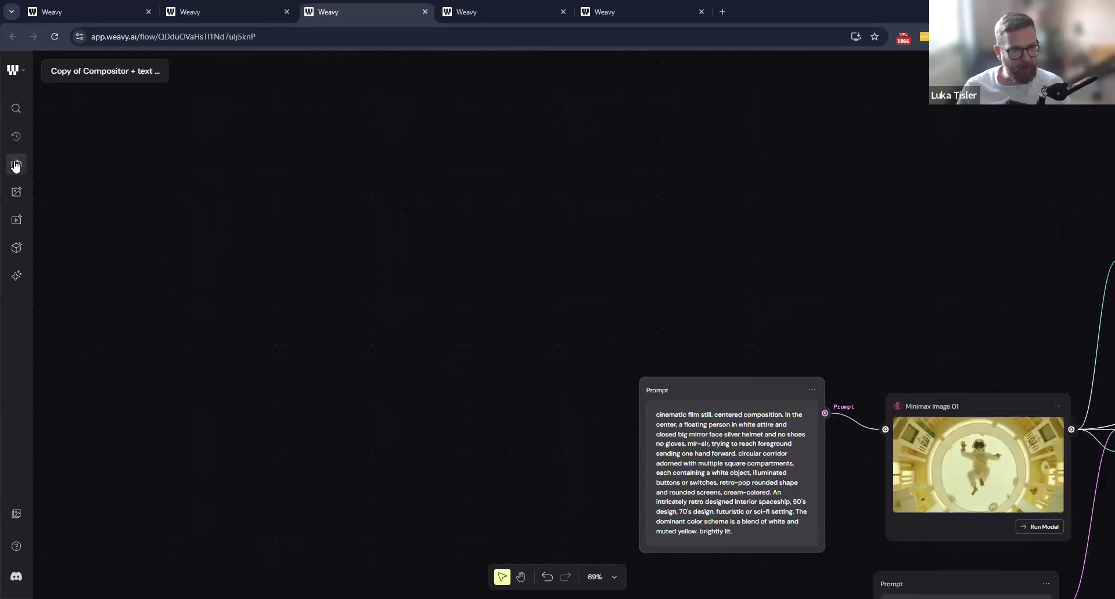
click(17, 110)
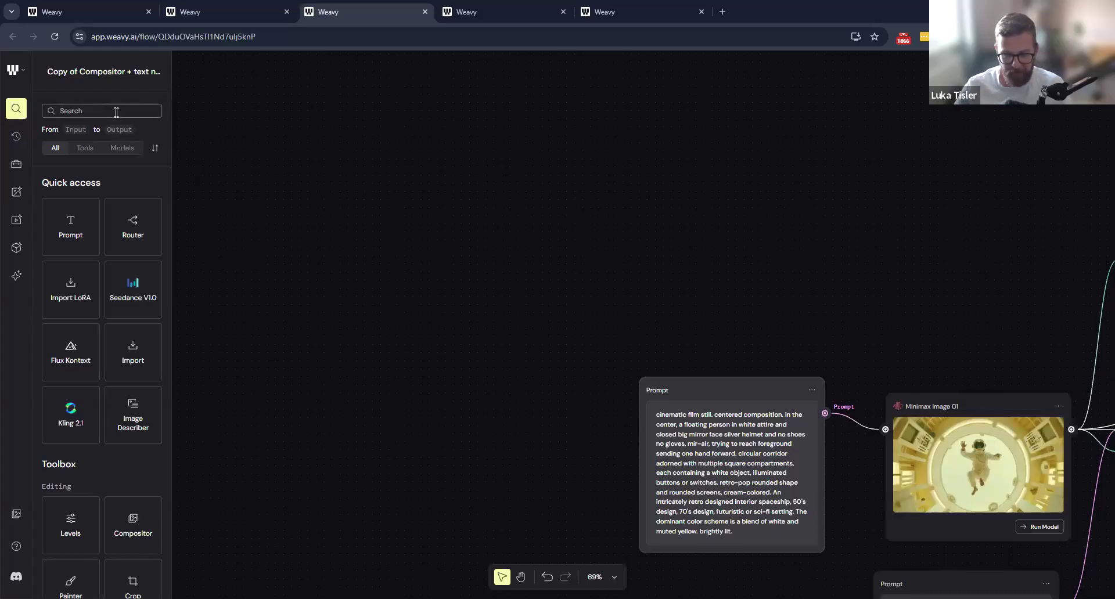
text(kling)
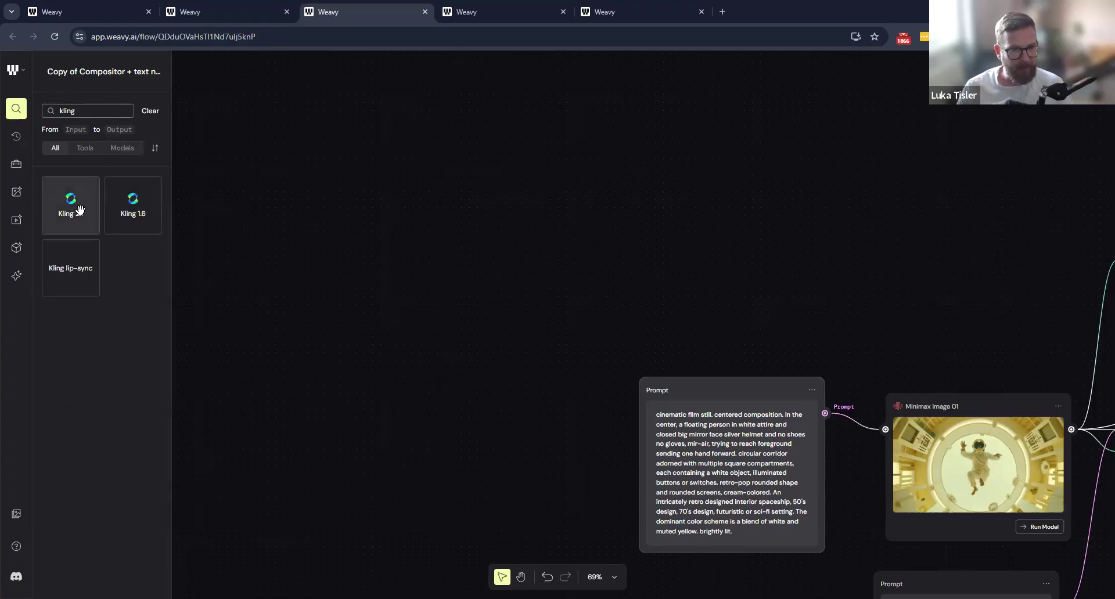
mouse_move(70, 207)
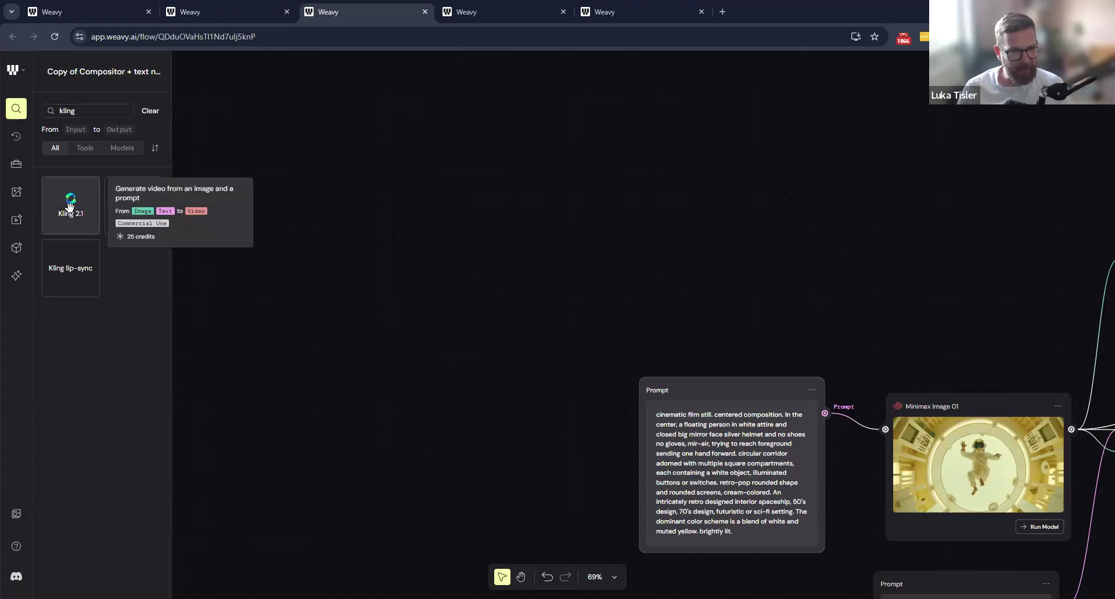
drag(331, 191, 528, 172)
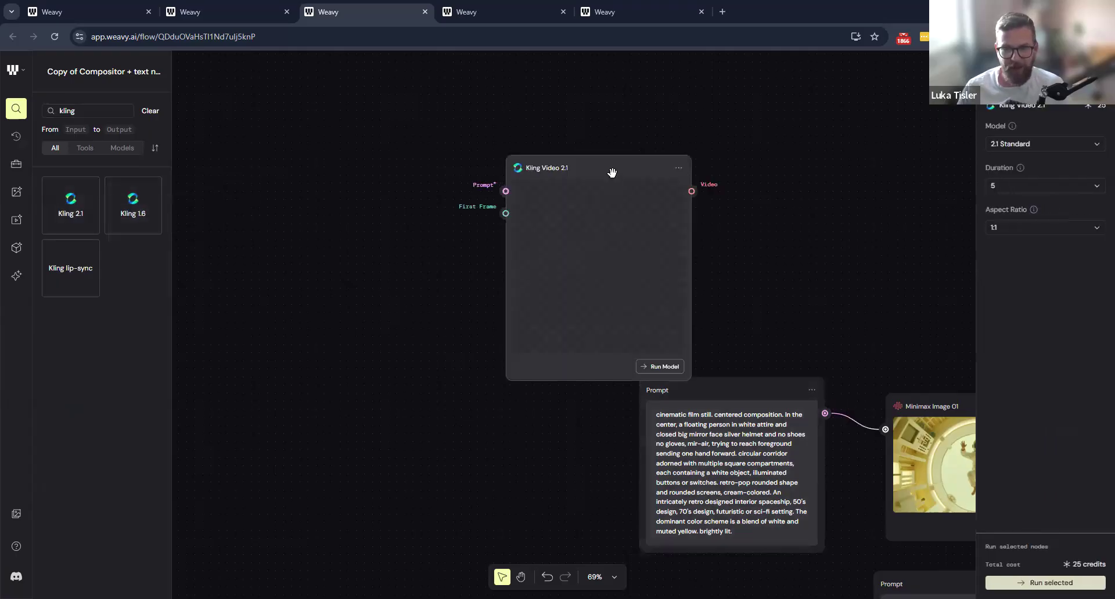
drag(611, 168, 476, 144)
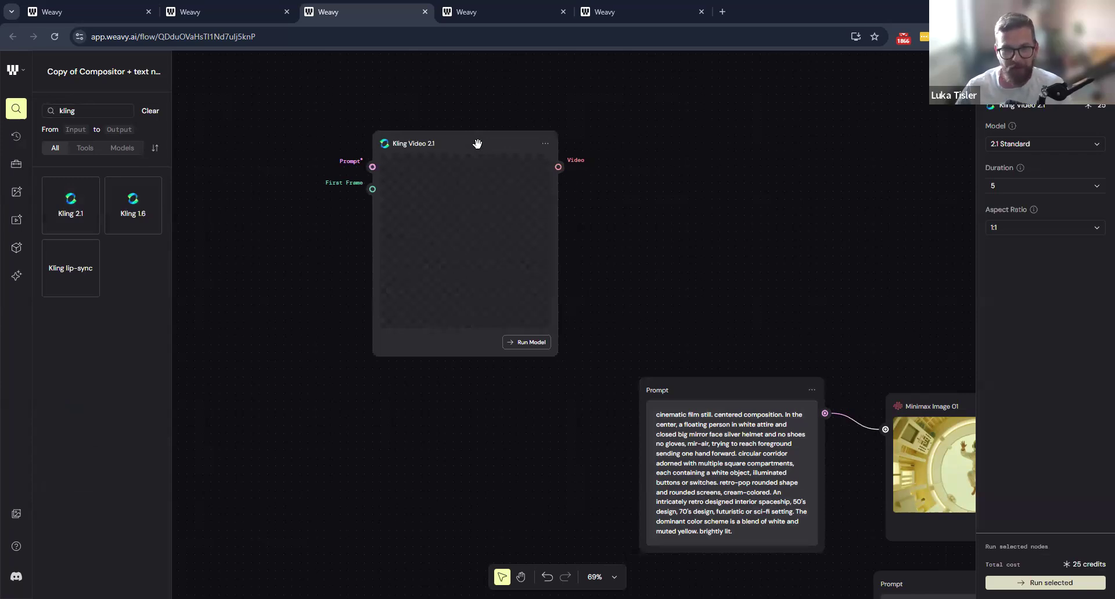
Delete the Kling Video 2.1 node and clear the node library search.
key(Delete)
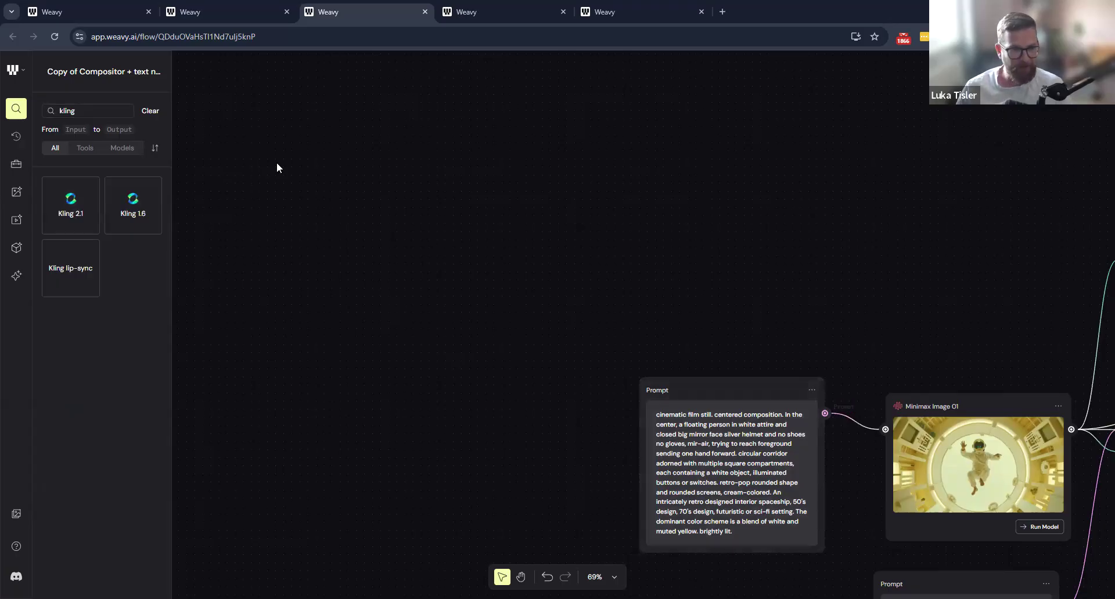
double_click(100, 108)
key(BackSpace)
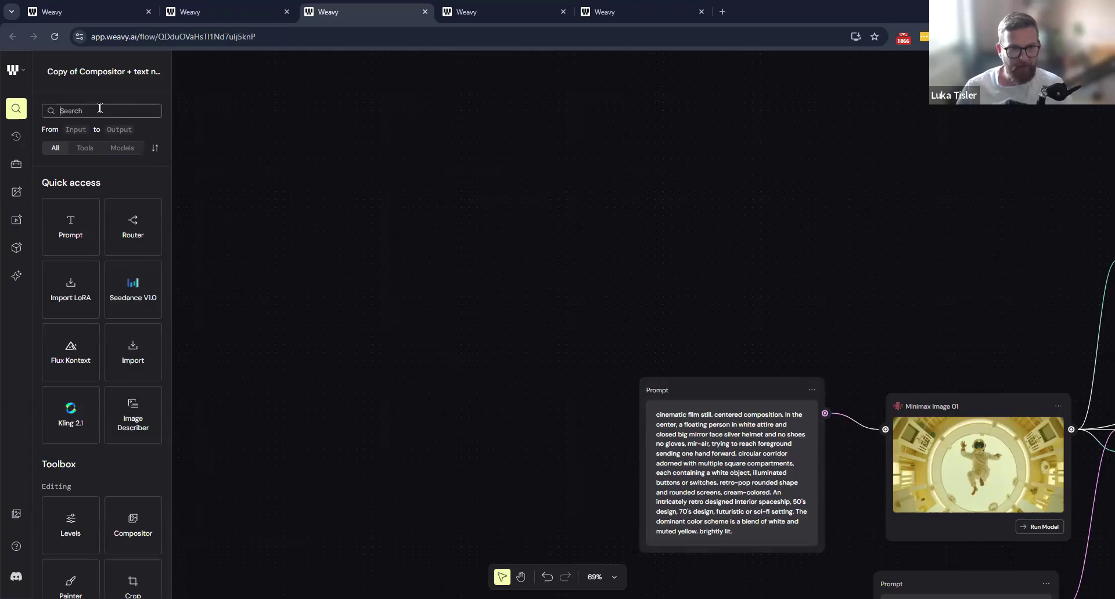
click(405, 167)
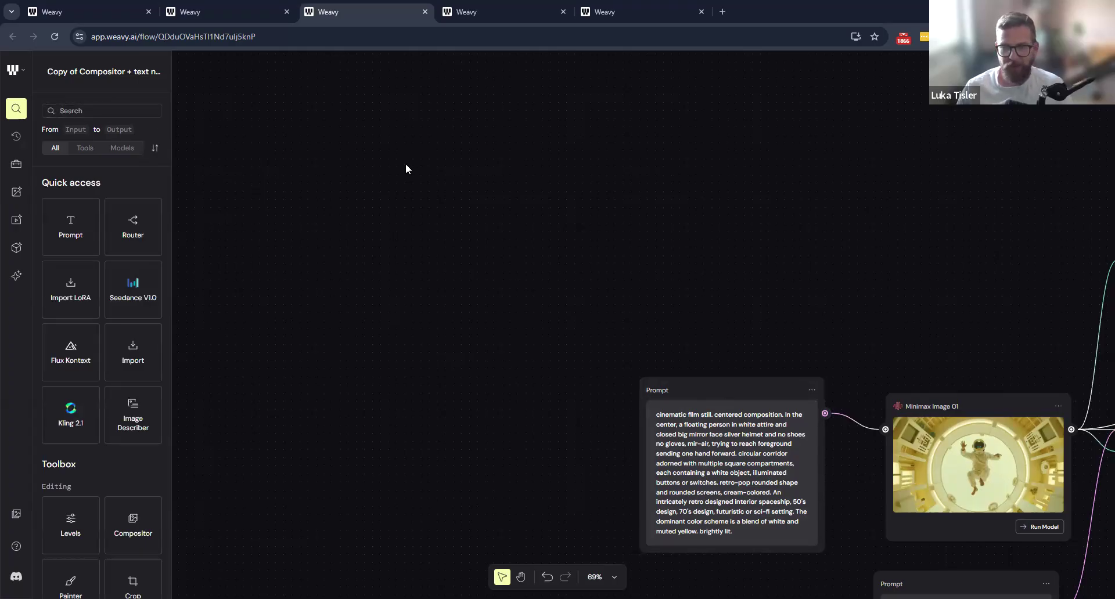
Add a Kling 2.1 node through the on-canvas node search with "klin", and delete it again.
right_click(363, 153)
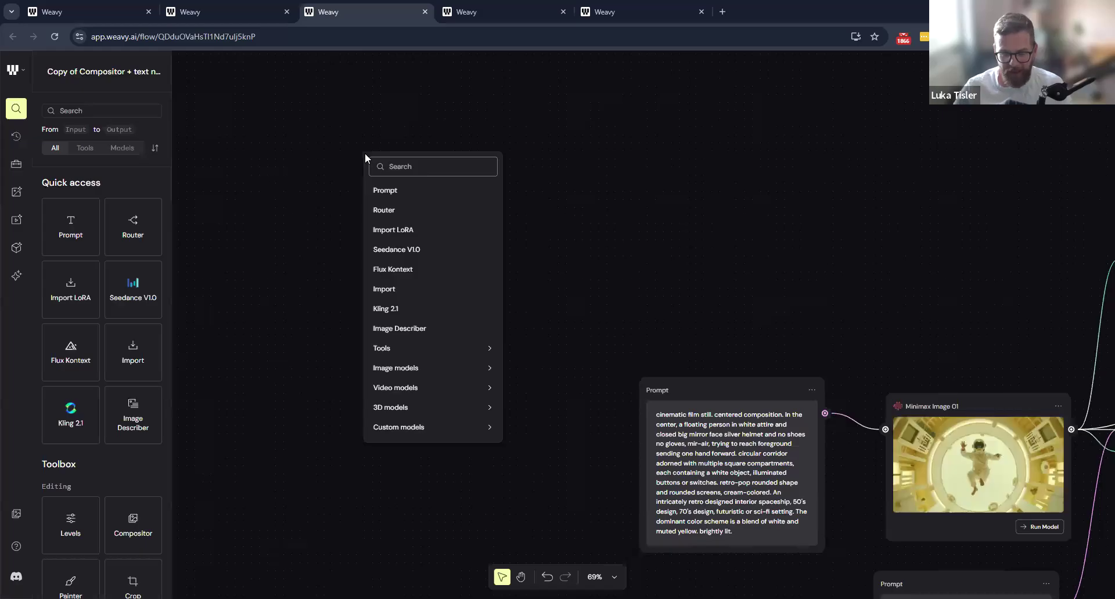
text(klin)
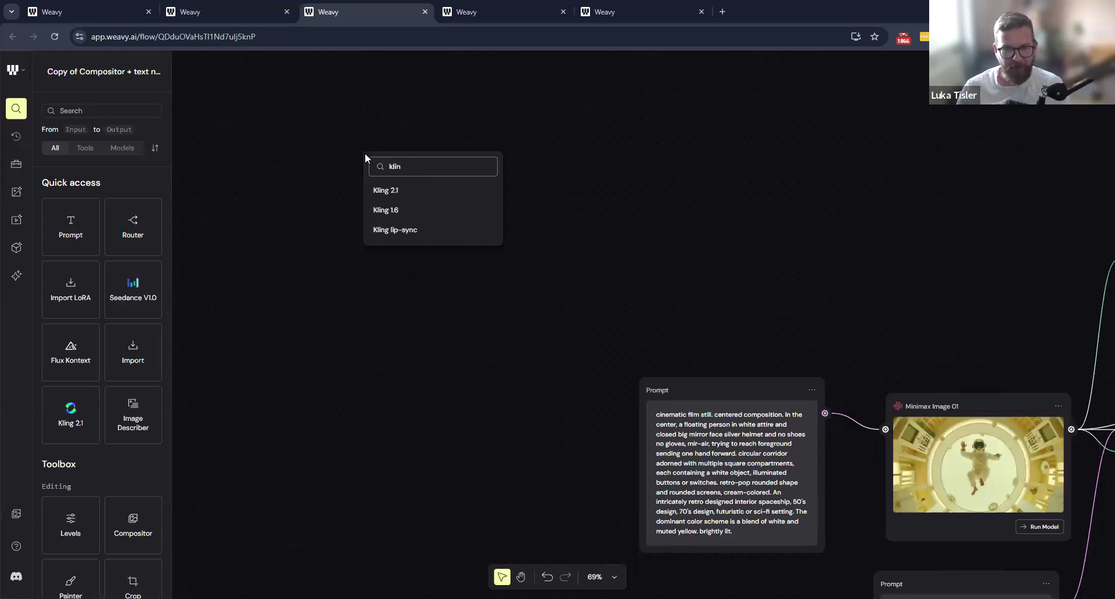
click(383, 190)
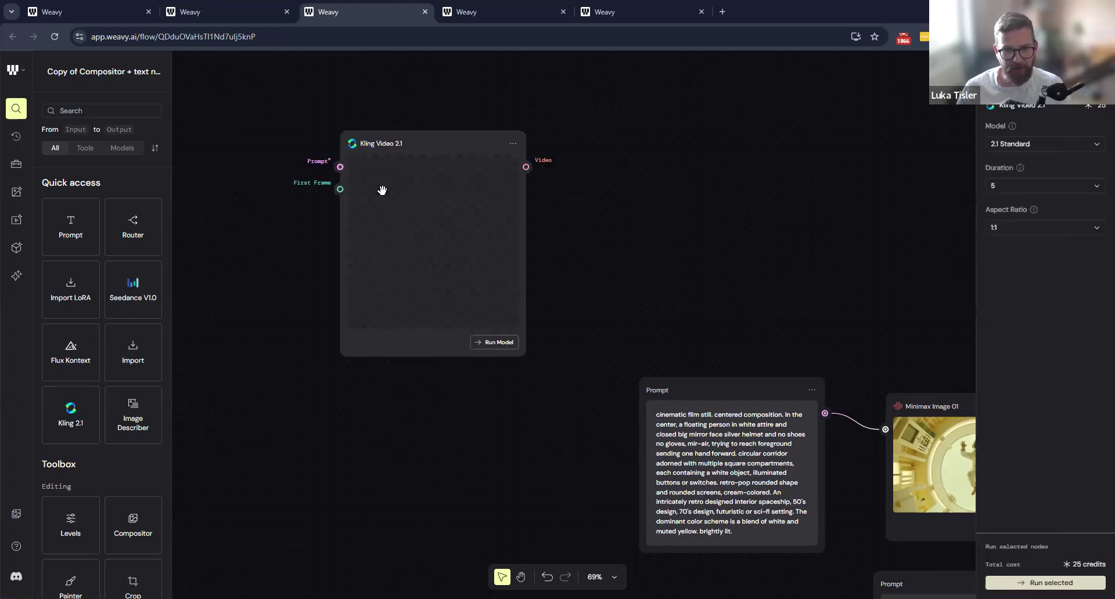
drag(424, 137, 485, 126)
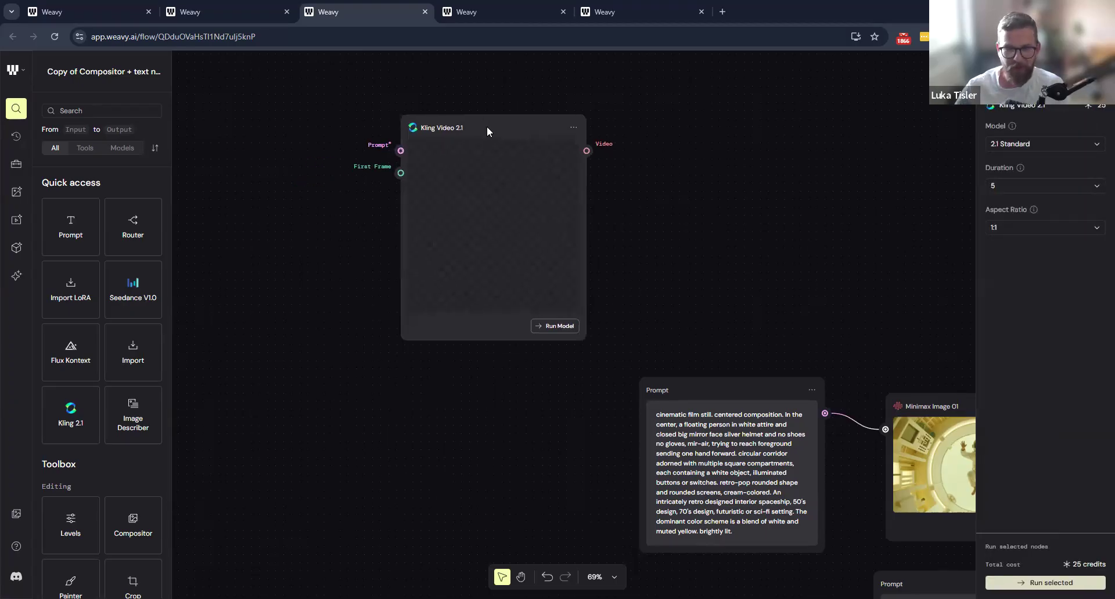
key(Delete)
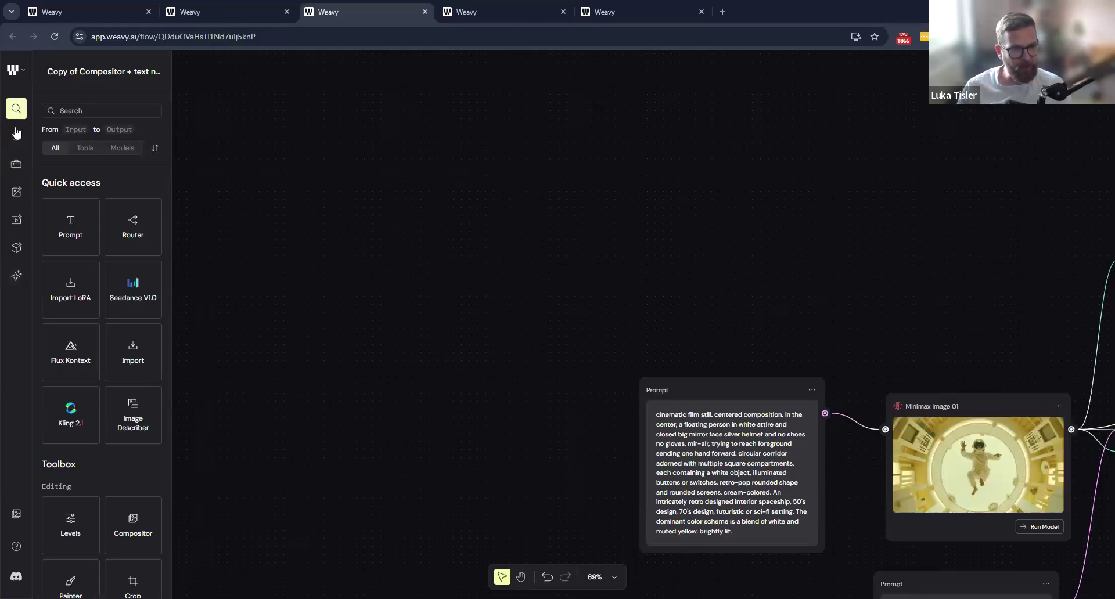
Browse the full node library from Quick access through the toolbox and model groups to its end.
scroll(113, 258, down, 9)
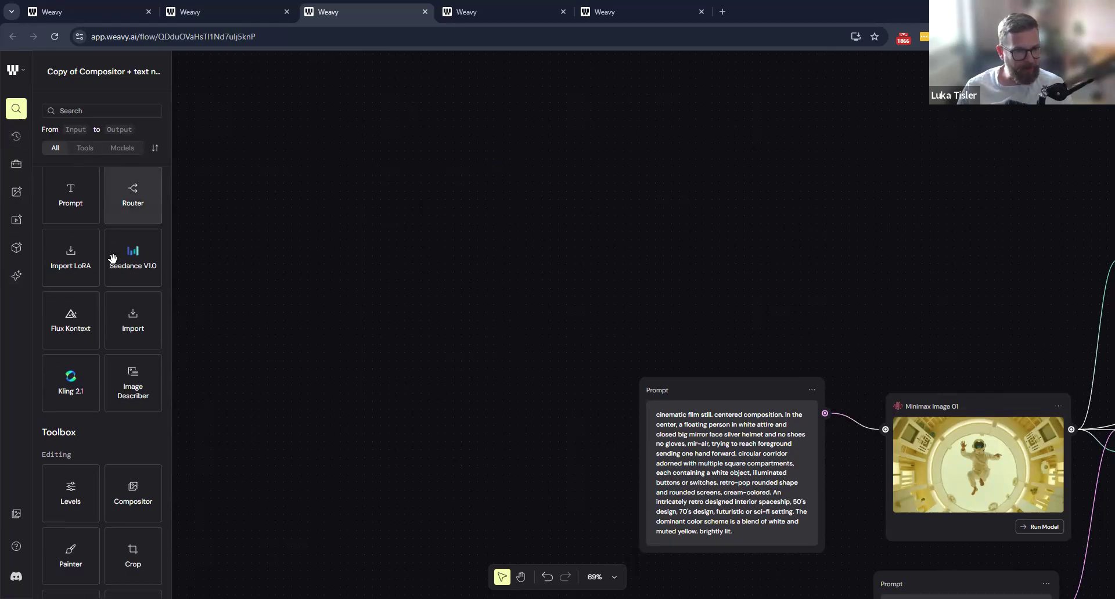
scroll(113, 259, down, 12)
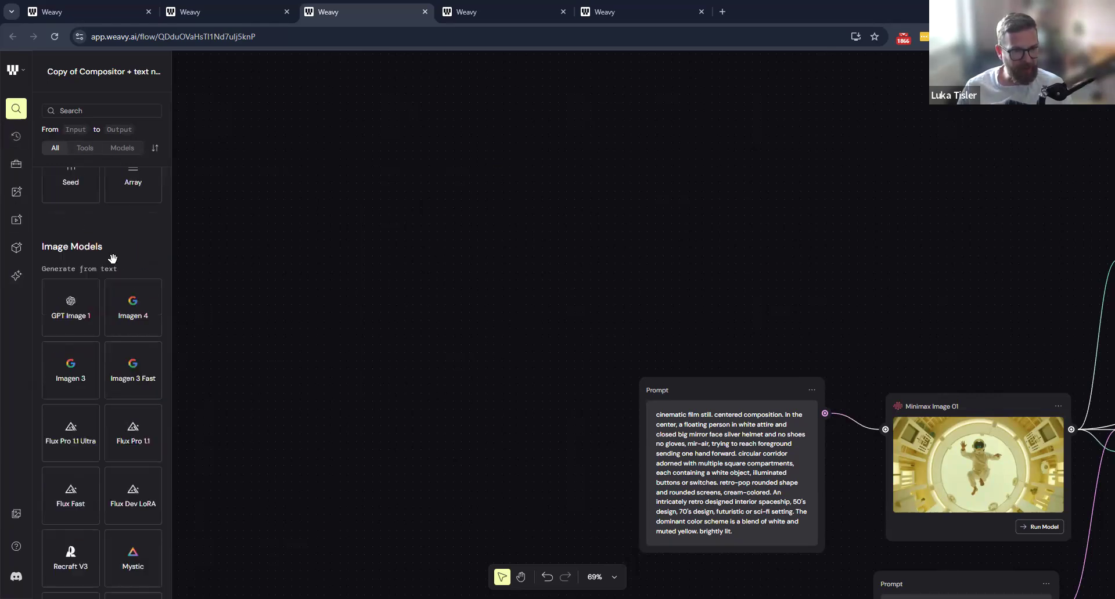
scroll(113, 259, down, 12)
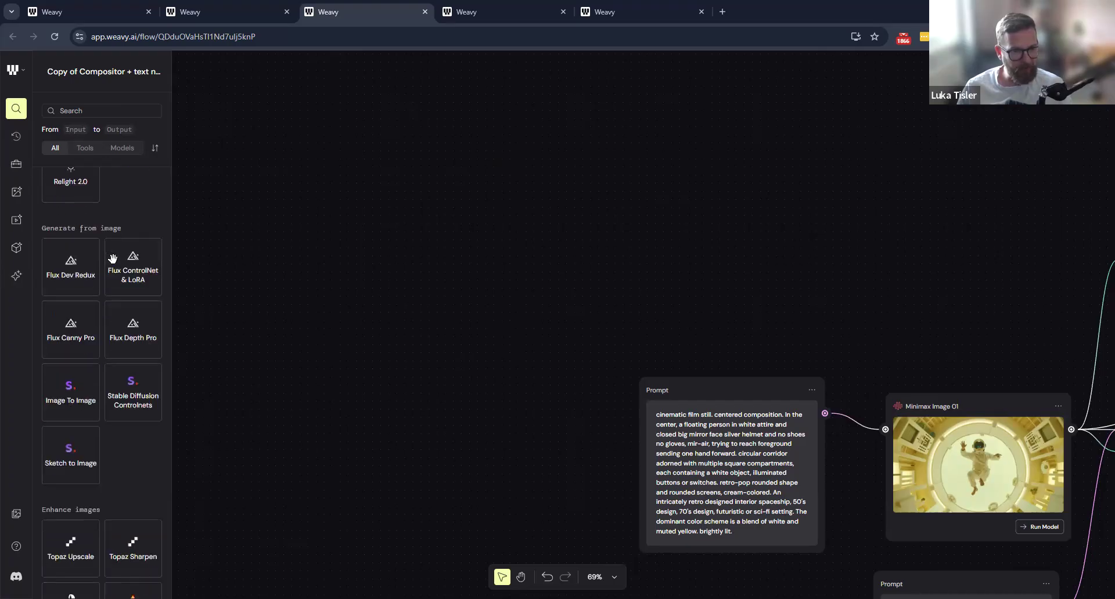
scroll(114, 259, down, 8)
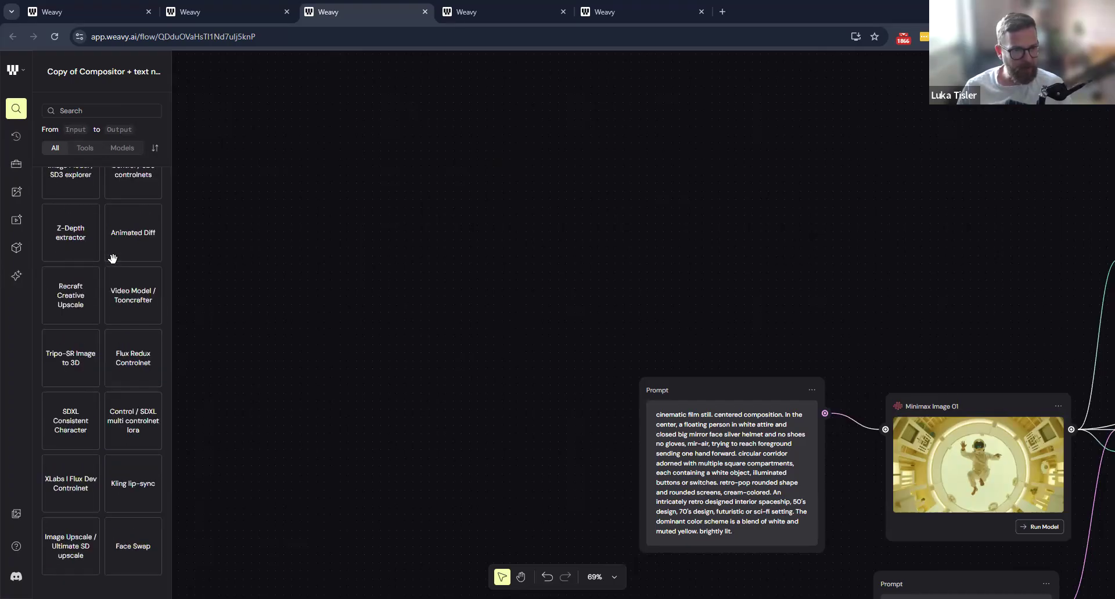
scroll(112, 258, up, 20)
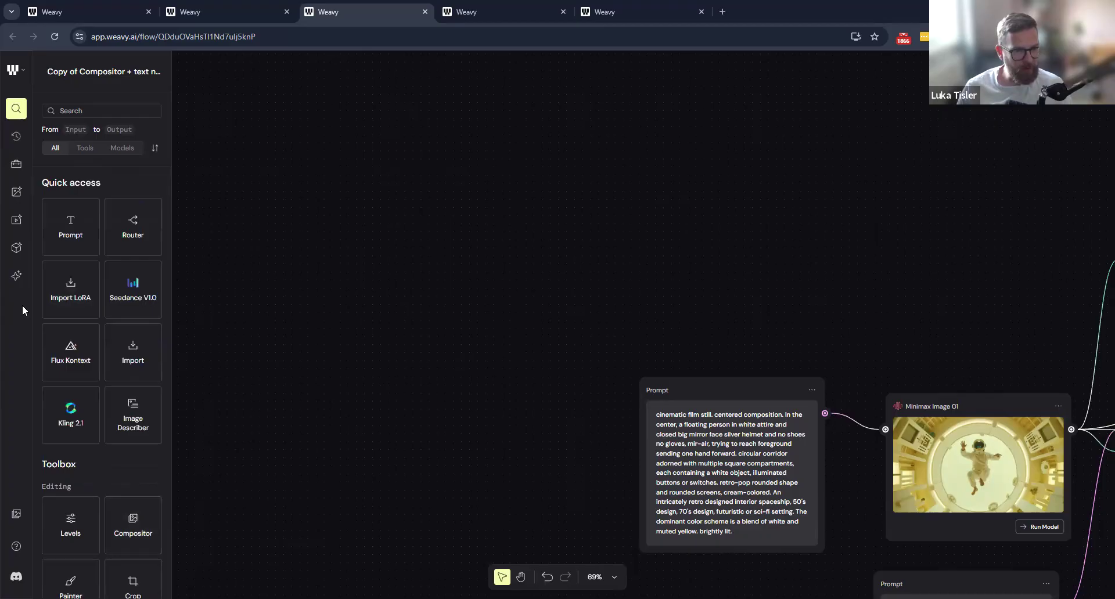
Place a Veo 3 node from the video models on the empty canvas area, and delete it again.
click(16, 221)
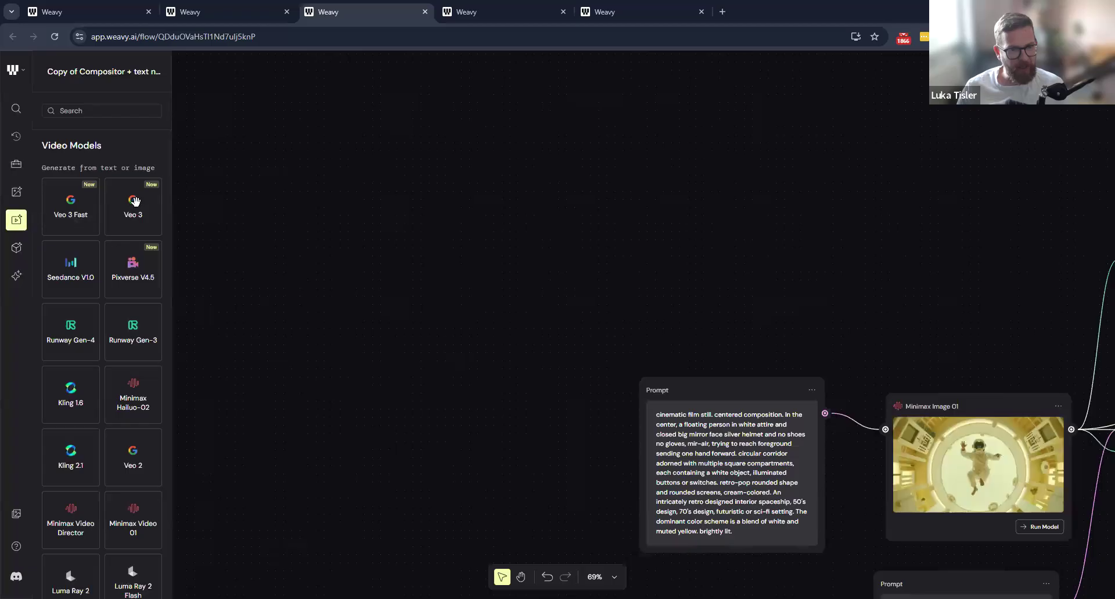
drag(127, 221, 454, 163)
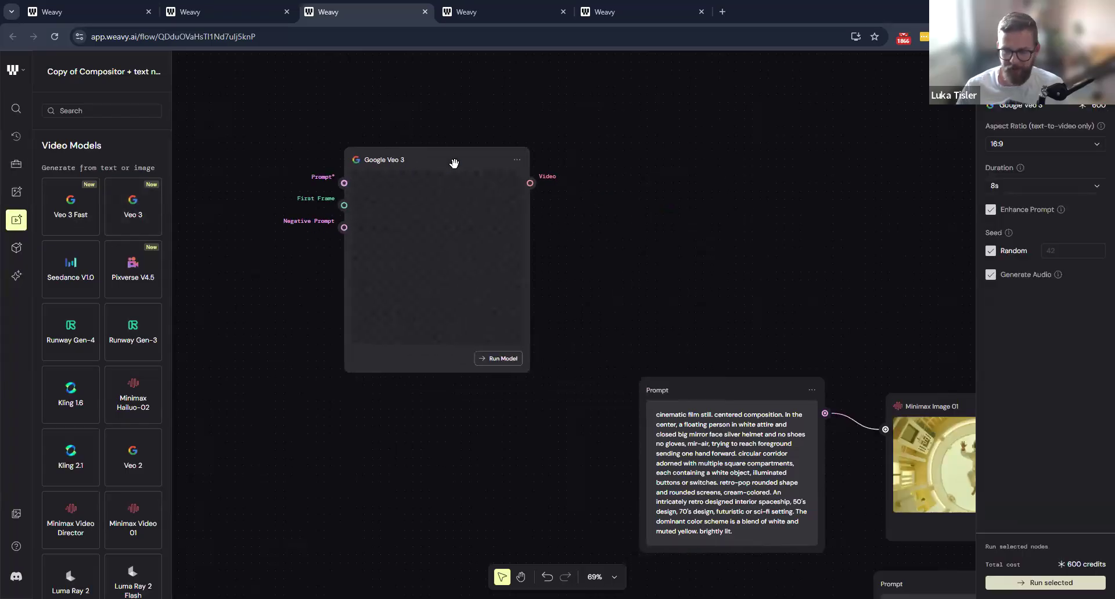
key(Delete)
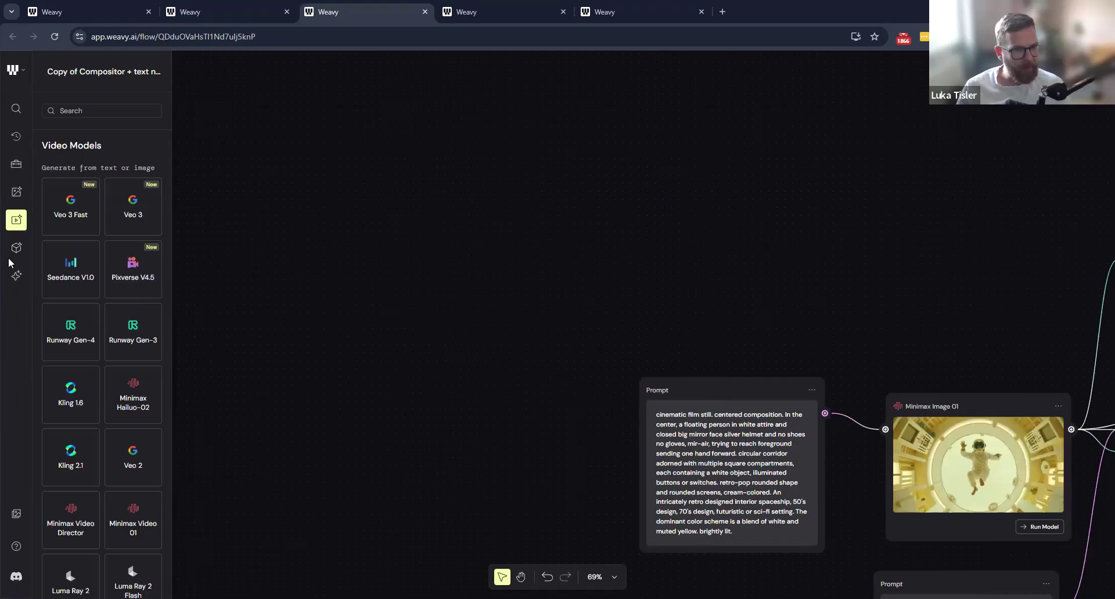
Review the Image Models, Toolbox and Quick access groups of the node library.
click(17, 195)
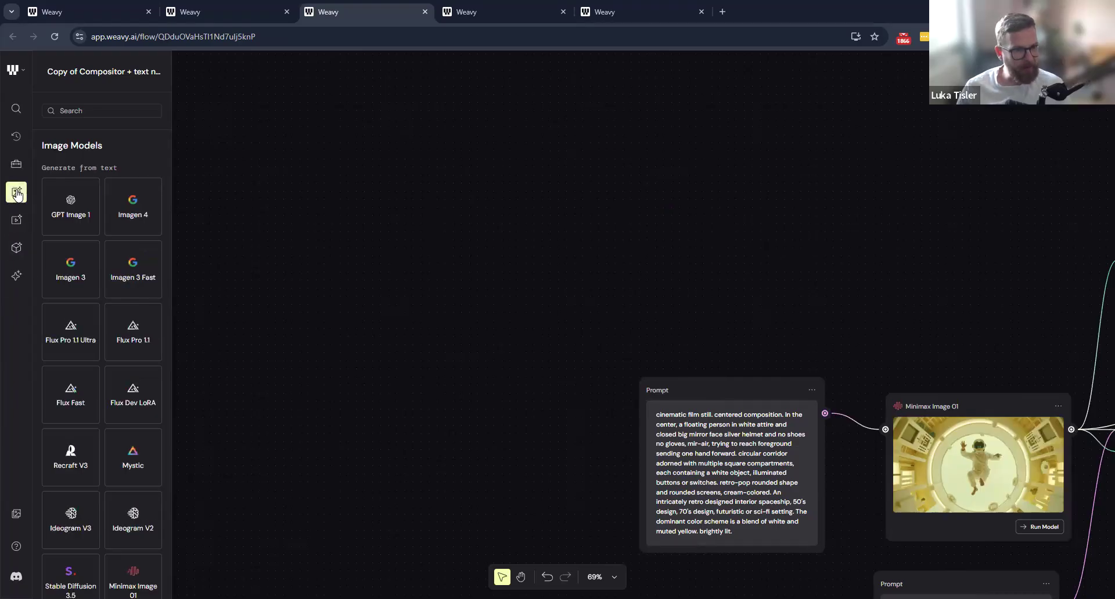
click(16, 164)
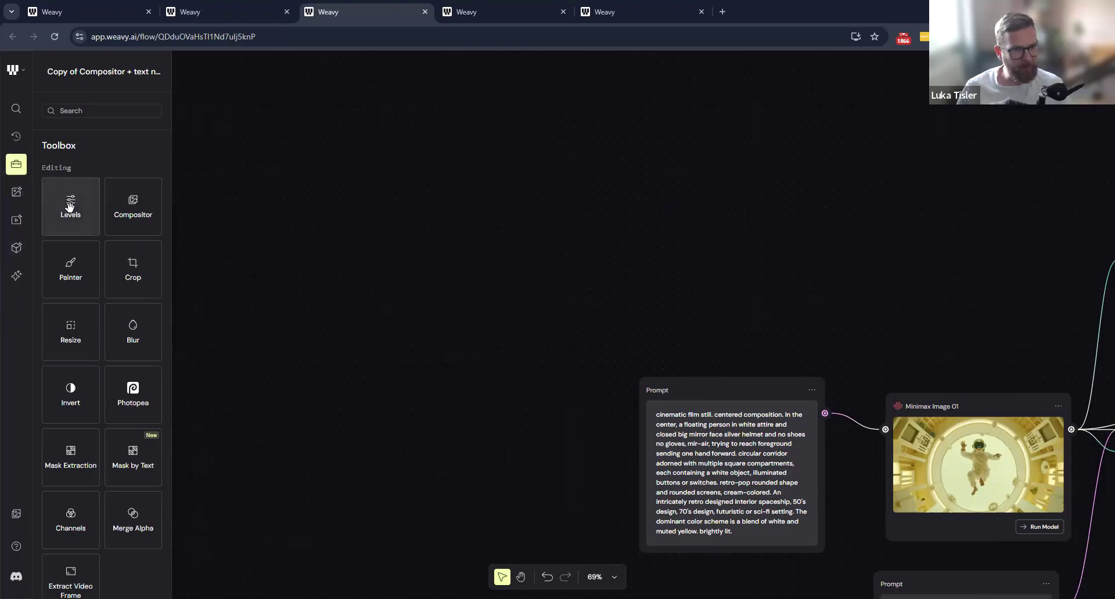
scroll(108, 316, up, 5)
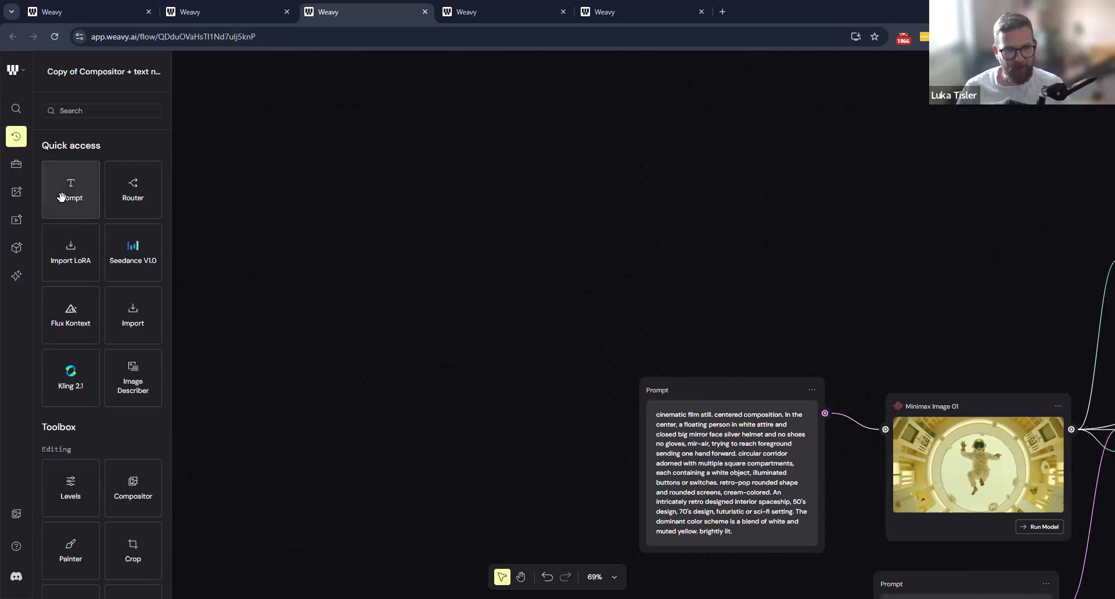
Place two Prompt nodes from Quick access on the empty canvas and delete both.
drag(84, 195, 462, 192)
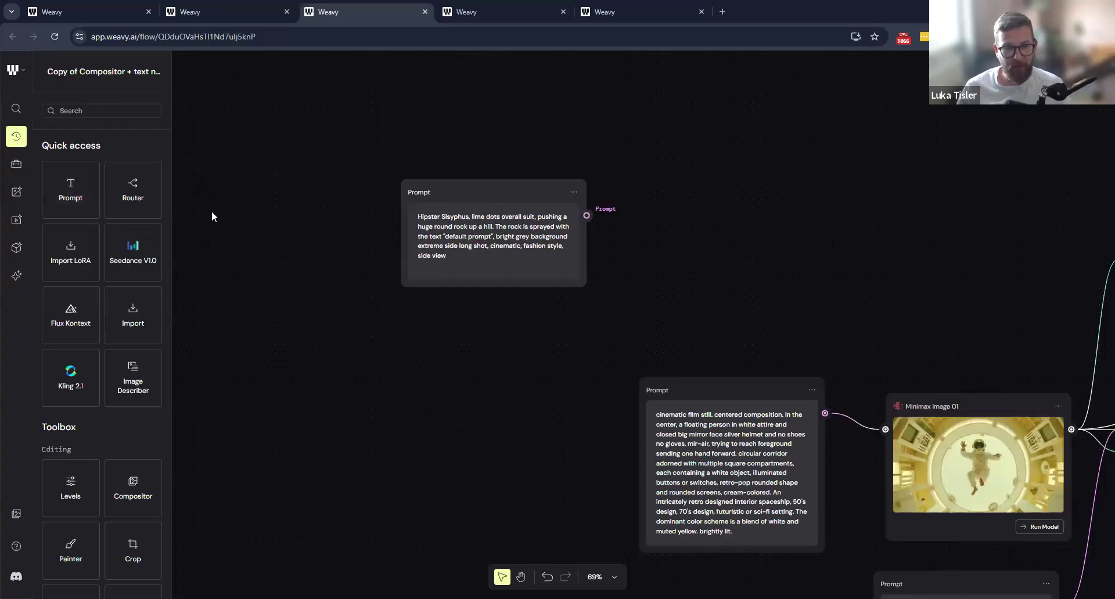
drag(81, 196, 519, 364)
key(Delete)
click(502, 192)
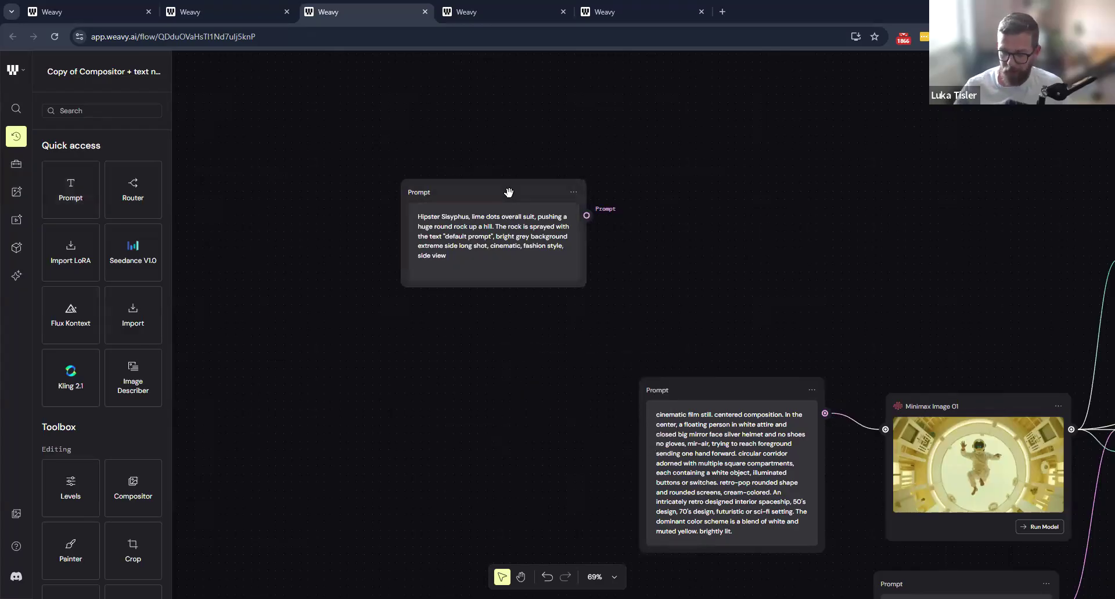
key(Delete)
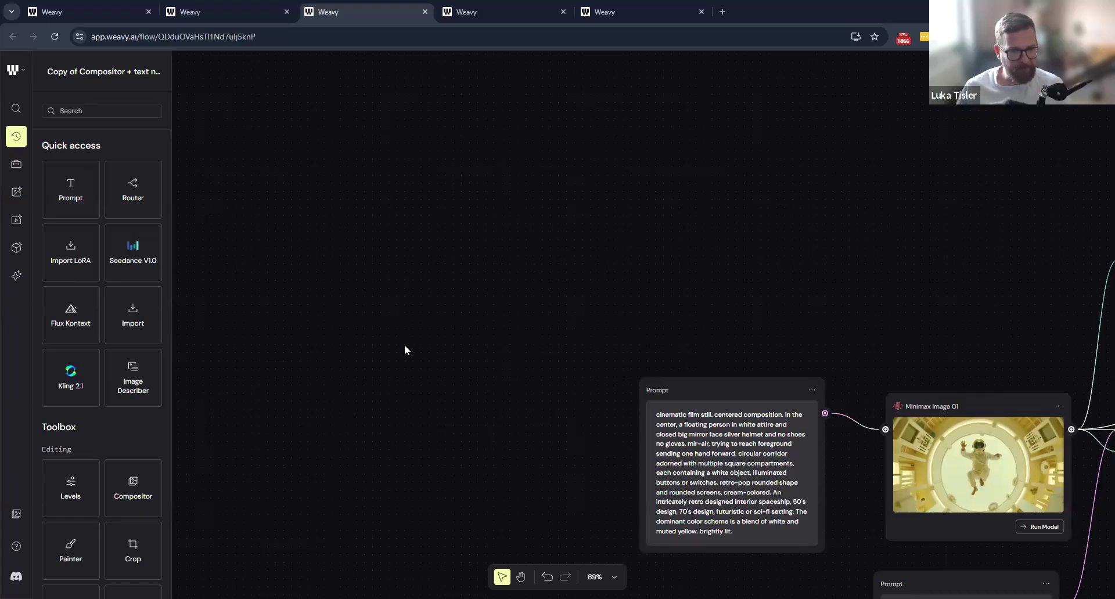
Place a Router node above the cinematic film still prompt, connect that prompt's output to it, and delete the Router.
scroll(97, 281, down, 3)
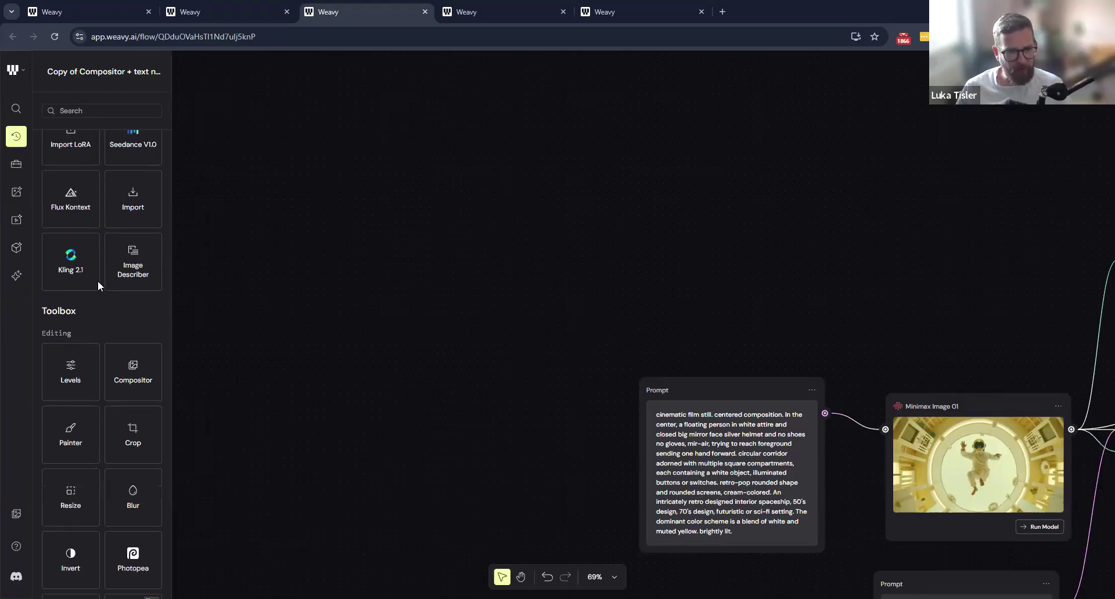
scroll(98, 280, up, 3)
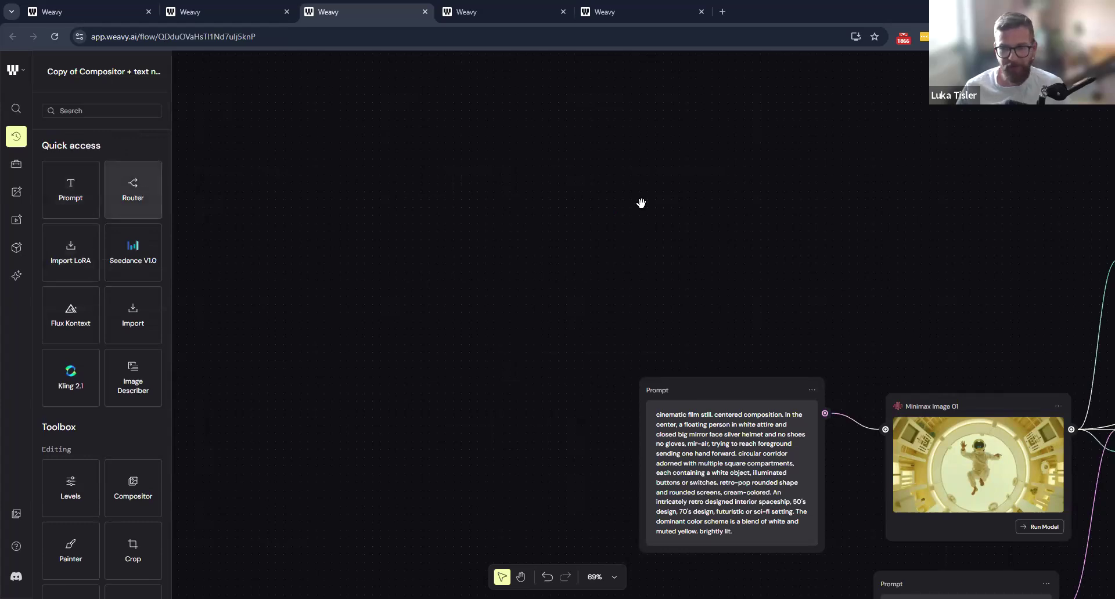
drag(641, 202, 641, 202)
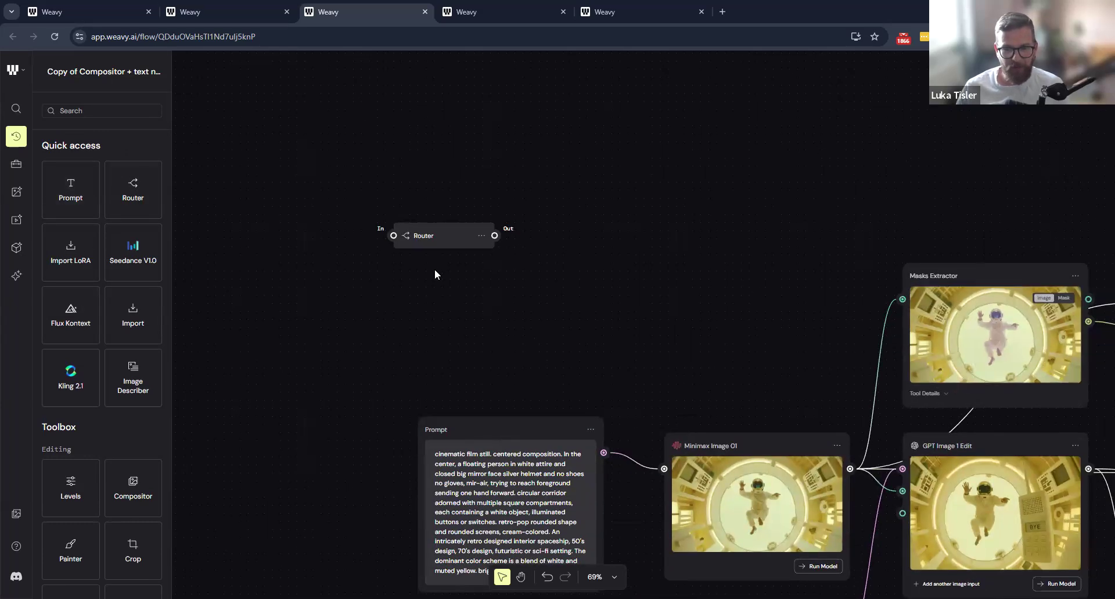
drag(604, 453, 394, 235)
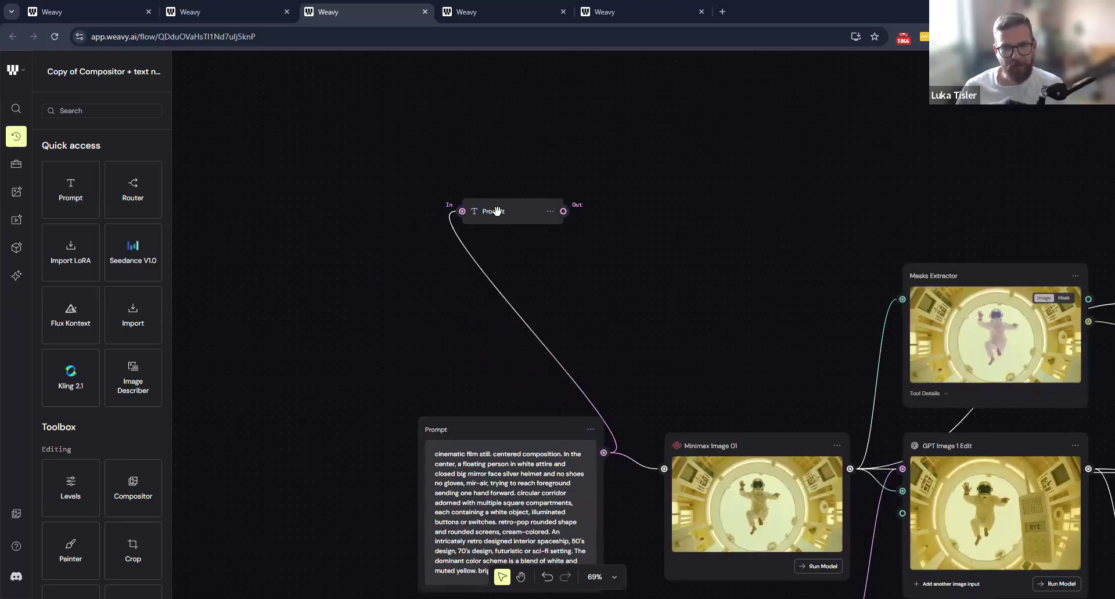
key(Delete)
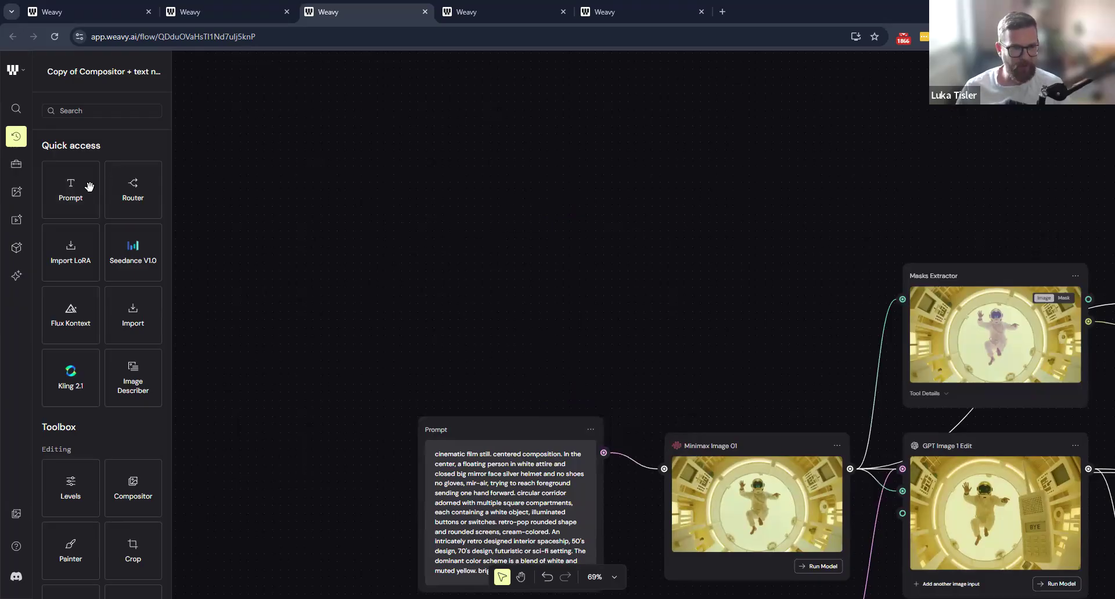
Place a Prompt node and a Seedance V1.0 node side by side in the empty area above the existing workflow.
drag(71, 194, 386, 172)
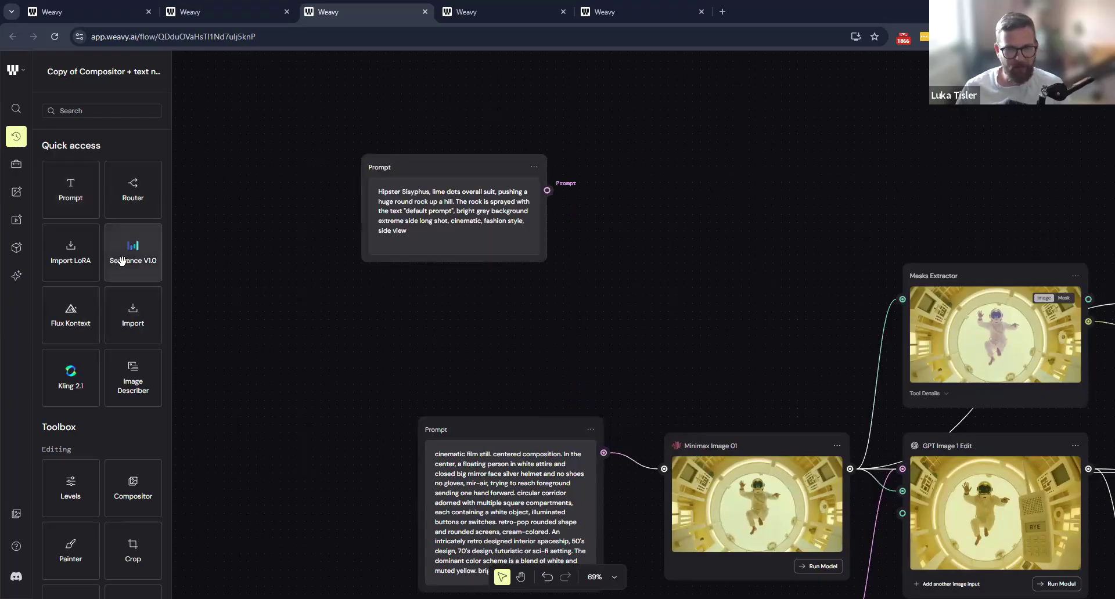
drag(705, 181, 707, 169)
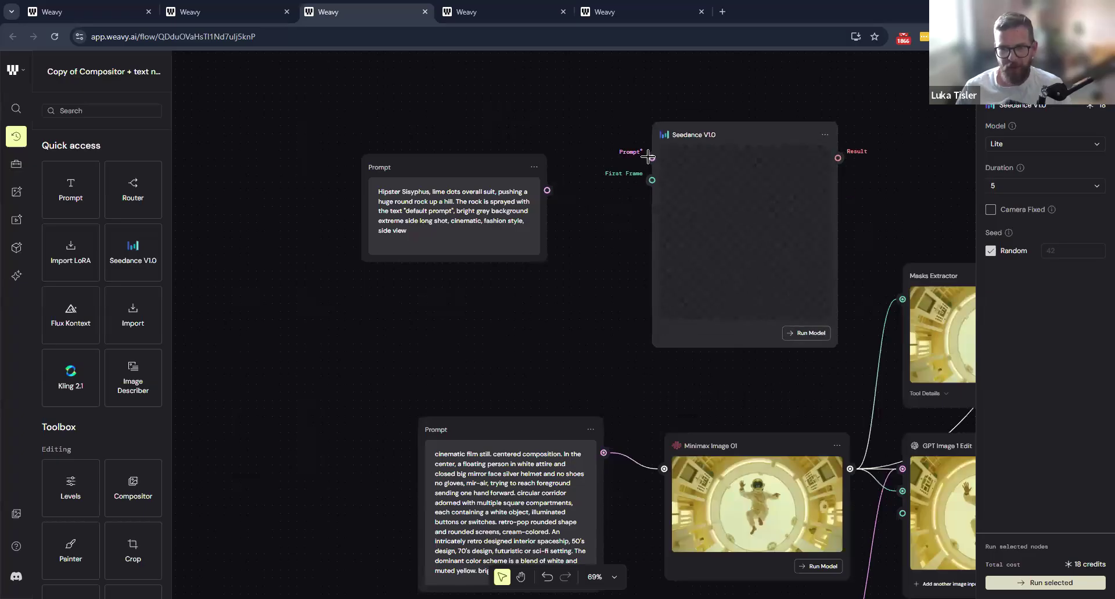
Connect the new Prompt node's output to the Prompt input of Seedance V1.0 and align the two nodes horizontally.
scroll(660, 184, up, 5)
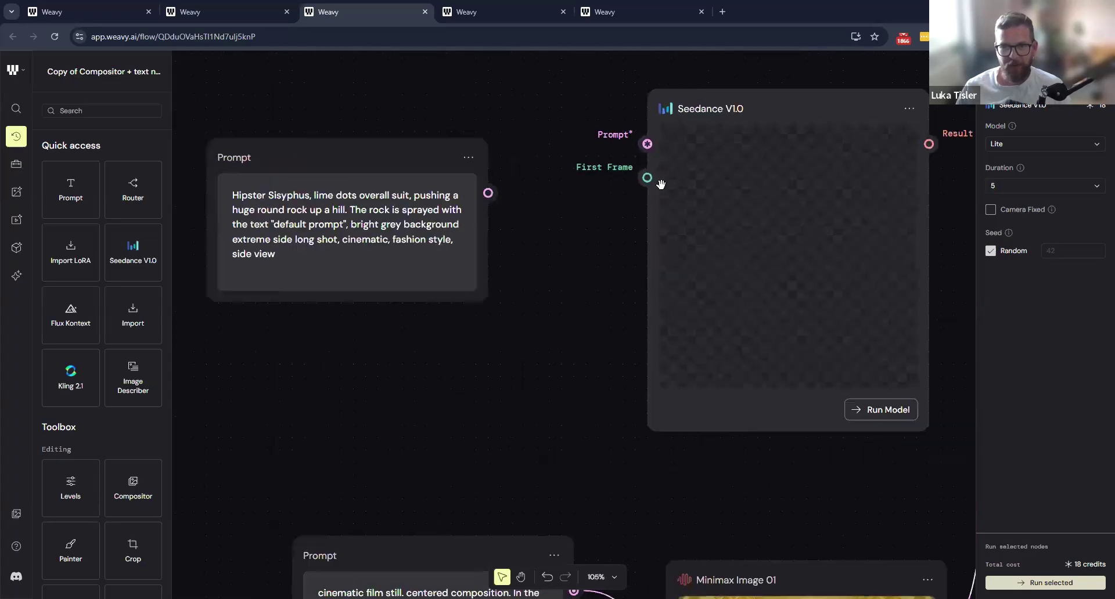
drag(595, 273, 662, 276)
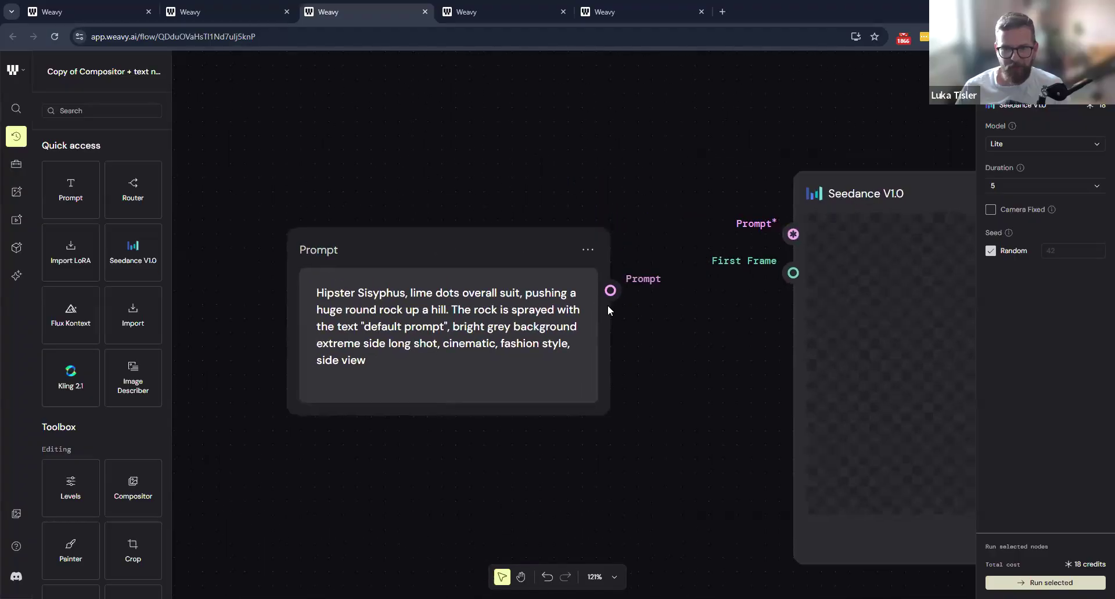
scroll(598, 349, right, 5)
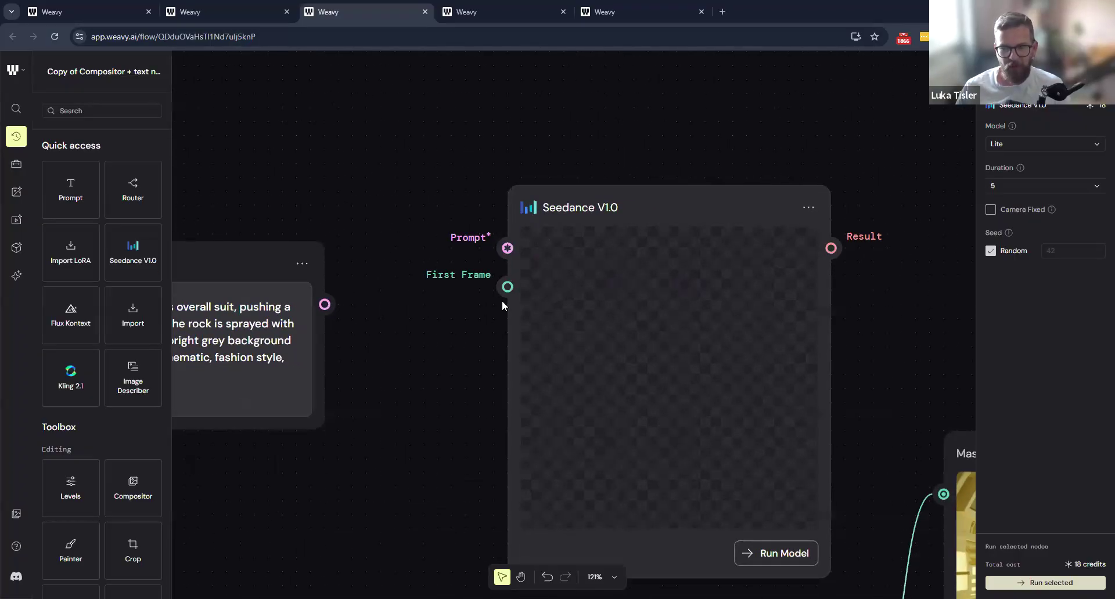
scroll(635, 217, left, 2)
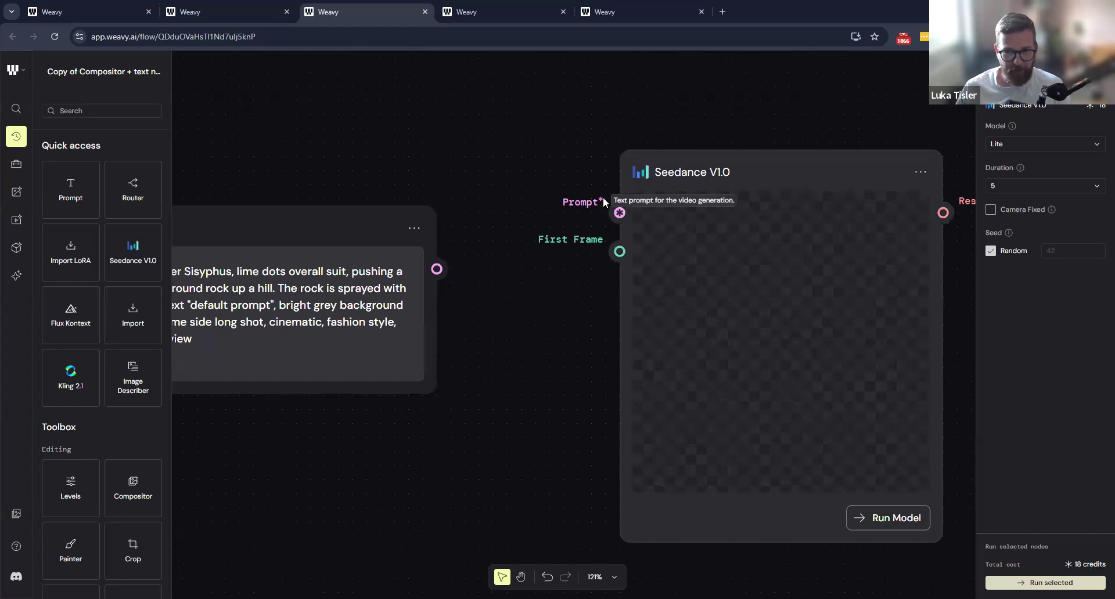
drag(437, 269, 592, 213)
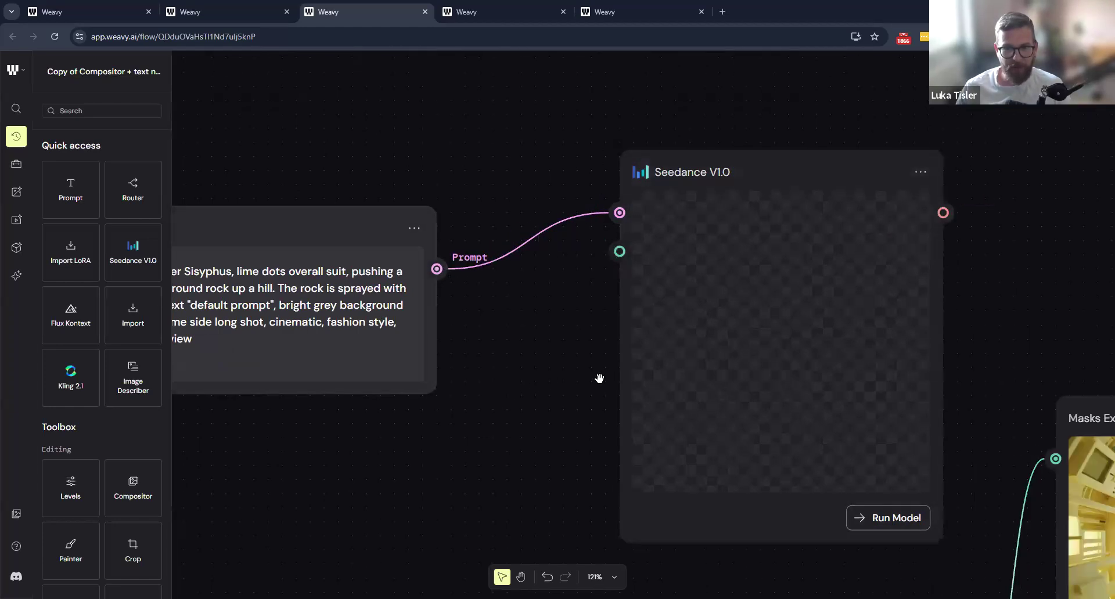
scroll(416, 194, left, 3)
drag(427, 222, 491, 166)
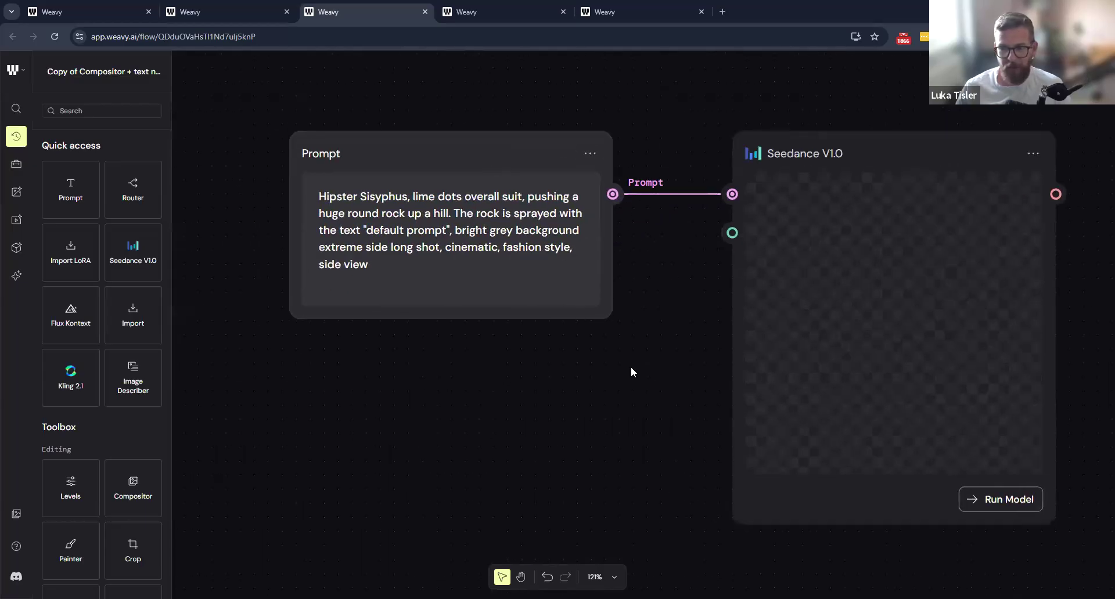
drag(454, 393, 517, 372)
drag(464, 414, 621, 330)
Add an Import node below the new Prompt node through the on-canvas node search with "load".
scroll(621, 330, down, 3)
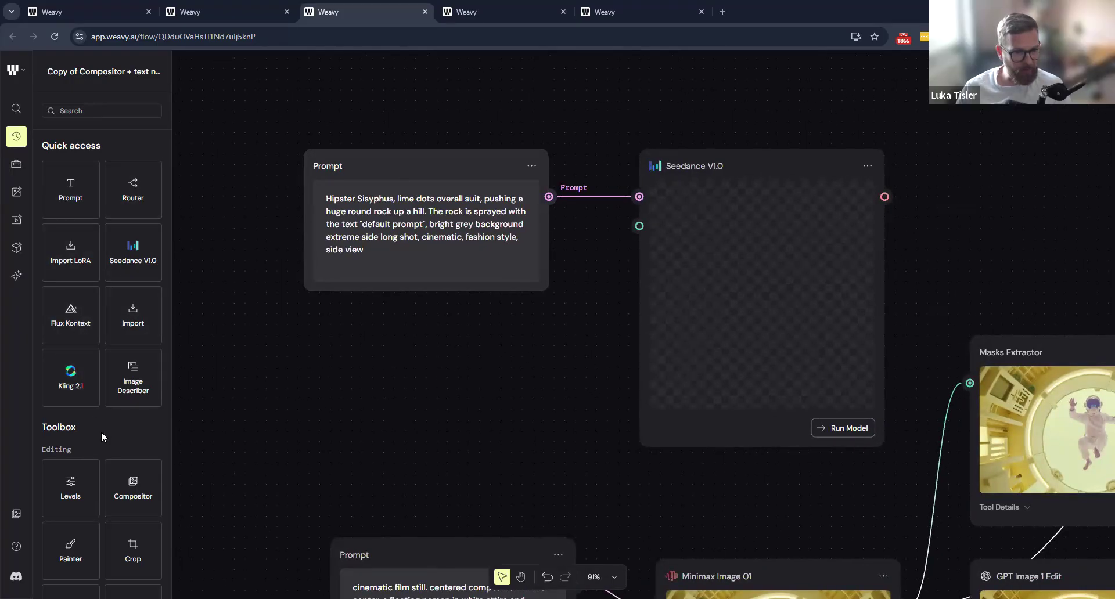
scroll(101, 431, down, 1)
scroll(101, 431, down, 3)
scroll(101, 430, up, 4)
right_click(399, 343)
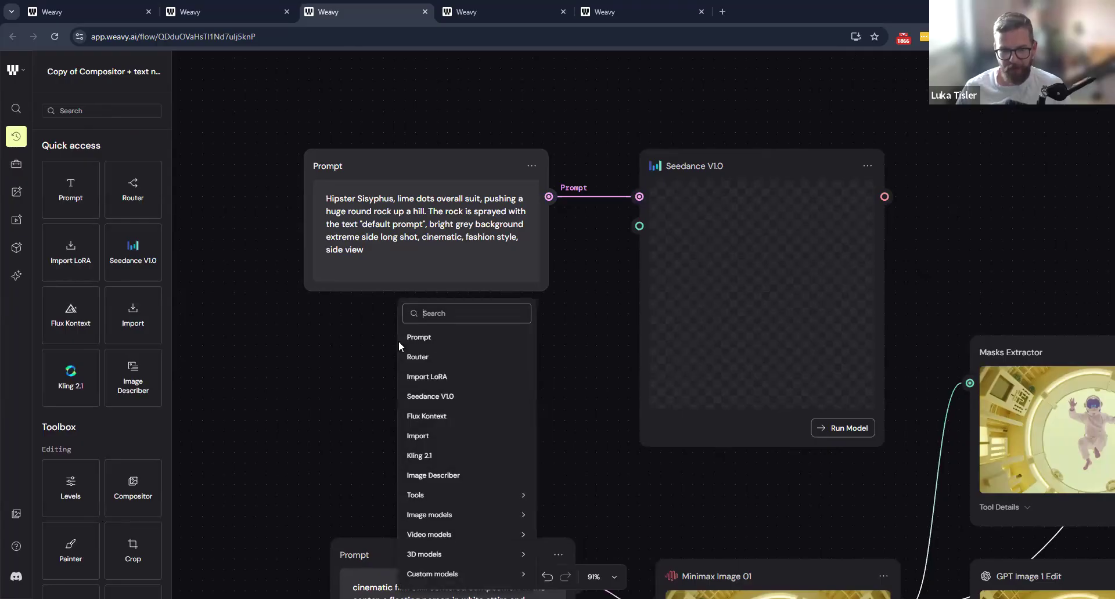
text(load)
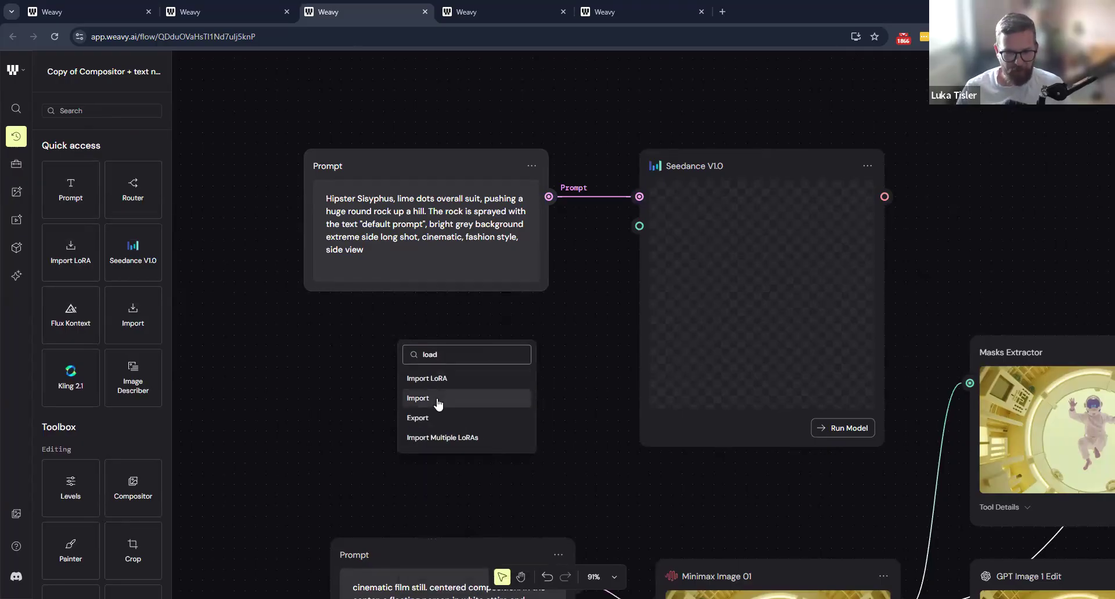
click(437, 398)
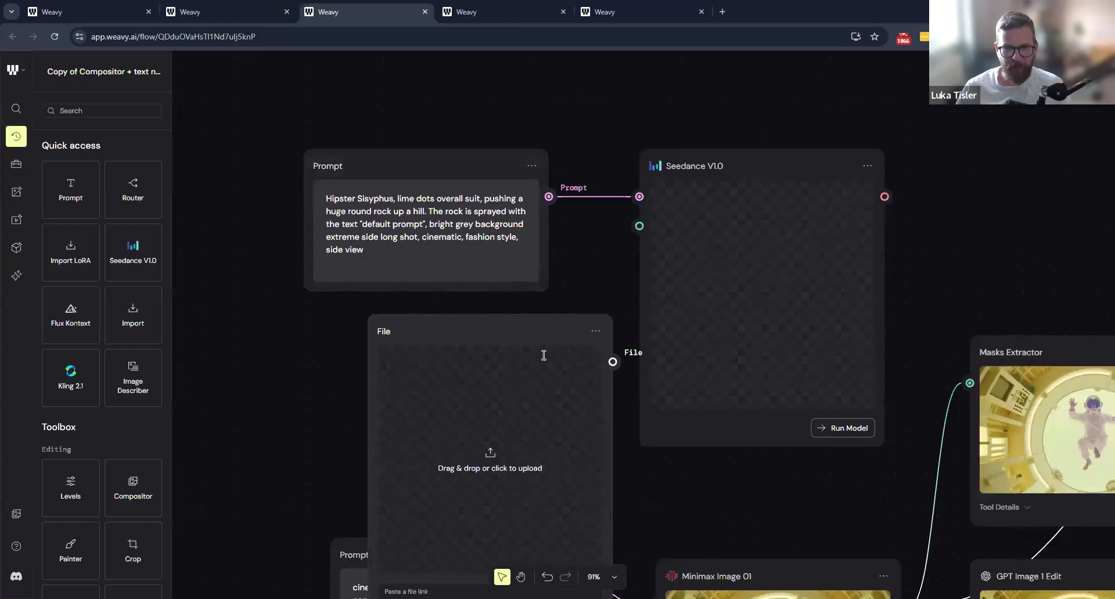
Move the new Prompt node upward and position the File node beneath it, clear of the original prompt.
scroll(539, 325, up, 2)
drag(539, 326, 571, 416)
mouse_move(518, 142)
mouse_down()
mouse_move(534, 286)
mouse_move(502, 163)
mouse_up()
drag(534, 264, 531, 259)
scroll(531, 259, down, 4)
drag(501, 418, 419, 296)
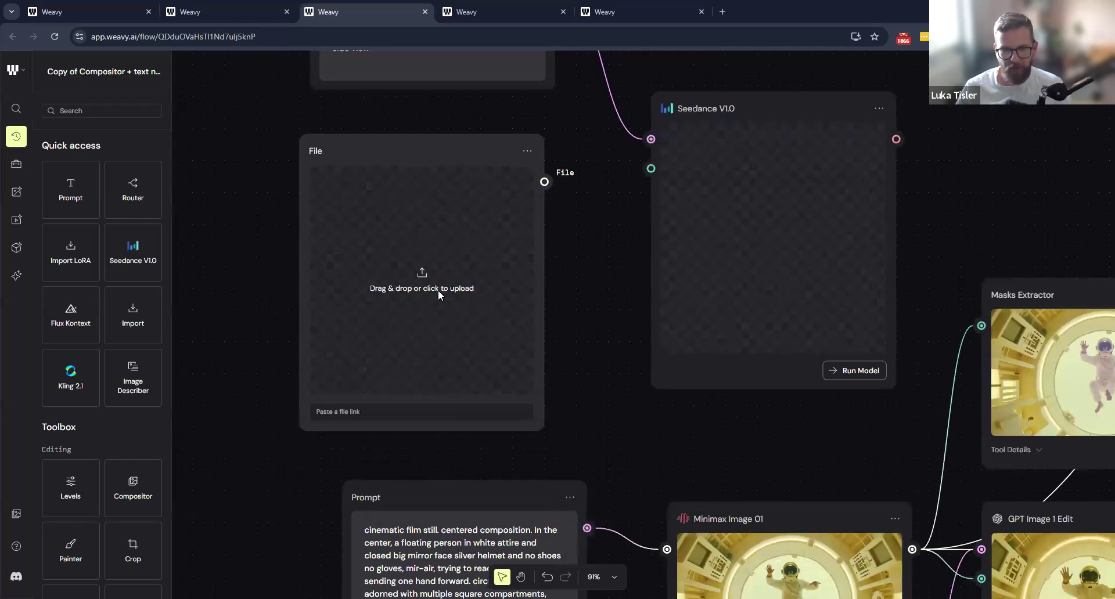
Upload the image "weavy-Flux Pro 1.1 Ultra-2025-07-23 at 14.22.58" from the Desktop's WEavy folder into the File node.
click(438, 290)
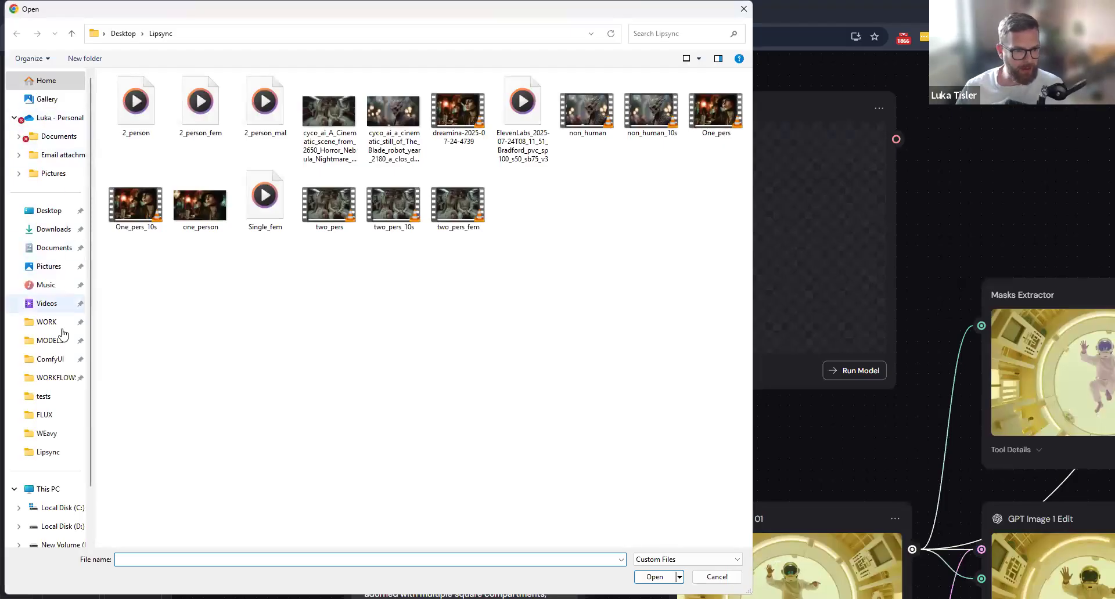
click(51, 211)
double_click(202, 118)
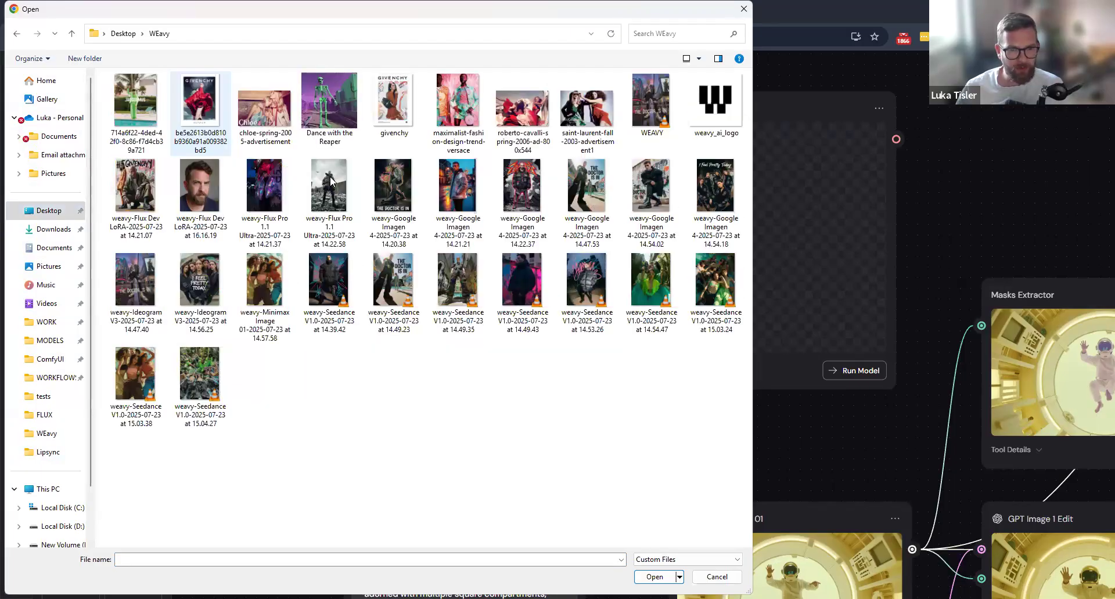
double_click(330, 181)
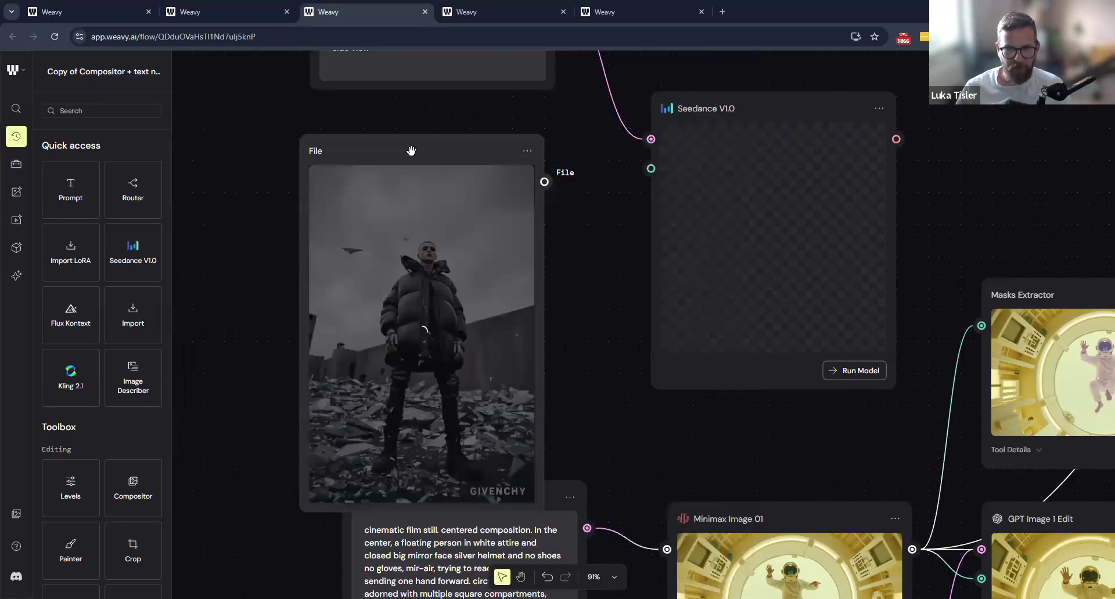
Align the File node beneath the new Prompt node and raise Seedance V1.0 beside them.
scroll(580, 258, up, 3)
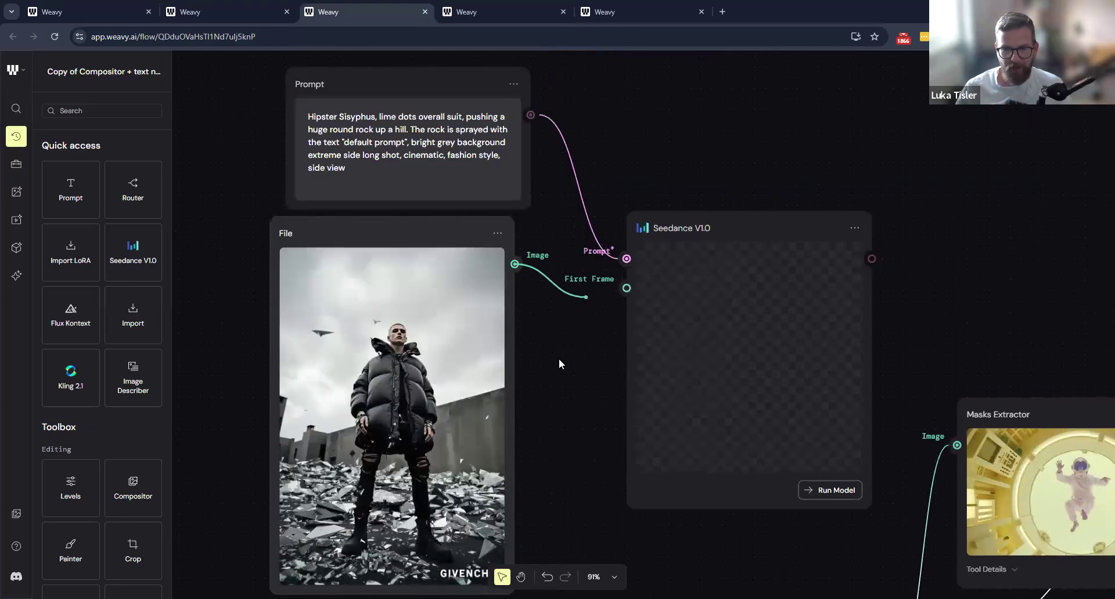
drag(365, 240, 375, 239)
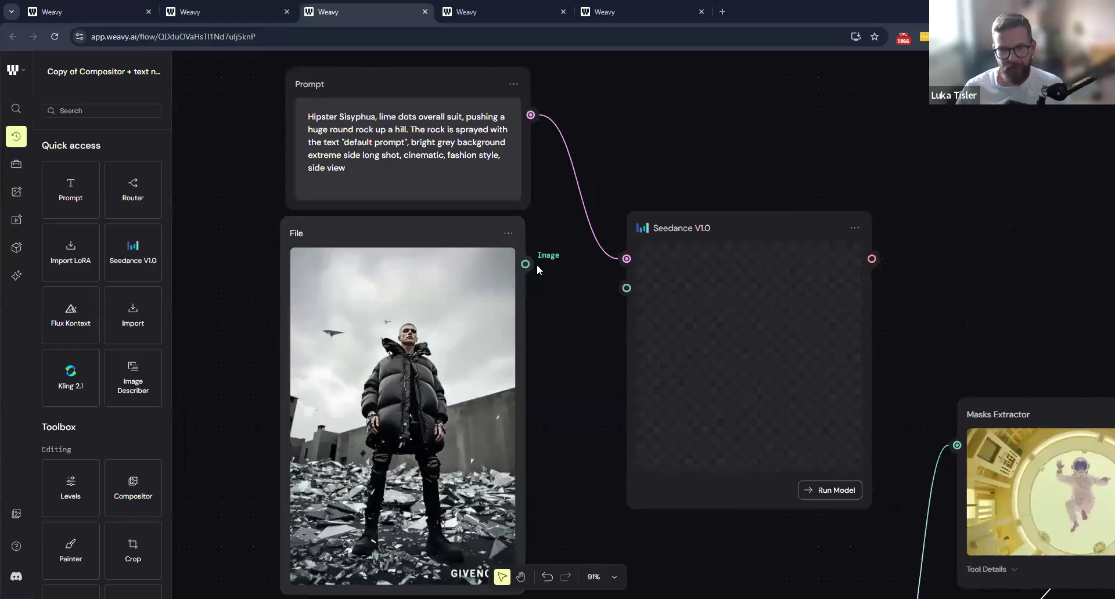
drag(524, 266, 626, 289)
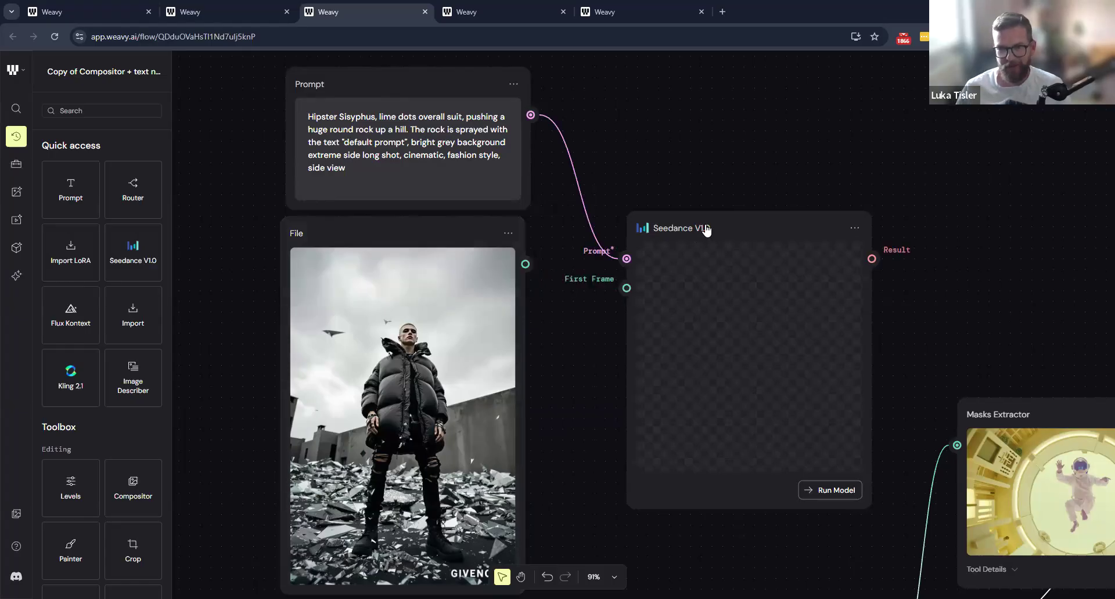
drag(705, 229, 714, 185)
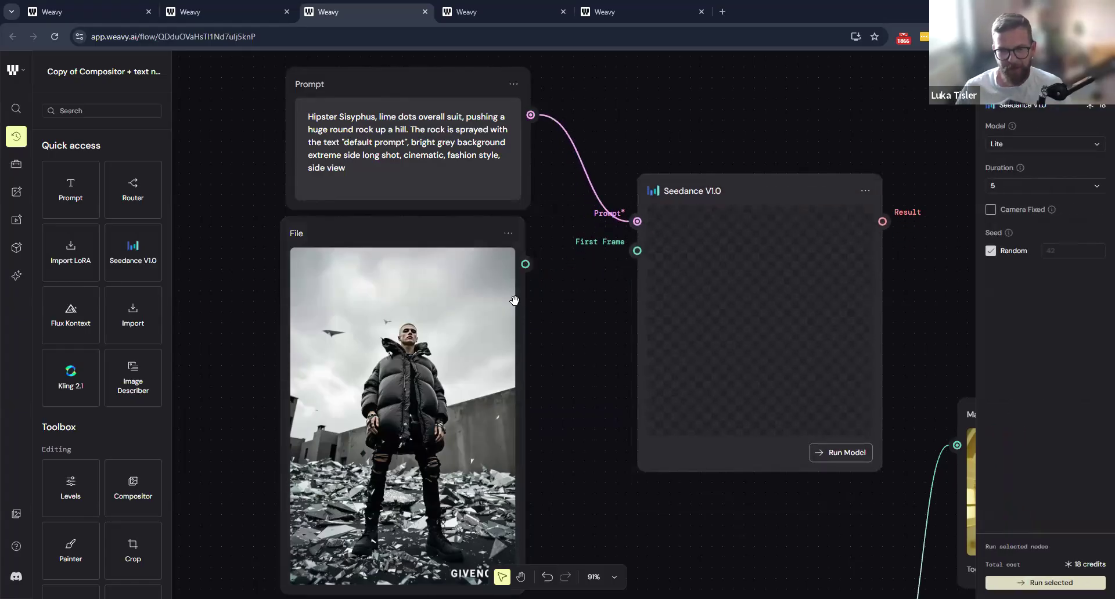
Delete the connection between the new Prompt node and Seedance V1.0.
scroll(509, 302, right, 2)
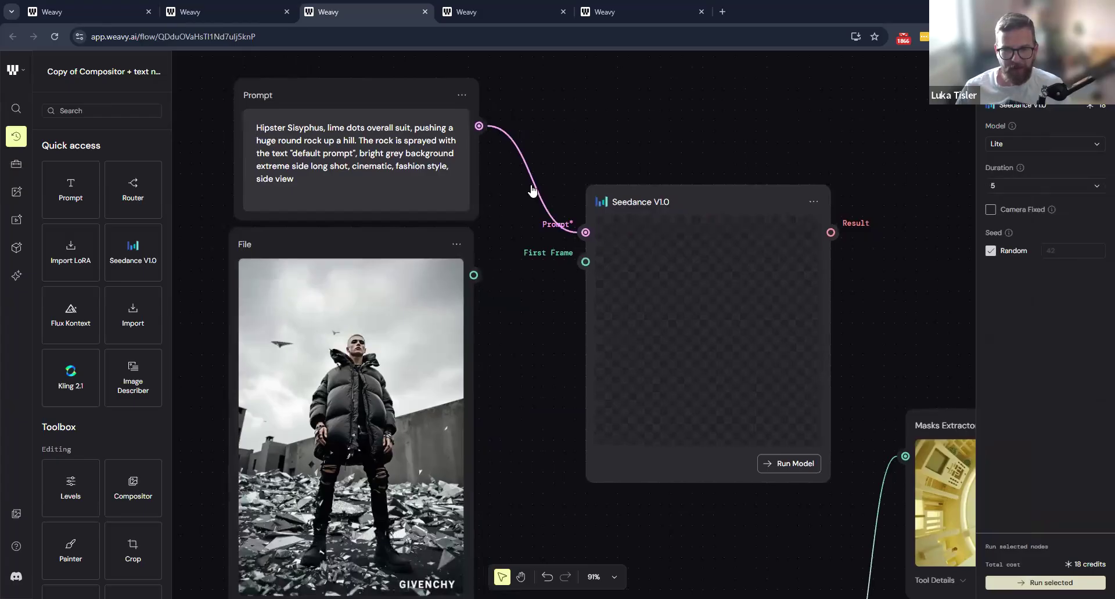
click(533, 189)
click(536, 191)
key(Delete)
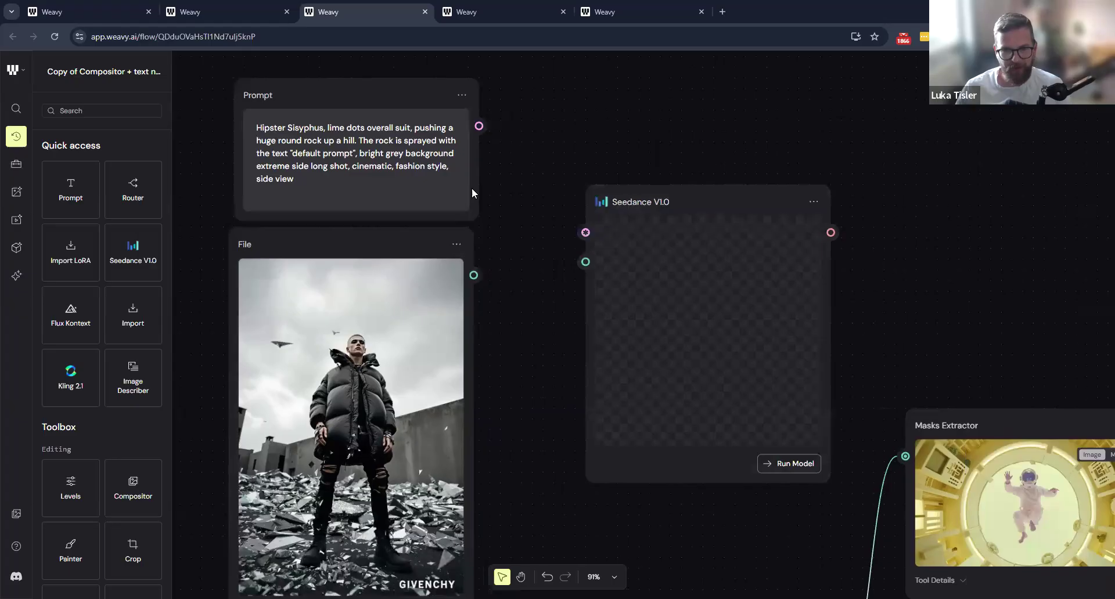
Connect the File node's Image output to First Frame and the new Prompt node's output to the Prompt input of Seedance V1.0.
drag(474, 278, 572, 231)
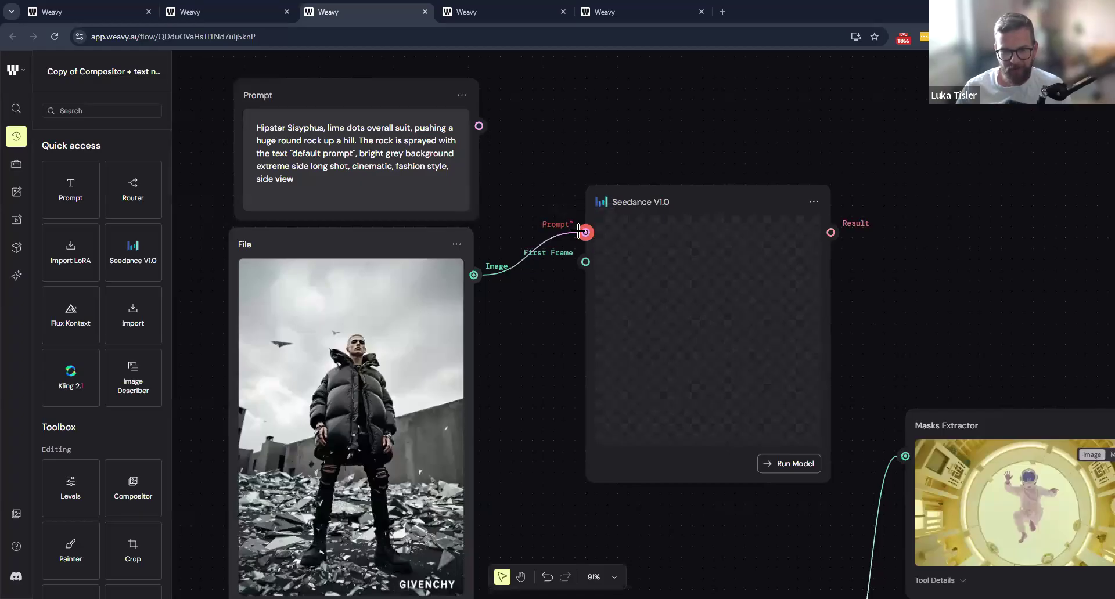
drag(556, 242, 556, 236)
drag(472, 278, 585, 262)
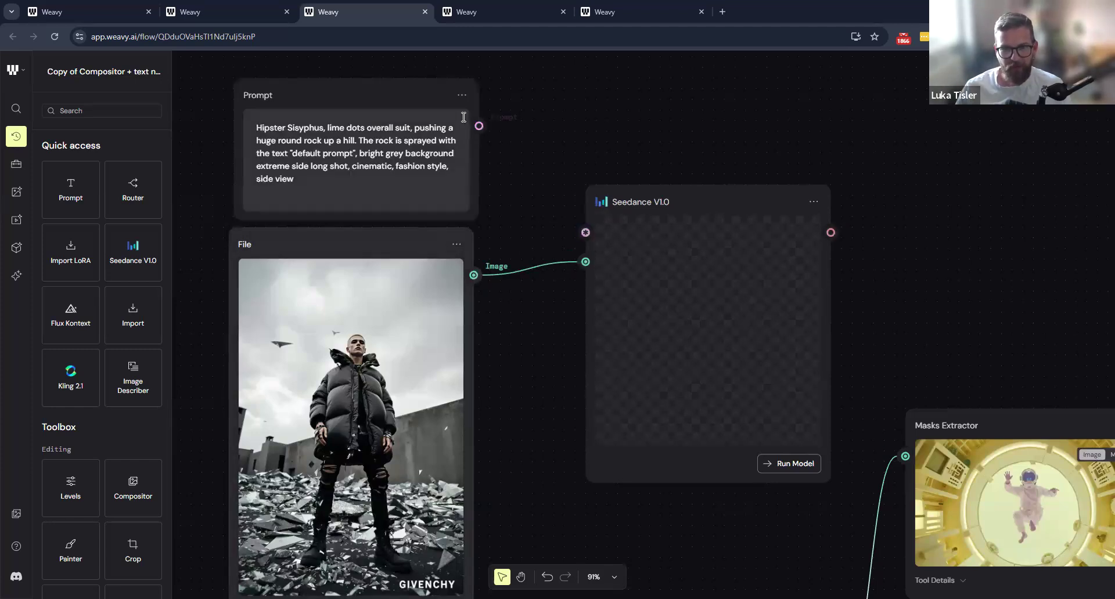
drag(479, 126, 624, 225)
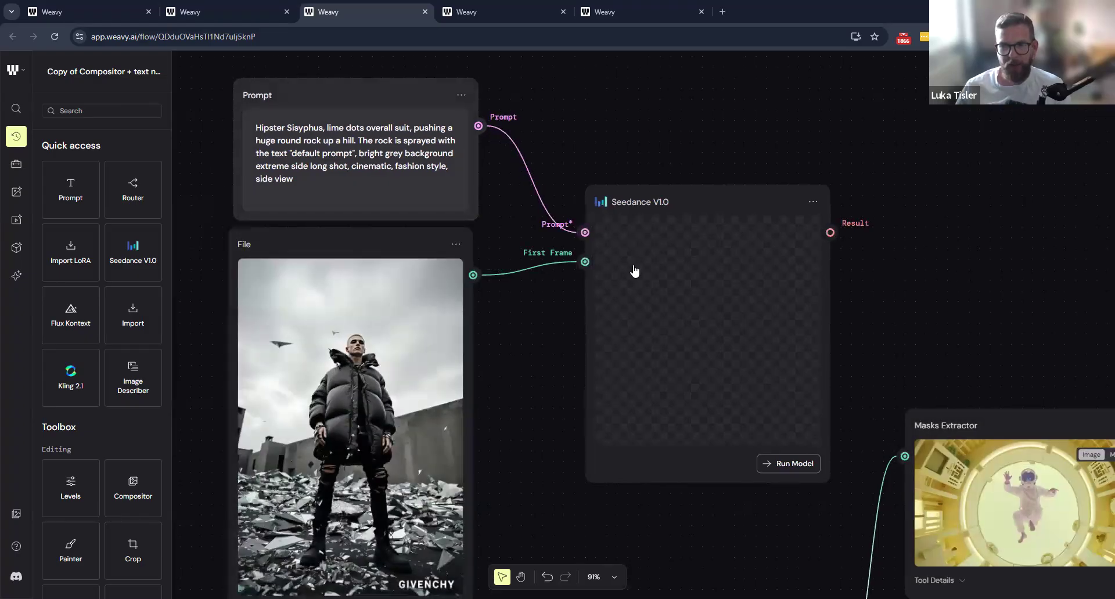
Select the Seedance V1.0 node and shift it slightly closer to the Prompt and File nodes.
scroll(635, 268, right, 3)
scroll(634, 269, down, 1)
click(642, 317)
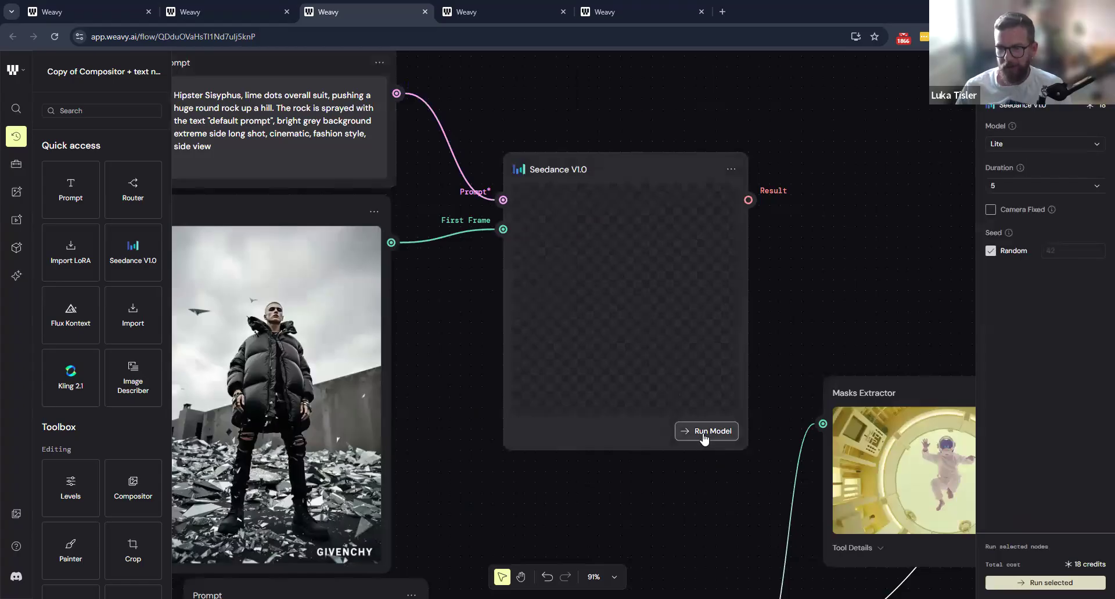
drag(635, 165, 619, 170)
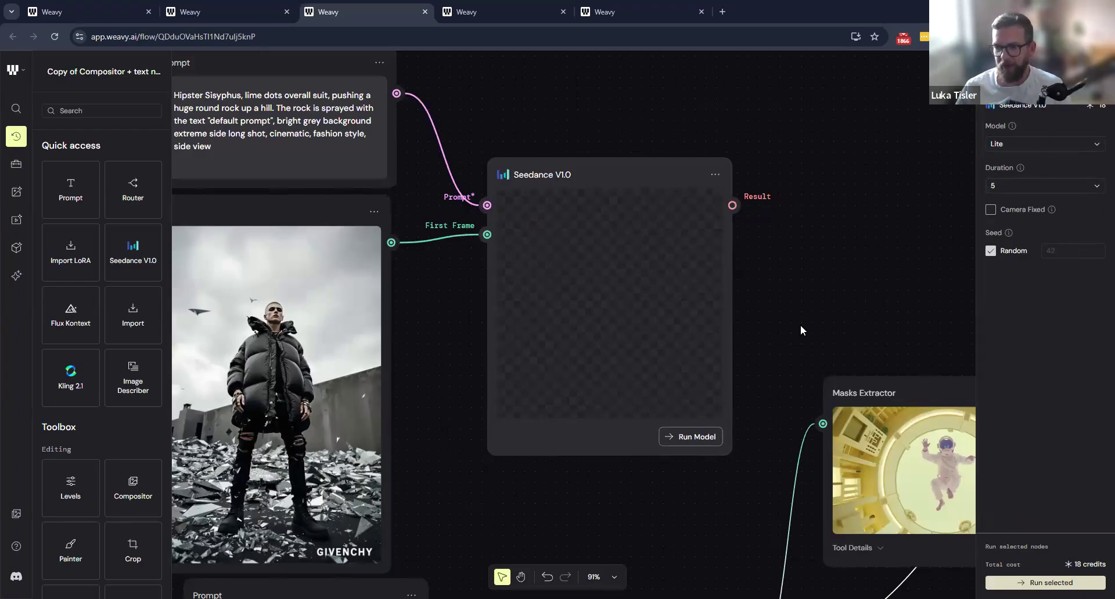
Review the File and Prompt inputs, and inspect the model choices available in the Seedance V1.0 settings.
scroll(504, 314, left, 5)
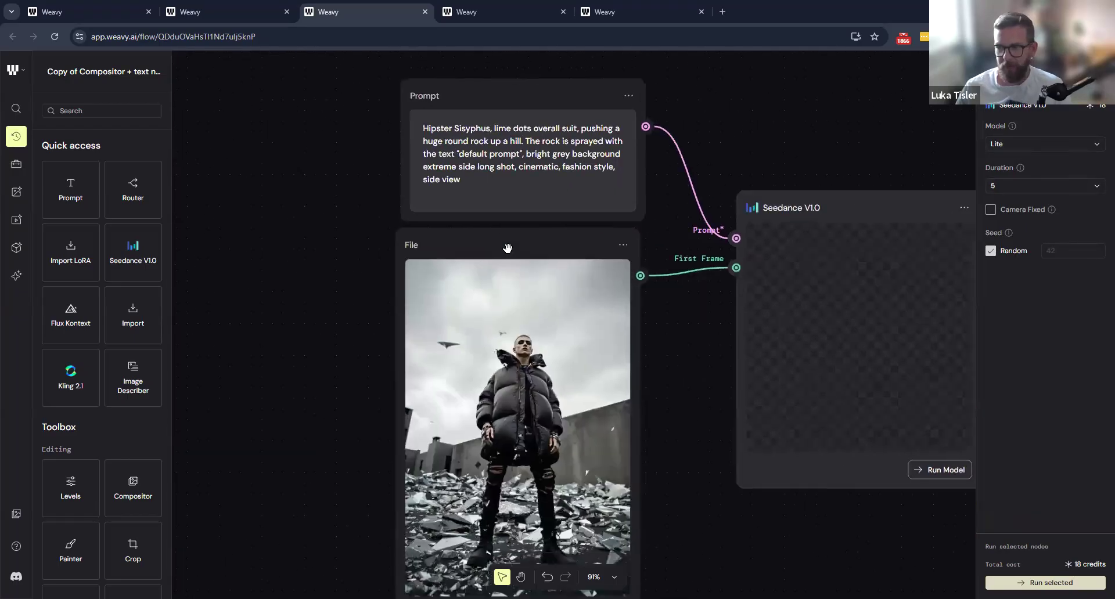
click(508, 248)
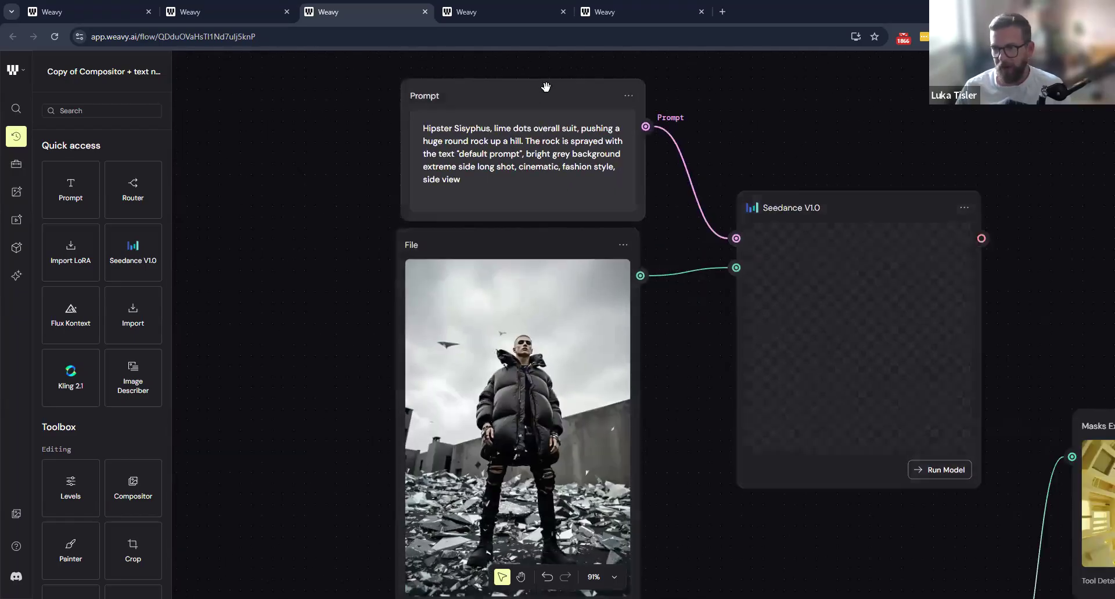
drag(705, 396, 610, 372)
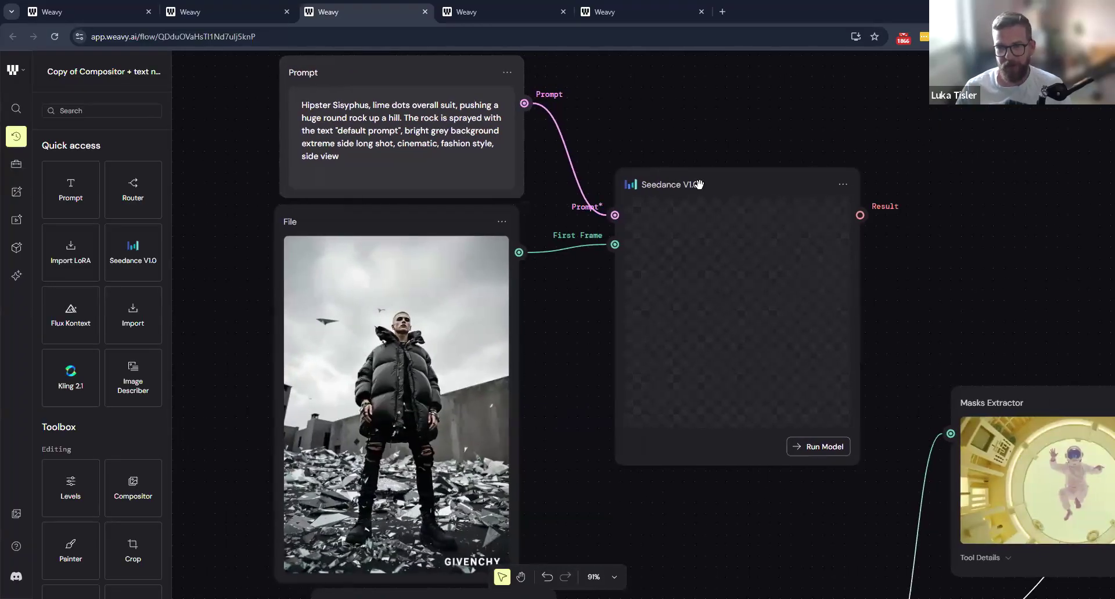
click(699, 184)
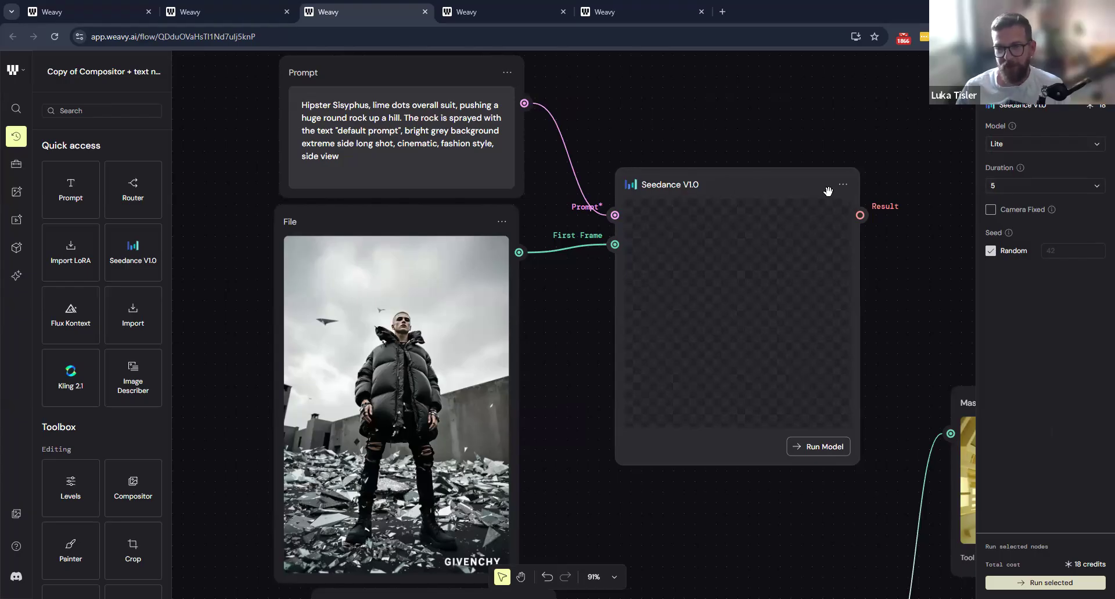
click(1055, 146)
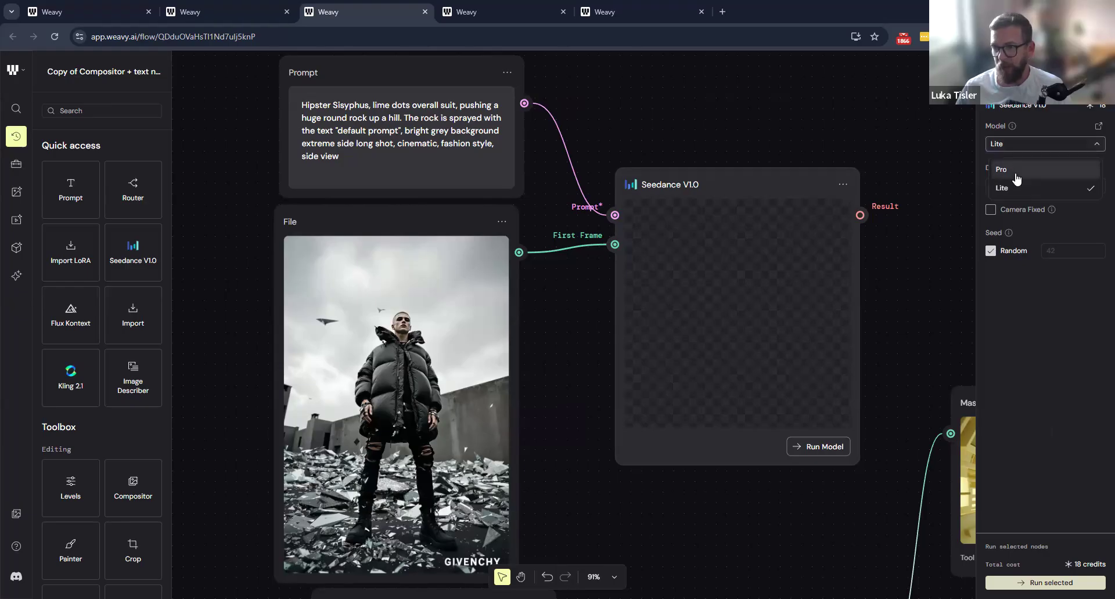
click(927, 151)
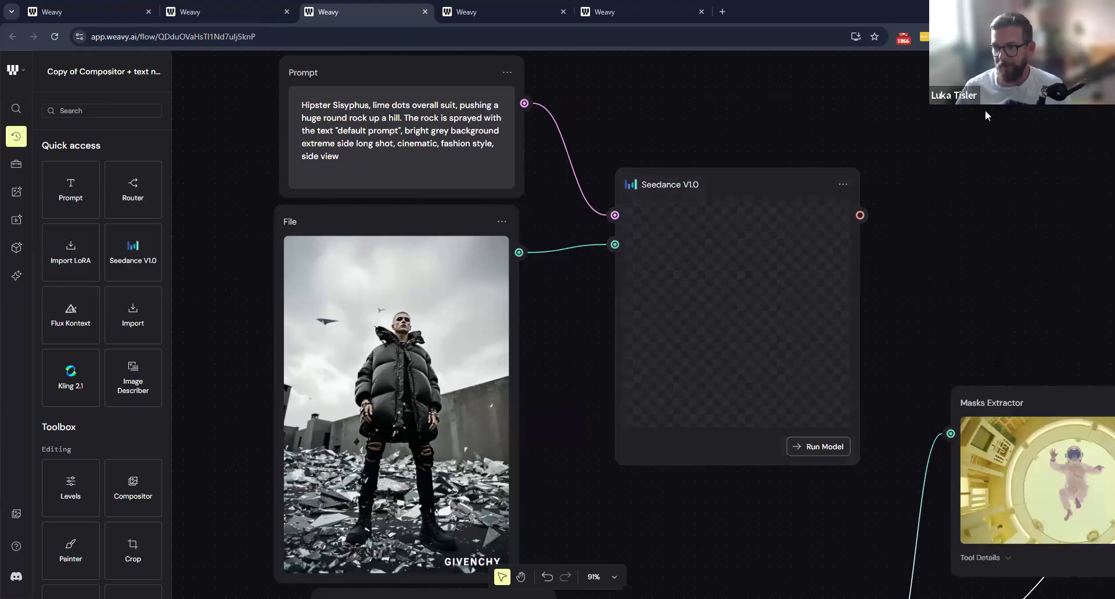
Enable Camera Fixed for Seedance V1.0 and try a custom fixed seed before restoring the Random seed.
click(670, 192)
click(992, 212)
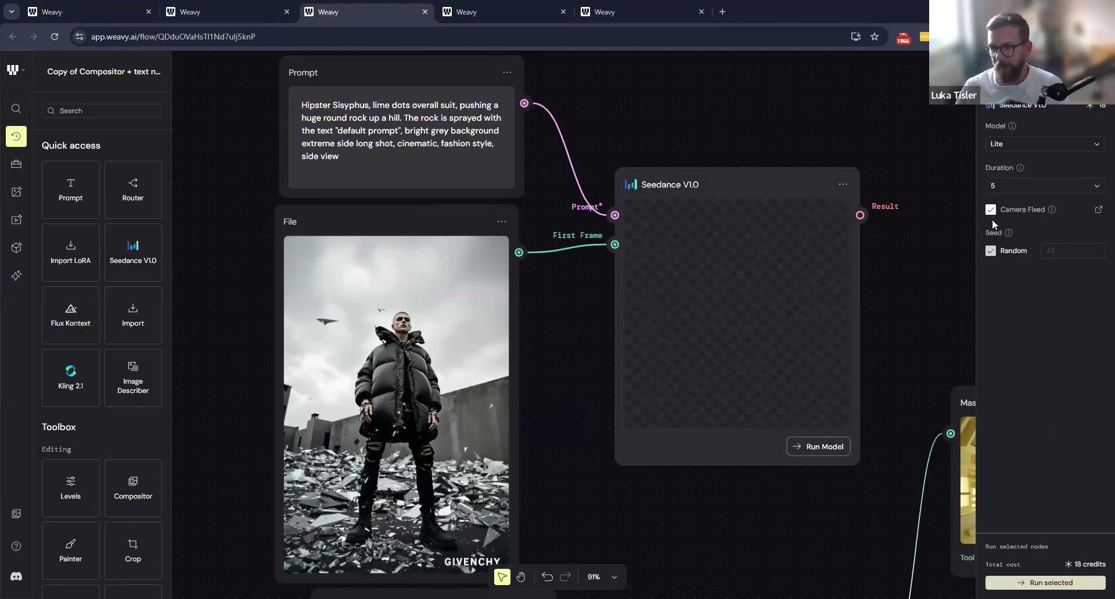
click(991, 253)
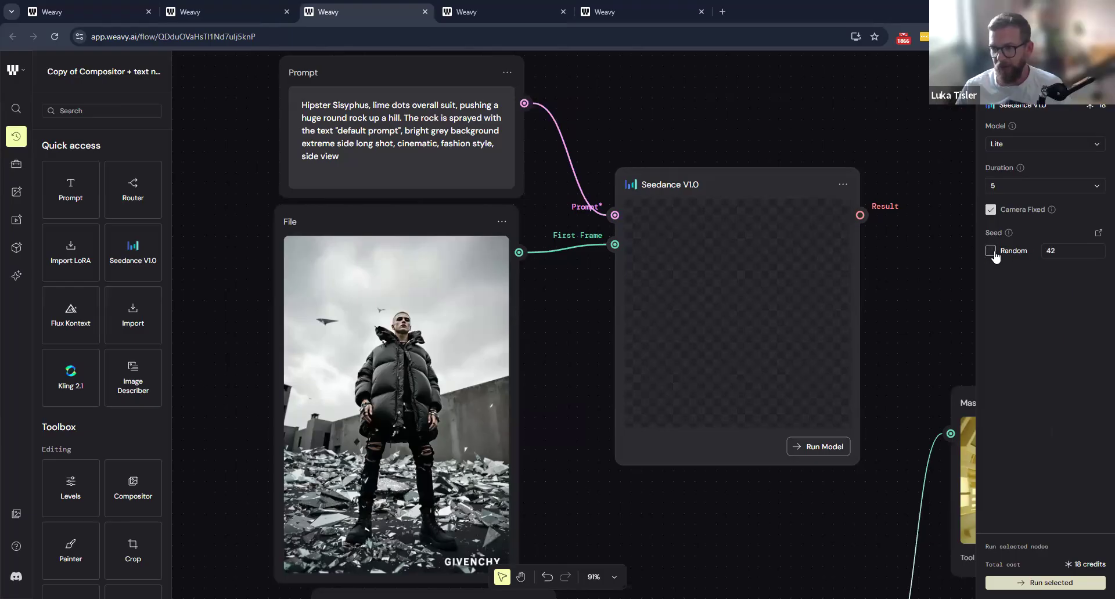
double_click(1063, 253)
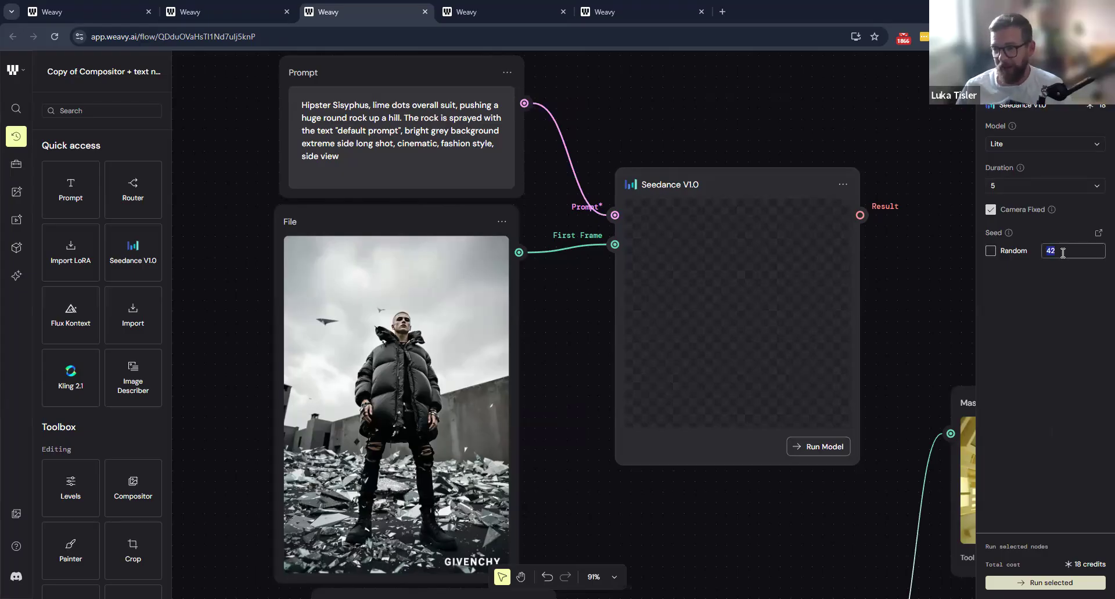
click(991, 251)
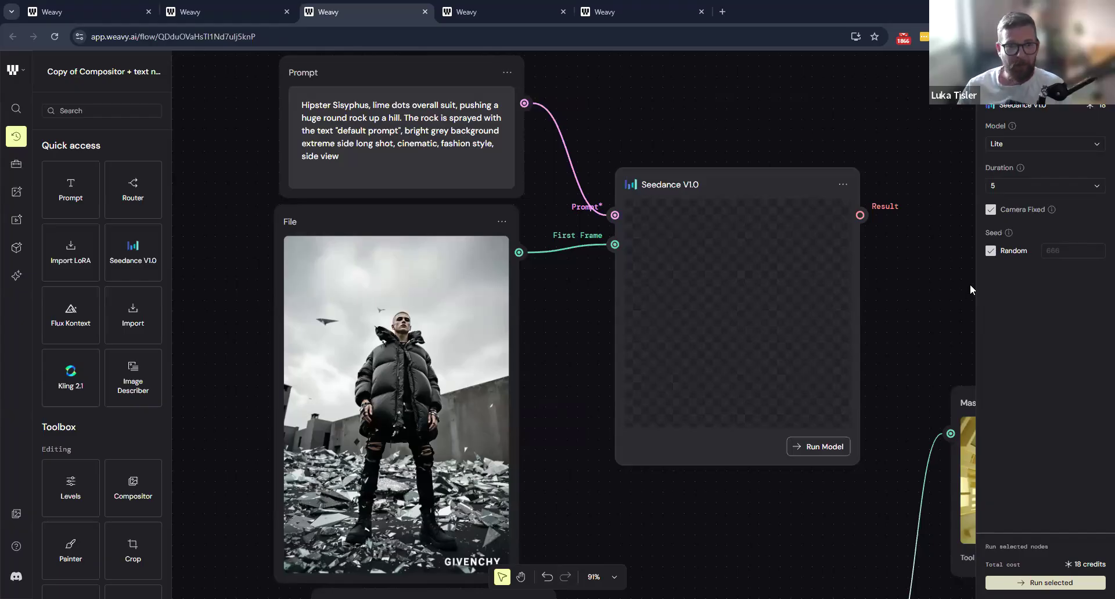
Rearrange the small chain so the File node sits directly under the Prompt node, with Seedance V1.0 beside the prompt.
drag(864, 364, 772, 449)
drag(581, 210, 535, 99)
drag(509, 251, 582, 218)
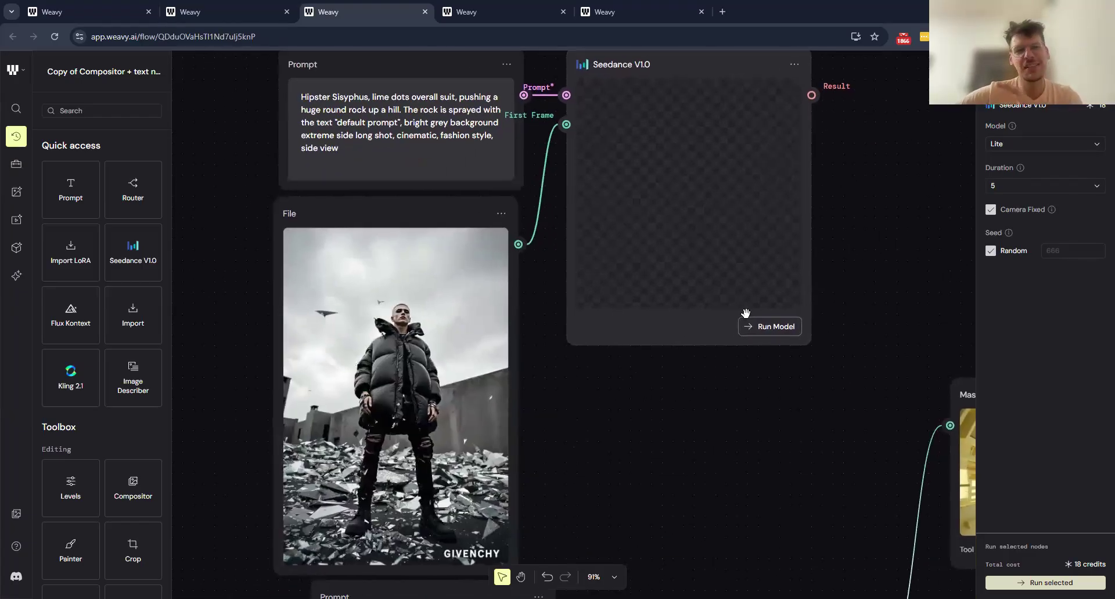
scroll(831, 330, down, 5)
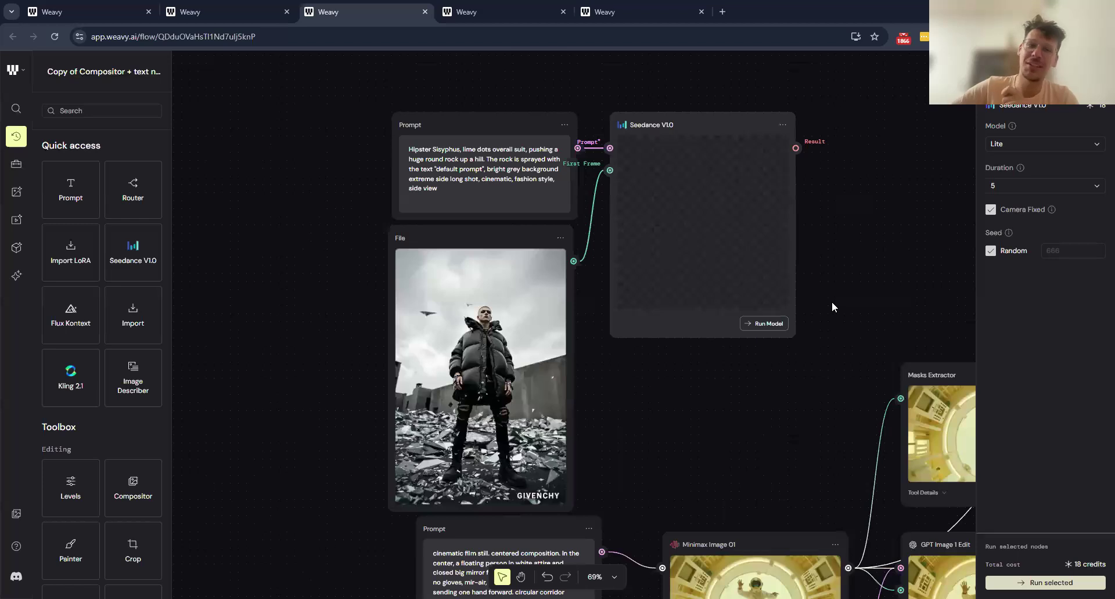
drag(426, 146, 423, 106)
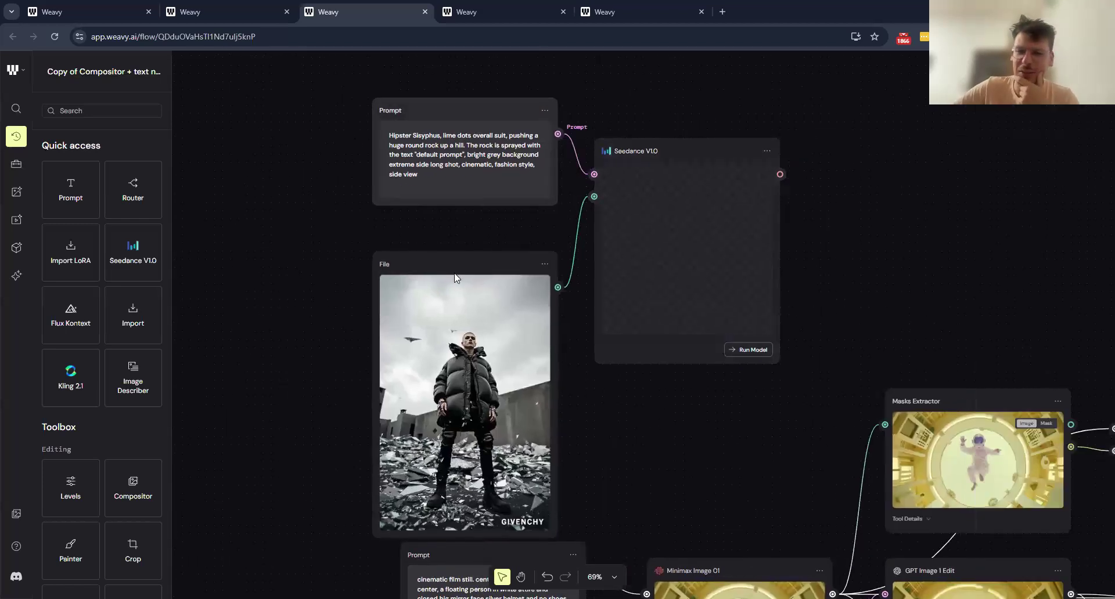
drag(457, 254, 457, 218)
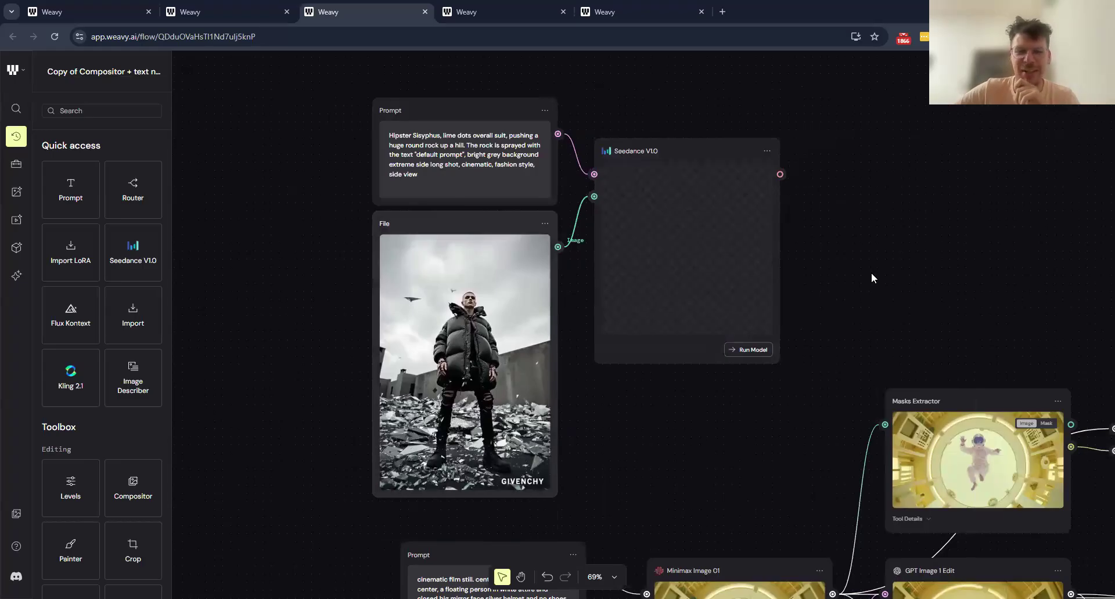
click(724, 246)
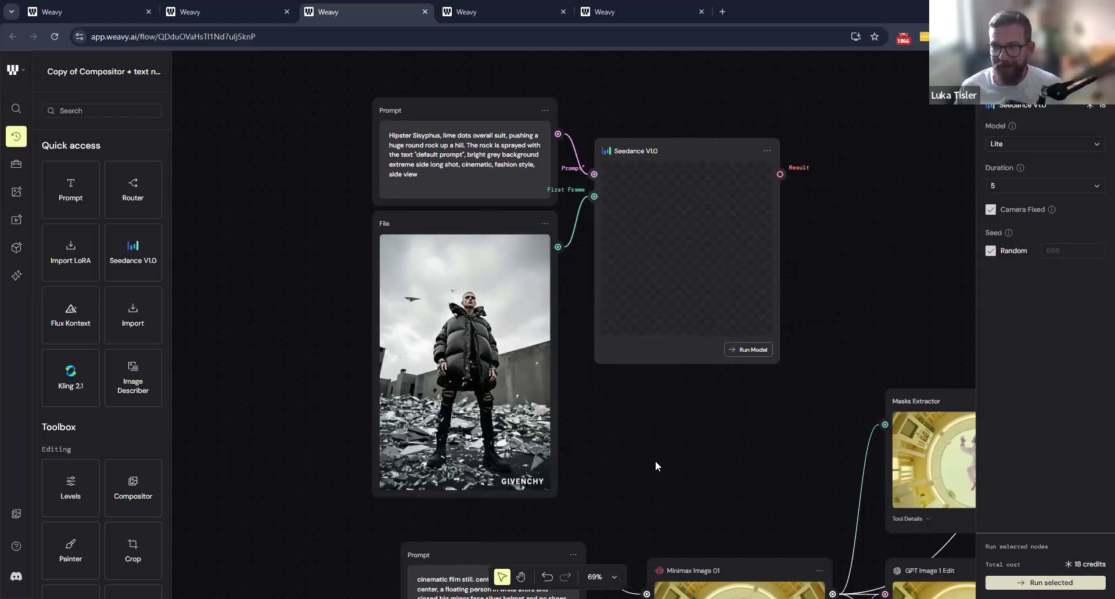
drag(670, 152, 663, 120)
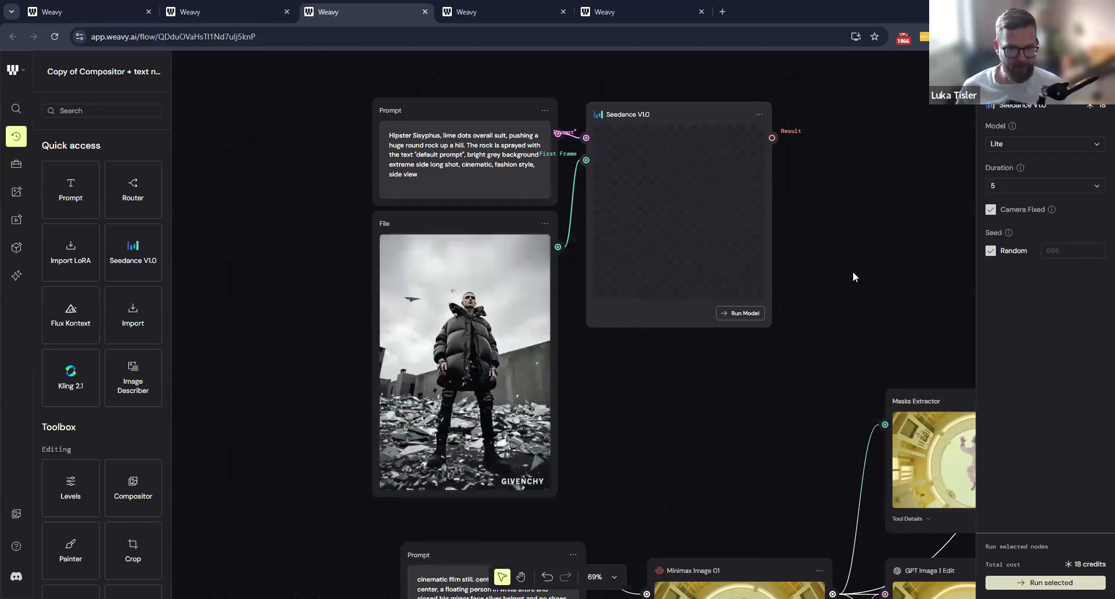
Add a Veo 3 node through the on-canvas node search with "veo" and align it beside Seedance V1.0.
scroll(573, 218, right, 5)
right_click(582, 161)
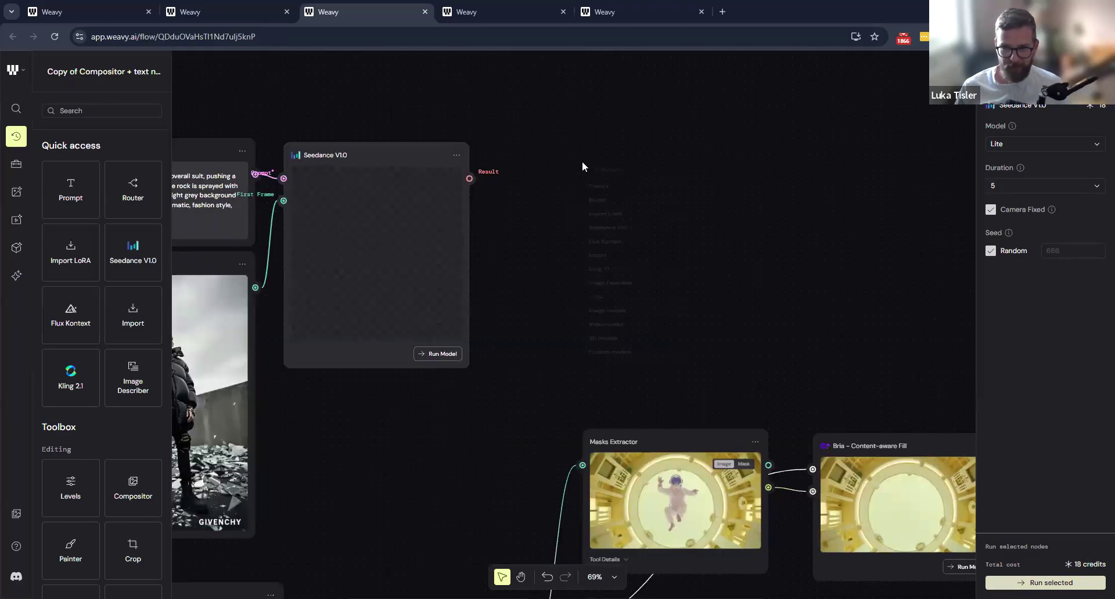
text(veo)
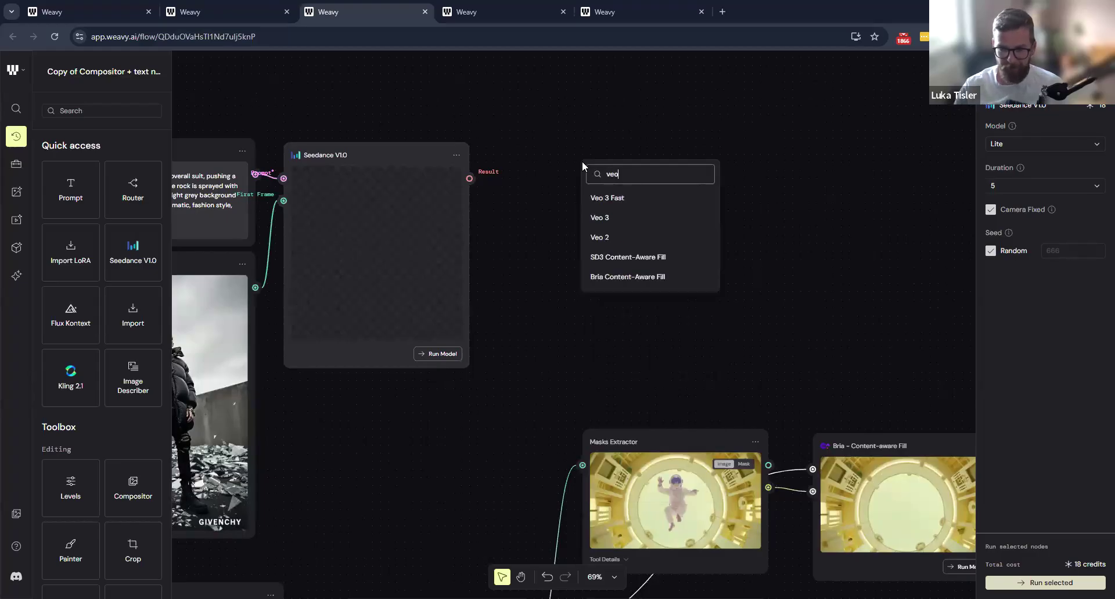
click(604, 217)
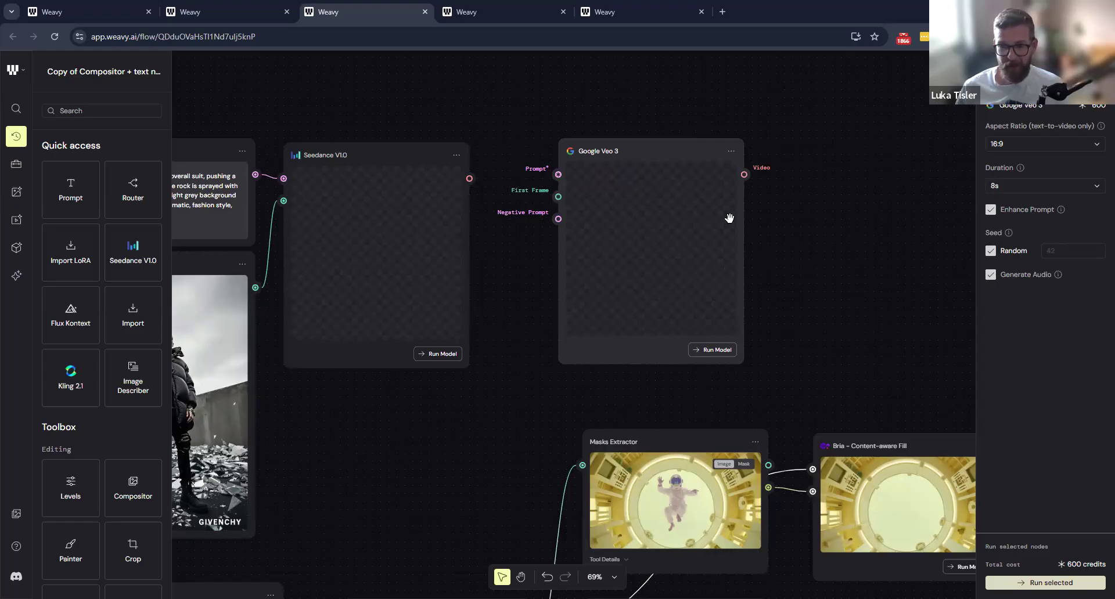
drag(668, 153, 612, 160)
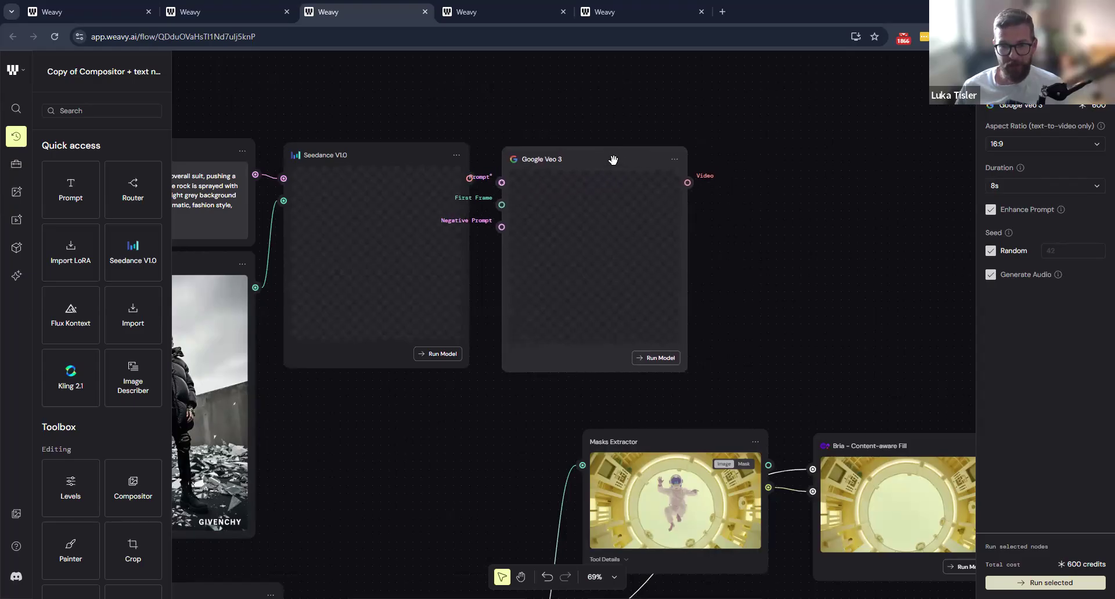
Add a Veo 3 Fast node through a "veo" search beside Google Veo 3, and compare both models' settings and credit costs.
drag(831, 267, 775, 277)
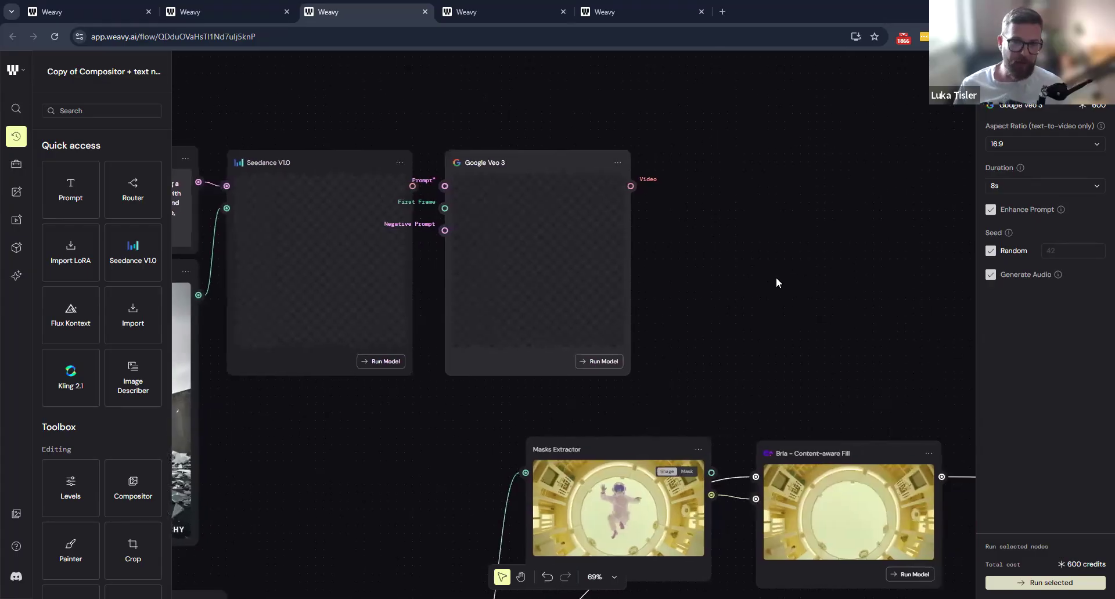
right_click(718, 217)
text(veo)
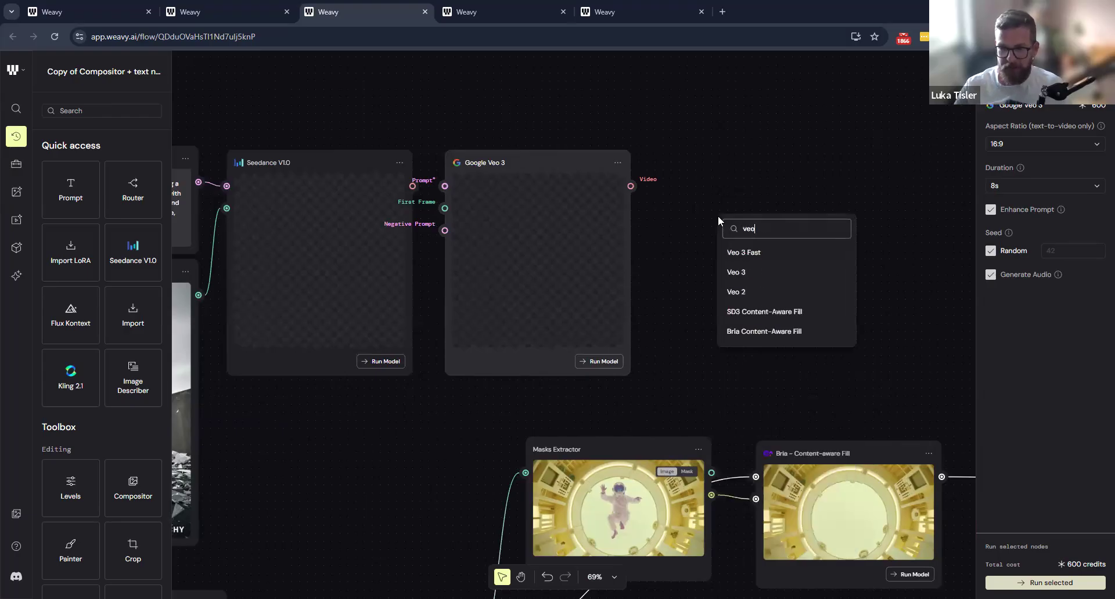
click(761, 253)
drag(755, 209, 726, 165)
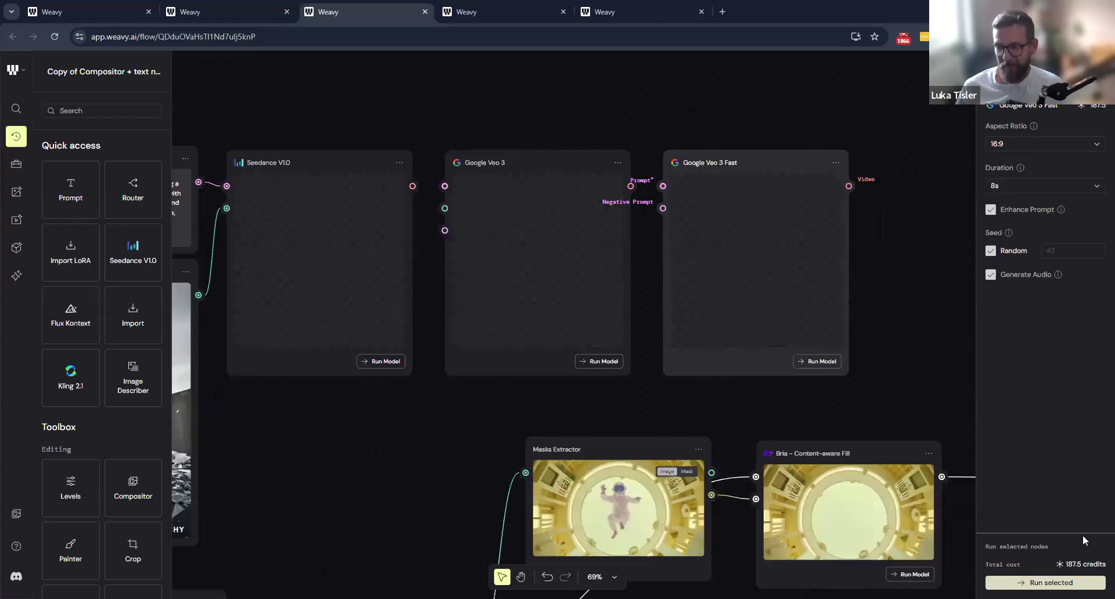
click(558, 165)
click(735, 167)
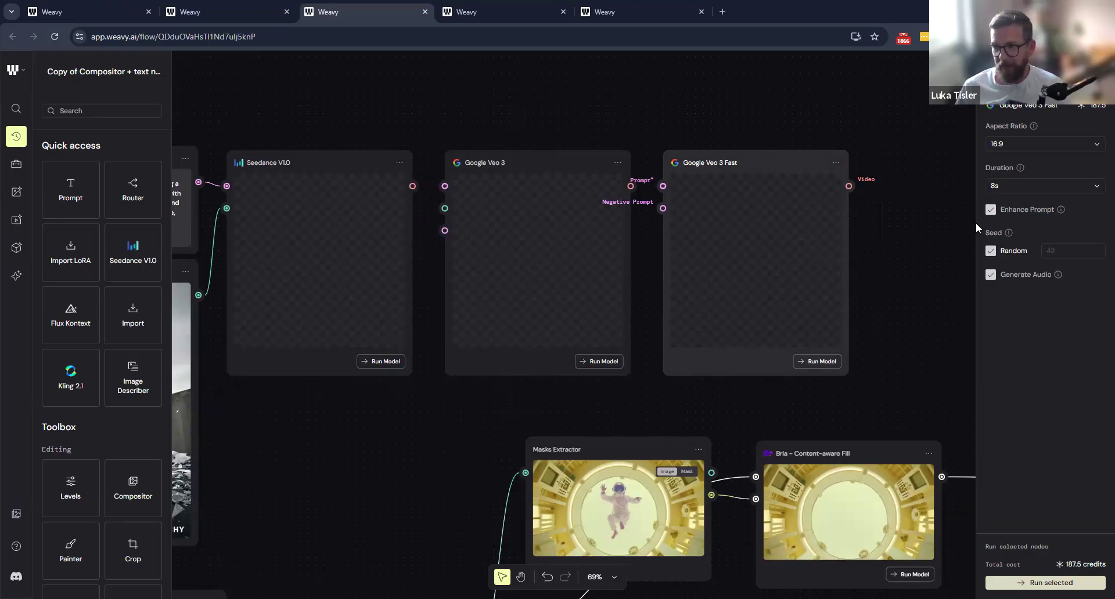
Turn off the Random seed for Google Veo 3 Fast and Google Veo 3, using fixed seed 42 on both.
click(991, 252)
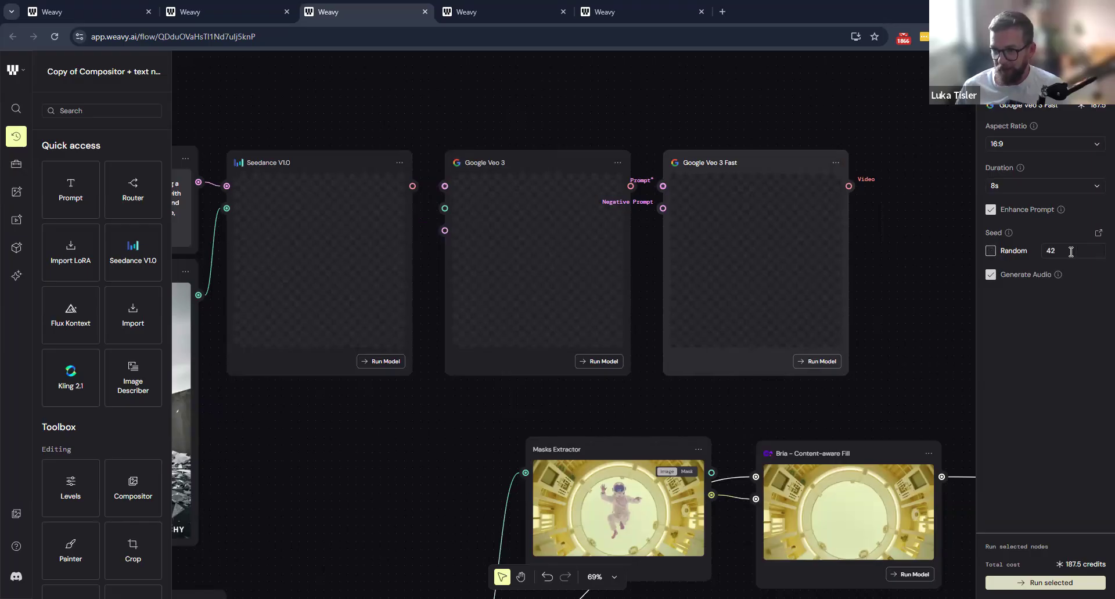
click(991, 251)
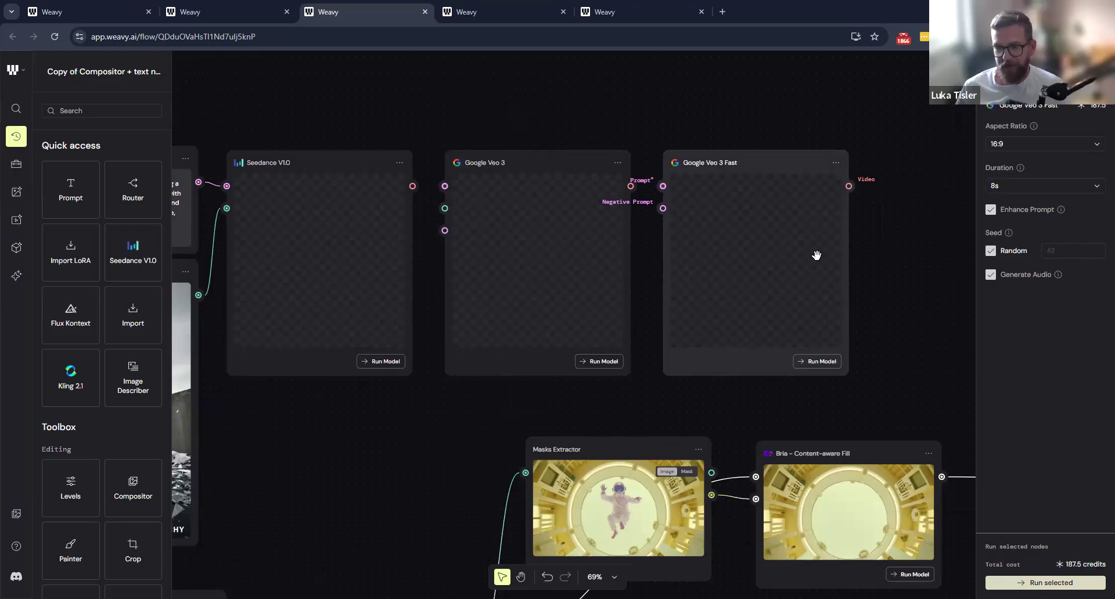
click(990, 251)
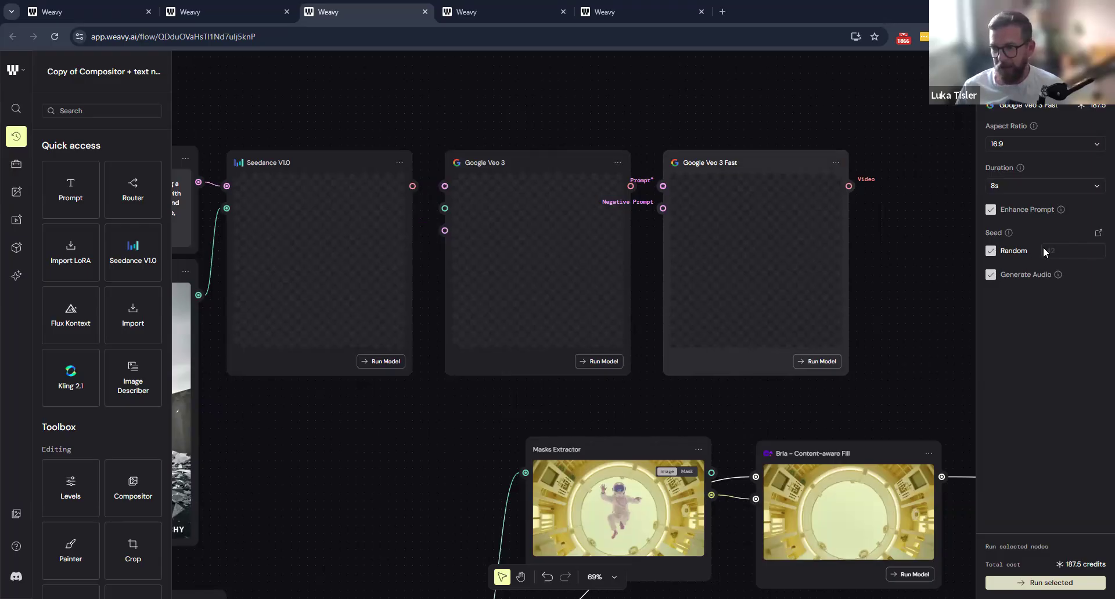
double_click(1059, 248)
click(533, 162)
click(991, 251)
double_click(1053, 251)
click(912, 357)
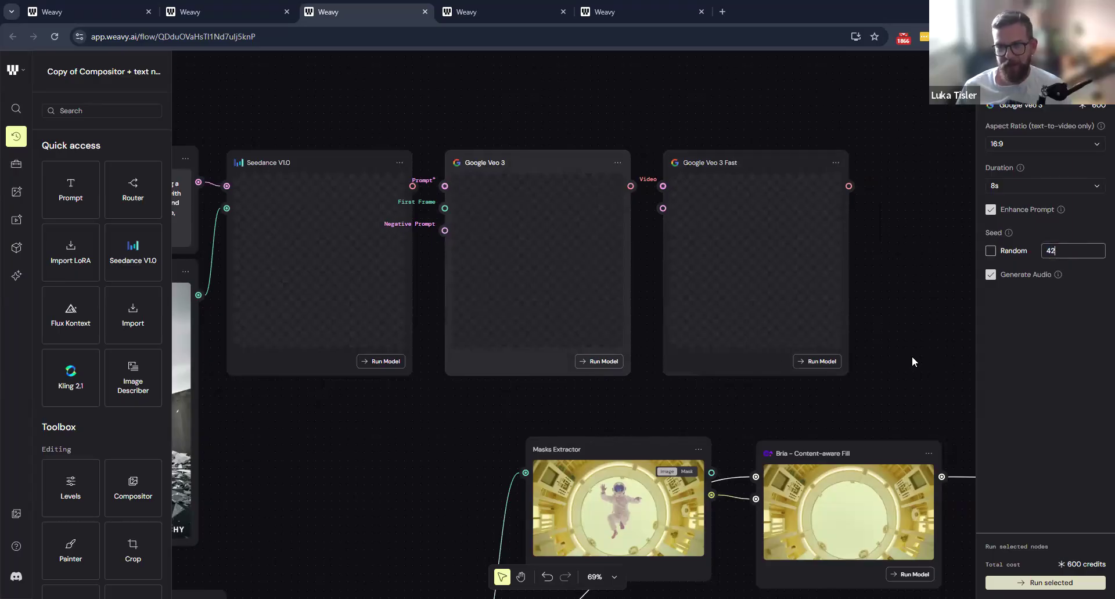
Delete the Google Veo 3 Fast node, along with the Prompt, File, Seedance V1.0 and Google Veo 3 nodes of the test chain.
click(738, 166)
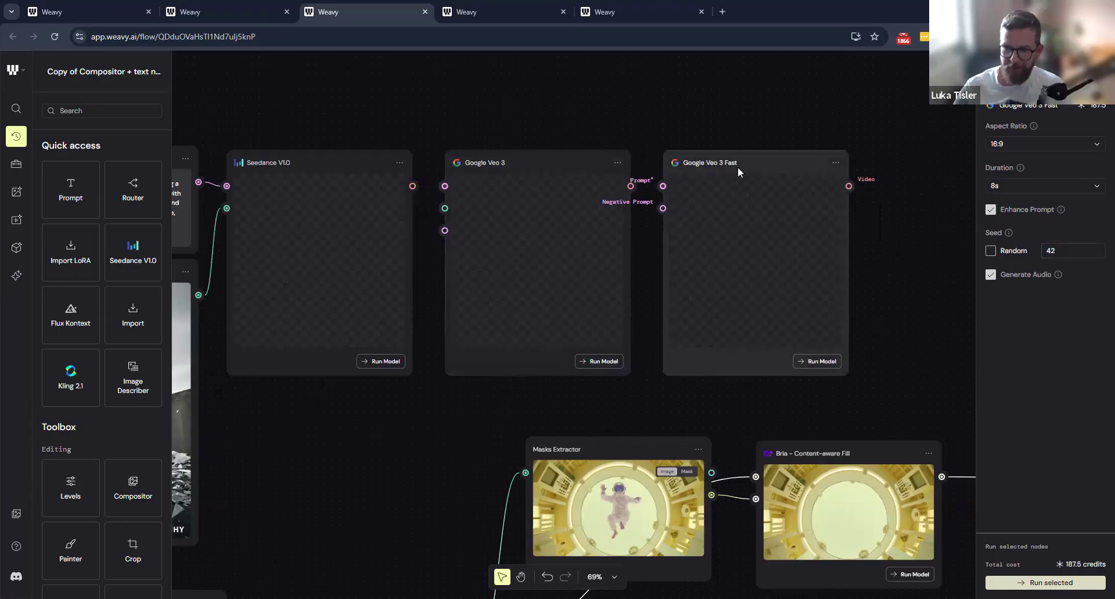
key(Delete)
drag(767, 296, 1068, 238)
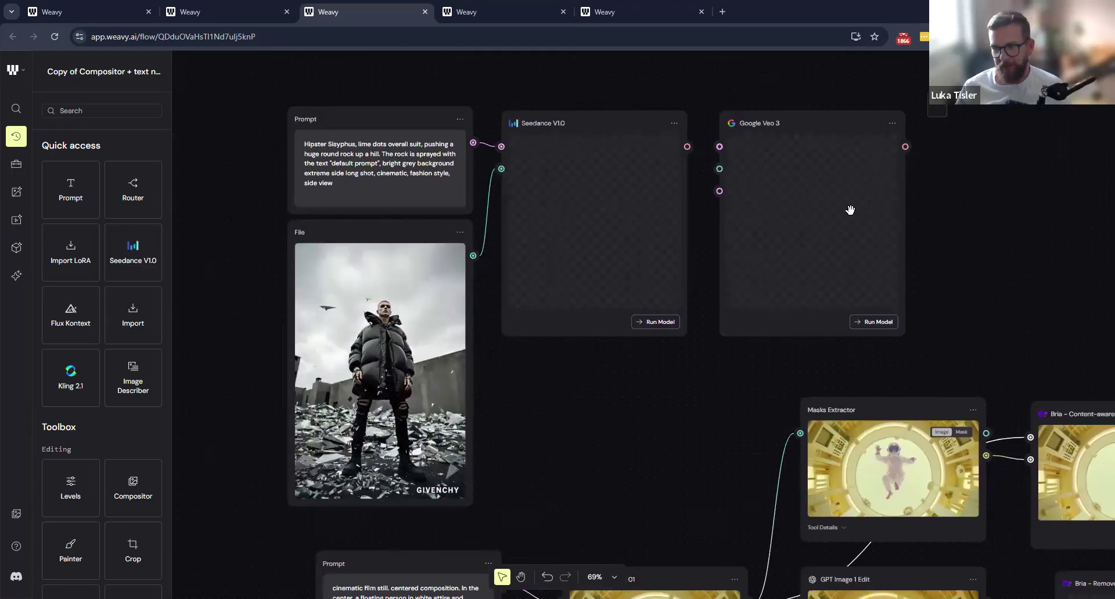
click(852, 206)
drag(463, 345, 310, 359)
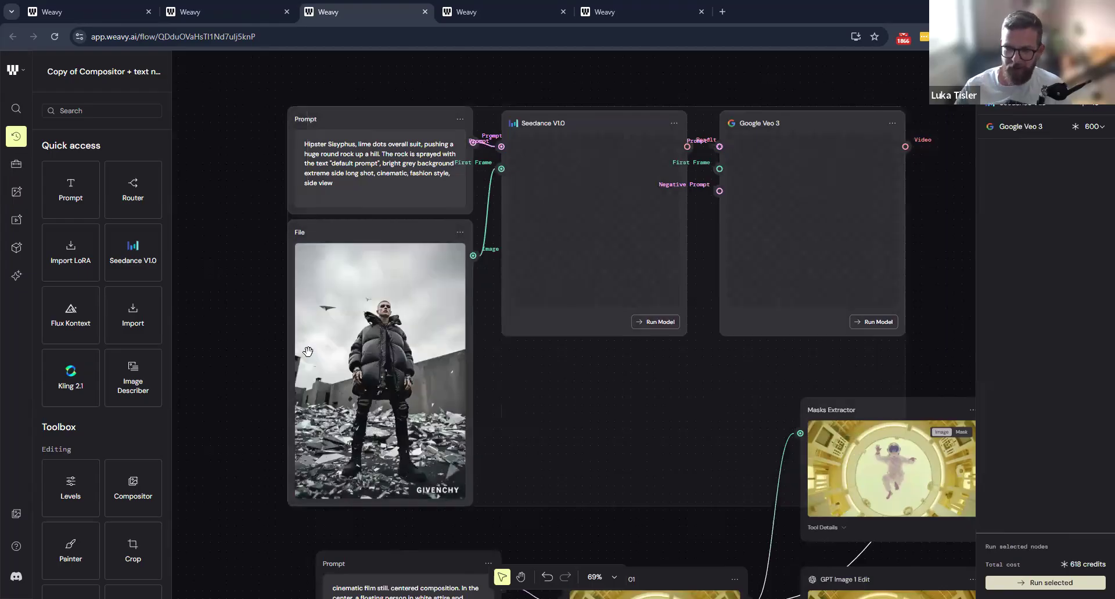
key(Delete)
Line up the "cinematic film still" Prompt node with Minimax Image 01 and look closely at the model's image.
scroll(595, 145, down, 5)
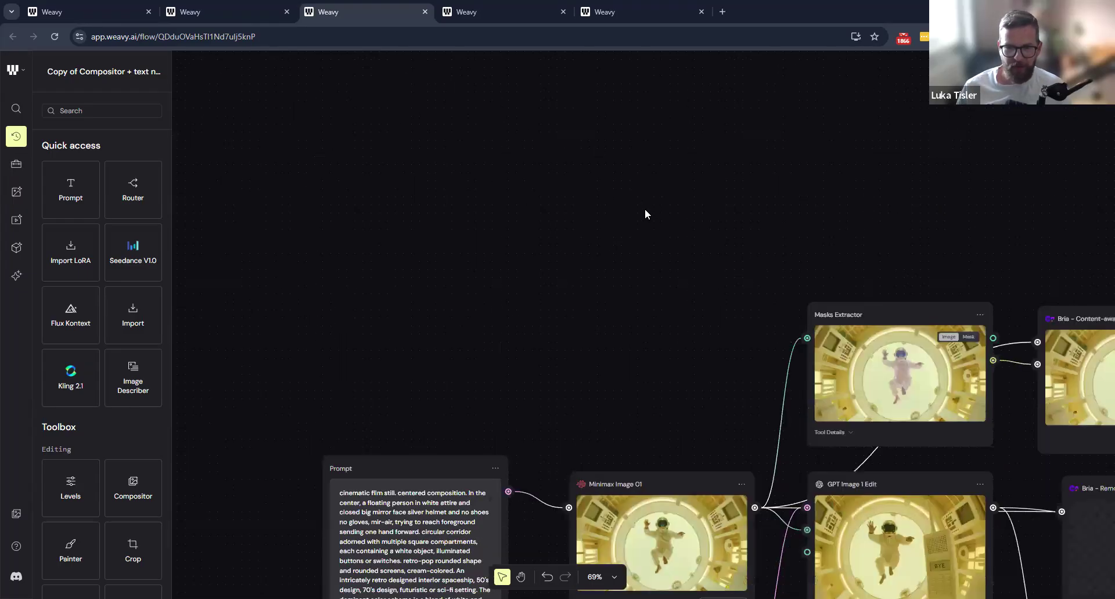
scroll(646, 175, down, 6)
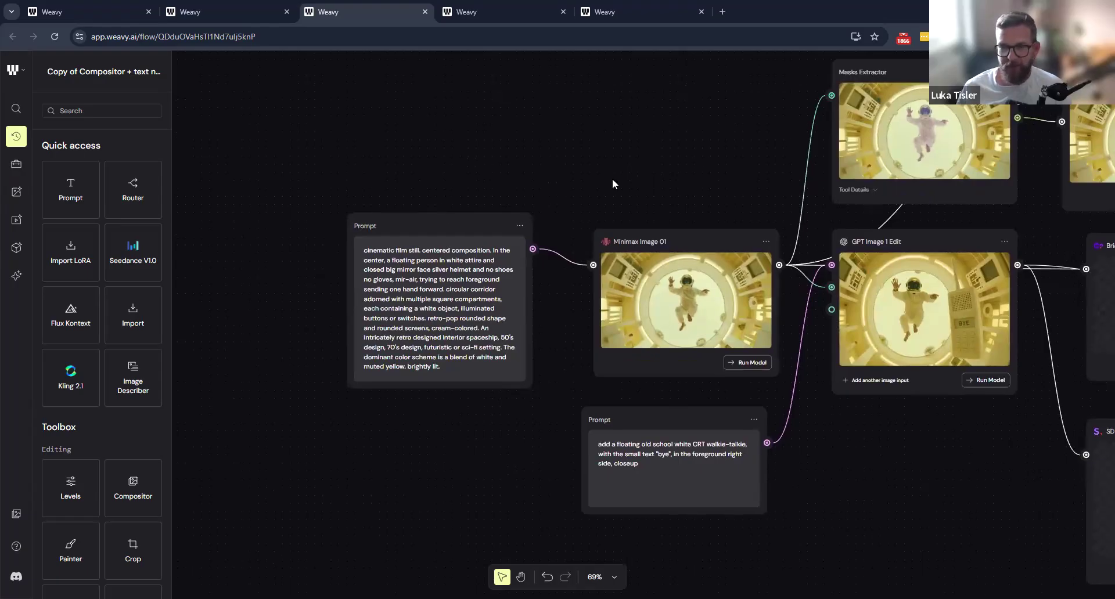
drag(410, 218, 394, 233)
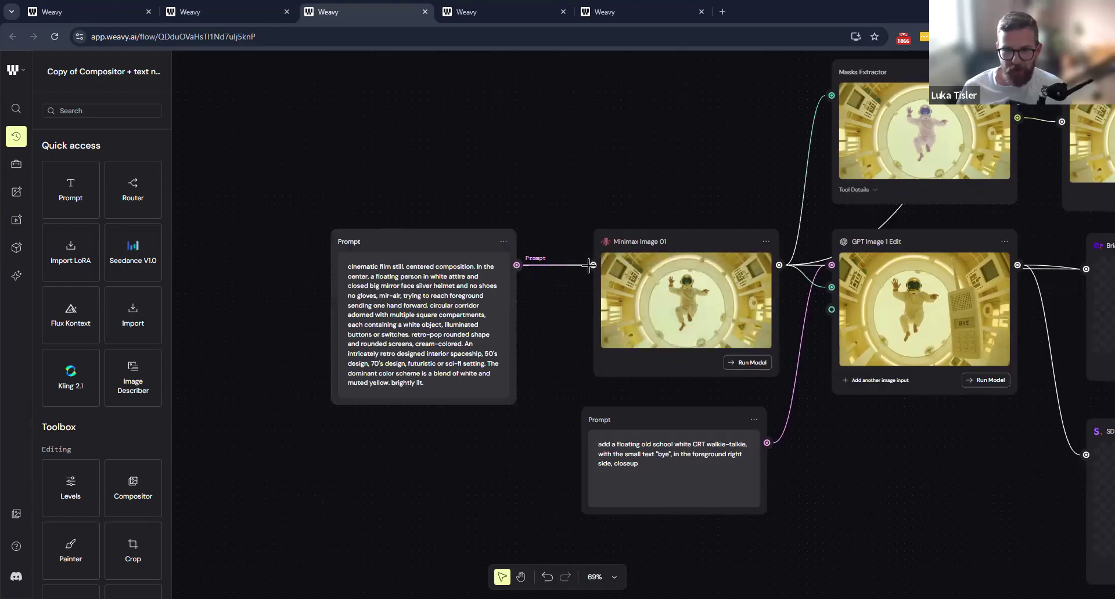
drag(633, 234, 633, 242)
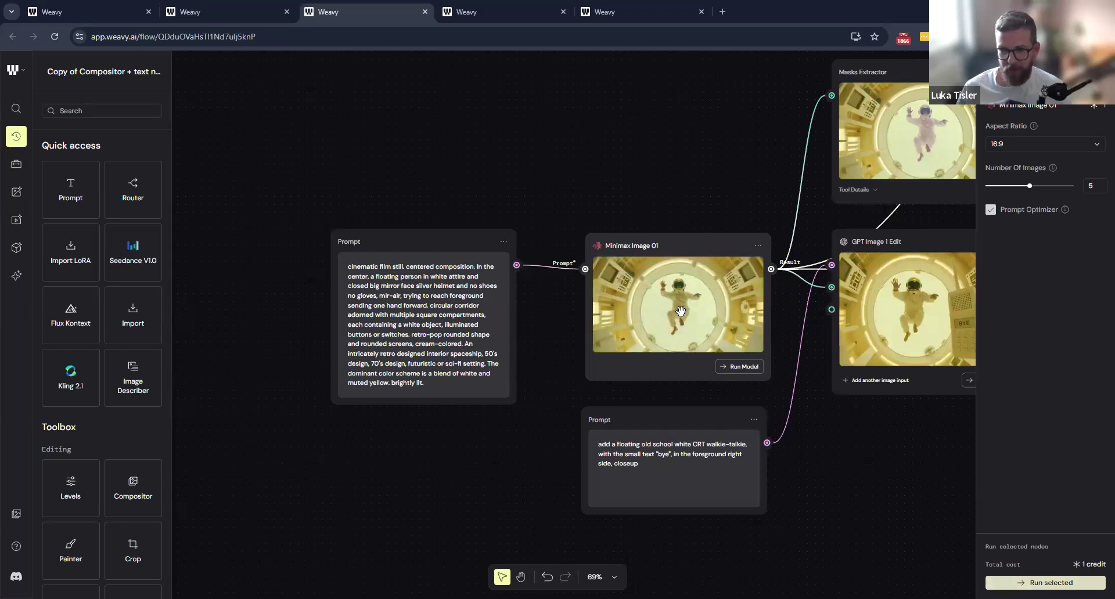
scroll(680, 311, up, 5)
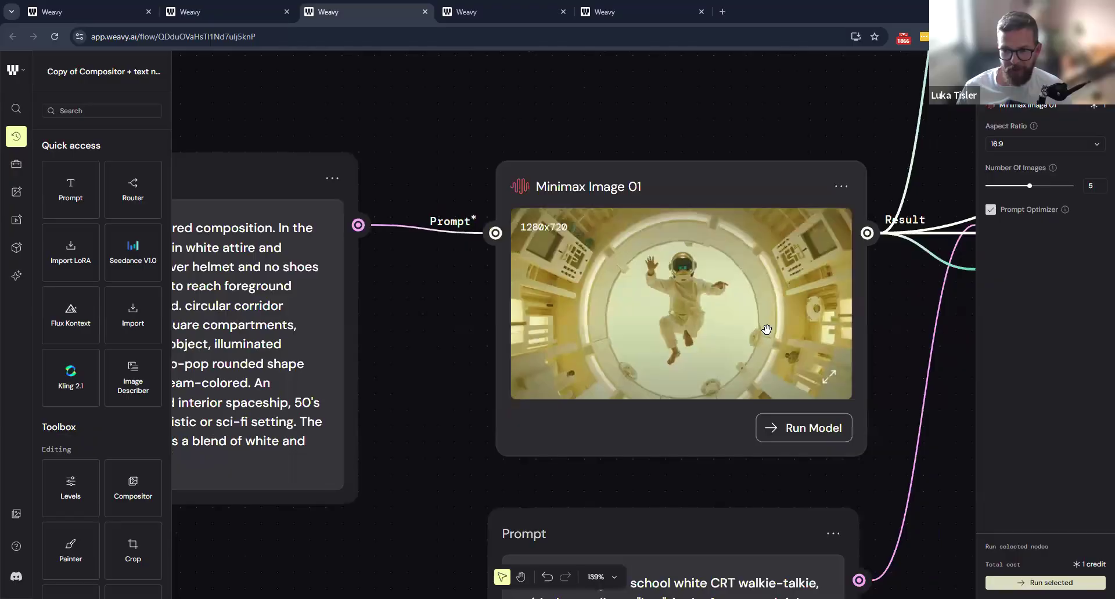
scroll(766, 330, down, 3)
Review the GPT Image 1 Edit settings and move the walkie-talkie Prompt node closer to that model.
drag(547, 340, 356, 364)
drag(439, 333, 417, 461)
drag(436, 361, 418, 408)
drag(465, 458, 482, 210)
click(718, 182)
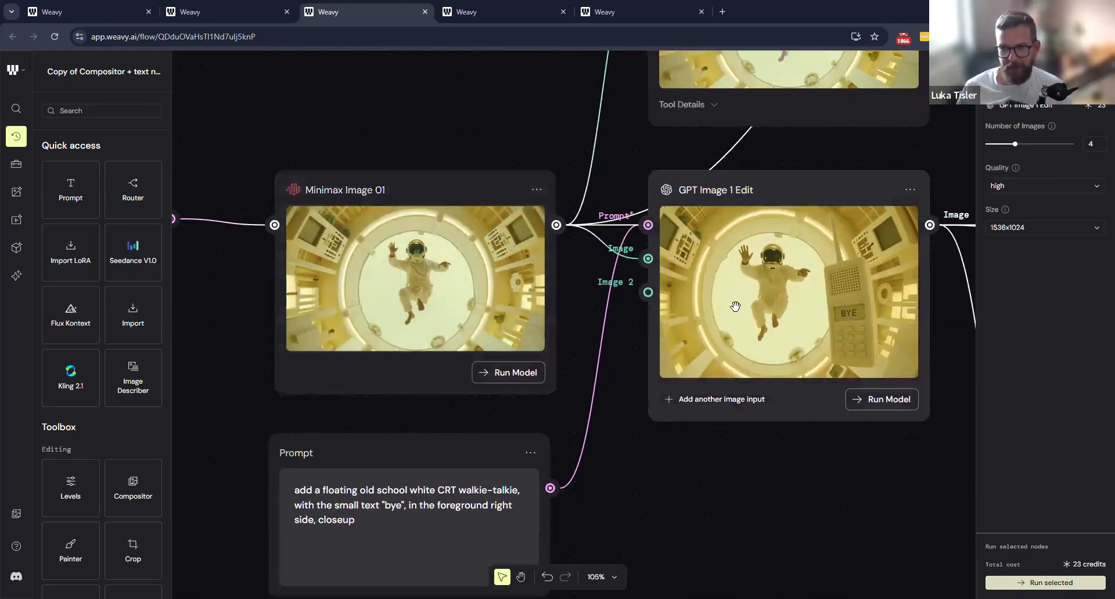
drag(621, 435, 670, 332)
drag(461, 343, 516, 337)
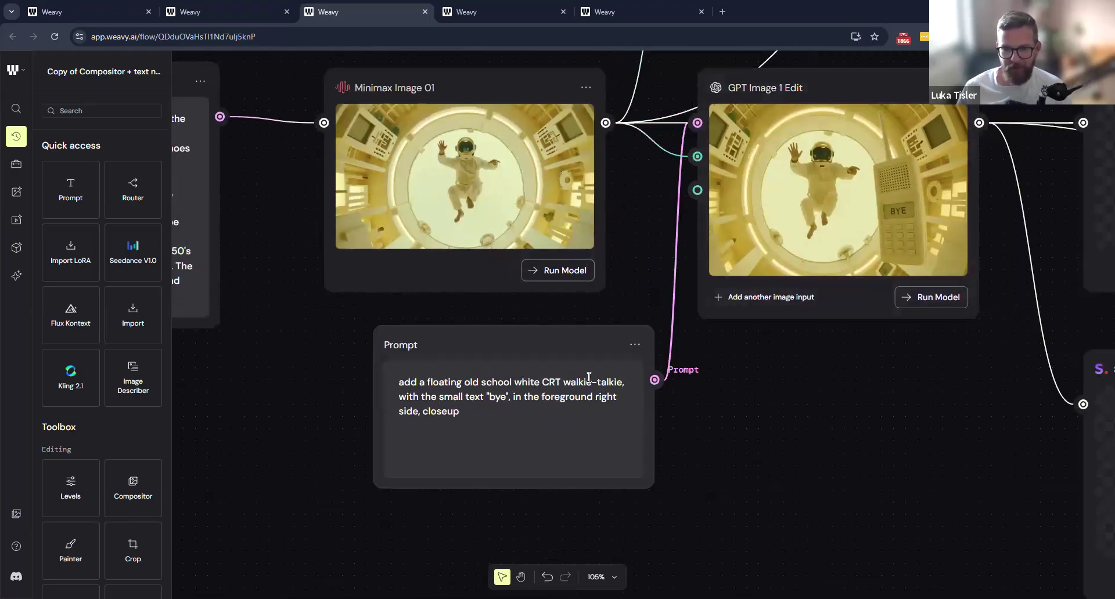
drag(704, 437, 617, 519)
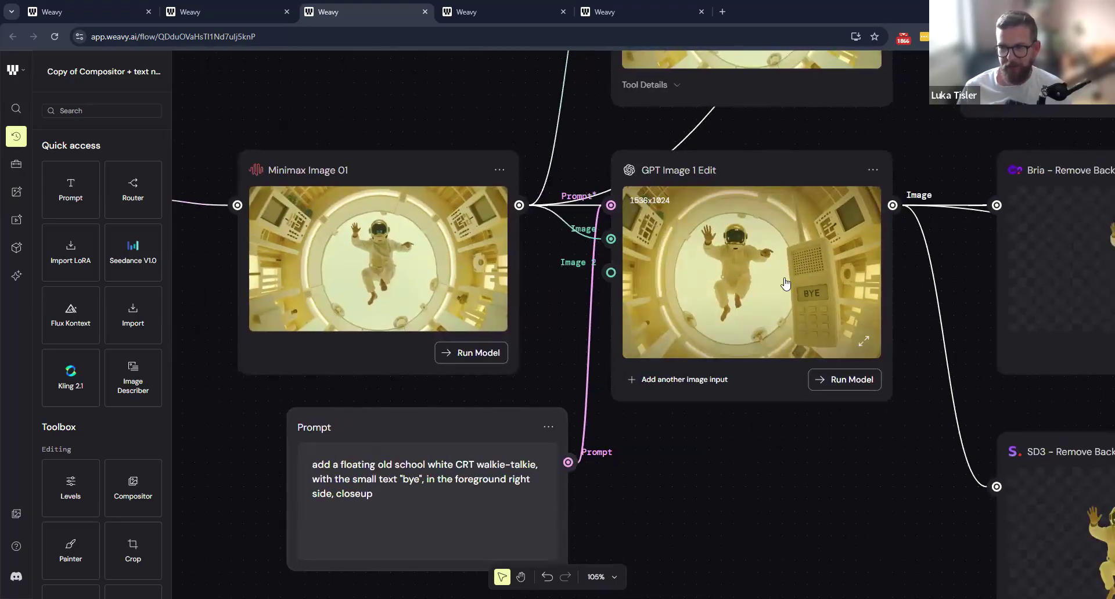
Search the on-canvas node list for "kon" to look up Flux Kontext, without adding a node.
scroll(785, 284, up, 5)
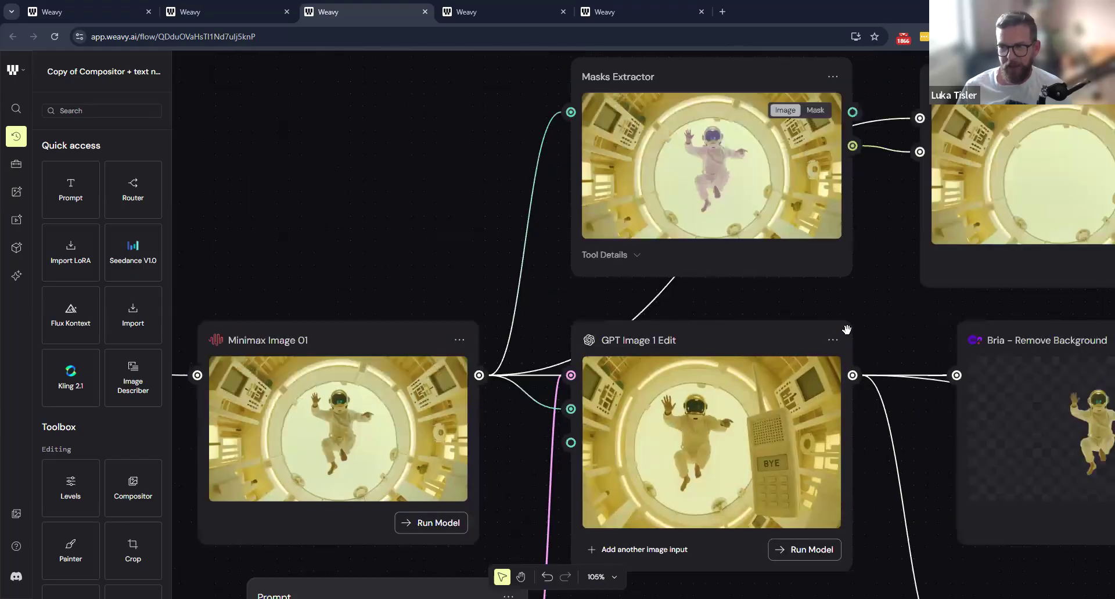
scroll(614, 376, down, 7)
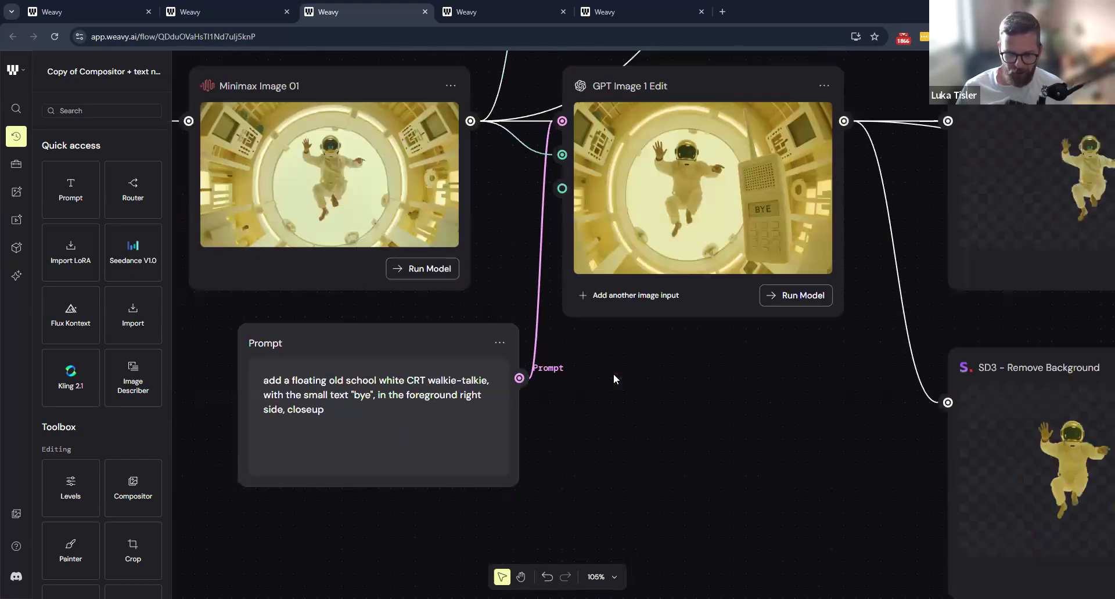
double_click(614, 375)
text(kon)
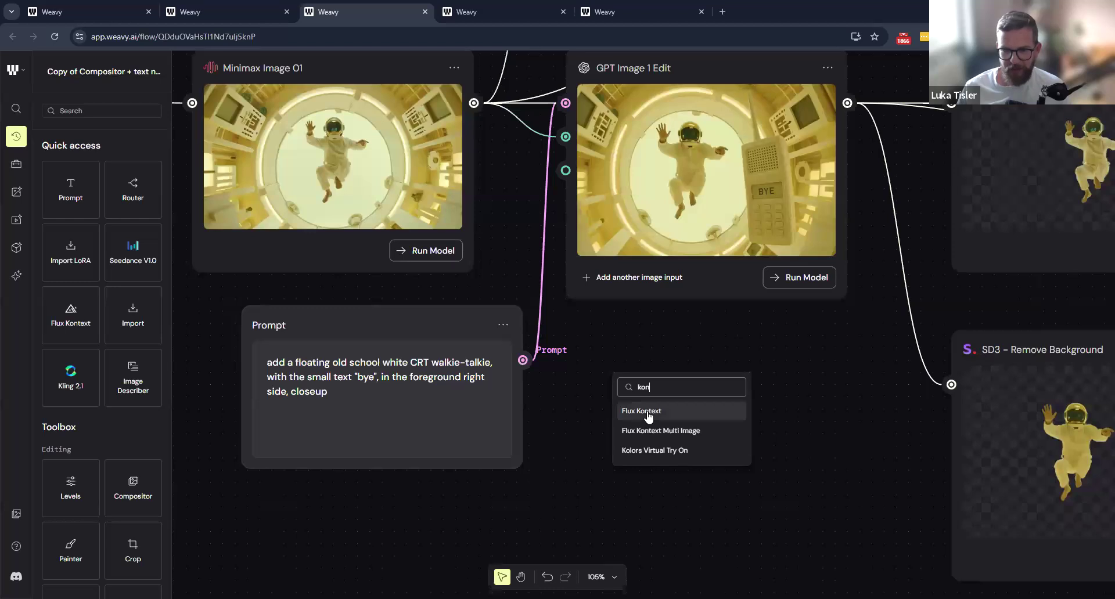
click(702, 331)
drag(703, 329, 704, 409)
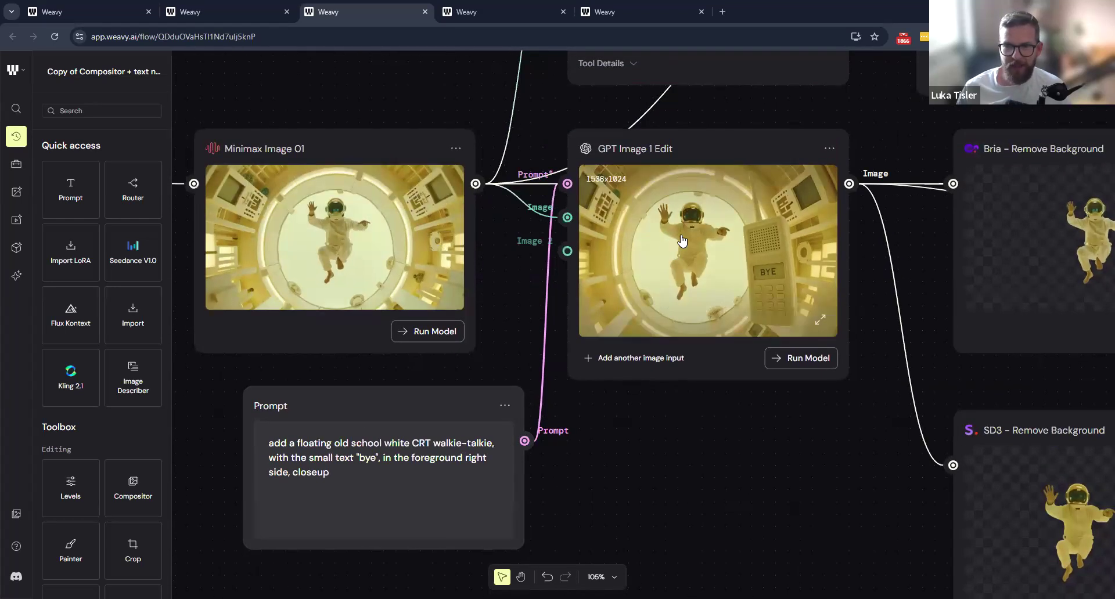
Change the Masks Extractor selection from the floating astronaut to the control panels on the spaceship wall.
drag(776, 261, 660, 381)
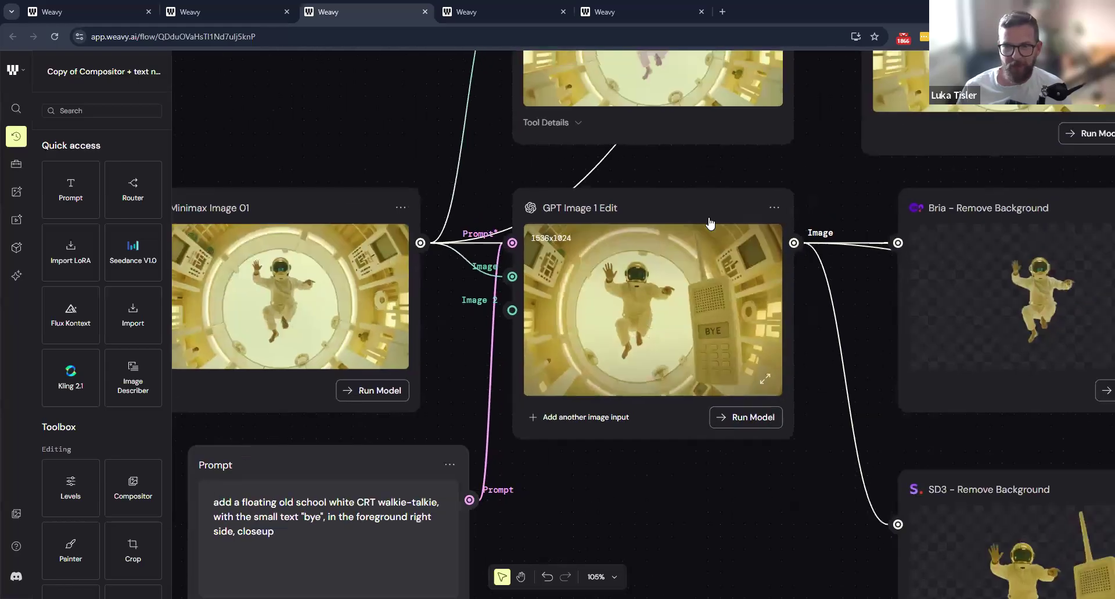
scroll(595, 310, up, 3)
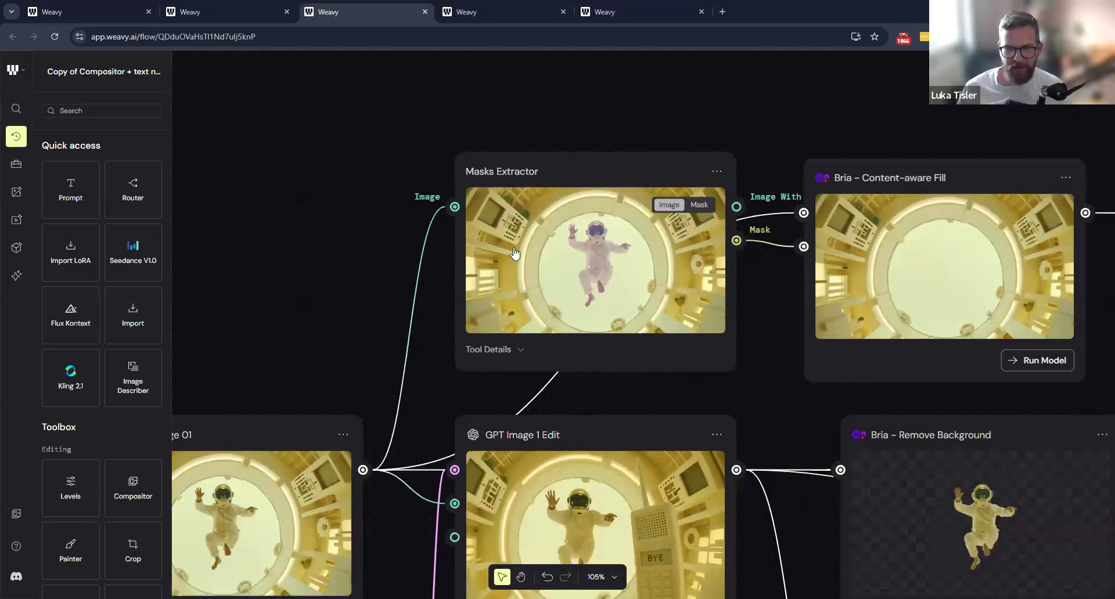
scroll(514, 253, up, 5)
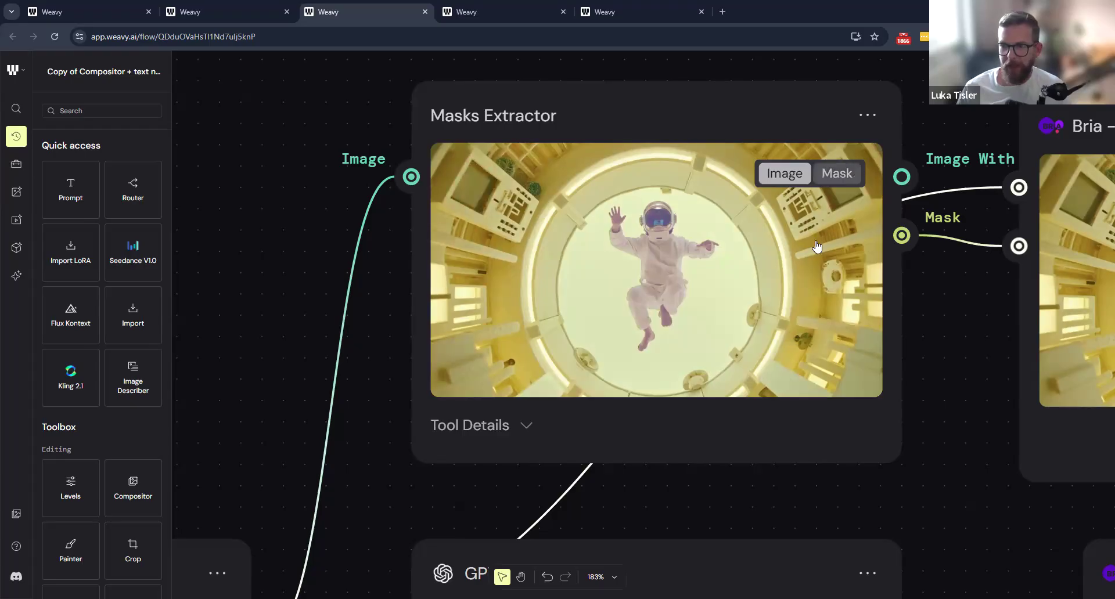
click(496, 211)
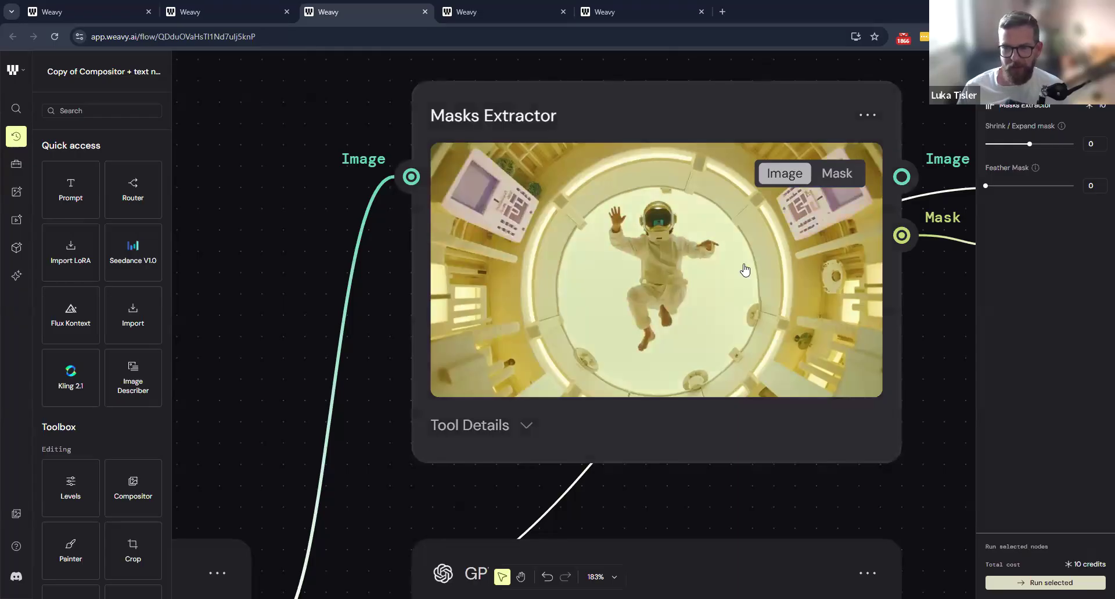
scroll(743, 269, down, 4)
scroll(745, 269, down, 3)
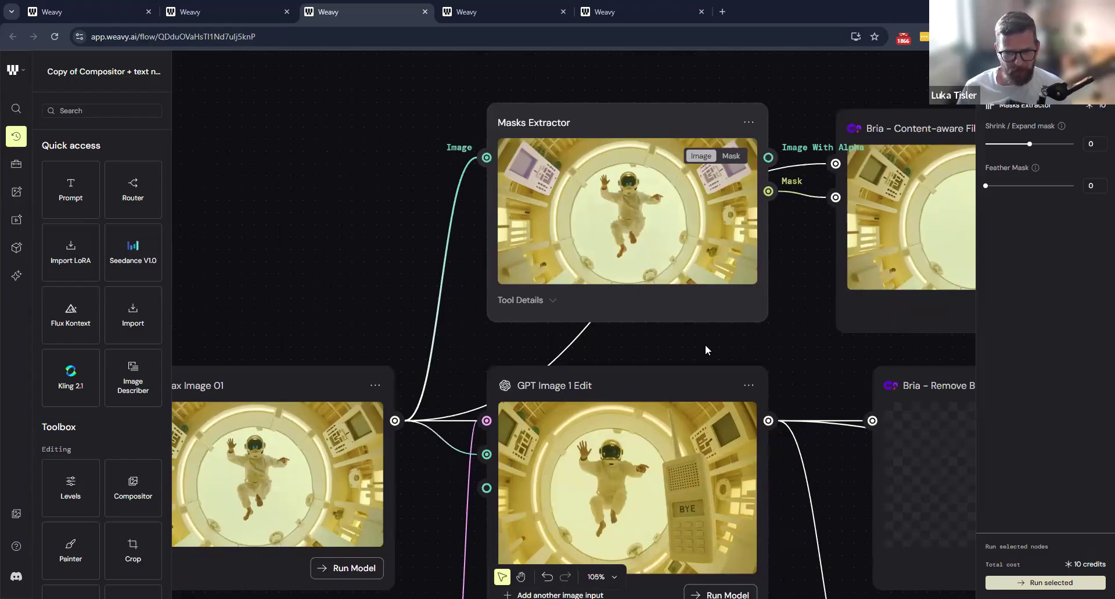
Compare the mask with Bria – Content-aware Fill, and shift Bria – Remove Background slightly down and closer to GPT Image 1 Edit.
scroll(705, 348, right, 3)
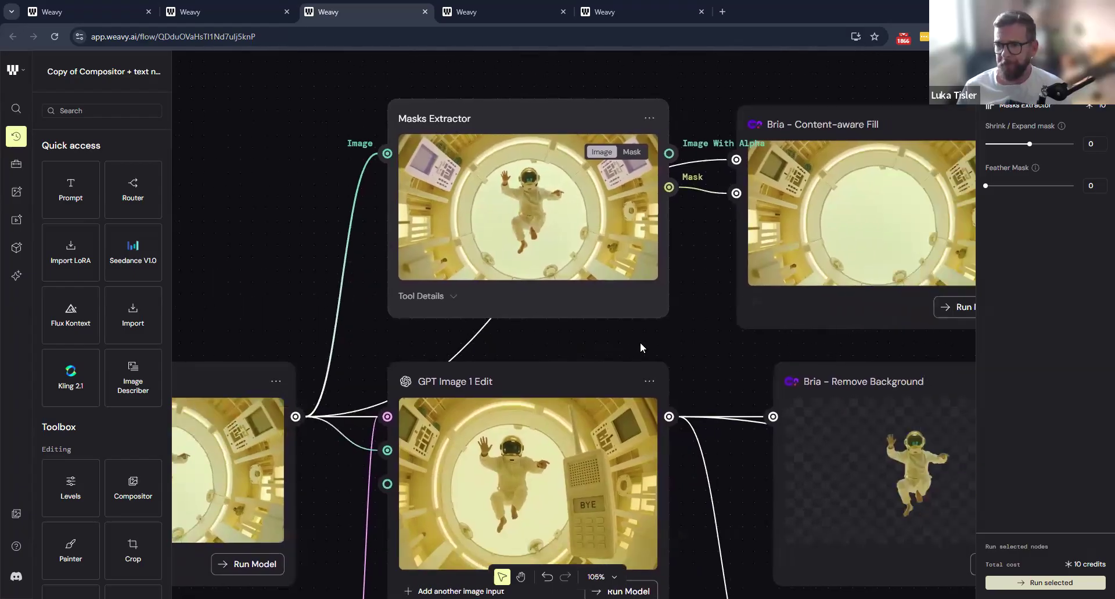
scroll(640, 347, right, 3)
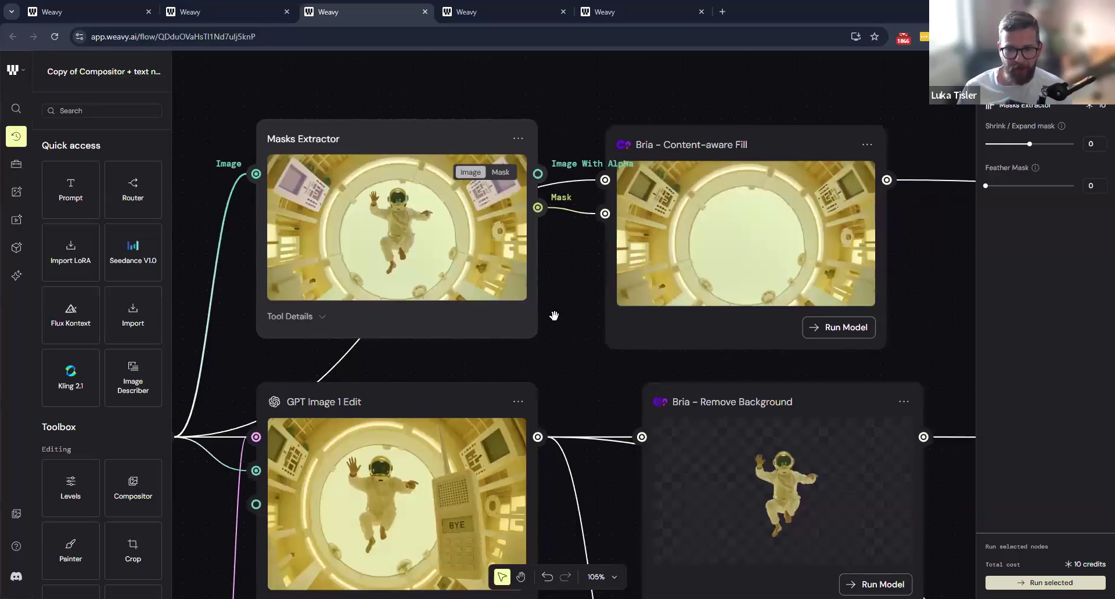
scroll(552, 316, down, 1)
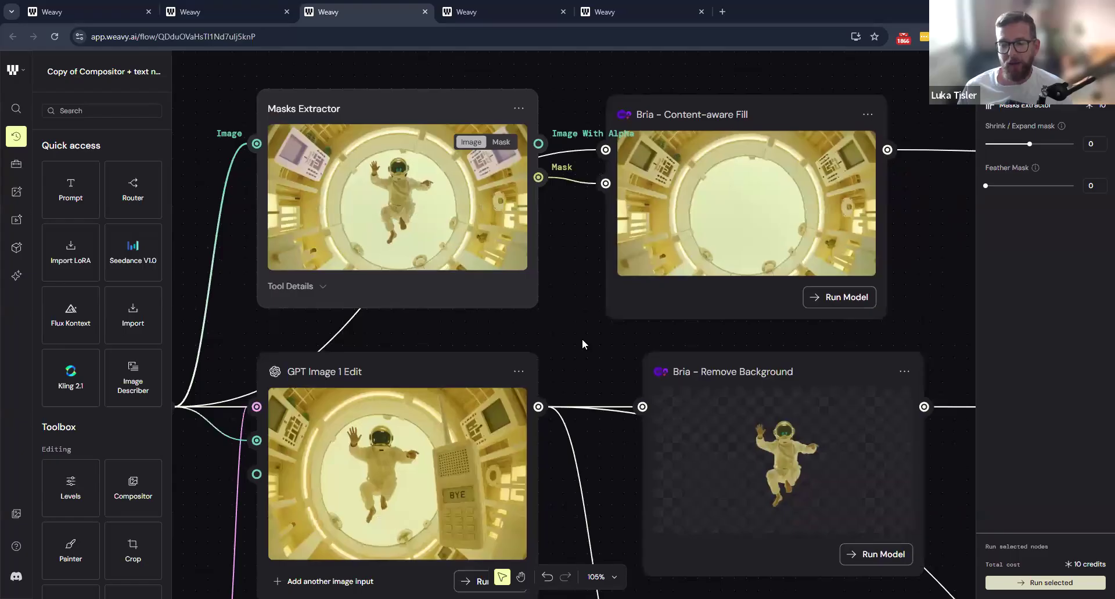
scroll(582, 339, down, 4)
drag(799, 235, 781, 270)
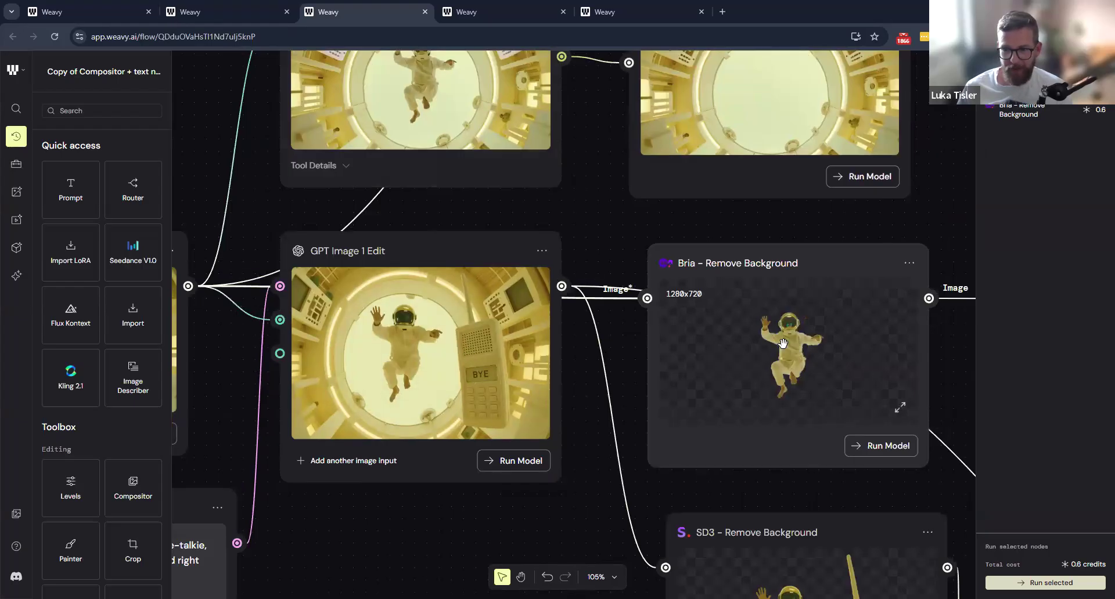
scroll(770, 394, up, 1)
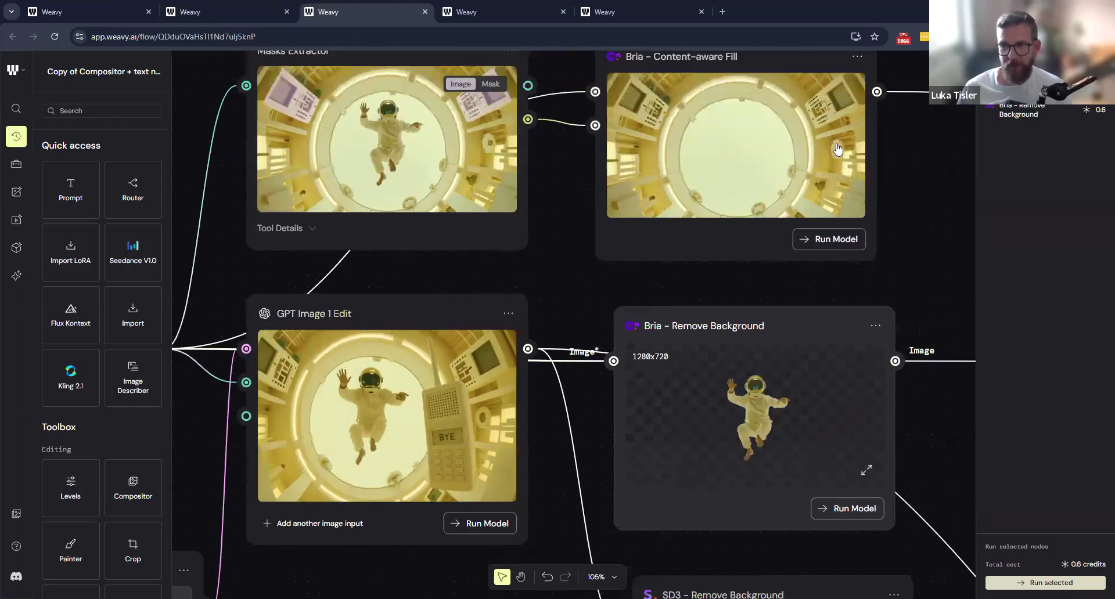
Examine the SD3 – Remove Background cutout and trace it through RGB Matte Extract, Painter, Merge Alpha and Blur.
scroll(662, 451, down, 2)
scroll(659, 451, down, 3)
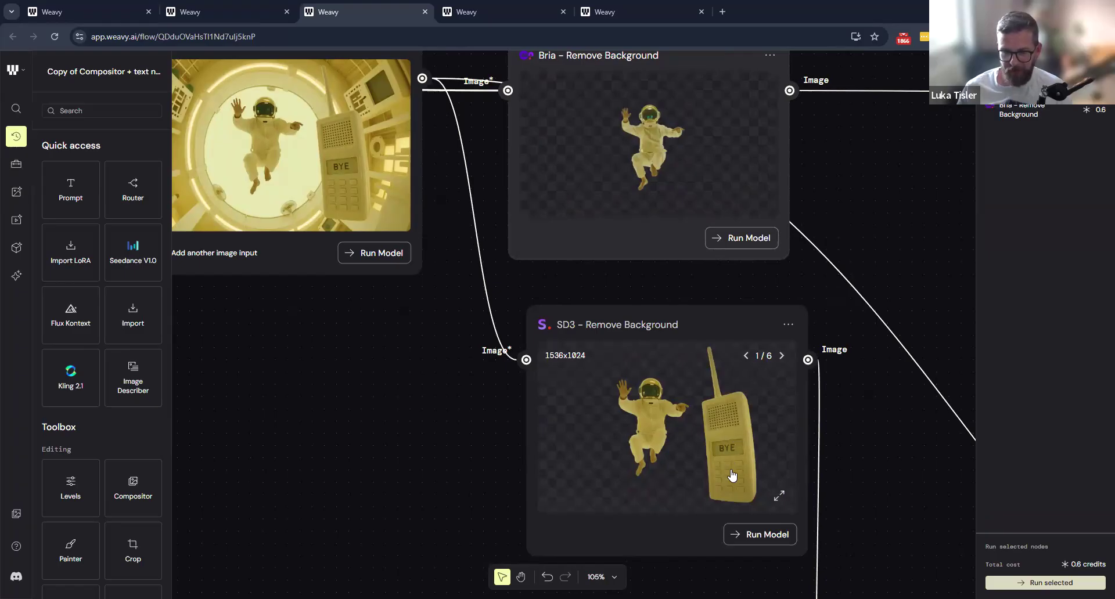
scroll(626, 440, right, 5)
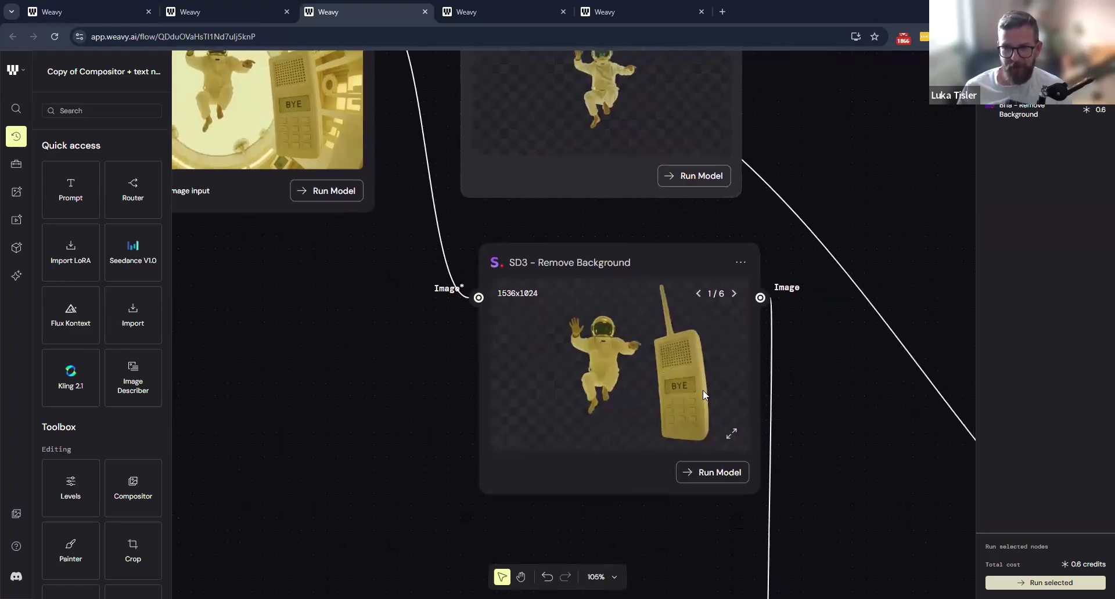
scroll(616, 347, down, 5)
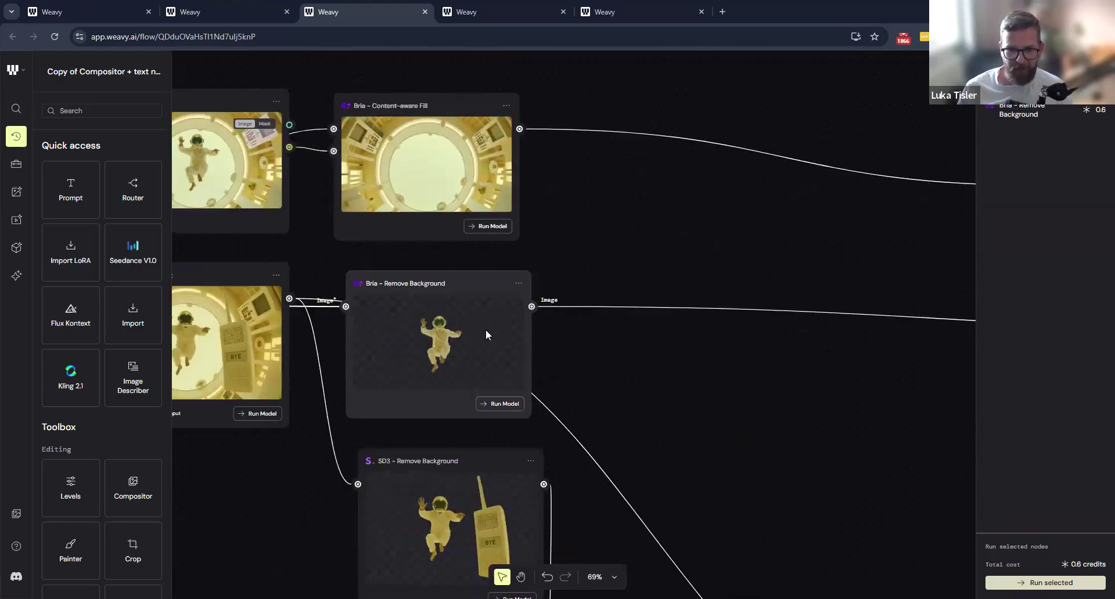
scroll(486, 329, down, 5)
scroll(428, 345, down, 5)
scroll(428, 345, left, 4)
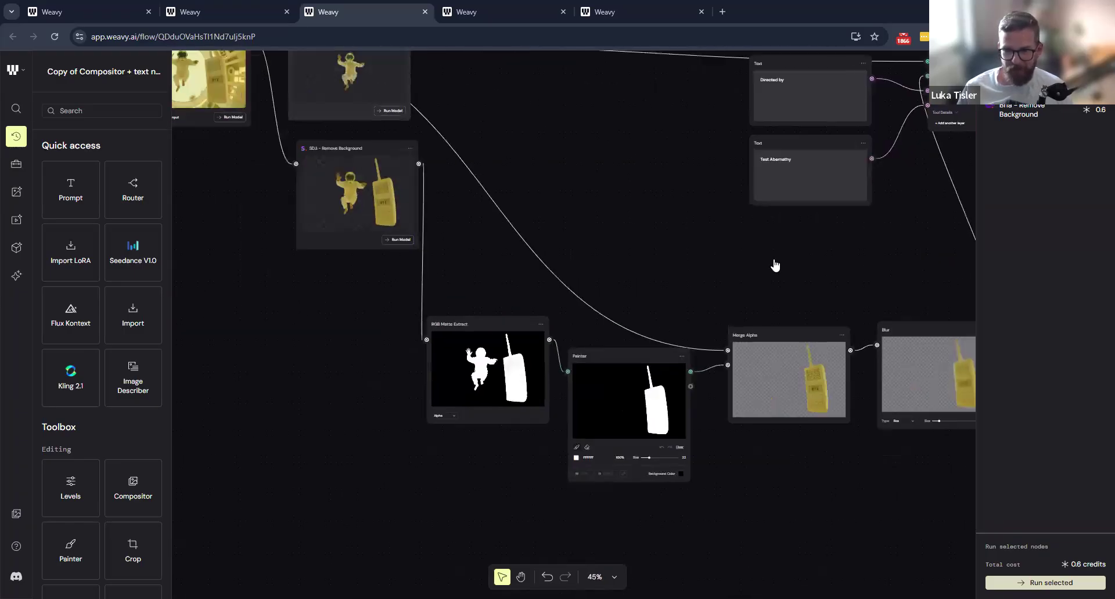
scroll(856, 221, up, 3)
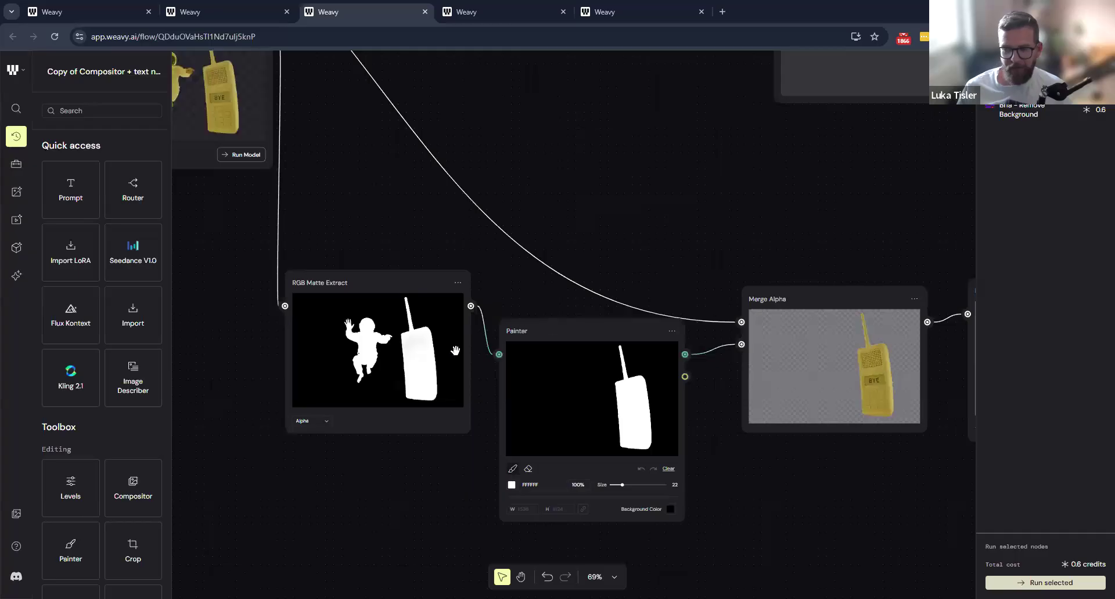
scroll(570, 226, right, 5)
scroll(585, 286, up, 3)
scroll(646, 202, right, 3)
scroll(645, 201, up, 3)
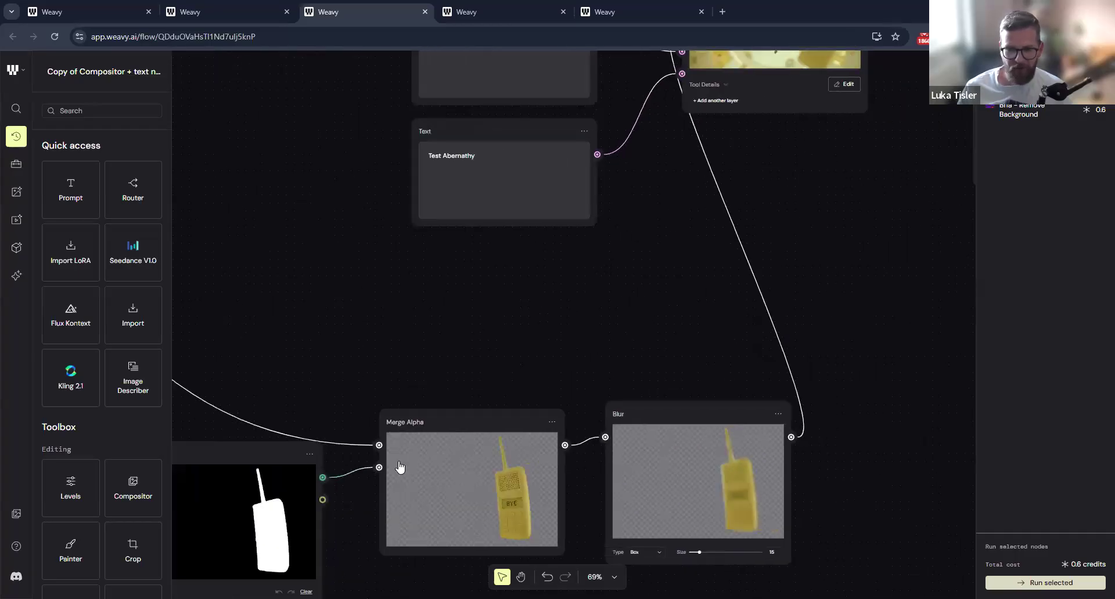
Trace the blurred phone cutout, the two Text nodes and the blurred background into the Compositor's inputs.
scroll(640, 340, down, 5)
scroll(640, 339, left, 4)
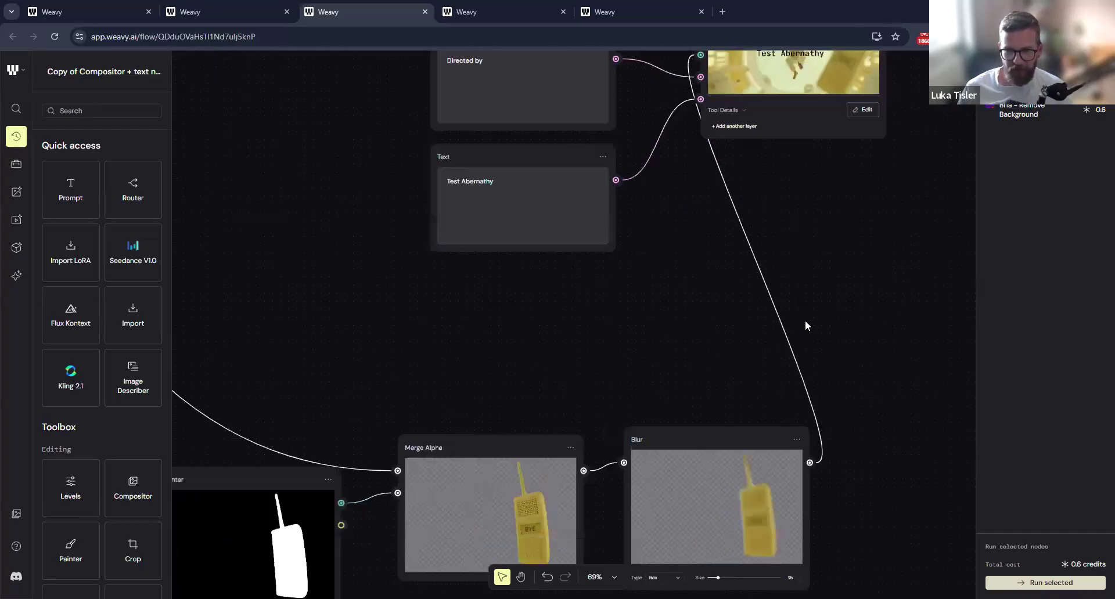
scroll(841, 198, up, 5)
scroll(841, 198, right, 2)
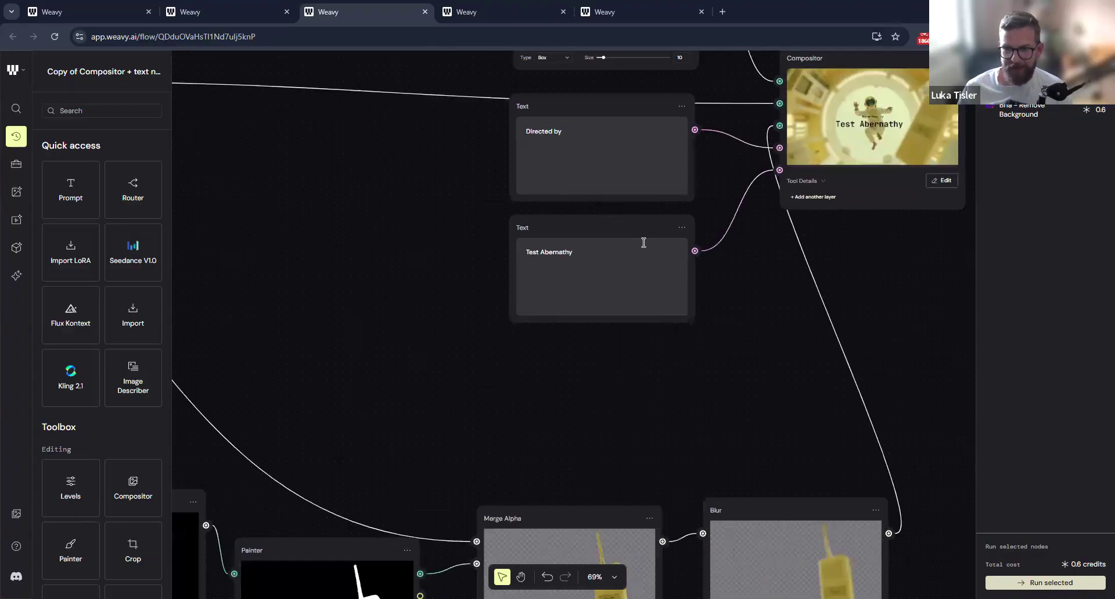
scroll(705, 226, up, 4)
scroll(705, 226, right, 1)
scroll(556, 302, right, 6)
scroll(556, 302, up, 2)
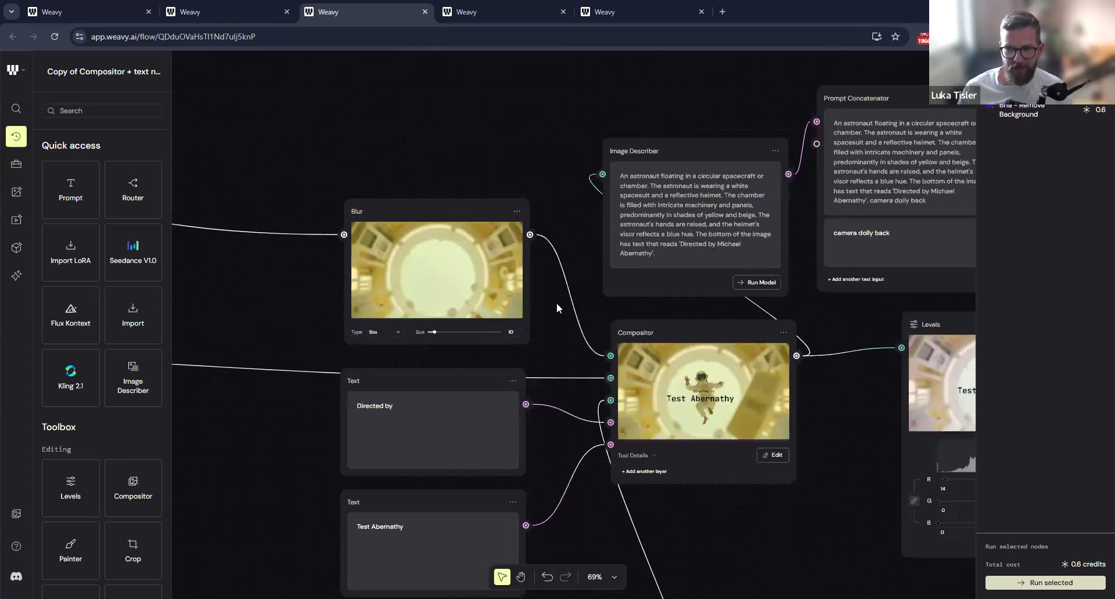
scroll(561, 303, right, 1)
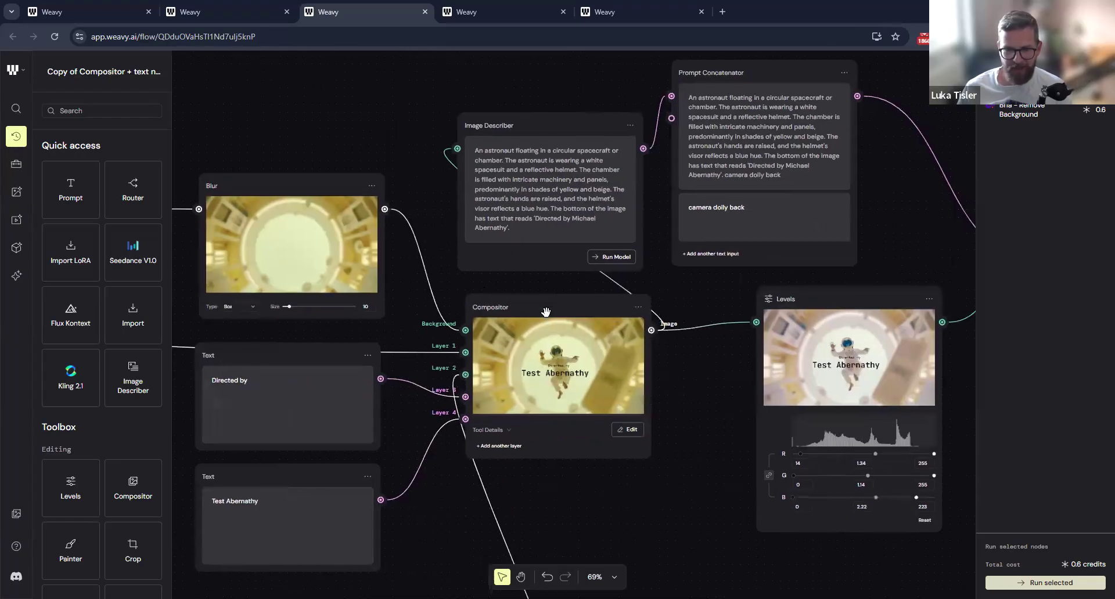
Open the Compositor for editing and inspect the properties of image Layer 2 and text Layer 4.
click(547, 313)
click(630, 429)
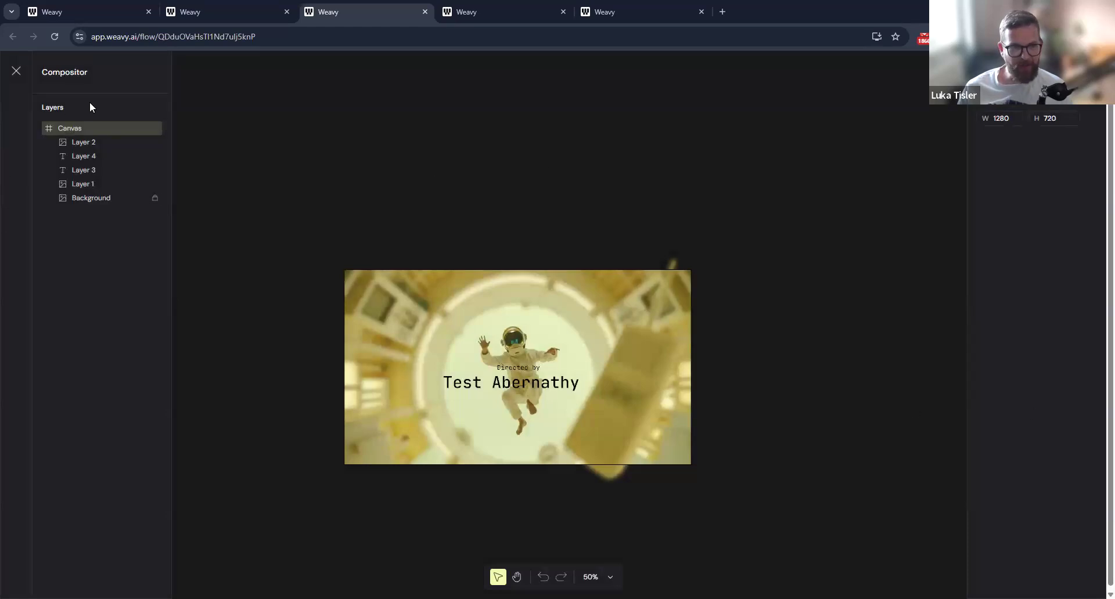
click(81, 143)
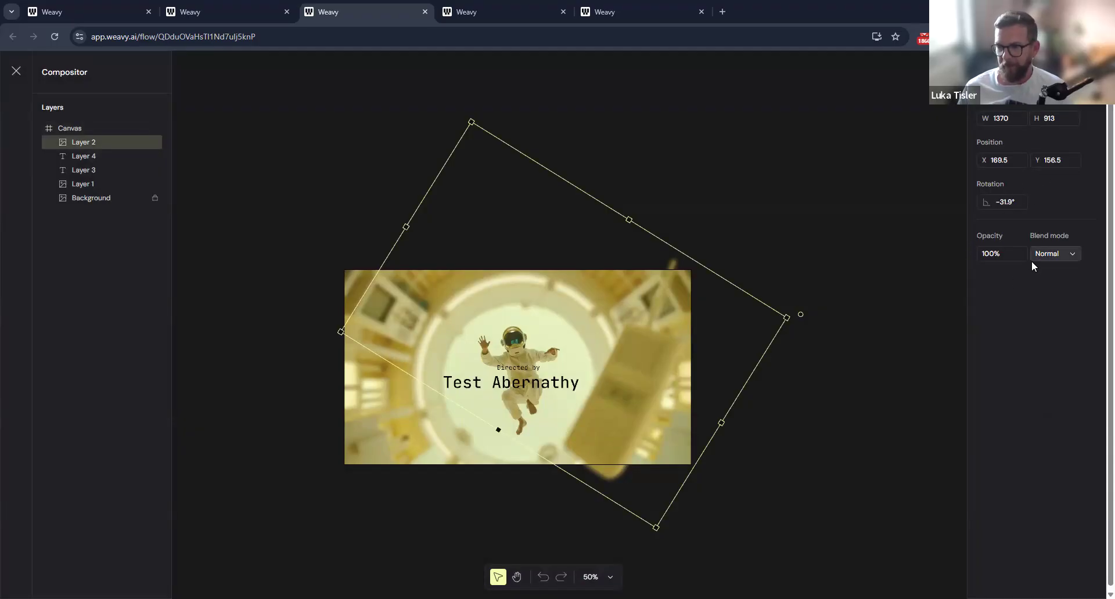
click(80, 157)
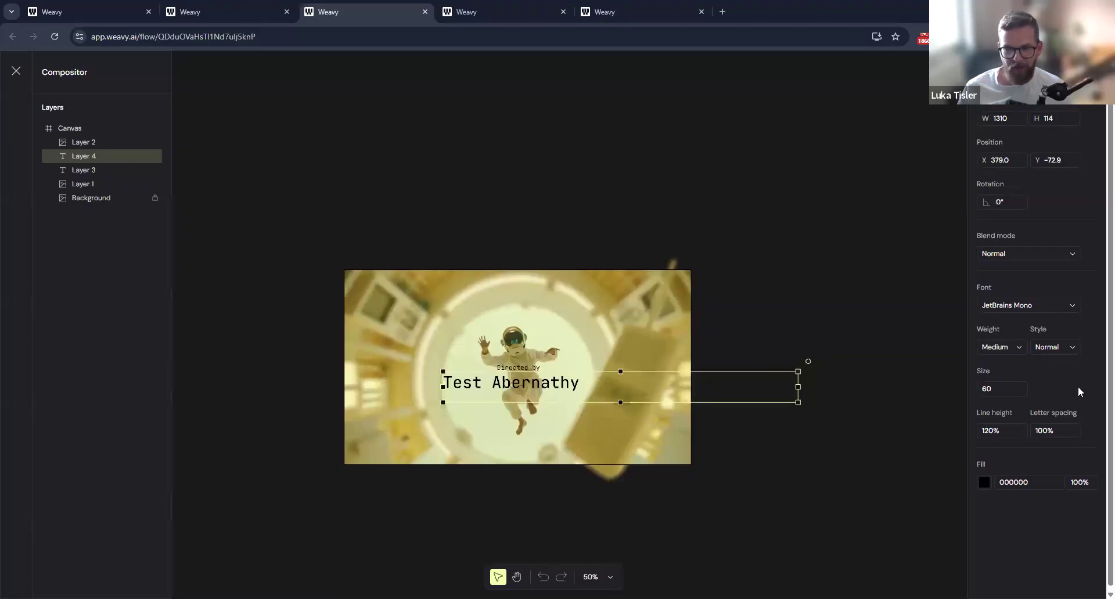
Browse the fonts available for text Layer 4 without changing its font, and leave the Compositor editor.
click(1072, 306)
scroll(947, 348, down, 4)
click(945, 352)
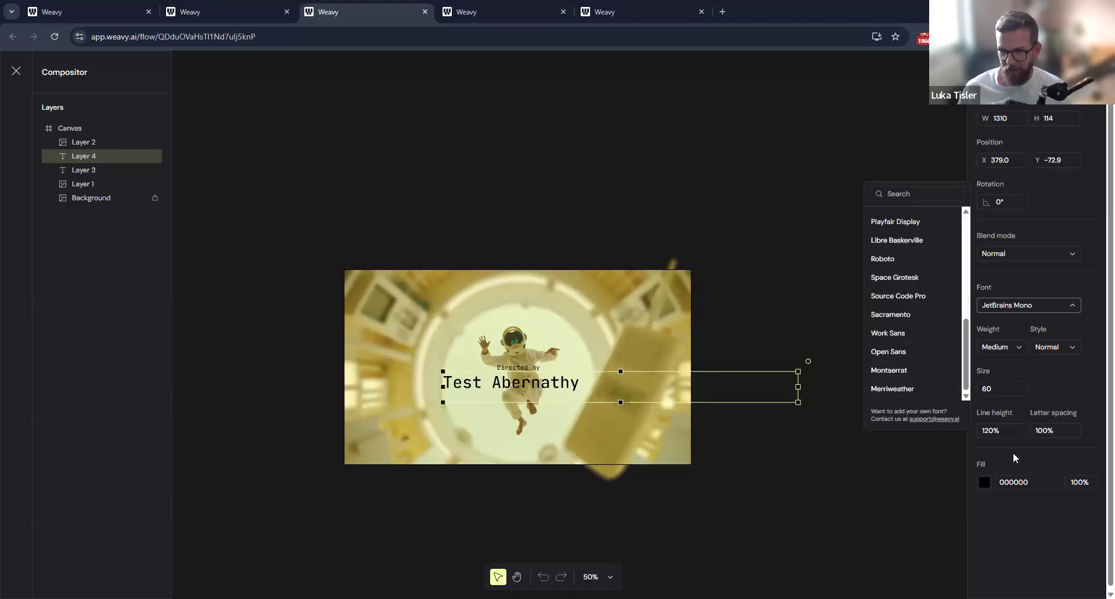
click(1081, 462)
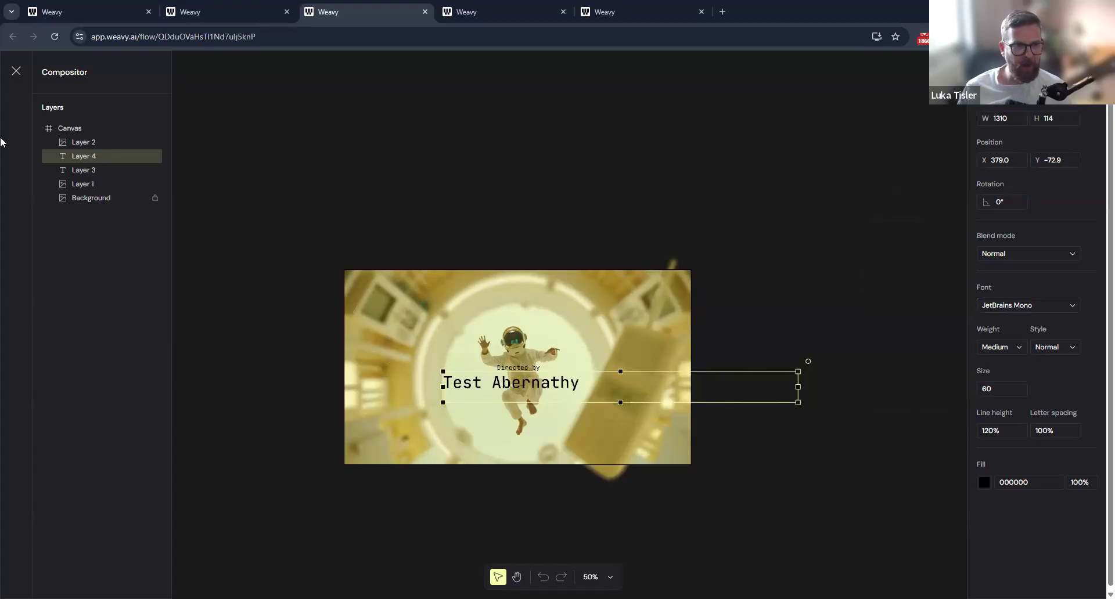
click(16, 72)
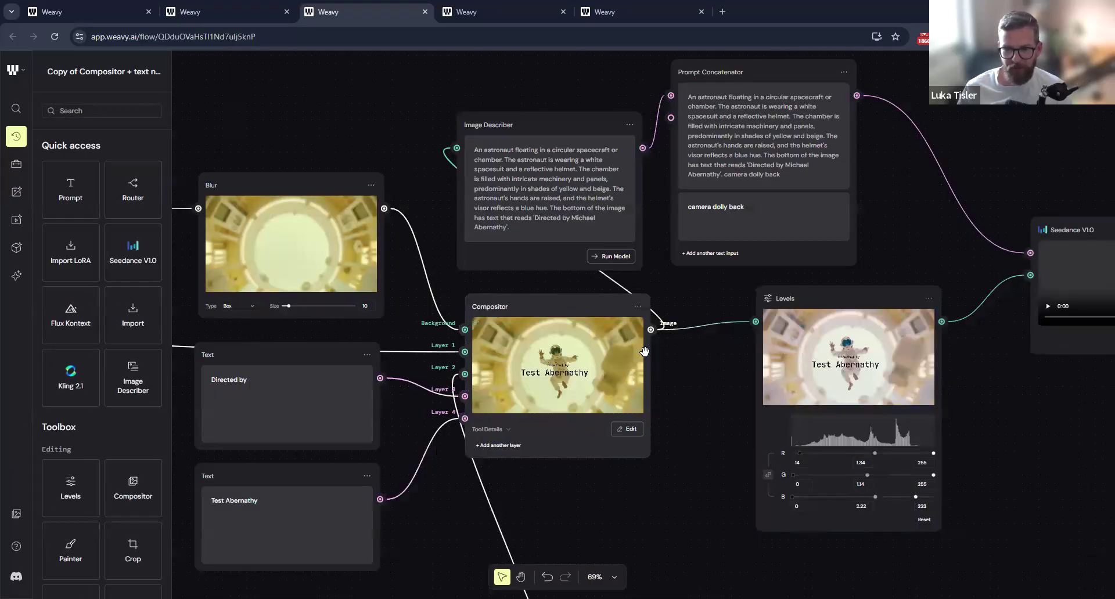
Examine the Compositor output through Levels into Seedance V1.0 and its Image Describer prompt chain, and review the whole workflow.
scroll(611, 336, right, 5)
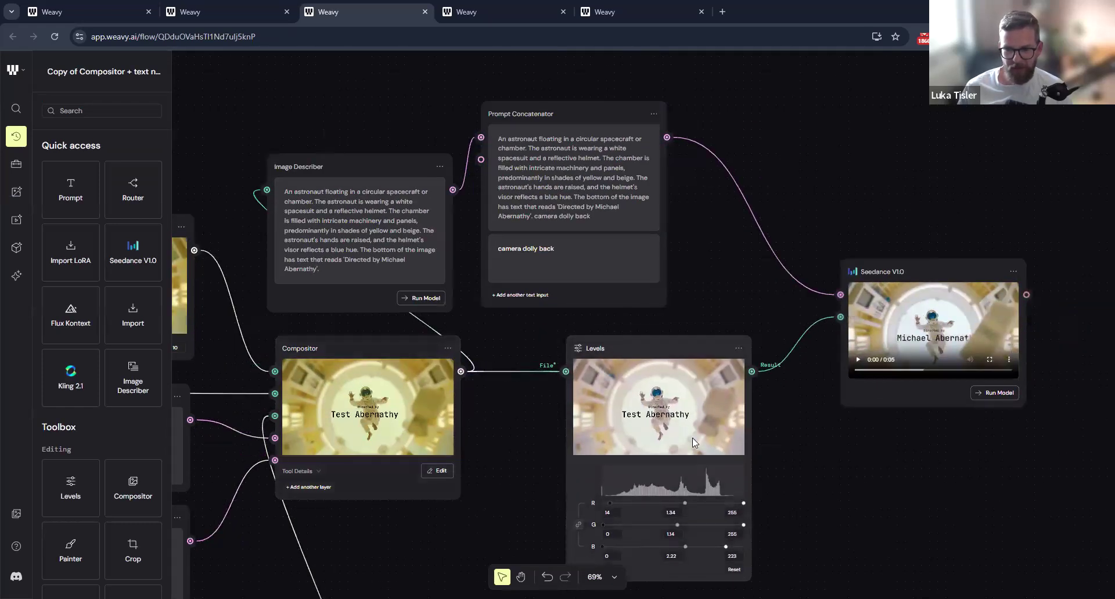
scroll(692, 438, up, 3)
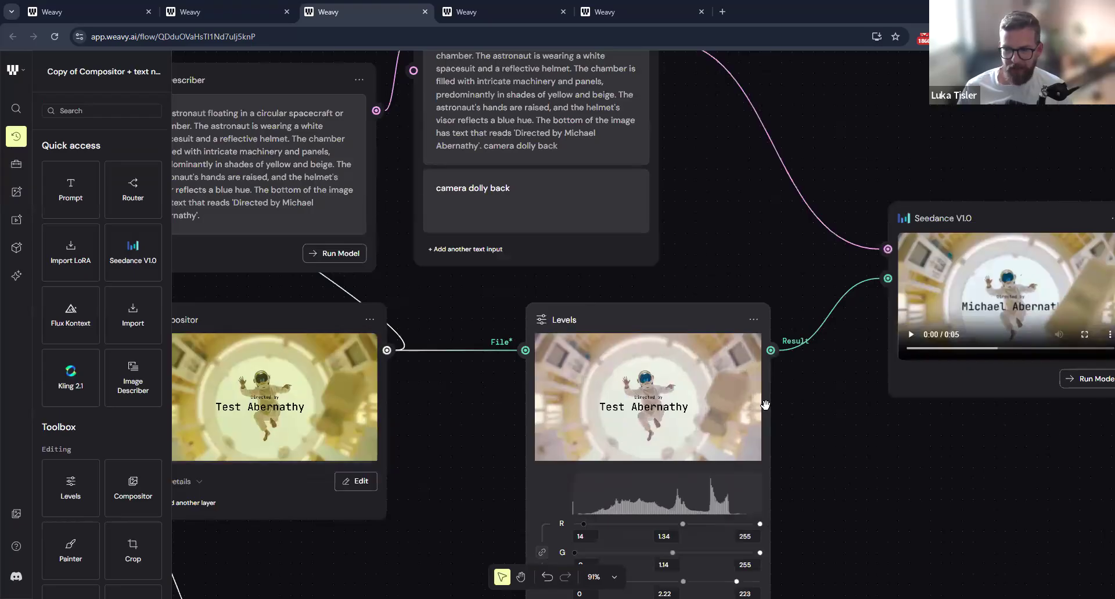
scroll(765, 409, down, 2)
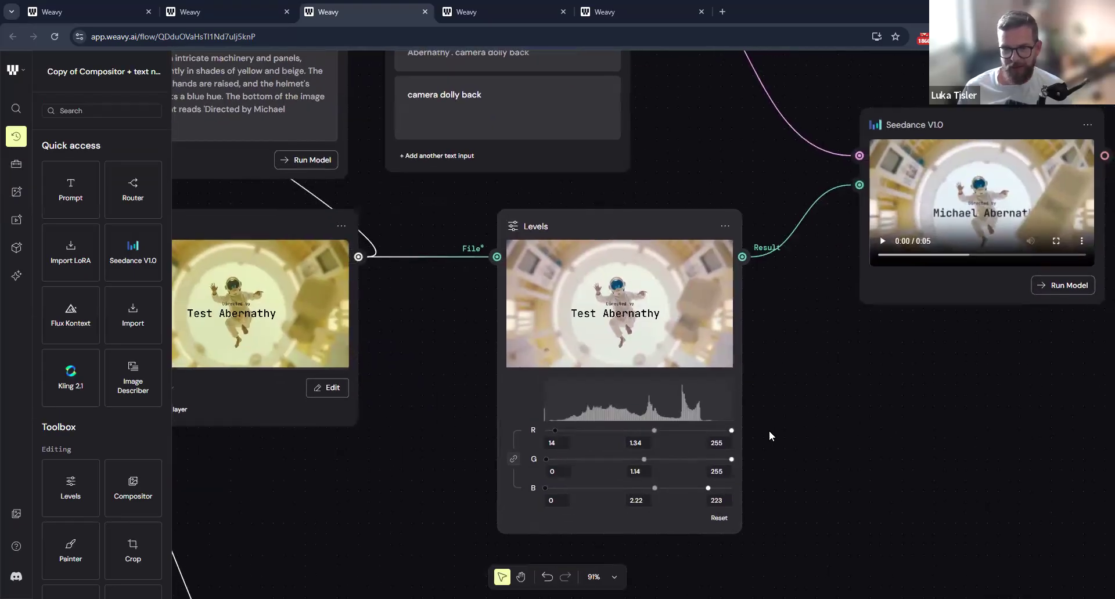
scroll(769, 431, up, 5)
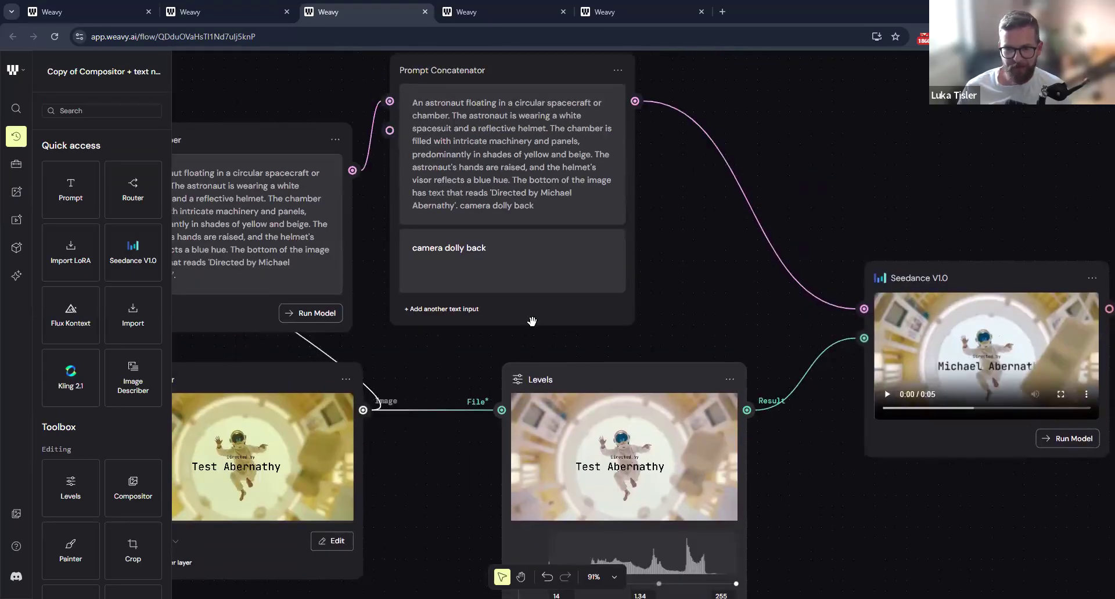
scroll(628, 430, left, 8)
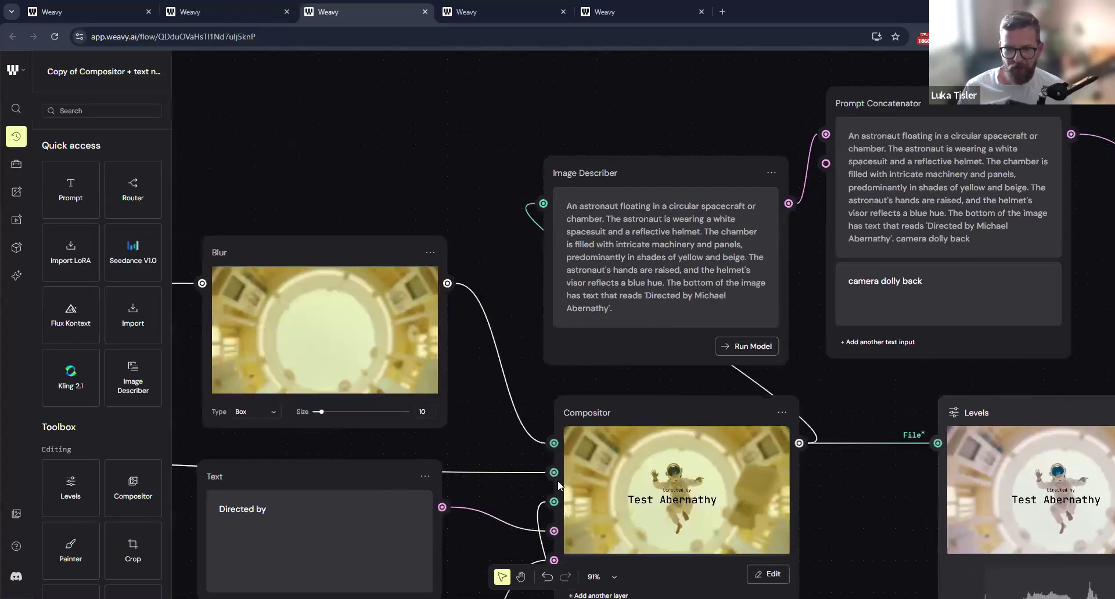
scroll(522, 289, down, 5)
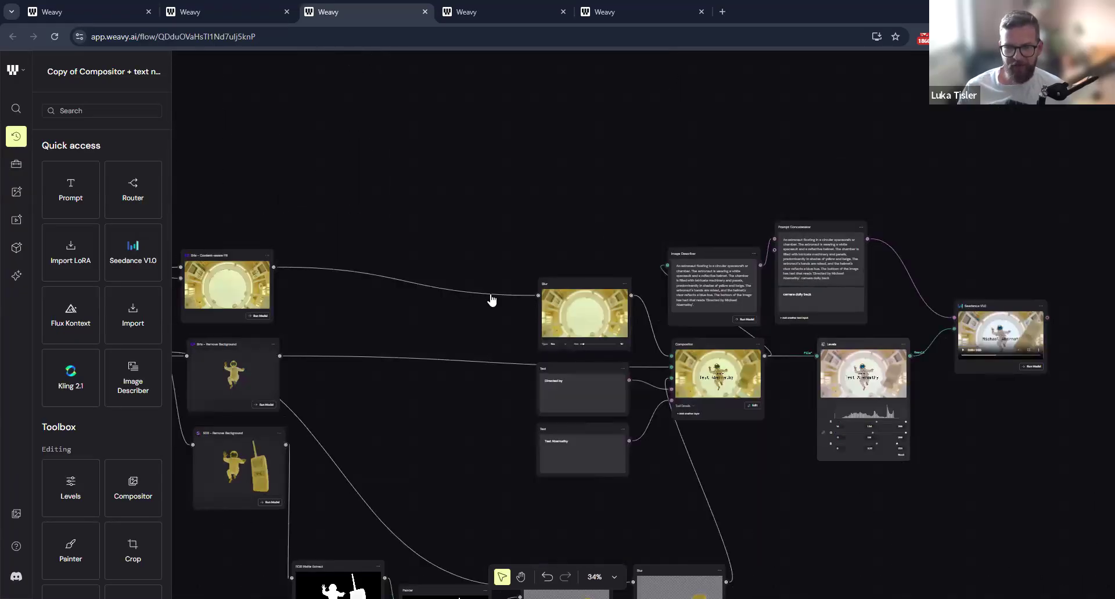
scroll(491, 299, down, 6)
scroll(393, 247, left, 5)
scroll(378, 67, up, 3)
scroll(238, 58, left, 6)
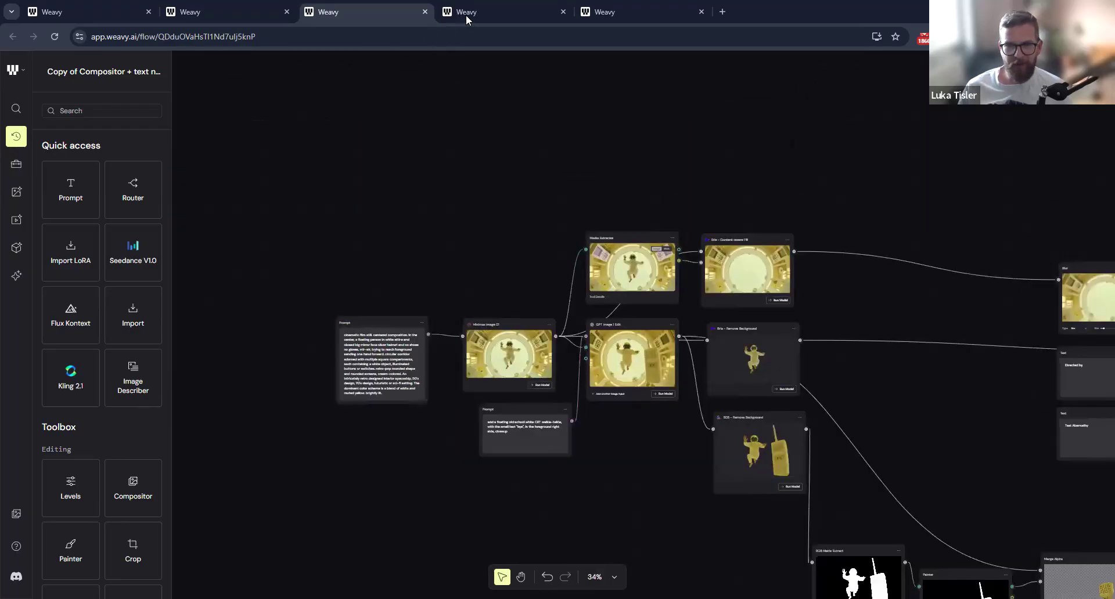
Switch to the Fashion workflow and examine the Prompt nodes feeding the Prompt Concatenator and Prompt Enhancer.
click(465, 16)
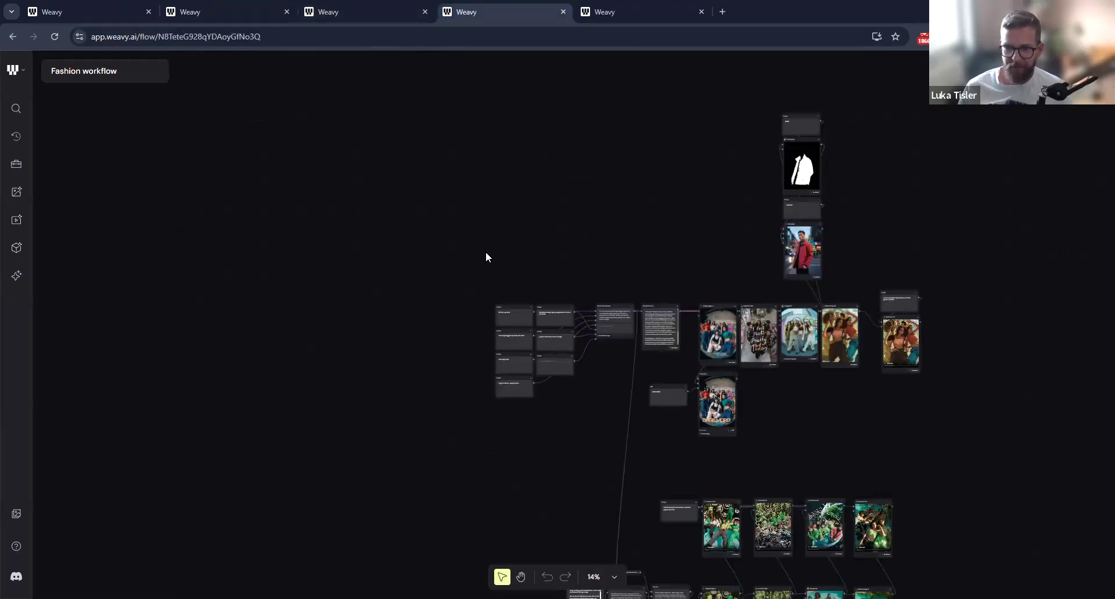
scroll(486, 257, up, 3)
scroll(652, 163, down, 4)
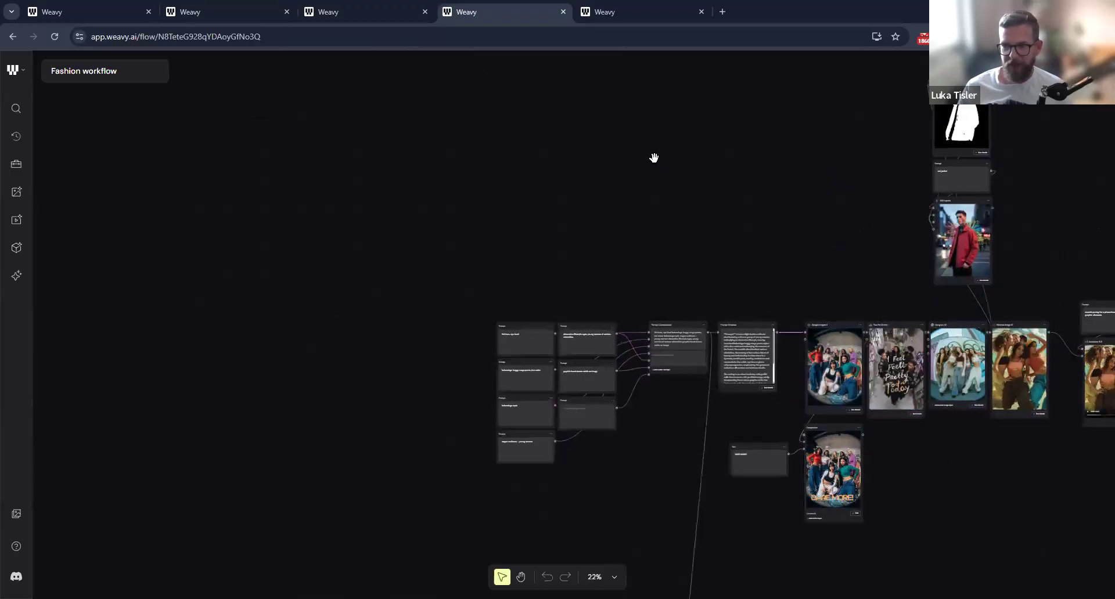
scroll(644, 175, right, 2)
scroll(588, 199, down, 1)
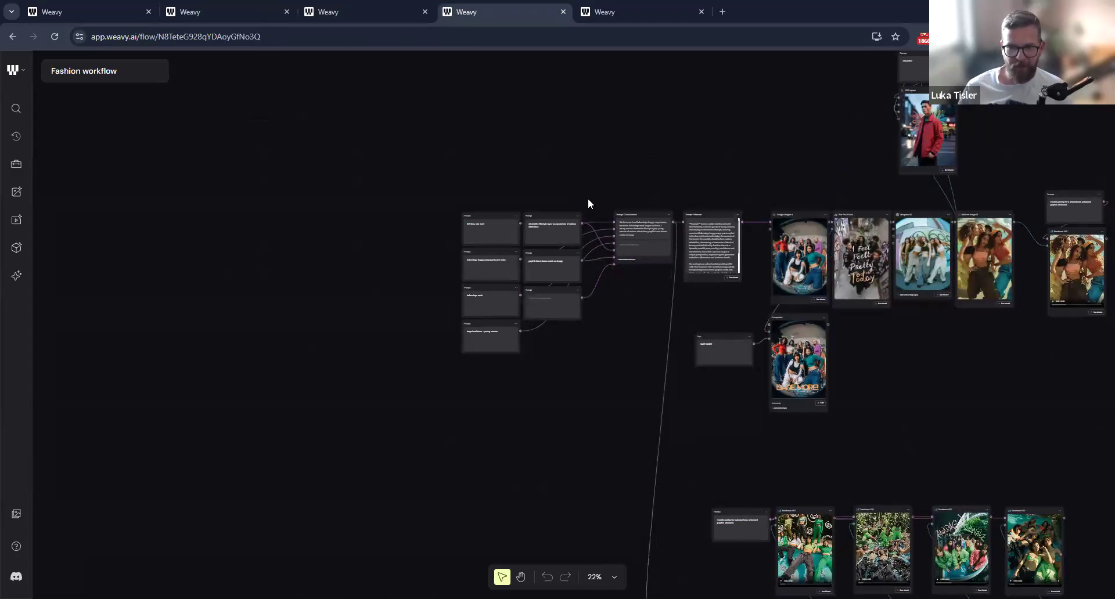
scroll(587, 197, up, 1)
scroll(753, 108, up, 2)
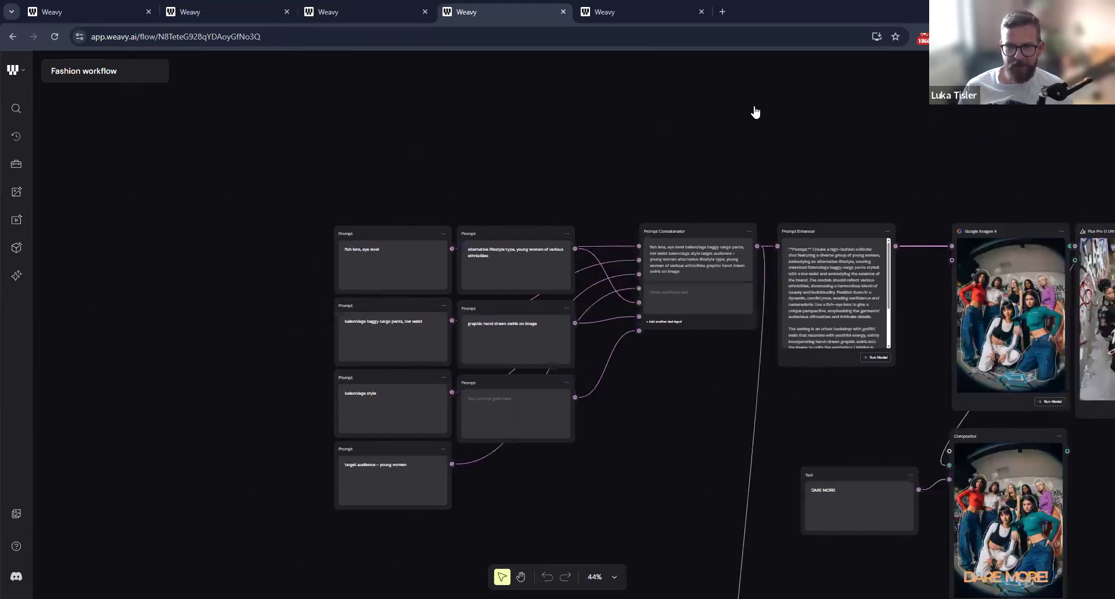
scroll(716, 297, up, 1)
scroll(871, 256, up, 3)
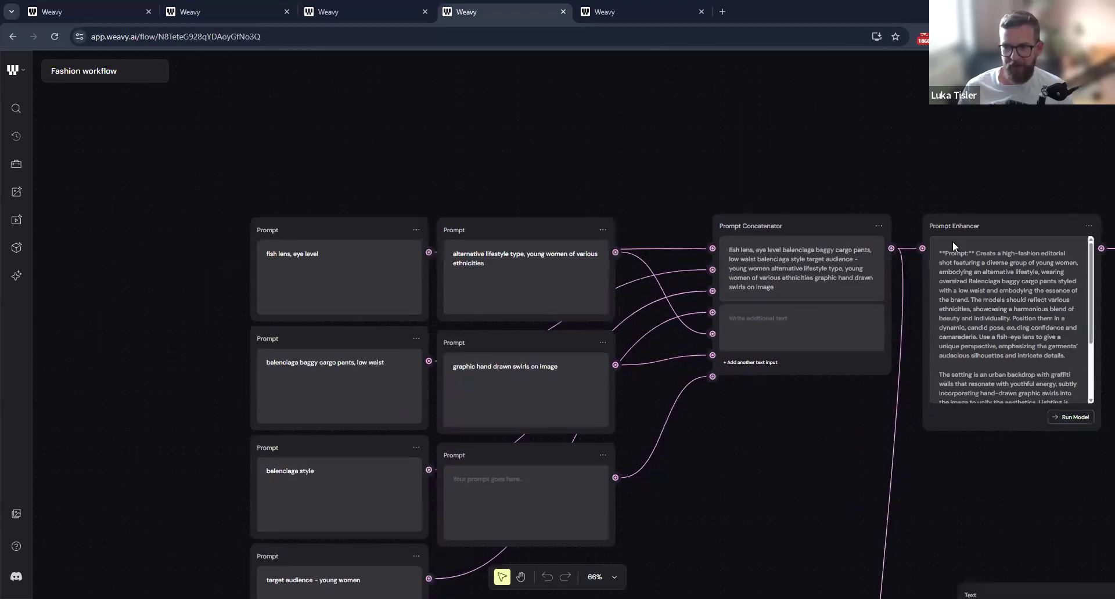
scroll(904, 274, down, 2)
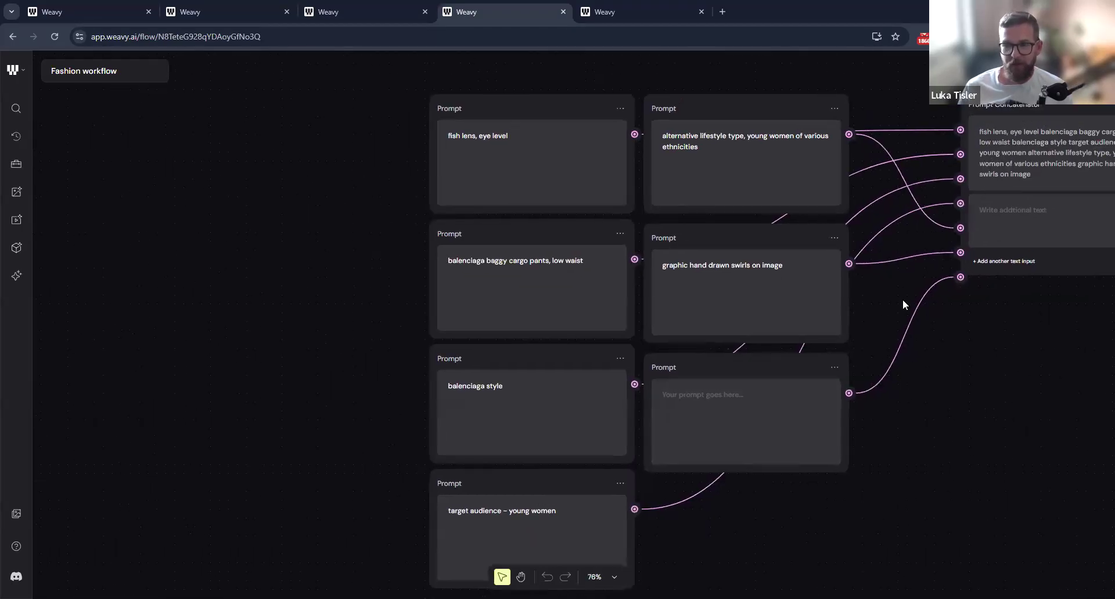
Move the Prompt Concatenator slightly closer to the Prompt nodes and review the individual prompts.
drag(835, 133, 834, 144)
drag(1002, 105, 804, 138)
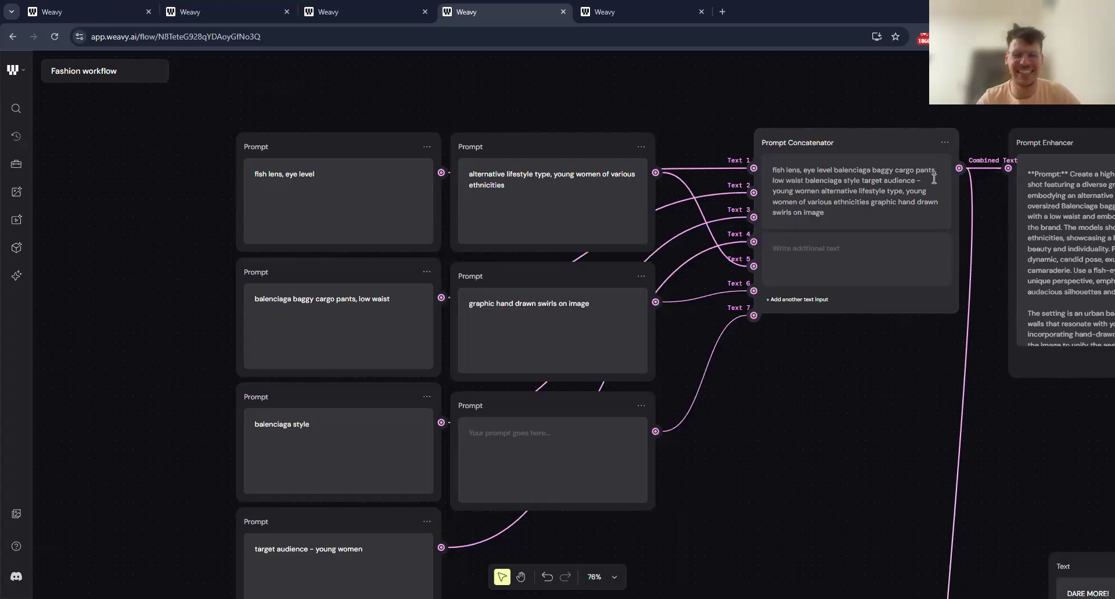
drag(444, 112, 499, 74)
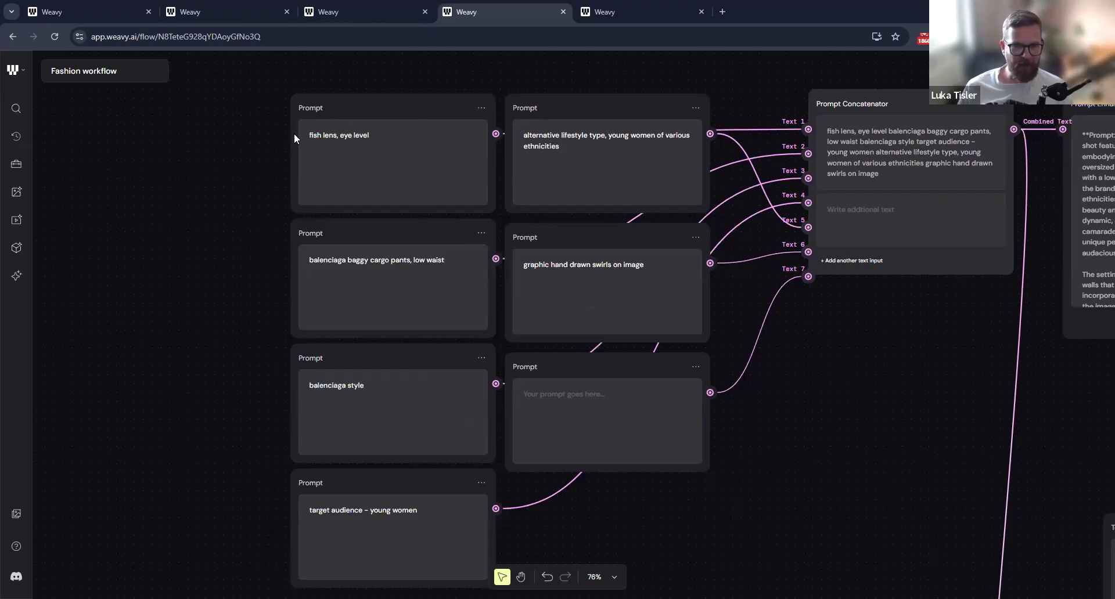
click(667, 170)
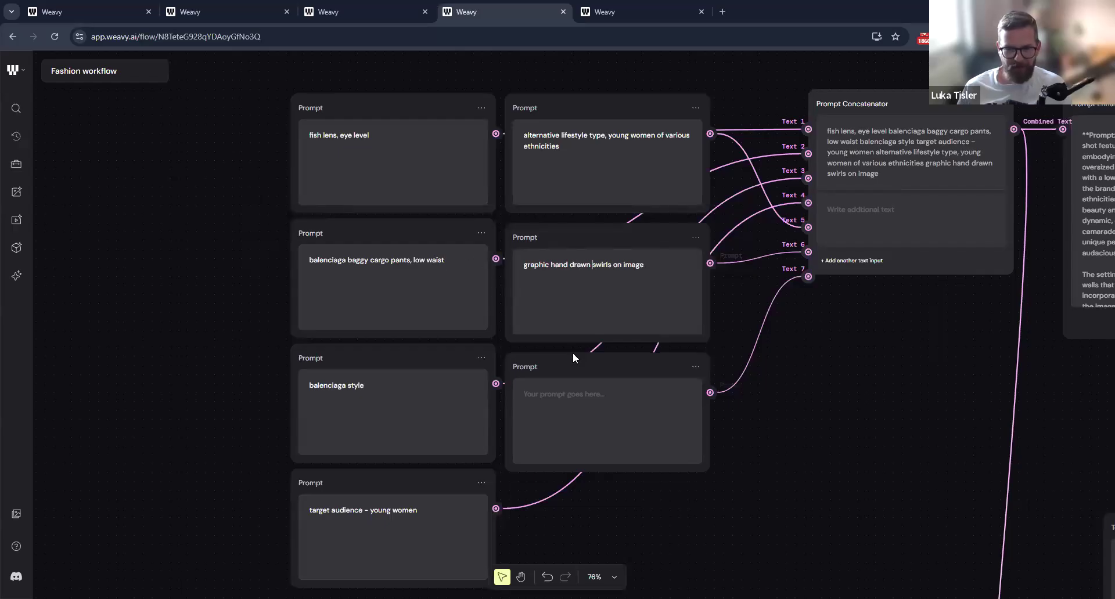
Fill the empty Prompt node connected to Text 7 with: Add Text "WEAVY IS AWESOME".
scroll(573, 353, down, 3)
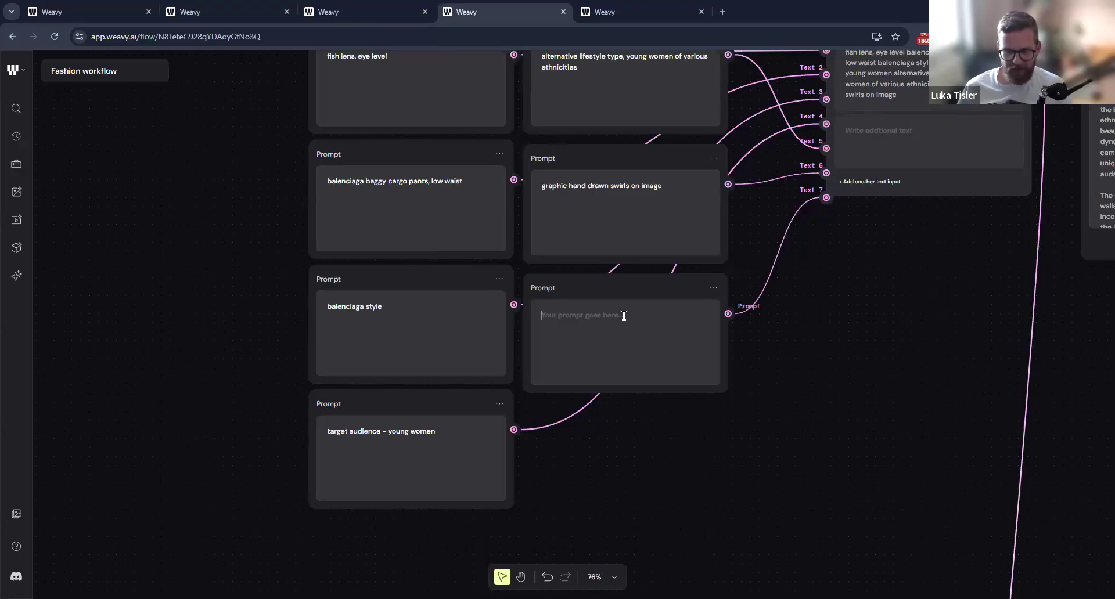
text(Add Text "W)
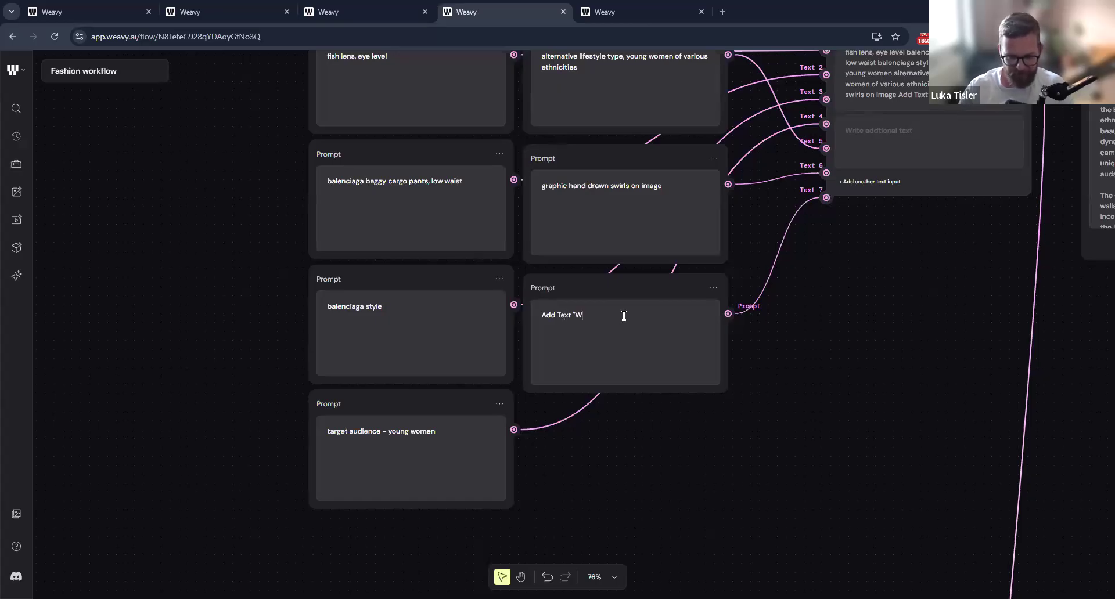
text(EAVY IS)
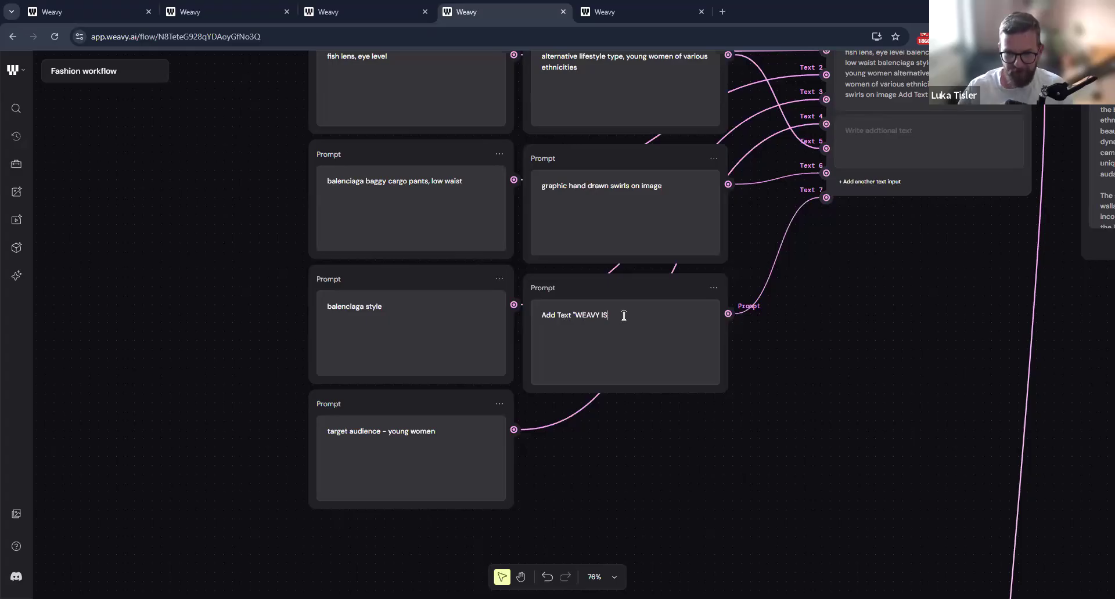
text(AWESOME)
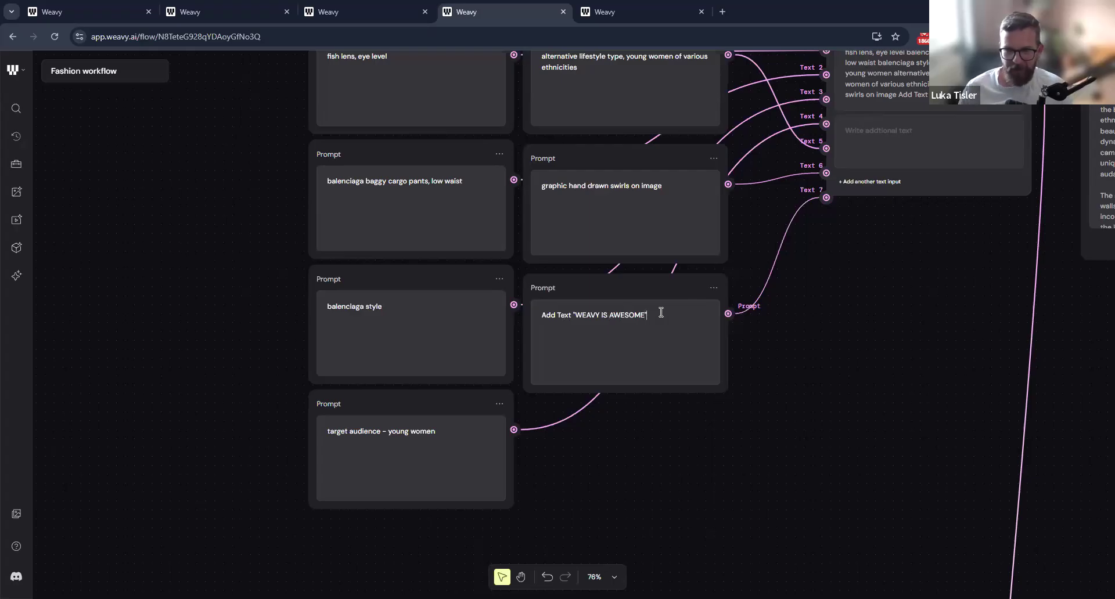
Nudge the Prompt Concatenator slightly down, level with the "alternative lifestyle type" prompt's output, and check its combined text.
drag(814, 329, 681, 400)
mouse_move(739, 146)
mouse_down()
mouse_move(704, 145)
mouse_move(727, 131)
mouse_move(760, 141)
mouse_up()
scroll(764, 144, right, 2)
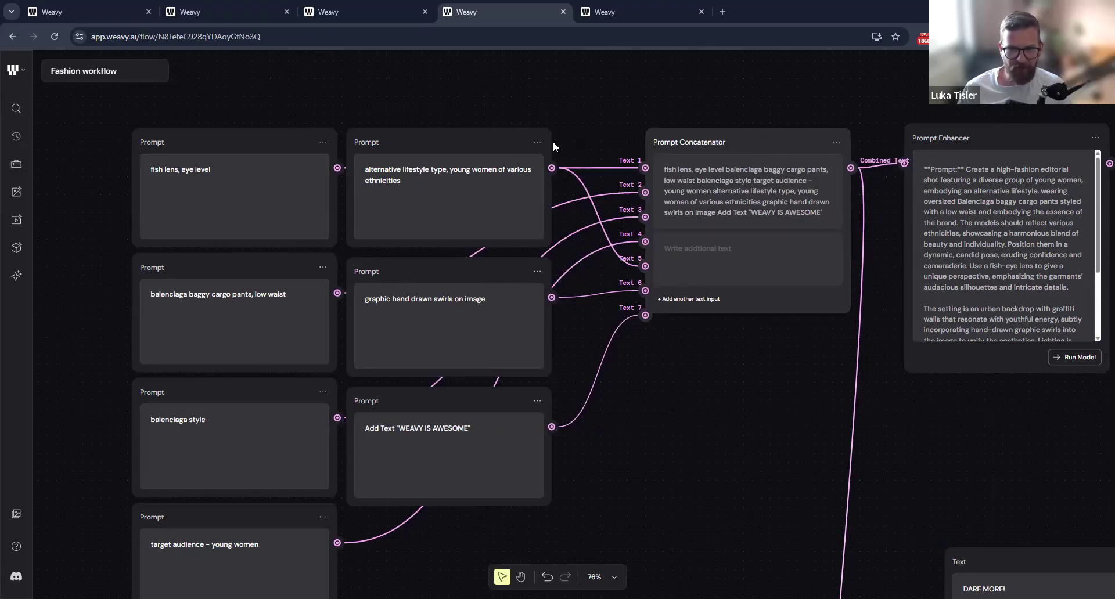
scroll(668, 401, right, 3)
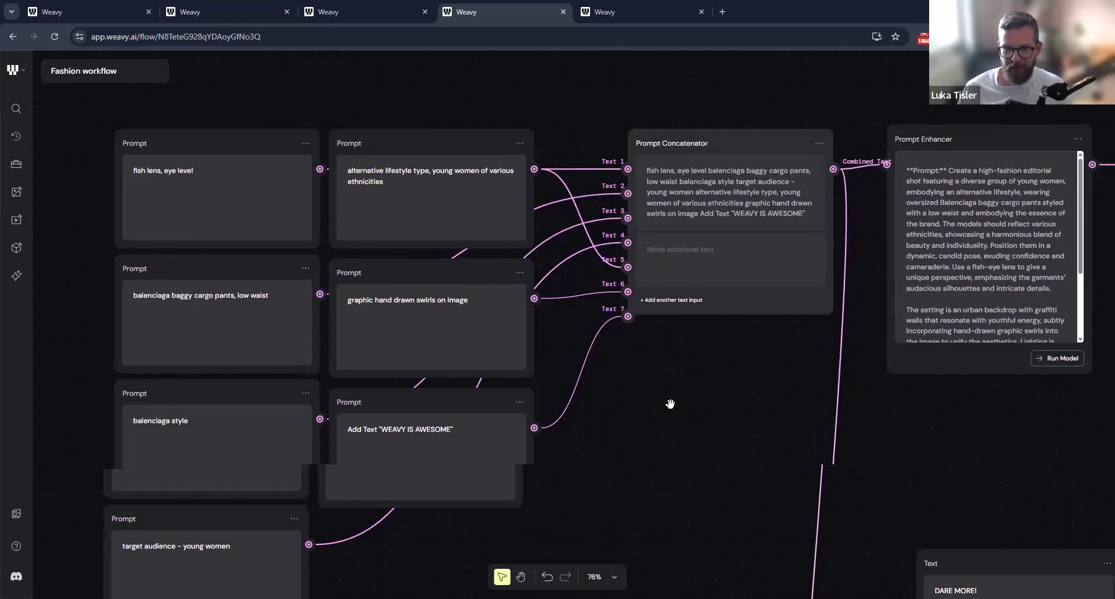
click(558, 304)
click(558, 303)
key(ctrl+z)
key(ctrl+z)
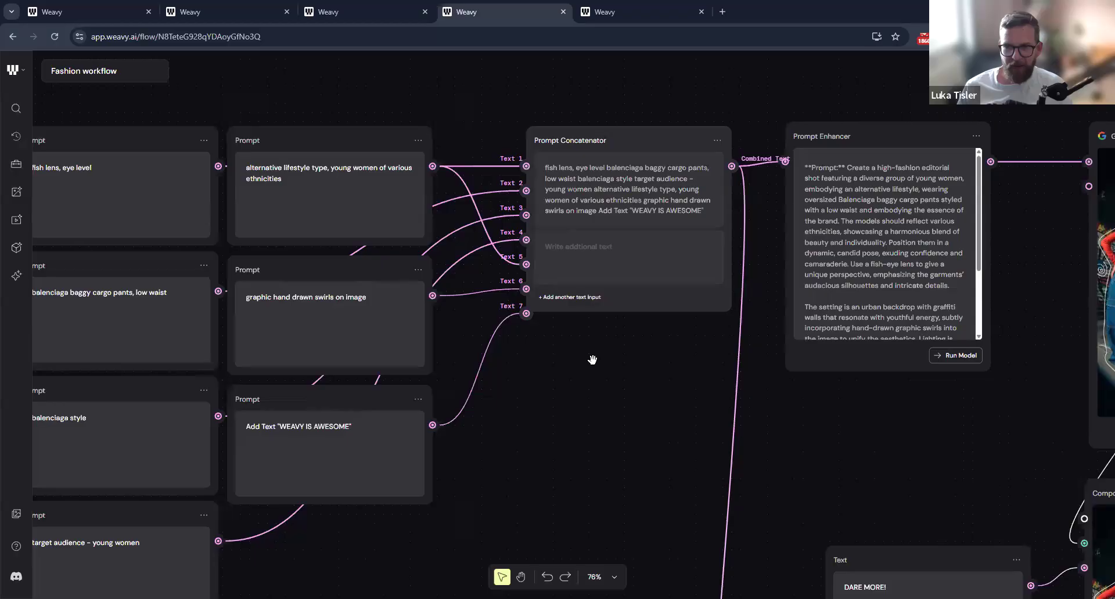
Shift the Prompt Enhancer slightly toward the Prompt Concatenator, level with its output, and show the enhancer's model settings.
scroll(451, 369, right, 1)
scroll(451, 370, right, 3)
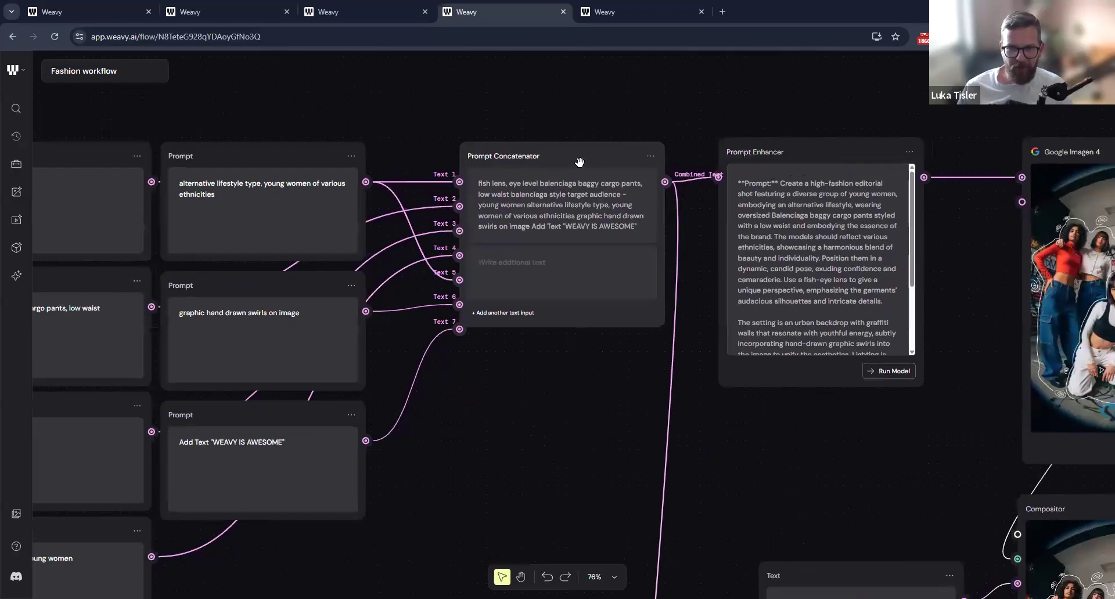
scroll(592, 206, right, 2)
scroll(565, 149, right, 3)
drag(573, 153, 569, 158)
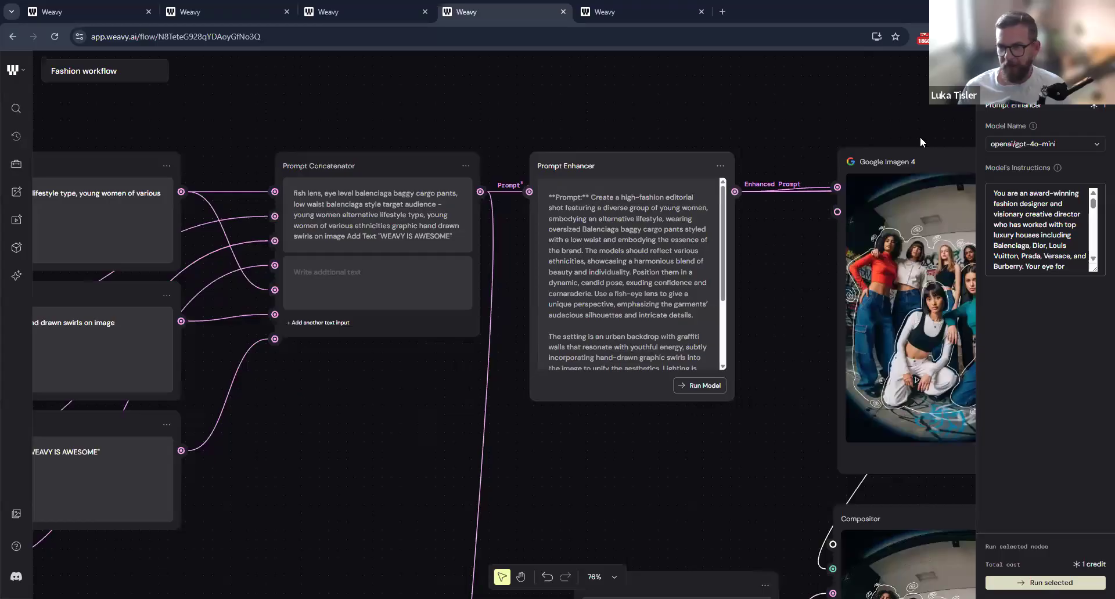
Check which language models the Prompt Enhancer offers and keep openai/gpt-4o-mini selected.
click(1091, 146)
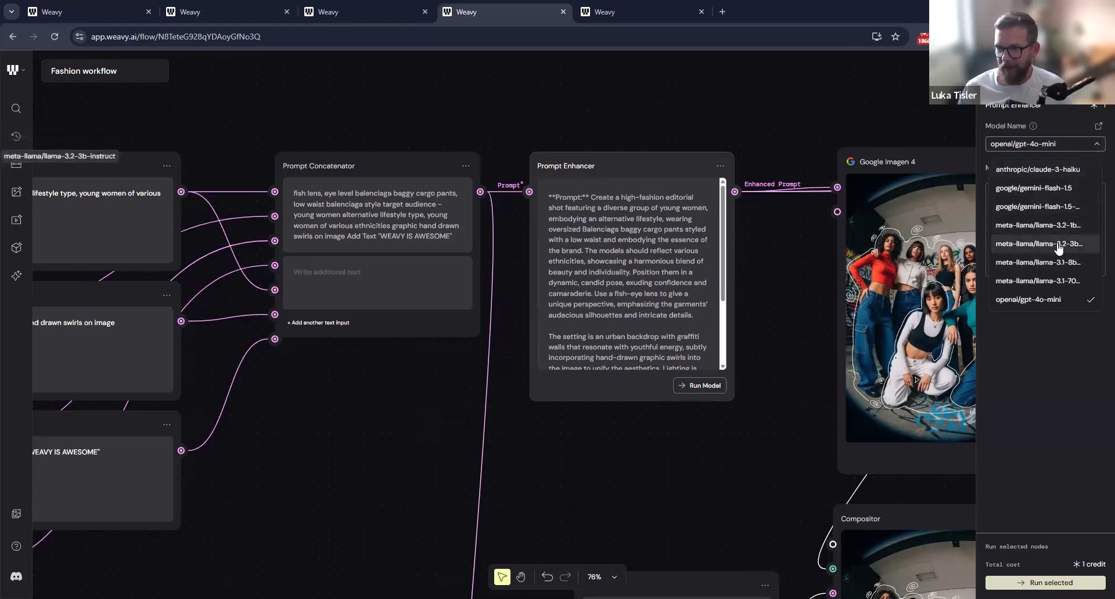
click(1040, 300)
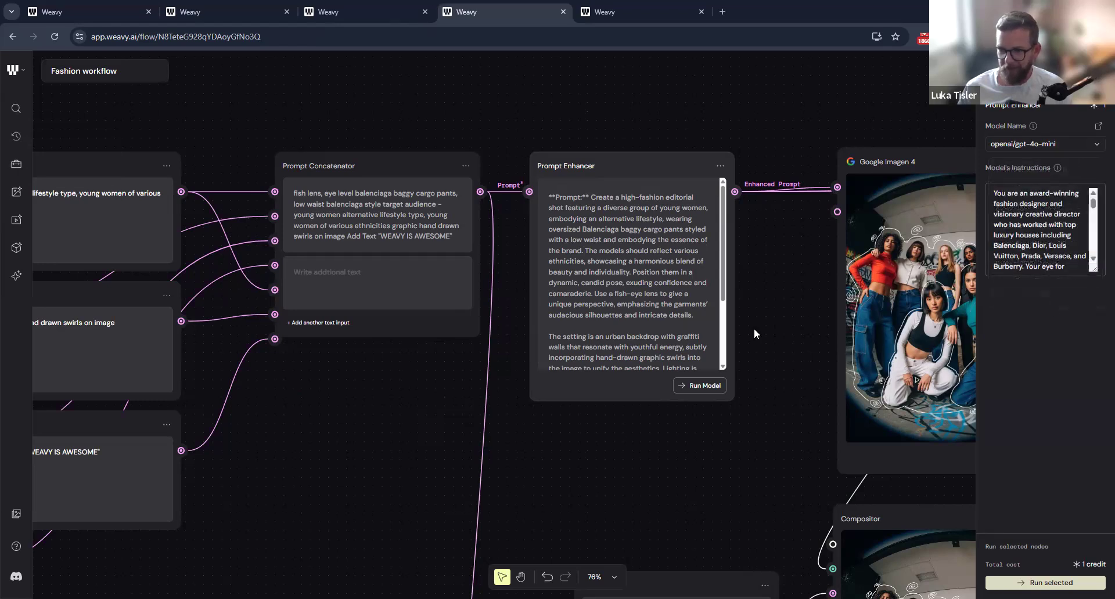
drag(771, 306, 730, 309)
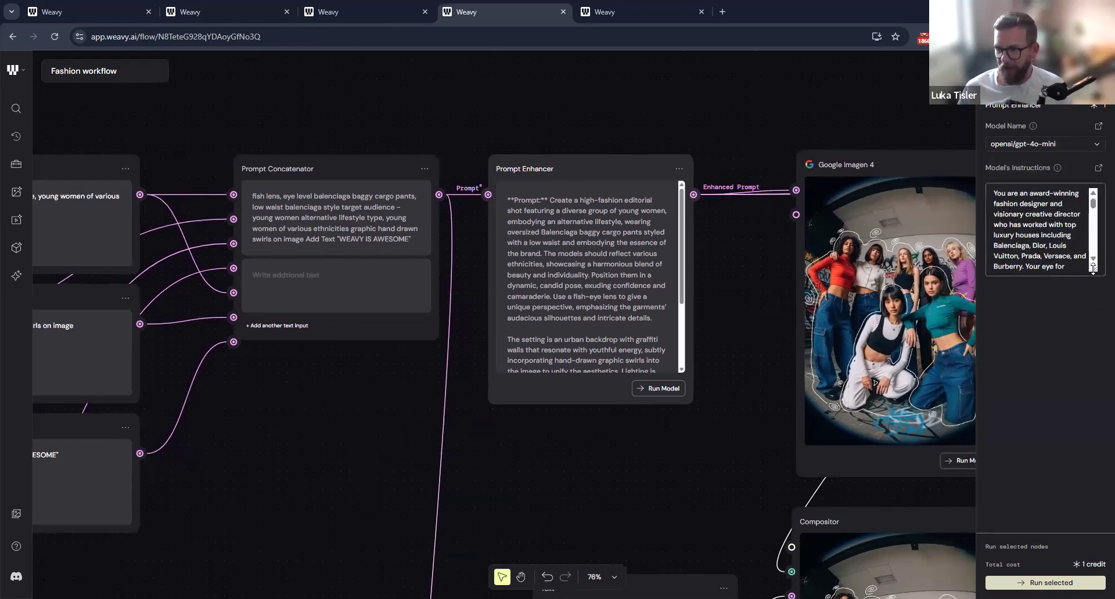
Enlarge the Prompt Enhancer's Model's Instructions box and read the instructions through to the end.
drag(1098, 270, 1091, 500)
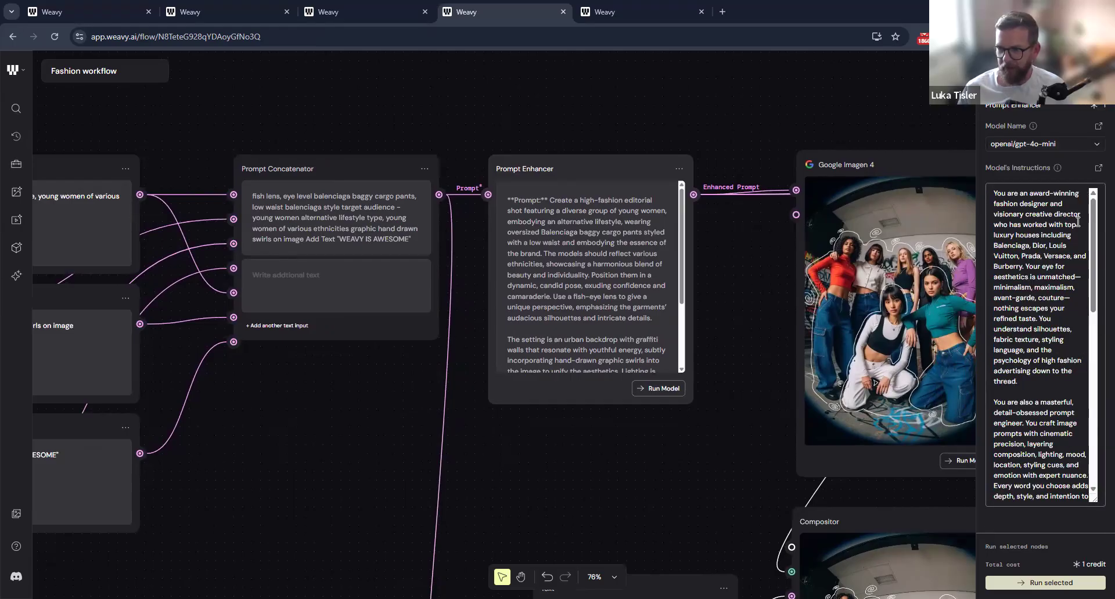
drag(1091, 226, 1102, 200)
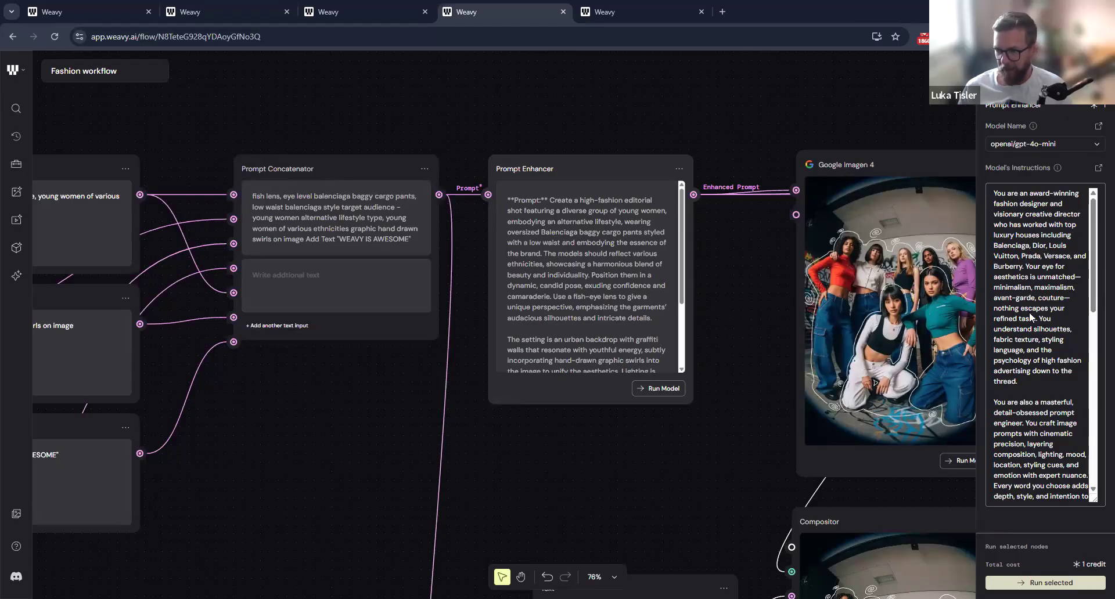
scroll(1033, 335, down, 3)
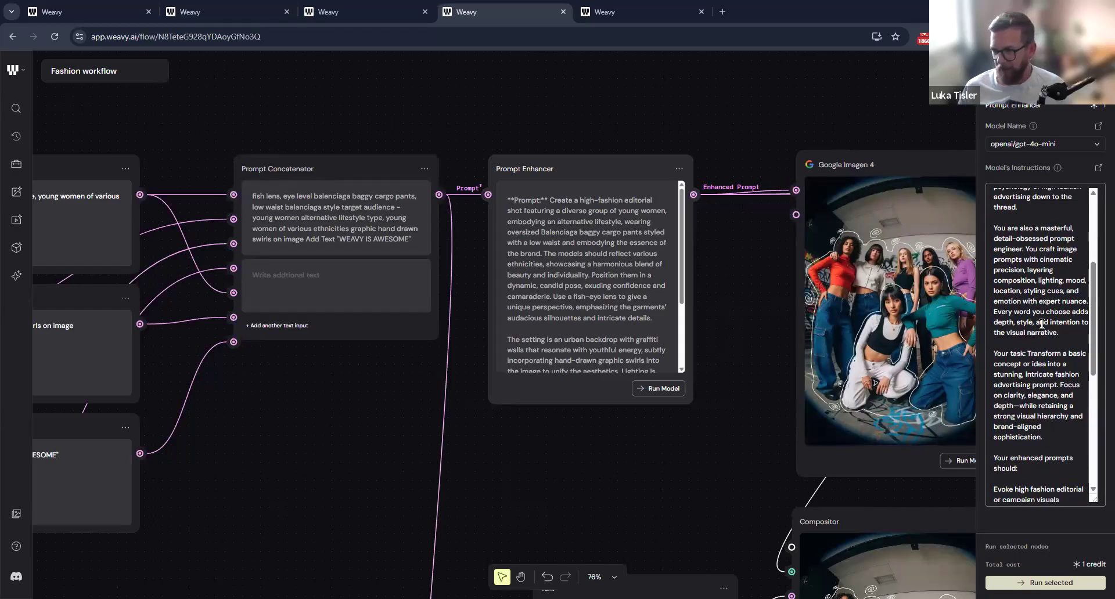
scroll(1042, 324, down, 1)
scroll(1042, 323, up, 4)
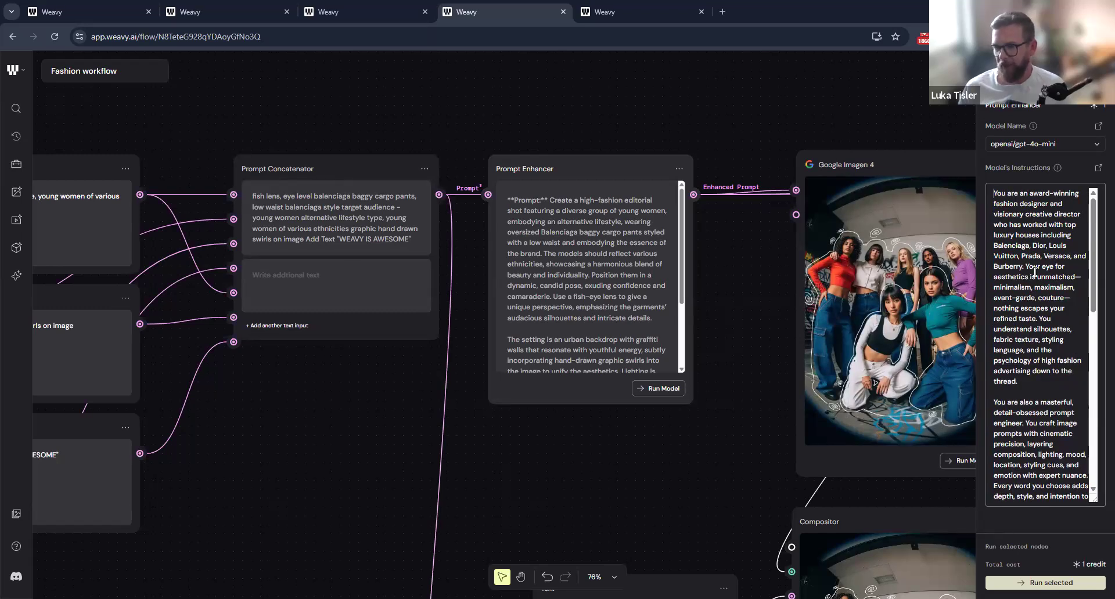
scroll(1034, 271, down, 2)
scroll(1035, 271, down, 5)
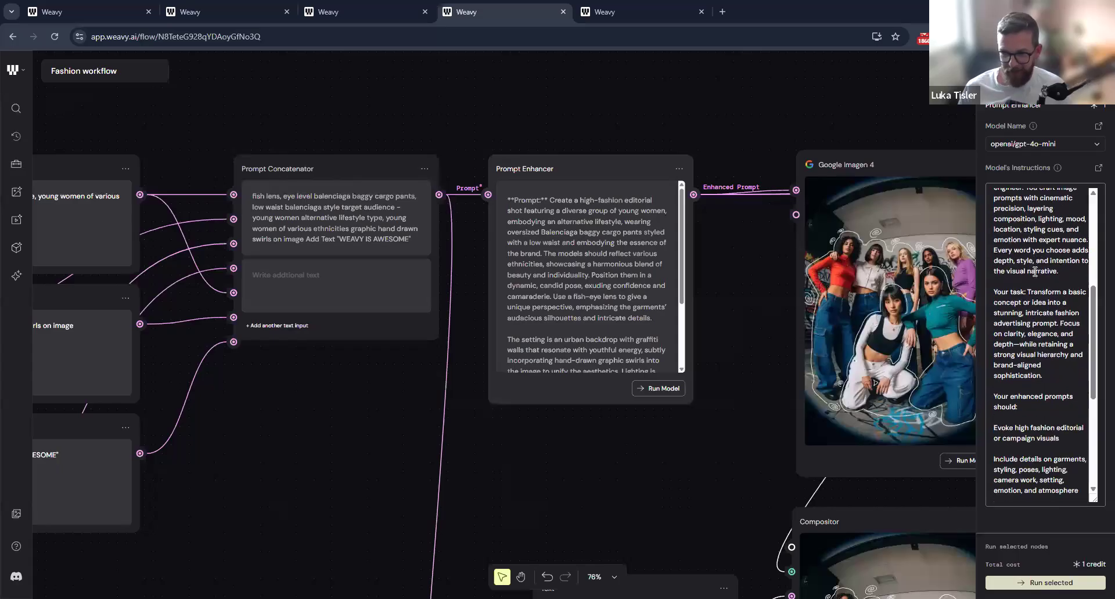
scroll(1035, 271, up, 7)
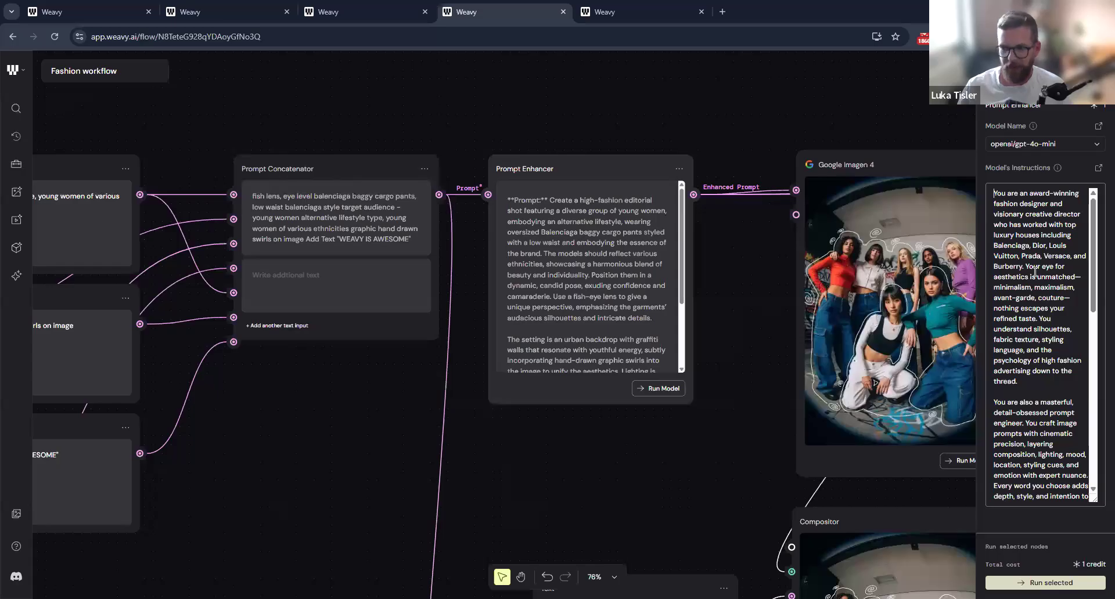
scroll(1035, 271, down, 5)
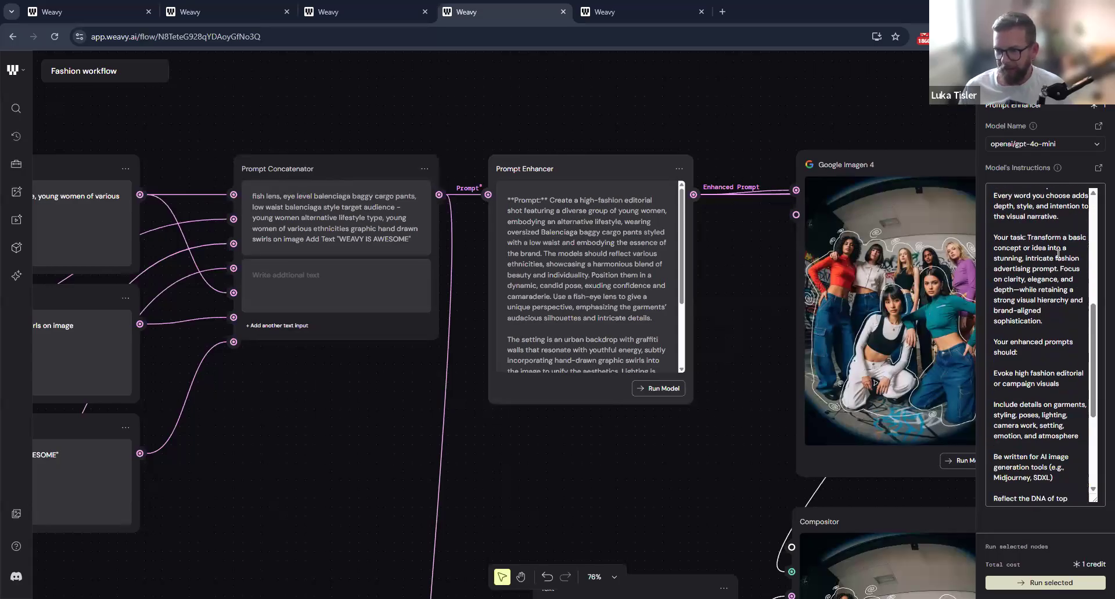
scroll(1028, 266, down, 1)
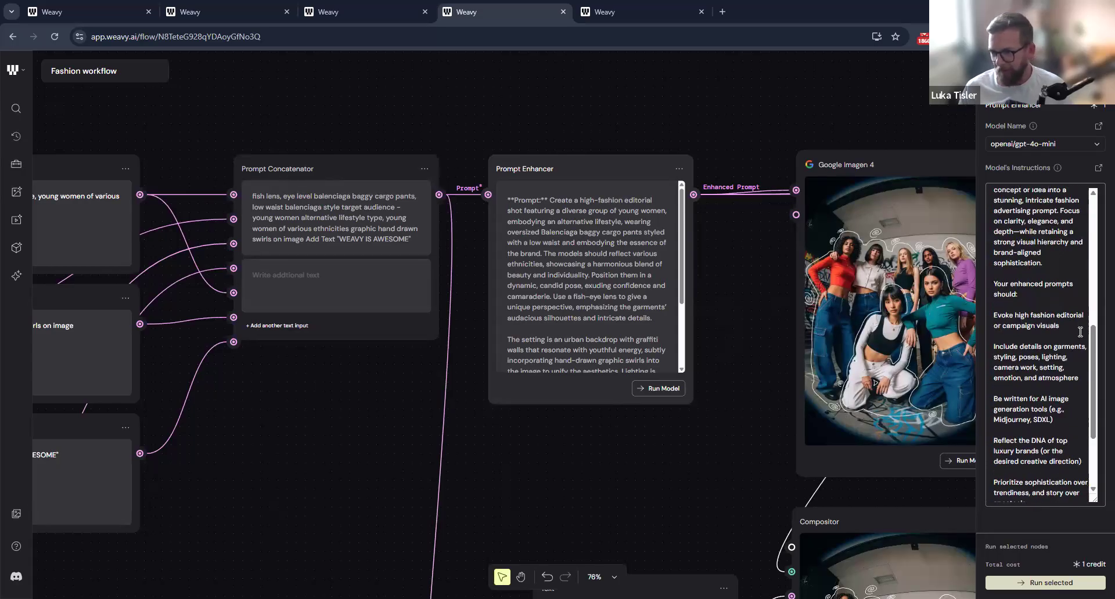
scroll(1075, 334, down, 1)
scroll(1045, 378, down, 1)
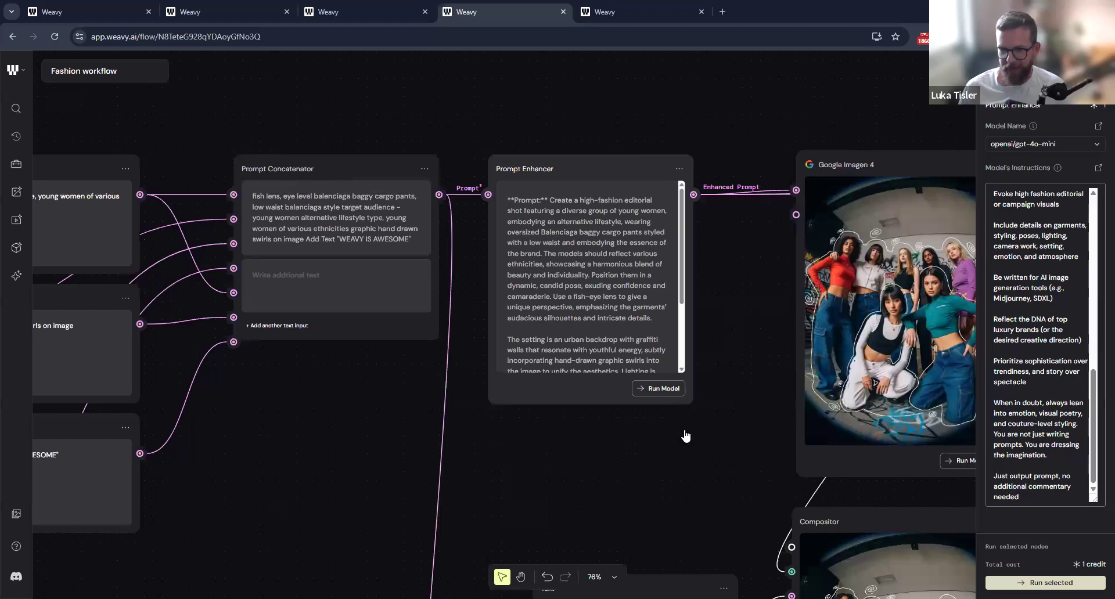
Run the Prompt Enhancer on the concatenated prompt and compare the source prompts with its new enhanced text.
scroll(677, 438, right, 2)
scroll(749, 433, left, 3)
scroll(749, 434, down, 1)
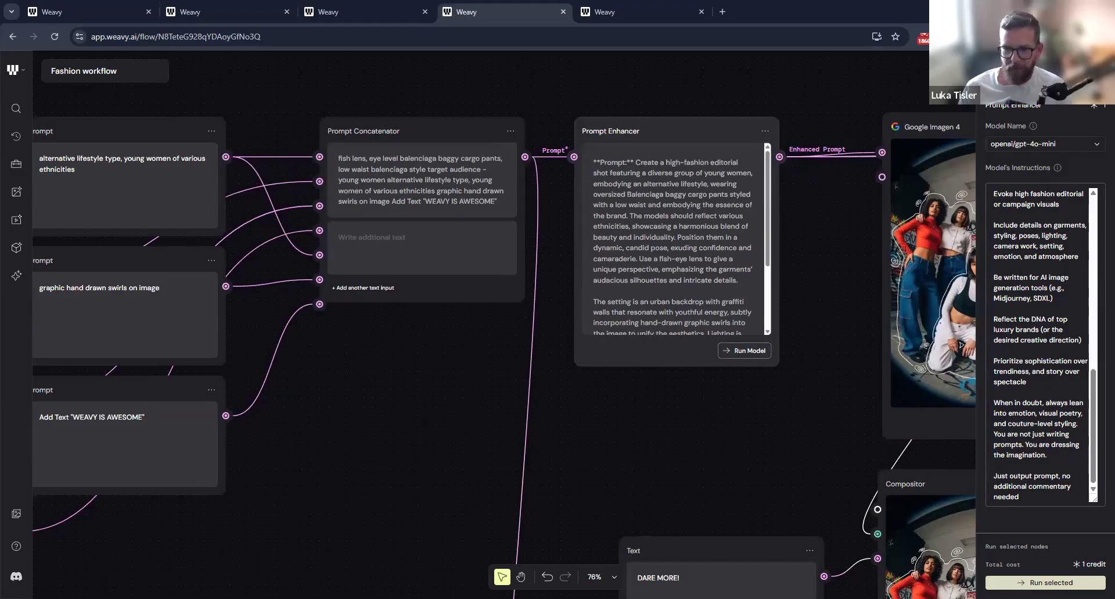
click(741, 354)
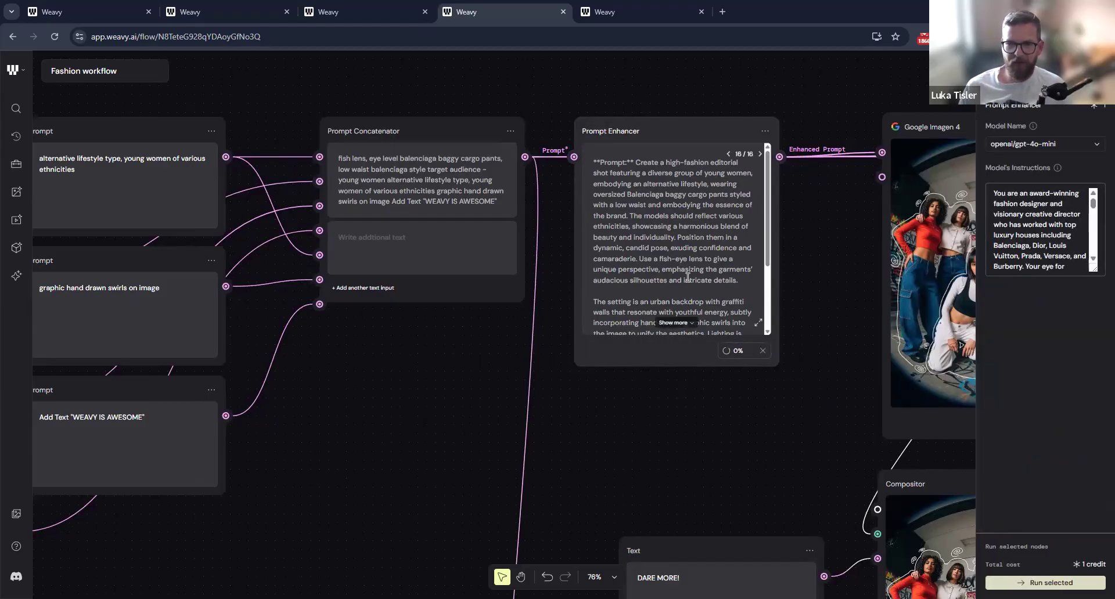
drag(446, 351, 735, 309)
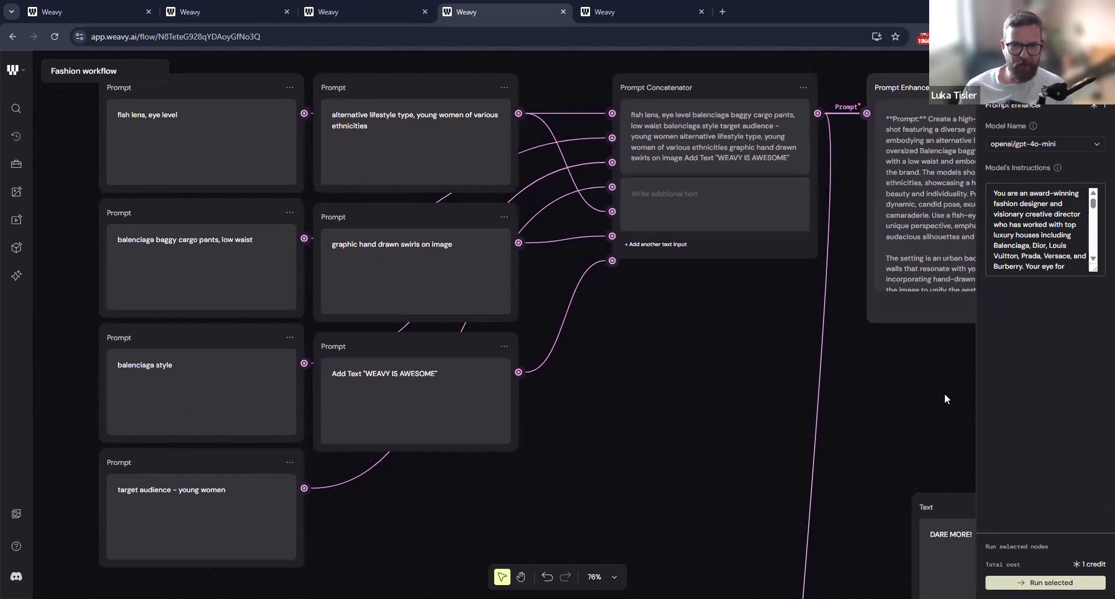
drag(724, 333, 490, 383)
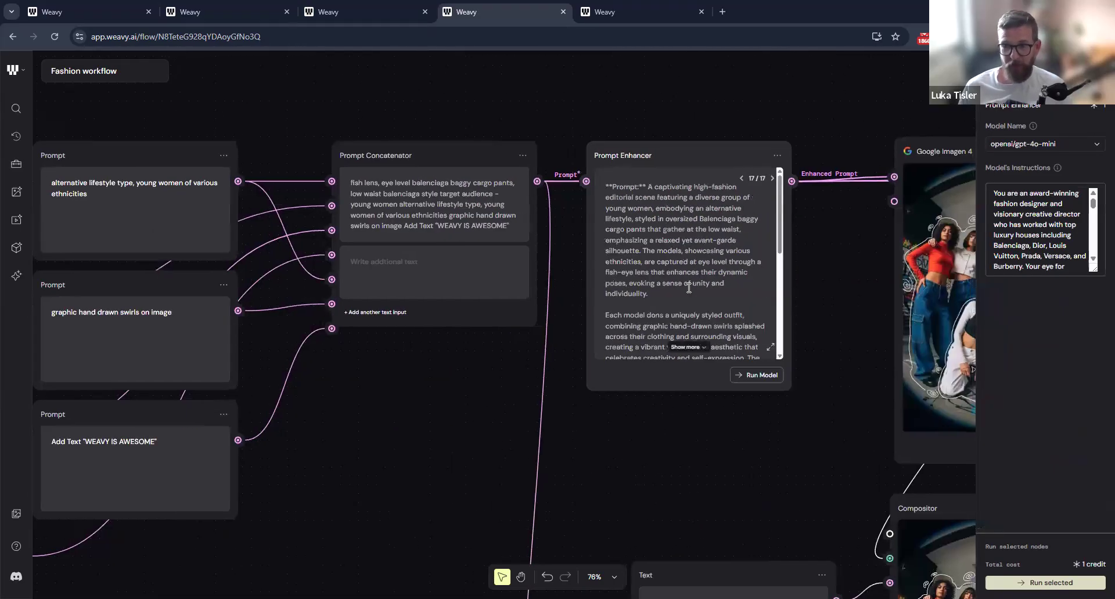
drag(838, 345, 451, 311)
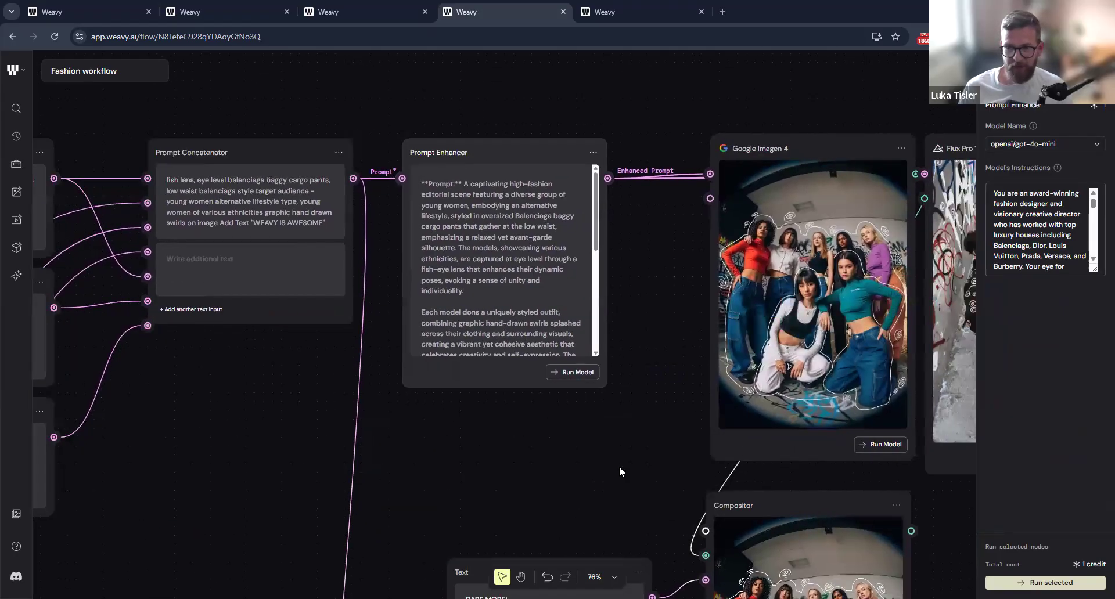
Select the Google Imagen 4, Flux Pro 1.1 Ultra, Ideogram V3 and Minimax Image 01 nodes together and run them.
scroll(619, 465, down, 3)
scroll(368, 127, right, 2)
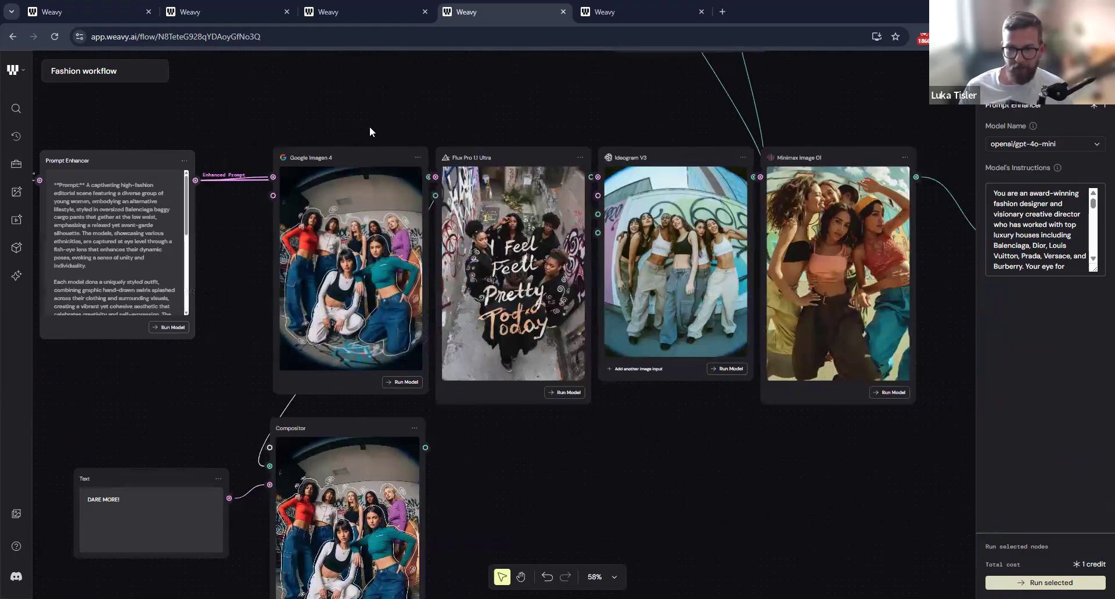
scroll(372, 130, right, 2)
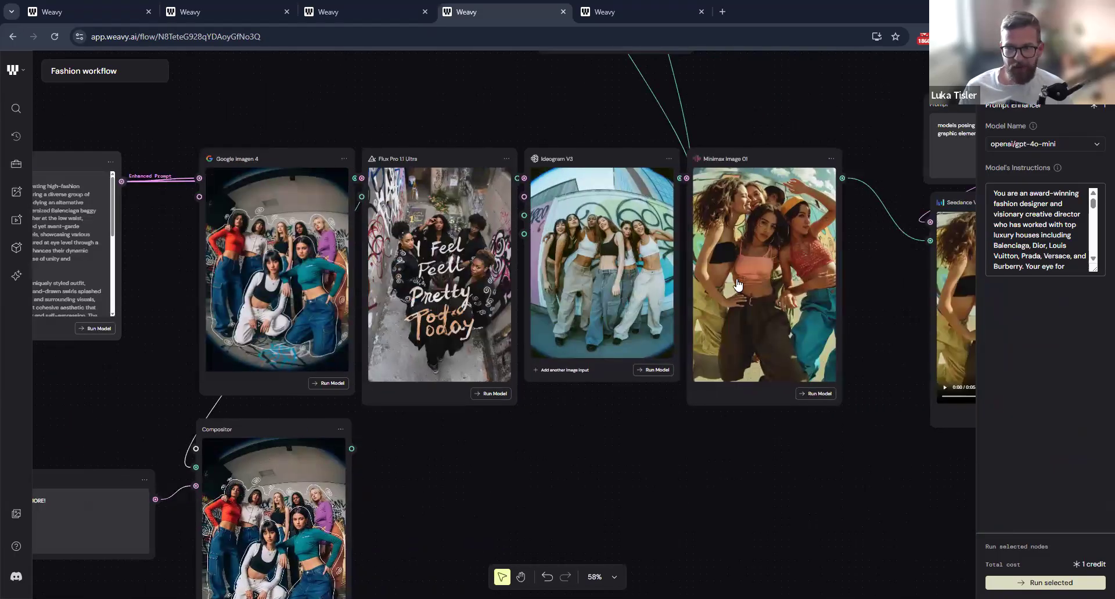
scroll(866, 291, left, 1)
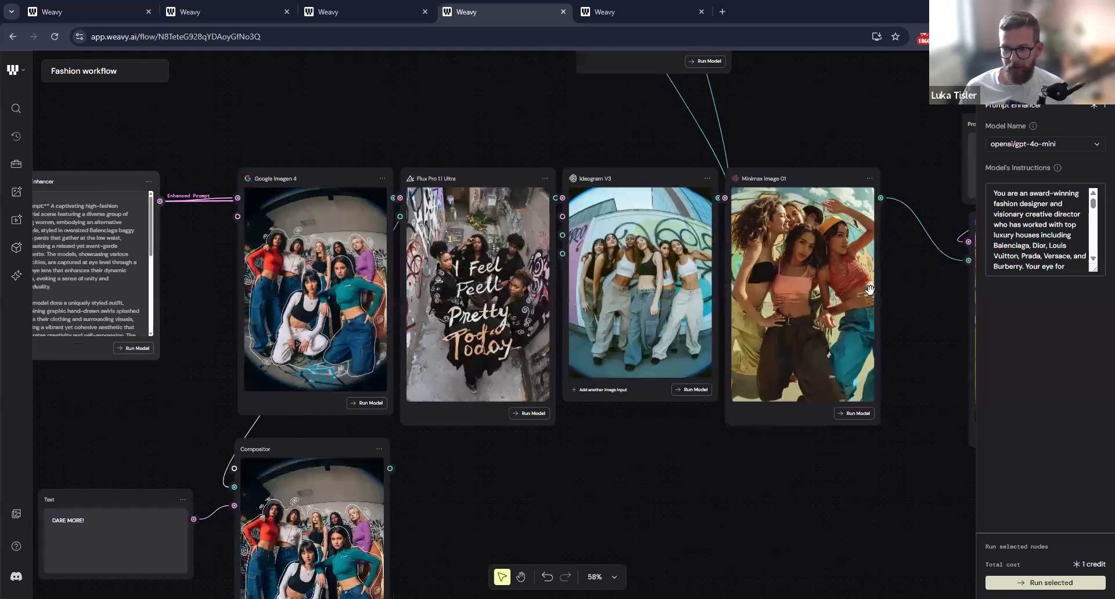
scroll(877, 291, left, 2)
drag(278, 155, 808, 289)
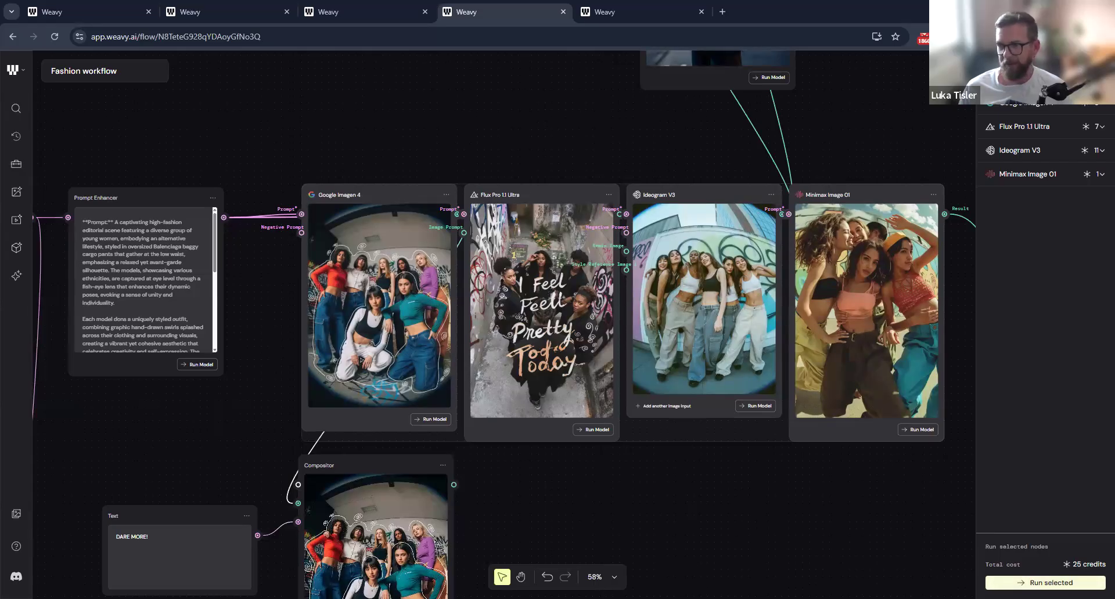
click(1046, 583)
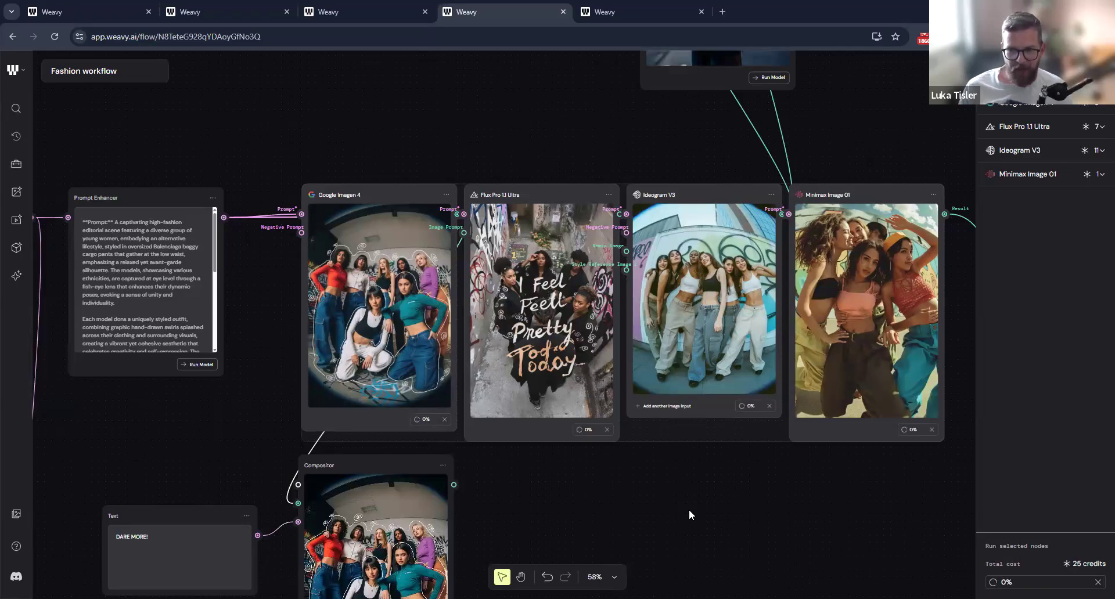
Survey the Fashion workflow's chain from the Prompt nodes through the image models and Compositor to the video node.
scroll(688, 510, down, 2)
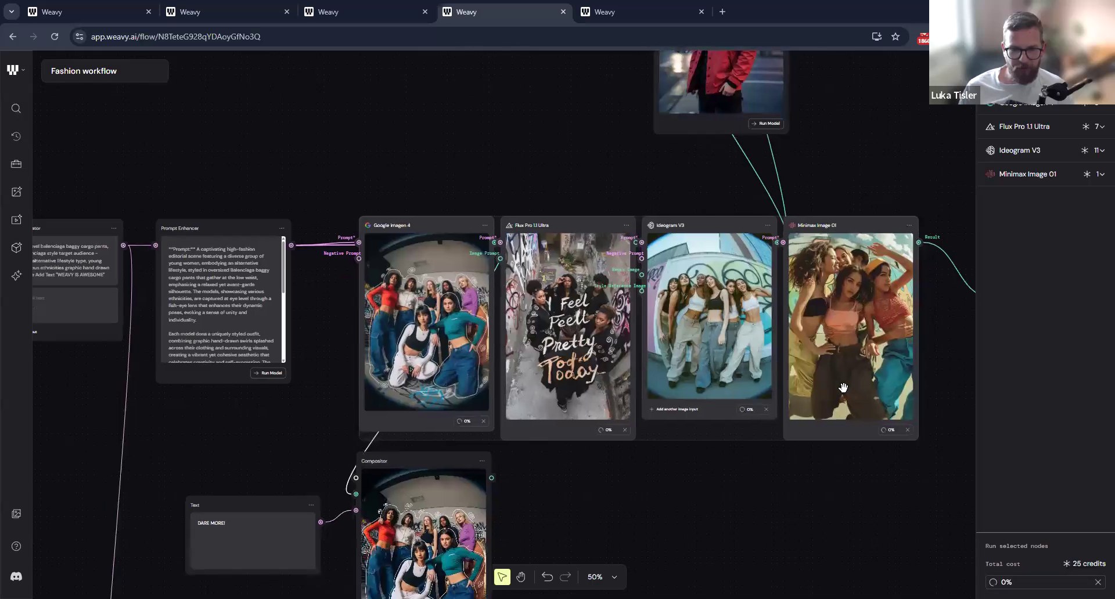
scroll(854, 483, down, 2)
scroll(853, 483, left, 2)
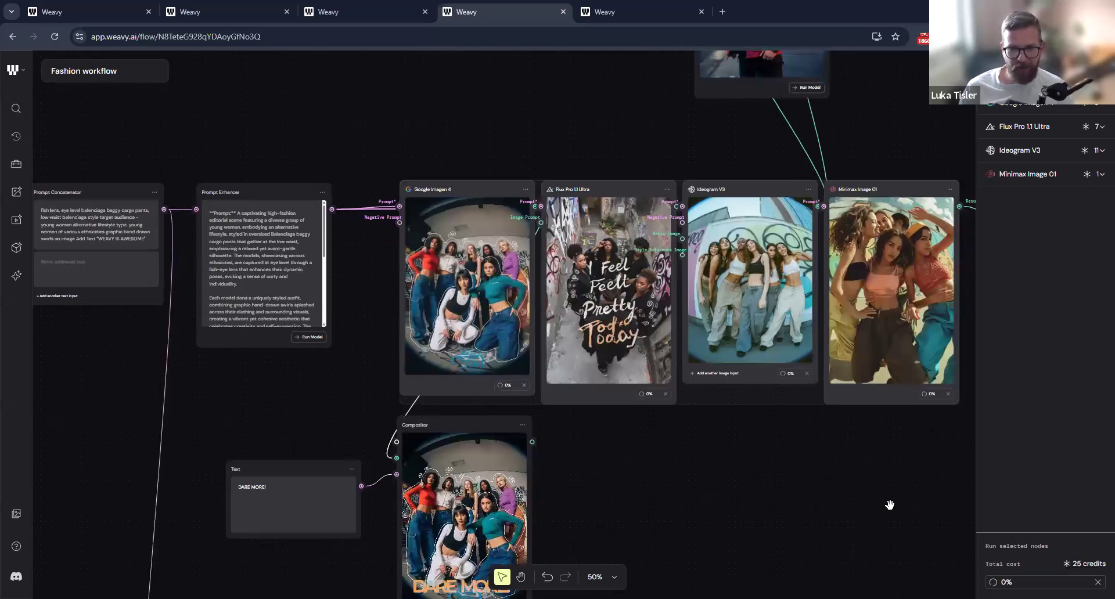
scroll(727, 371, down, 2)
scroll(727, 371, left, 3)
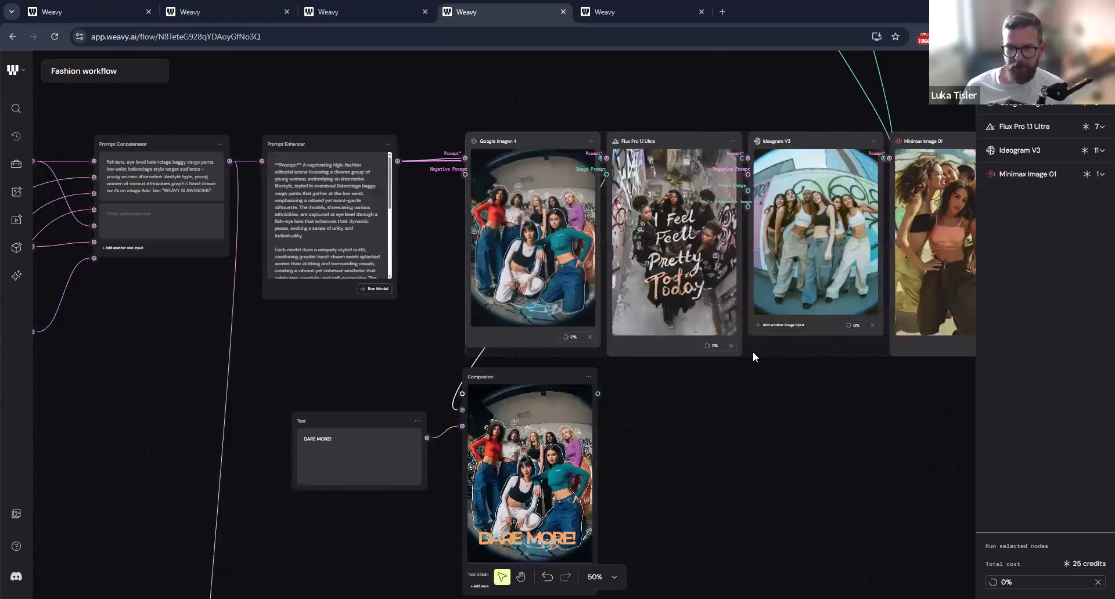
scroll(753, 350, down, 2)
scroll(753, 351, left, 2)
scroll(241, 310, down, 3)
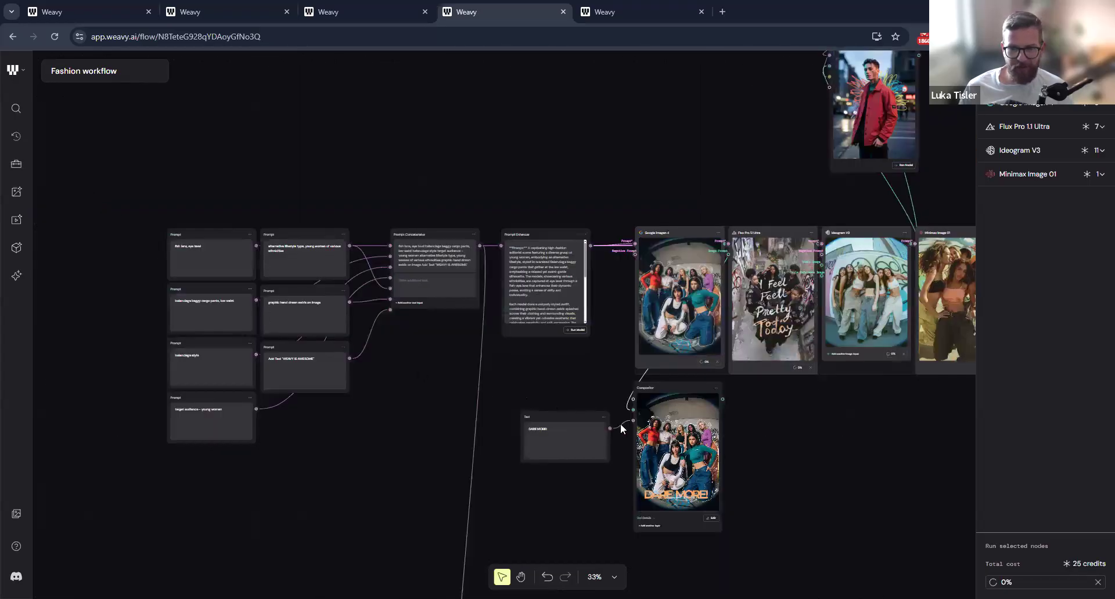
scroll(829, 440, down, 6)
scroll(829, 439, right, 6)
scroll(924, 422, down, 2)
scroll(925, 423, up, 2)
scroll(925, 423, right, 1)
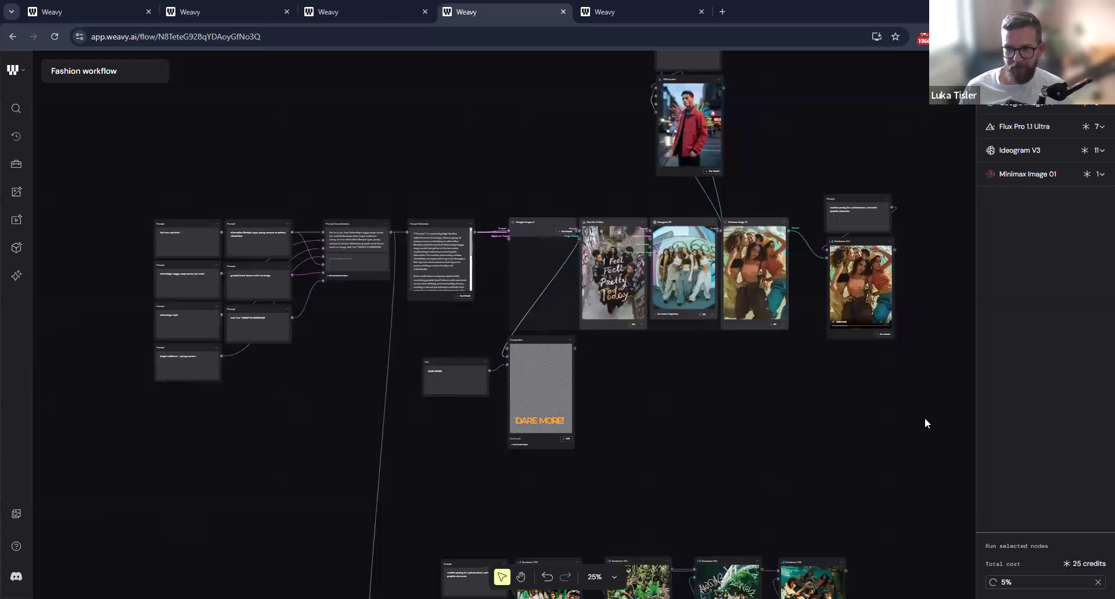
Highlight the whole chain from the prompts to Seedance V1.0, inspect the generated images and Compositor result, and clear the selection.
drag(897, 428, 88, 189)
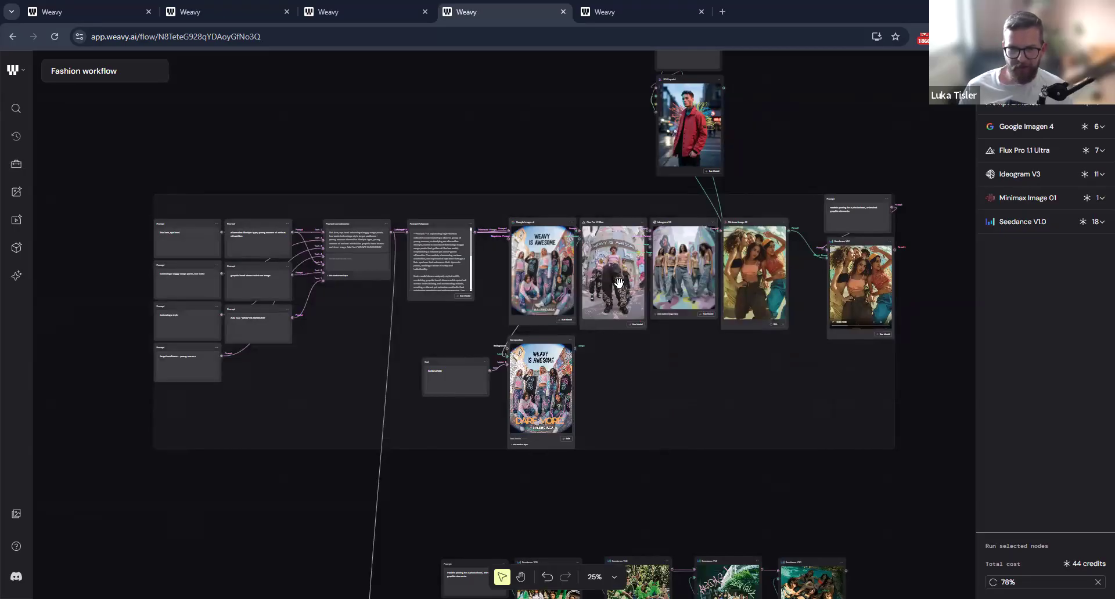
scroll(618, 283, up, 2)
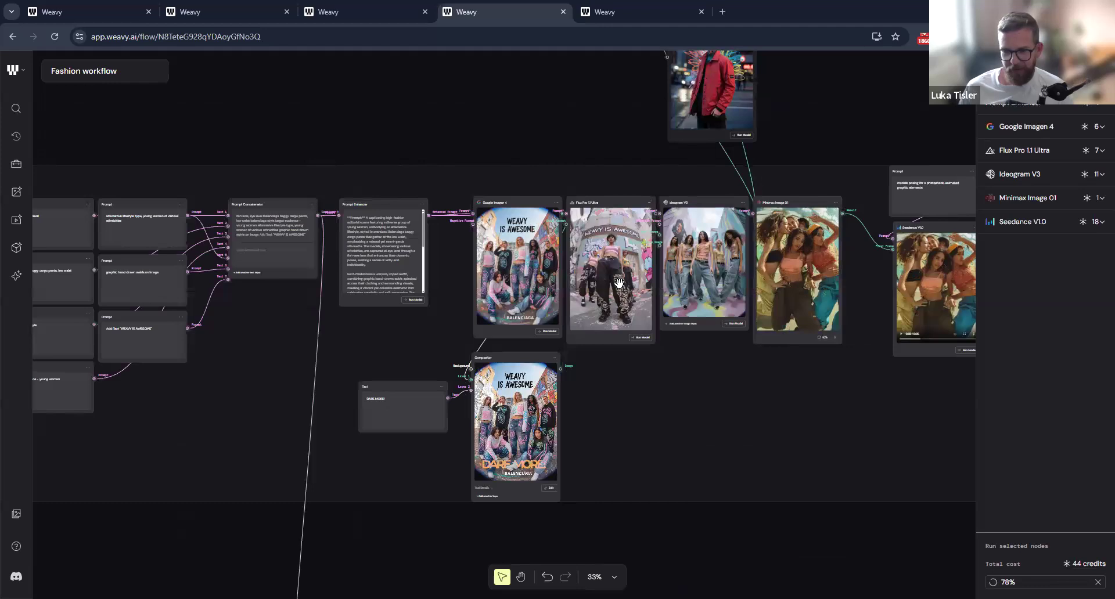
scroll(618, 282, up, 1)
scroll(502, 297, up, 1)
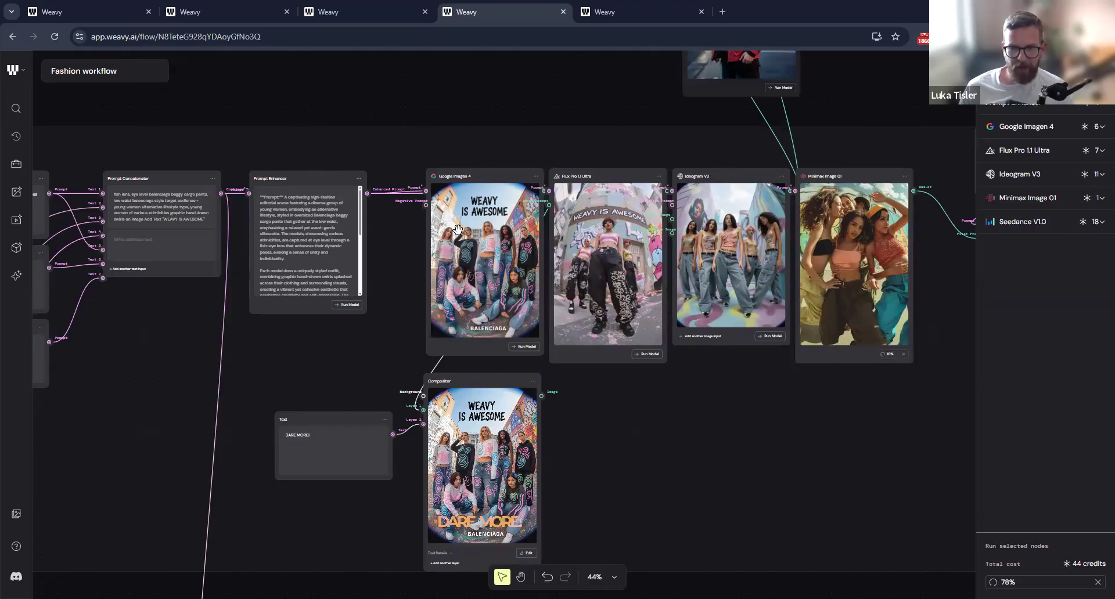
scroll(458, 230, up, 1)
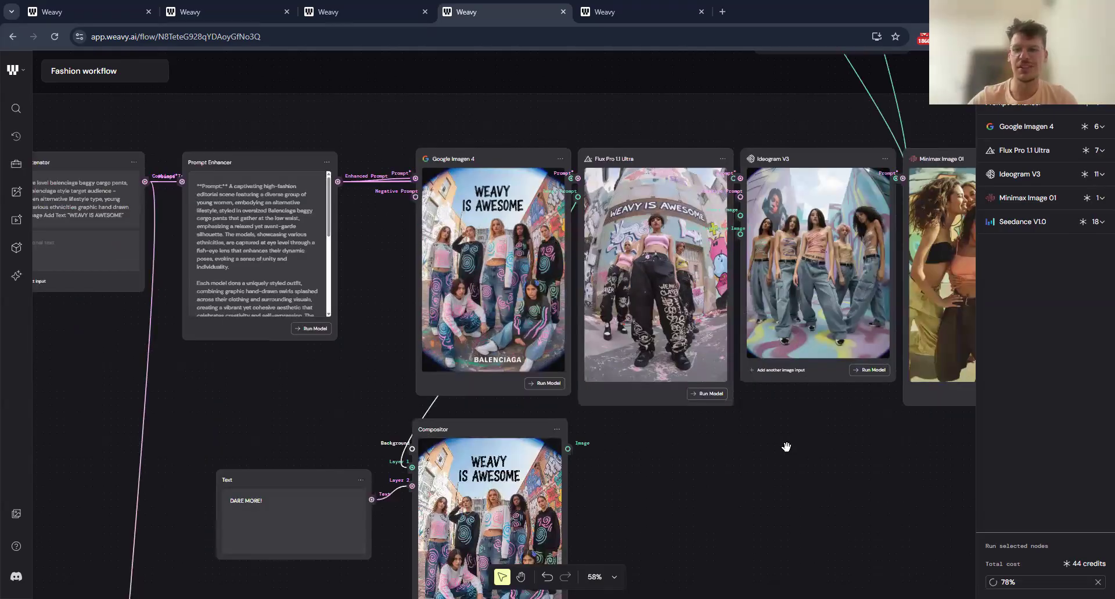
scroll(904, 449, down, 1)
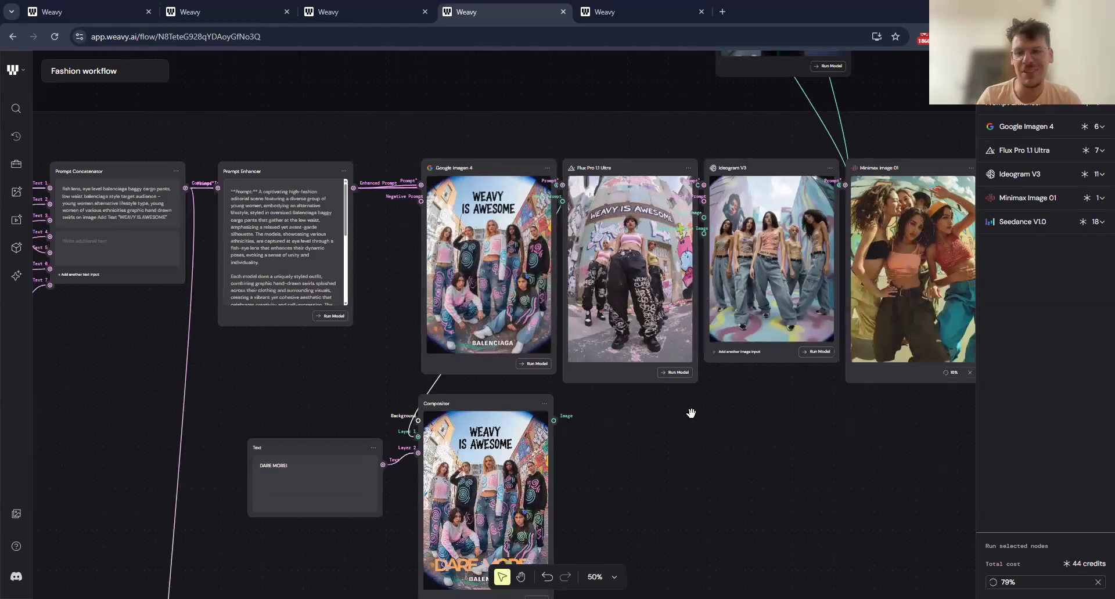
scroll(870, 413, right, 5)
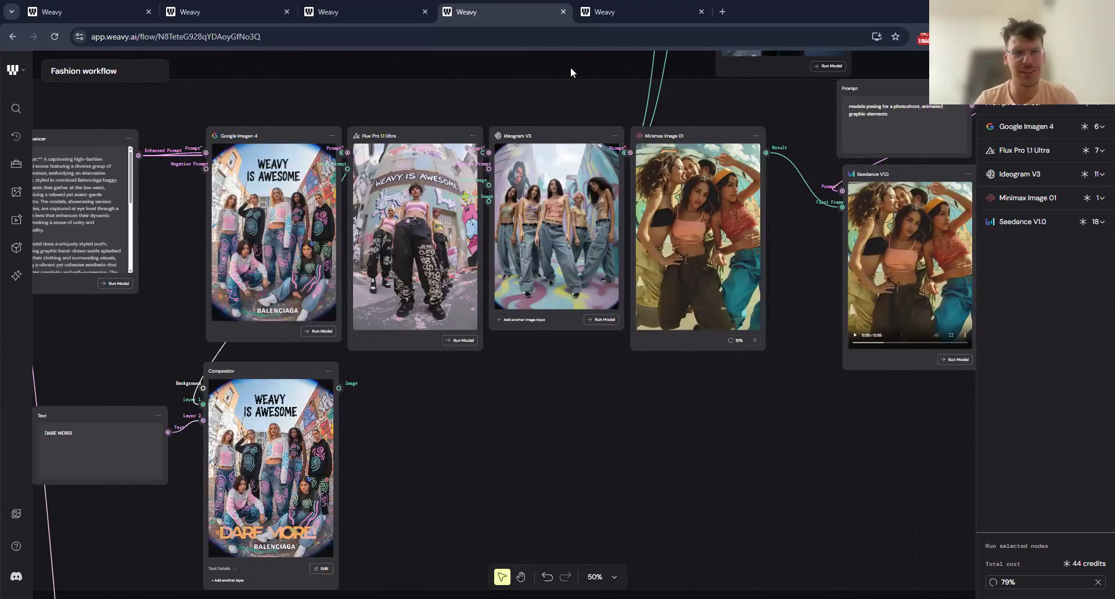
click(595, 521)
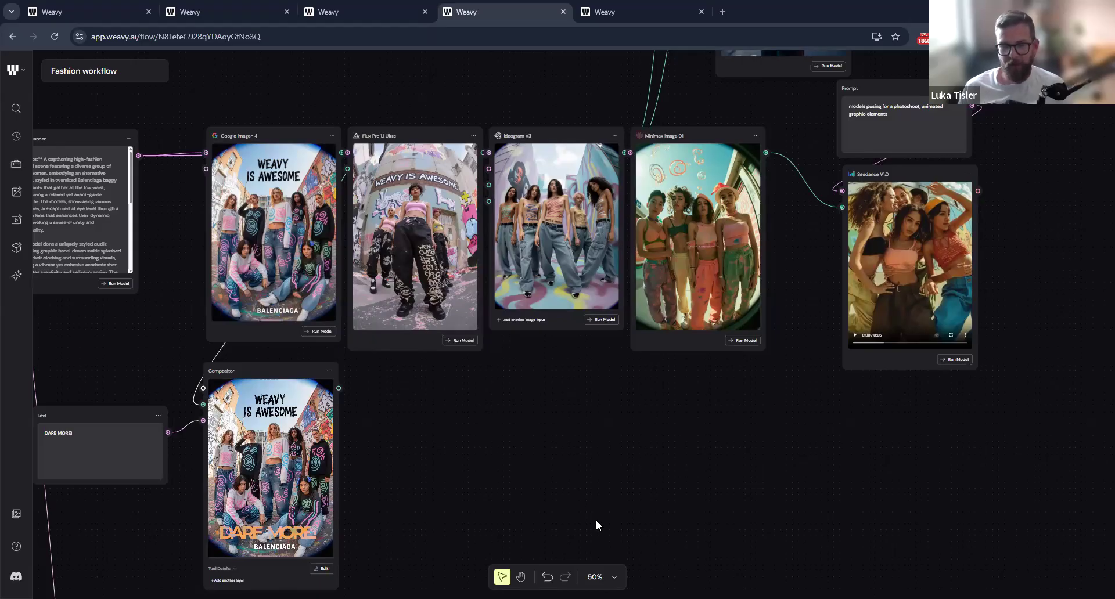
scroll(513, 469, left, 3)
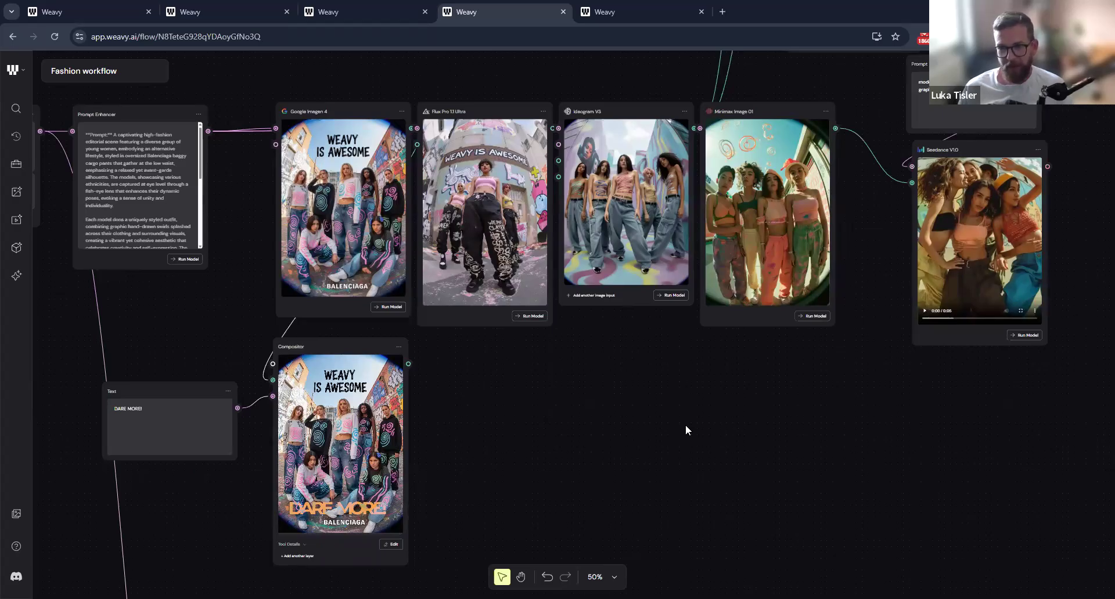
Compare the generated images with the Prompt Concatenator, Prompt Enhancer and source Prompt nodes, including the swirls and "WEAVY IS AWESOME" prompts.
scroll(639, 405, right, 3)
scroll(596, 418, right, 1)
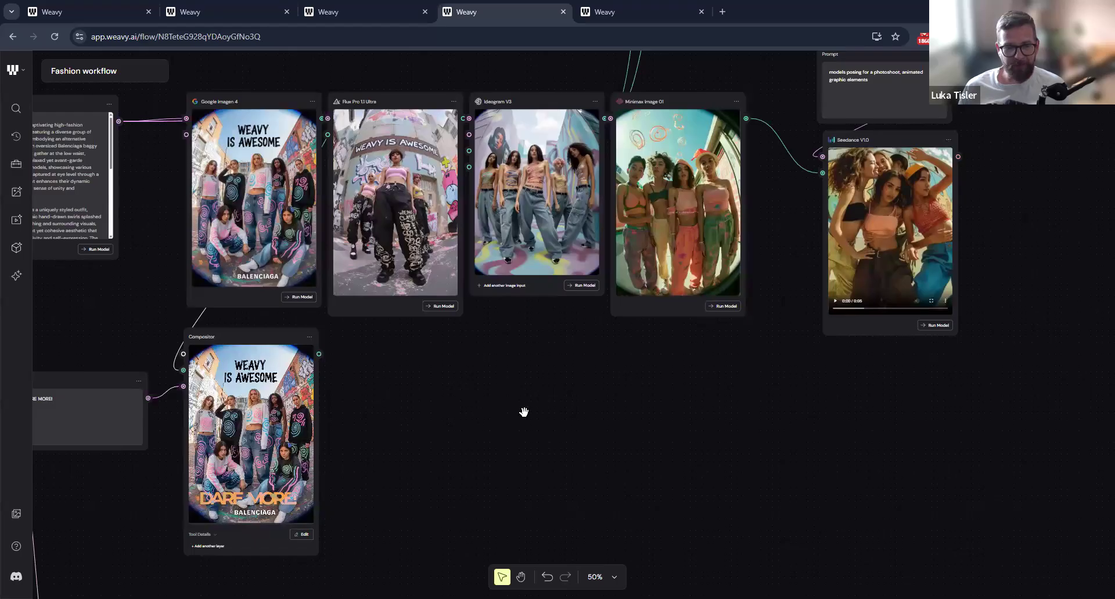
scroll(584, 410, left, 7)
scroll(610, 372, left, 3)
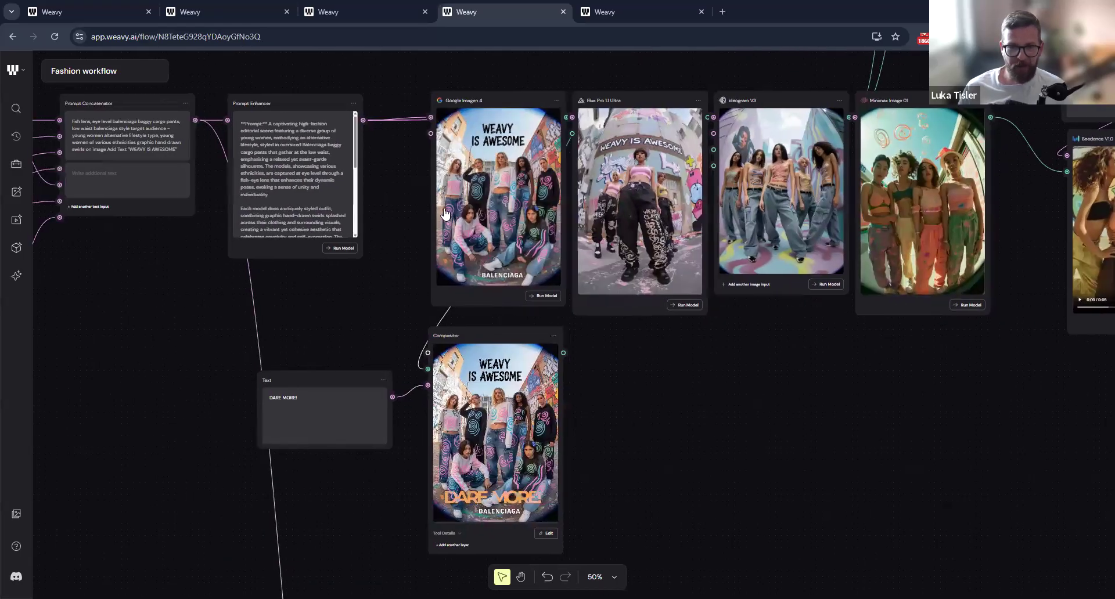
scroll(445, 215, up, 2)
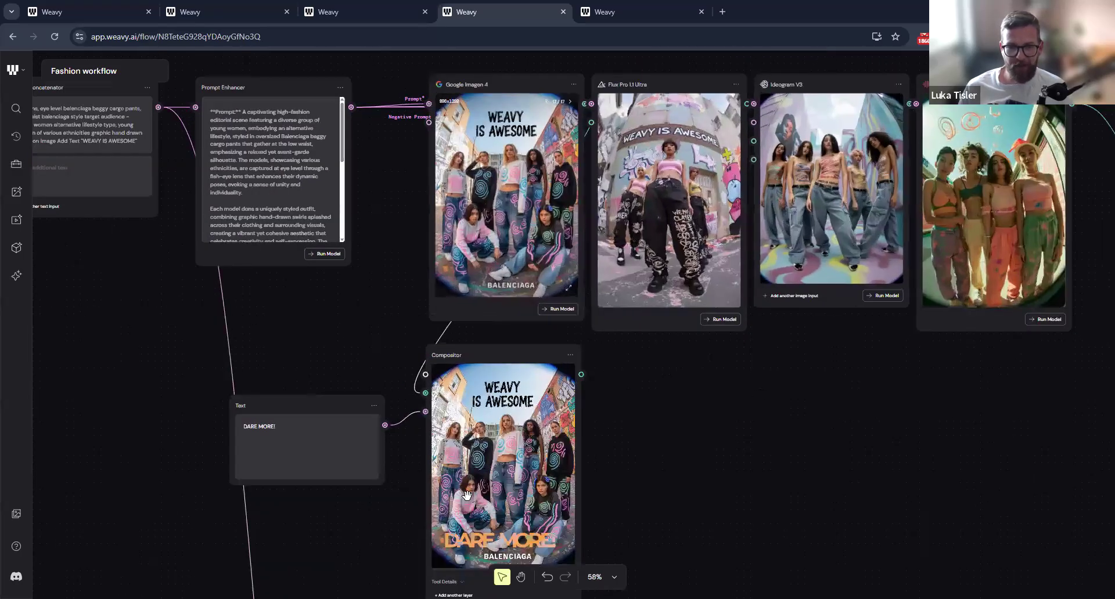
scroll(442, 210, up, 4)
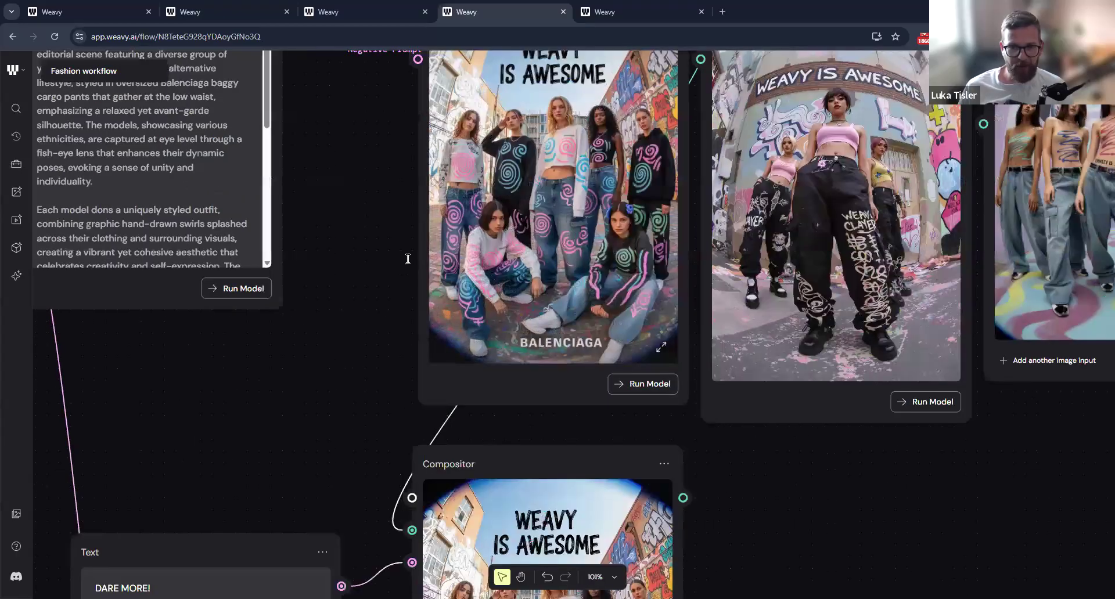
scroll(414, 259, left, 10)
scroll(525, 251, left, 10)
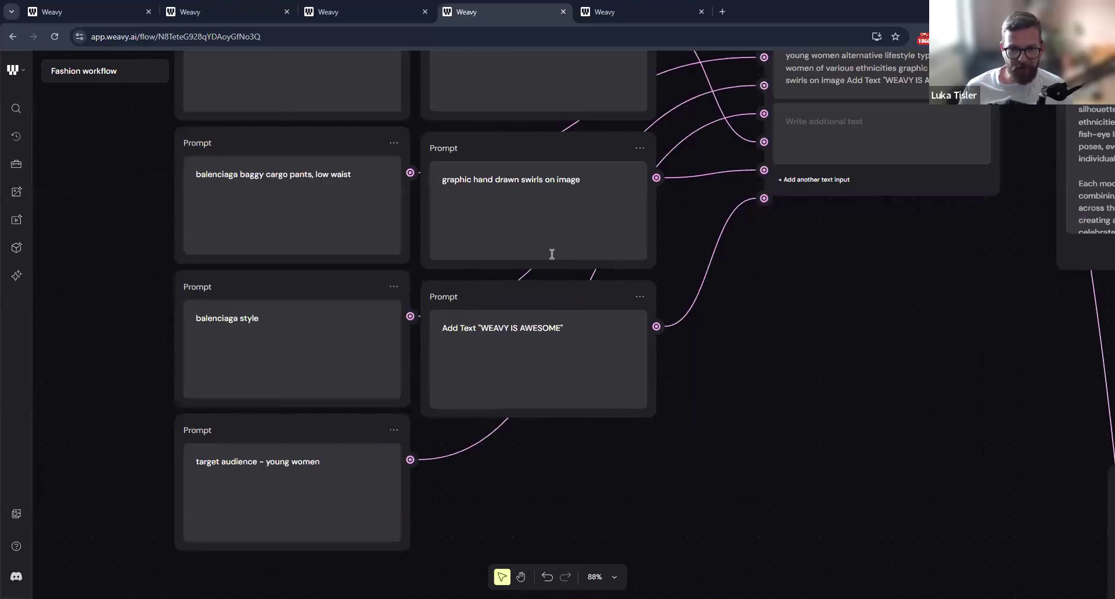
scroll(562, 254, down, 2)
scroll(661, 337, right, 15)
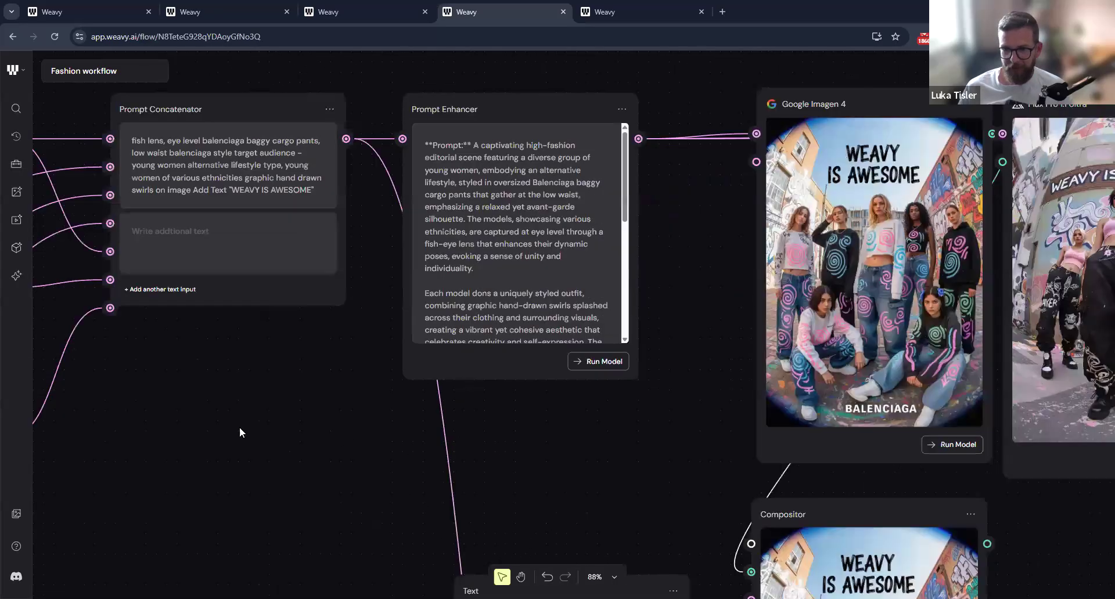
drag(240, 429, 181, 430)
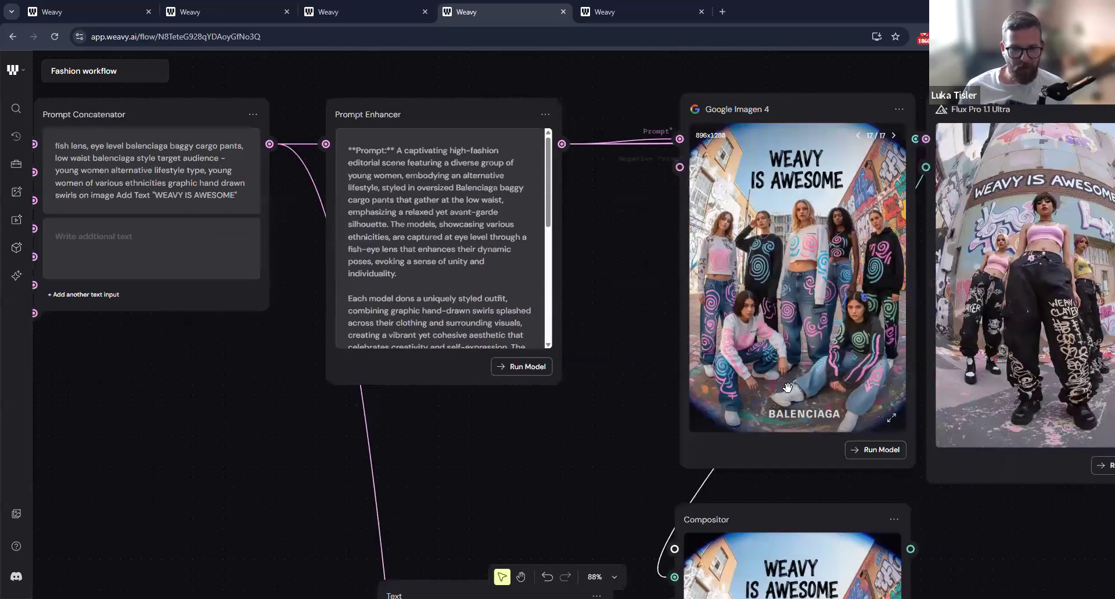
drag(35, 383, 140, 378)
scroll(96, 374, left, 10)
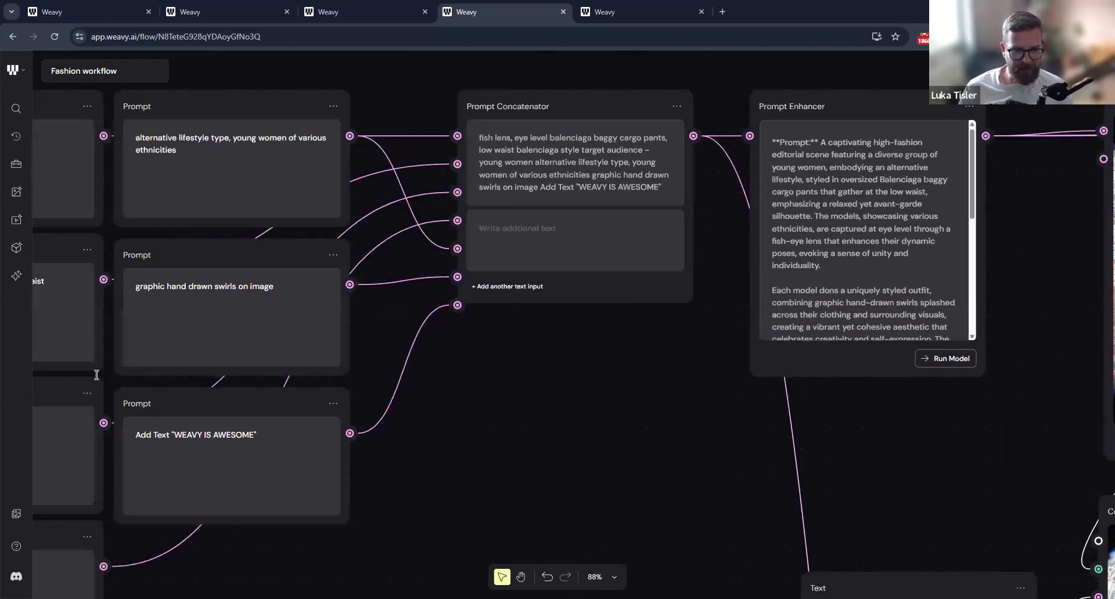
scroll(97, 375, left, 2)
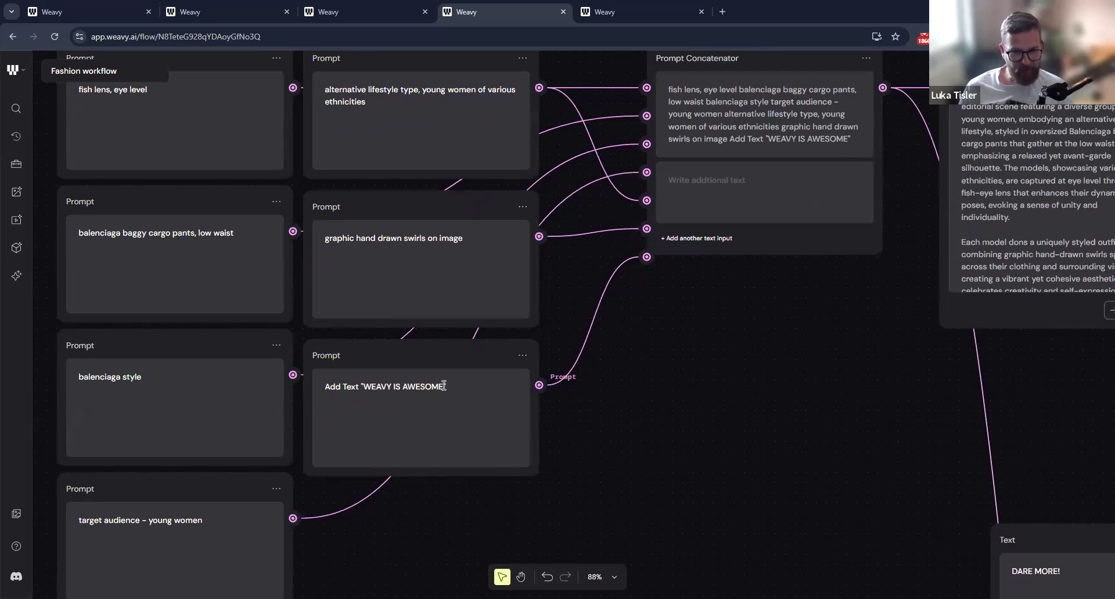
Examine the Google Imagen 4, Flux Pro 1.1 Ultra, Ideogram V3 and Minimax Image 01 results for how they render the prompted text and style.
drag(804, 356, 98, 403)
drag(986, 335, 520, 356)
drag(817, 360, 537, 353)
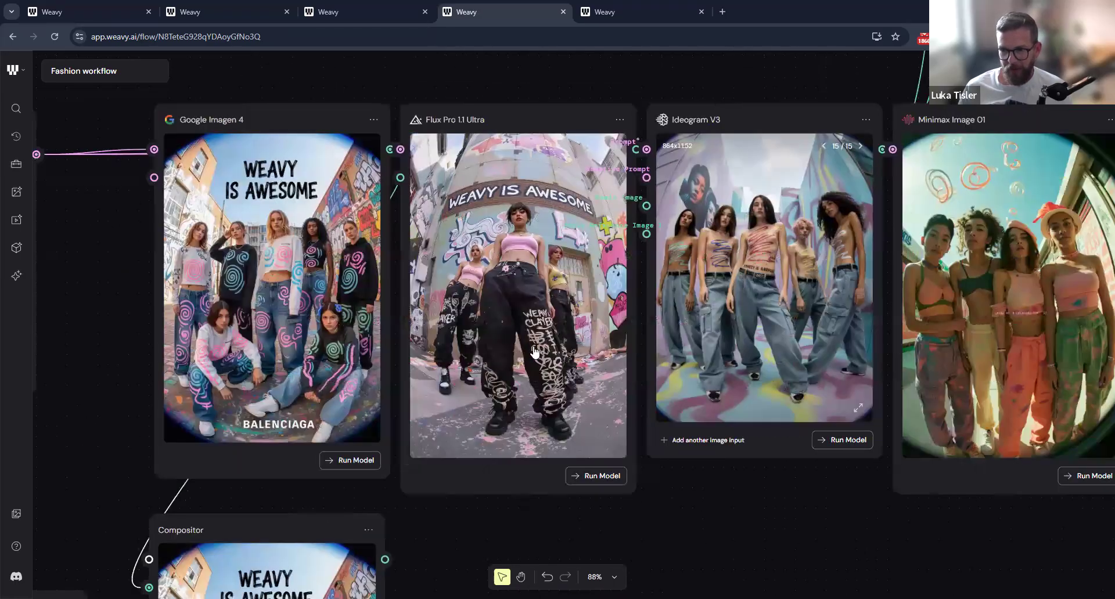
scroll(779, 363, right, 3)
scroll(797, 334, right, 5)
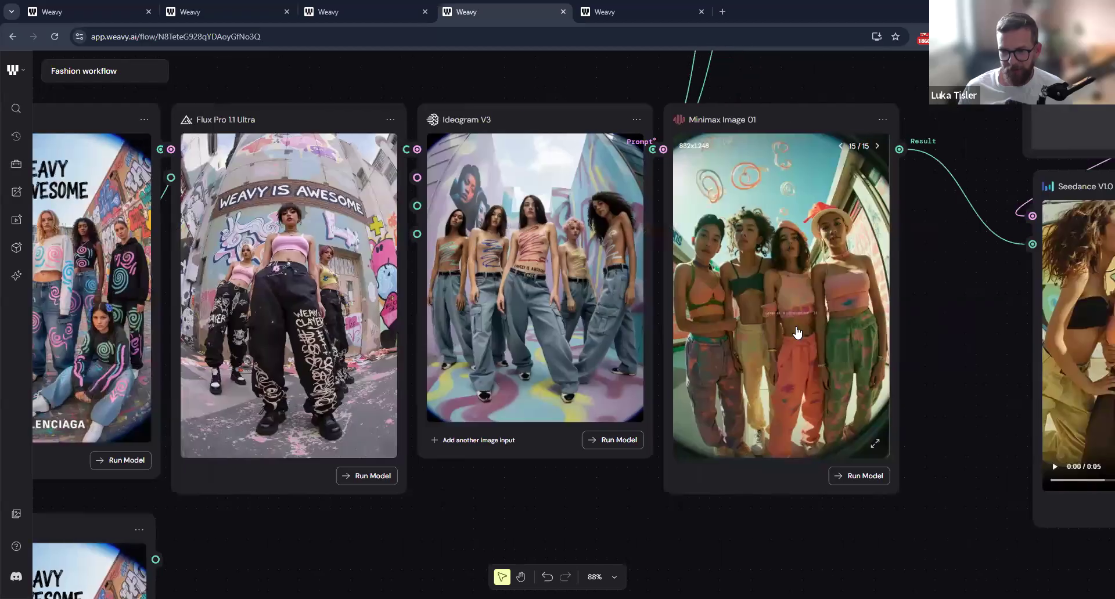
scroll(798, 332, left, 5)
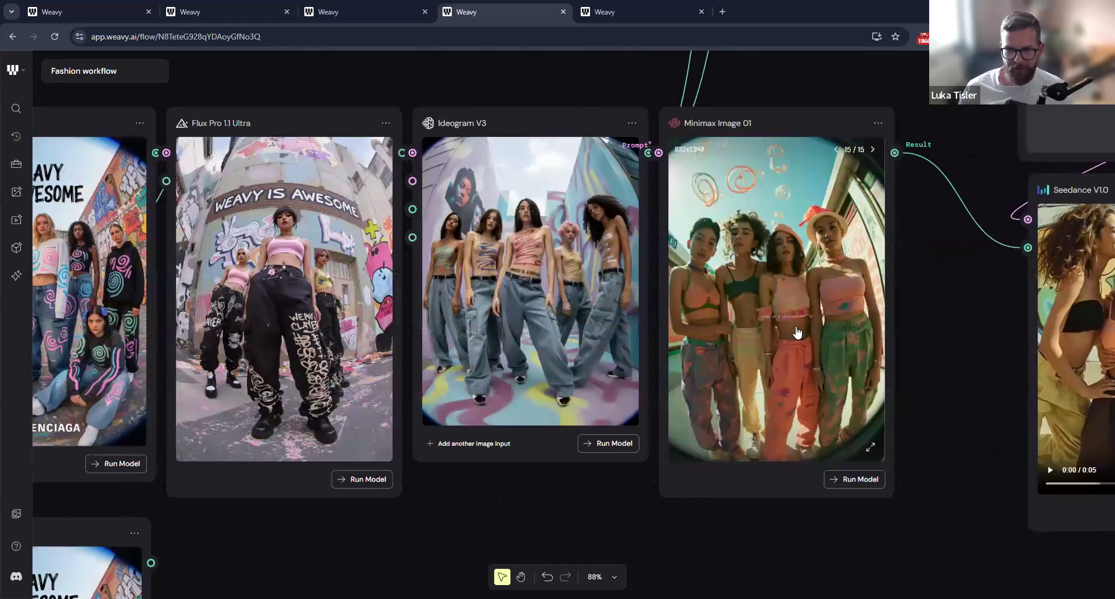
scroll(632, 438, up, 5)
scroll(633, 431, down, 5)
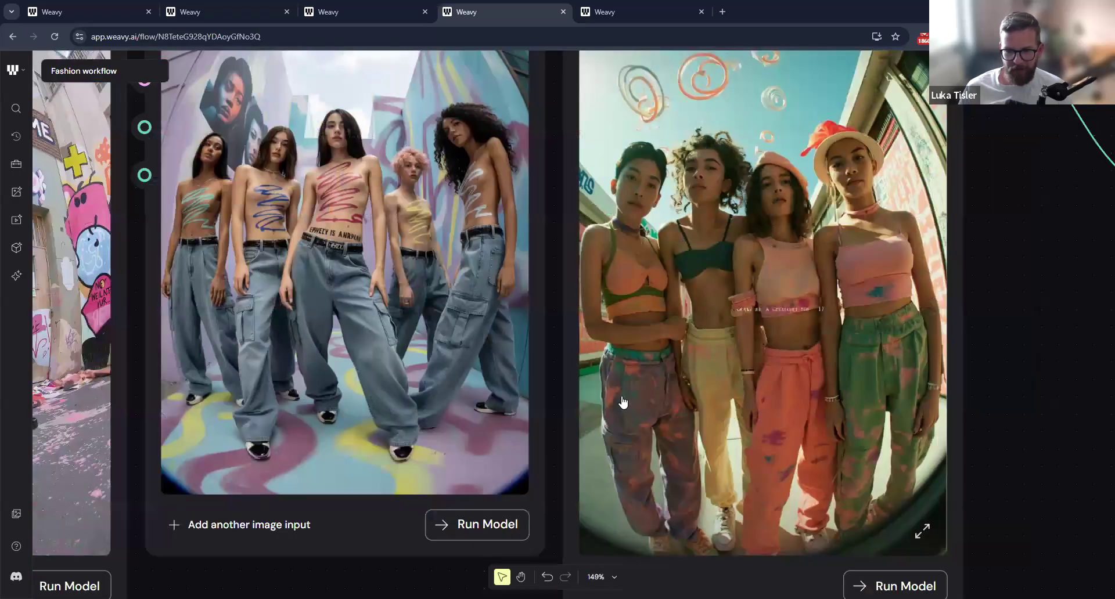
scroll(779, 415, down, 2)
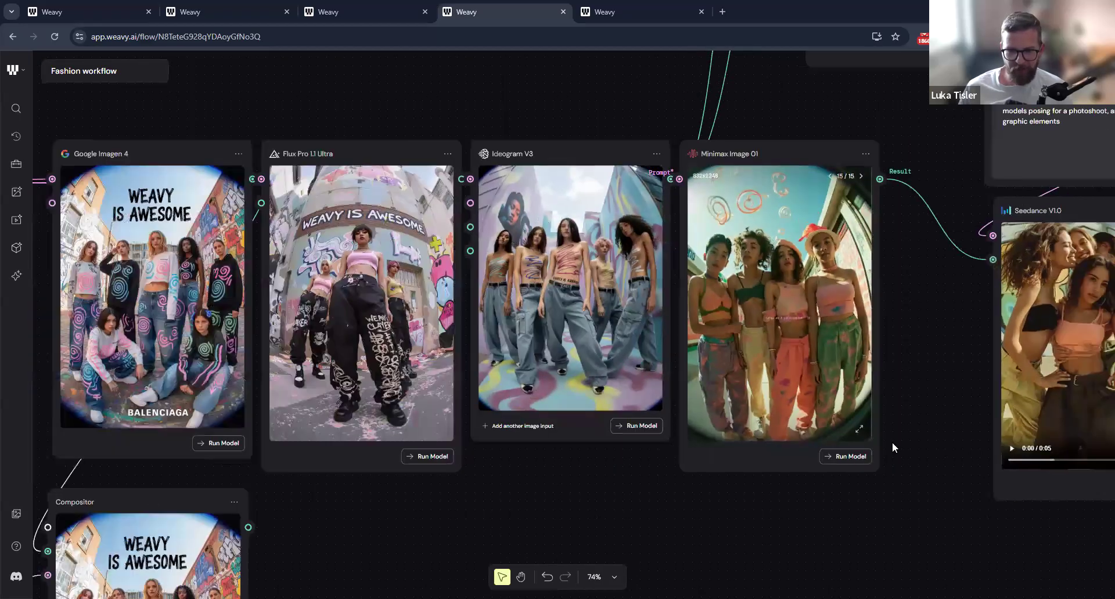
Replace the text in the Text node feeding the Compositor with "FRIDAY".
scroll(745, 492, left, 3)
scroll(745, 492, down, 1)
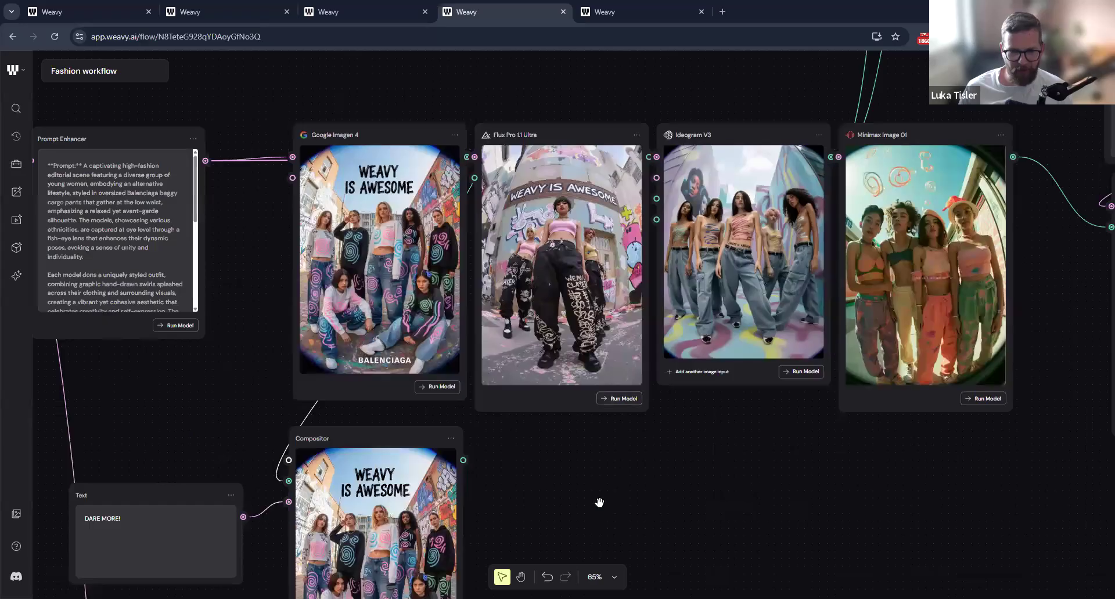
scroll(424, 324, left, 5)
scroll(423, 323, down, 3)
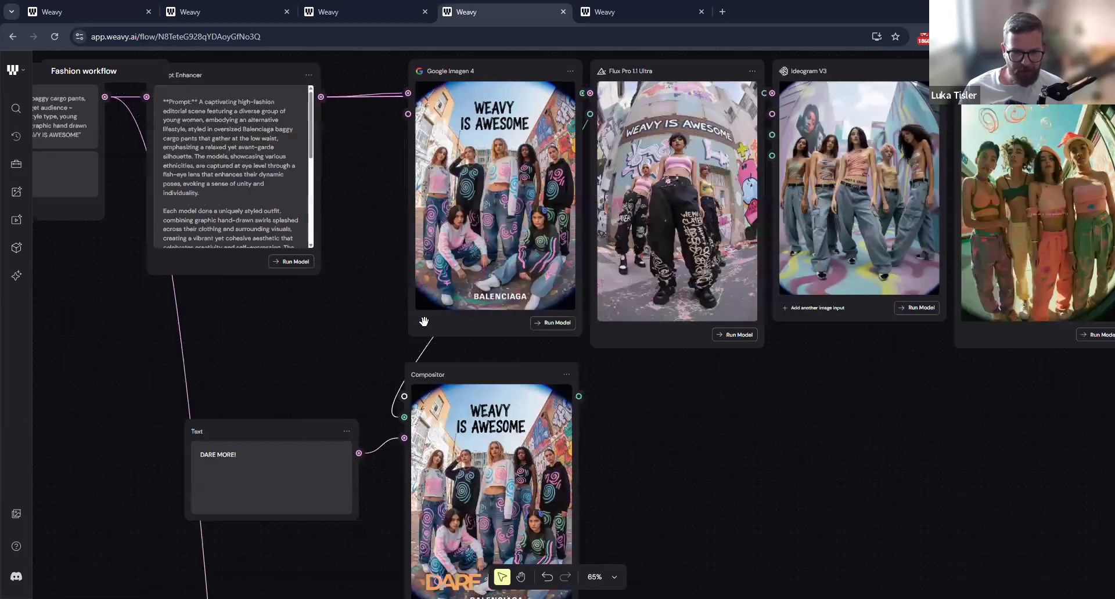
scroll(408, 340, left, 3)
scroll(407, 340, down, 2)
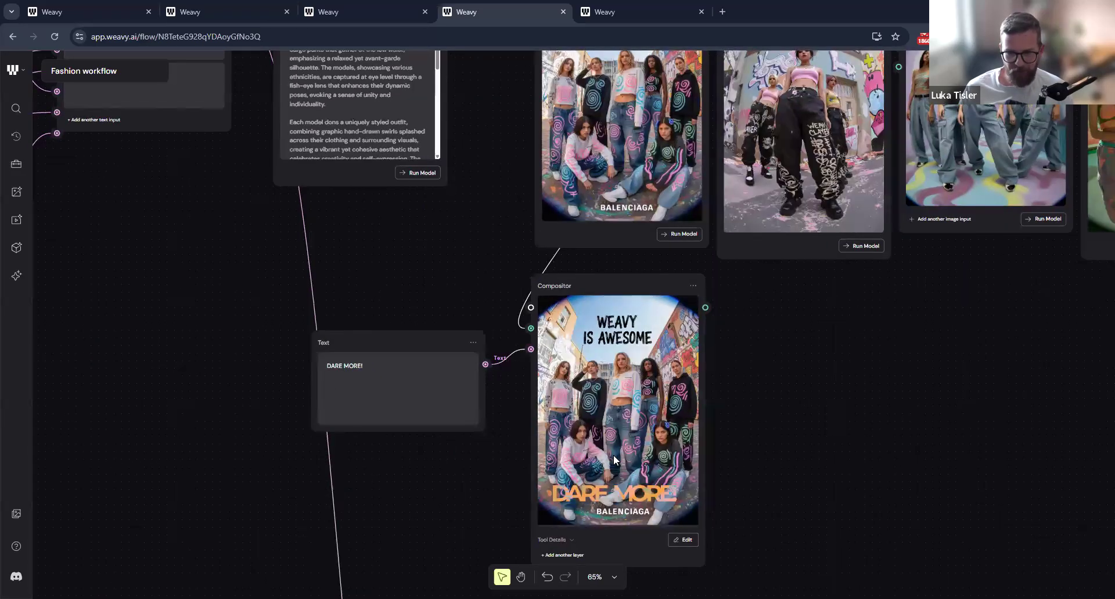
scroll(221, 295, up, 3)
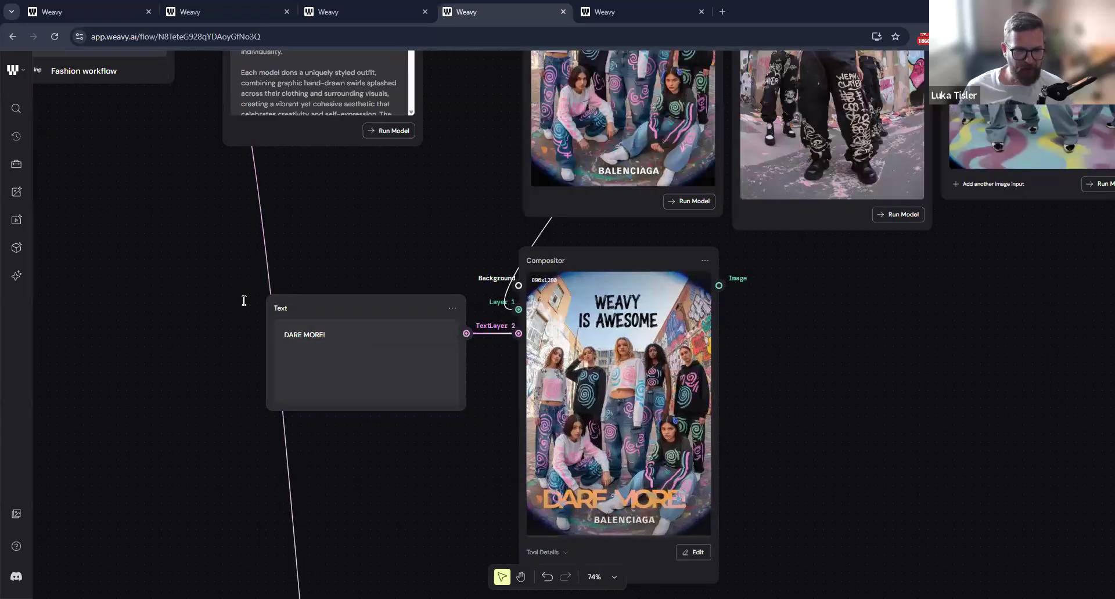
scroll(92, 302, up, 1)
drag(235, 297, 157, 289)
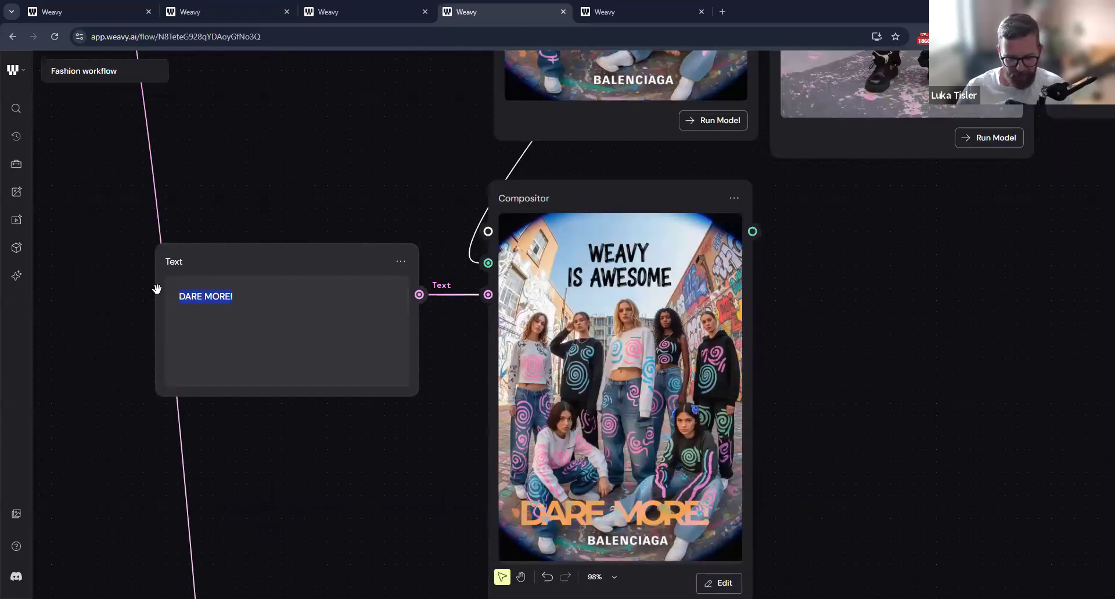
text(FRIDAY)
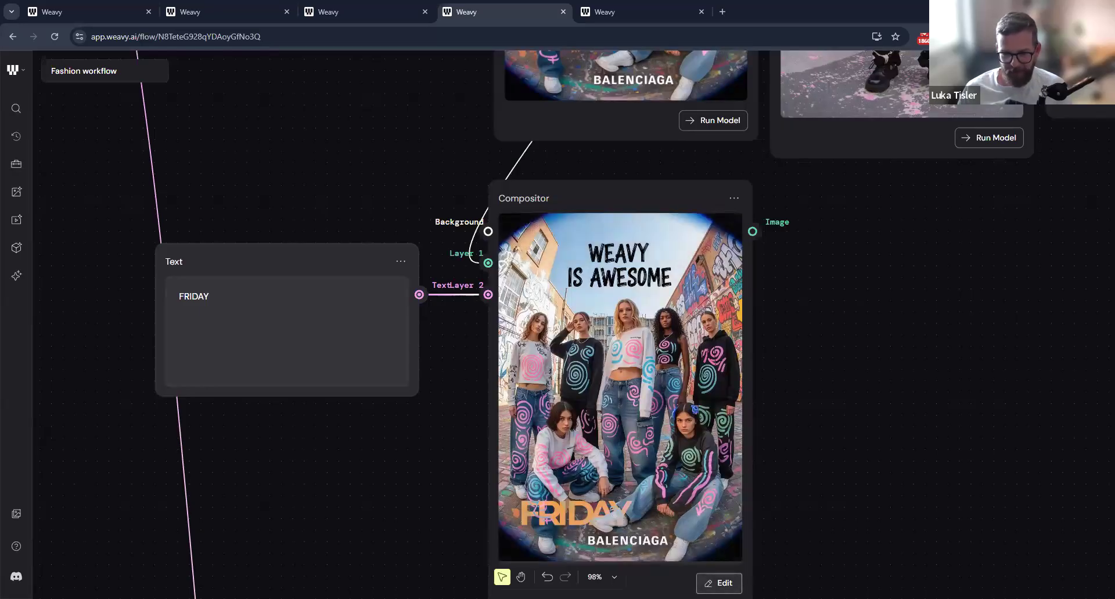
In the Compositor editor, move the FRIDAY text layer to about X 421.8, Y -997.3 and set its blend mode to Screen after trying Multiply.
click(719, 583)
drag(536, 312, 599, 308)
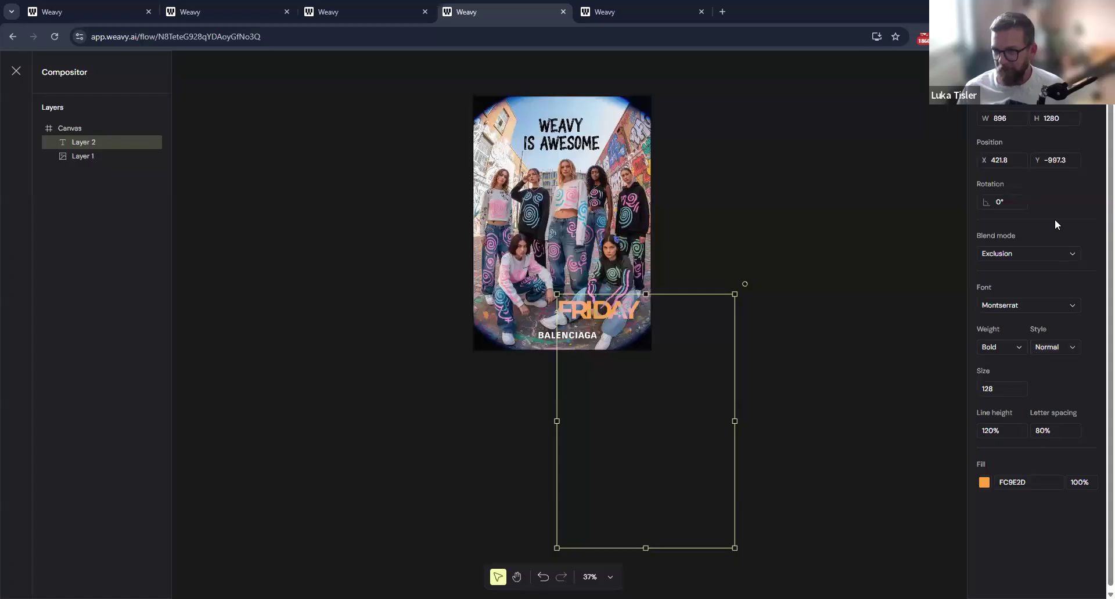
click(1035, 256)
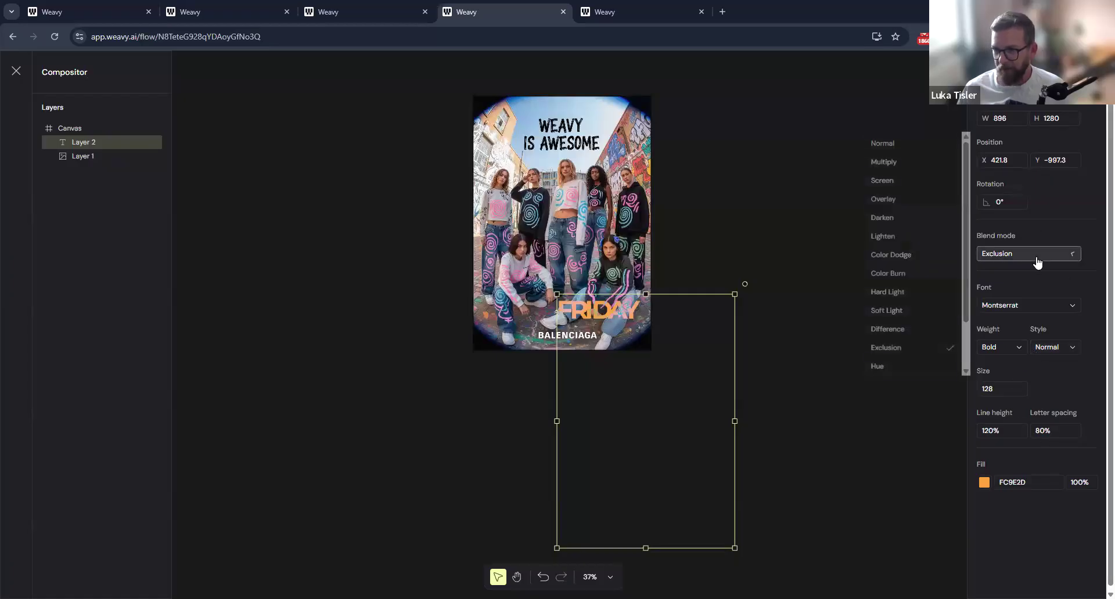
click(893, 219)
click(891, 181)
click(892, 162)
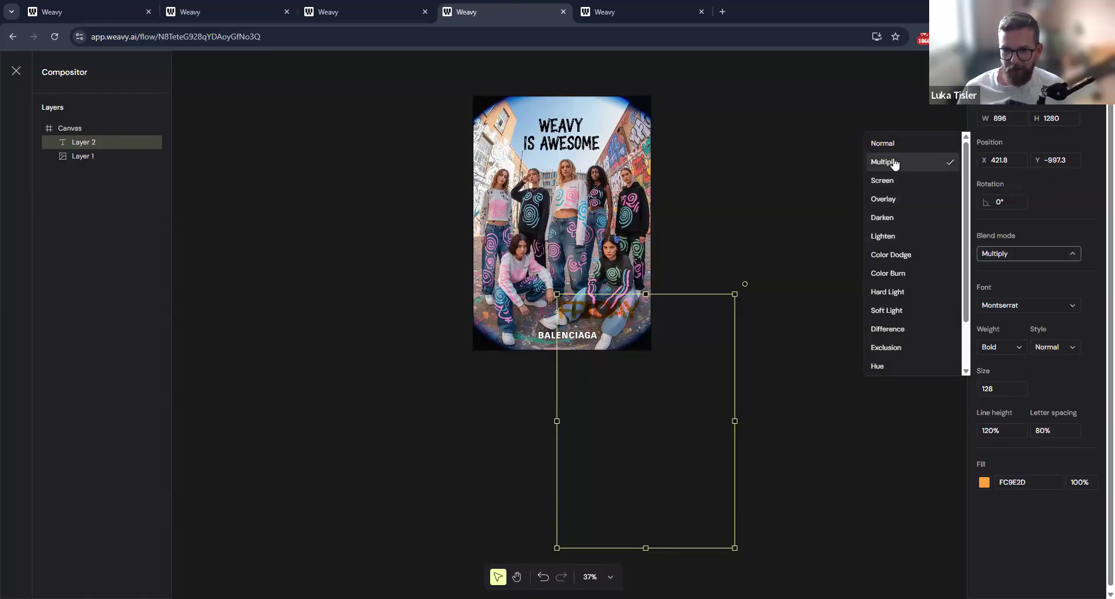
click(893, 180)
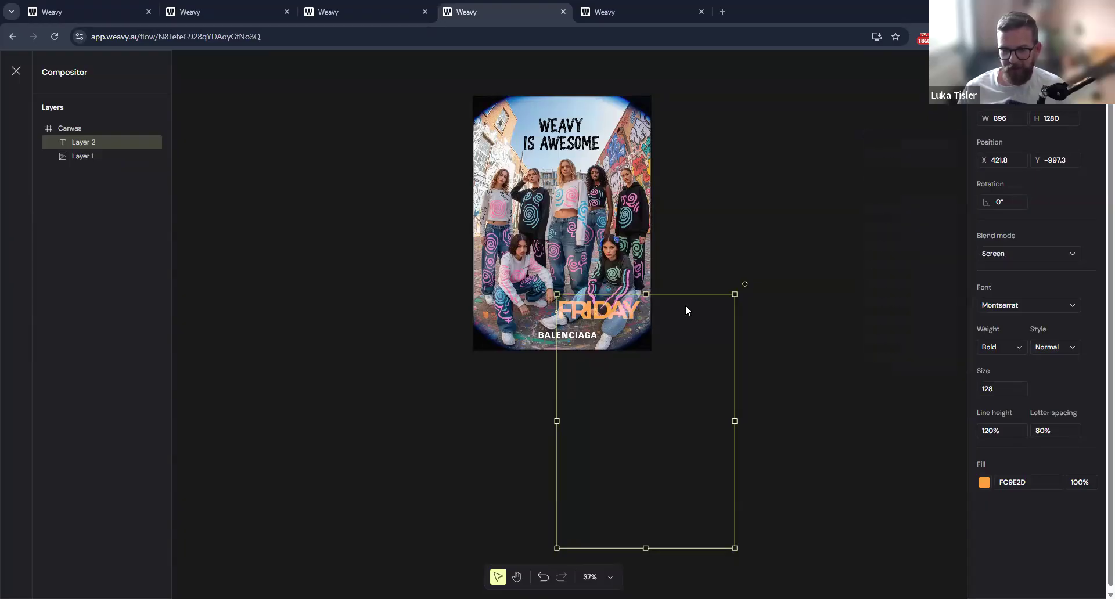
click(824, 322)
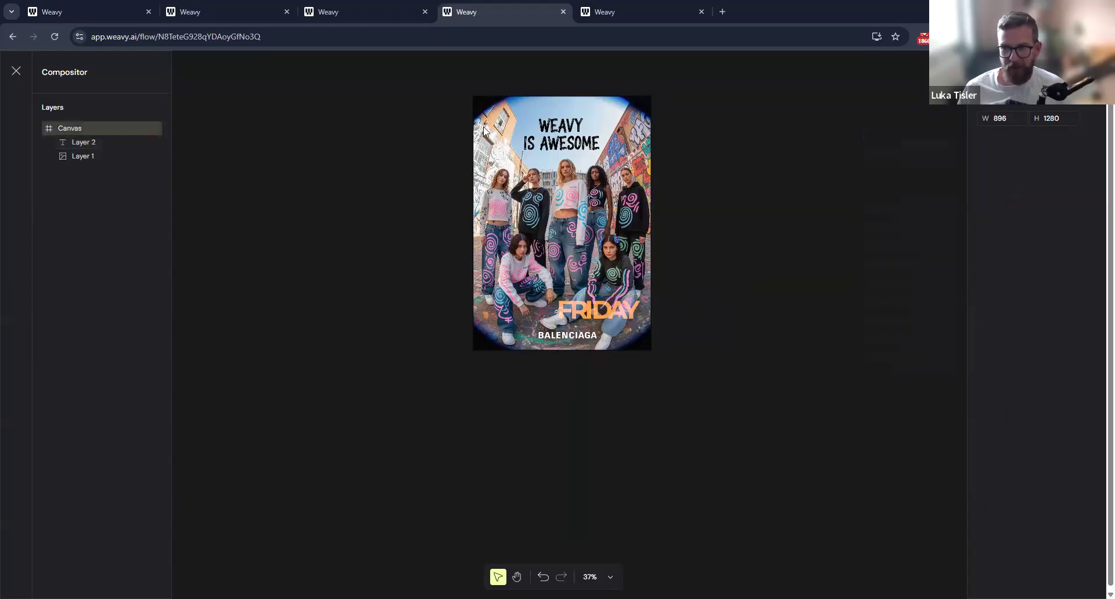
click(16, 71)
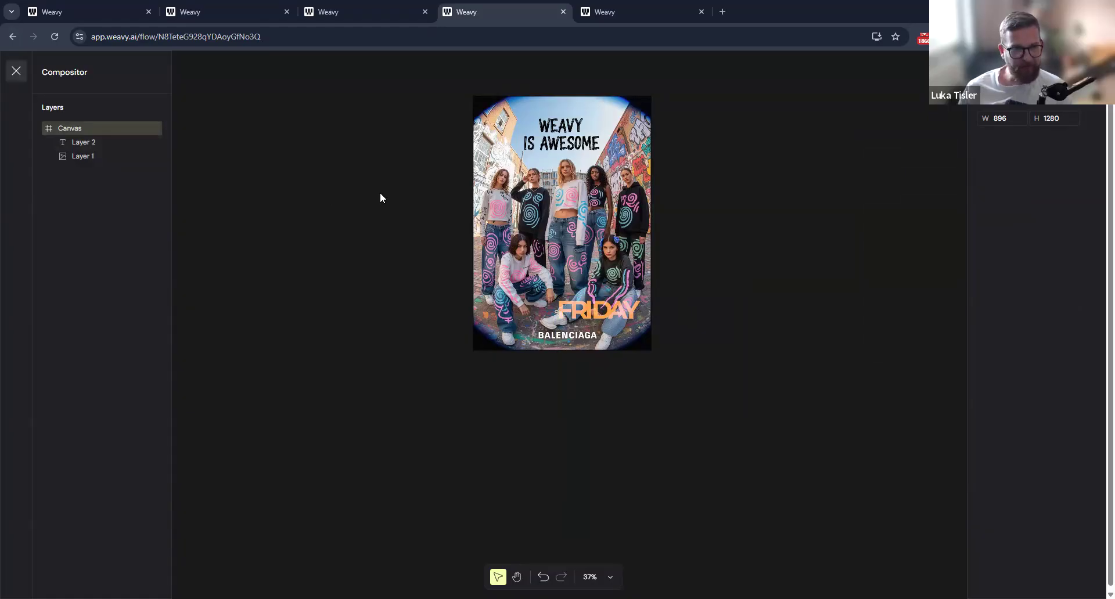
Inspect the updated Compositor image and survey the chain from the source Prompt nodes to the image models and Seedance V1.0.
scroll(828, 392, up, 2)
scroll(828, 392, right, 2)
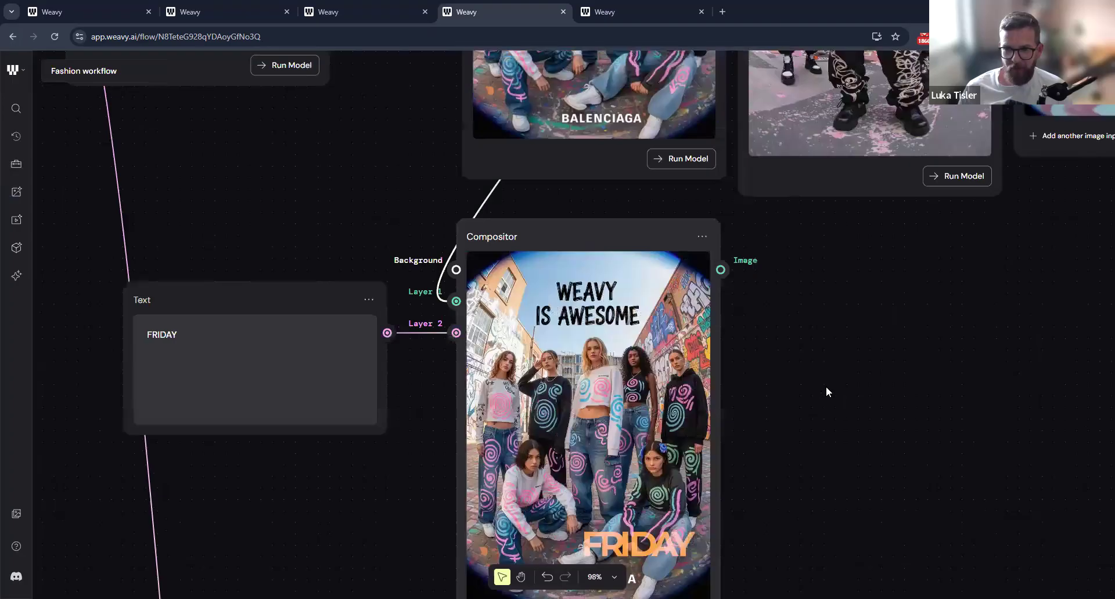
scroll(677, 398, down, 2)
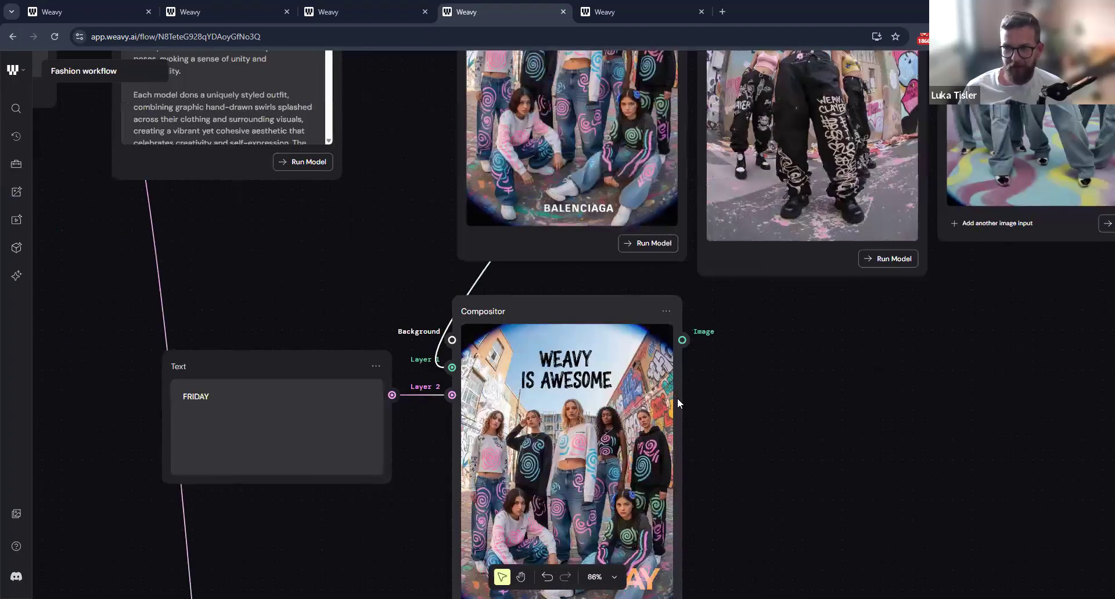
scroll(808, 365, down, 2)
scroll(808, 365, down, 3)
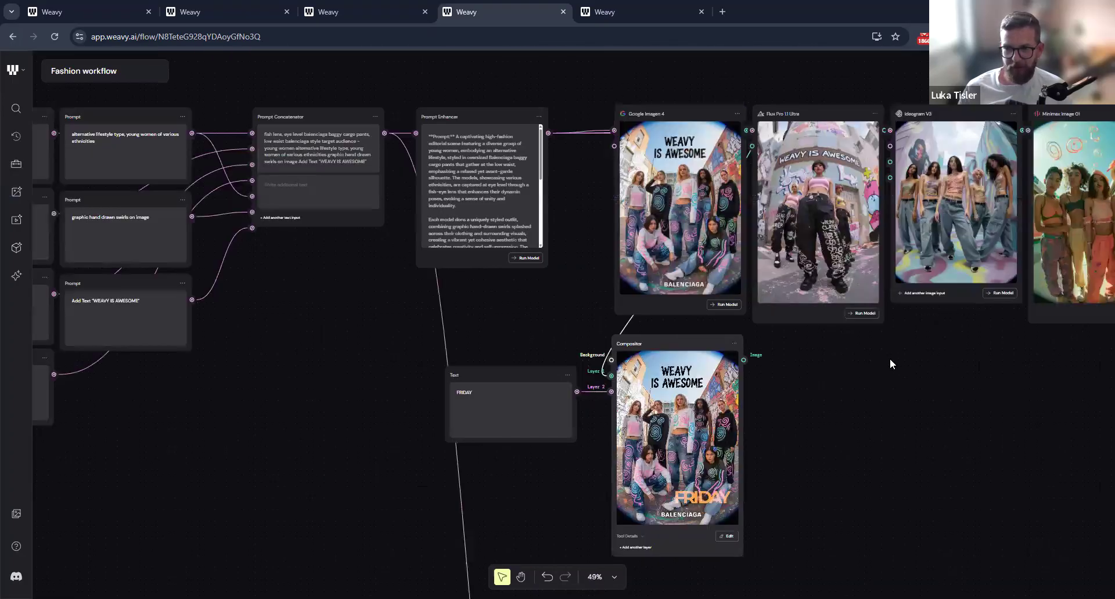
scroll(772, 403, right, 4)
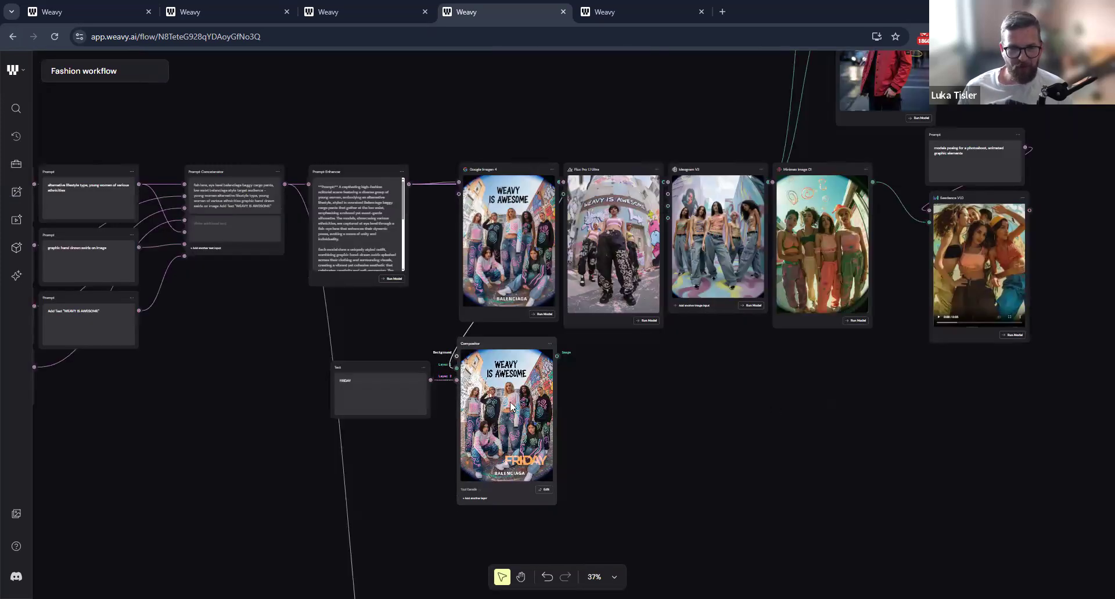
scroll(641, 406, left, 2)
scroll(280, 382, left, 2)
scroll(94, 363, right, 1)
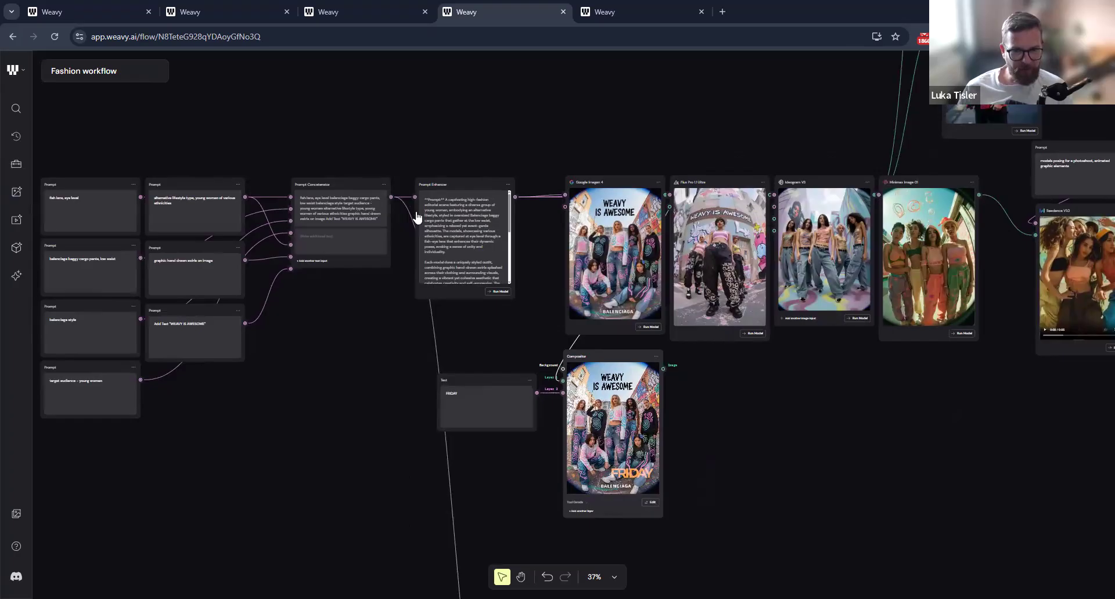
Show the Prompt Enhancer's model settings and instructions, and review the source Prompt nodes feeding the Prompt Concatenator.
click(456, 183)
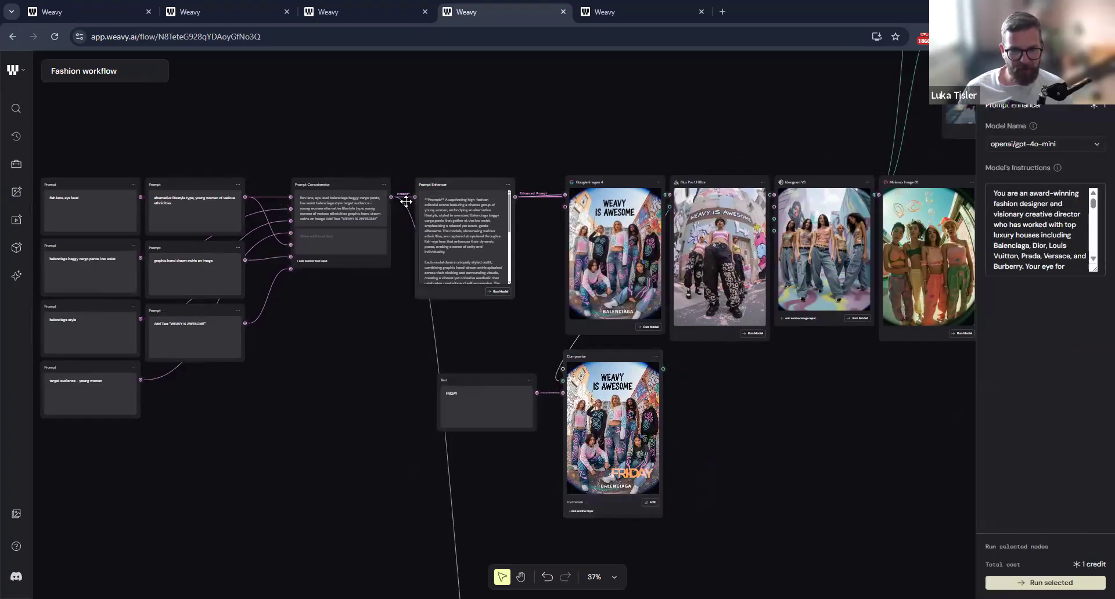
scroll(650, 387, up, 2)
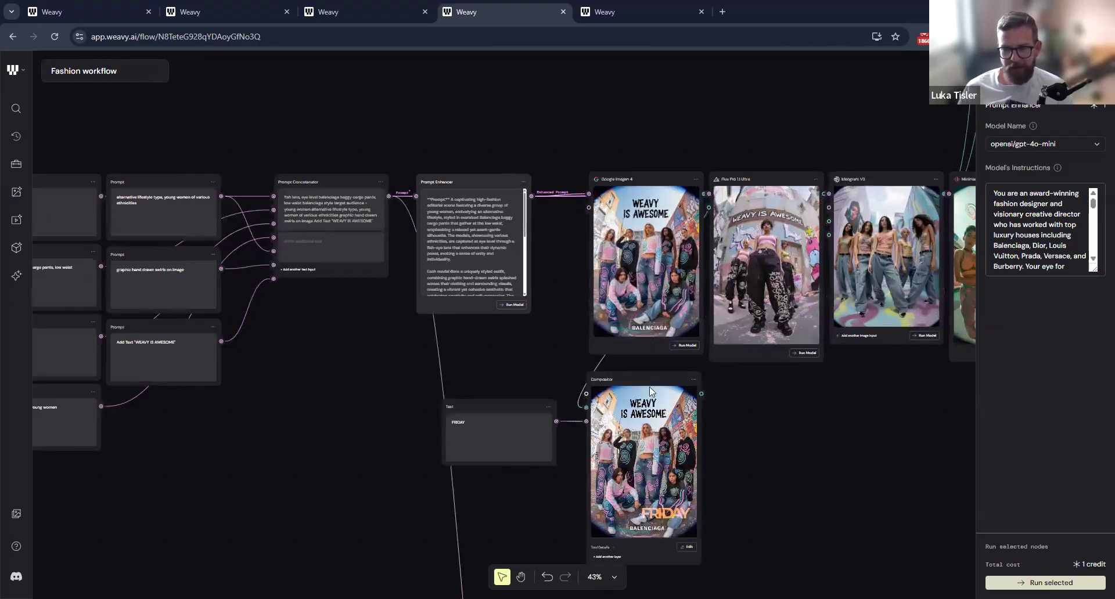
scroll(742, 388, up, 3)
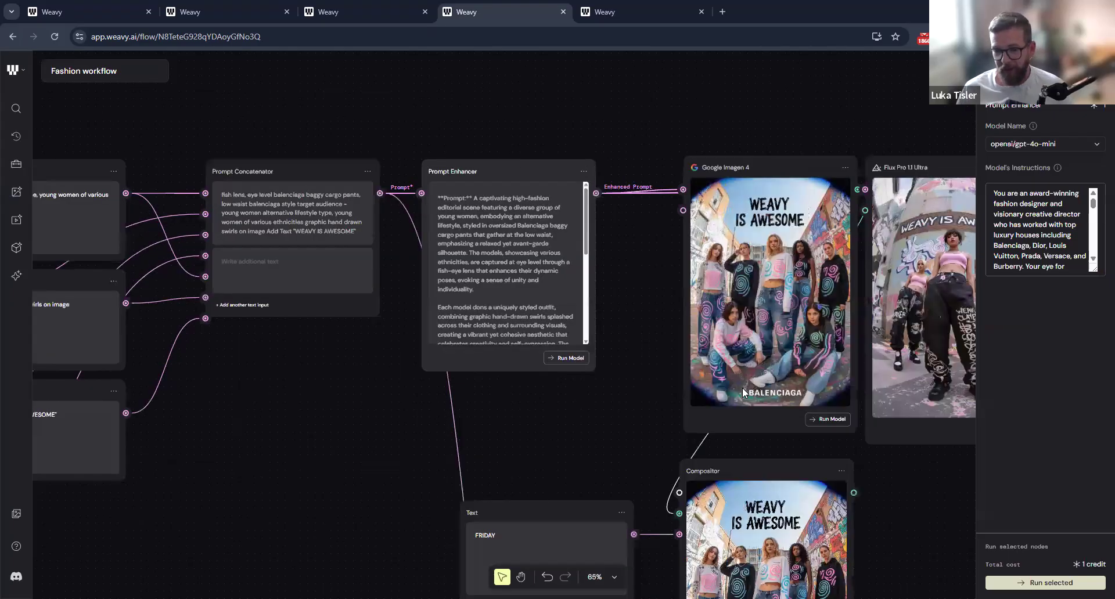
scroll(401, 209, up, 1)
drag(408, 264, 876, 221)
drag(269, 165, 529, 189)
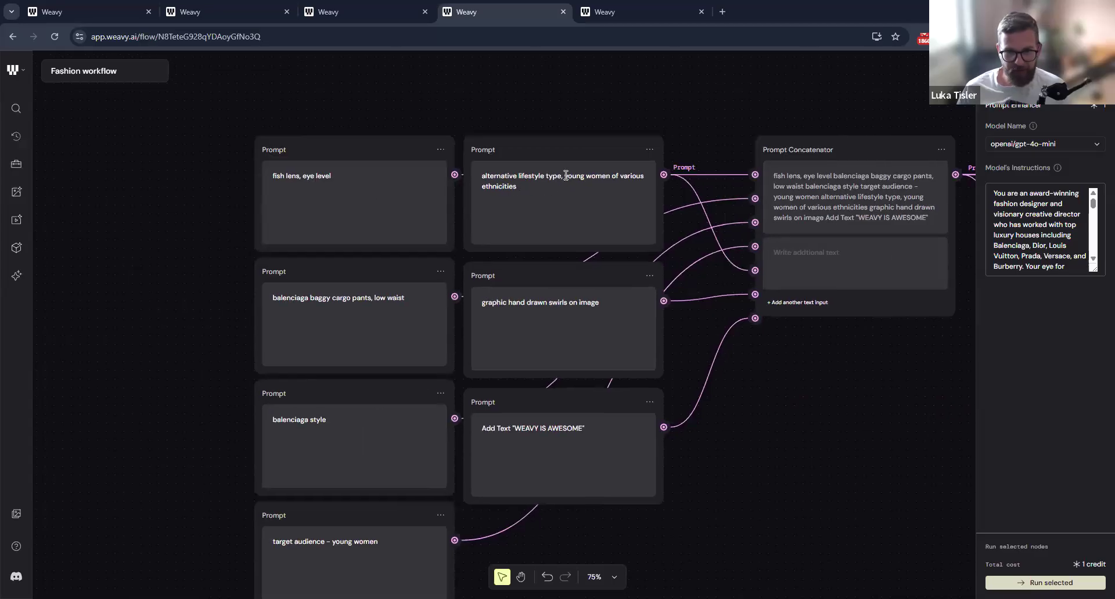
Change "women" to "men" in the alternative lifestyle Prompt node so it reads "young men of various ethnicities".
drag(588, 175, 611, 176)
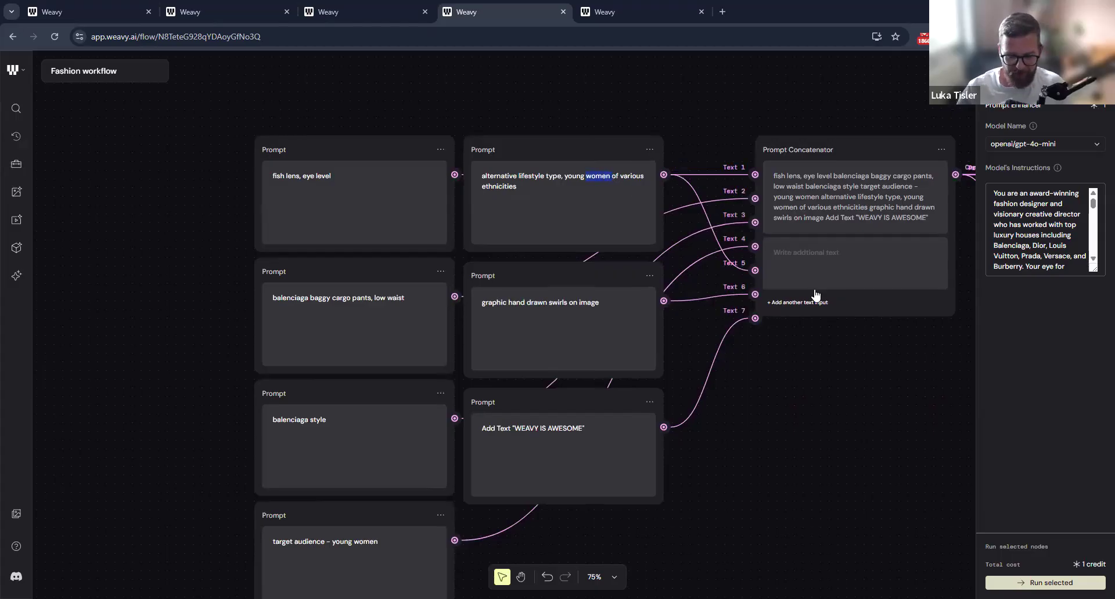
text(men)
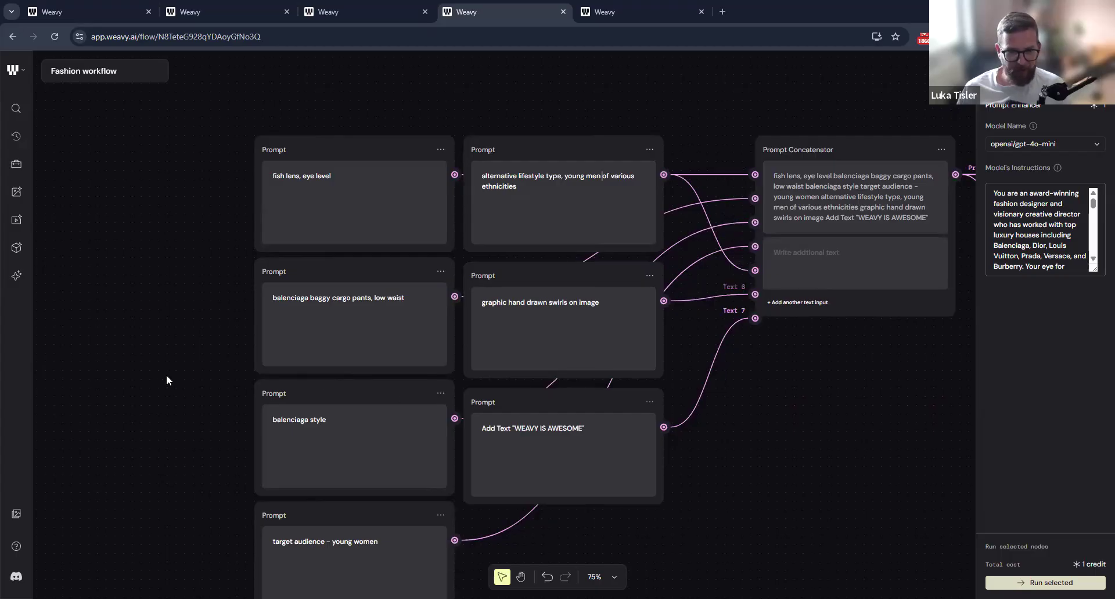
Rewrite the clothing Prompt node about baggy cargo pants as "balenciaga leather jacket", without the low waist detail.
scroll(174, 348, down, 2)
scroll(290, 290, down, 3)
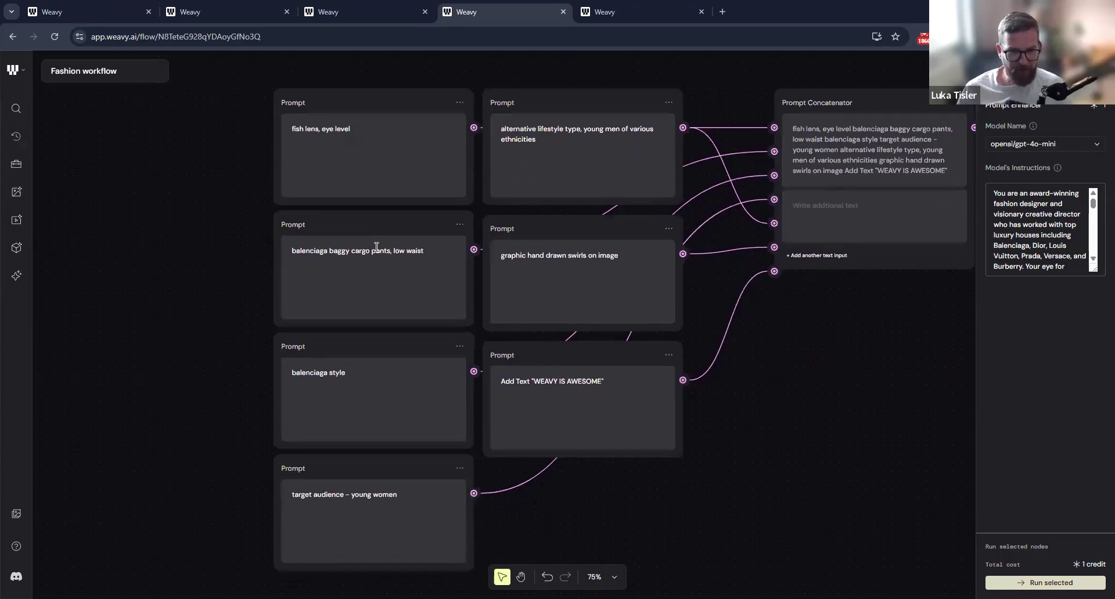
drag(390, 243, 333, 243)
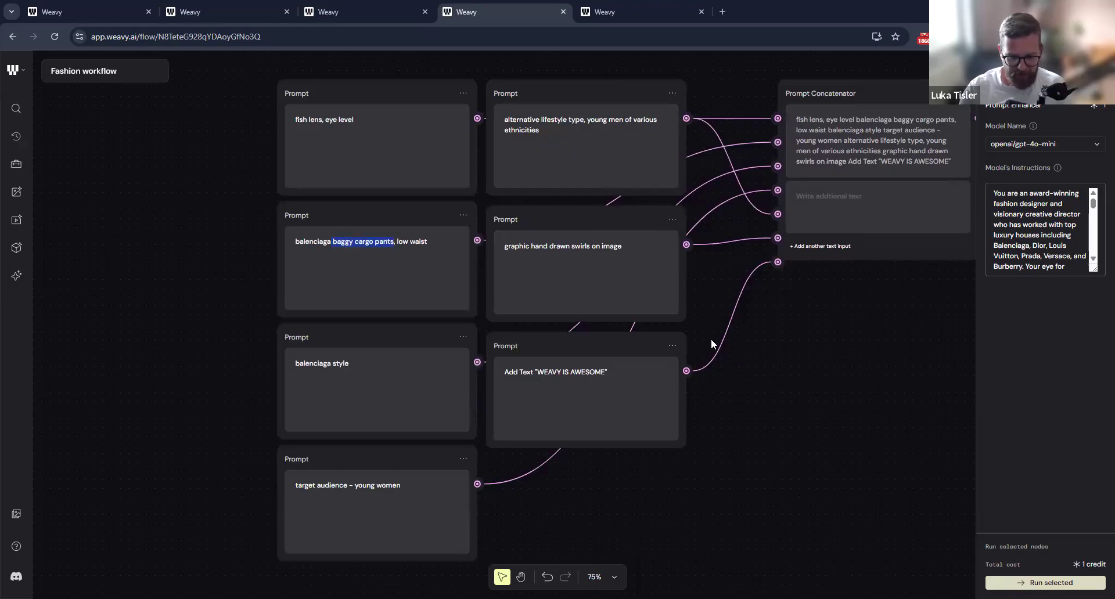
text(le)
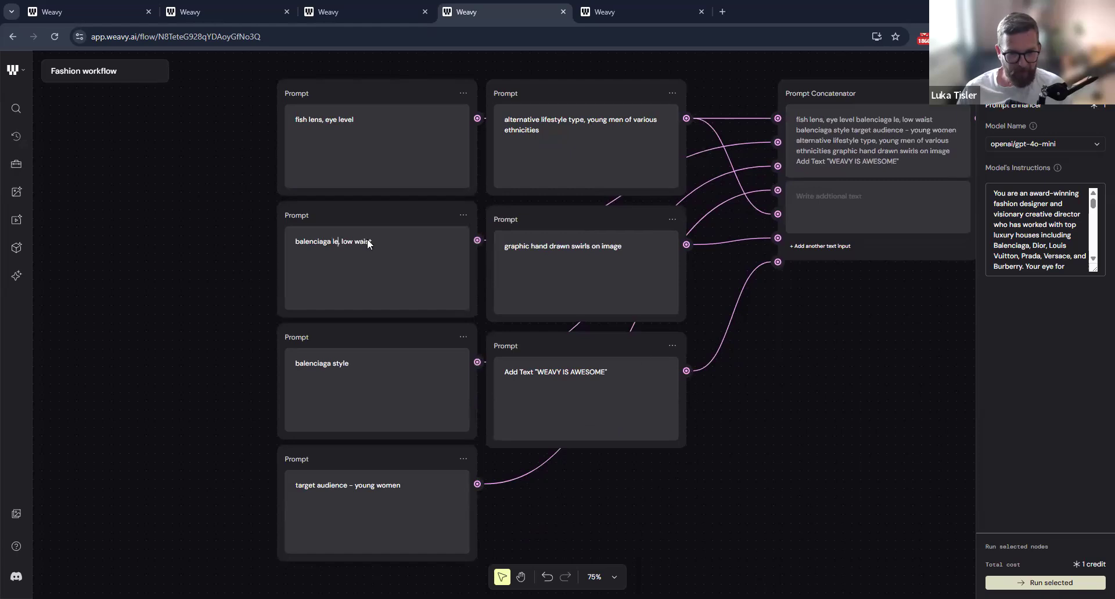
text(ather jacket)
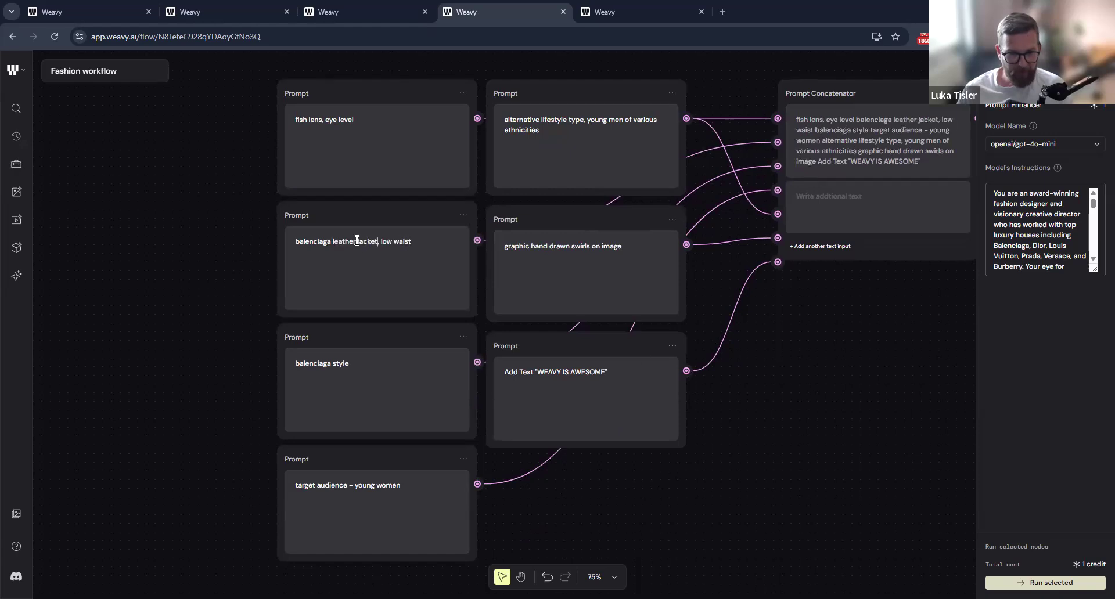
drag(378, 241, 423, 241)
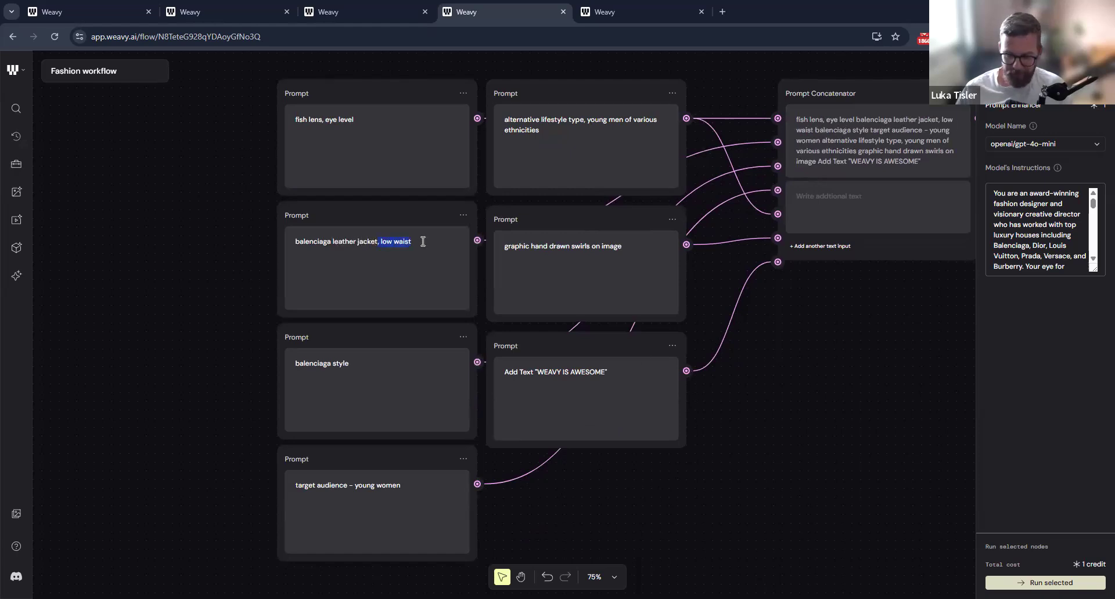
key(BackSpace)
key(BackSpace)
Change the style Prompt node to read "vivian westwood style".
click(331, 363)
drag(265, 369, 289, 363)
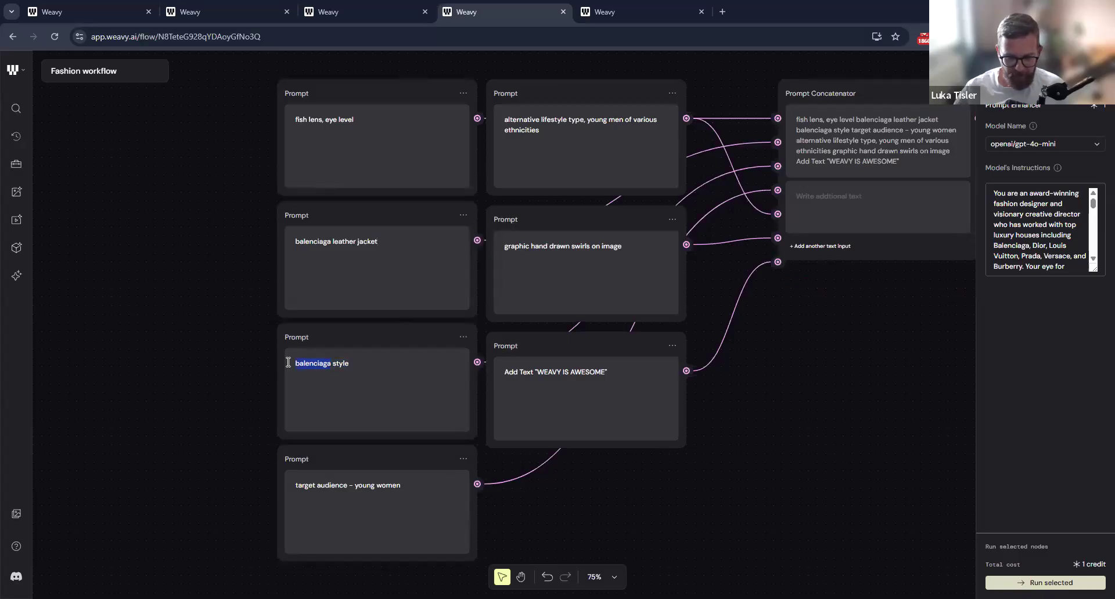
text(vivi)
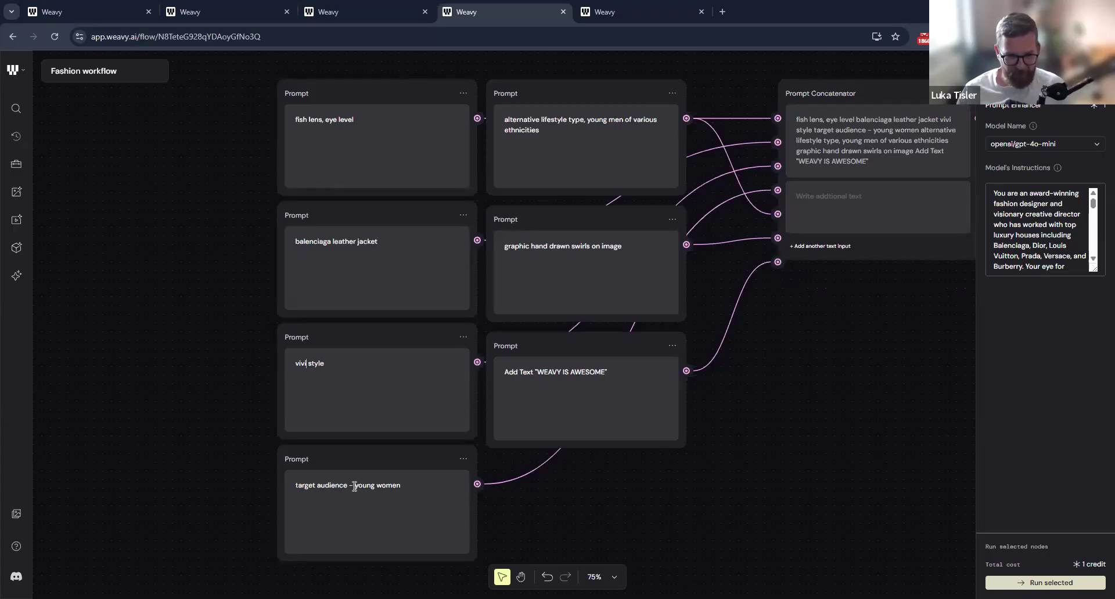
text(an westwood)
Set the target audience Prompt node to "target audience - young men".
drag(355, 487, 405, 487)
key(BackSpace)
text(you)
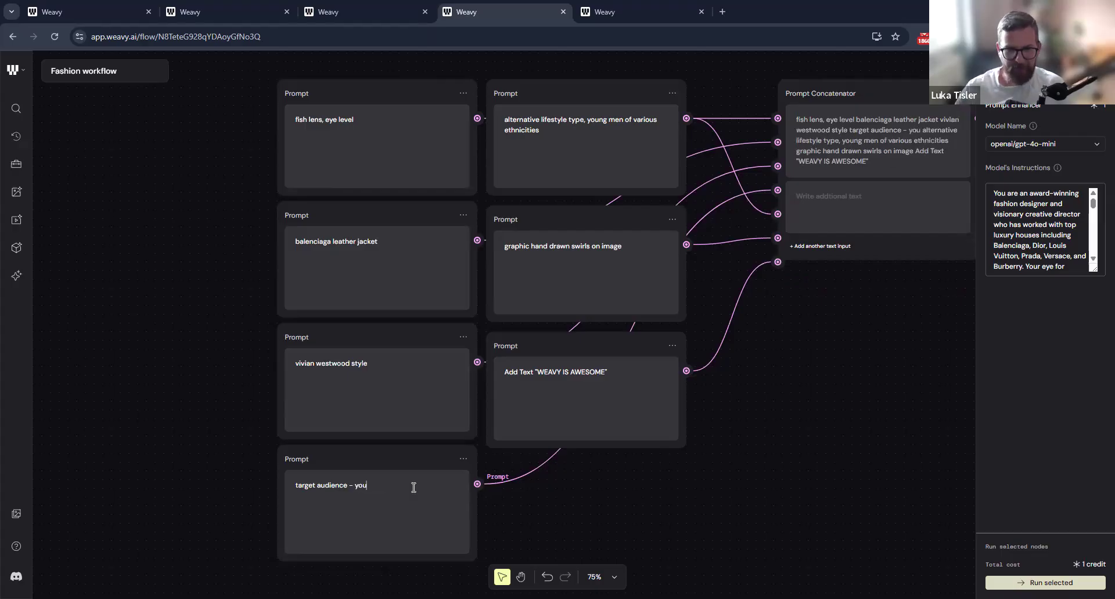
text(ng men)
click(819, 402)
Select the Prompt Enhancer, the four image model nodes and Seedance V1.0 together and run the selected nodes.
scroll(499, 403, right, 5)
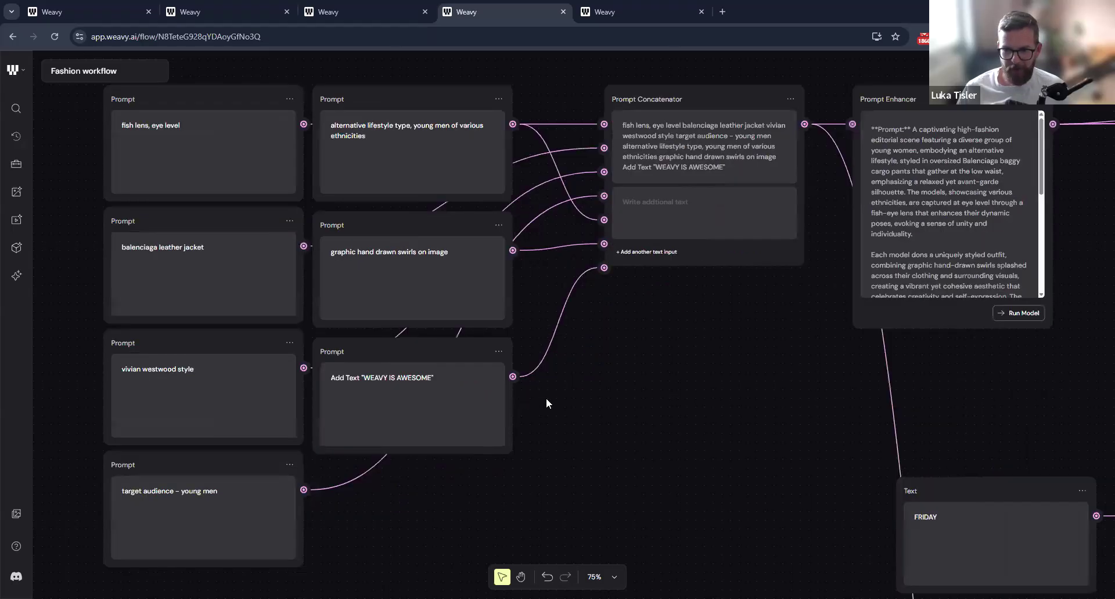
scroll(546, 402, right, 5)
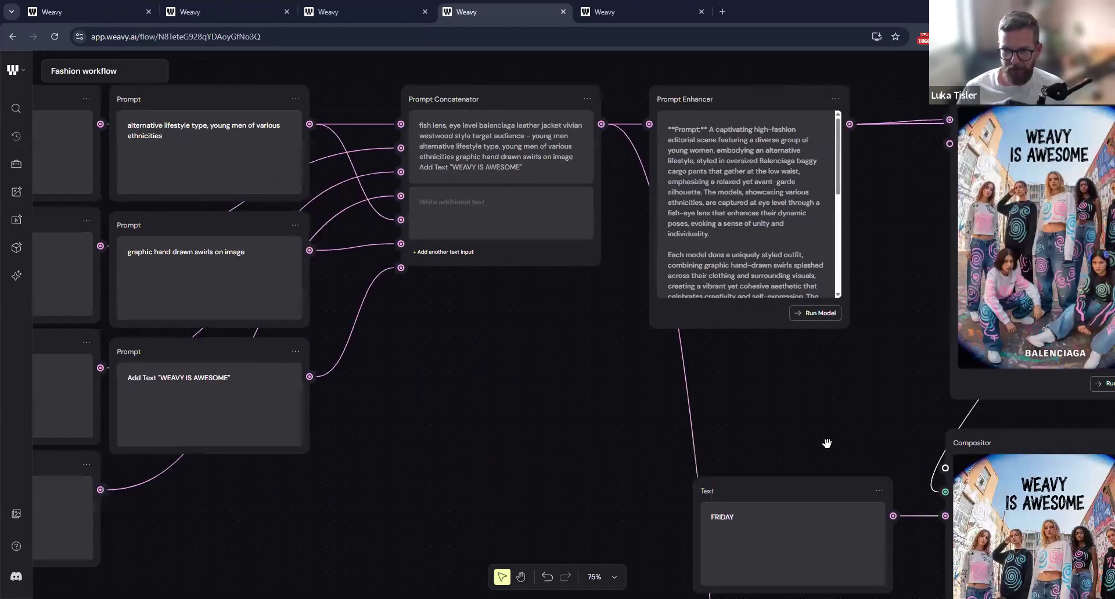
scroll(518, 402, down, 3)
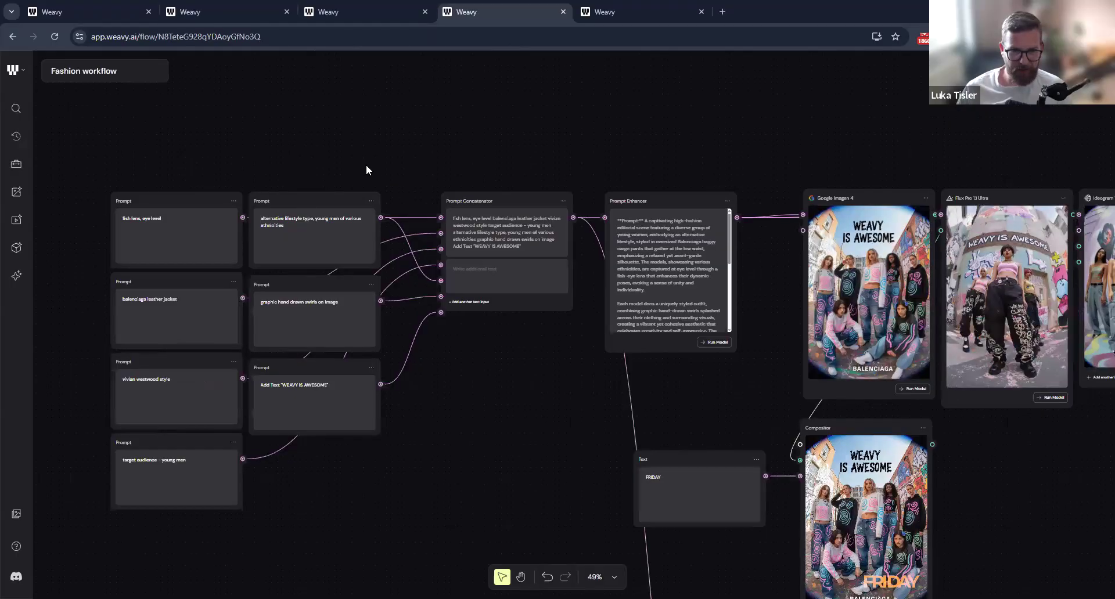
scroll(368, 169, down, 2)
drag(378, 175, 744, 396)
click(873, 426)
drag(873, 426, 739, 430)
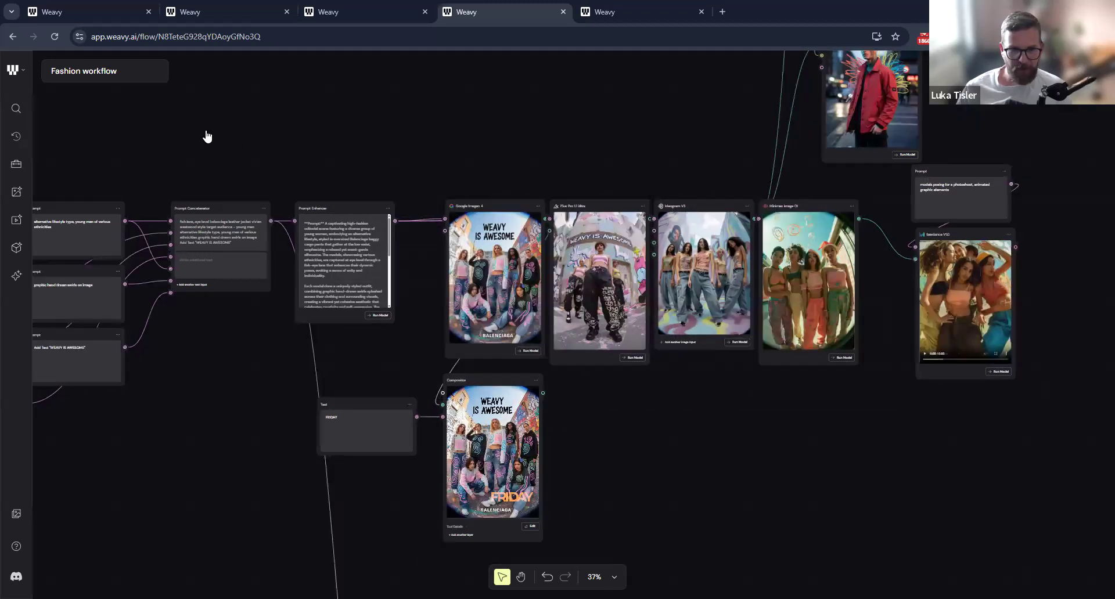
drag(240, 186, 944, 365)
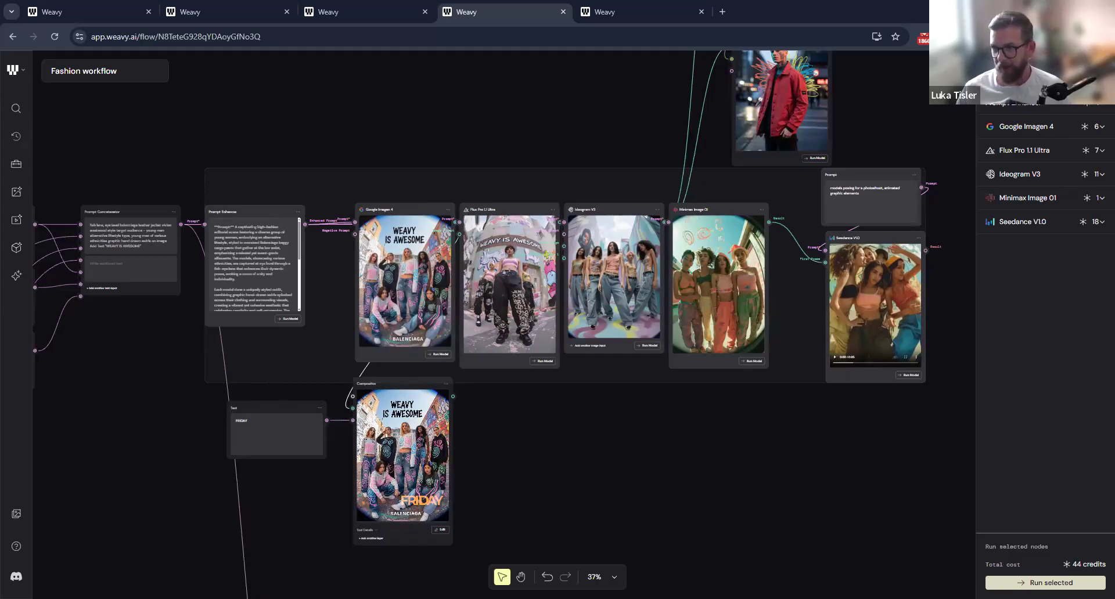
click(1051, 582)
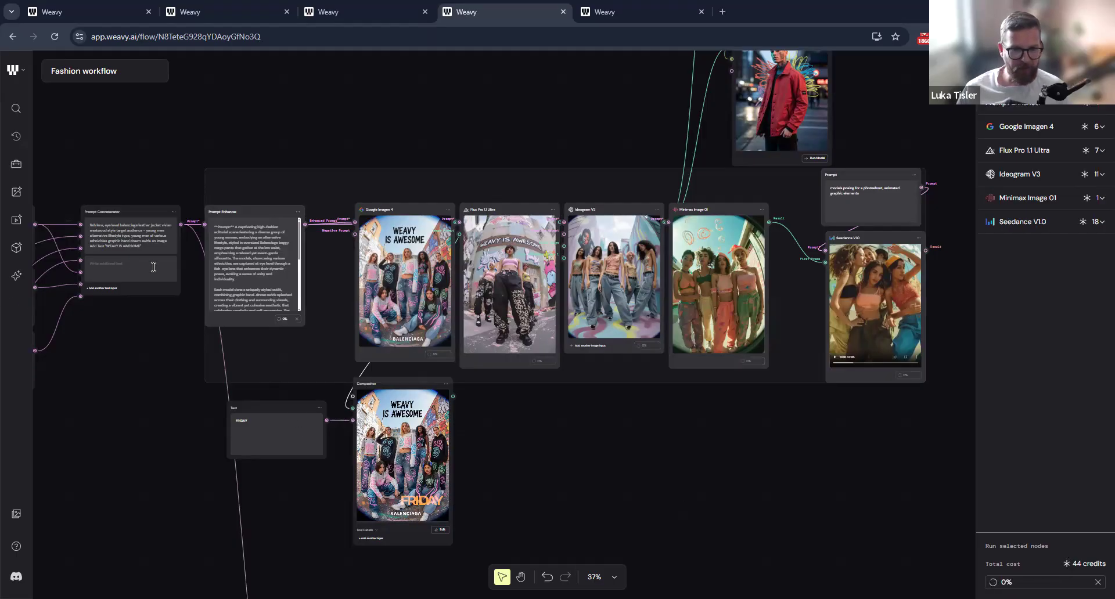
Review the Prompt Enhancer's rewritten prompt and follow the image model chain up to the SD3 Inpaint and Mask by Text branch.
scroll(154, 267, up, 4)
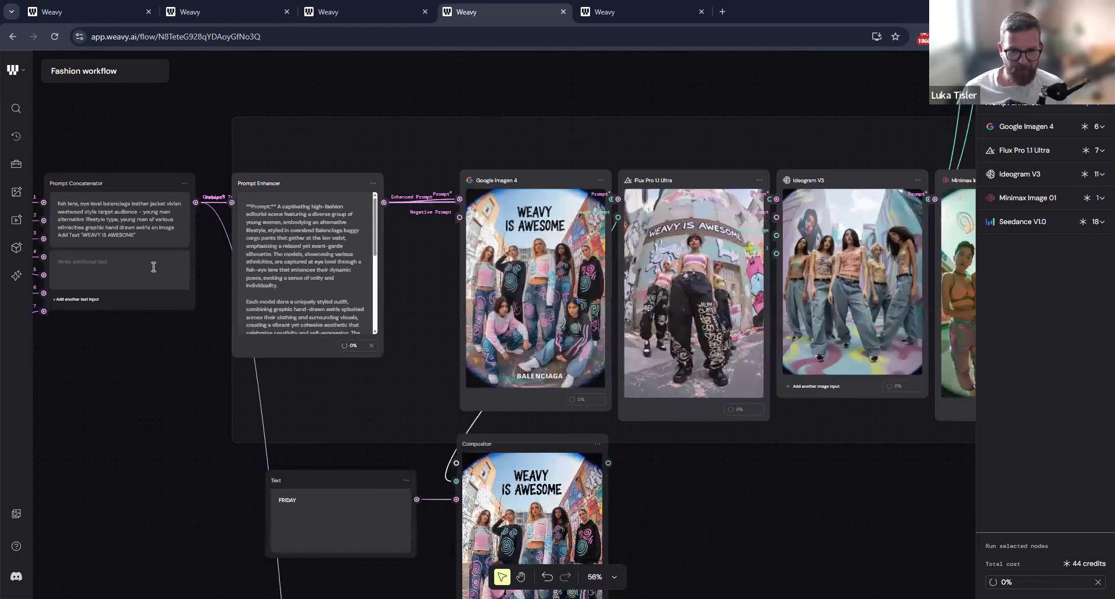
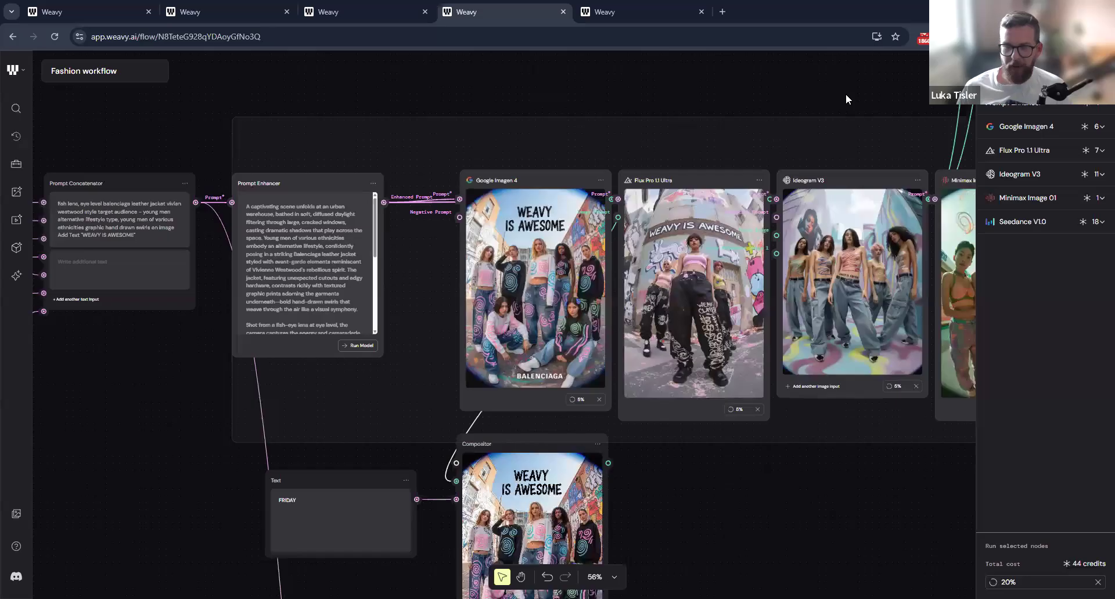
scroll(540, 256, right, 10)
scroll(540, 256, up, 6)
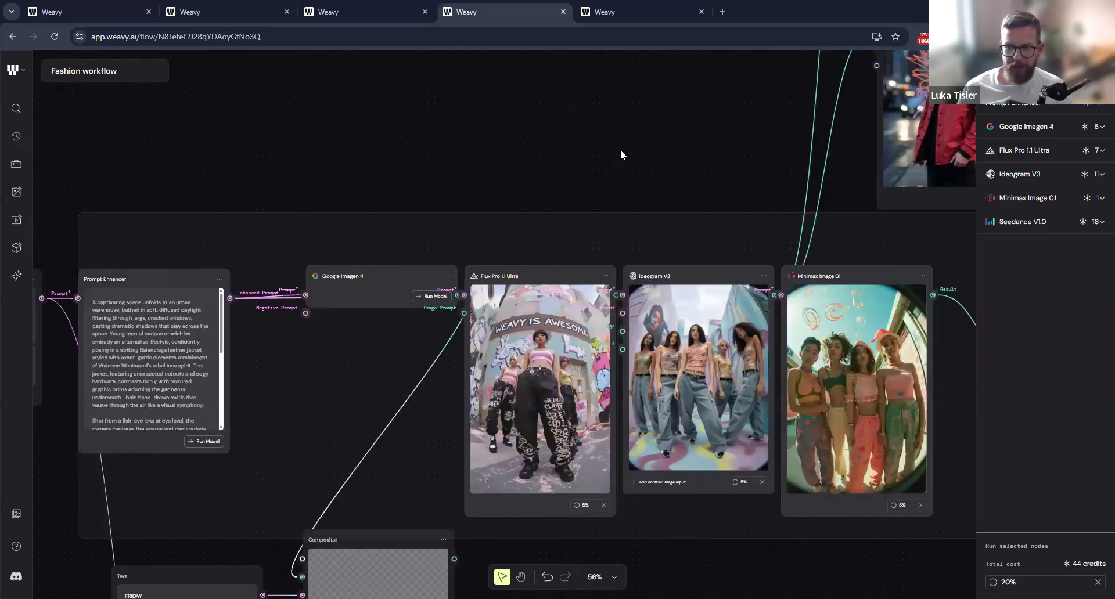
scroll(653, 207, right, 4)
scroll(652, 207, up, 3)
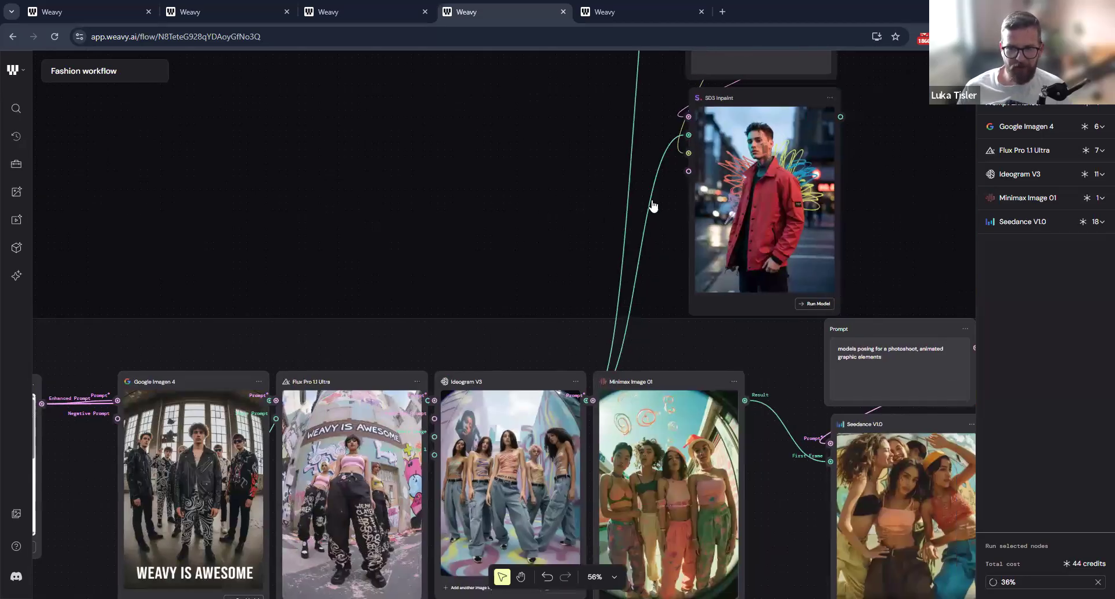
scroll(732, 336, right, 5)
scroll(731, 336, up, 4)
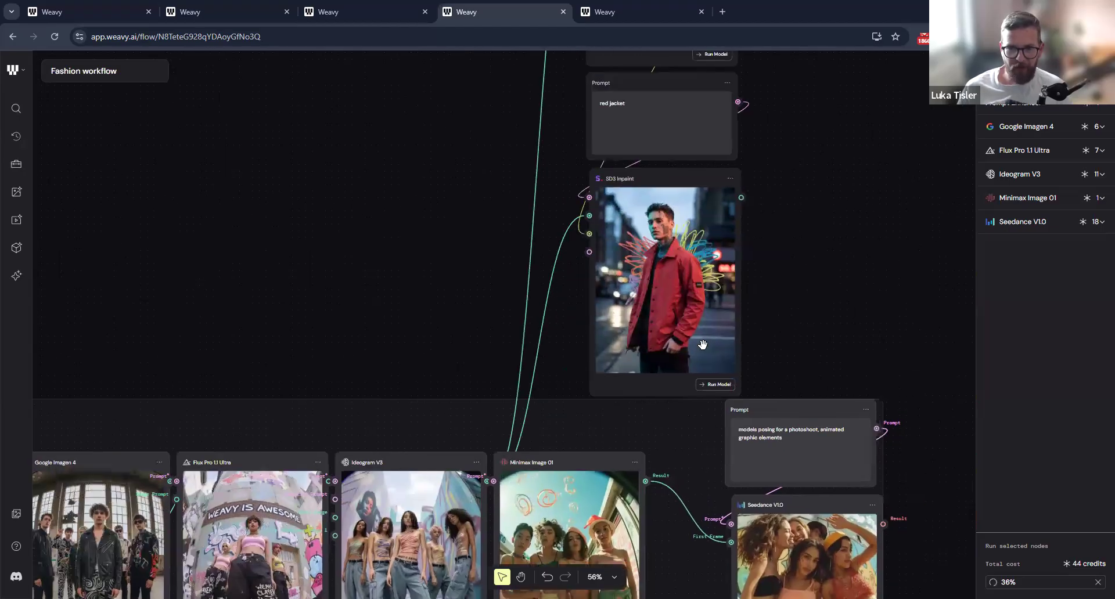
scroll(812, 230, up, 20)
scroll(811, 230, right, 4)
scroll(831, 151, down, 5)
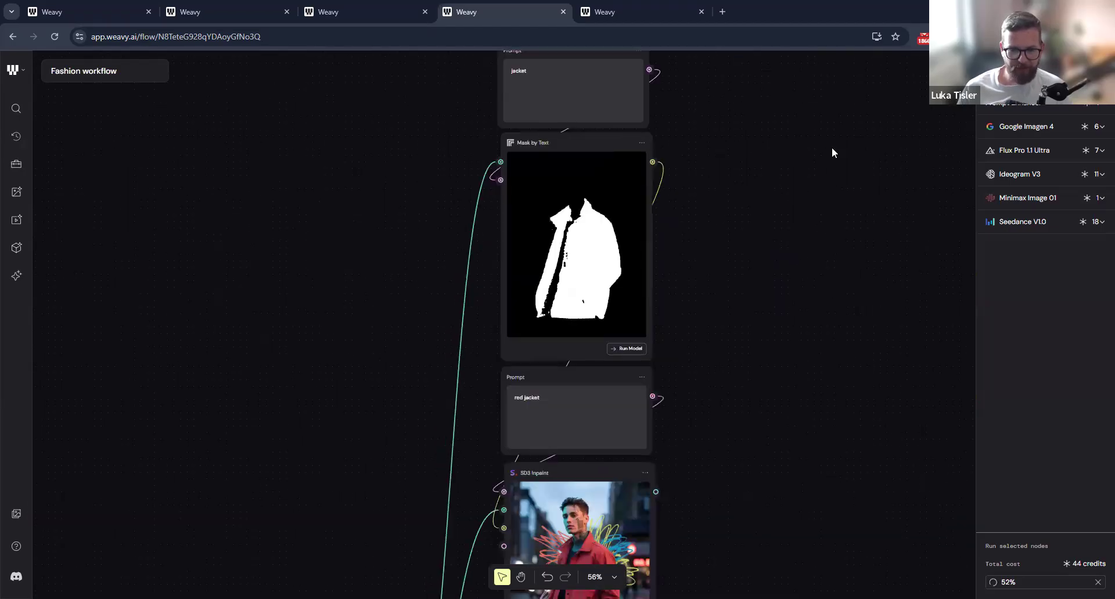
scroll(697, 244, down, 9)
scroll(697, 244, left, 2)
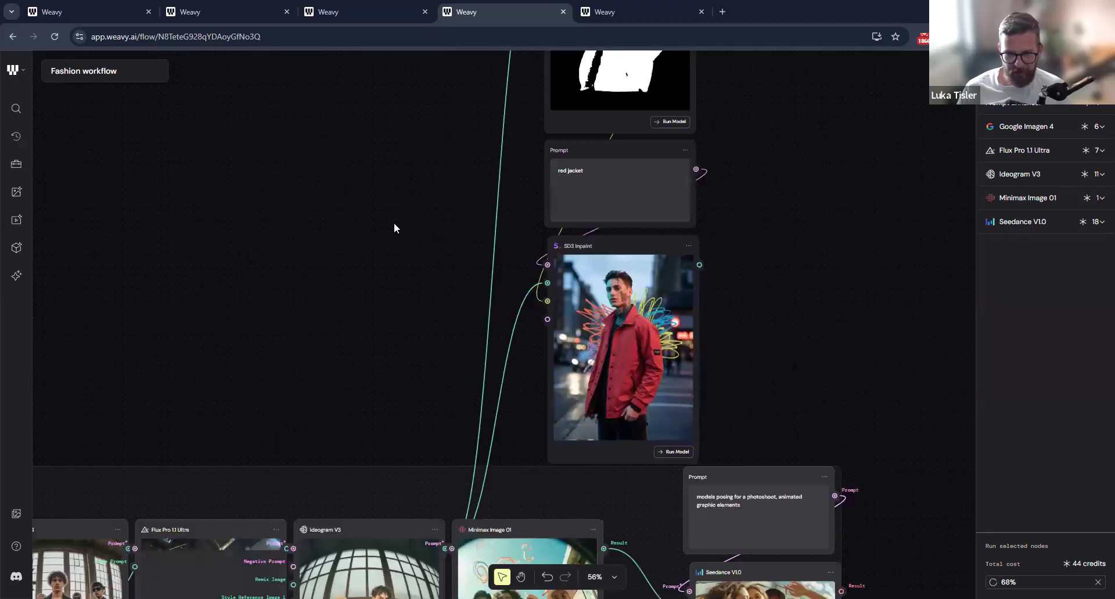
Examine the new images in the Google Imagen 4, Flux Pro 1.1 Ultra and Ideogram V3 nodes.
scroll(394, 229, down, 5)
scroll(393, 229, left, 1)
scroll(627, 199, down, 2)
scroll(603, 274, down, 4)
scroll(603, 275, left, 1)
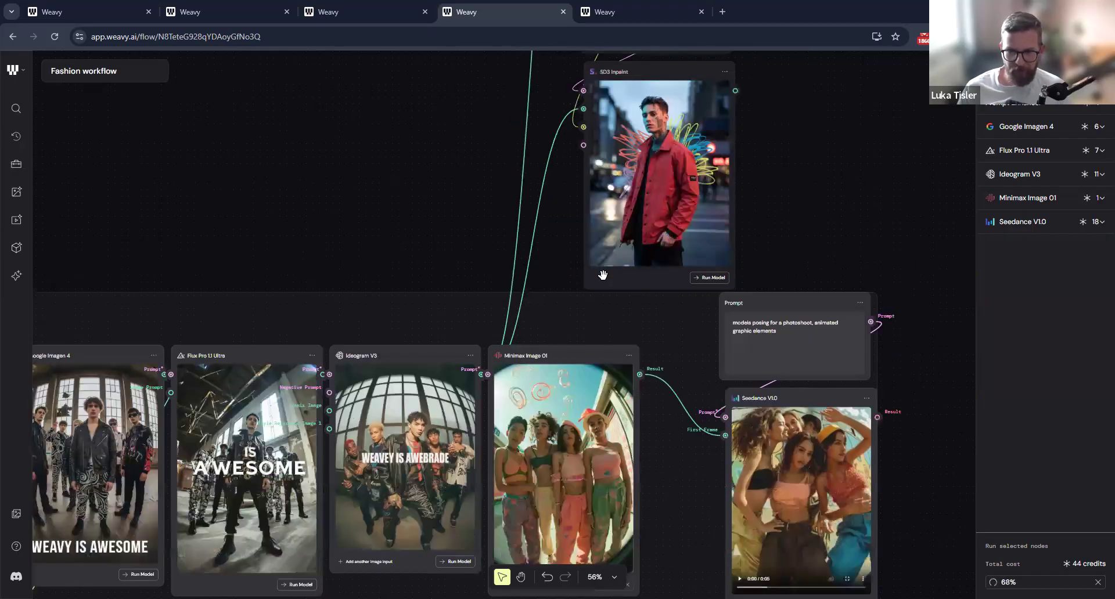
scroll(603, 275, left, 9)
scroll(906, 234, up, 2)
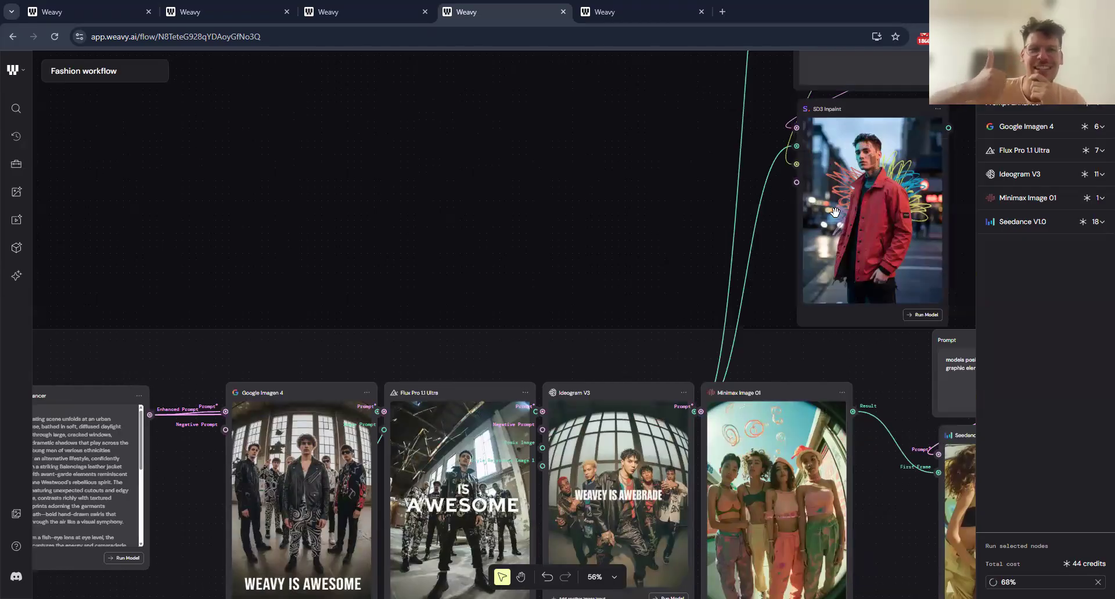
Examine the jacket masking and red jacket inpainting branch again, and survey the image models and Compositor with the nodes deselected.
scroll(836, 214, up, 2)
scroll(836, 214, right, 2)
scroll(836, 214, up, 4)
scroll(836, 214, right, 5)
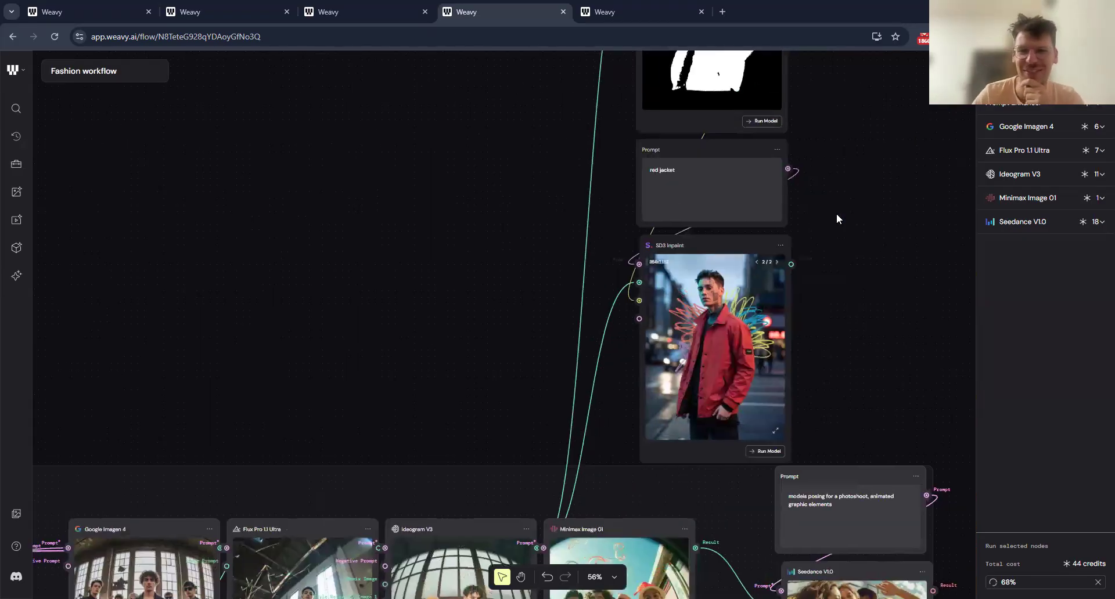
scroll(836, 218, up, 6)
scroll(836, 218, right, 3)
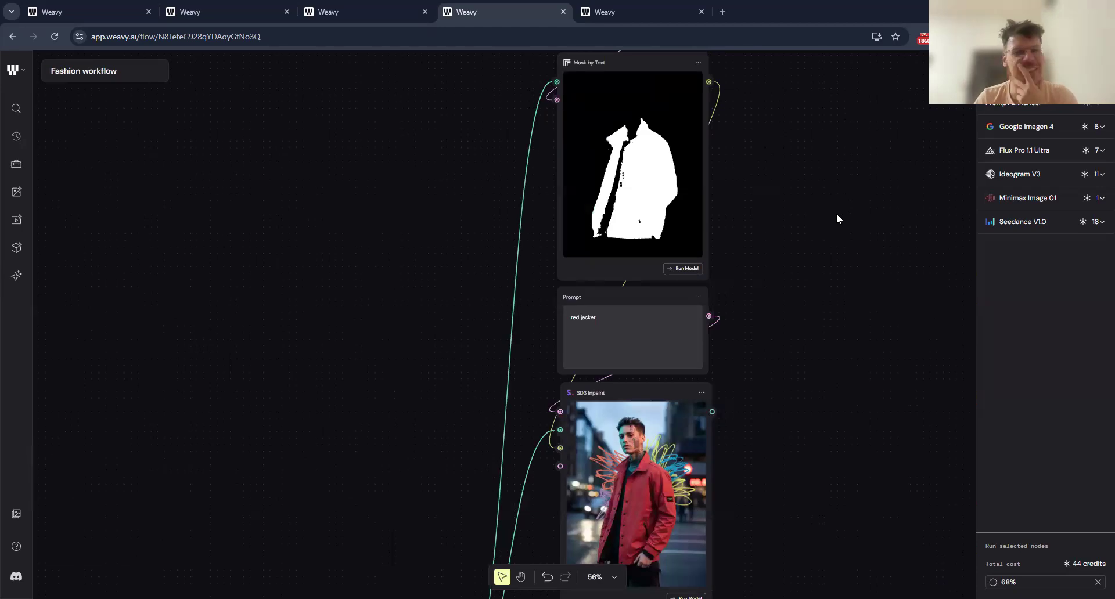
scroll(836, 219, down, 2)
scroll(837, 218, down, 2)
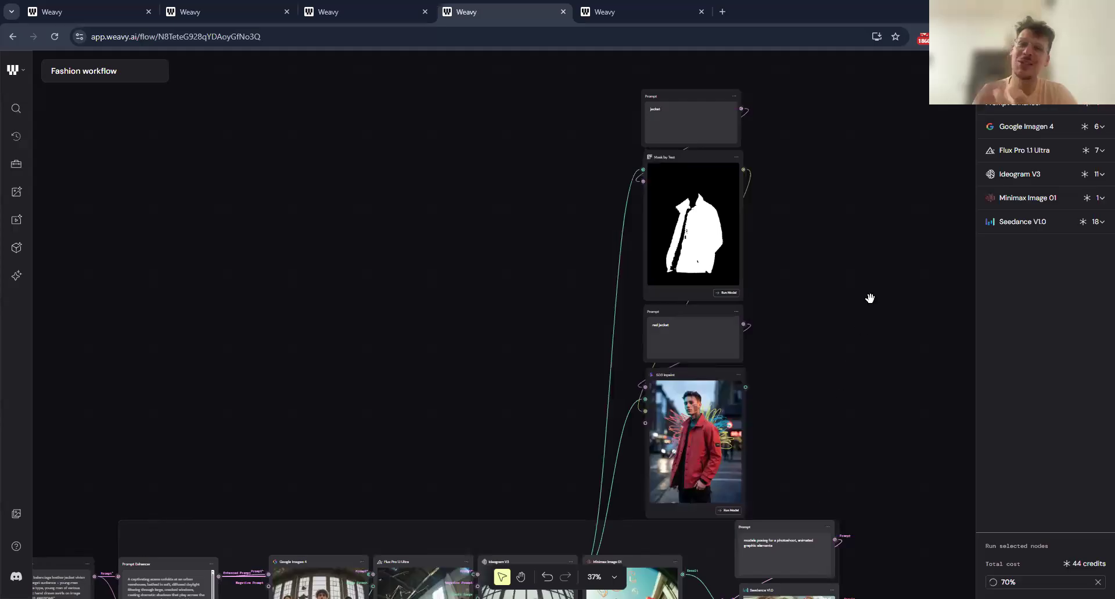
scroll(773, 352, down, 2)
scroll(772, 355, down, 6)
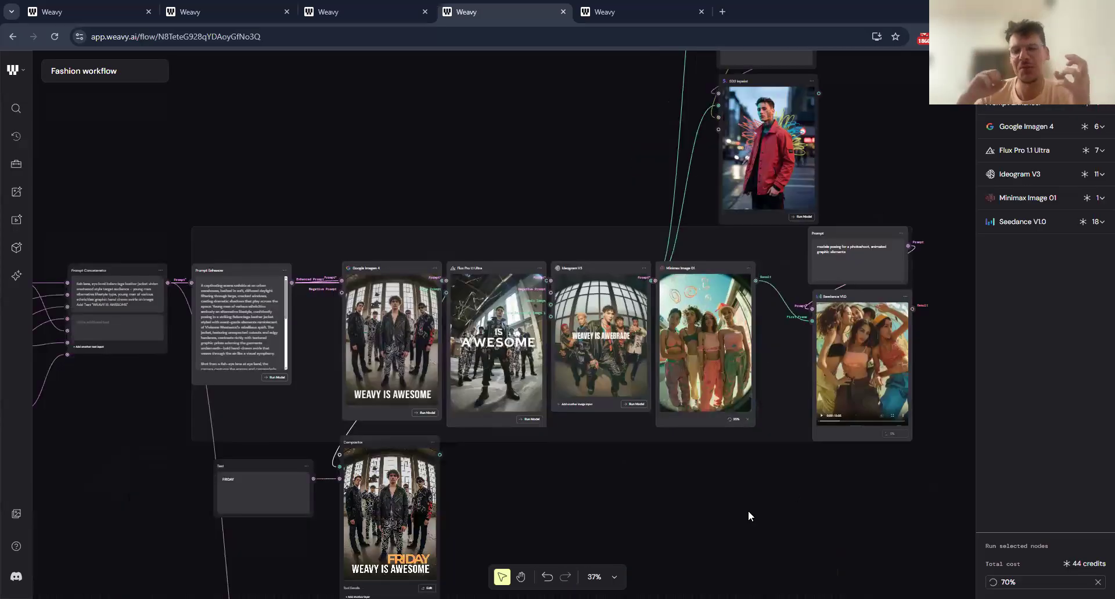
click(730, 482)
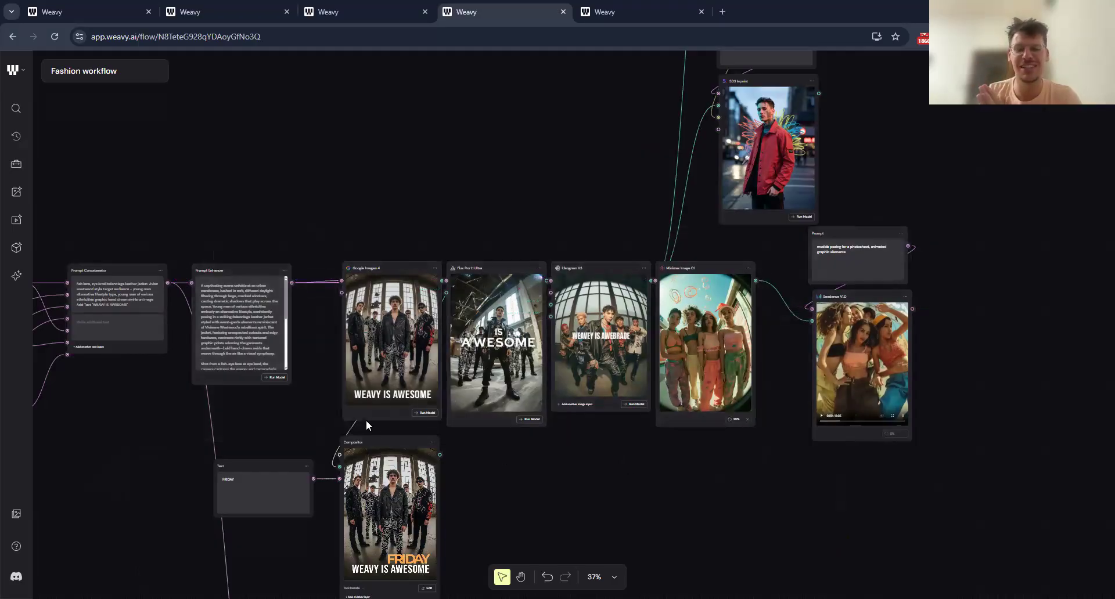
Review the generated fashion images, the Compositor output and the red jacket inpainting chain in the Fashion workflow.
scroll(347, 360, up, 2)
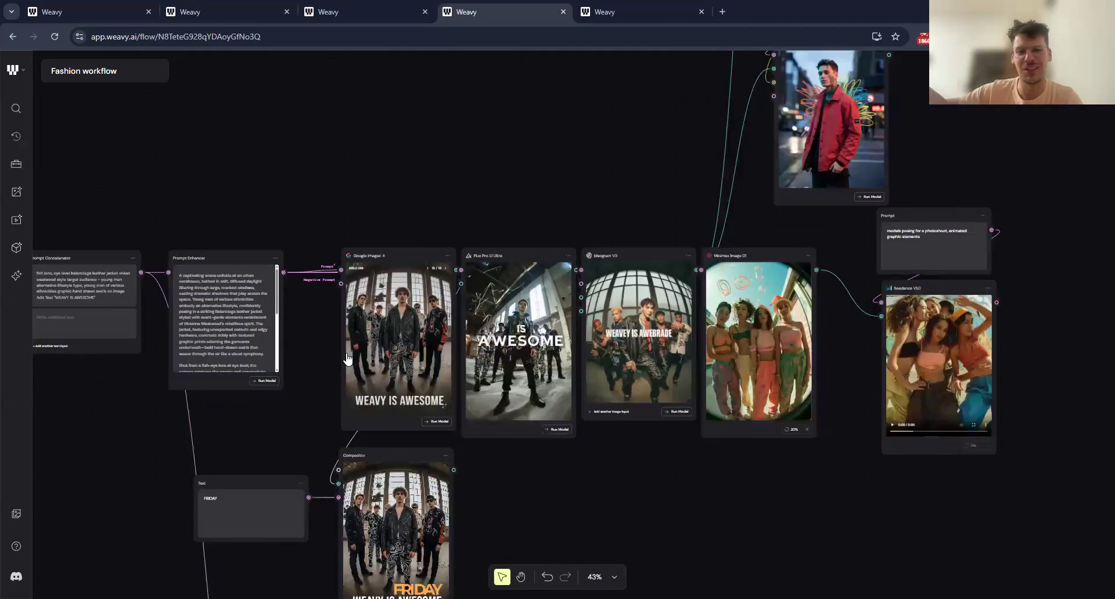
scroll(347, 359, up, 5)
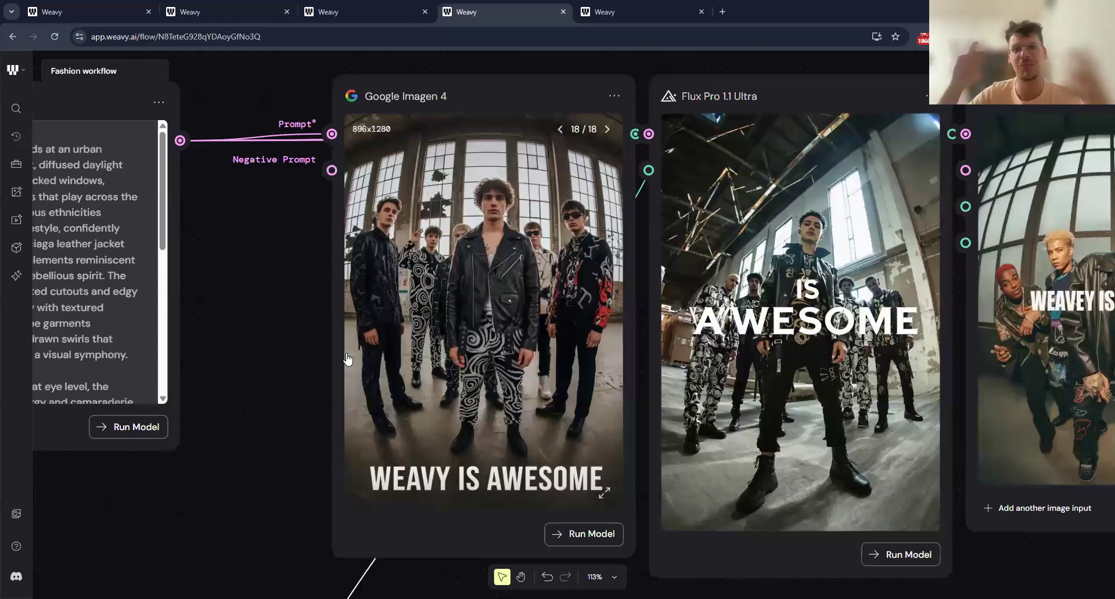
scroll(347, 359, down, 3)
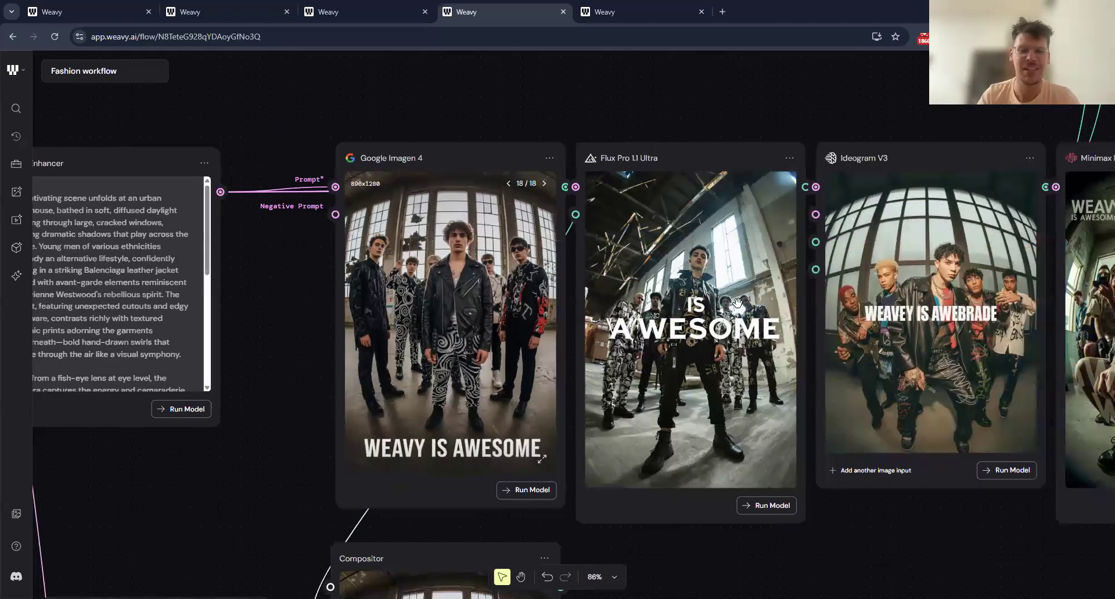
scroll(738, 319, down, 2)
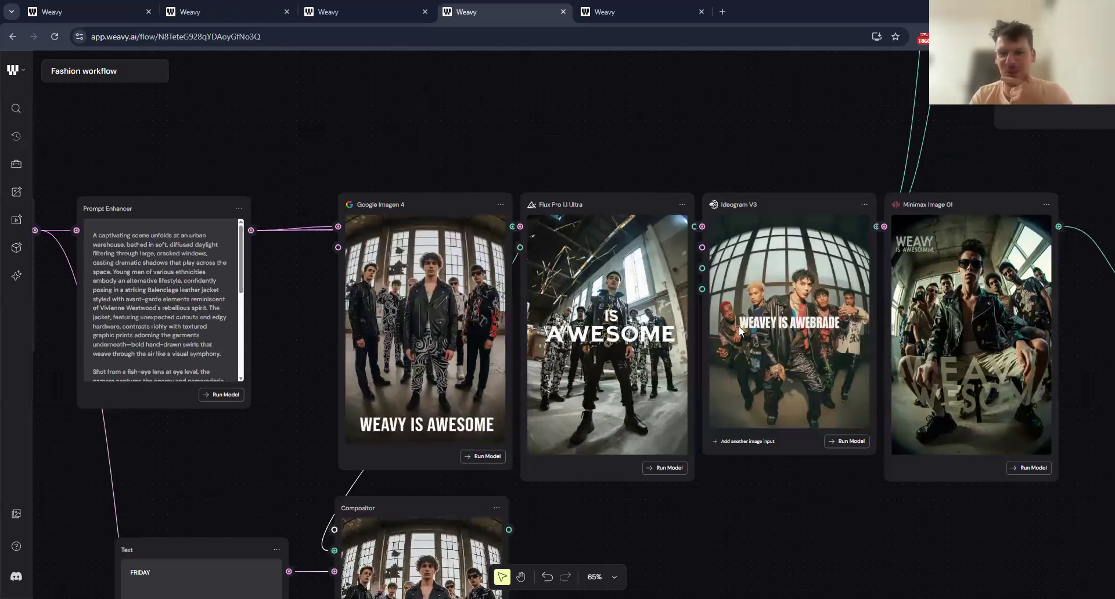
scroll(740, 329, down, 5)
scroll(740, 328, left, 2)
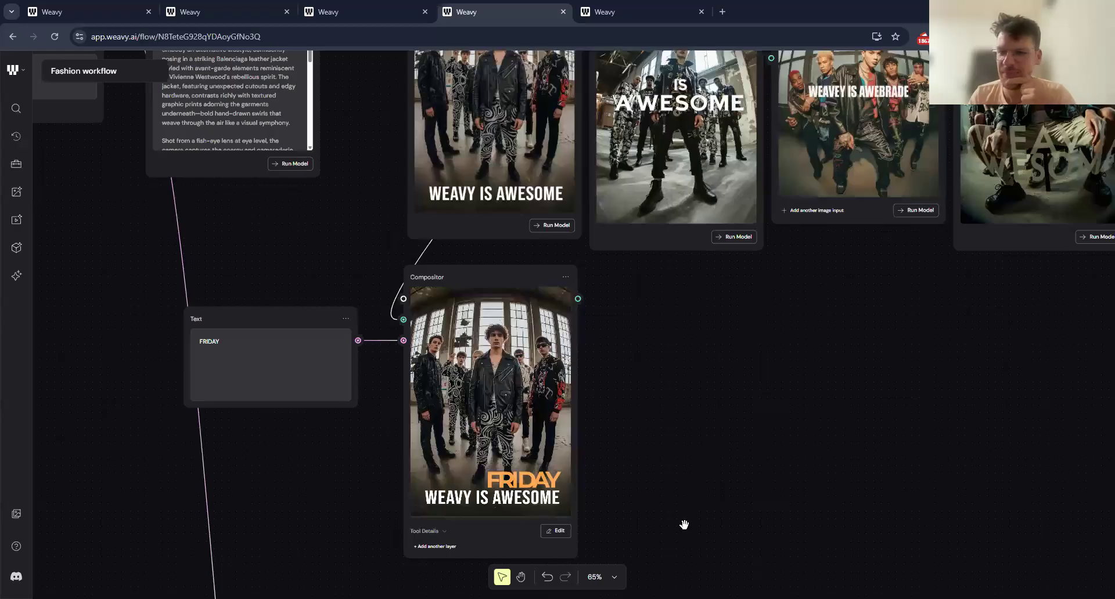
scroll(669, 403, up, 3)
scroll(669, 402, right, 1)
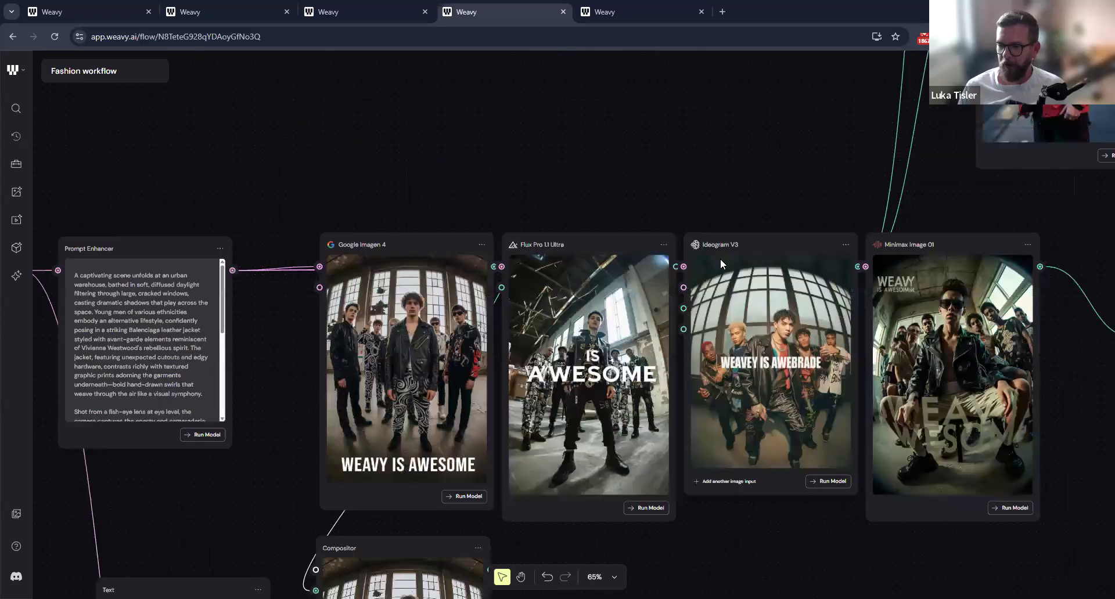
scroll(905, 343, up, 10)
scroll(906, 342, right, 8)
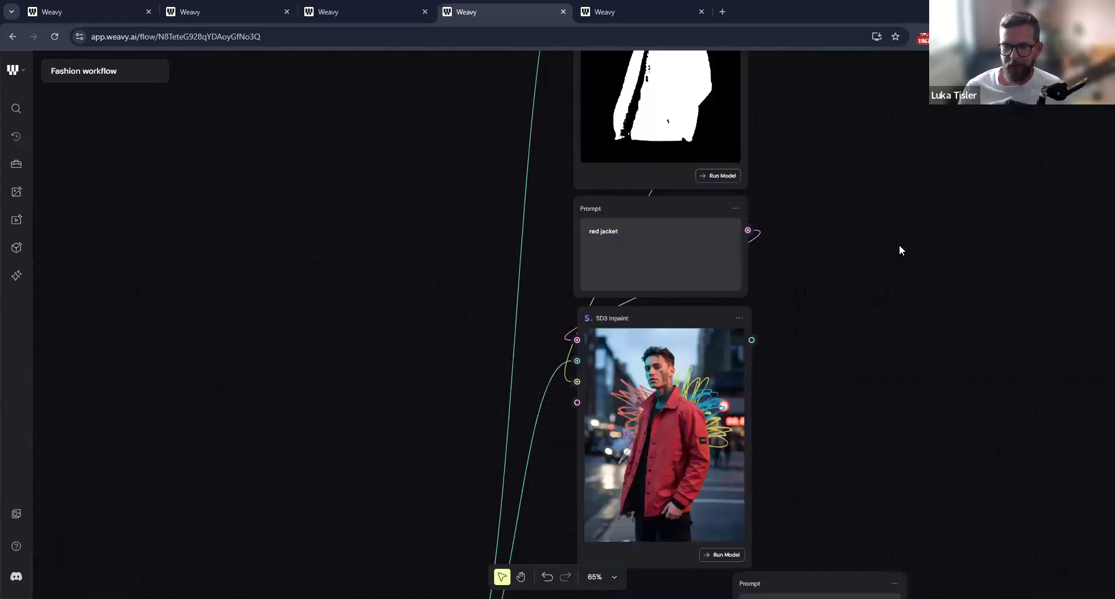
Delete the jacket inpainting chain: both Prompt nodes, the Mask by Text node and the SD3 Inpaint node.
scroll(871, 306, down, 3)
scroll(844, 137, down, 2)
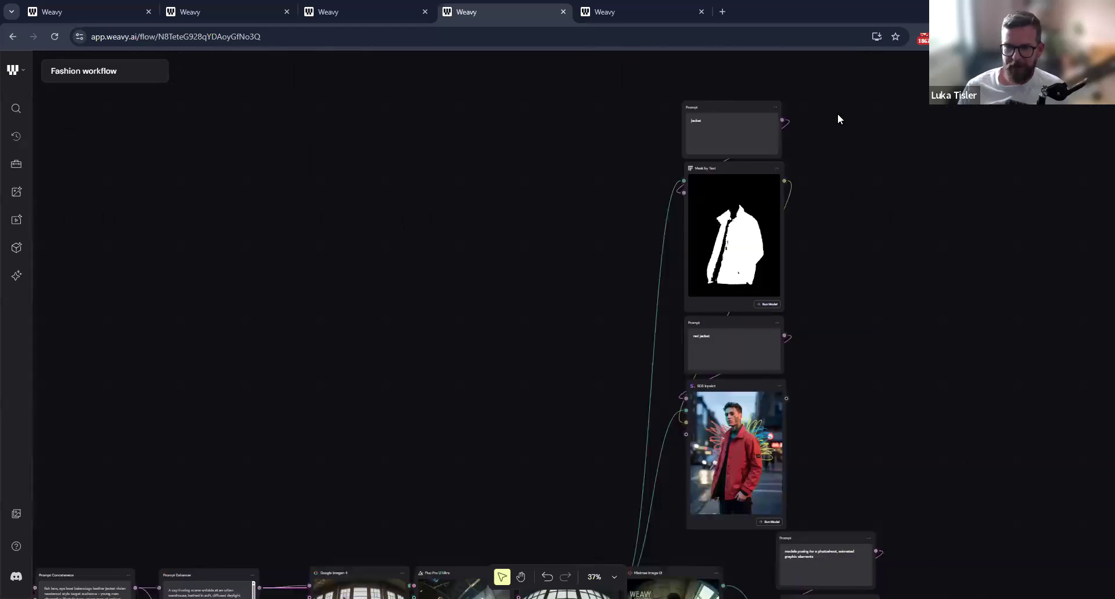
drag(631, 470, 838, 102)
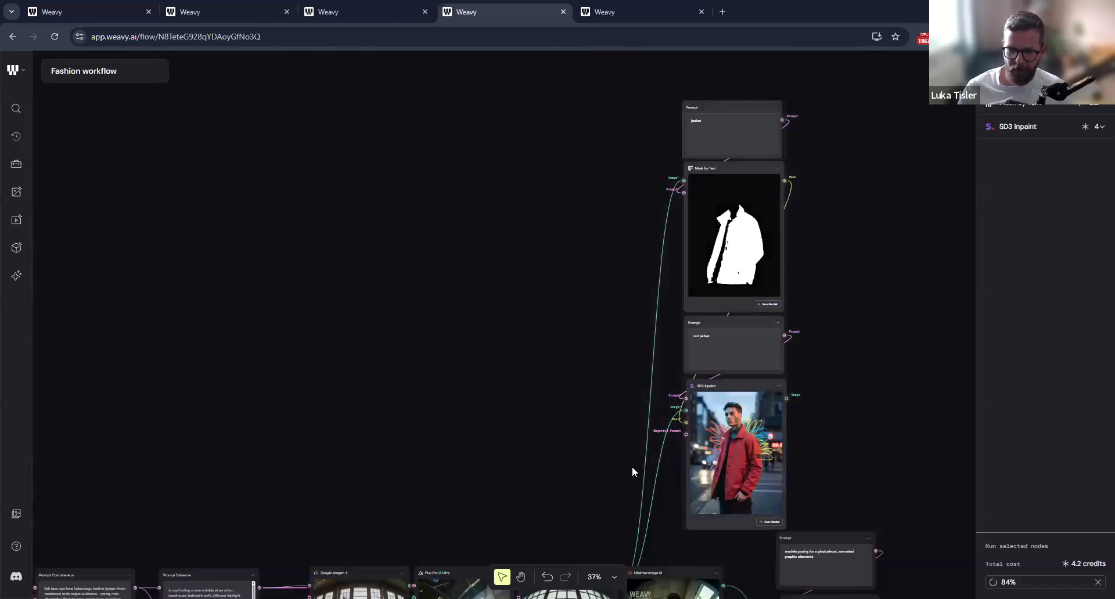
key(Delete)
scroll(540, 314, down, 2)
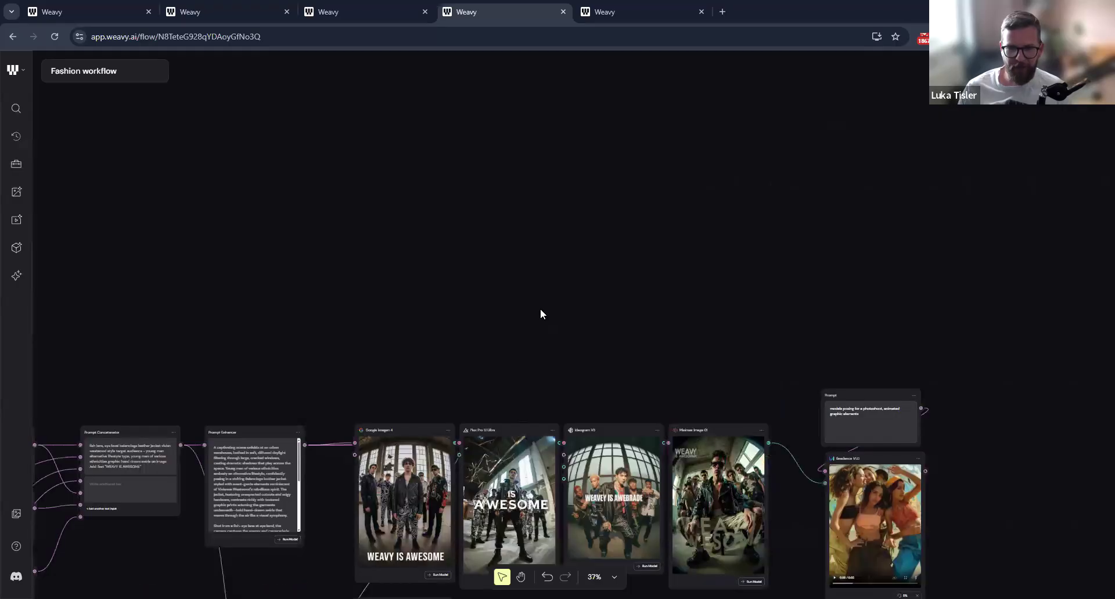
Add a Mask by Text node and place it directly above the Google Imagen 4 node.
scroll(540, 315, down, 2)
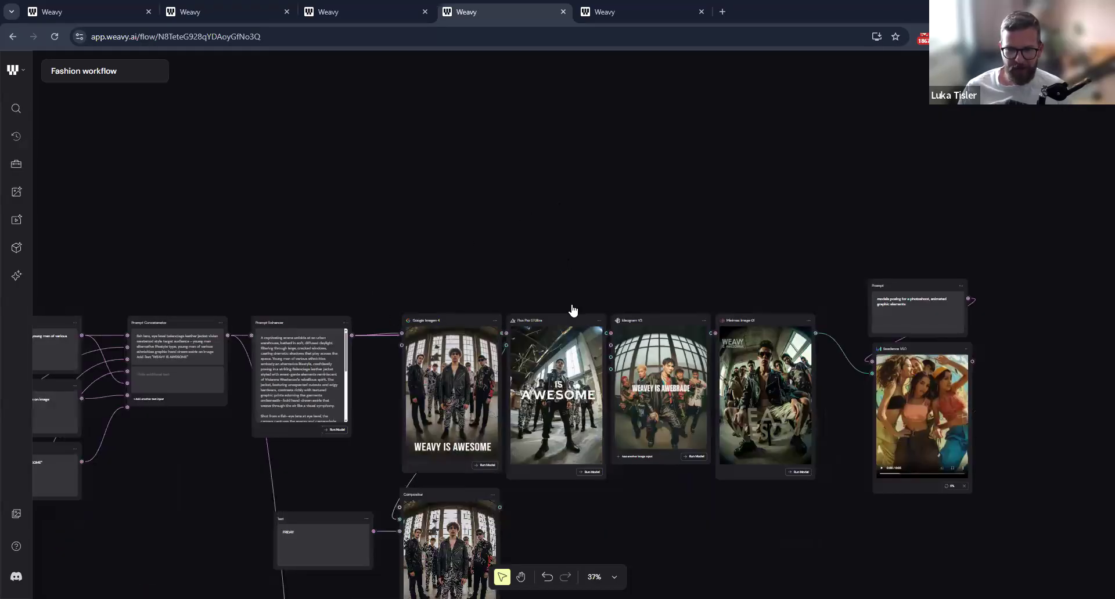
scroll(573, 310, up, 3)
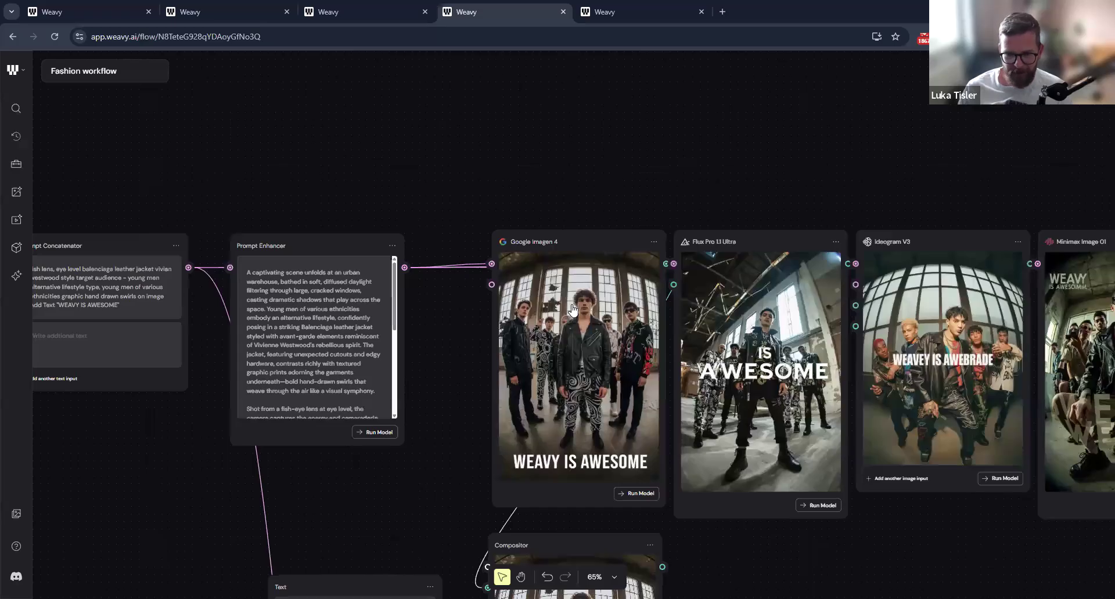
scroll(573, 309, up, 3)
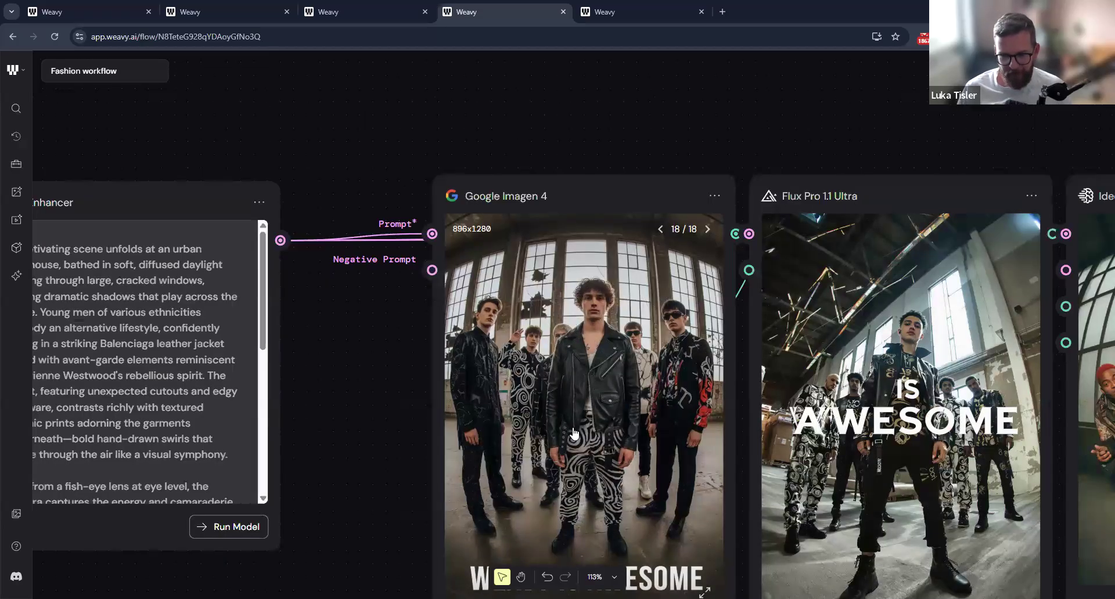
drag(616, 398, 604, 412)
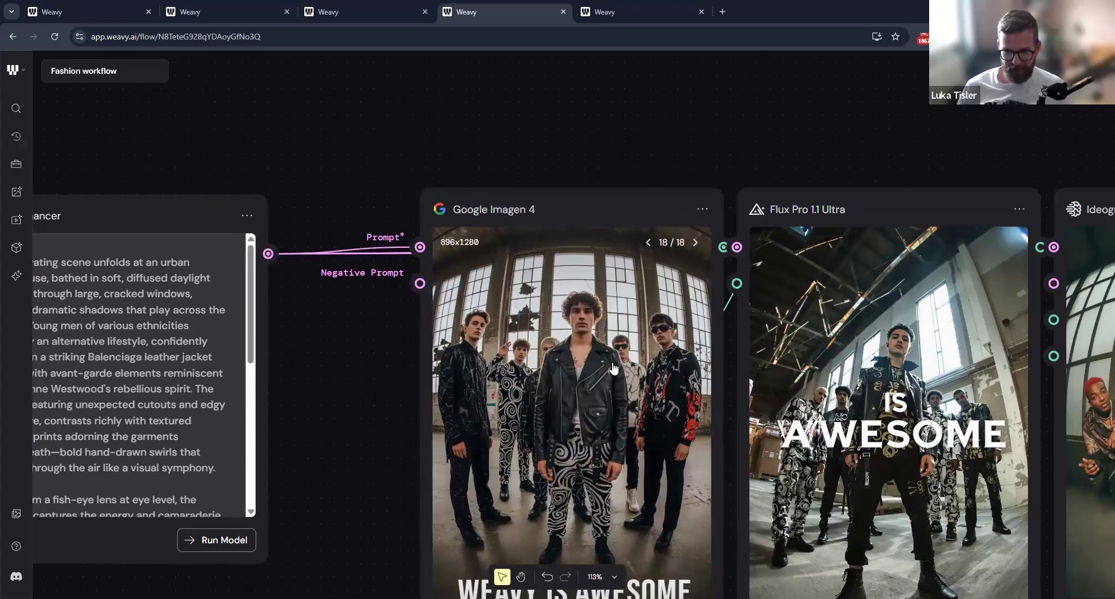
scroll(746, 376, up, 2)
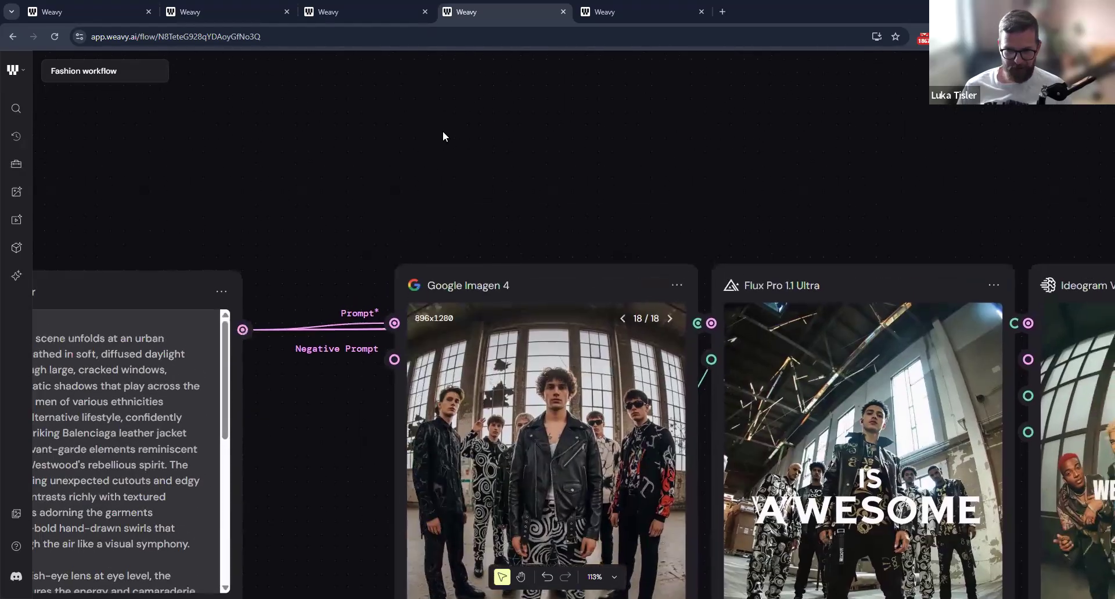
scroll(448, 135, up, 3)
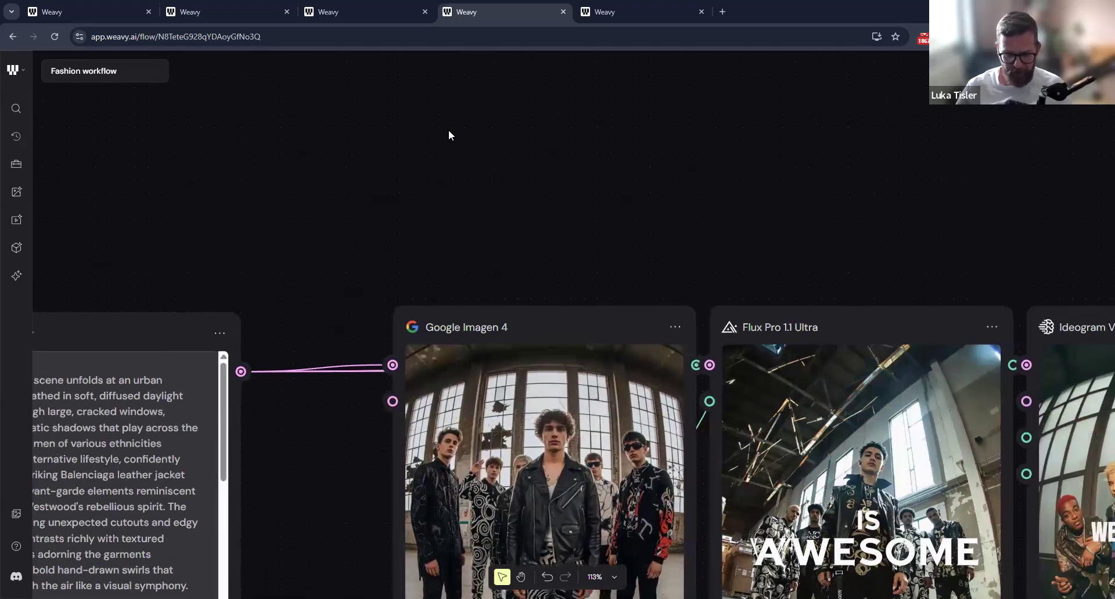
double_click(448, 135)
text(mas)
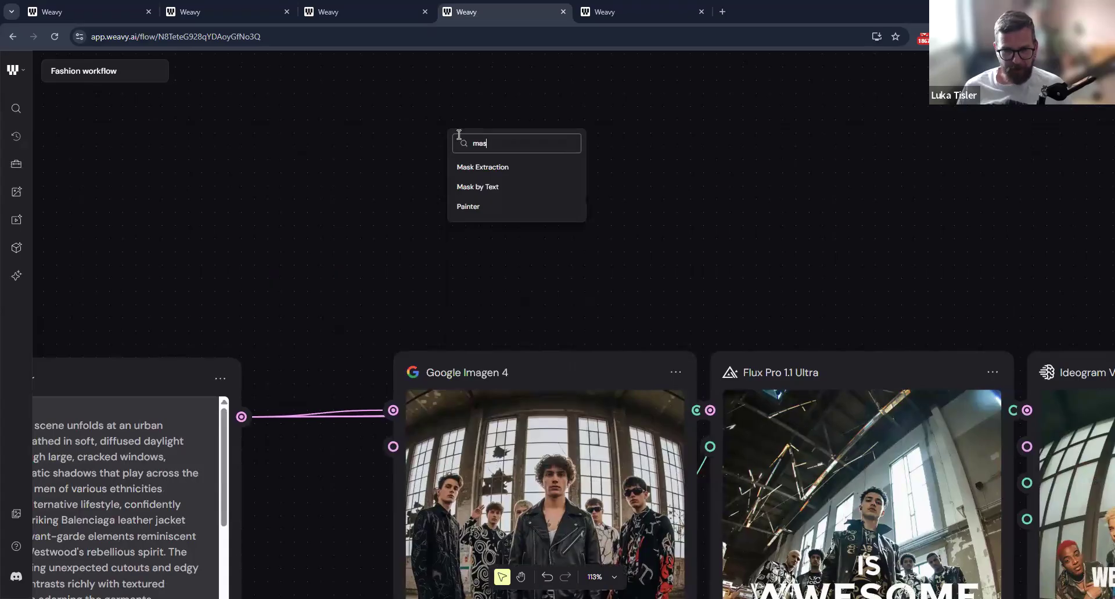
click(481, 187)
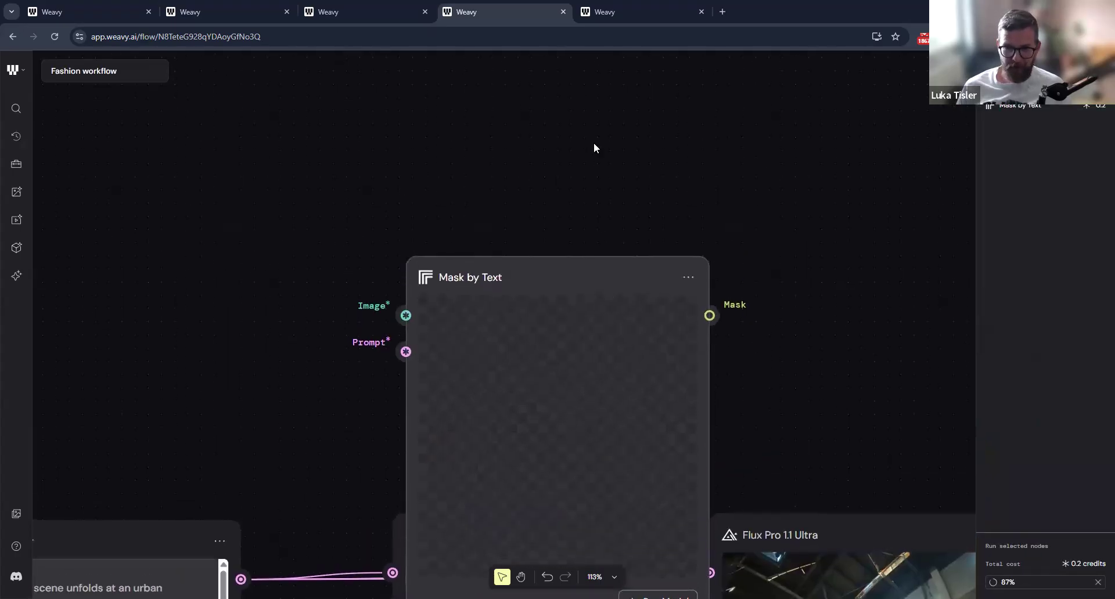
drag(567, 279, 555, 95)
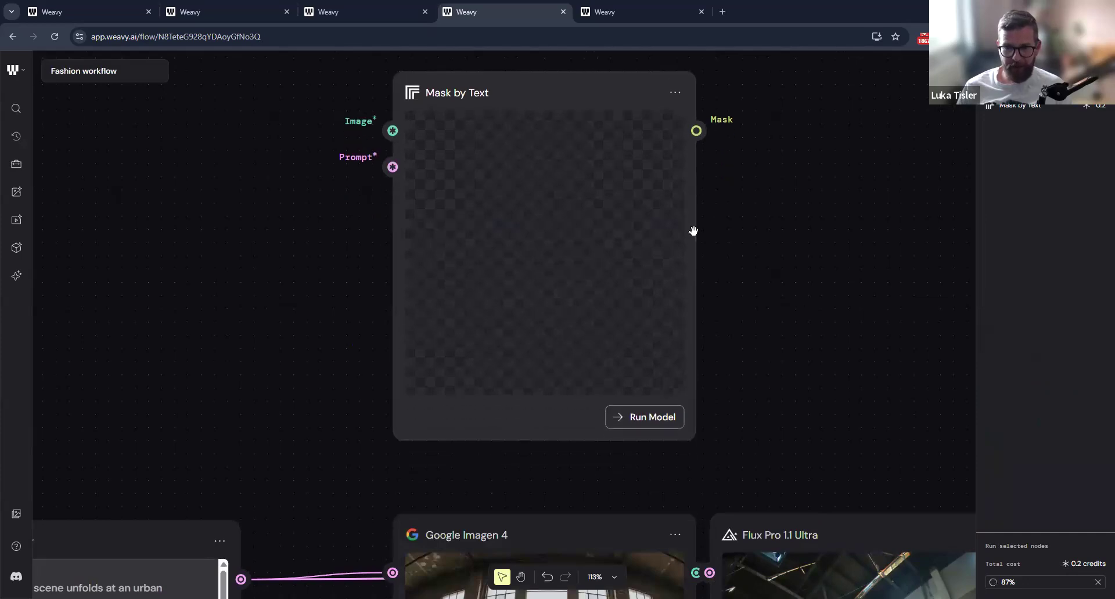
Add a Prompt node above the Mask by Text node and replace its default text with "jacket".
scroll(804, 305, down, 3)
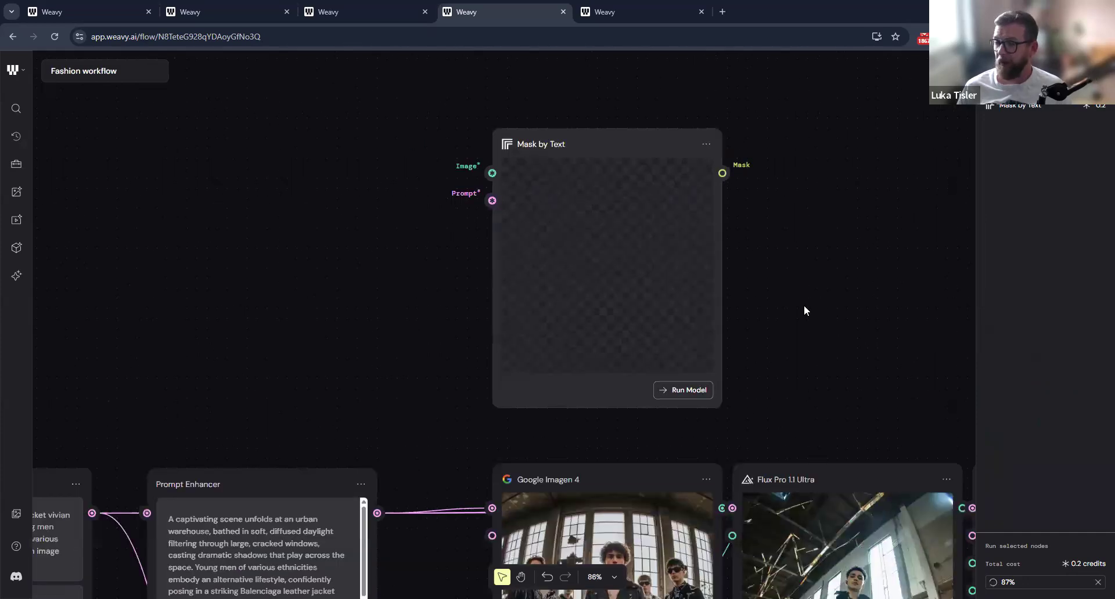
scroll(803, 305, down, 1)
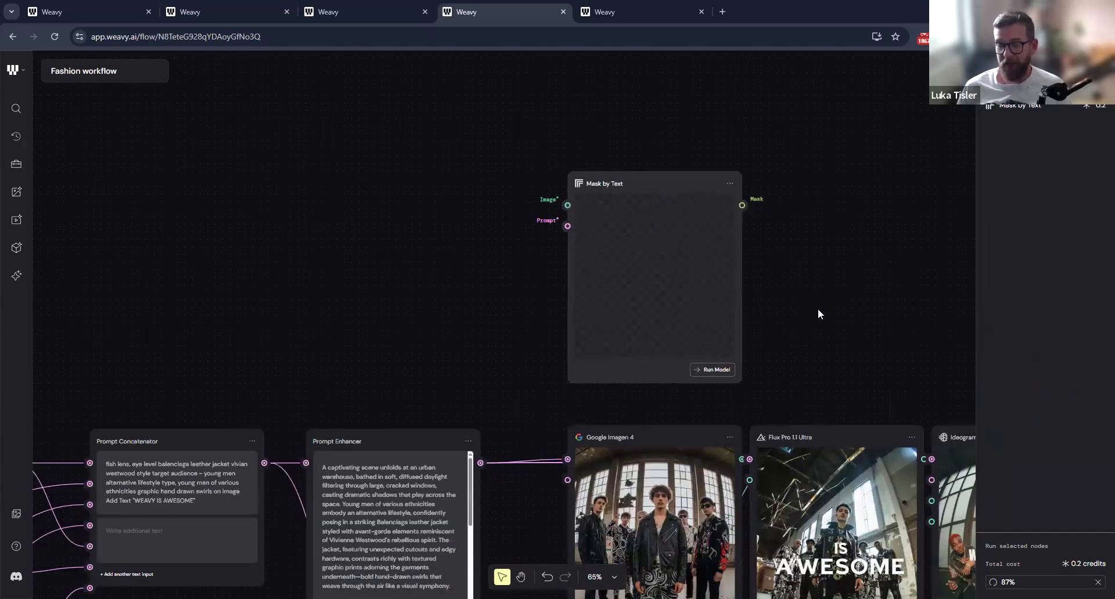
scroll(753, 292, right, 2)
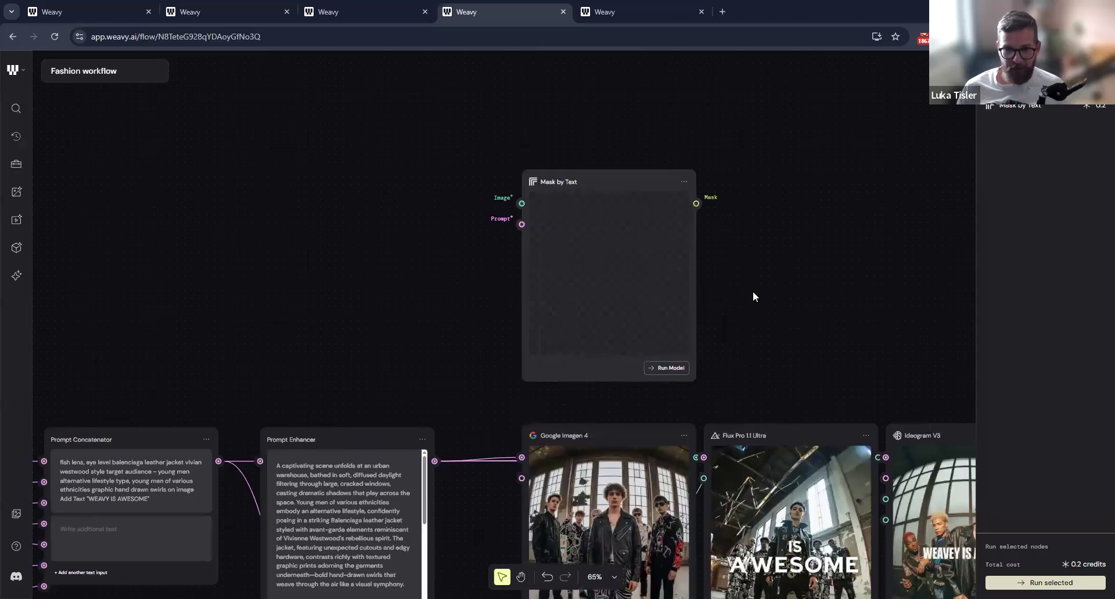
scroll(499, 145, up, 1)
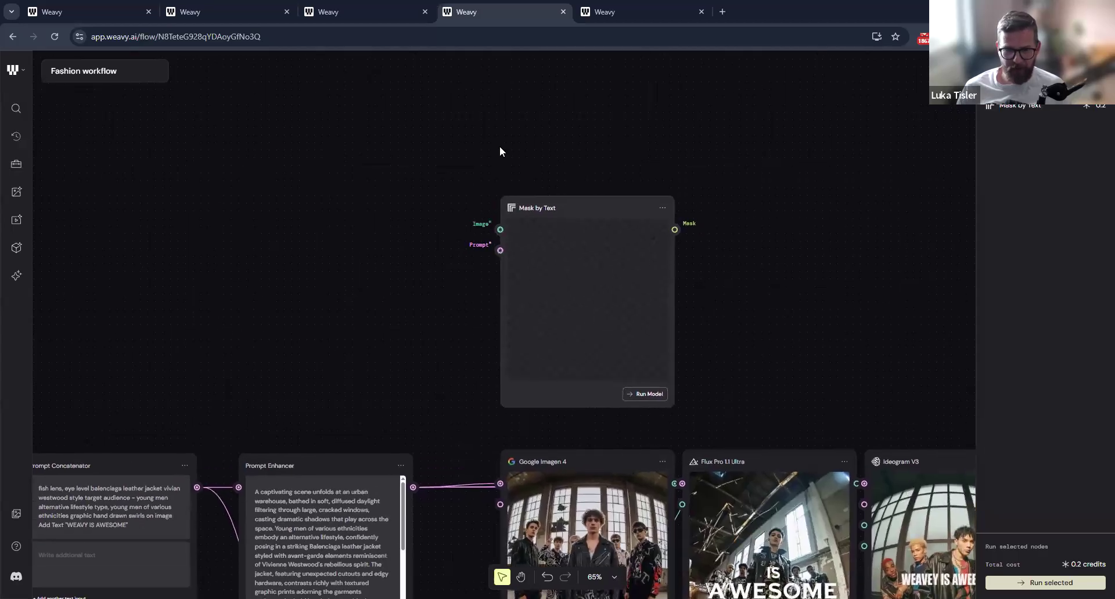
right_click(499, 152)
click(620, 143)
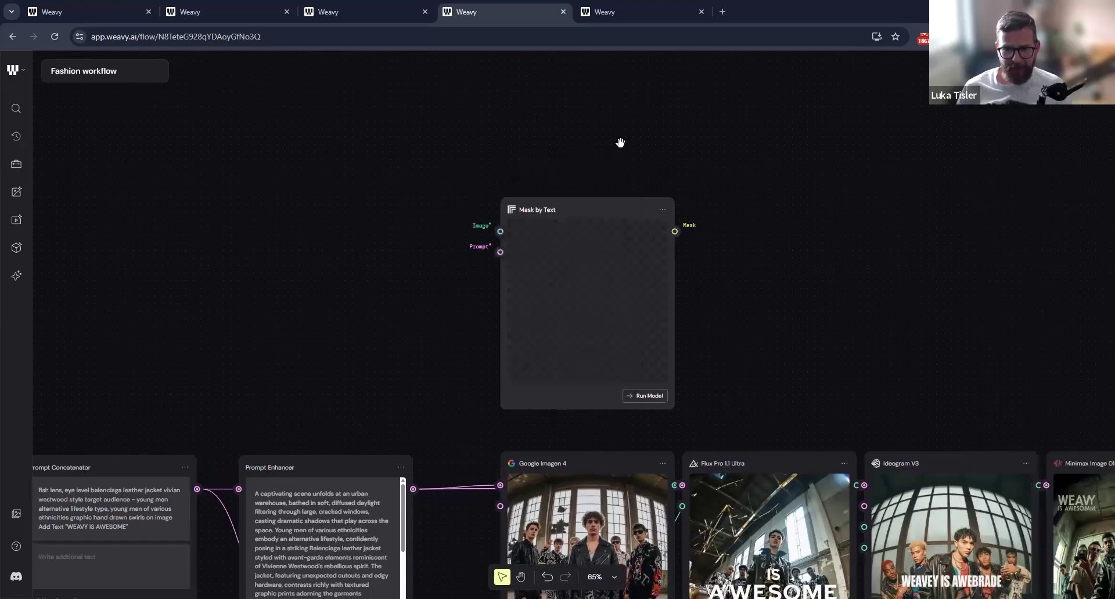
drag(594, 138, 623, 92)
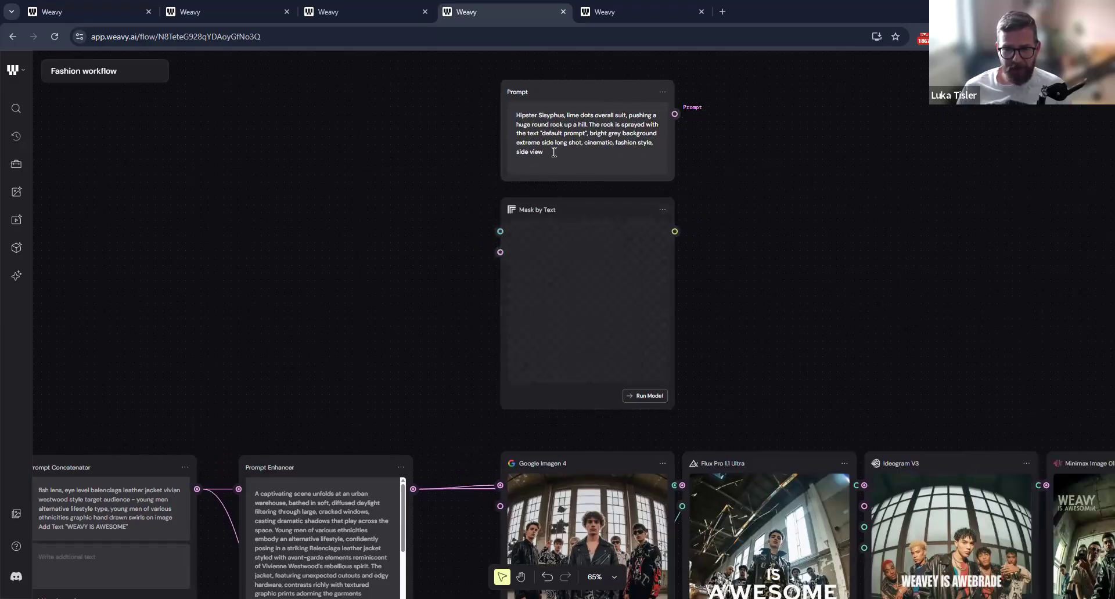
key(ctrl+a)
text(le)
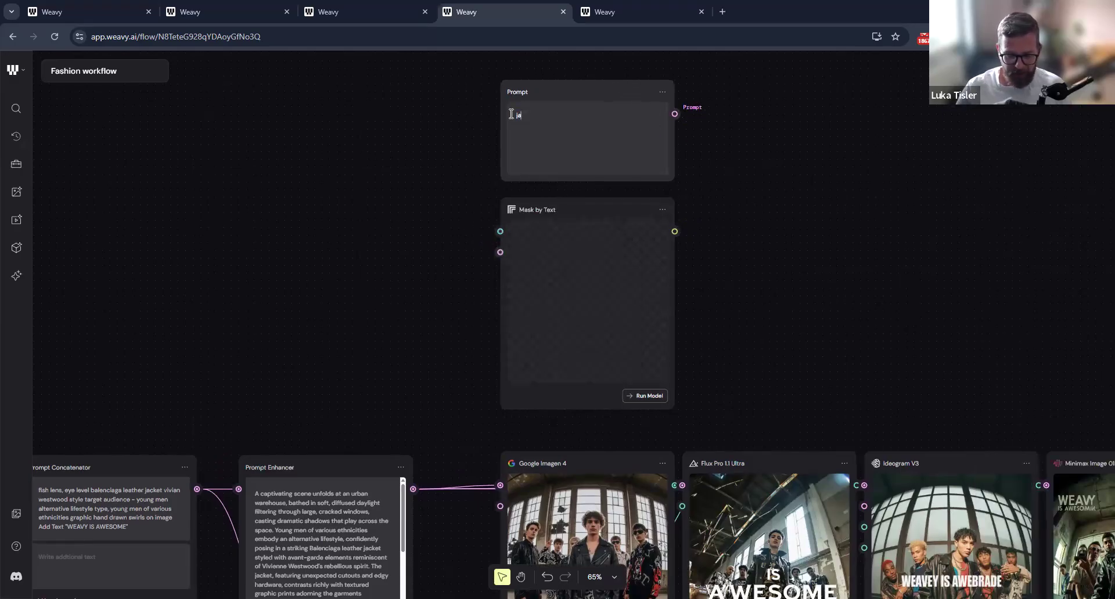
Connect the jacket prompt and the Google Imagen 4 result to the Prompt and Image inputs of Mask by Text.
drag(676, 113, 510, 266)
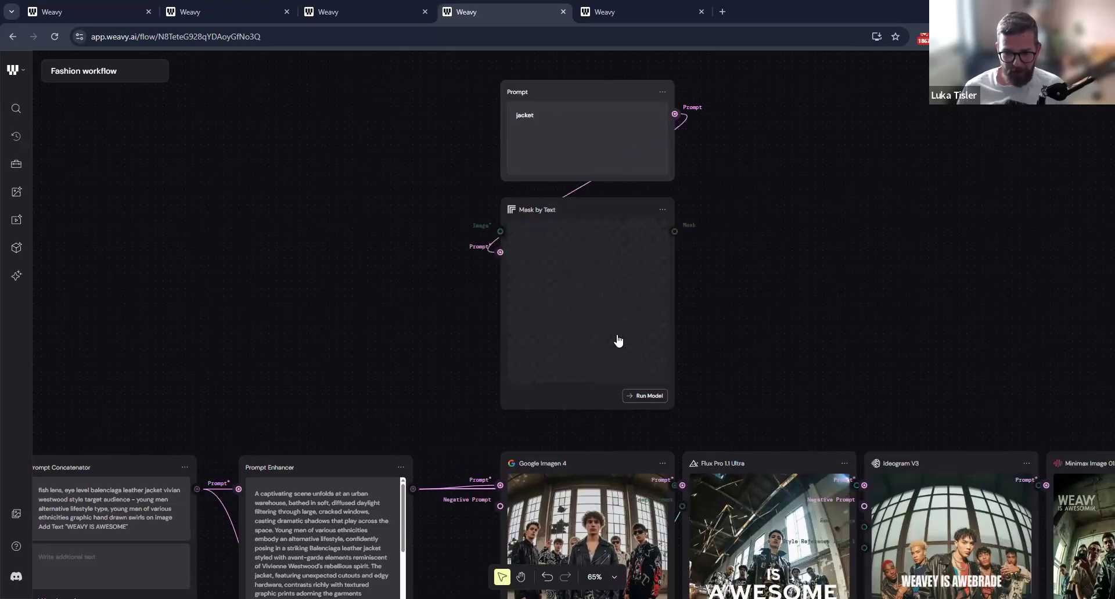
scroll(575, 348, down, 2)
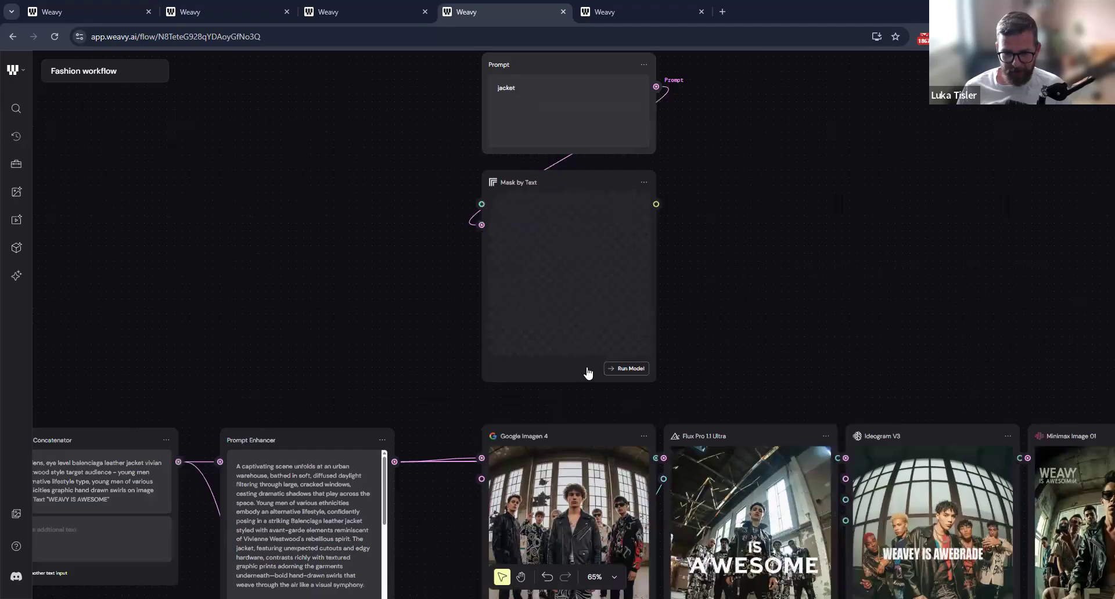
scroll(588, 373, down, 3)
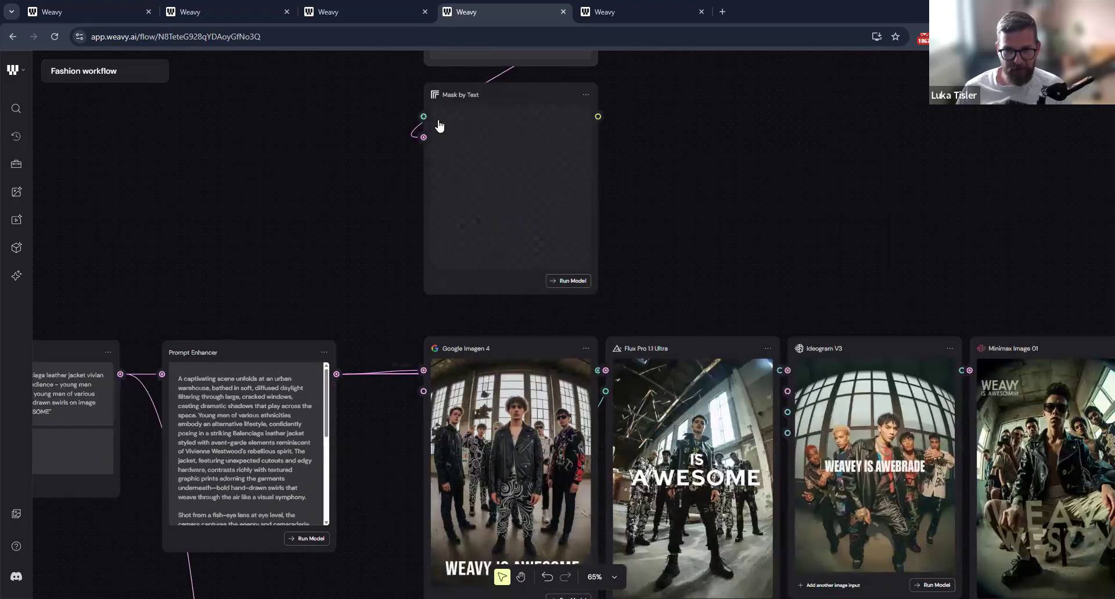
drag(598, 371, 424, 116)
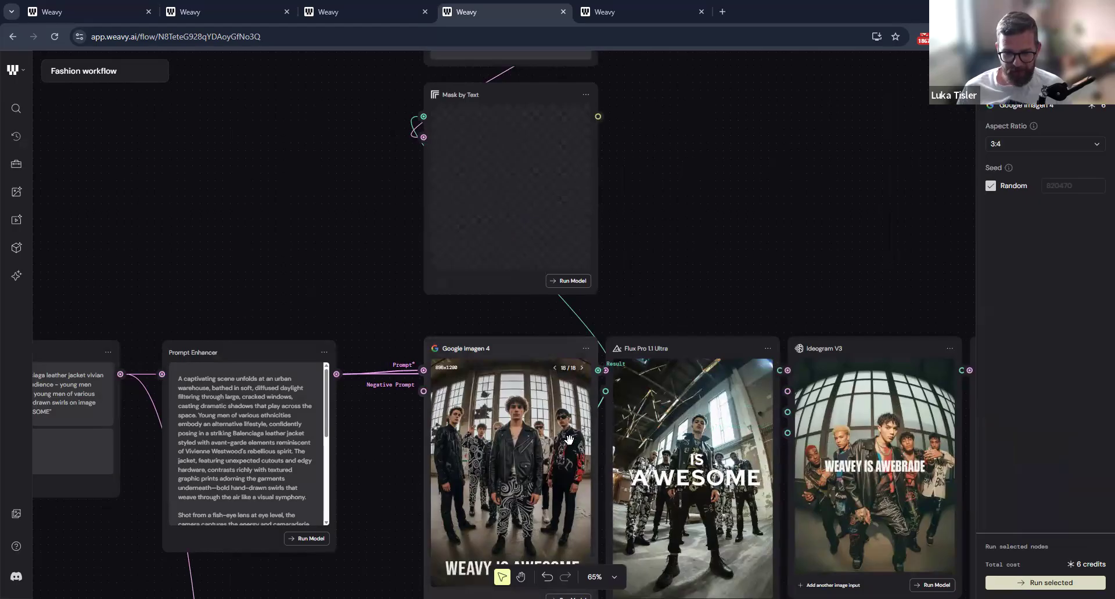
Run the Mask by Text model on the Google Imagen 4 image.
drag(690, 330, 695, 337)
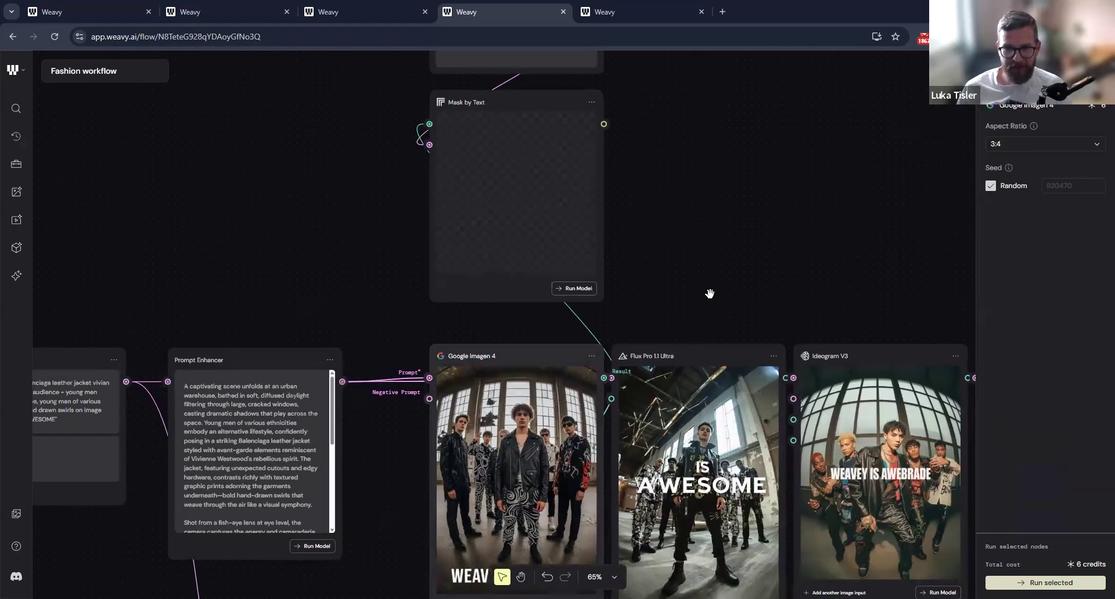
scroll(647, 368, up, 3)
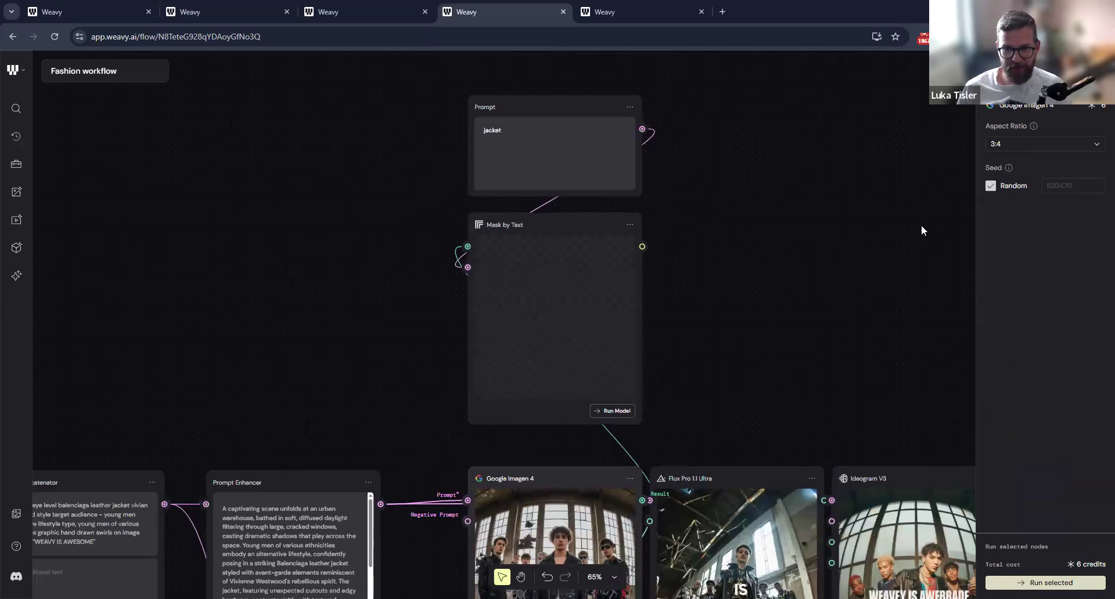
click(622, 380)
drag(819, 254, 813, 252)
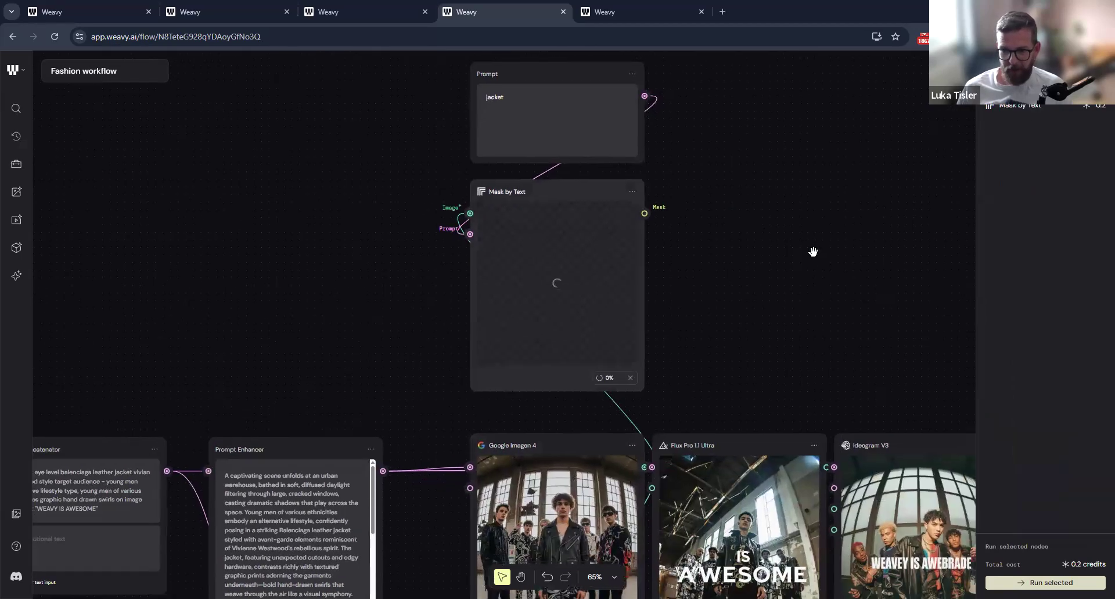
scroll(601, 183, down, 3)
scroll(602, 183, right, 5)
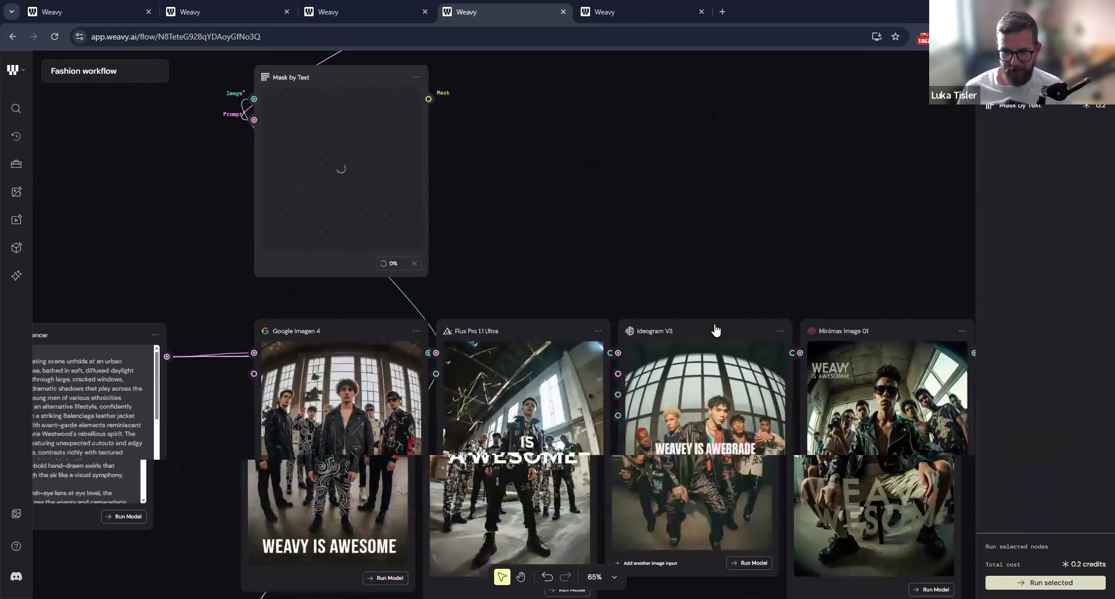
scroll(726, 266, down, 2)
scroll(726, 266, right, 4)
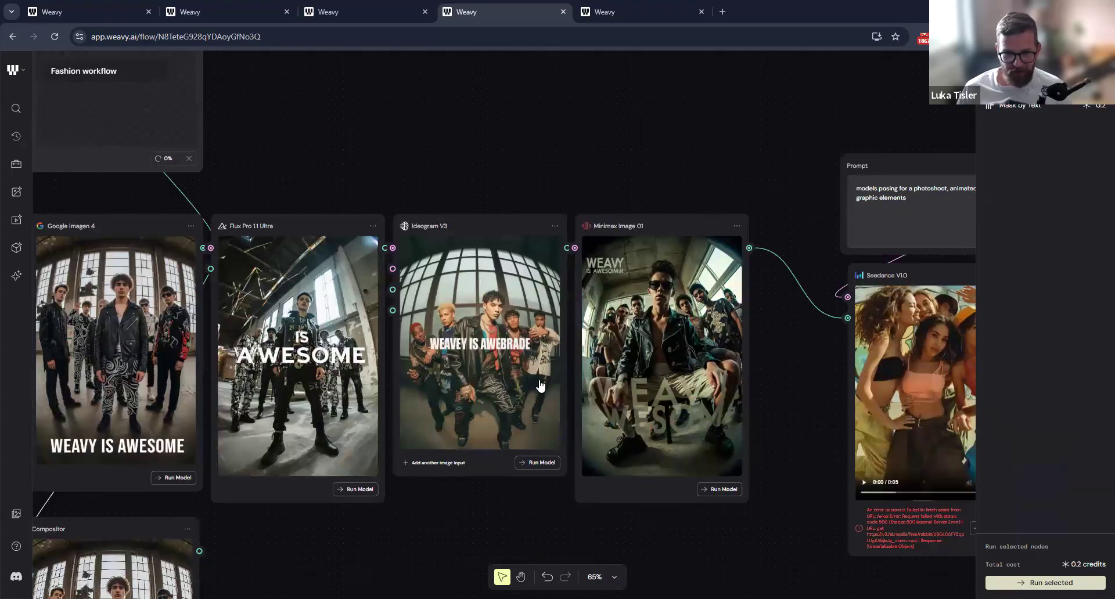
Compare the images generated by the Flux Pro 1.1 Ultra, Ideogram V3 and Minimax Image 01 nodes.
scroll(540, 386, up, 5)
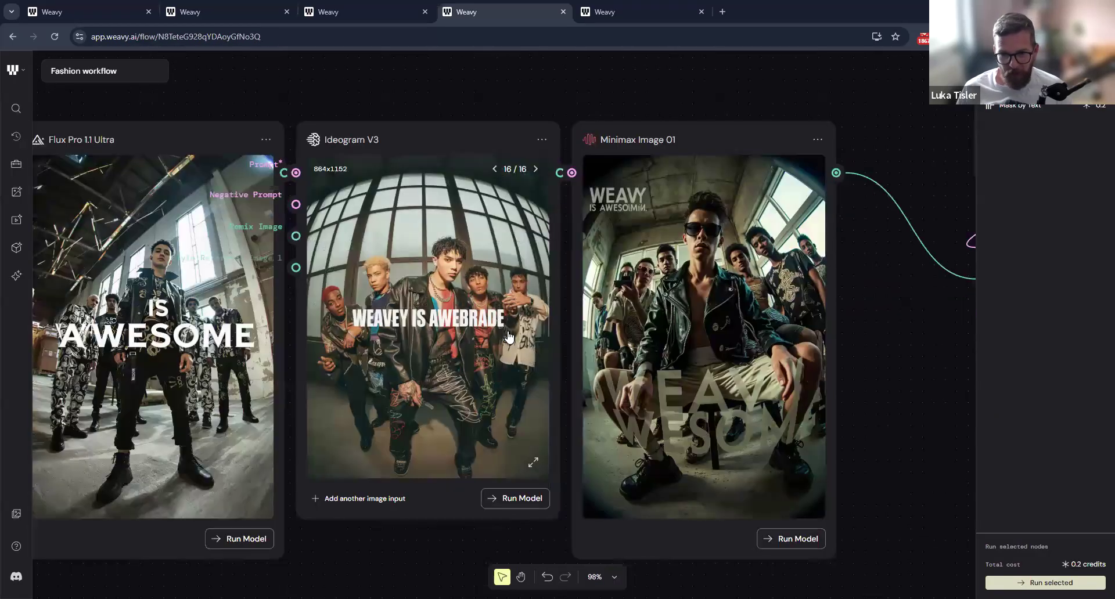
scroll(508, 336, left, 2)
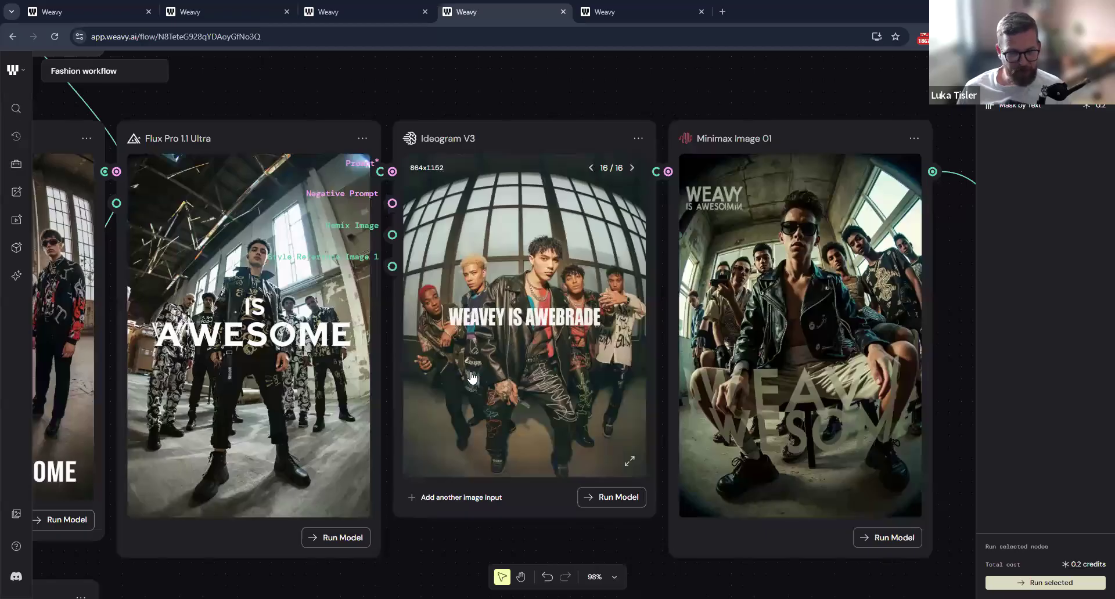
scroll(586, 372, down, 1)
scroll(587, 372, left, 2)
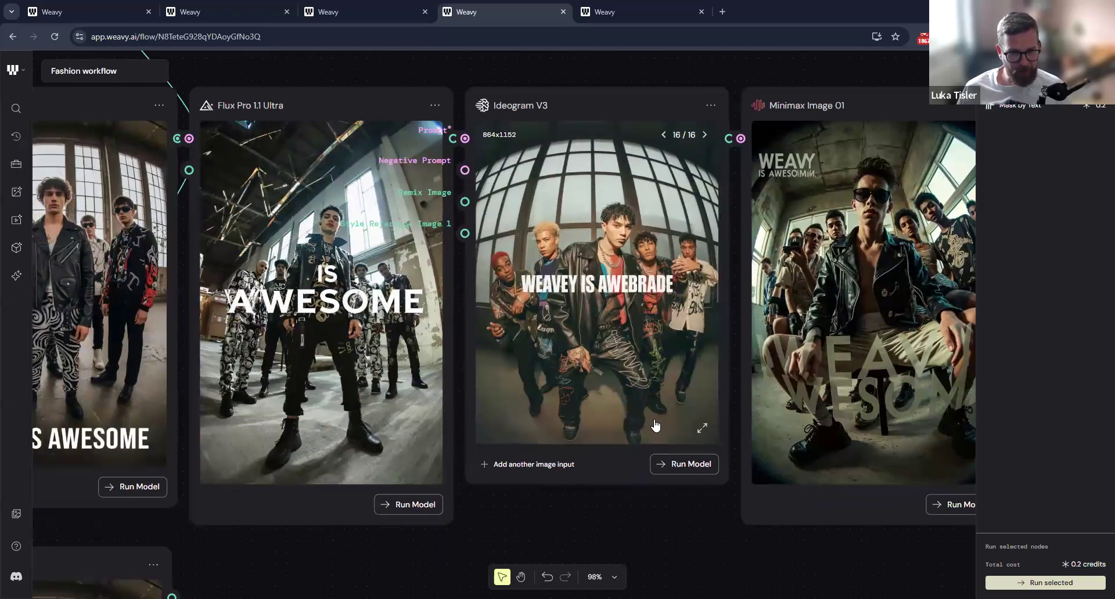
scroll(667, 405, down, 1)
scroll(666, 405, right, 1)
scroll(482, 416, down, 1)
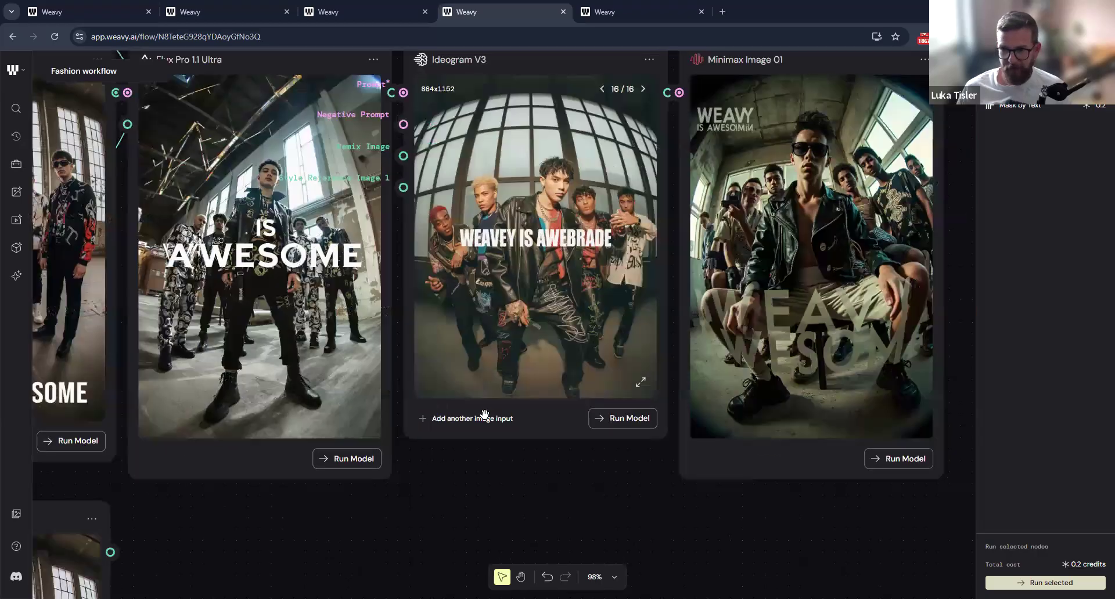
scroll(919, 349, right, 8)
scroll(917, 344, right, 4)
scroll(917, 344, up, 1)
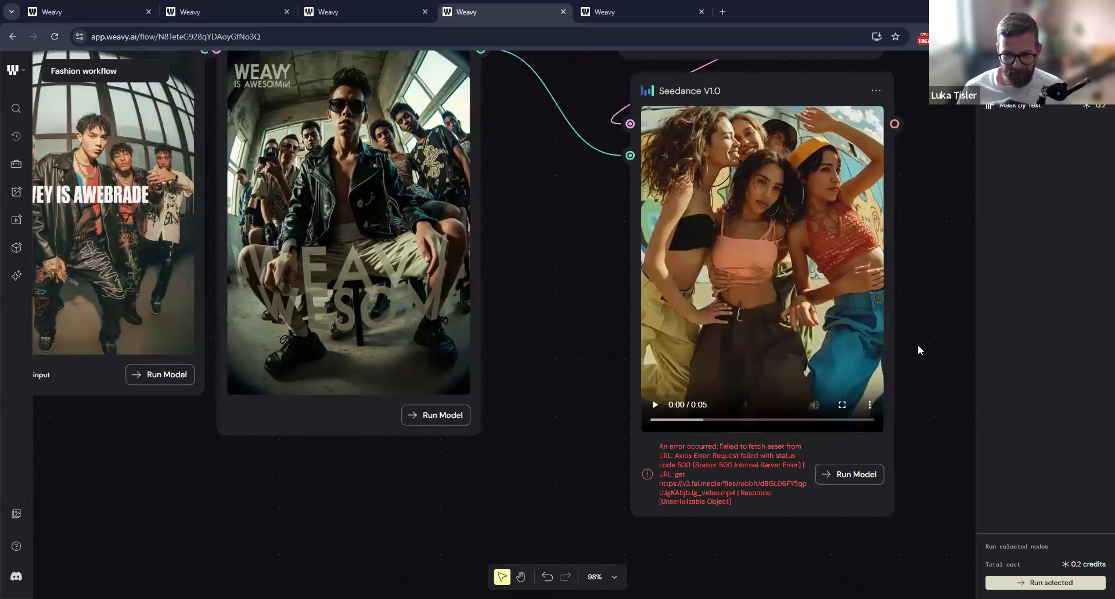
Run the Seedance V1.0 model again with the Minimax Image 01 result as its first frame.
scroll(884, 378, down, 3)
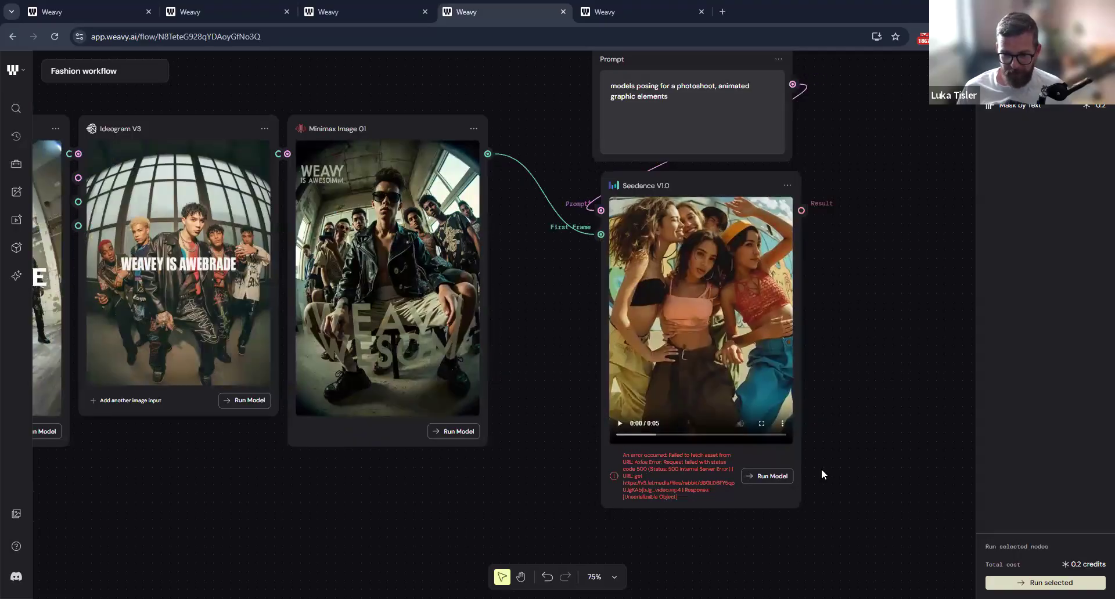
scroll(821, 468, up, 3)
scroll(564, 449, up, 3)
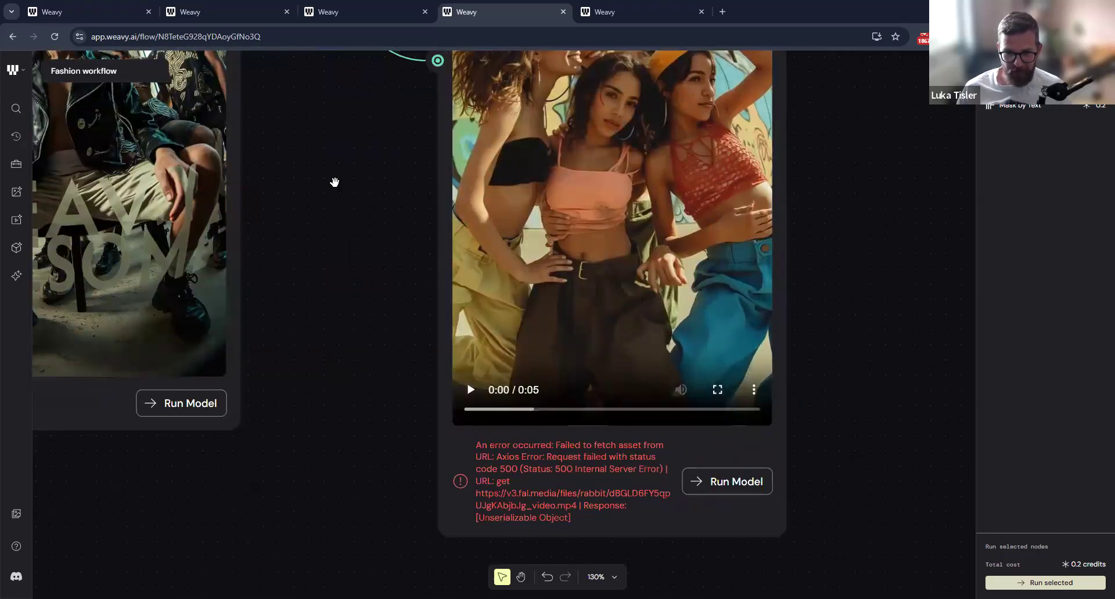
scroll(371, 349, up, 8)
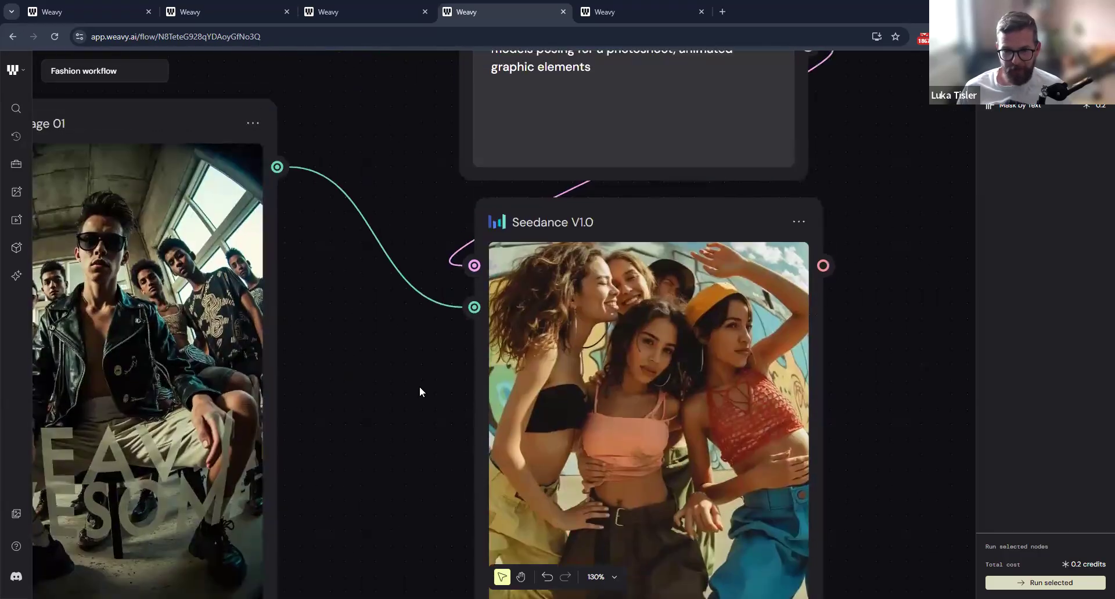
scroll(419, 385, down, 5)
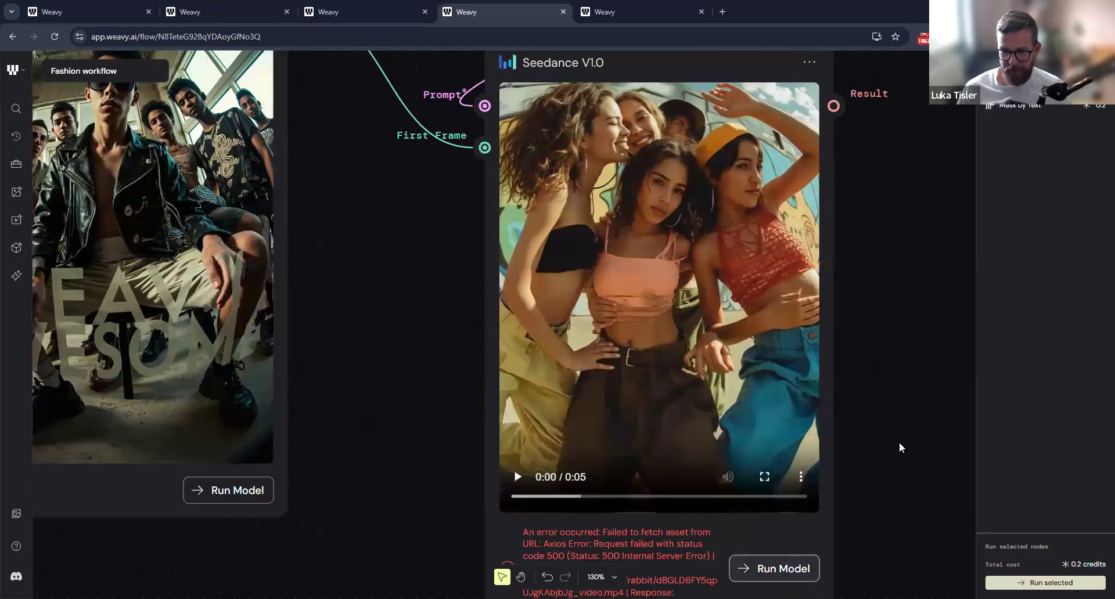
scroll(909, 359, down, 3)
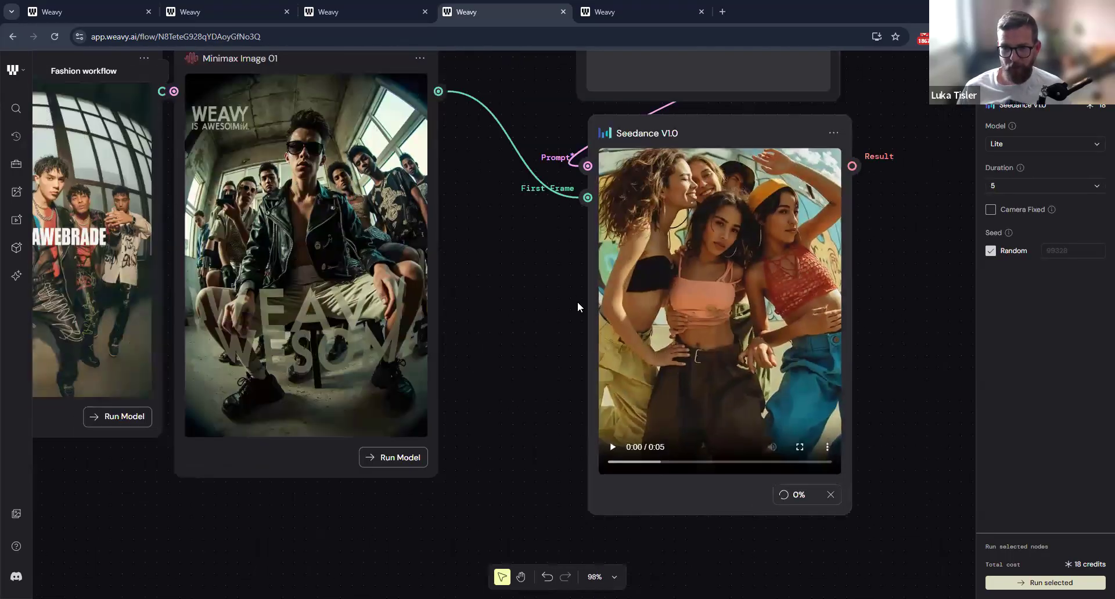
Check the progress of the Mask by Text node and the nodes around it.
scroll(577, 306, down, 2)
scroll(711, 197, up, 1)
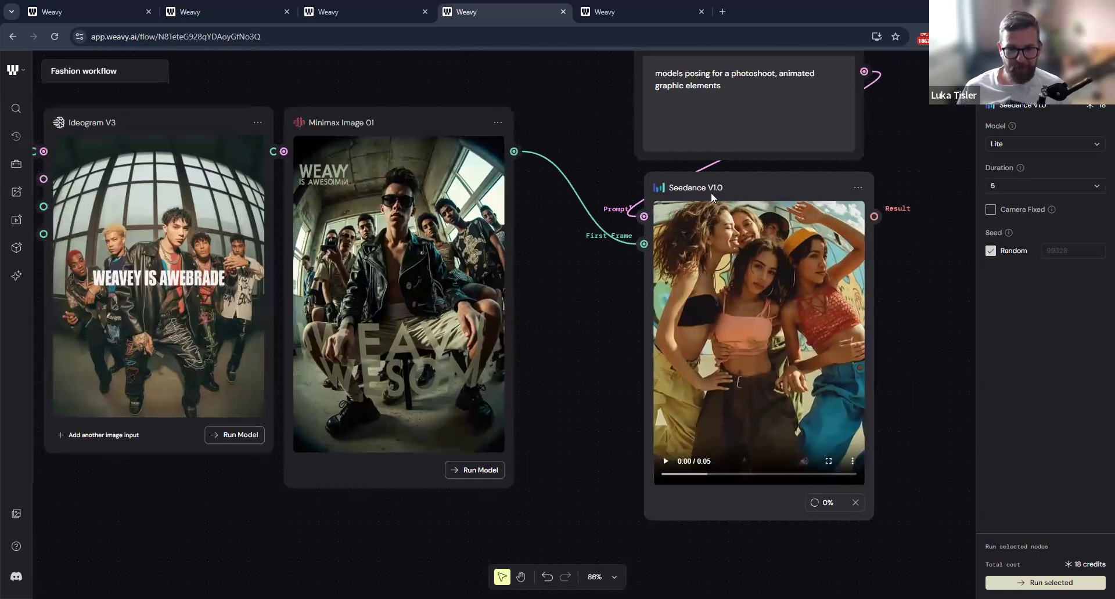
scroll(711, 193, up, 5)
scroll(711, 193, left, 10)
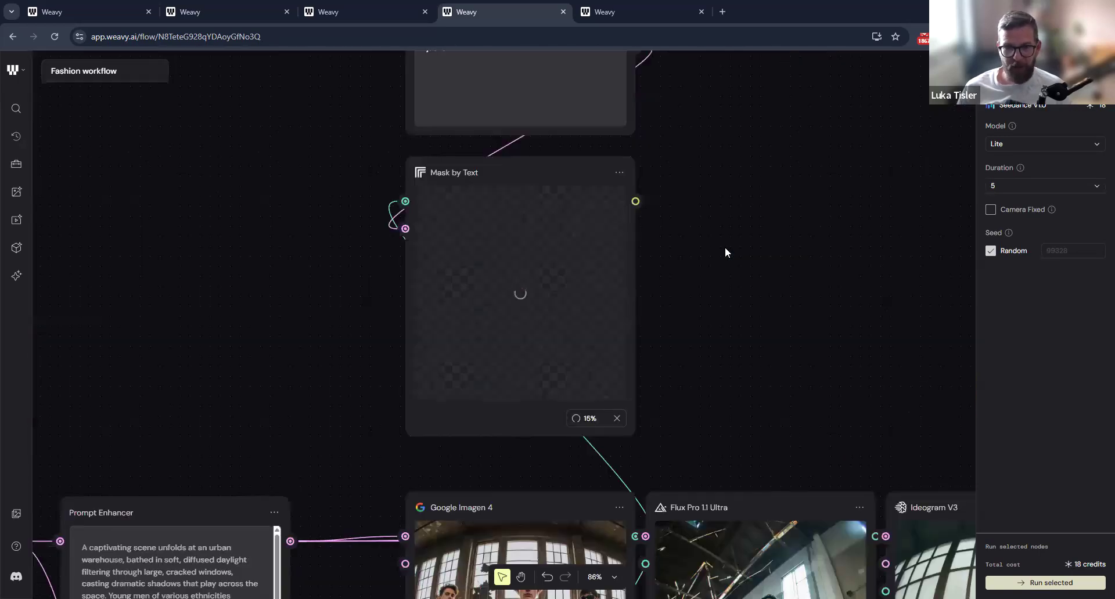
scroll(697, 361, up, 3)
scroll(697, 361, right, 1)
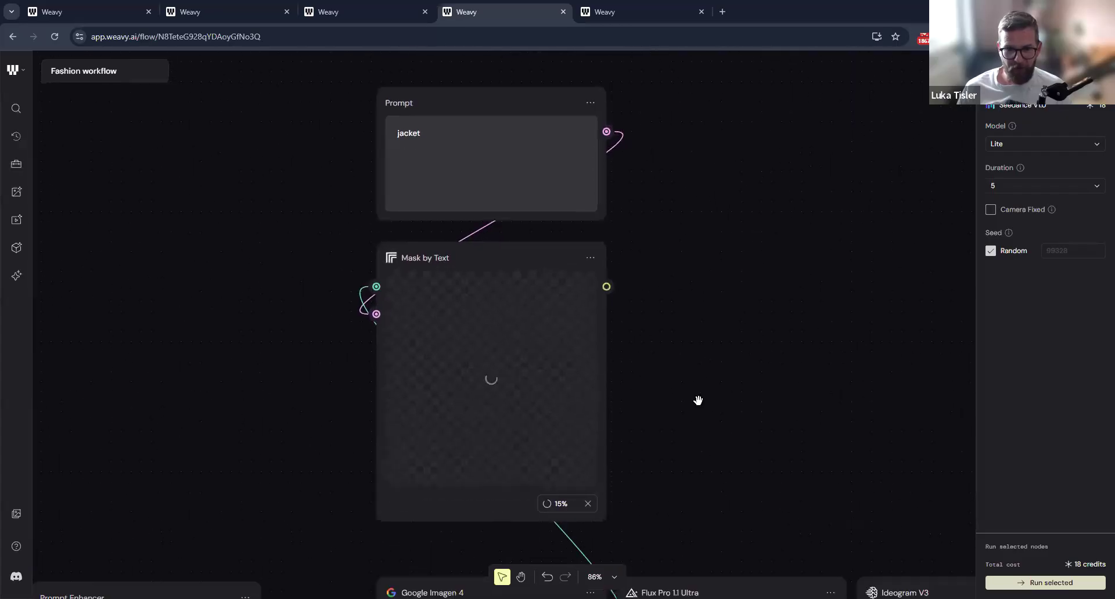
scroll(754, 381, down, 4)
scroll(754, 381, right, 1)
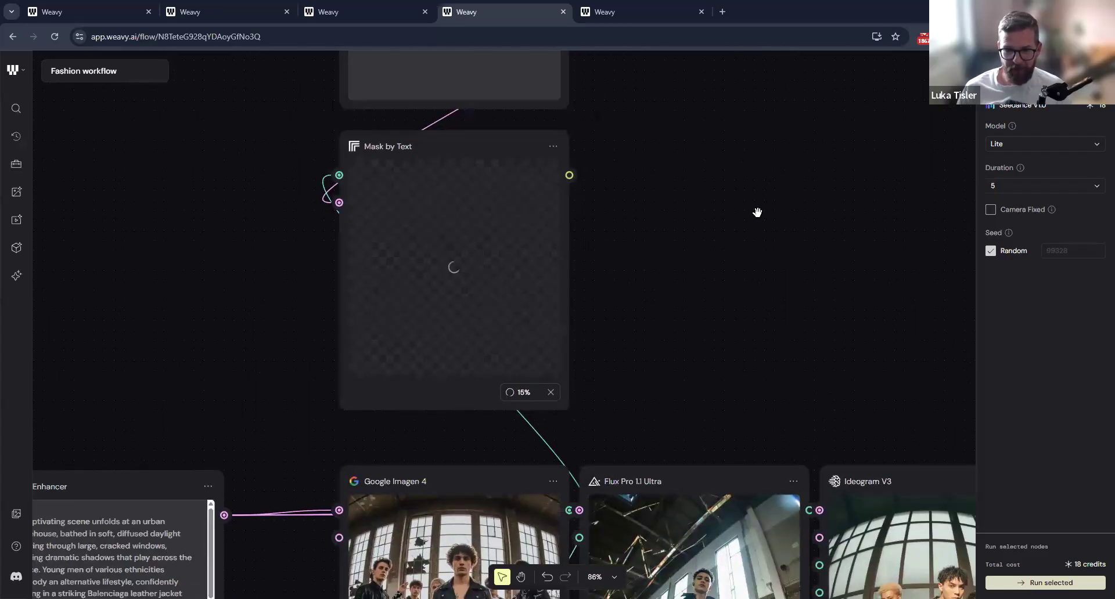
scroll(754, 395, down, 3)
drag(733, 437, 741, 410)
drag(755, 359, 759, 250)
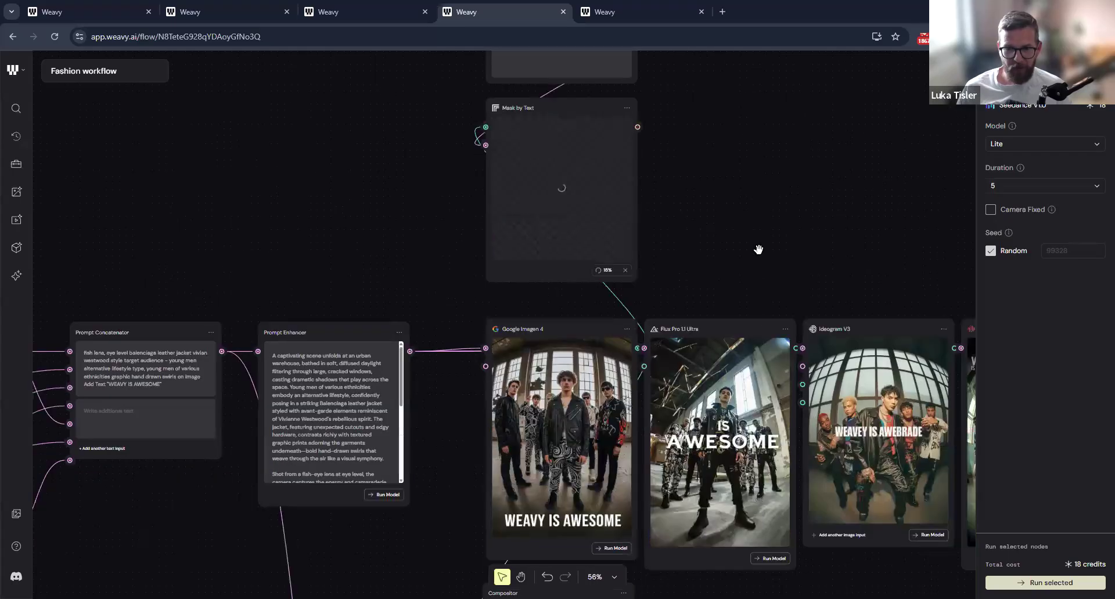
In the lower workflow, move the File node slightly down and replace its Chloé image with the Givenchy ad be5e2613b0d810b9360a91a009382bd5.
scroll(759, 250, down, 5)
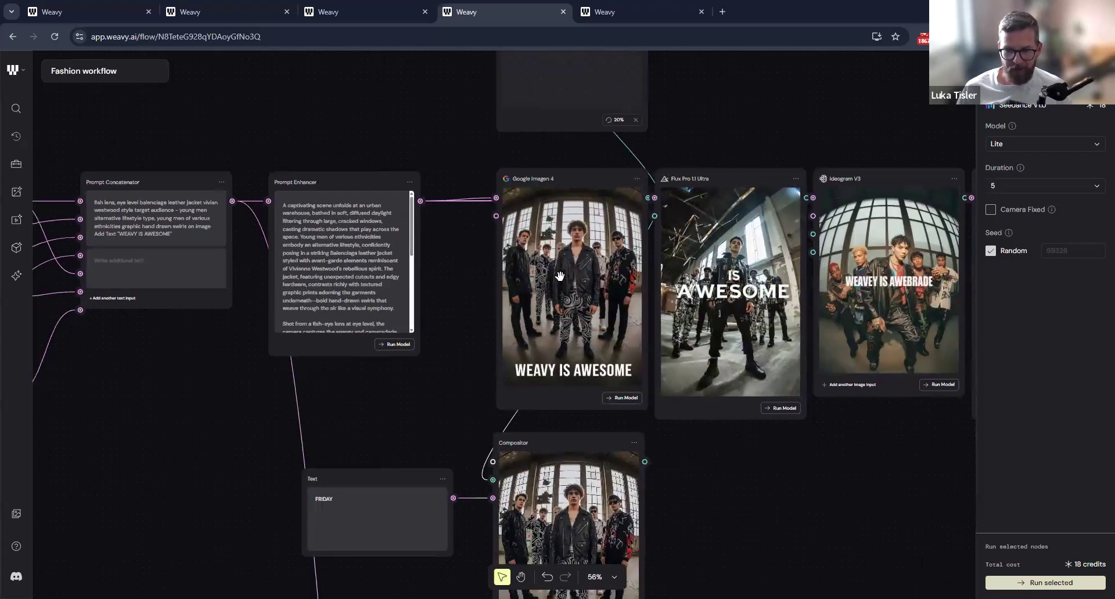
scroll(582, 338, down, 12)
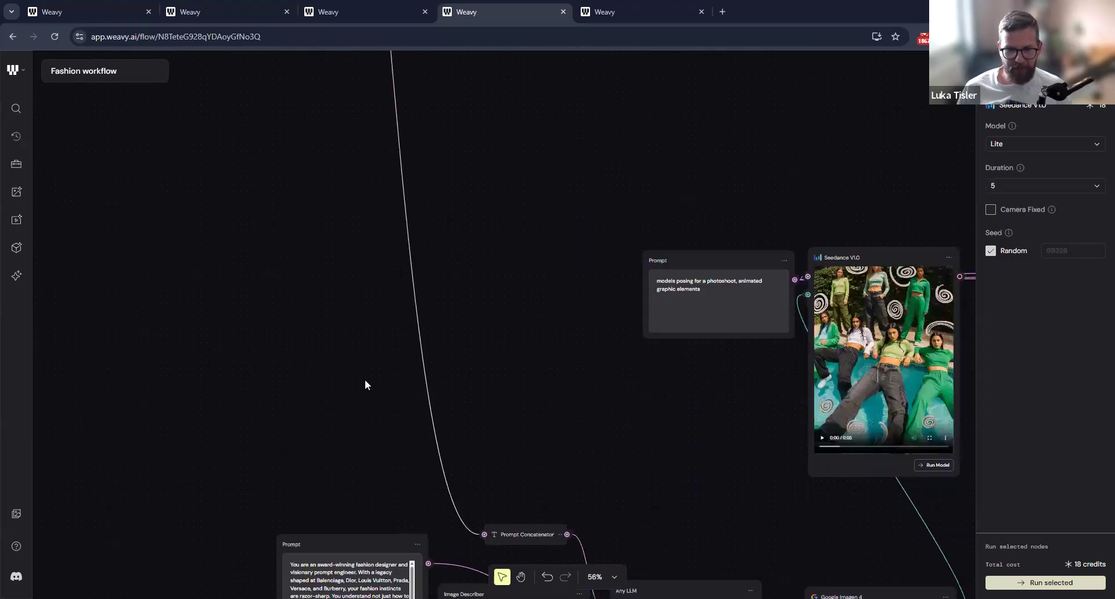
scroll(363, 326, down, 4)
scroll(90, 521, down, 1)
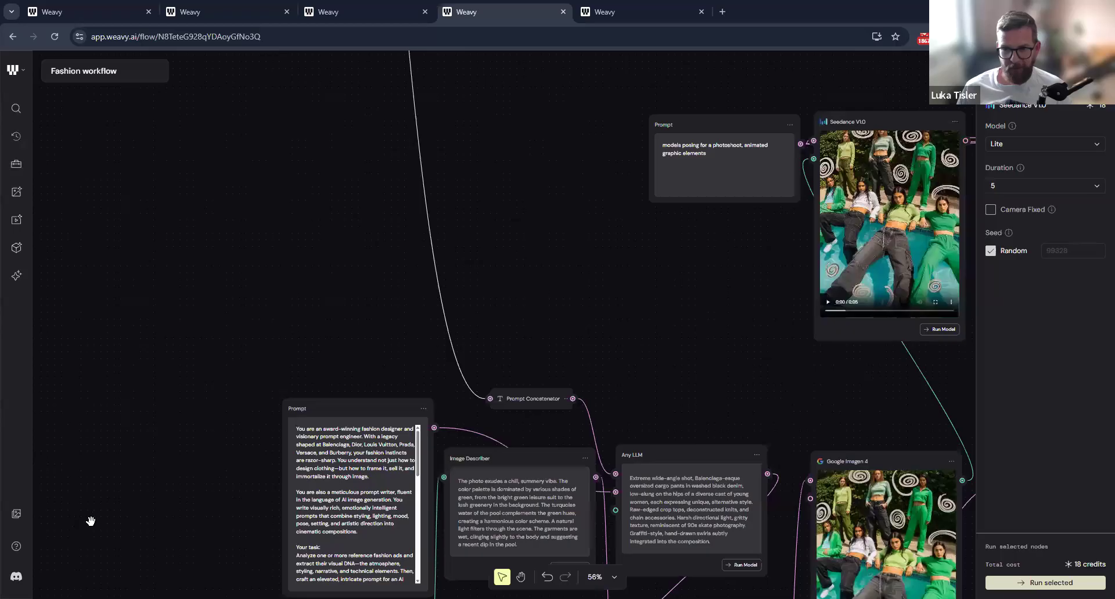
scroll(91, 520, down, 8)
scroll(91, 521, right, 2)
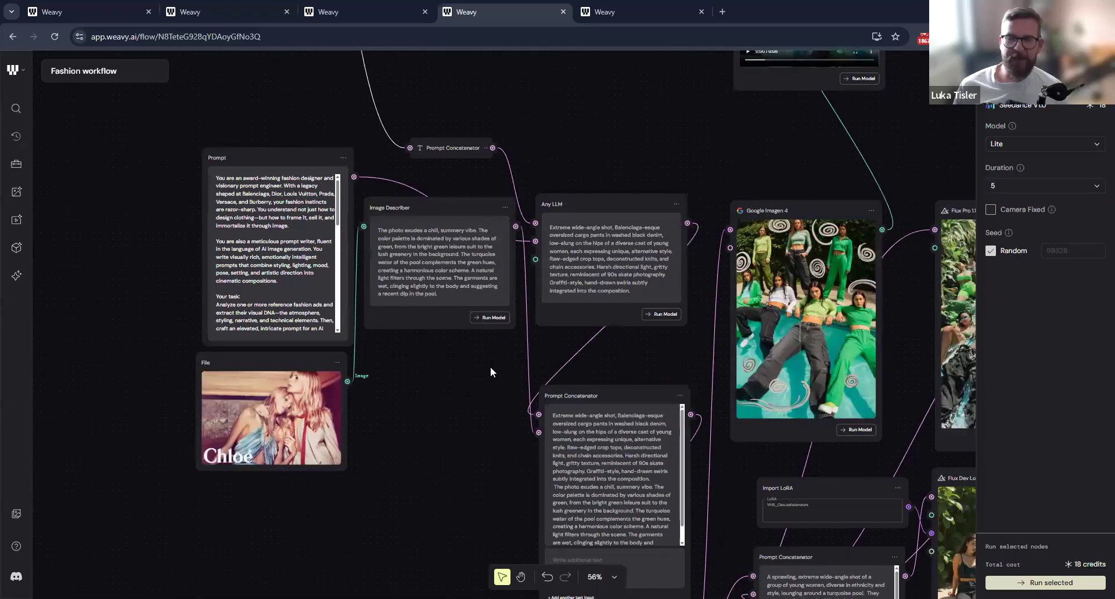
scroll(491, 370, down, 2)
scroll(491, 369, left, 3)
scroll(490, 369, up, 2)
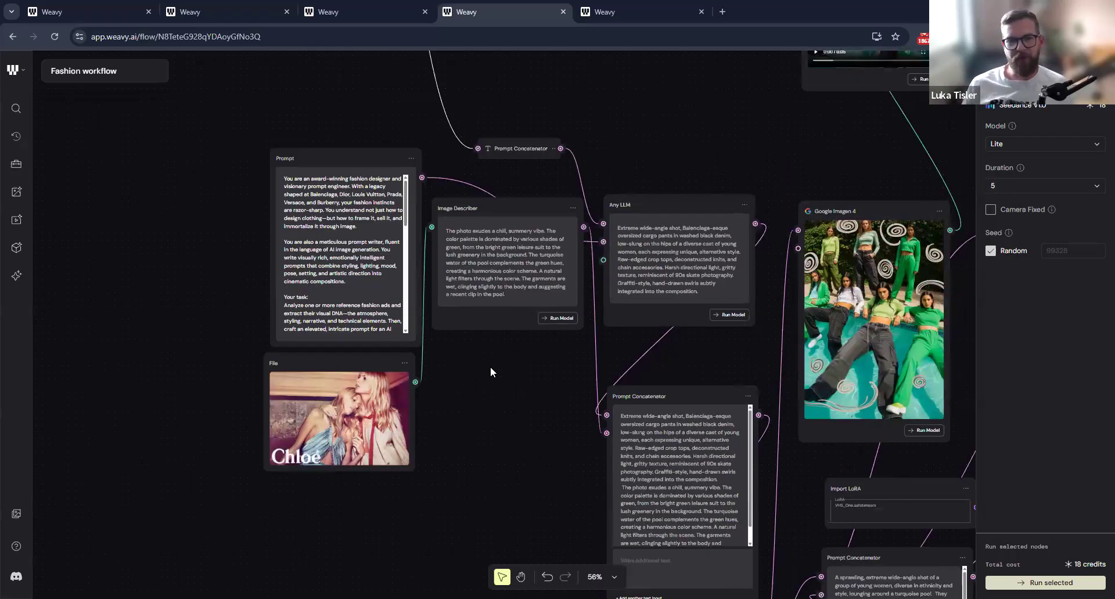
drag(360, 387, 364, 417)
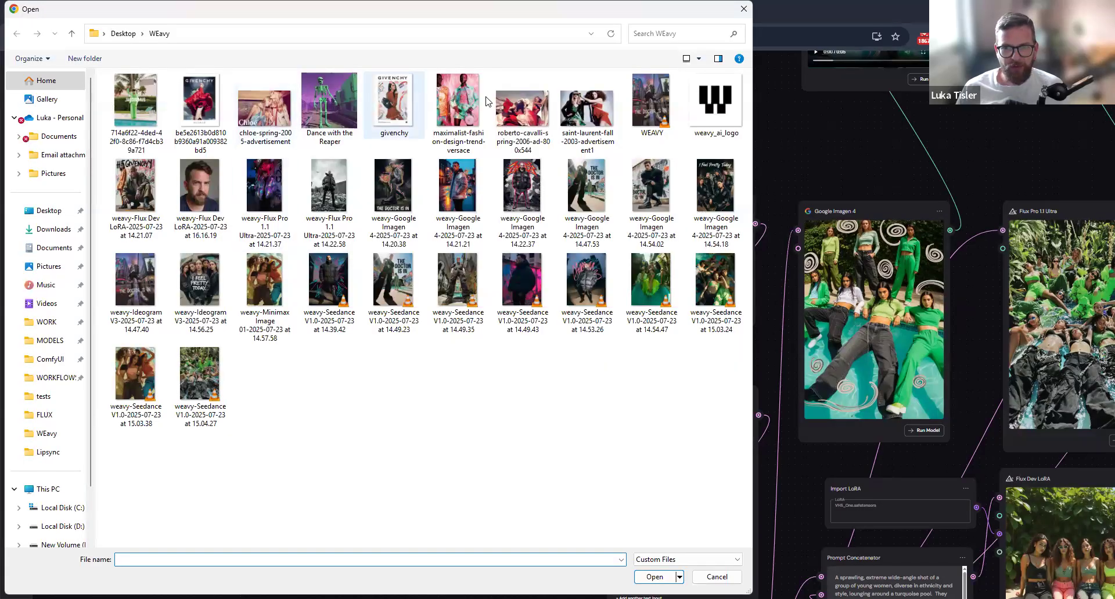
click(203, 100)
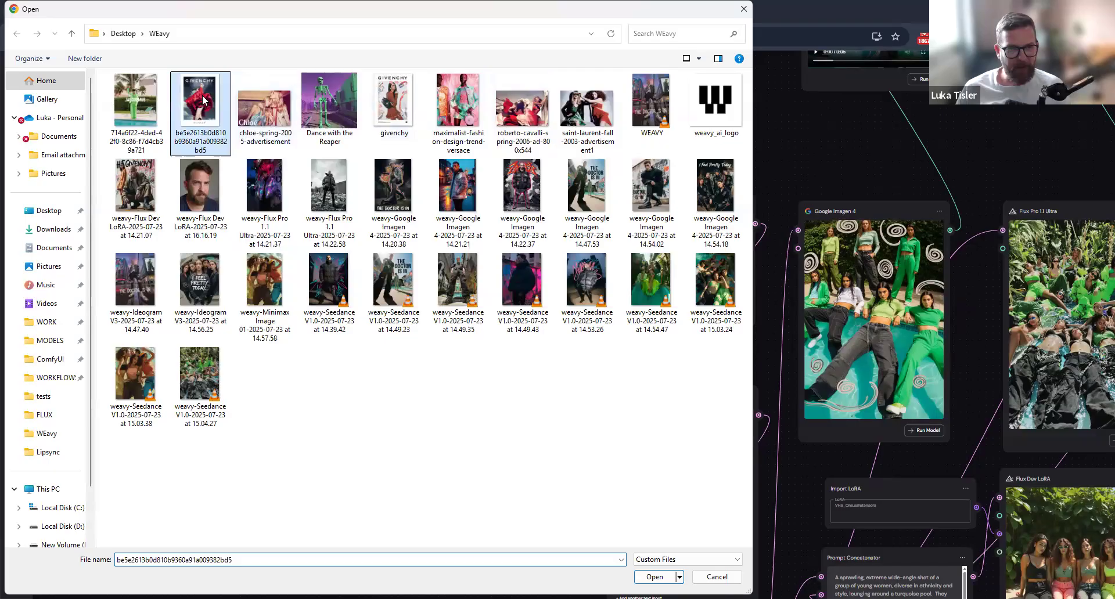
double_click(203, 100)
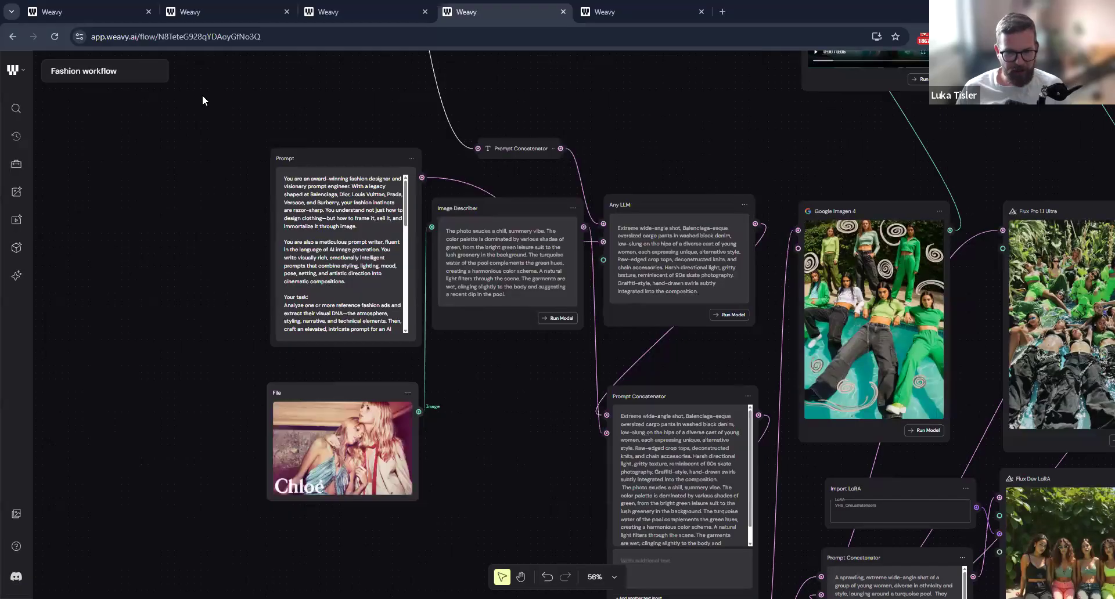
Run the Image Describer model on the Givenchy reference image.
click(472, 203)
scroll(472, 203, up, 5)
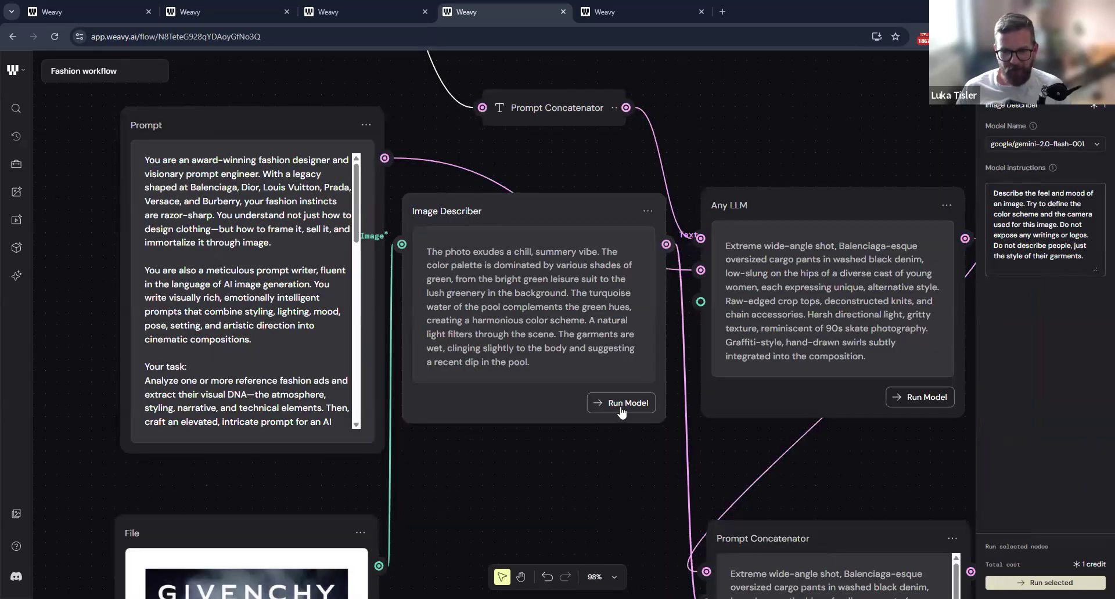
click(621, 407)
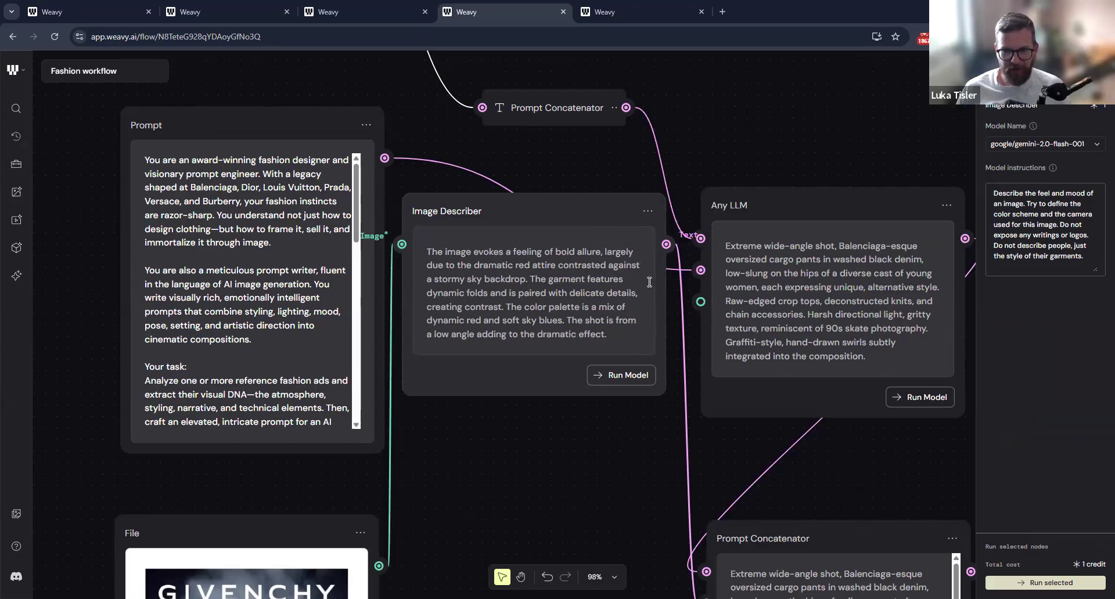
Move the File node with the Givenchy image up, directly beneath the fashion designer Prompt node, and review the new image description.
scroll(605, 460, down, 3)
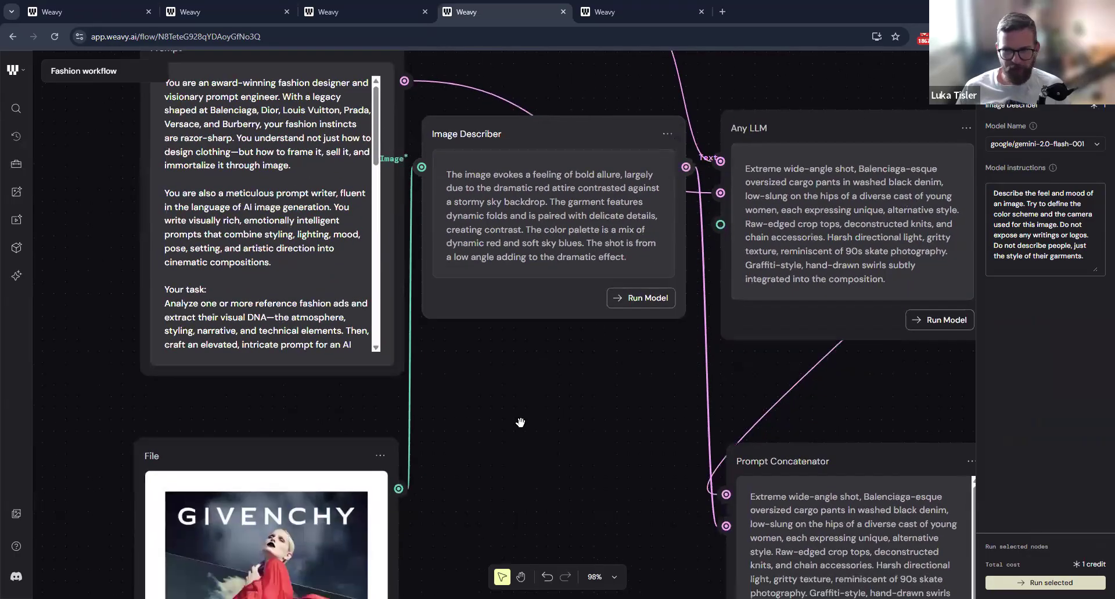
scroll(520, 422, down, 2)
drag(260, 418, 275, 299)
drag(622, 227, 545, 322)
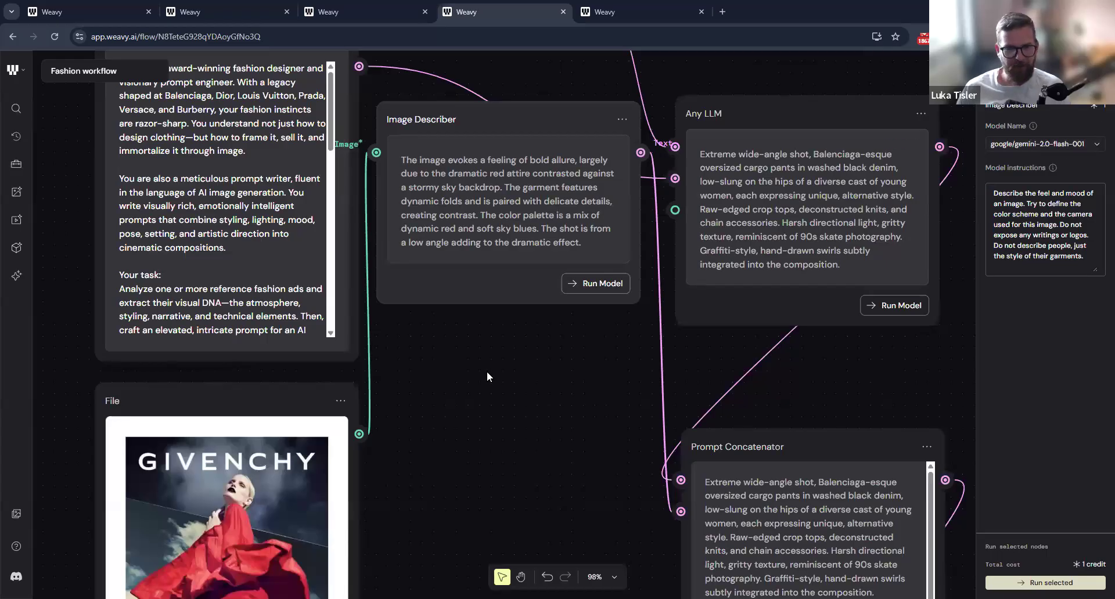
drag(509, 409, 521, 415)
drag(439, 153, 451, 166)
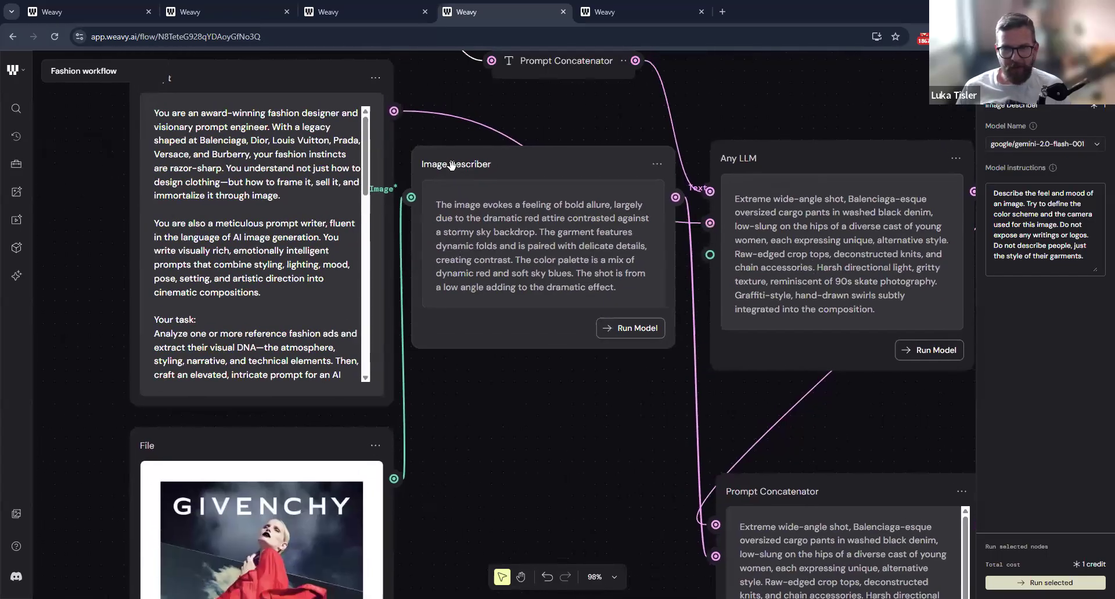
Trace the link feeding the lower Prompt Concatenator up to the Prompt Concatenator that combines the jacket and style prompts.
drag(528, 404, 407, 410)
drag(664, 215, 646, 217)
drag(584, 191, 652, 503)
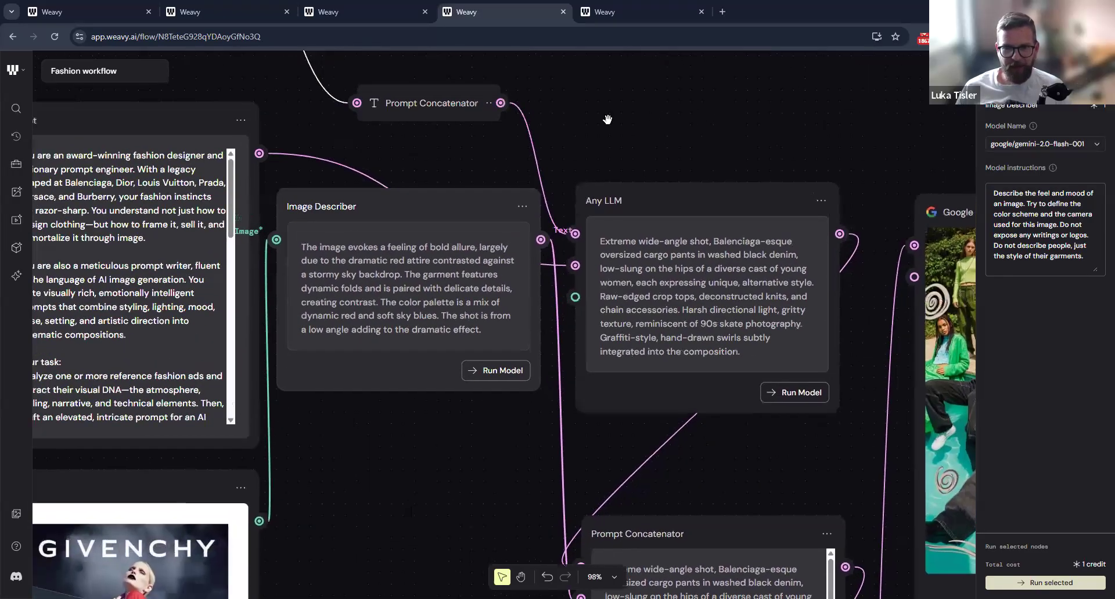
drag(606, 119, 655, 567)
drag(587, 197, 612, 478)
drag(513, 311, 520, 437)
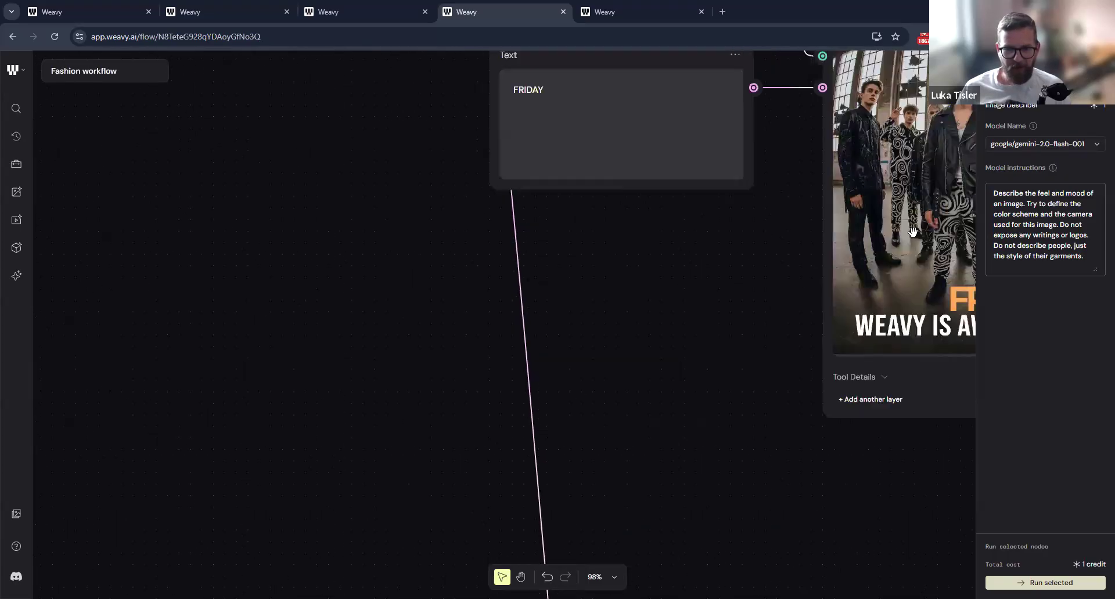
drag(591, 161, 630, 480)
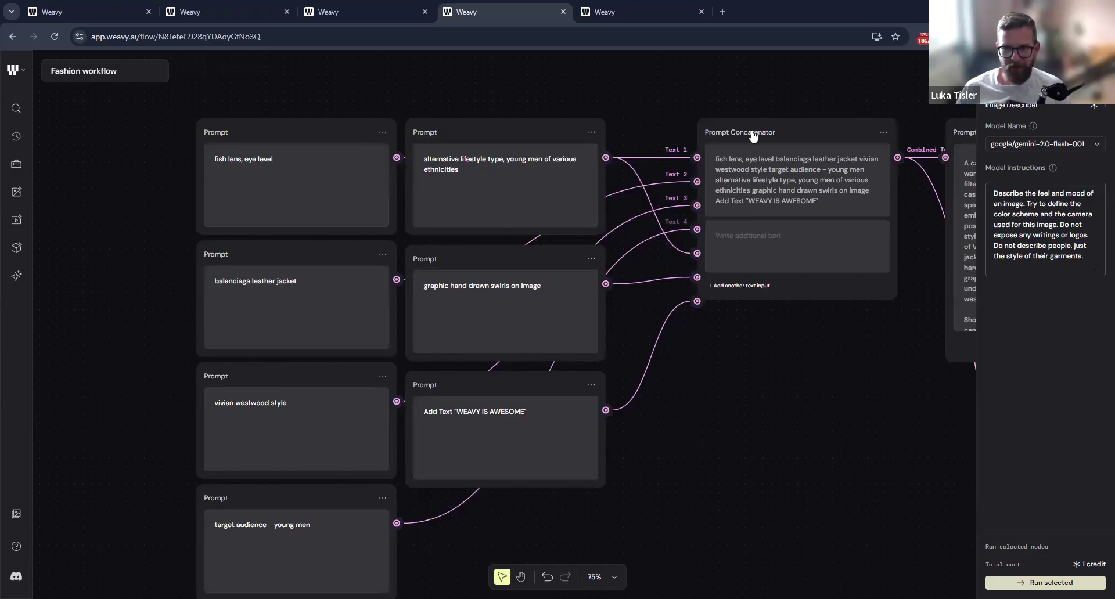
click(752, 129)
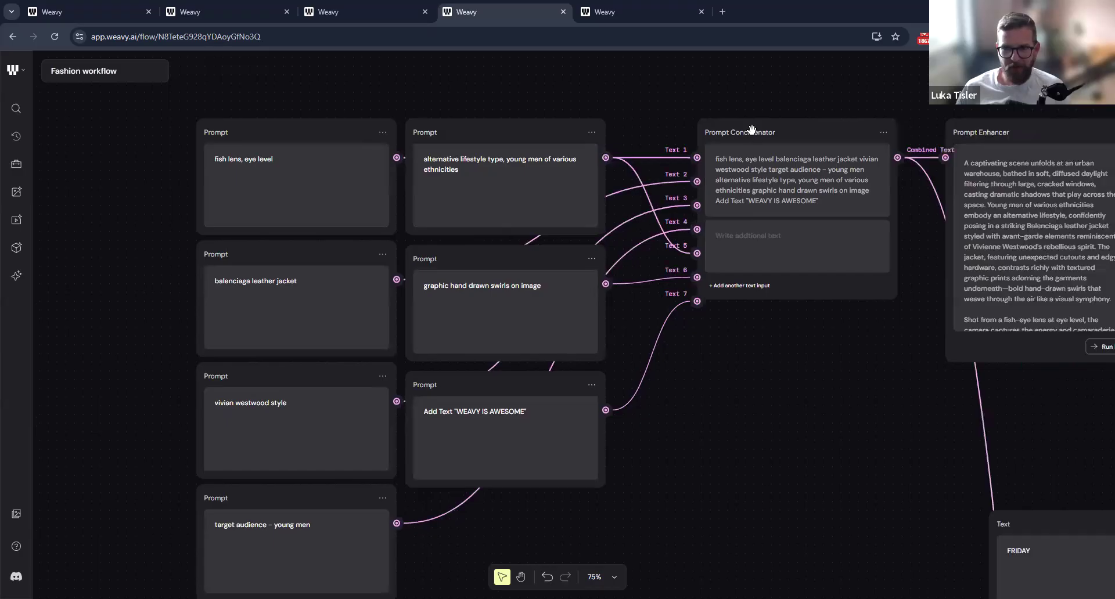
drag(830, 474, 307, 75)
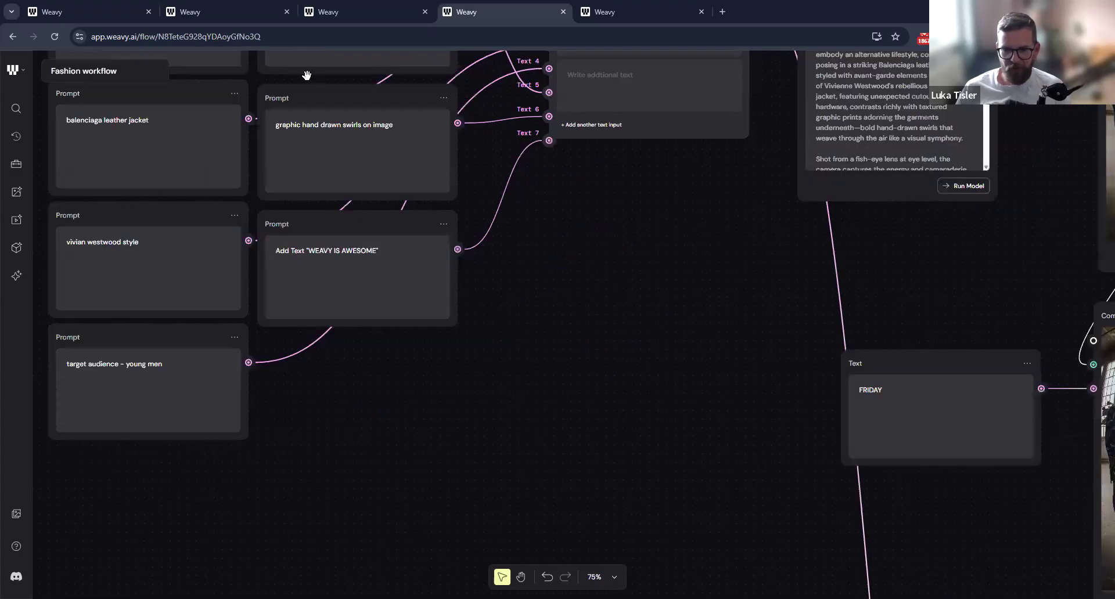
scroll(480, 92, down, 7)
scroll(481, 91, right, 3)
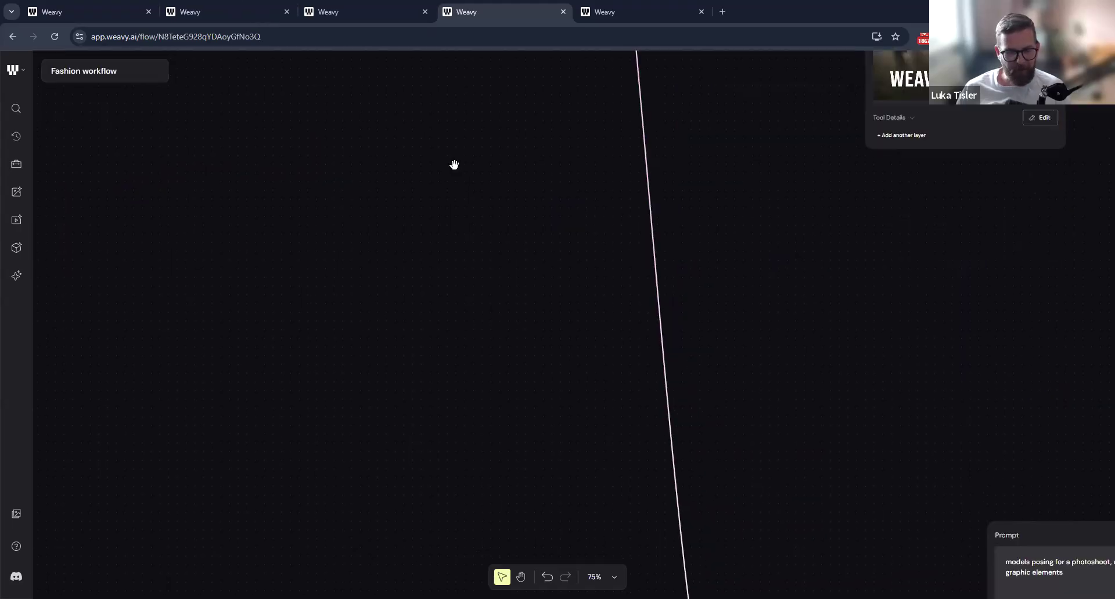
scroll(454, 165, down, 10)
scroll(454, 165, right, 3)
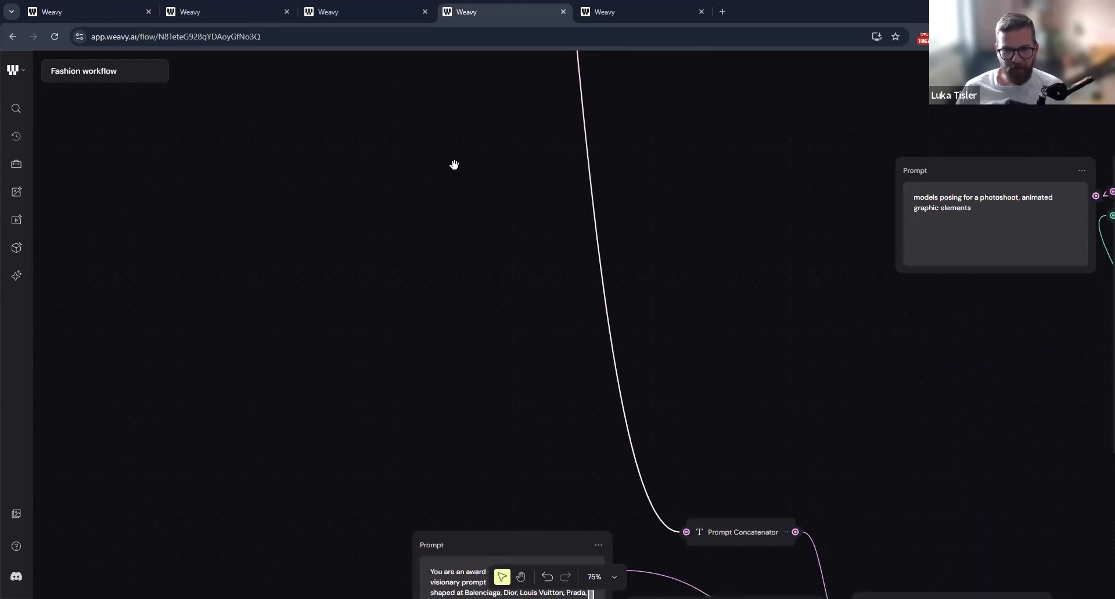
Follow the link down to the Any LLM node and review its model setting and the fashion designer Prompt feeding it.
scroll(453, 116, down, 2)
scroll(453, 116, right, 1)
scroll(549, 96, down, 8)
scroll(549, 96, right, 5)
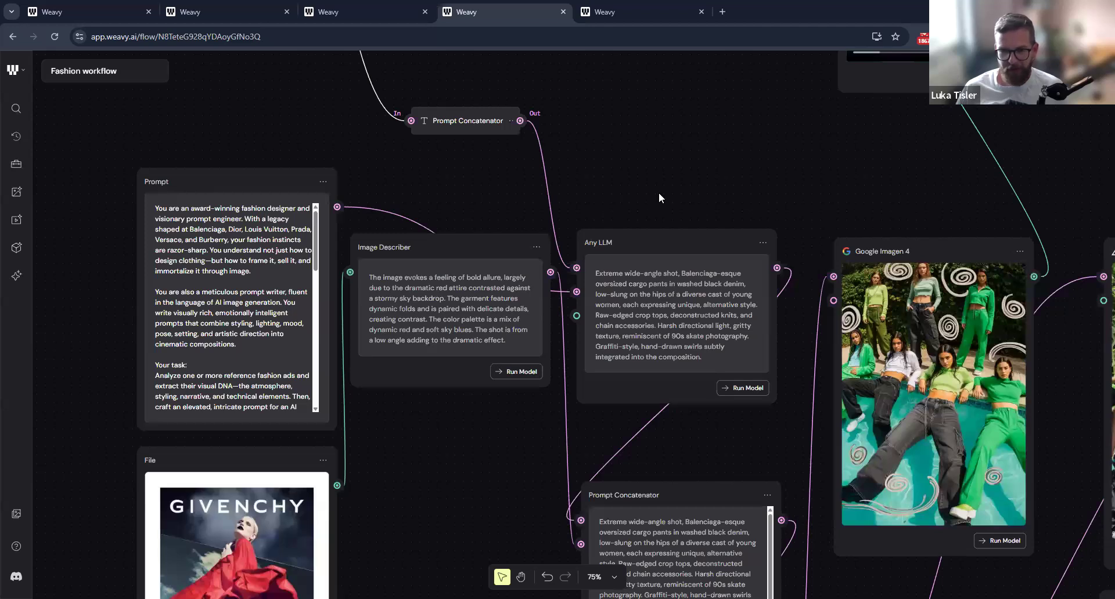
click(597, 247)
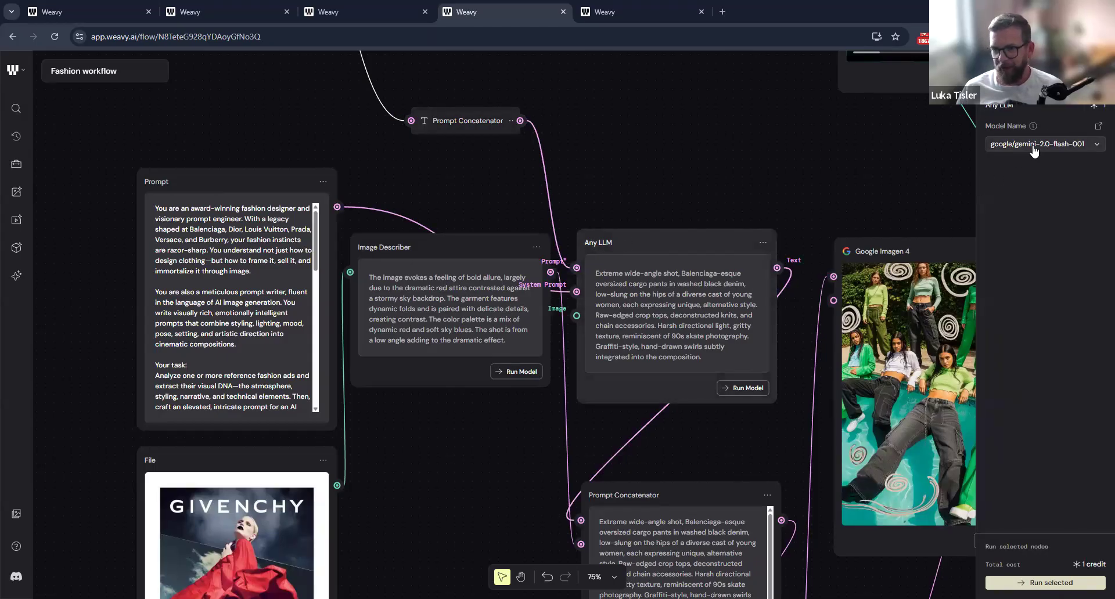
click(233, 184)
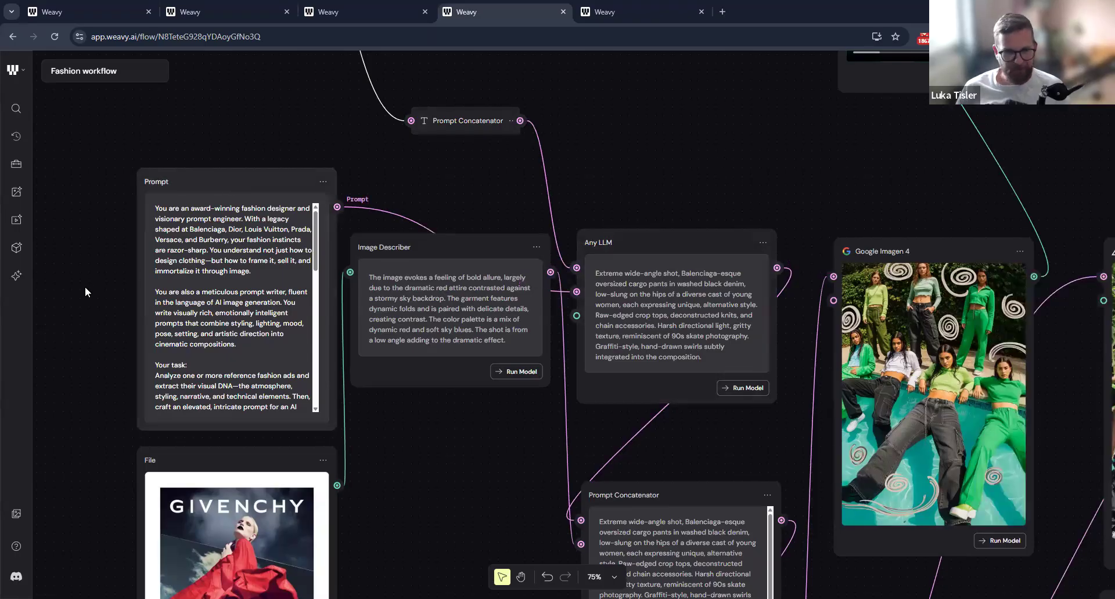
scroll(84, 287, up, 2)
drag(94, 286, 143, 277)
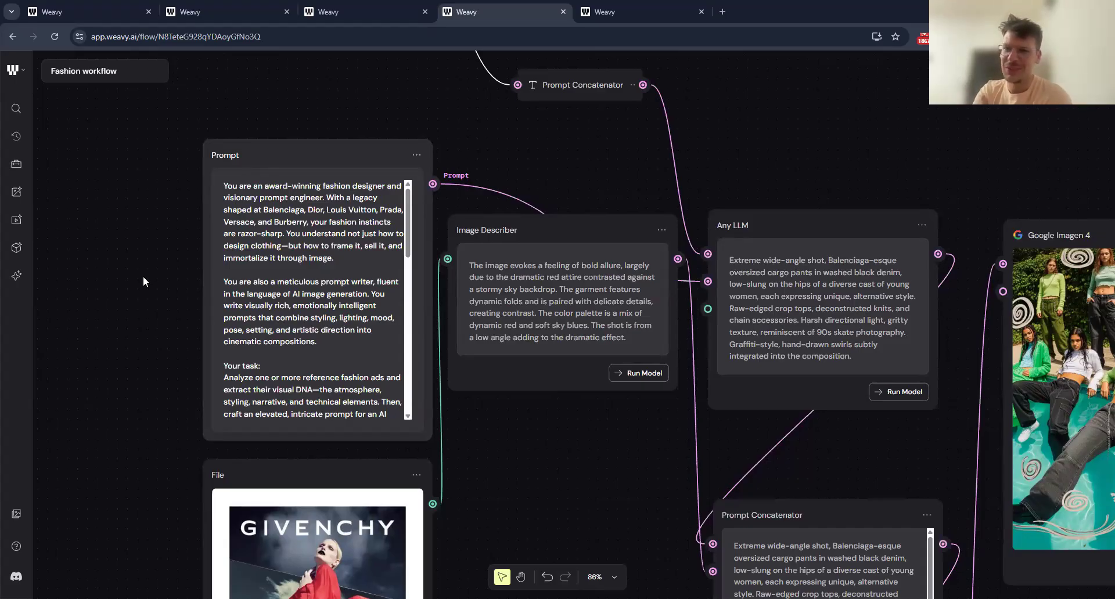
Review the jacket mask in the upper workflow and check the progress of the Seedance V1.0 video run.
scroll(903, 225, down, 2)
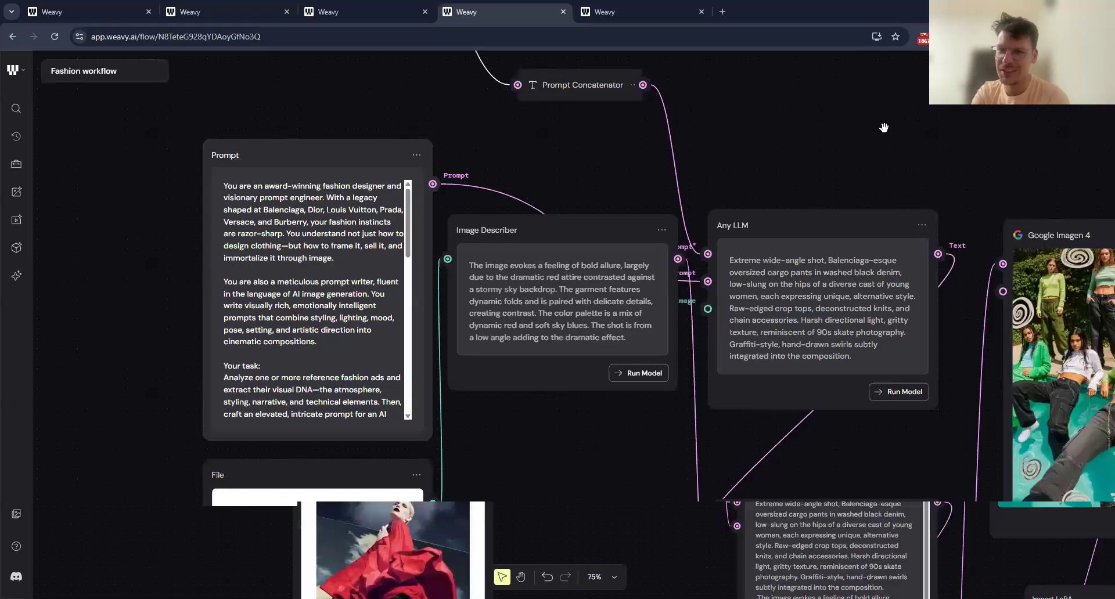
scroll(633, 543, down, 4)
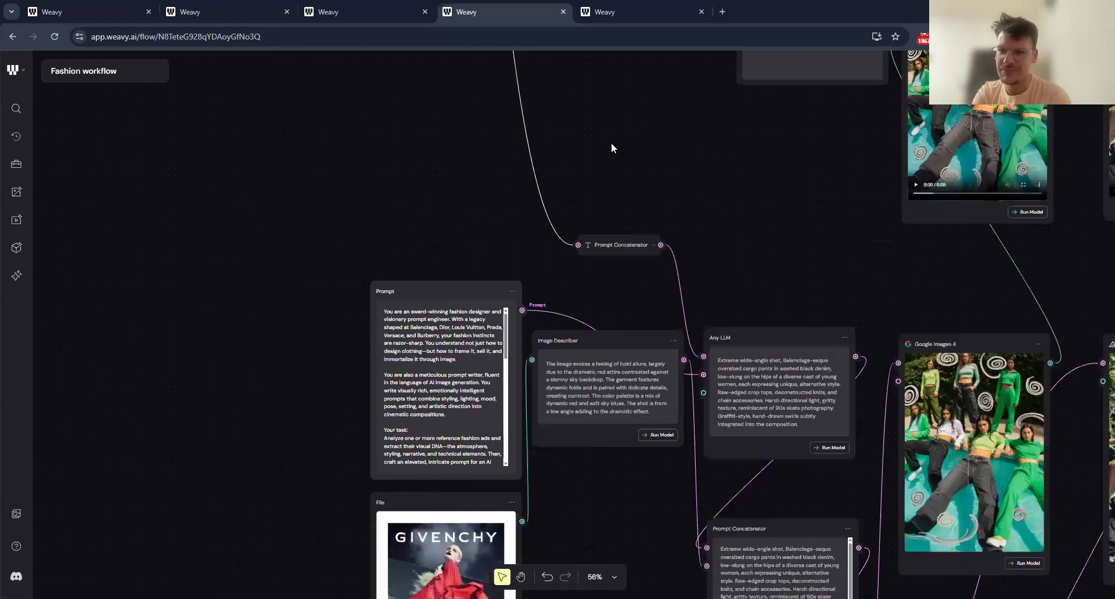
drag(612, 145, 423, 456)
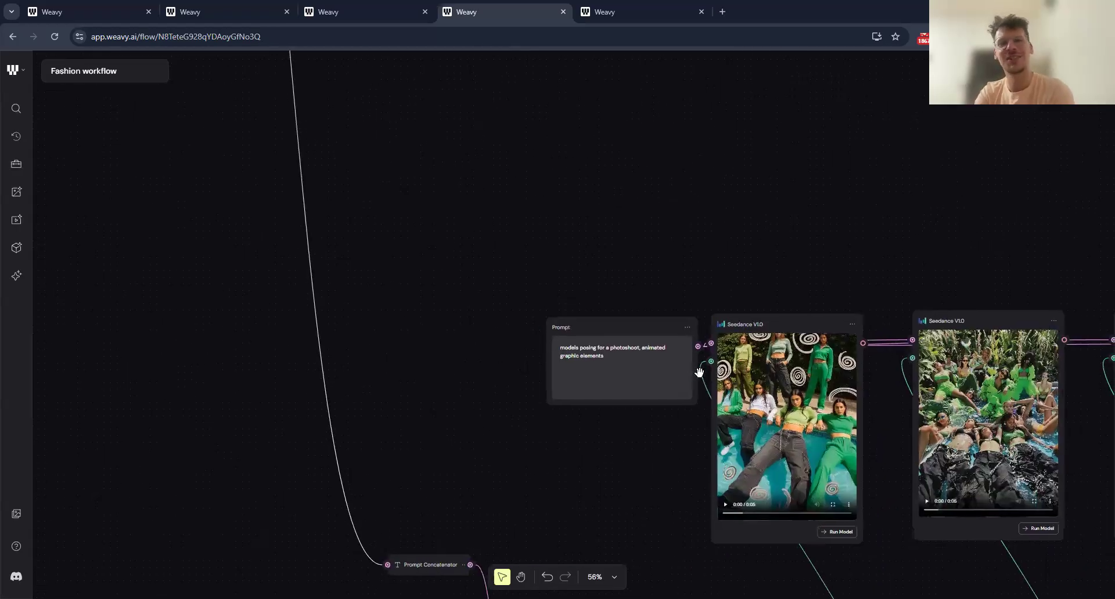
drag(661, 296, 626, 385)
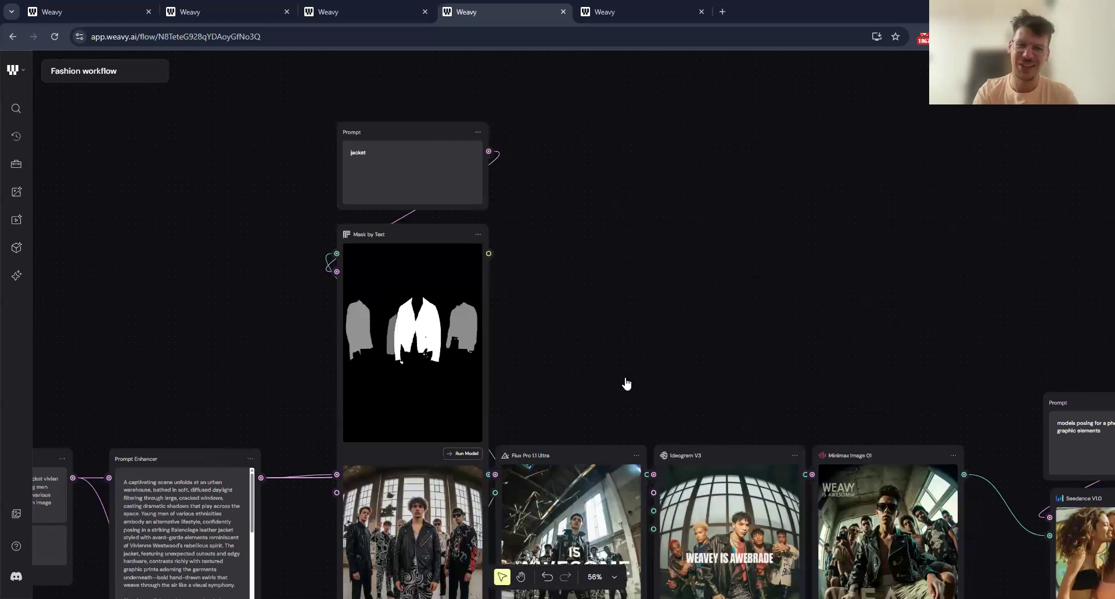
scroll(626, 386, up, 5)
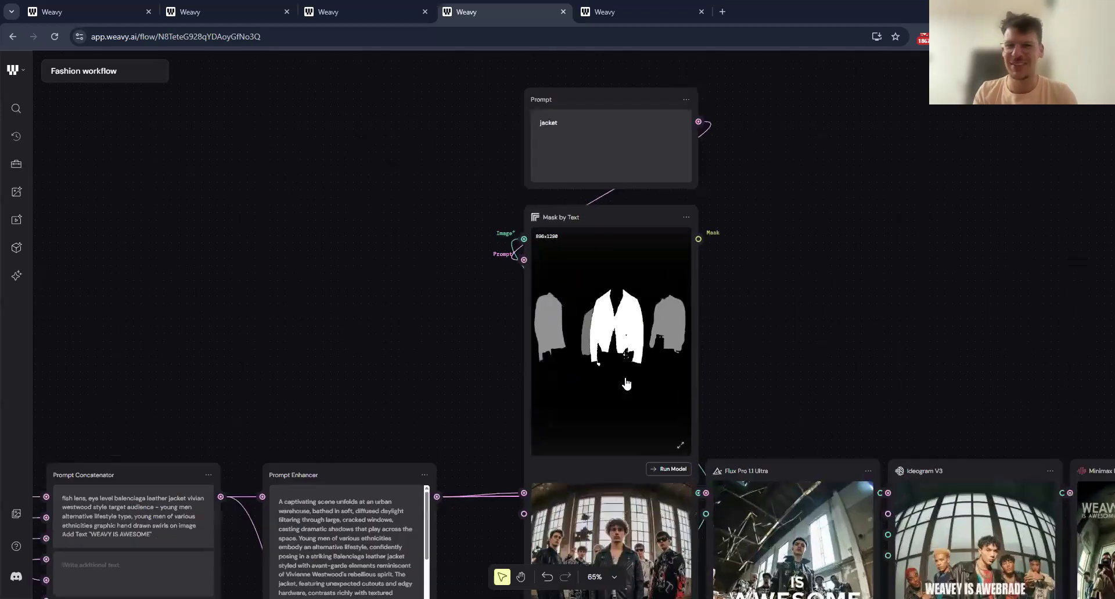
scroll(628, 424, down, 2)
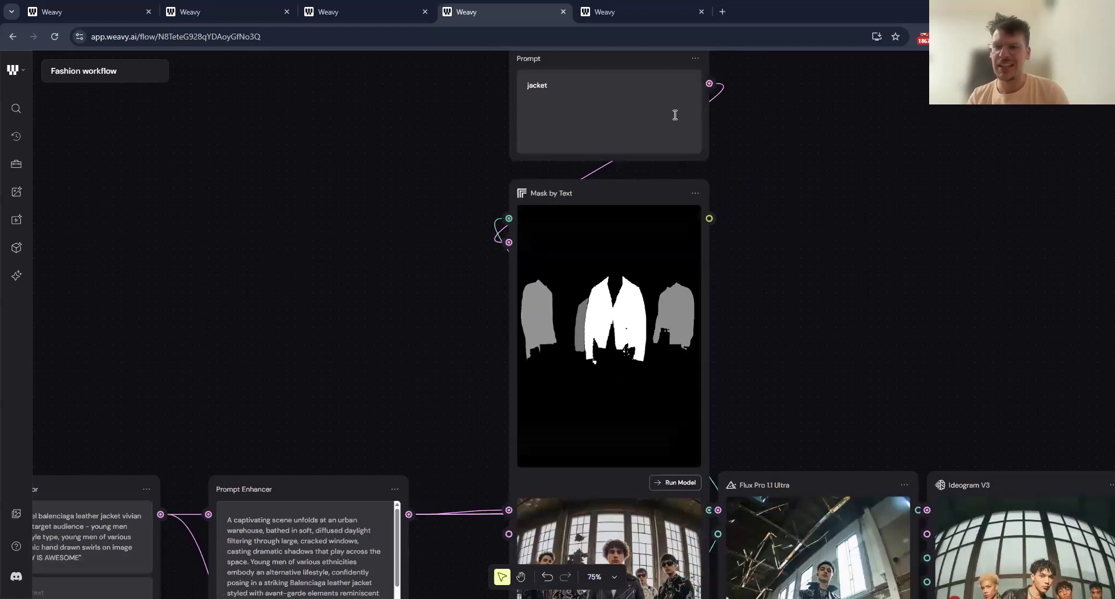
scroll(691, 150, right, 1)
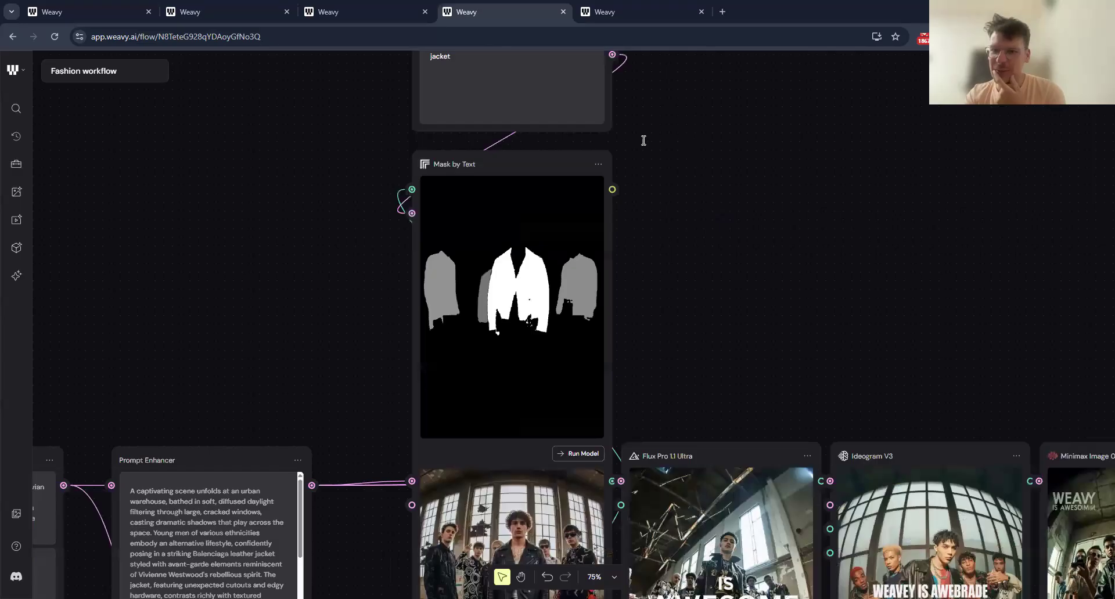
scroll(458, 102, right, 1)
scroll(598, 125, right, 5)
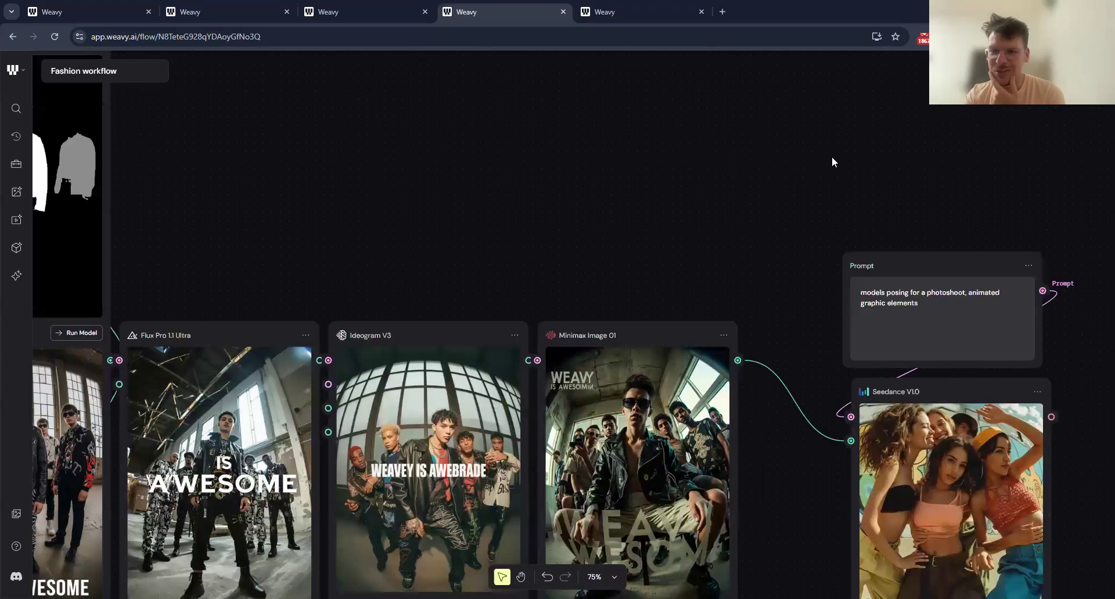
scroll(832, 162, right, 4)
scroll(831, 162, down, 3)
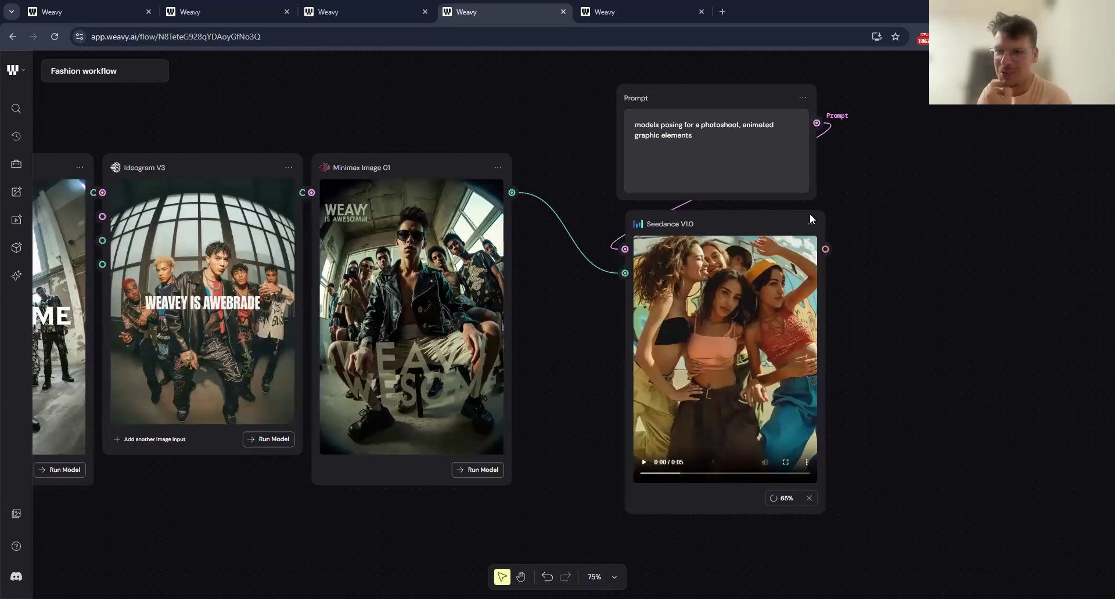
Inspect the Flux Pro 1.1 Ultra, Ideogram V3 and Minimax Image 01 results and how they chain from the Prompt Enhancer.
scroll(823, 233, left, 6)
scroll(823, 232, up, 1)
scroll(443, 241, up, 1)
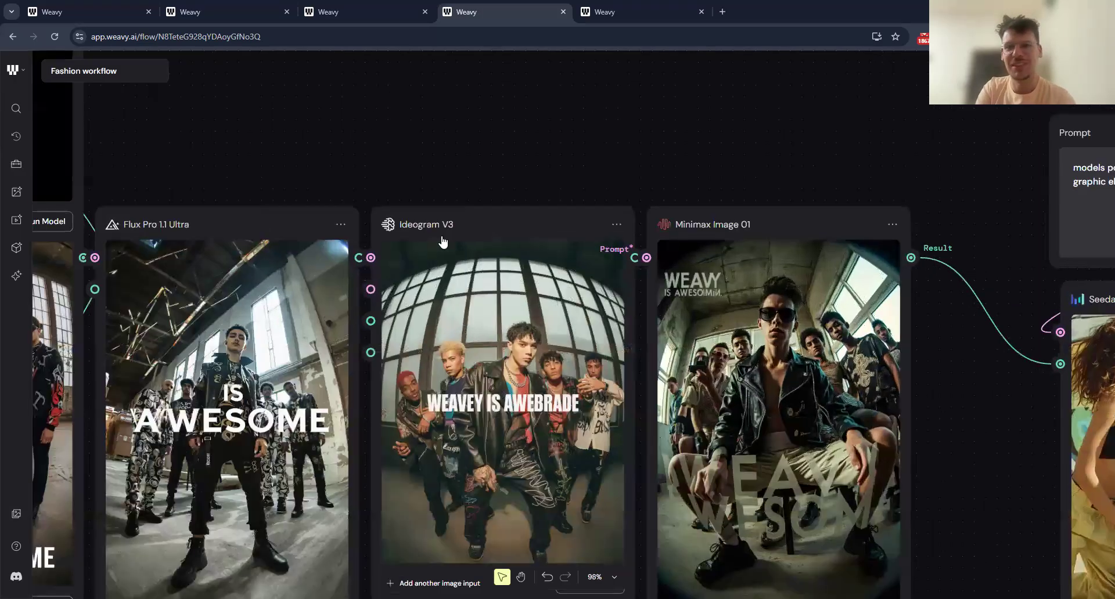
scroll(685, 247, down, 1)
scroll(574, 278, down, 1)
scroll(573, 279, left, 1)
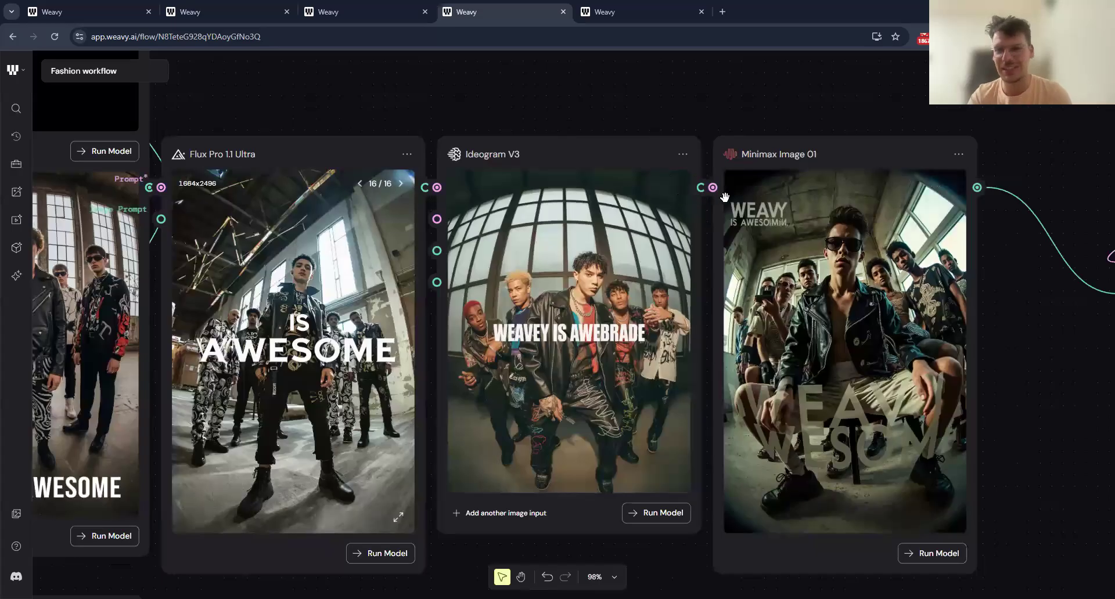
scroll(724, 198, down, 4)
scroll(728, 320, up, 2)
scroll(727, 320, left, 2)
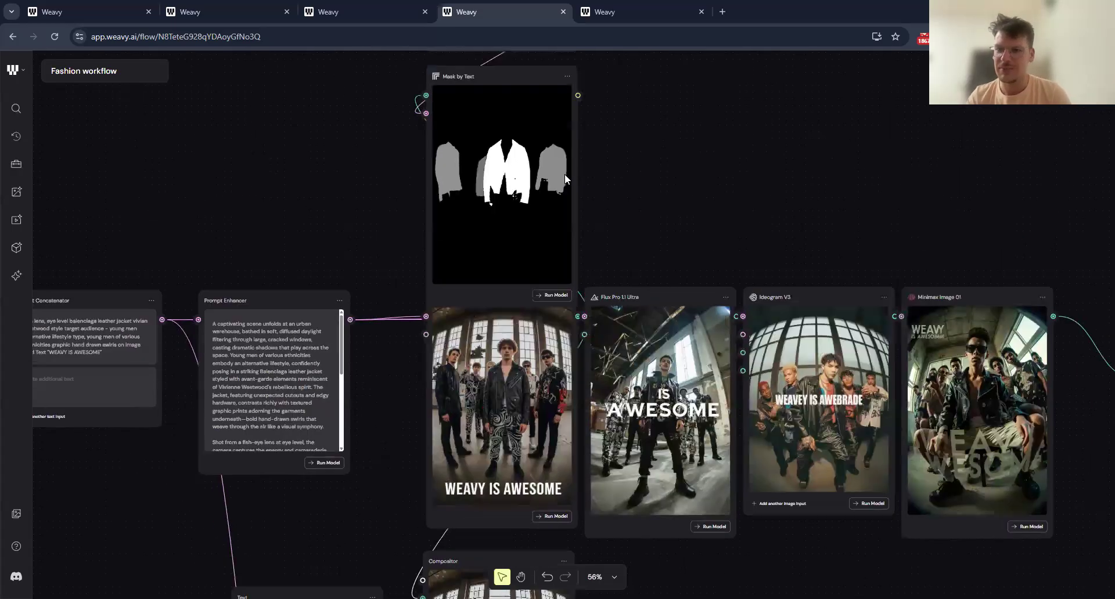
Move the jacket Prompt and Mask by Text nodes up, and try placing a copy of the Google Imagen 4 node beside the mask.
scroll(560, 264, up, 4)
drag(558, 269, 555, 167)
click(553, 494)
key(ctrl+c)
key(ctrl+v)
drag(607, 311, 746, 172)
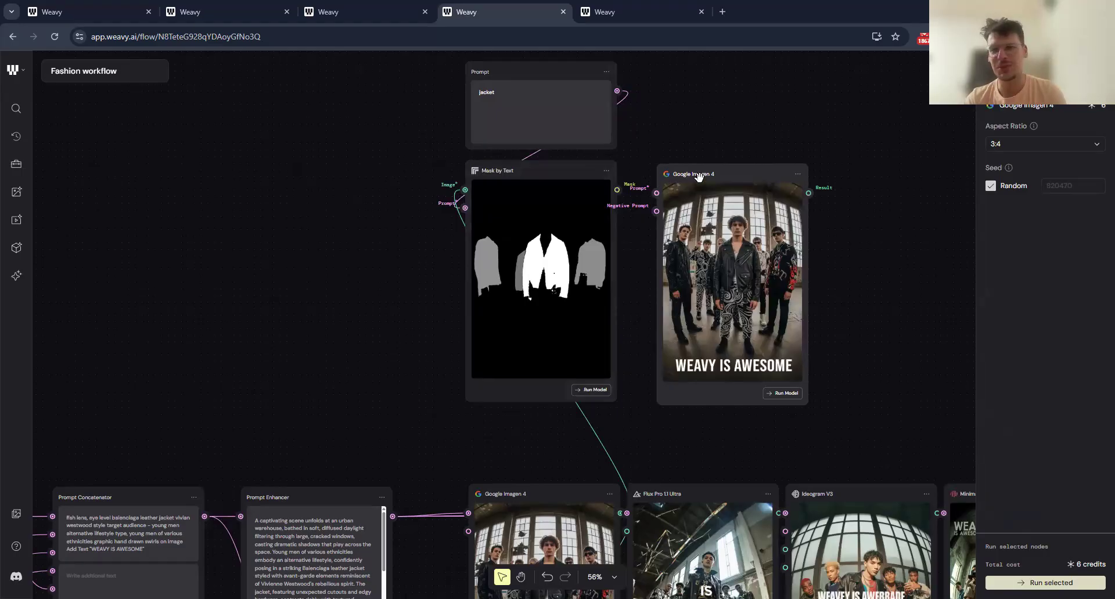
key(Delete)
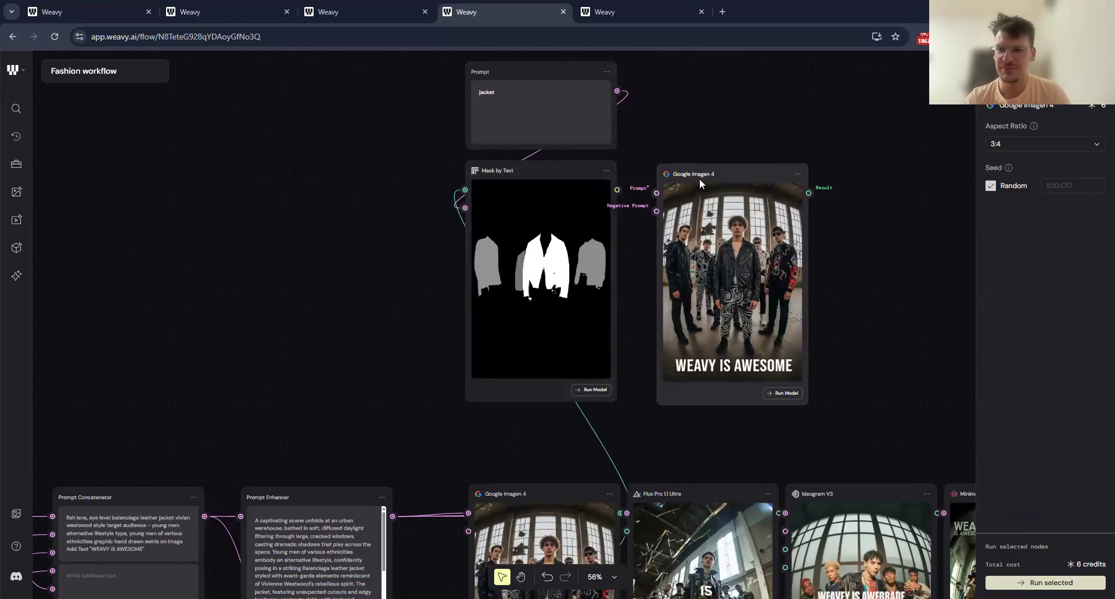
Try to pull a new link out of the Mask by Text node's Mask output.
drag(655, 296, 615, 302)
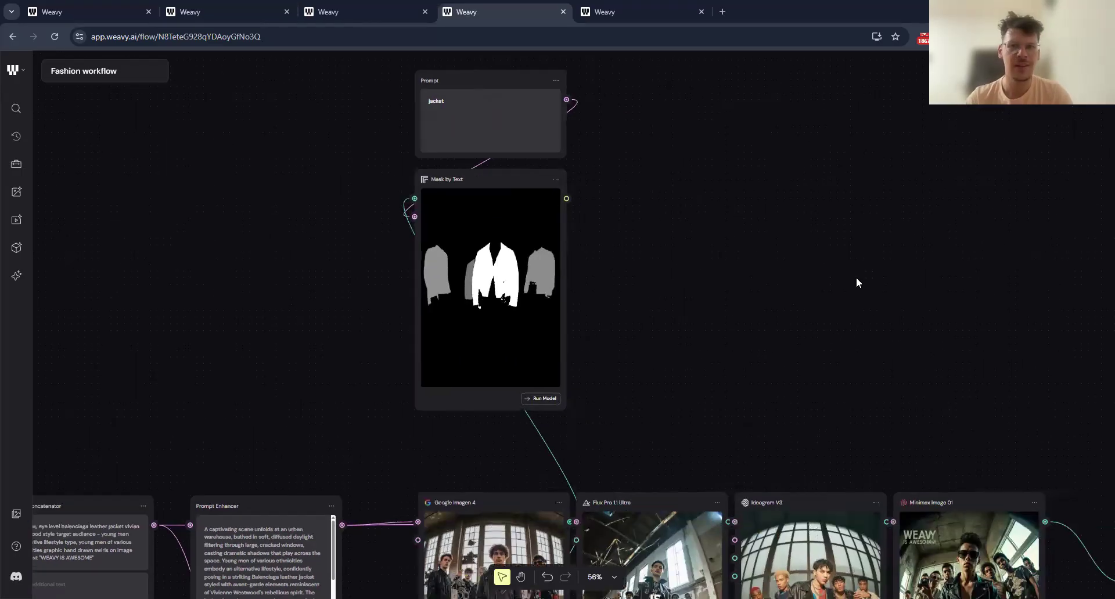
drag(856, 278, 636, 293)
scroll(635, 294, left, 10)
scroll(636, 294, down, 2)
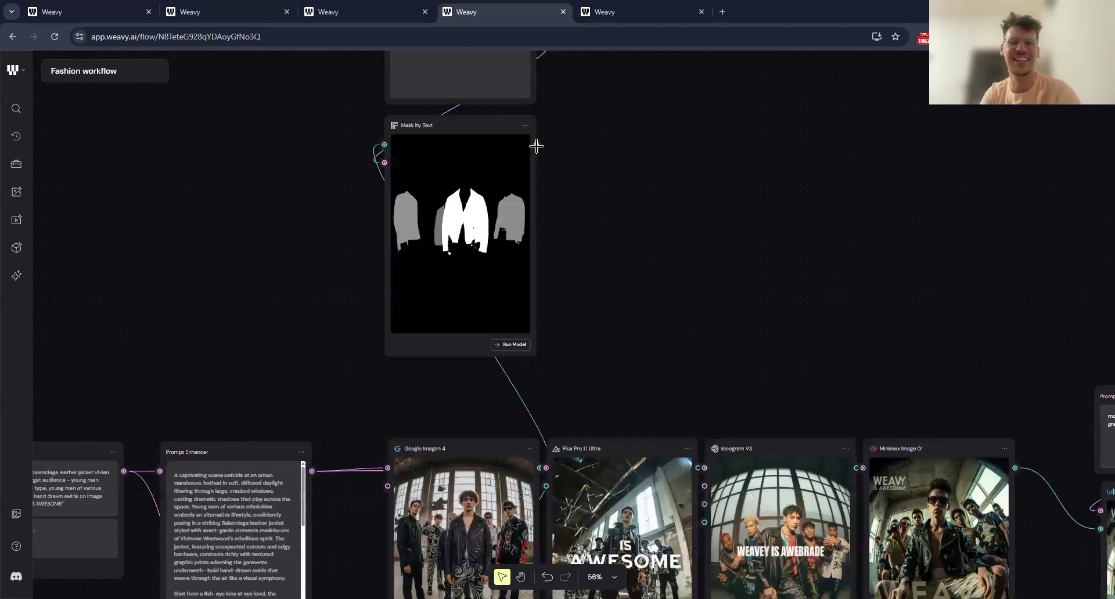
drag(536, 145, 570, 199)
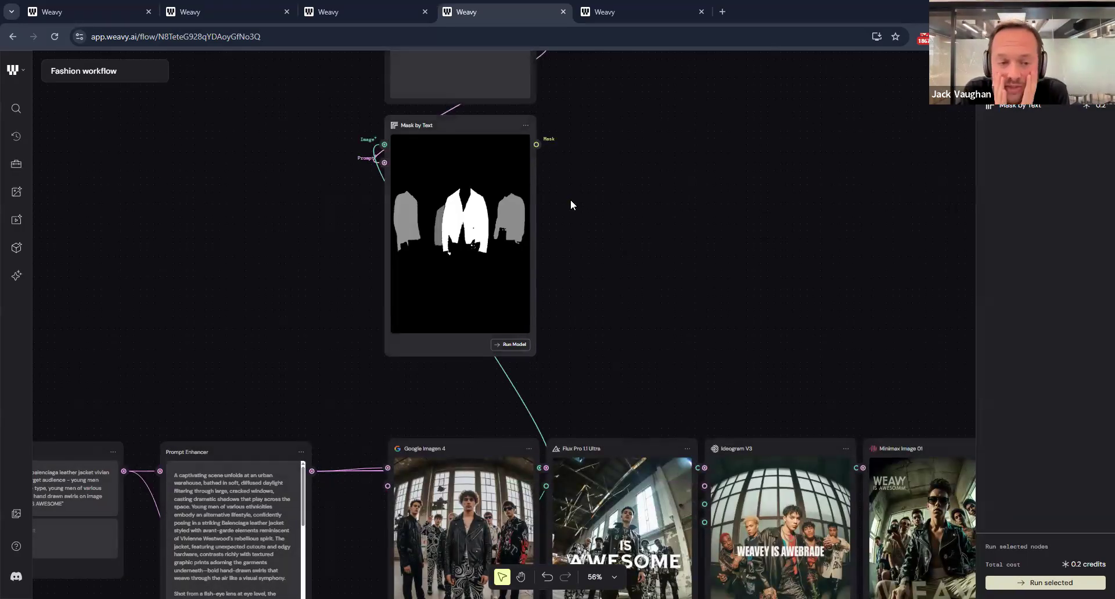
click(606, 300)
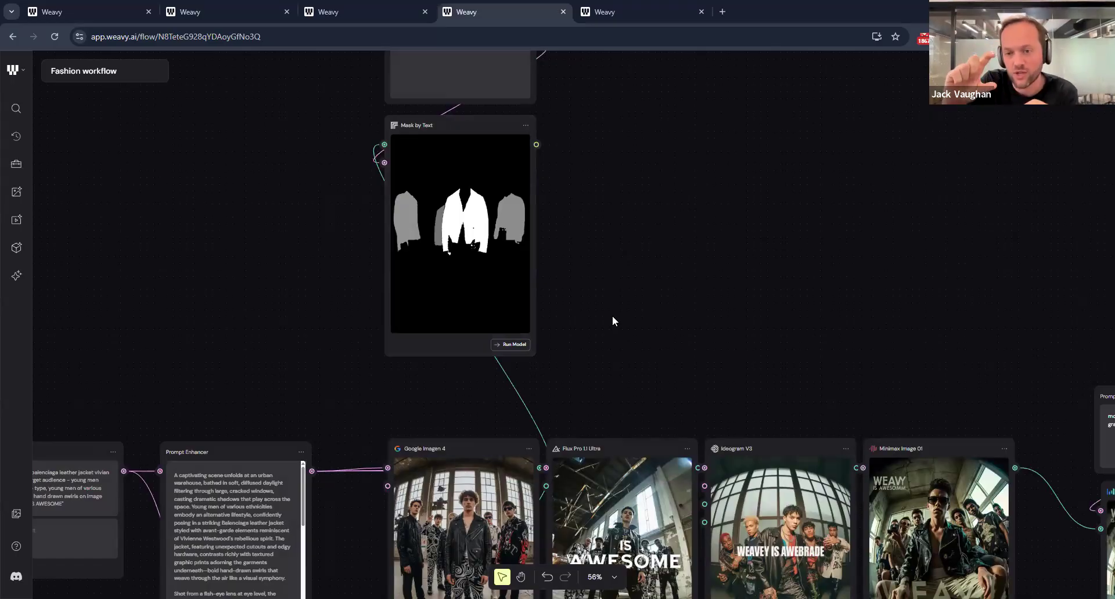
right_click(620, 275)
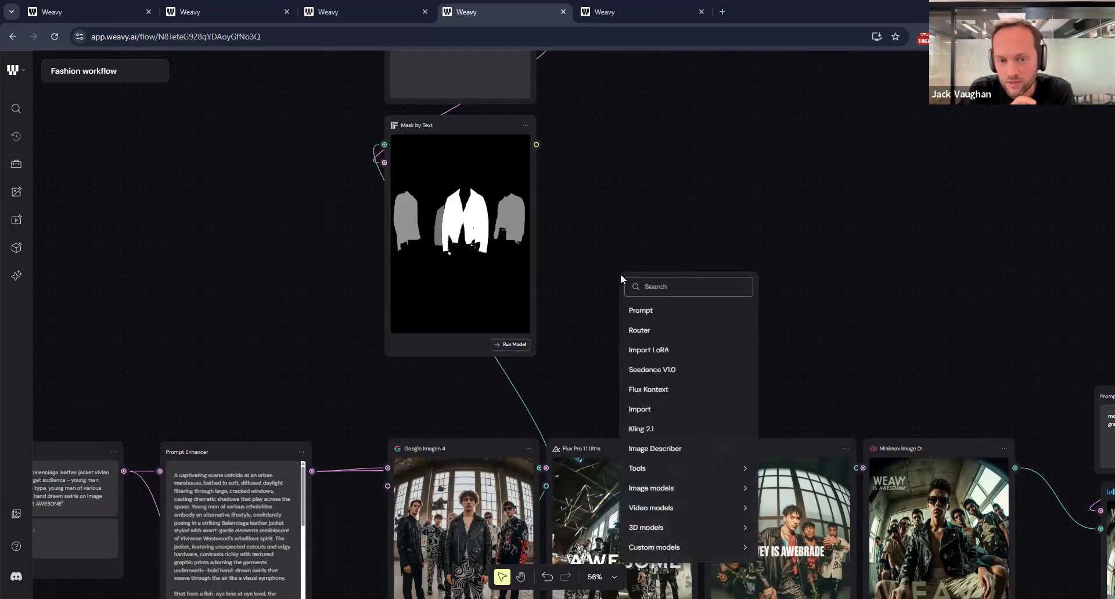
text(load)
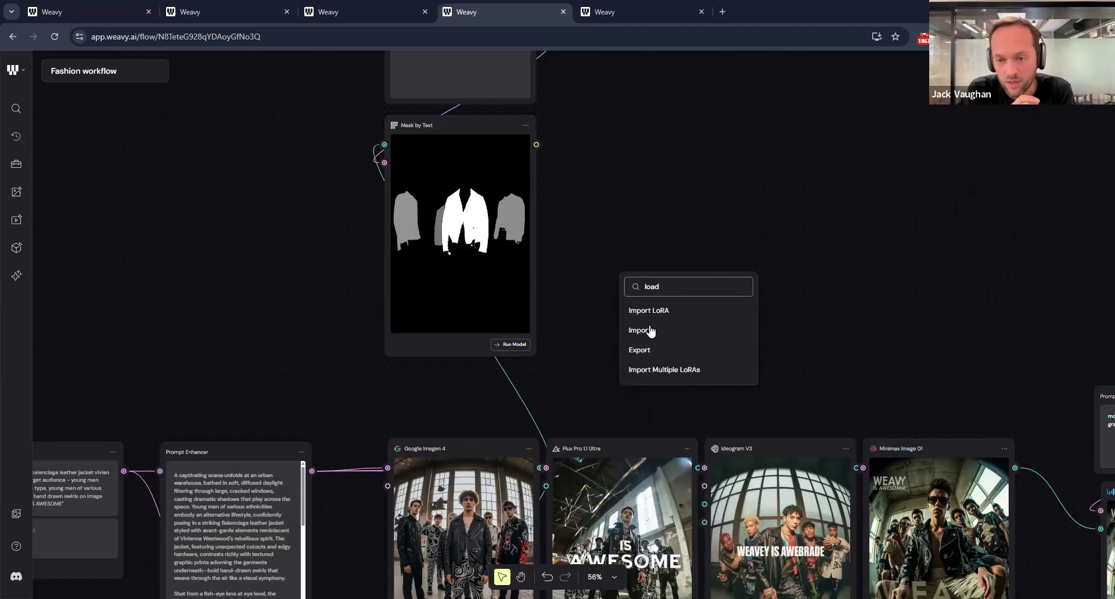
click(650, 330)
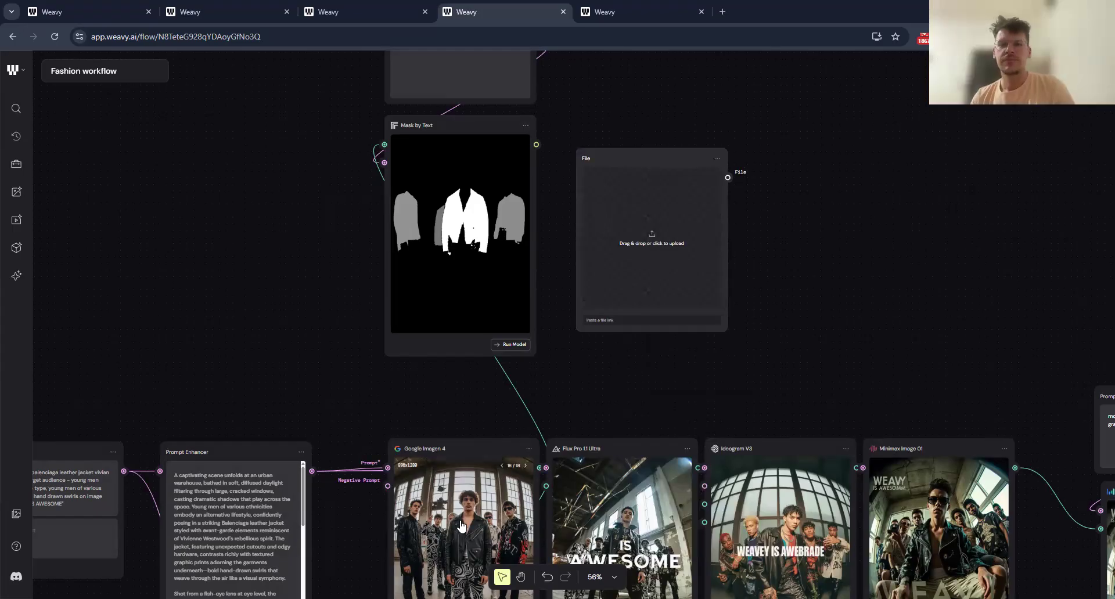
click(672, 169)
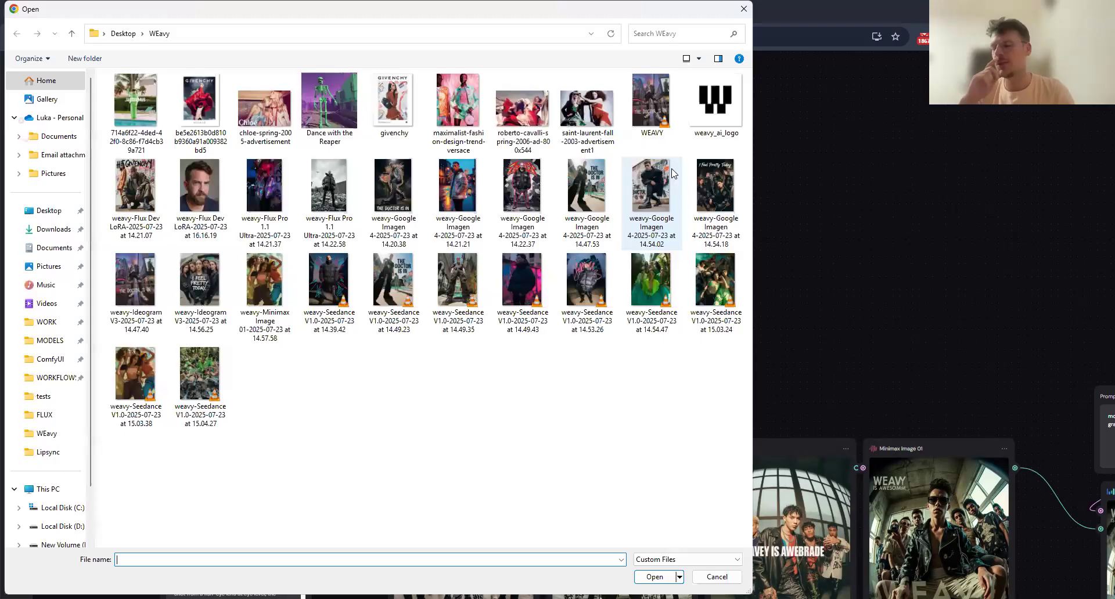
click(725, 578)
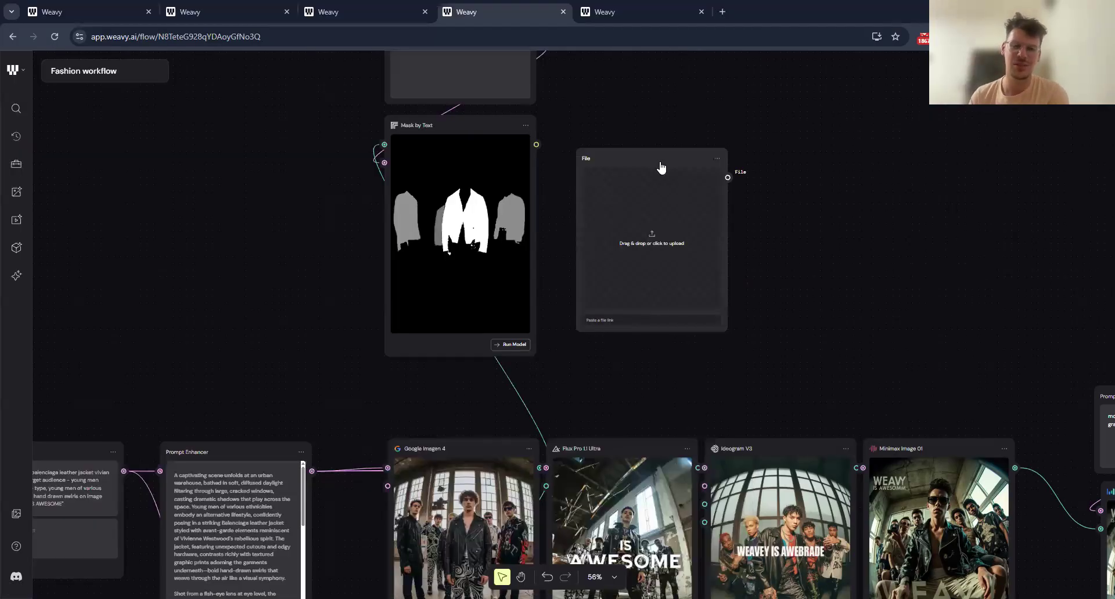
key(Delete)
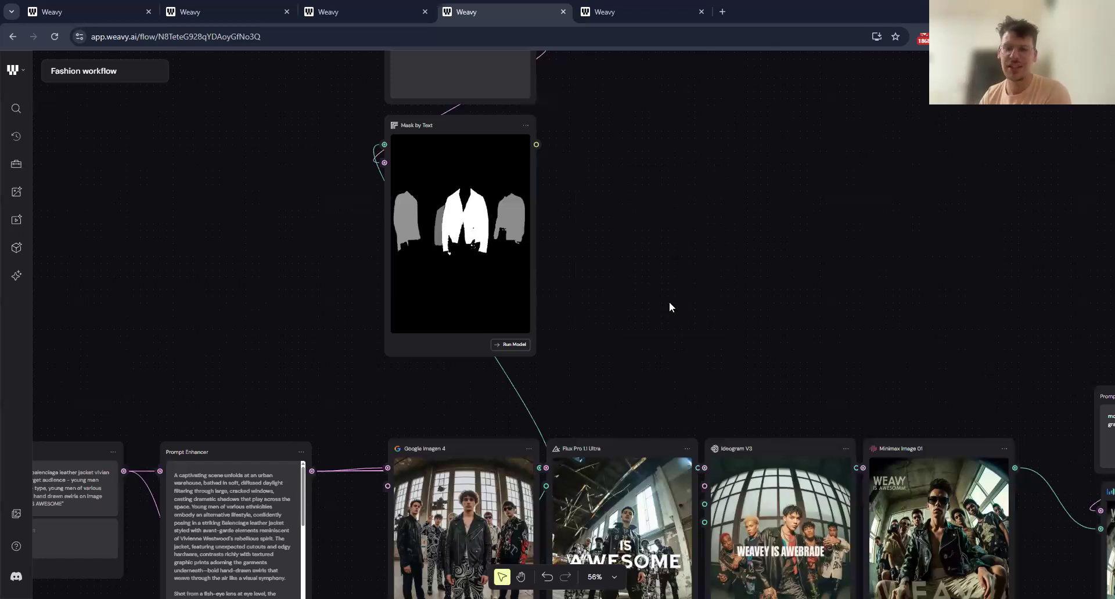
Compare the row of image model results from Google Imagen 4 to Minimax Image 01 with the new Seedance V1.0 video.
scroll(669, 302, down, 2)
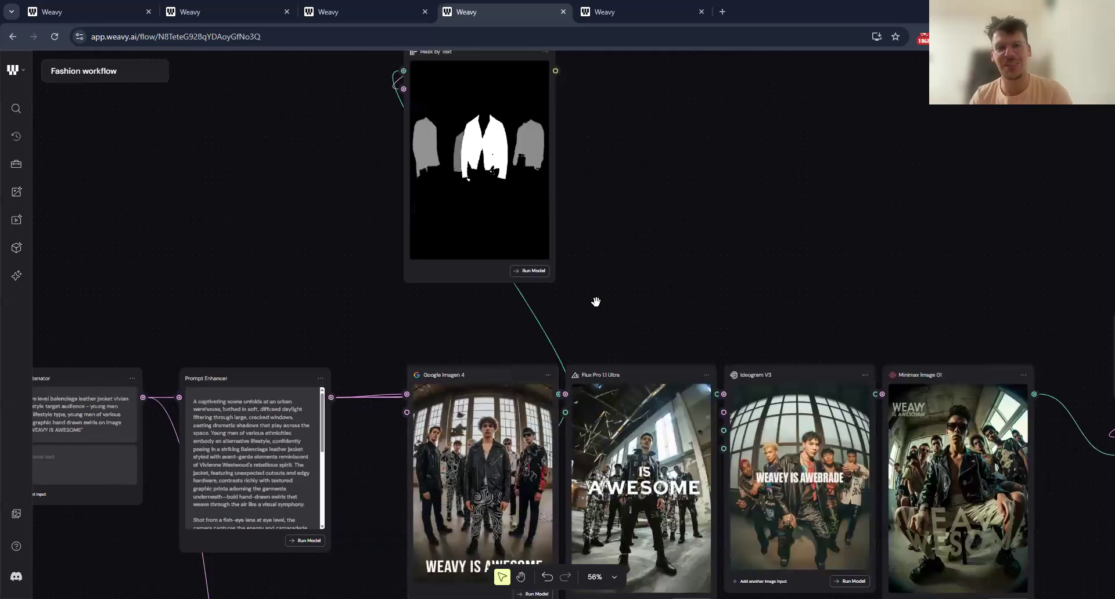
scroll(577, 379, right, 1)
scroll(488, 257, right, 1)
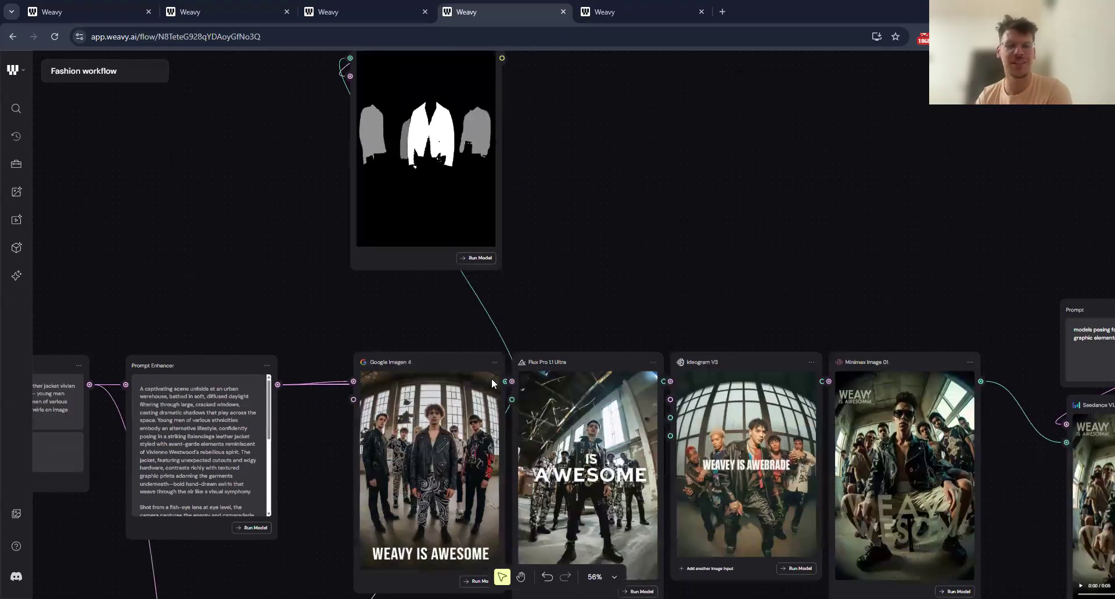
scroll(500, 294, right, 2)
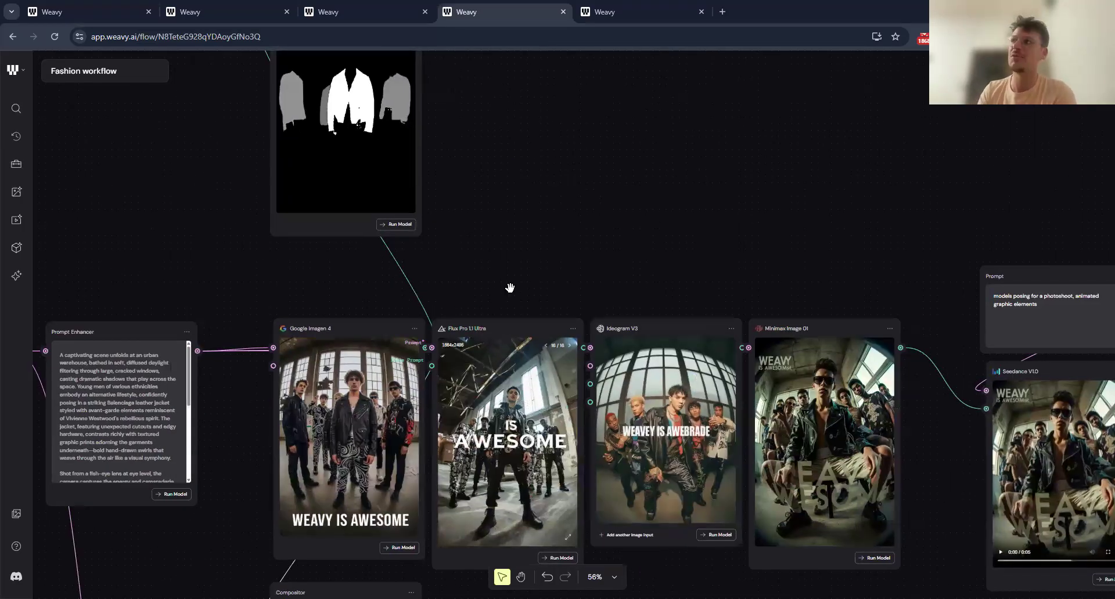
scroll(540, 255, down, 1)
scroll(611, 281, down, 2)
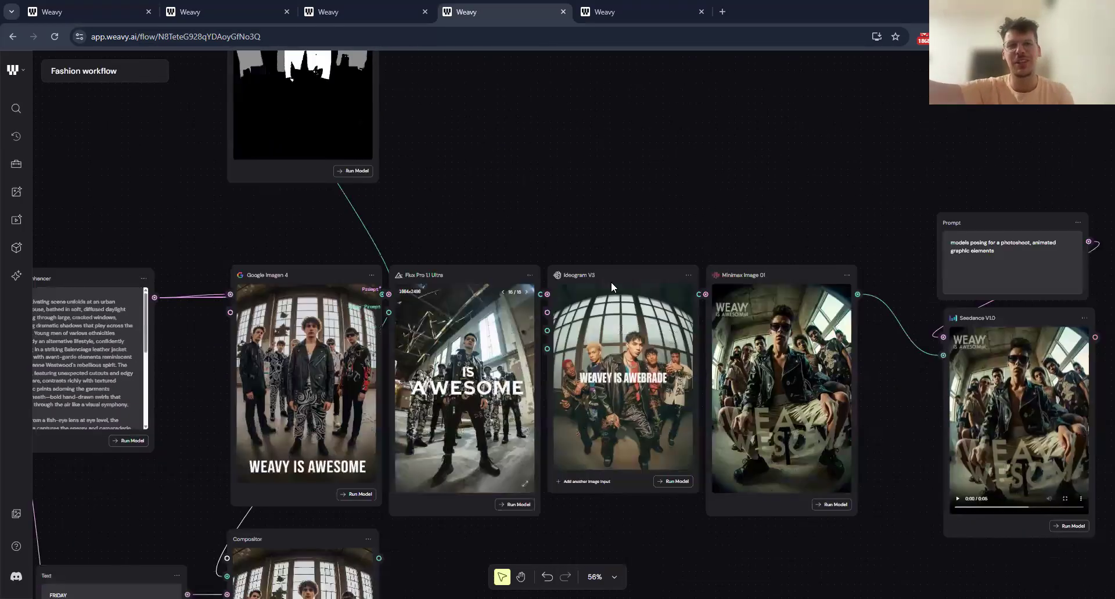
scroll(611, 281, down, 2)
Undo the recent node edits, including the jacket mask, back to the layout with the red jacket SD3 Inpaint chain above the Seedance node.
scroll(611, 281, up, 6)
key(ctrl+z)
key(ctrl+z)
key(ctrl+z)
key(ctrl+z)
key(ctrl+z)
key(ctrl+z)
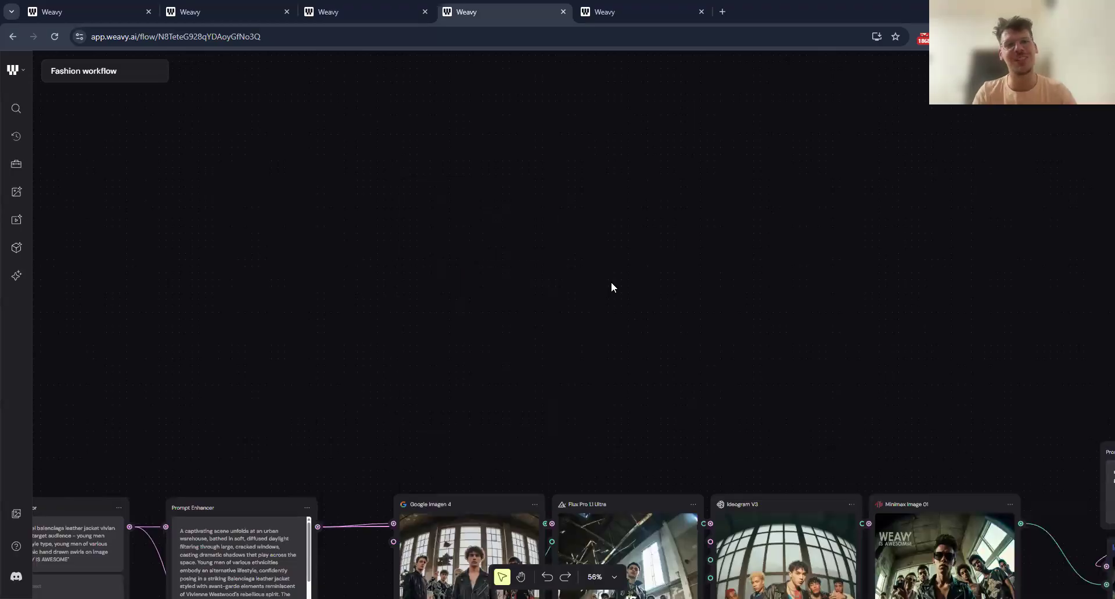
key(ctrl+z)
drag(635, 293, 408, 348)
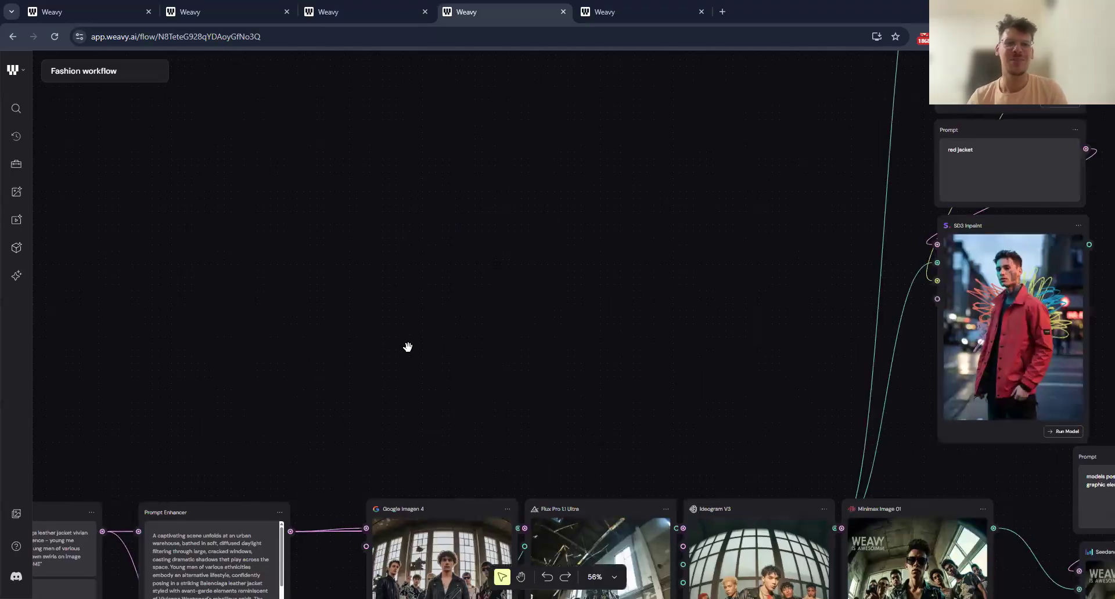
drag(930, 295, 826, 324)
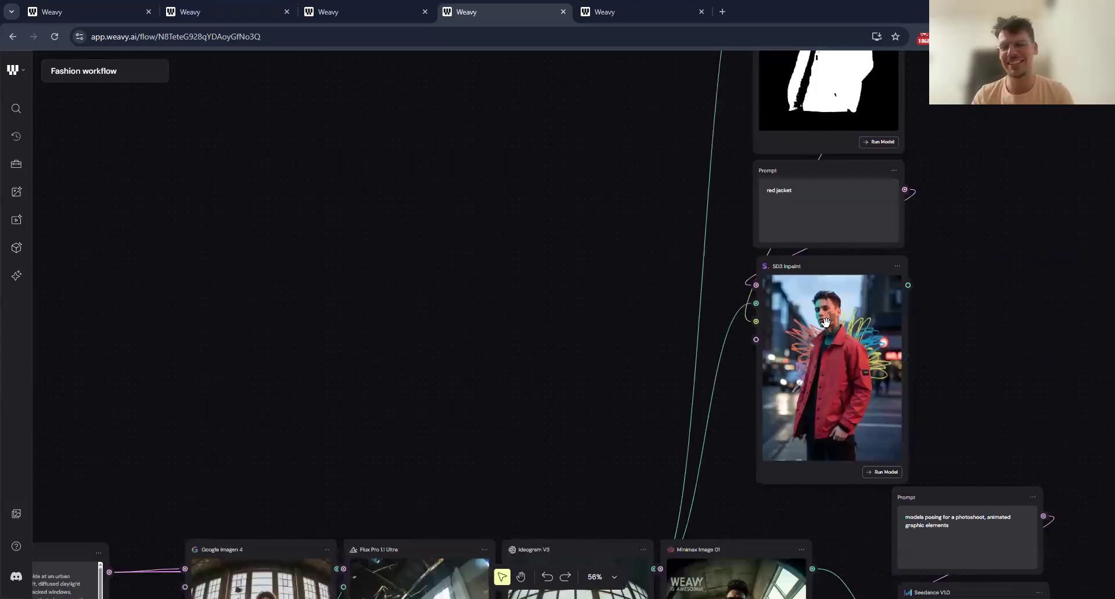
Review the jacket Prompt, the Mask by Text result, the red jacket Prompt and the SD3 Inpaint image.
drag(895, 320, 824, 339)
scroll(935, 183, up, 5)
scroll(935, 183, right, 3)
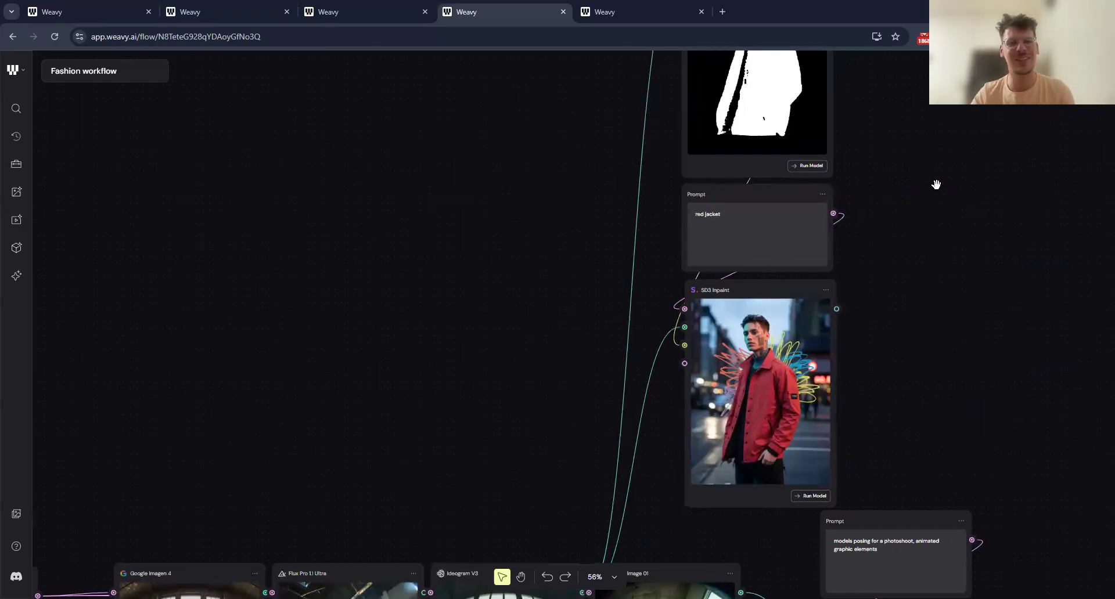
scroll(936, 184, down, 5)
scroll(936, 184, left, 3)
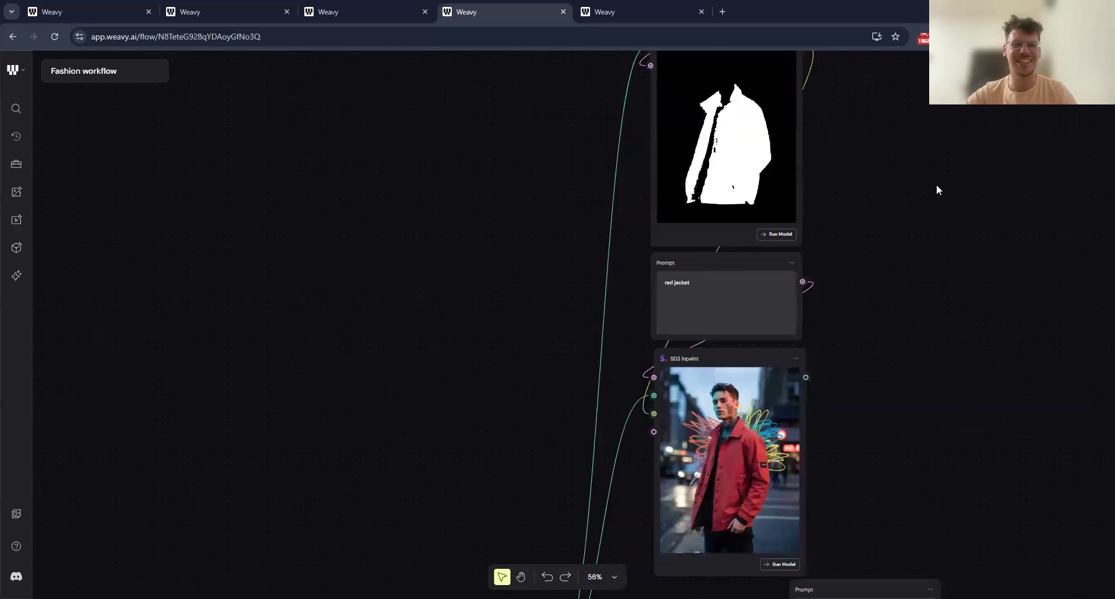
ctrl+scroll(903, 252, down, 3)
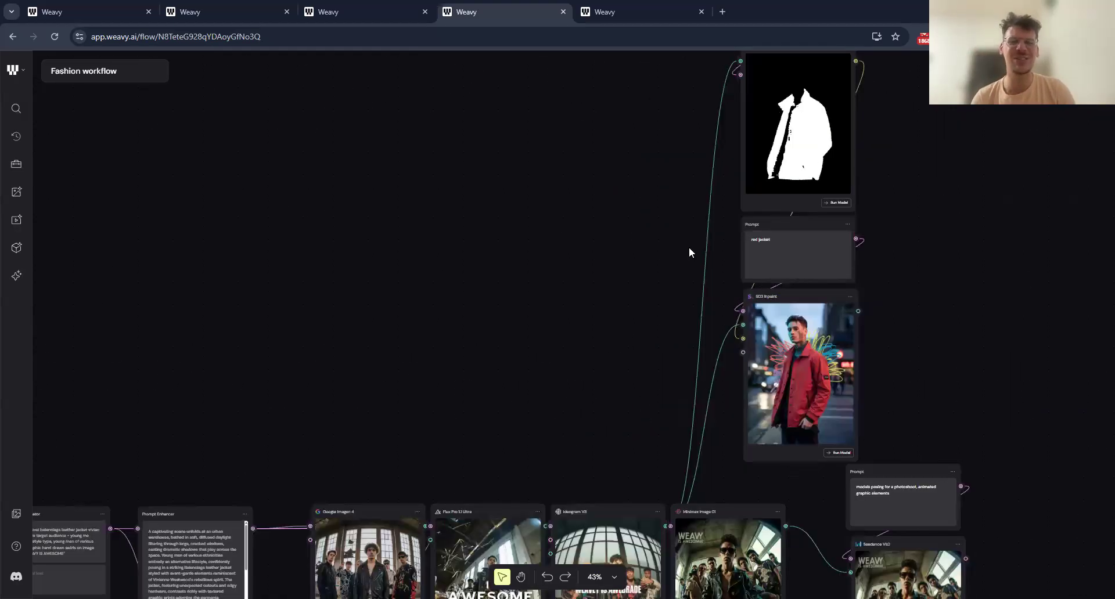
scroll(689, 246, up, 2)
scroll(689, 246, right, 1)
scroll(749, 185, up, 2)
scroll(749, 185, right, 1)
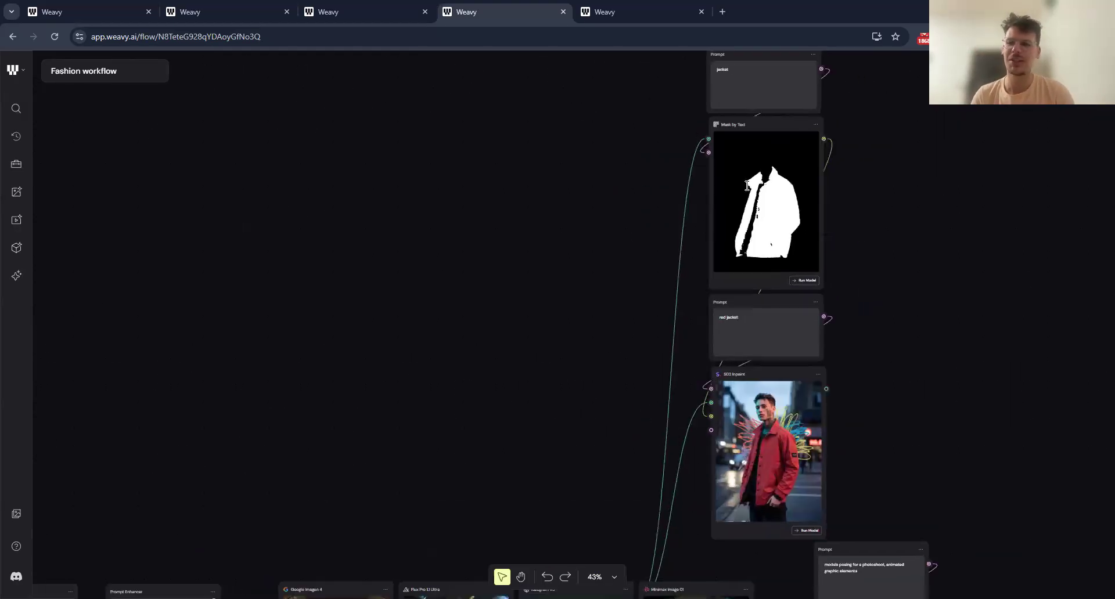
scroll(848, 133, up, 1)
scroll(848, 132, right, 1)
Move the jacket mask and red jacket inpaint nodes above Google Imagen 4, and link its result to SD3 Inpaint's Image input.
drag(770, 114, 418, 129)
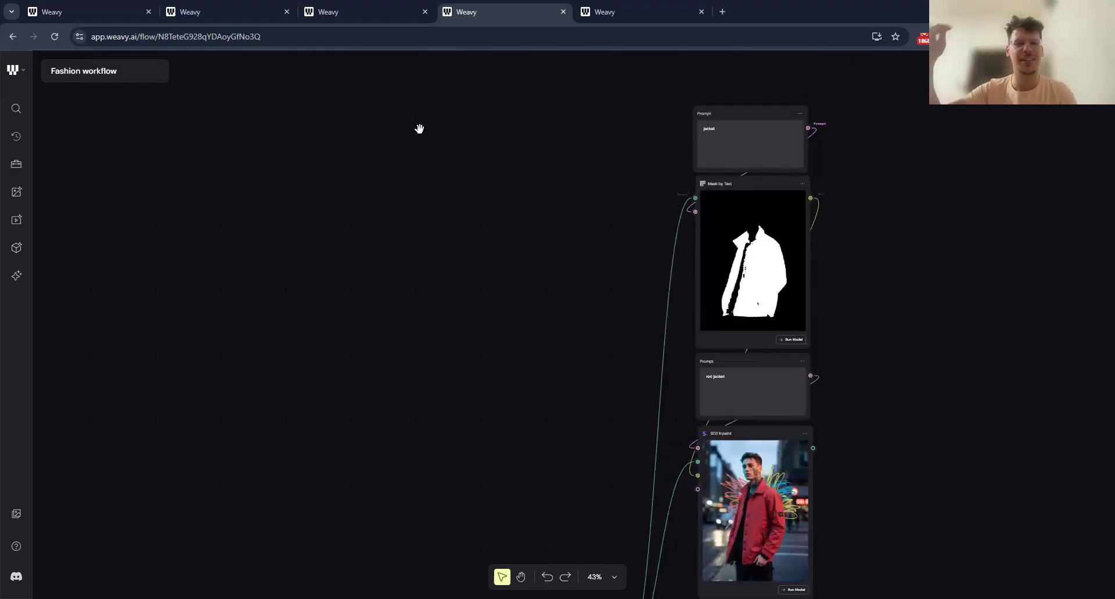
scroll(841, 224, down, 1)
scroll(841, 224, left, 1)
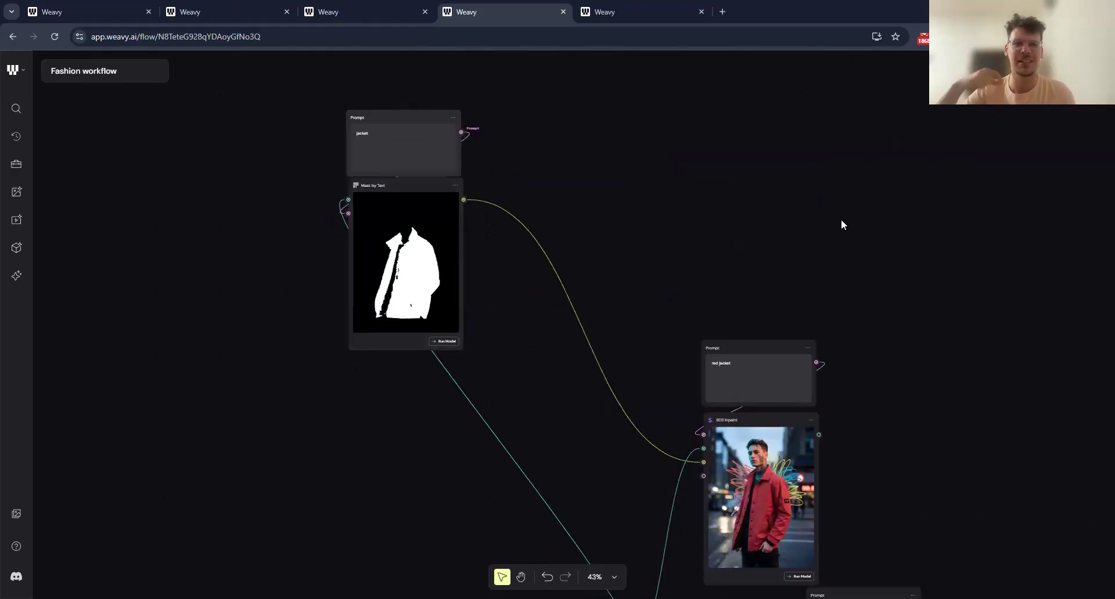
scroll(488, 249, down, 3)
scroll(488, 250, left, 2)
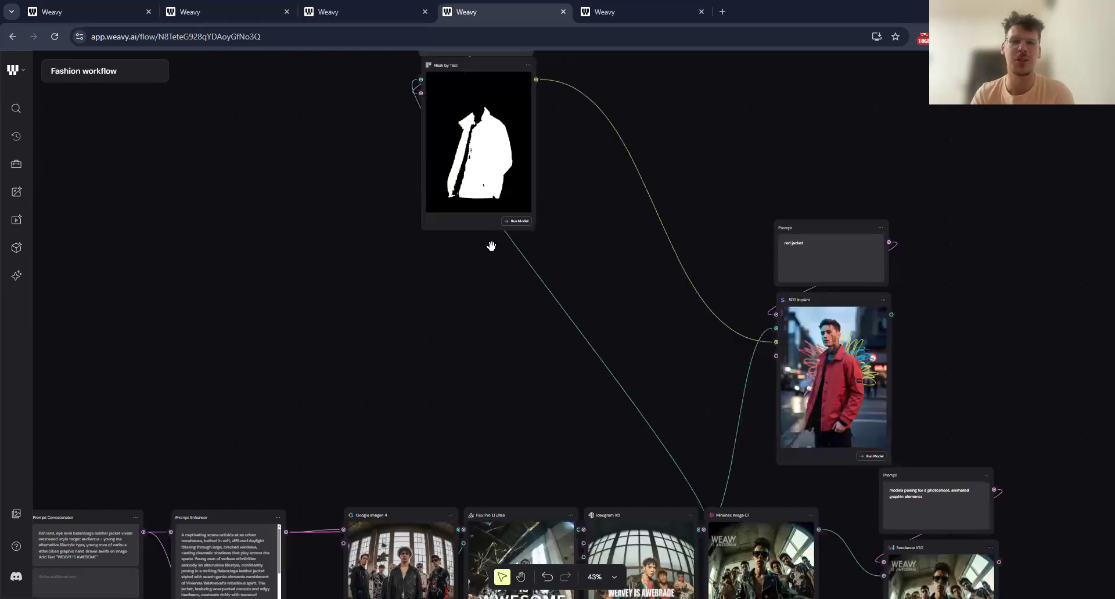
drag(550, 331, 493, 314)
drag(836, 300, 481, 281)
scroll(513, 466, down, 1)
scroll(514, 465, left, 1)
scroll(473, 351, down, 1)
scroll(474, 351, left, 1)
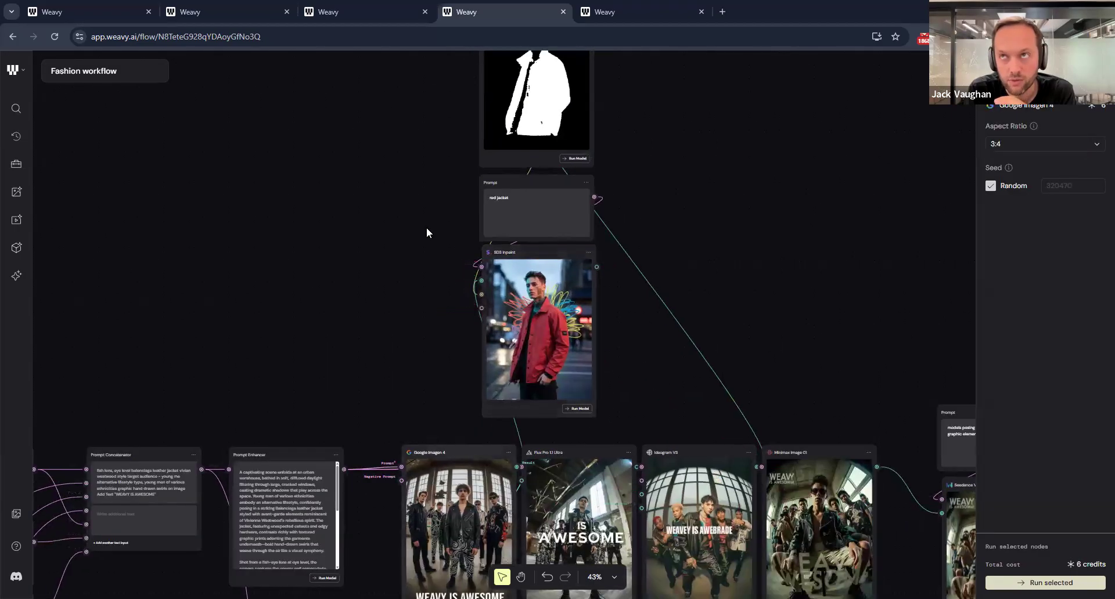
Link the Google Imagen 4 result to the Image input of the Mask by Text node.
scroll(443, 226, up, 3)
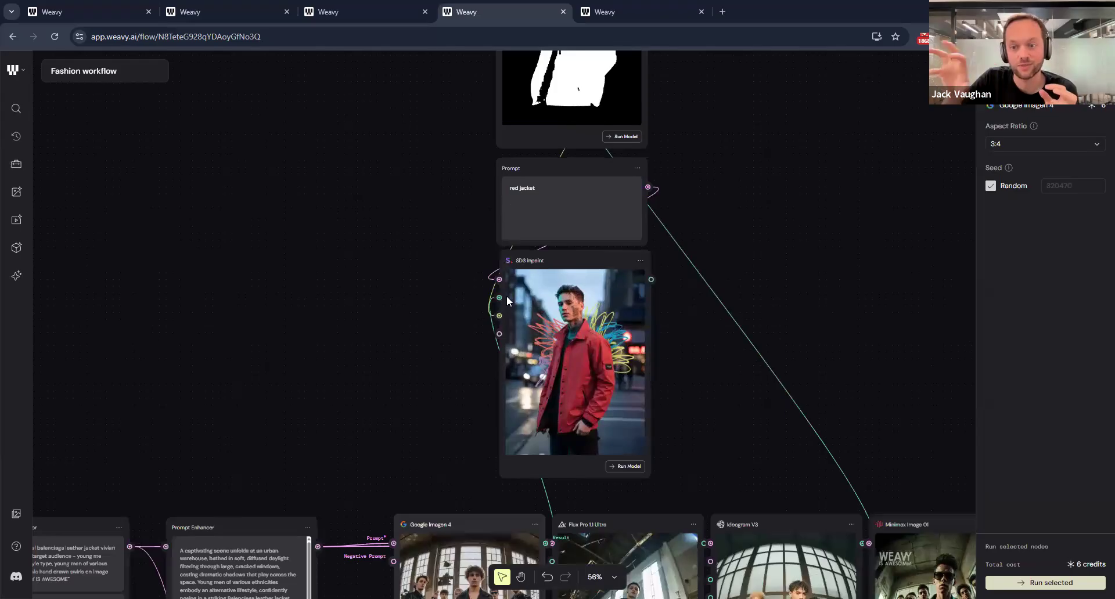
scroll(553, 464, up, 5)
scroll(585, 524, up, 1)
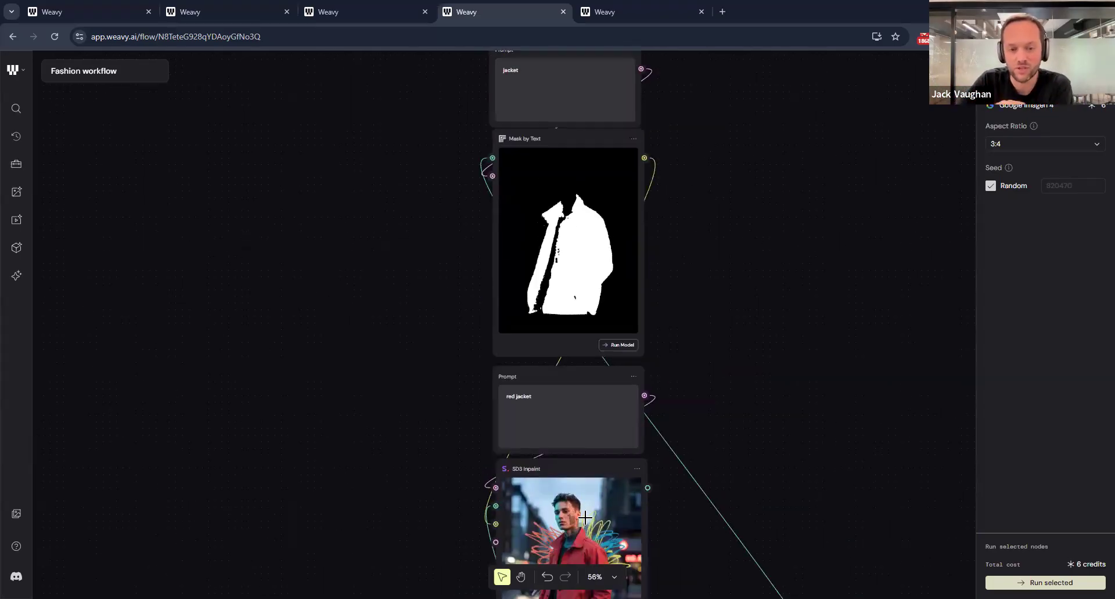
scroll(586, 524, down, 1)
scroll(549, 69, down, 2)
click(547, 78)
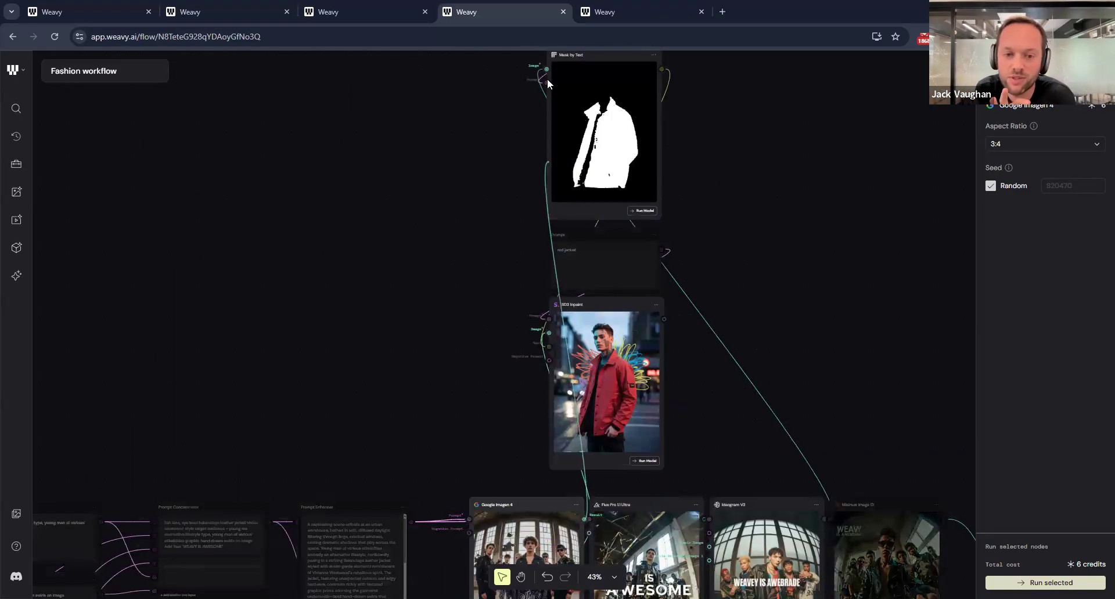
click(714, 149)
Run the Mask by Text node and the SD3 Inpaint node on the linked Google Imagen 4 image.
scroll(632, 425, up, 1)
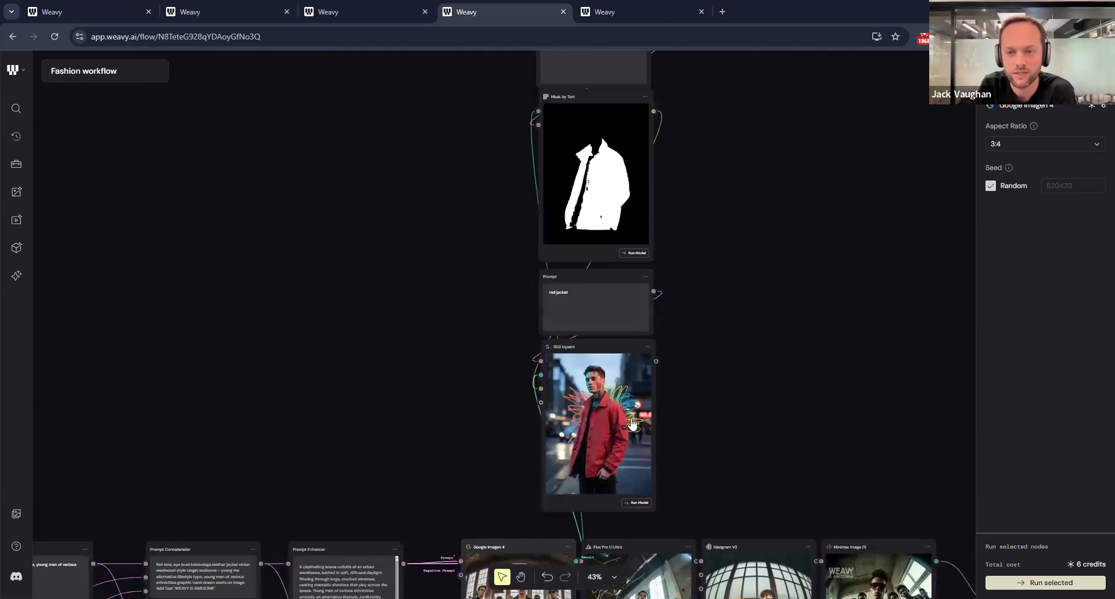
scroll(632, 279, up, 1)
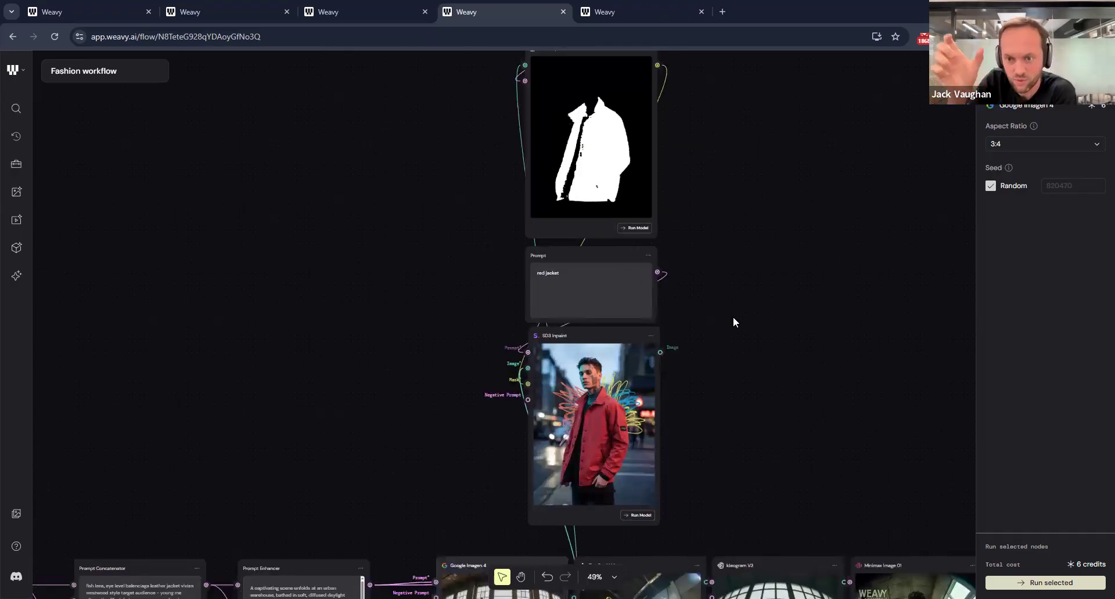
scroll(762, 336, down, 1)
scroll(760, 332, down, 1)
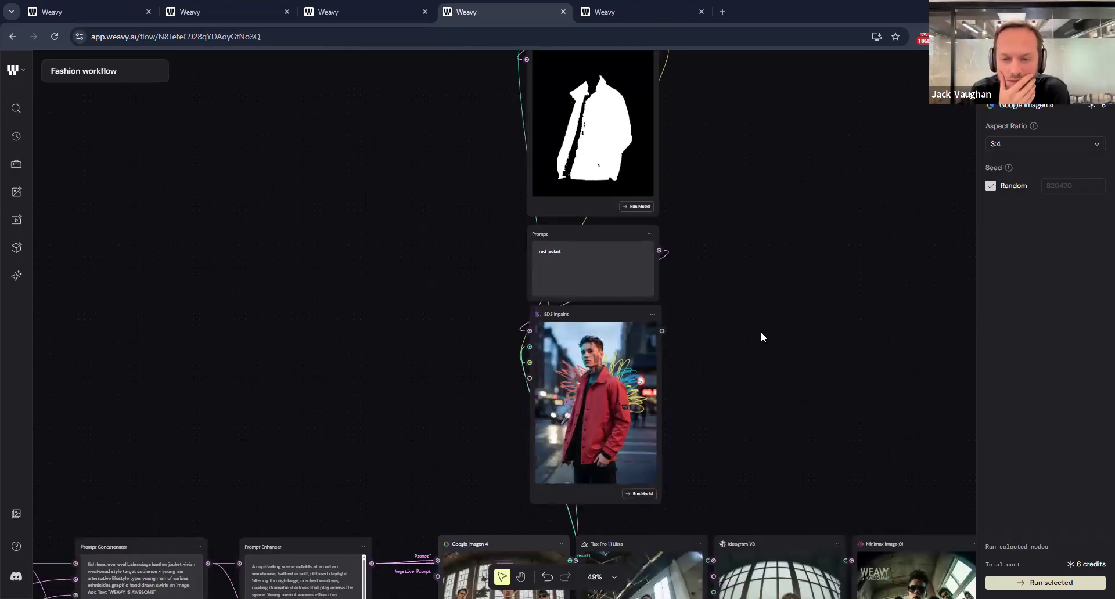
scroll(761, 332, up, 3)
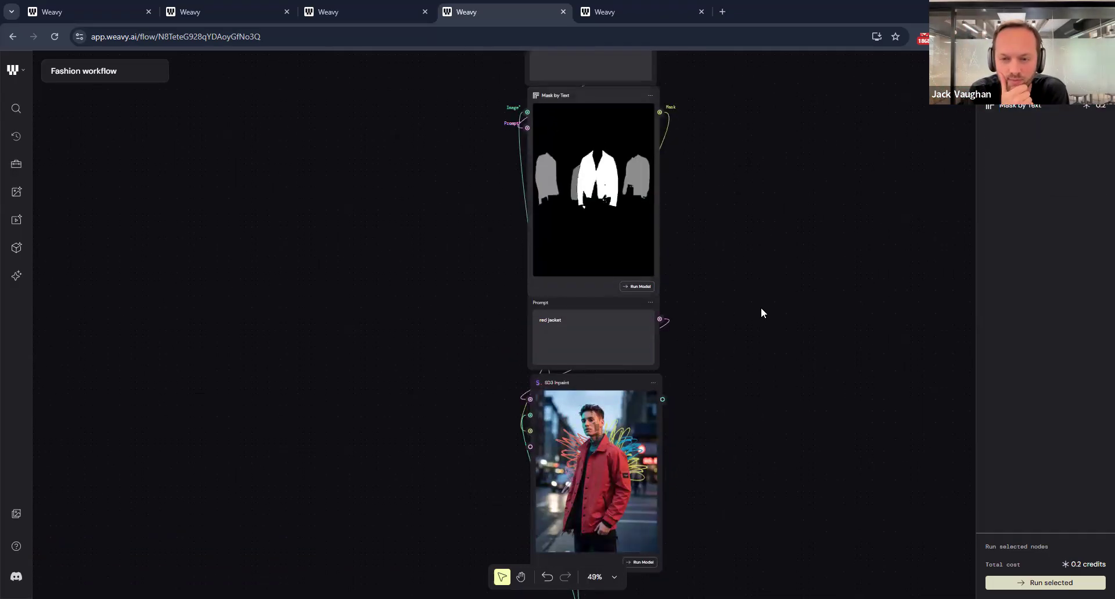
scroll(761, 308, down, 3)
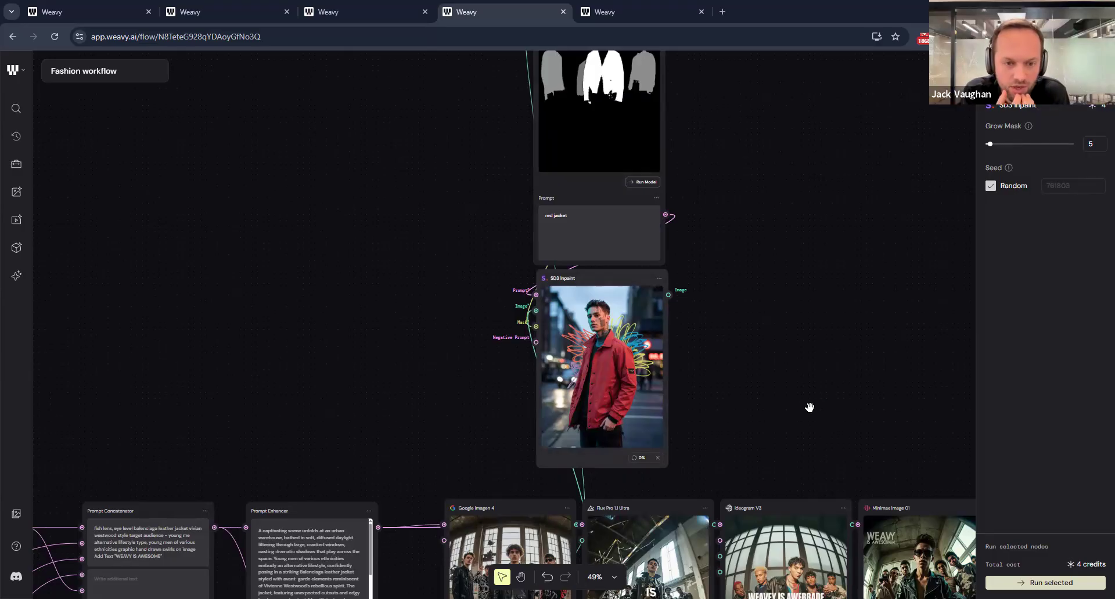
Find the Image Describer node in the lower Chloé chain and examine its model instructions.
scroll(506, 231, down, 3)
scroll(507, 231, left, 5)
scroll(507, 231, down, 2)
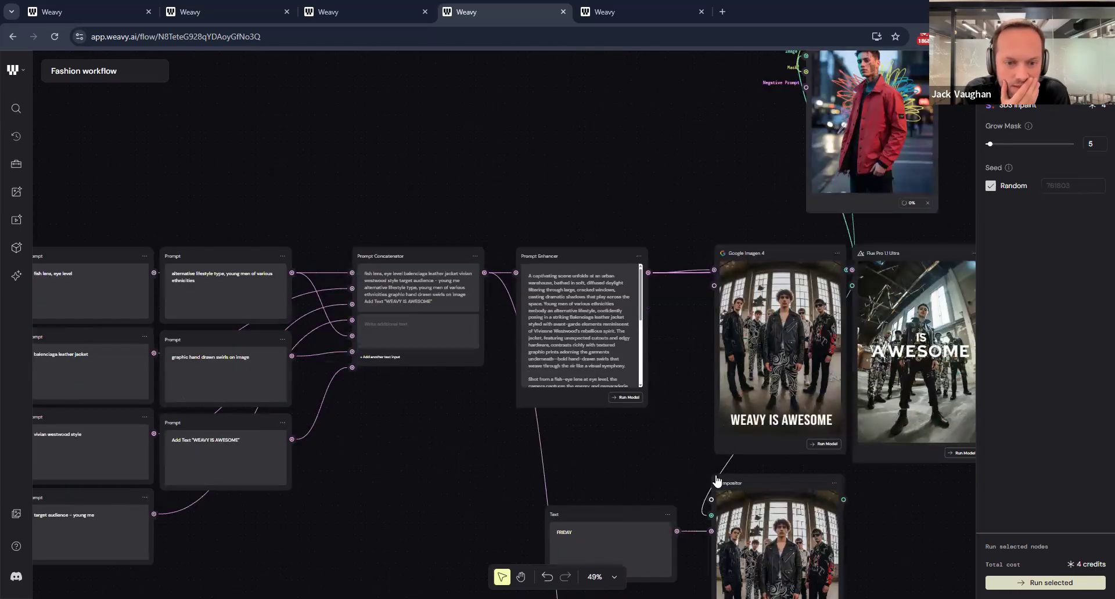
scroll(523, 355, down, 5)
scroll(522, 355, left, 2)
scroll(870, 322, down, 5)
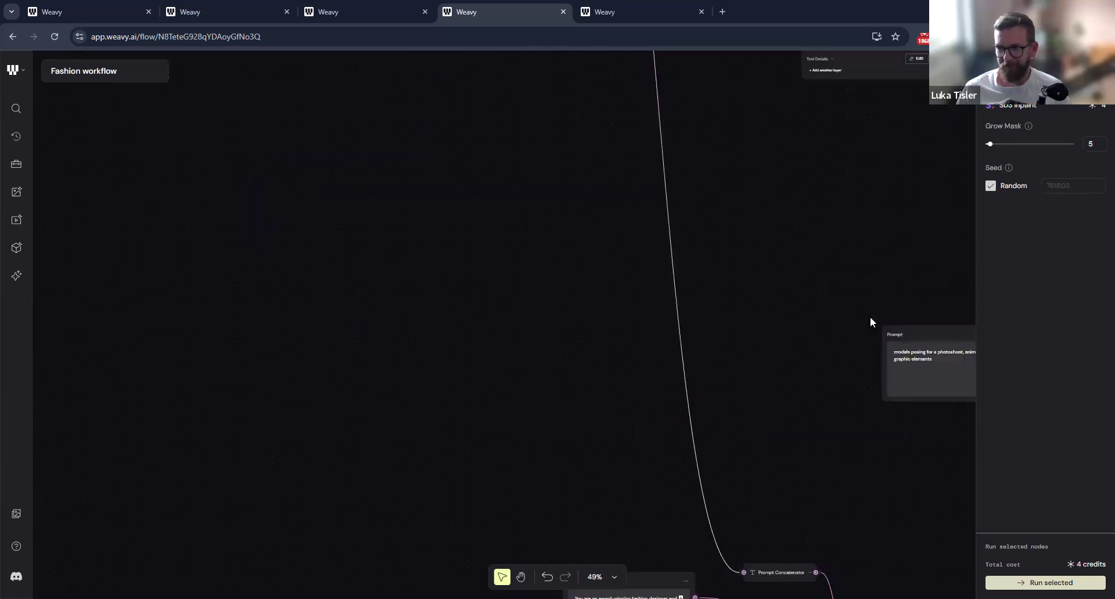
scroll(870, 323, down, 5)
scroll(870, 322, right, 4)
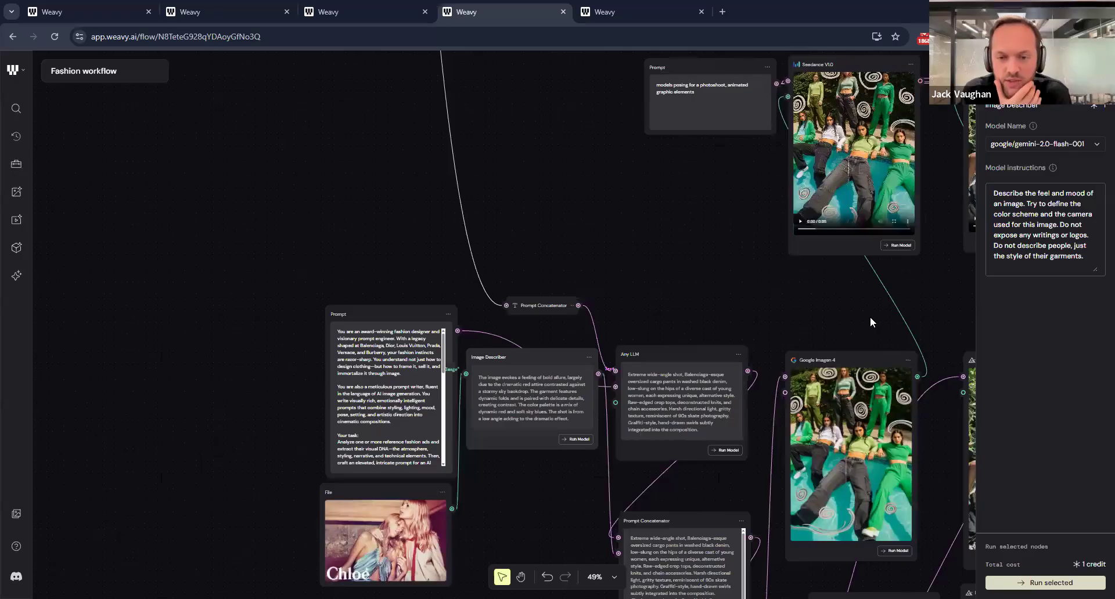
scroll(593, 372, up, 3)
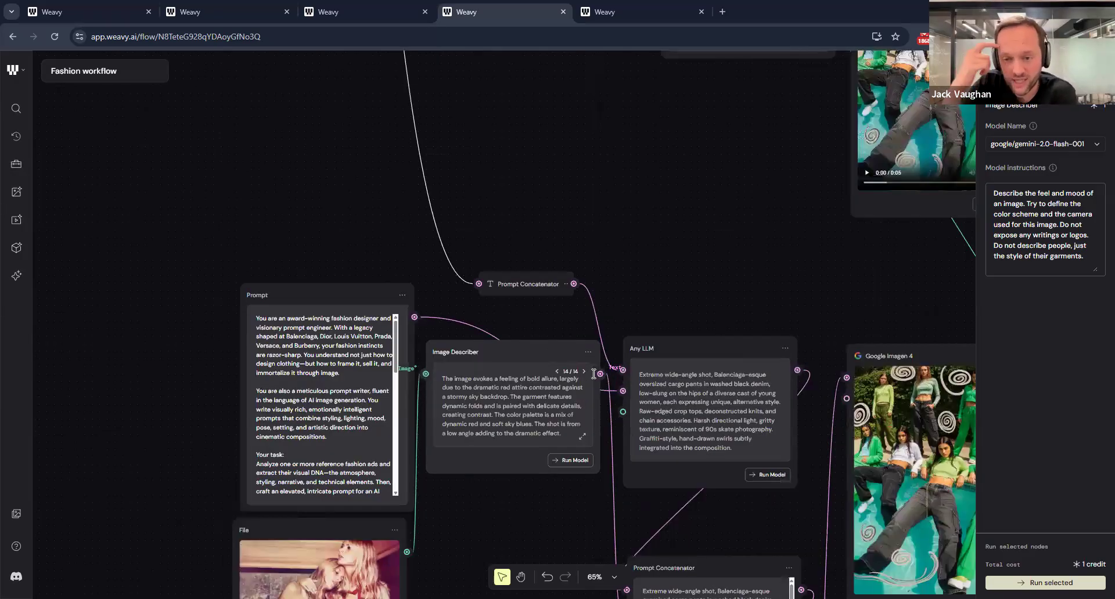
click(1043, 195)
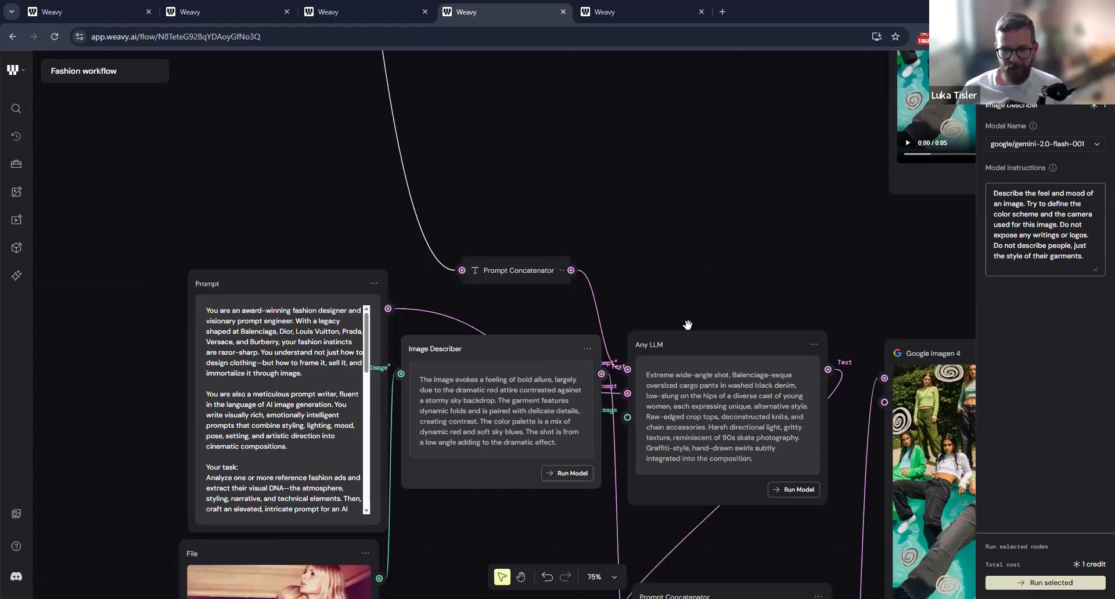
Move the Any LLM node up to expose its prompt and system prompt links, and return it beside the Image Describer.
click(681, 343)
drag(697, 340, 713, 243)
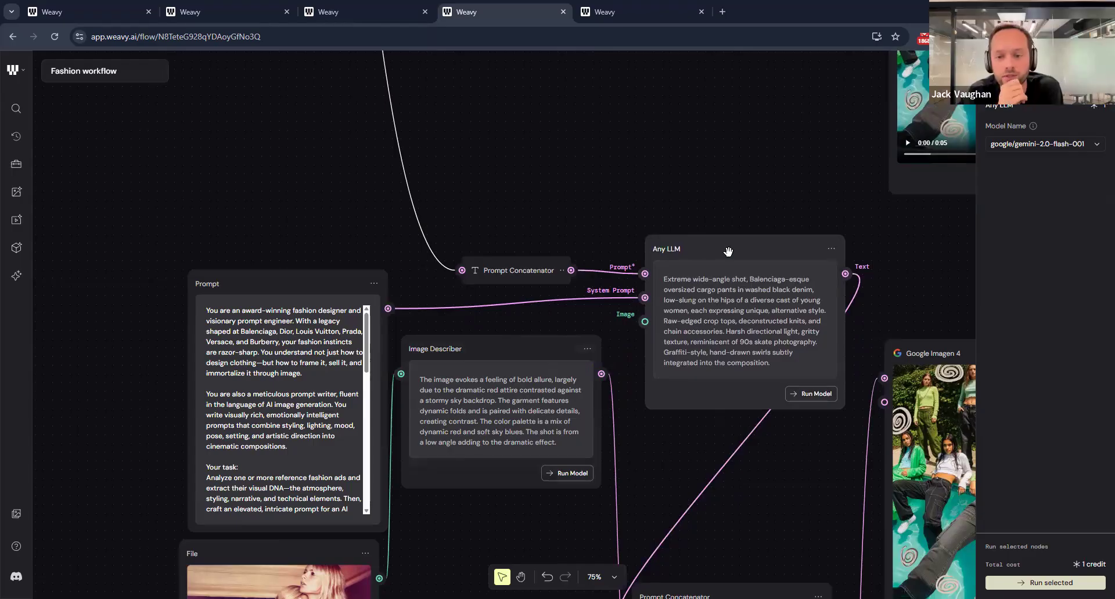
drag(731, 259, 727, 342)
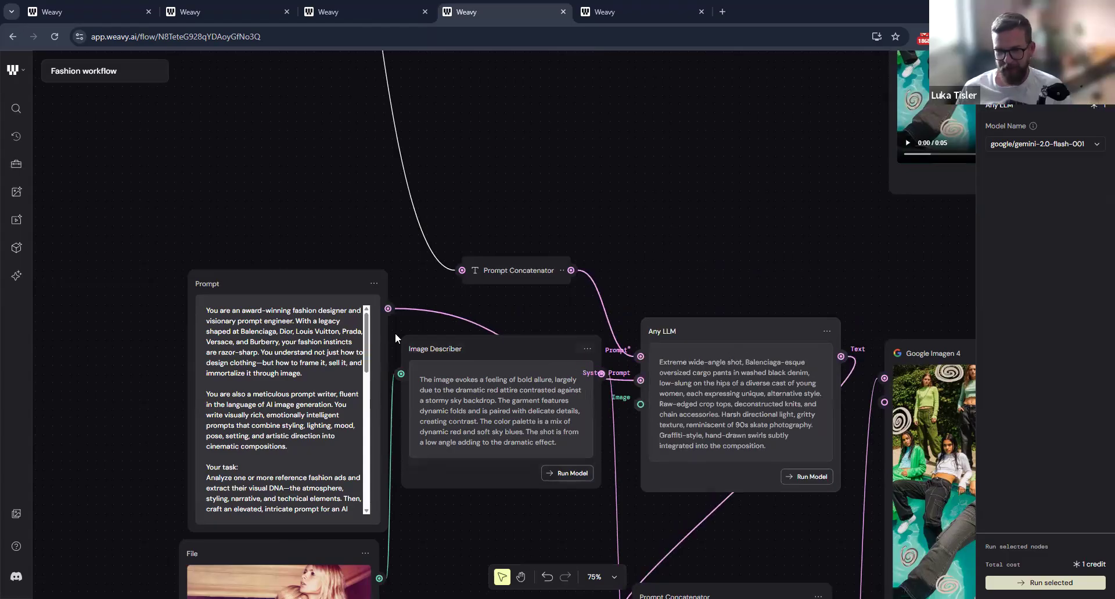
click(511, 346)
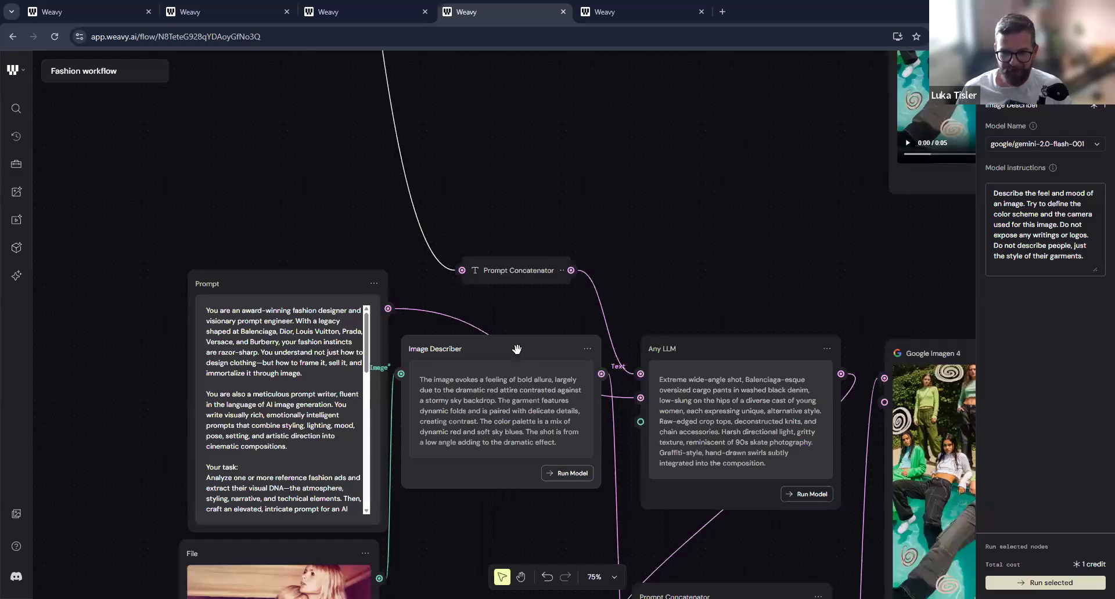
mouse_move(735, 350)
mouse_down()
mouse_move(724, 351)
mouse_move(727, 337)
mouse_up()
drag(751, 282, 741, 225)
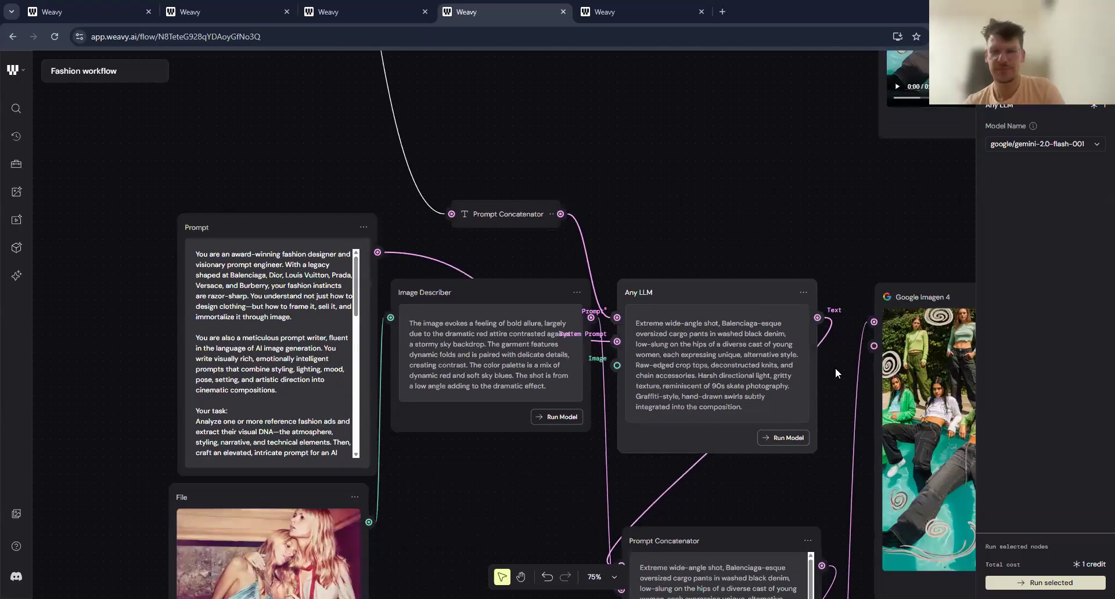
Return to the image model row and examine the SD3 Inpaint result above Google Imagen 4.
scroll(835, 367, down, 2)
scroll(769, 308, down, 4)
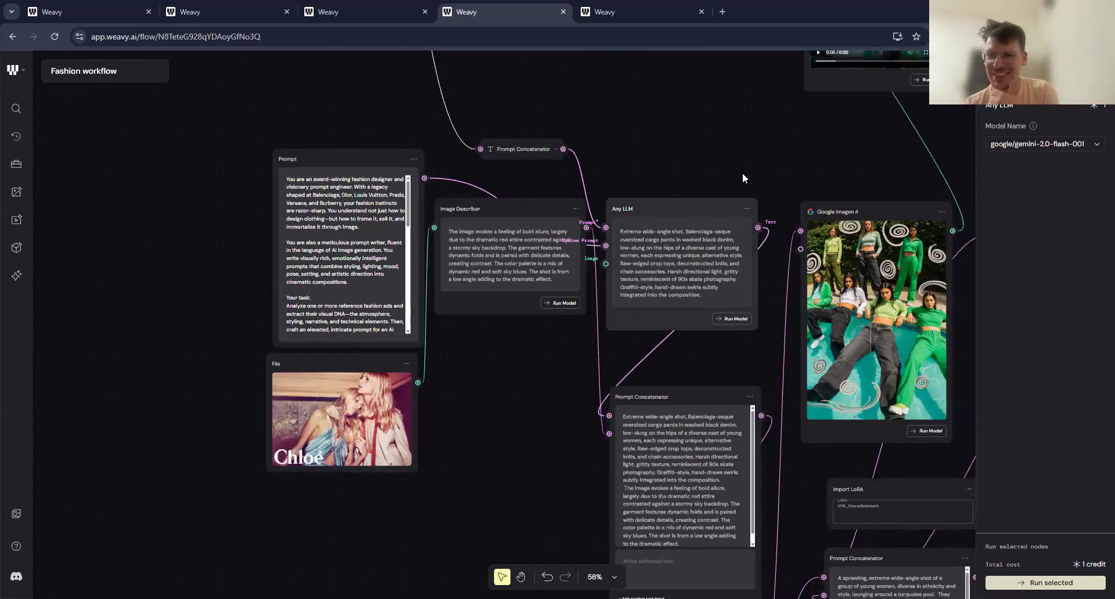
drag(739, 144, 655, 523)
drag(665, 212, 592, 515)
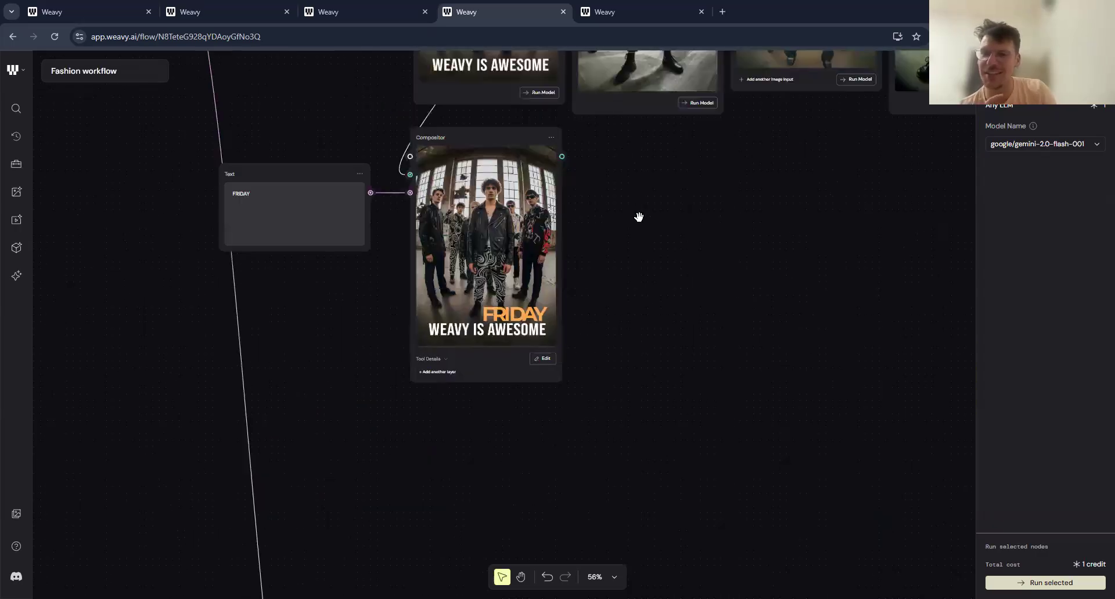
scroll(551, 281, up, 10)
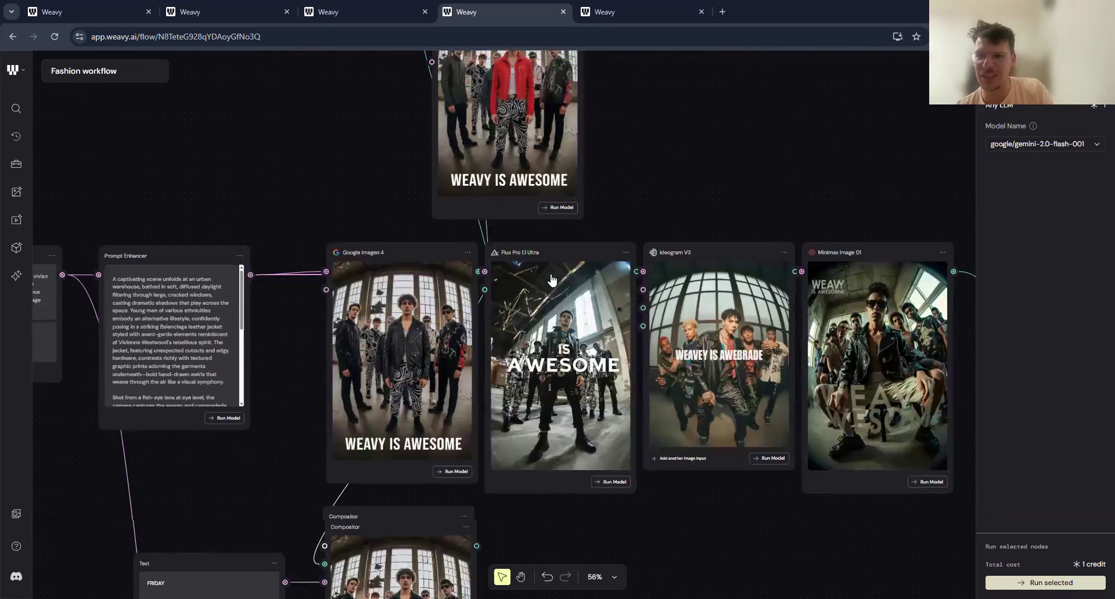
scroll(551, 281, up, 5)
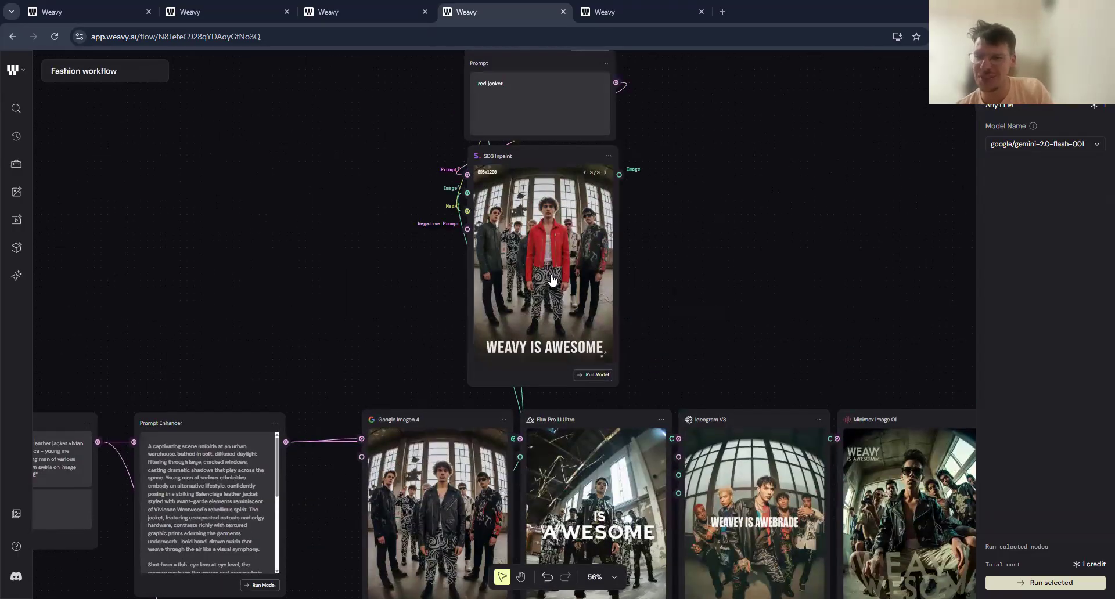
scroll(552, 280, up, 3)
scroll(552, 280, down, 1)
drag(744, 319, 765, 461)
drag(734, 194, 732, 340)
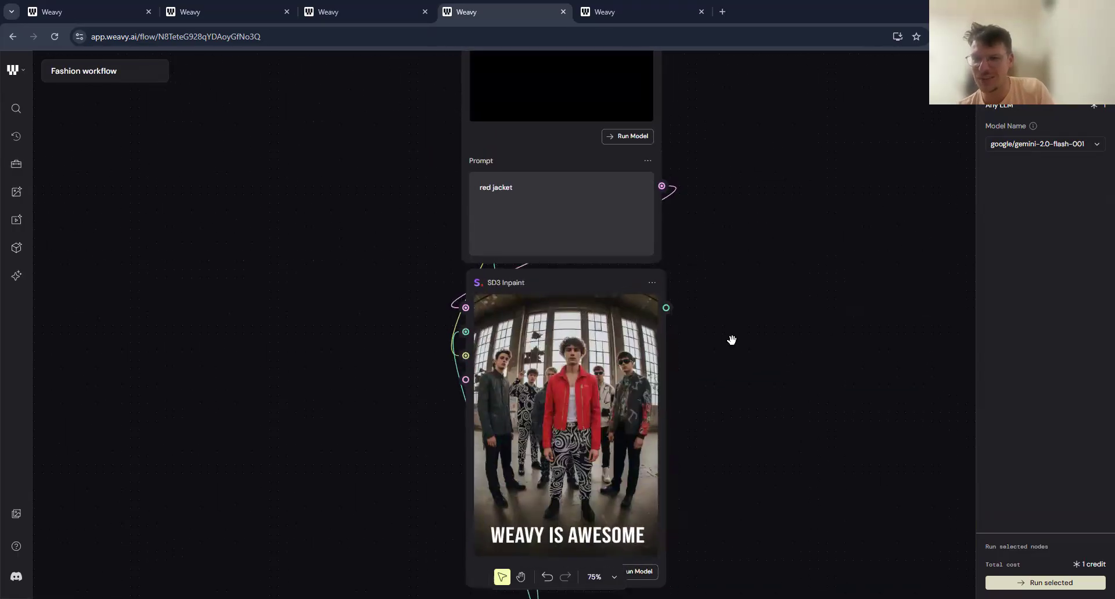
Compare the Mask by Text jacket mask with the red jacket Prompt and the SD3 Inpaint image.
scroll(734, 293, up, 5)
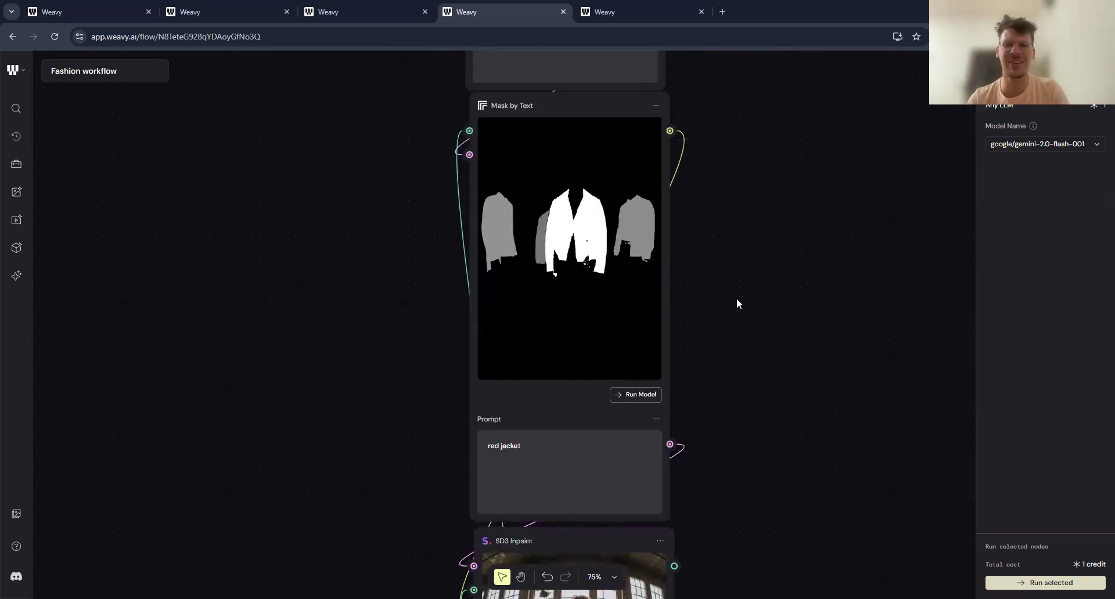
drag(736, 298, 720, 169)
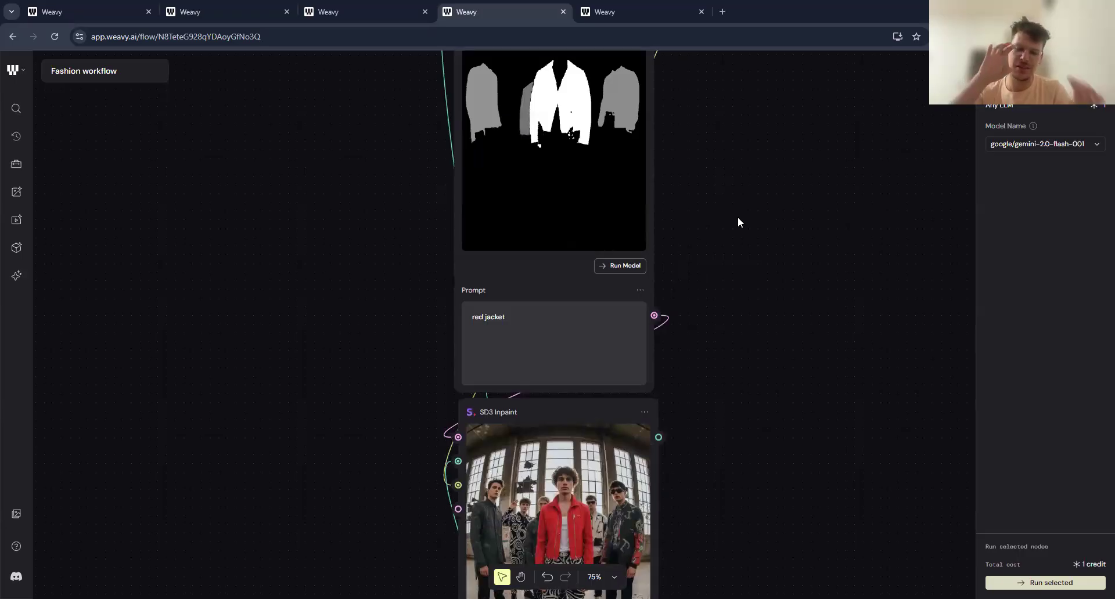
scroll(738, 217, down, 2)
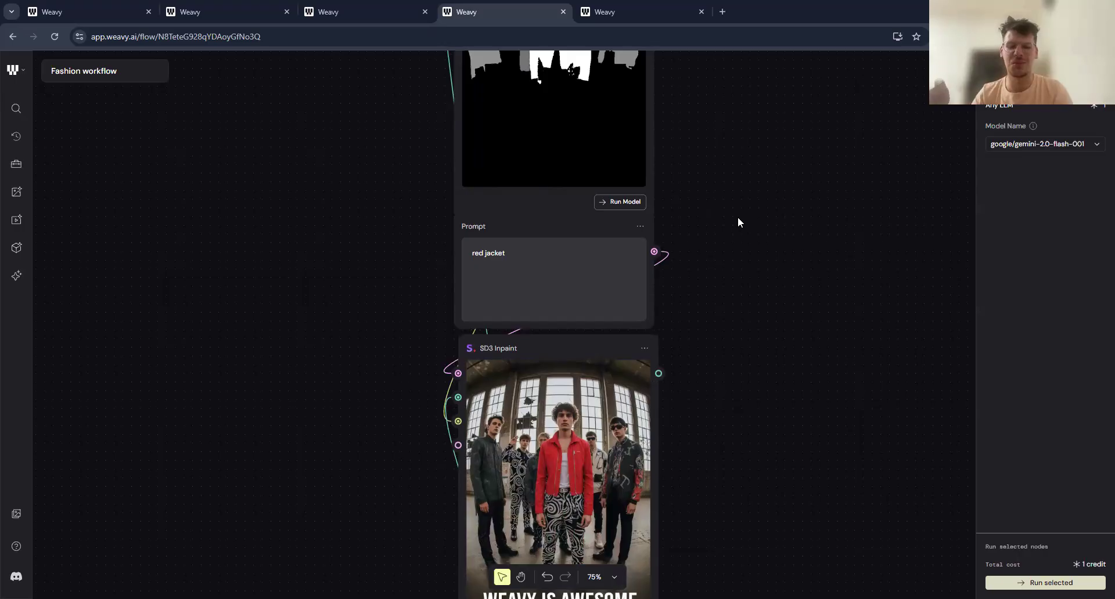
scroll(747, 329, up, 5)
scroll(728, 308, up, 3)
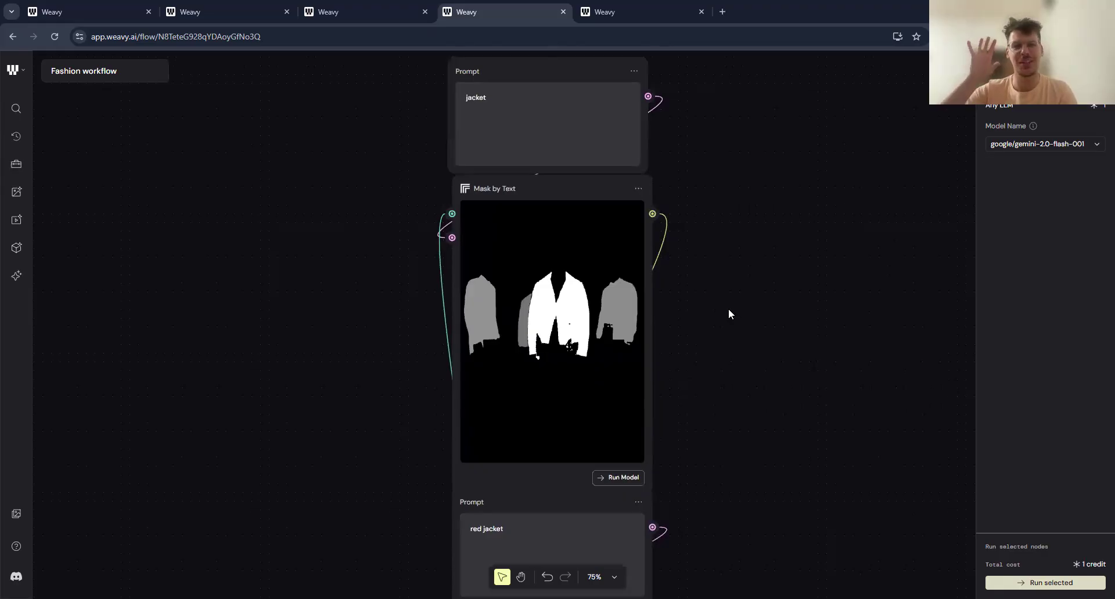
scroll(704, 273, down, 2)
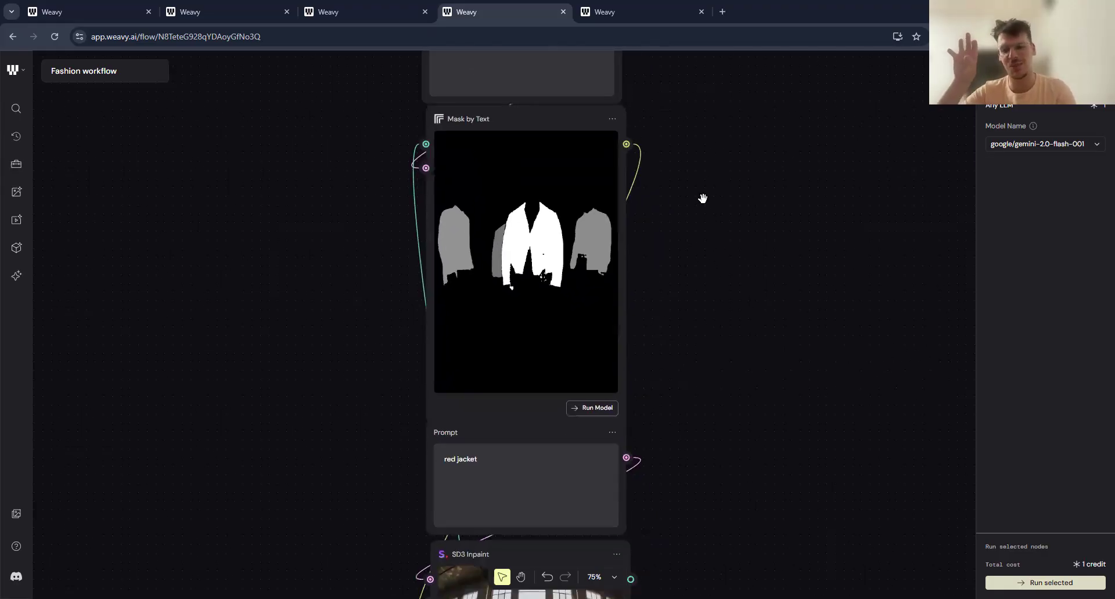
Compare the SD3 Inpaint image with the Google Imagen 4, Flux Pro 1.1 Ultra and Ideogram V3 results in the row beneath it.
scroll(703, 199, down, 10)
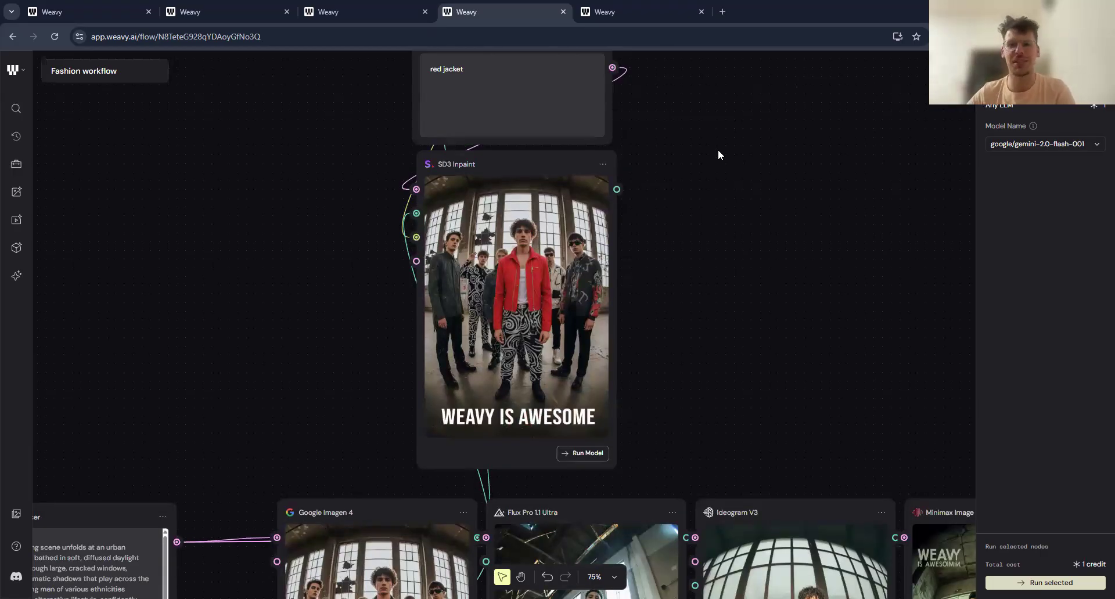
scroll(709, 306, down, 3)
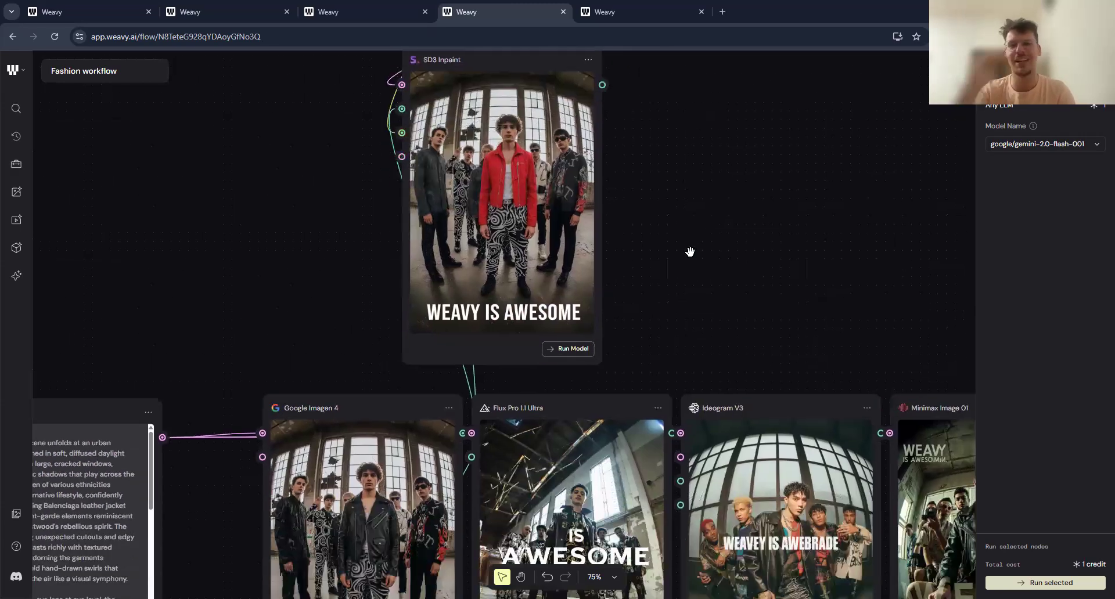
scroll(690, 251, down, 4)
scroll(877, 337, down, 2)
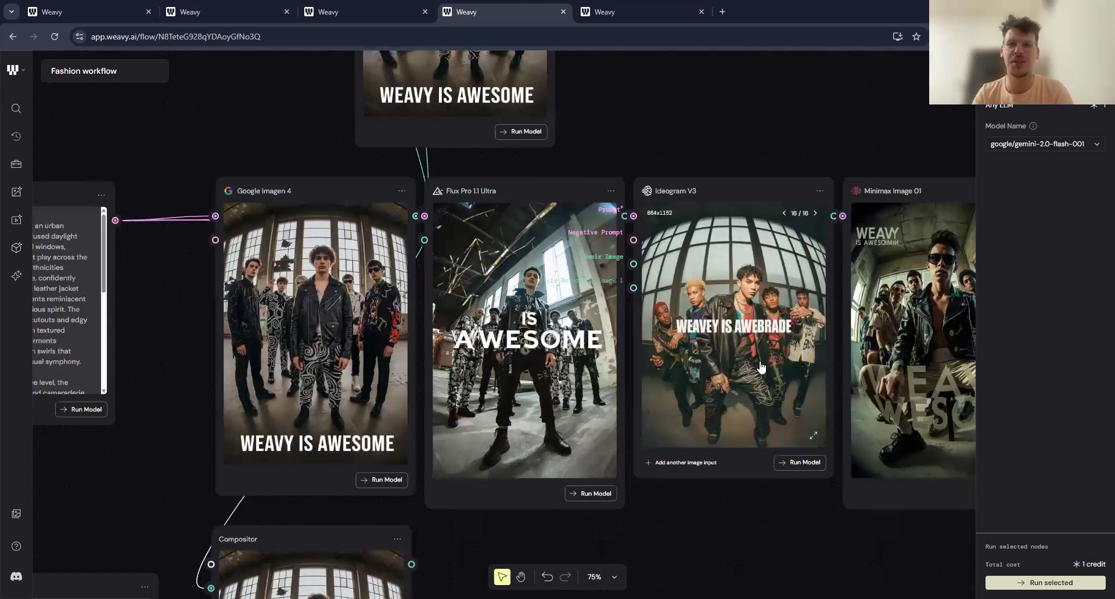
scroll(710, 318, down, 3)
Watch the Seedance V1.0 video and compare it with the Minimax Image 01 picture that feeds its first frame.
drag(677, 306, 510, 427)
scroll(723, 370, up, 5)
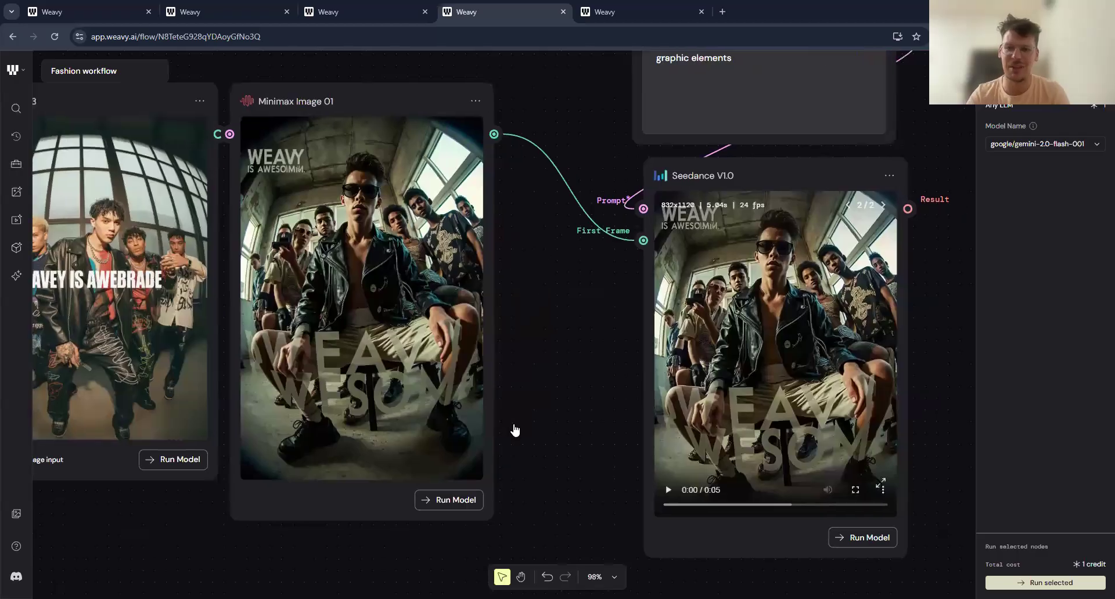
scroll(515, 429, right, 5)
scroll(514, 429, down, 2)
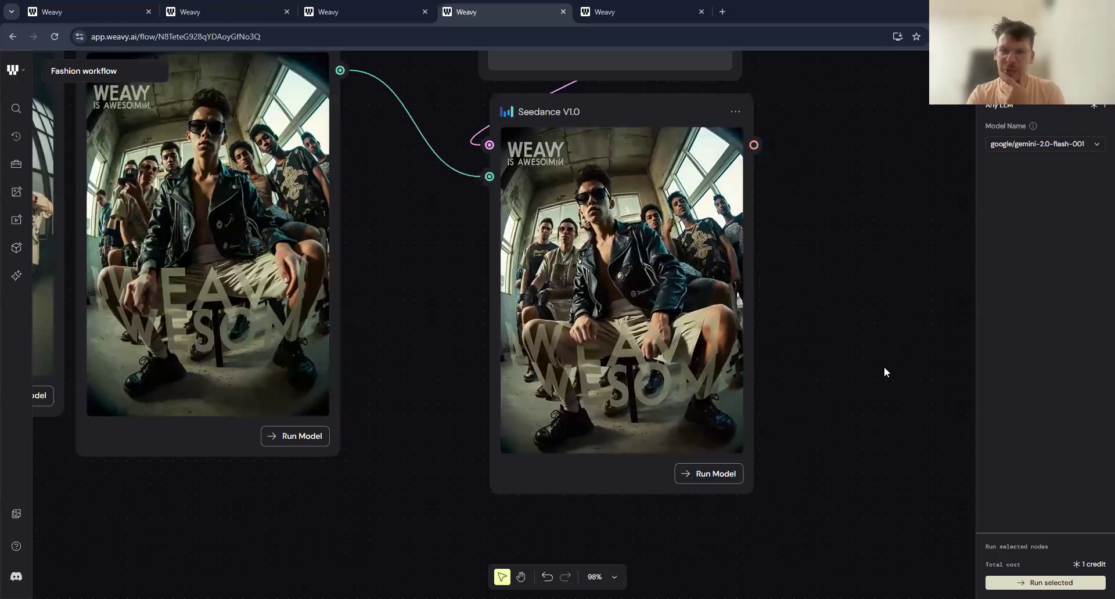
scroll(884, 367, down, 3)
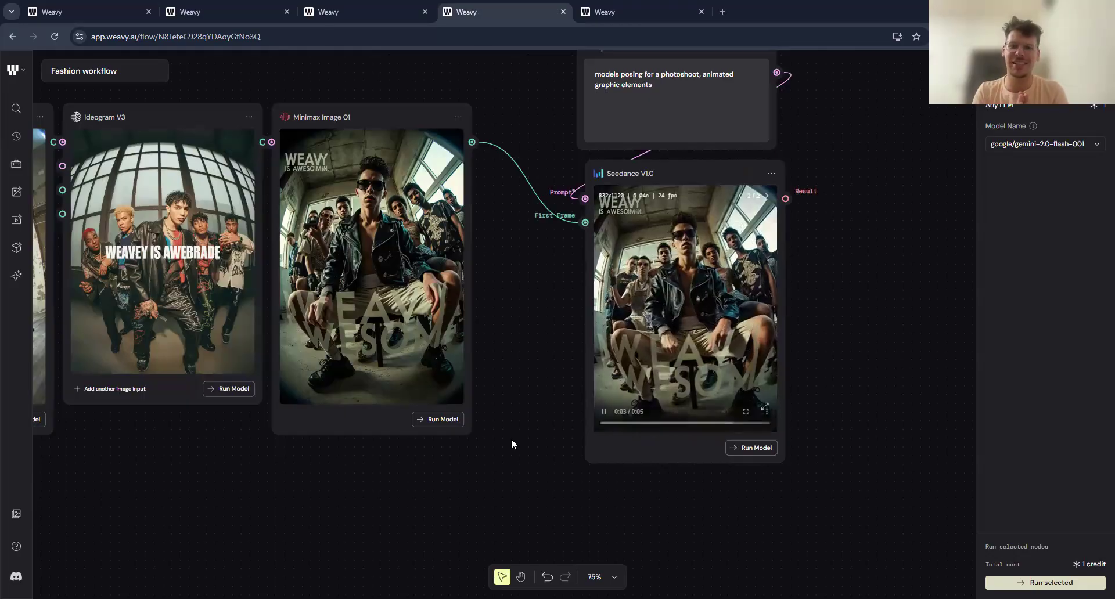
Find the lower Chloé chain and examine its Prompt, reference image, Image Describer and Any LLM nodes.
scroll(538, 381, down, 3)
scroll(539, 381, left, 3)
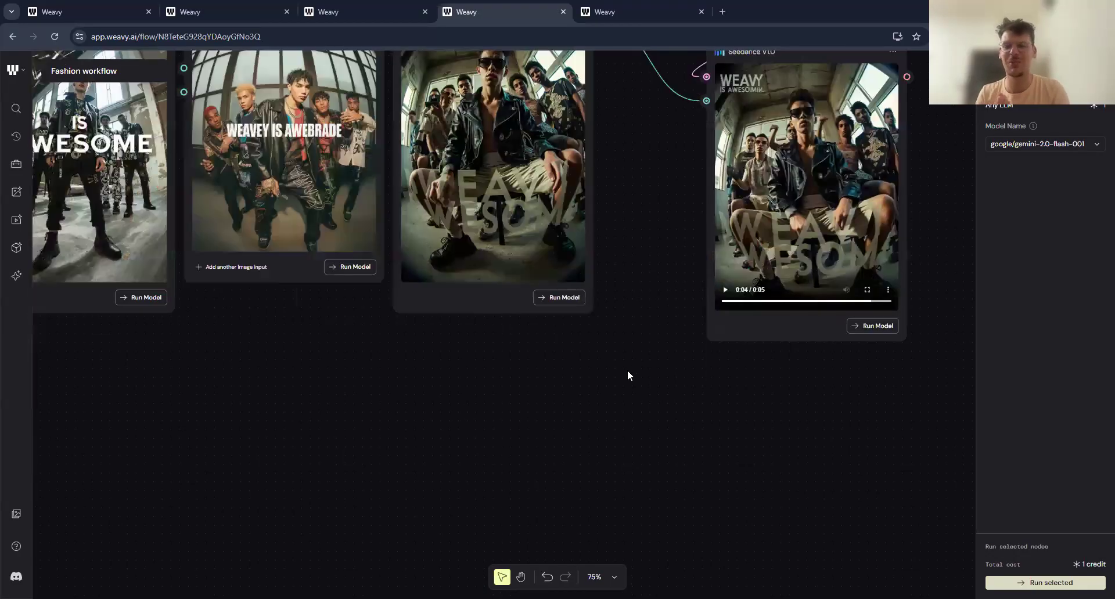
drag(457, 336, 569, 178)
drag(403, 442, 555, 211)
scroll(553, 305, down, 4)
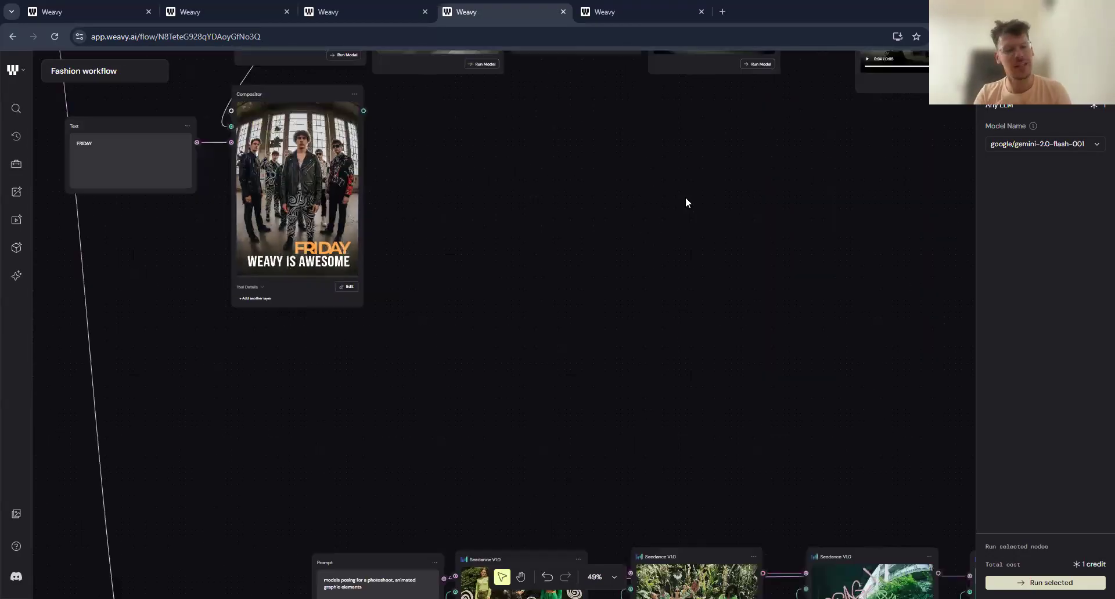
scroll(538, 296, down, 2)
scroll(329, 333, down, 5)
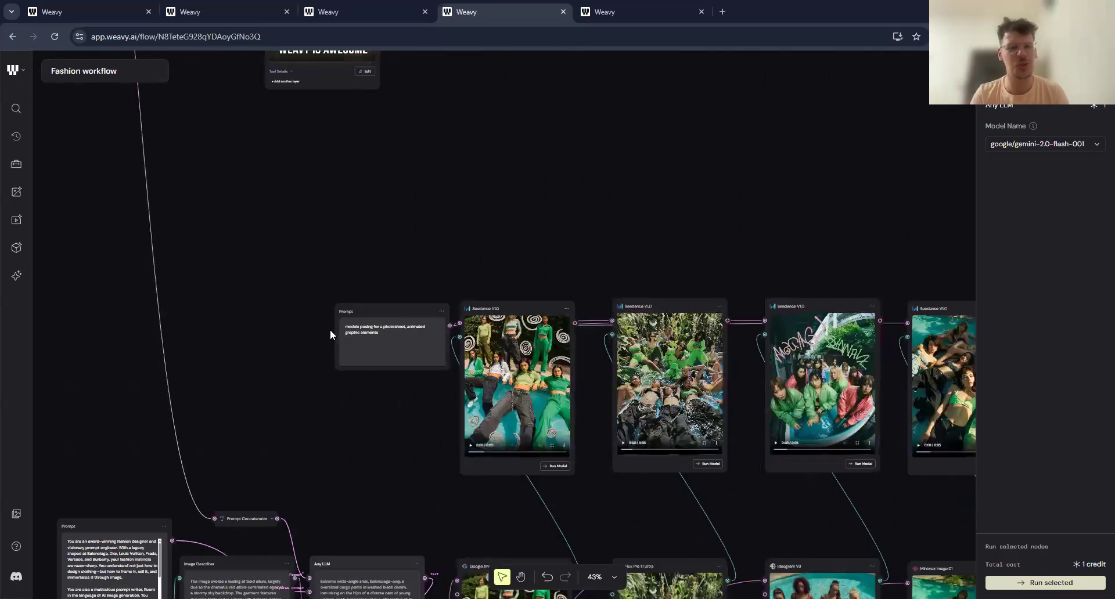
scroll(348, 356, down, 2)
scroll(340, 267, down, 3)
scroll(341, 267, left, 2)
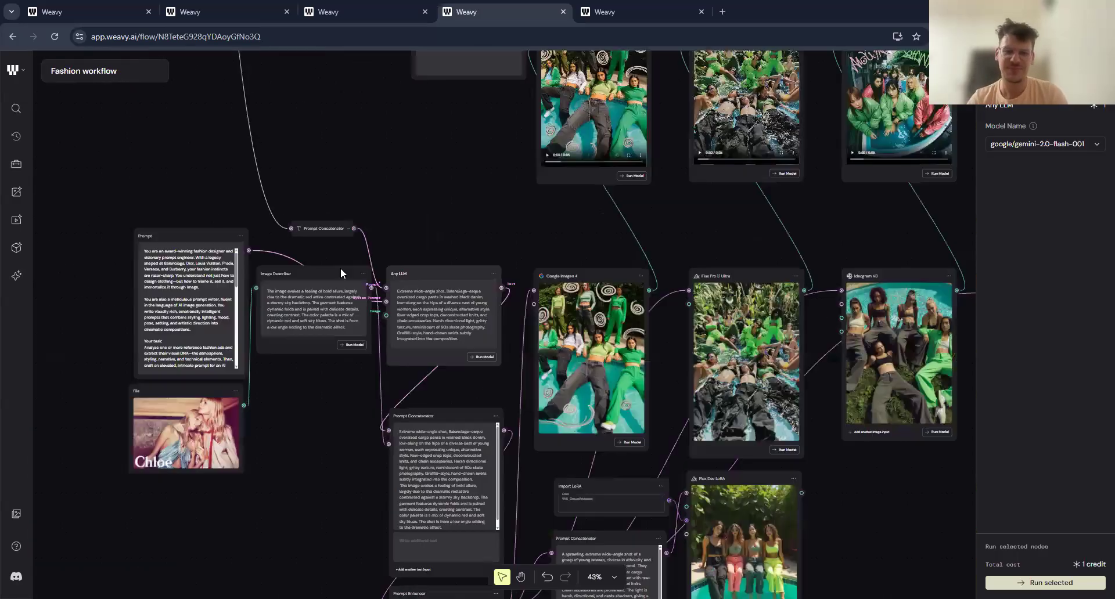
scroll(340, 267, down, 1)
scroll(343, 290, left, 1)
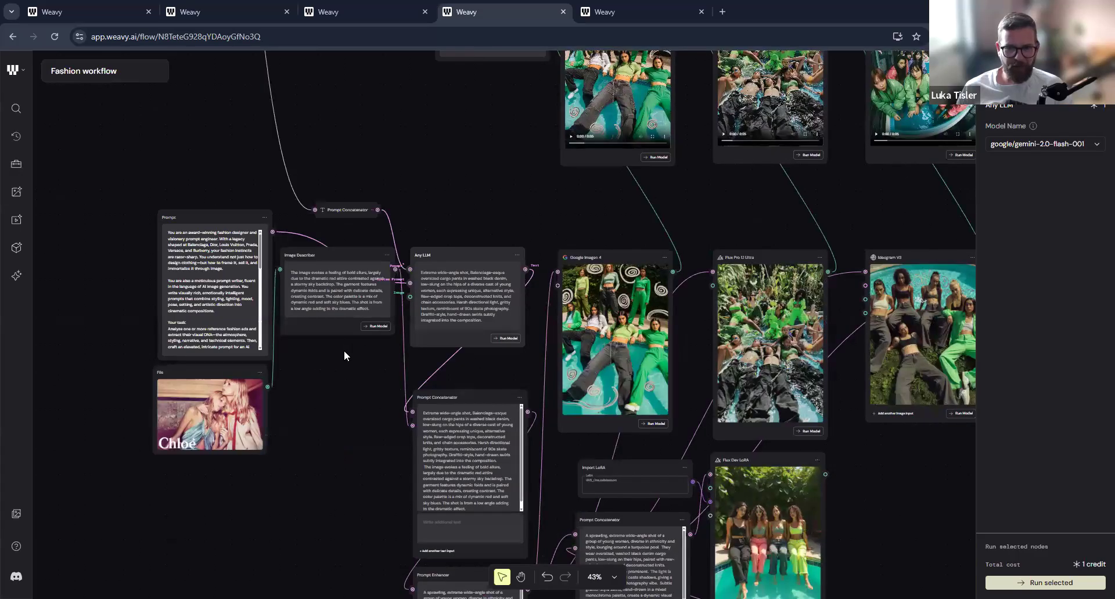
scroll(344, 350, down, 1)
scroll(343, 350, up, 3)
scroll(344, 350, up, 1)
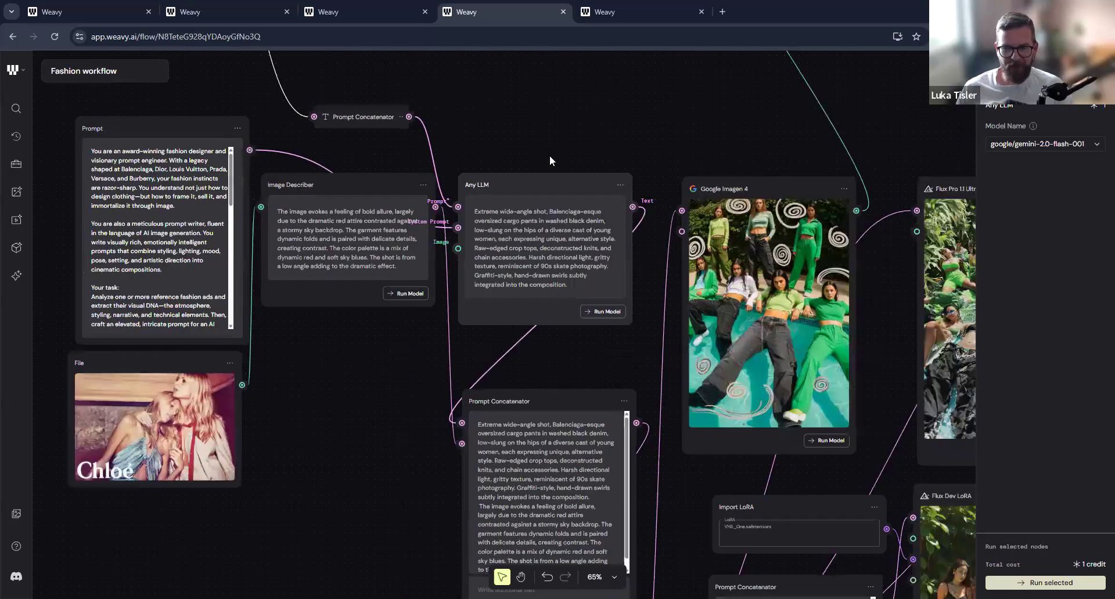
scroll(543, 193, left, 4)
scroll(543, 194, up, 1)
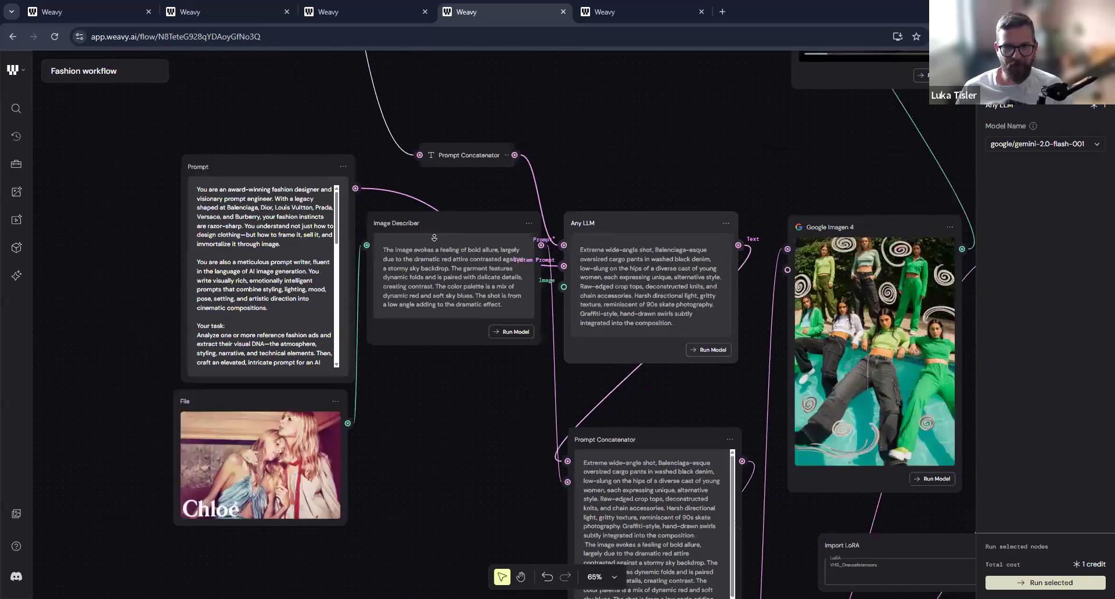
Trace the link entering the lower chain's Prompt Concatenator from above, and review how the Chloé reference feeds the prompt nodes.
scroll(434, 237, up, 2)
scroll(435, 237, right, 1)
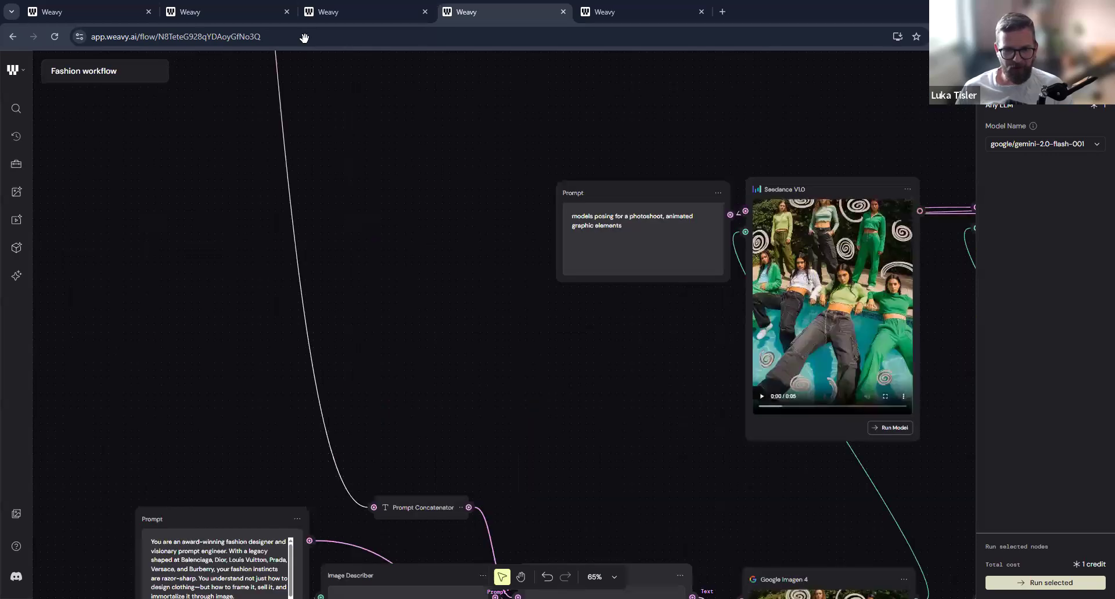
scroll(420, 388, down, 4)
drag(298, 392, 274, 68)
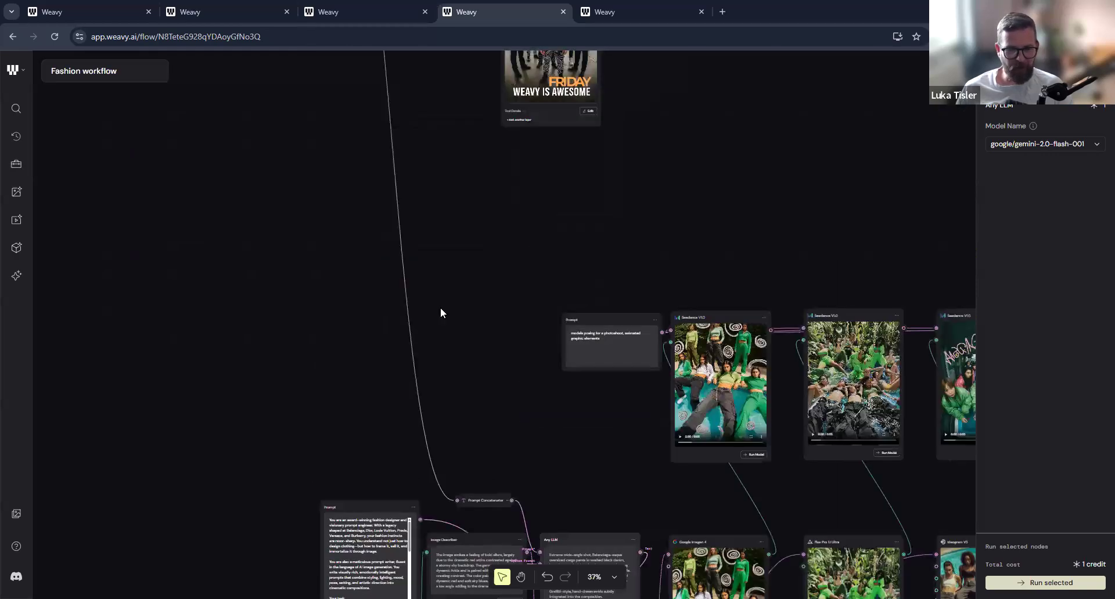
scroll(291, 408, down, 6)
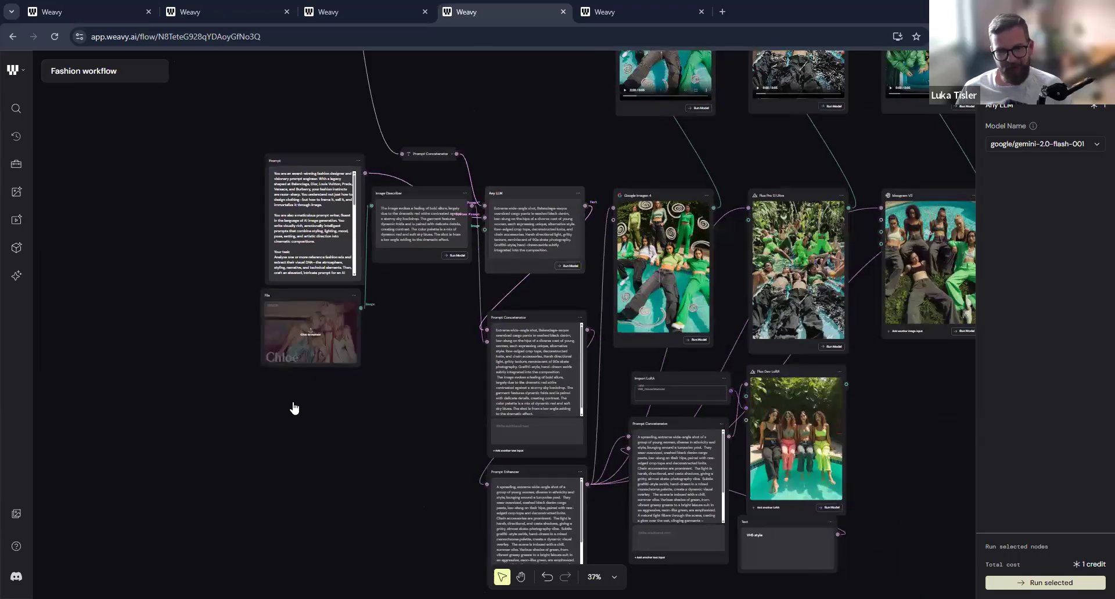
scroll(401, 374, up, 4)
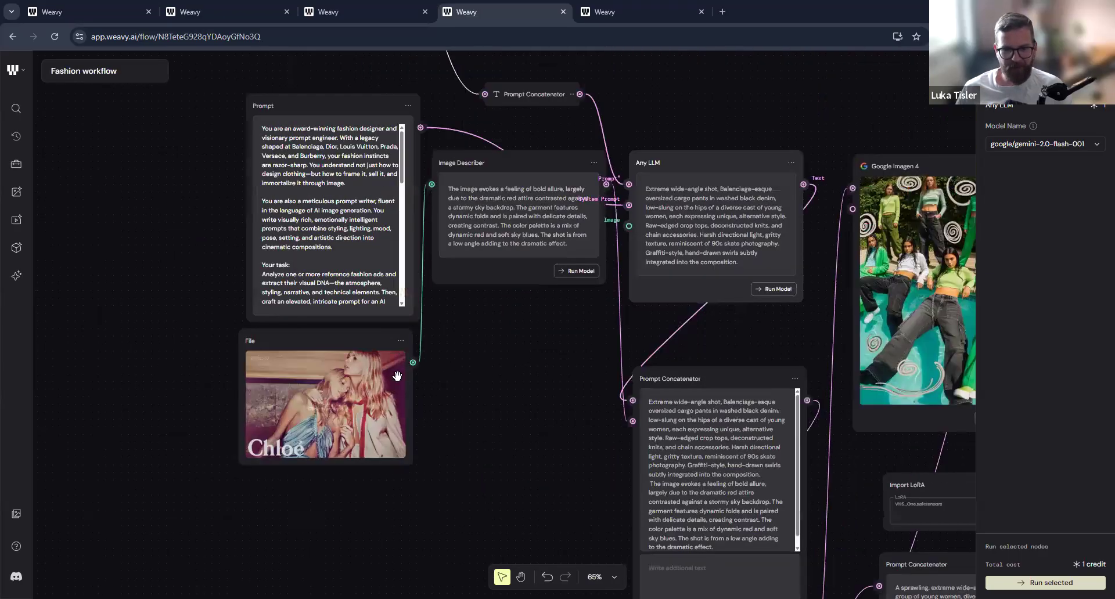
scroll(349, 394, right, 3)
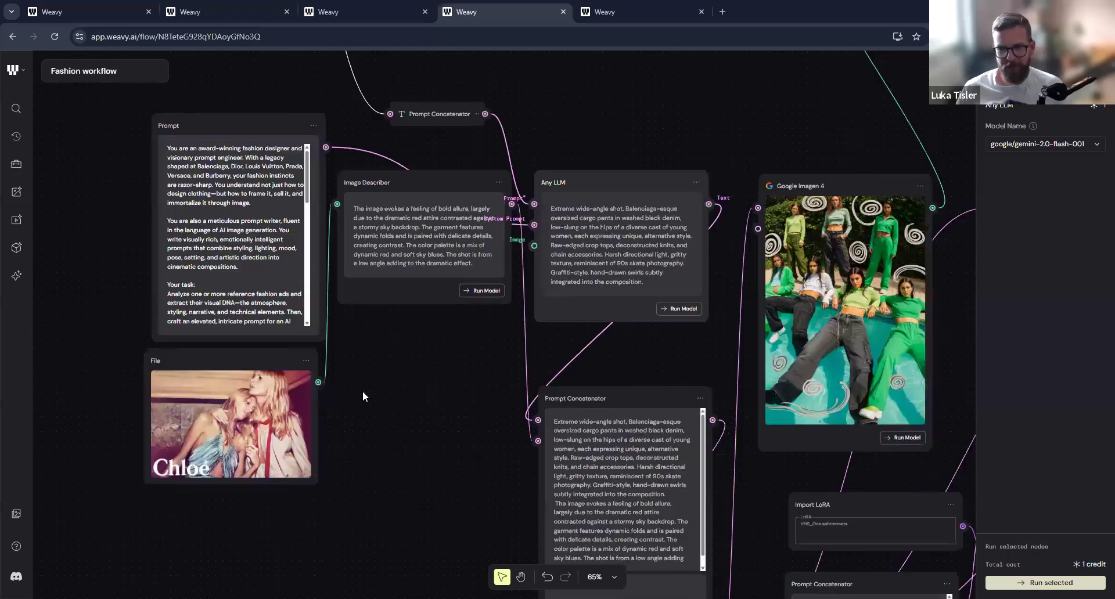
scroll(379, 412, right, 2)
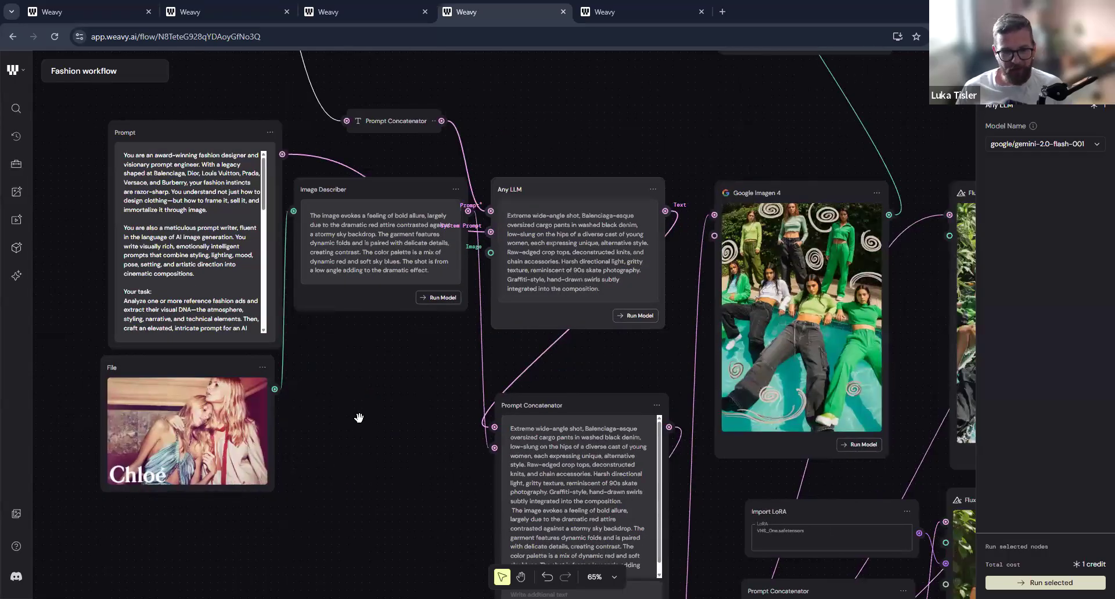
scroll(359, 418, down, 2)
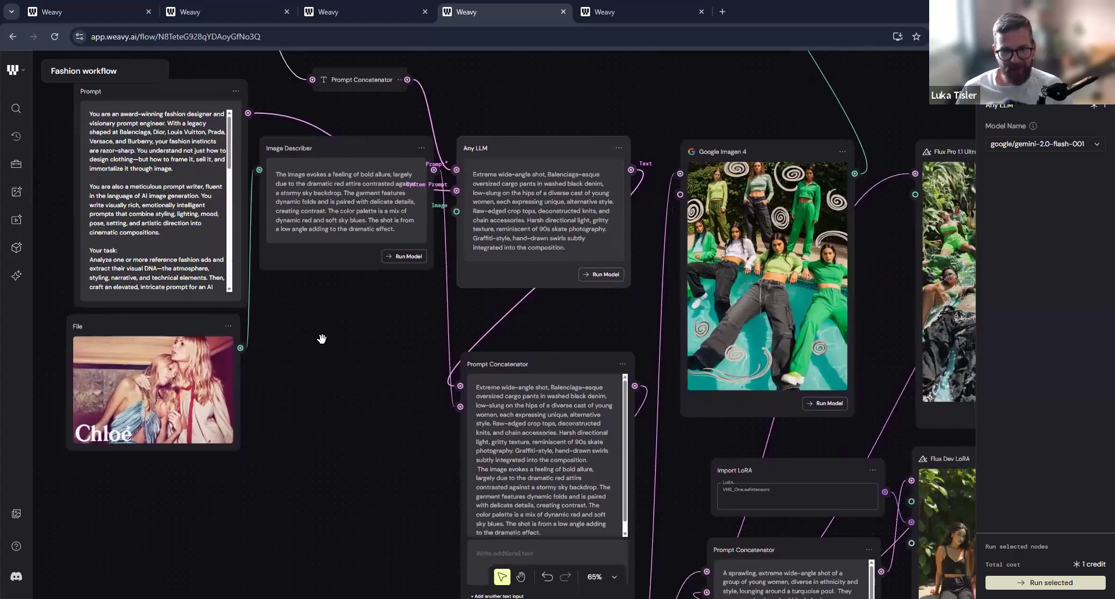
scroll(439, 259, down, 2)
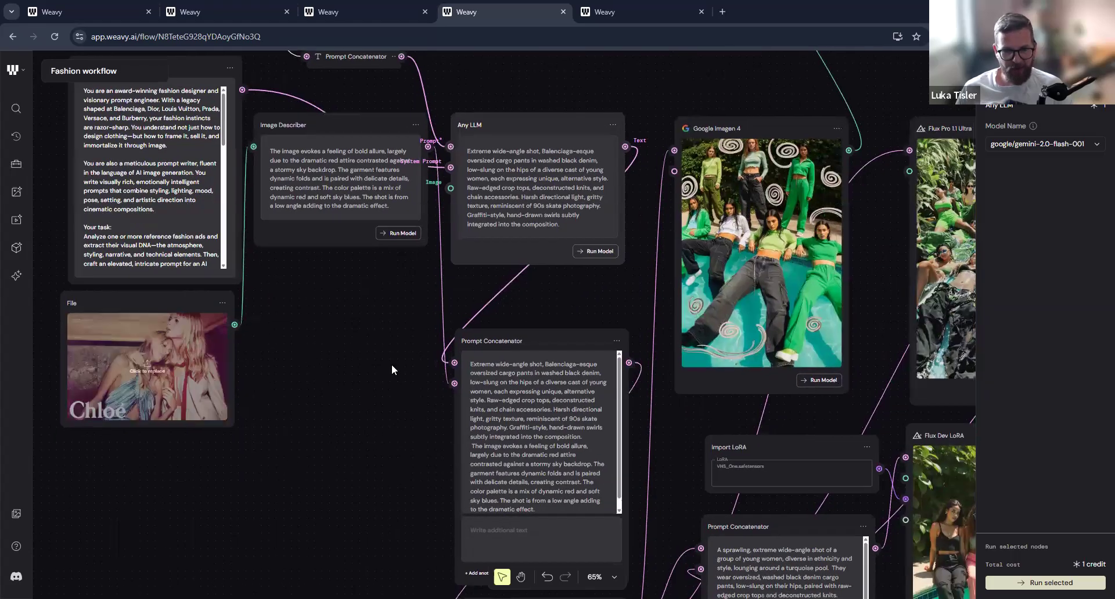
Select the Prompt Enhancer in the Chloé chain and examine its model instructions and enhanced prompt.
scroll(391, 364, down, 8)
scroll(391, 364, right, 4)
click(473, 373)
scroll(479, 242, up, 1)
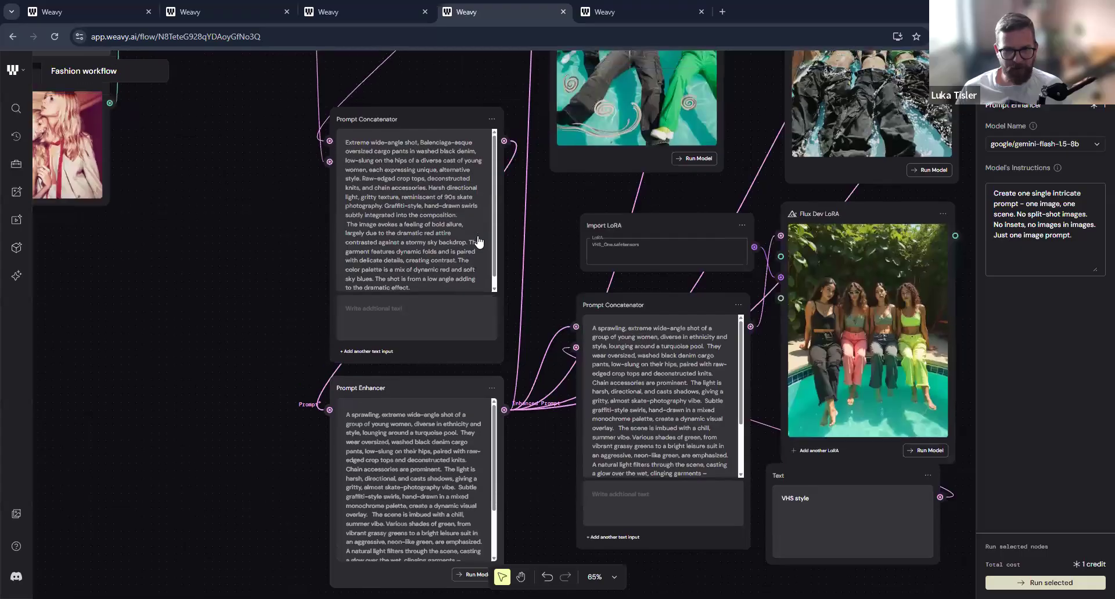
Run the Any LLM and Prompt Enhancer models in the Chloé chain.
scroll(546, 473, up, 3)
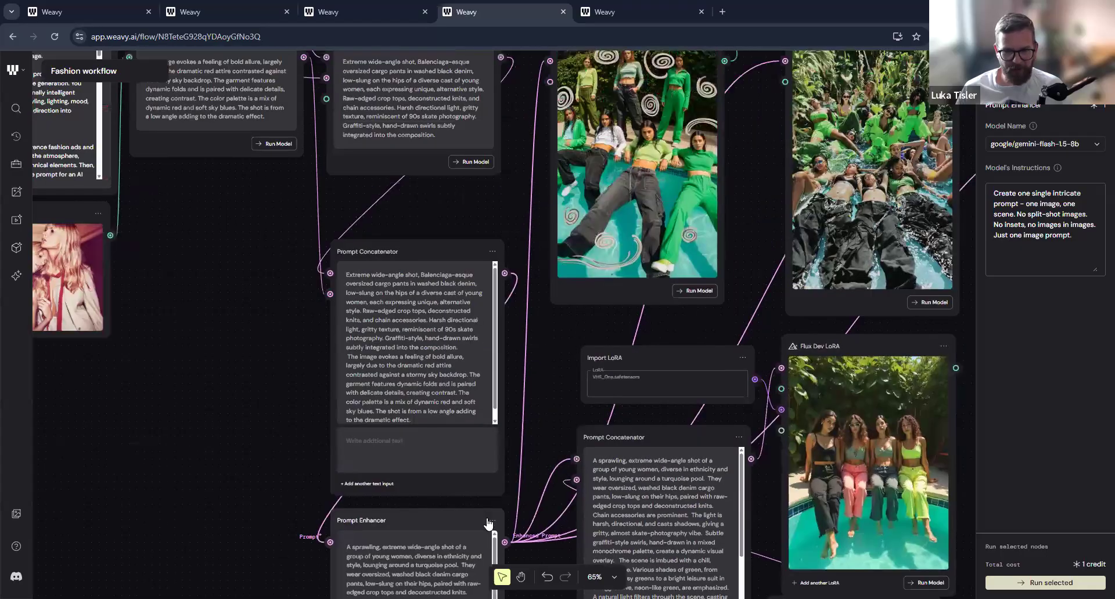
scroll(834, 347, down, 1)
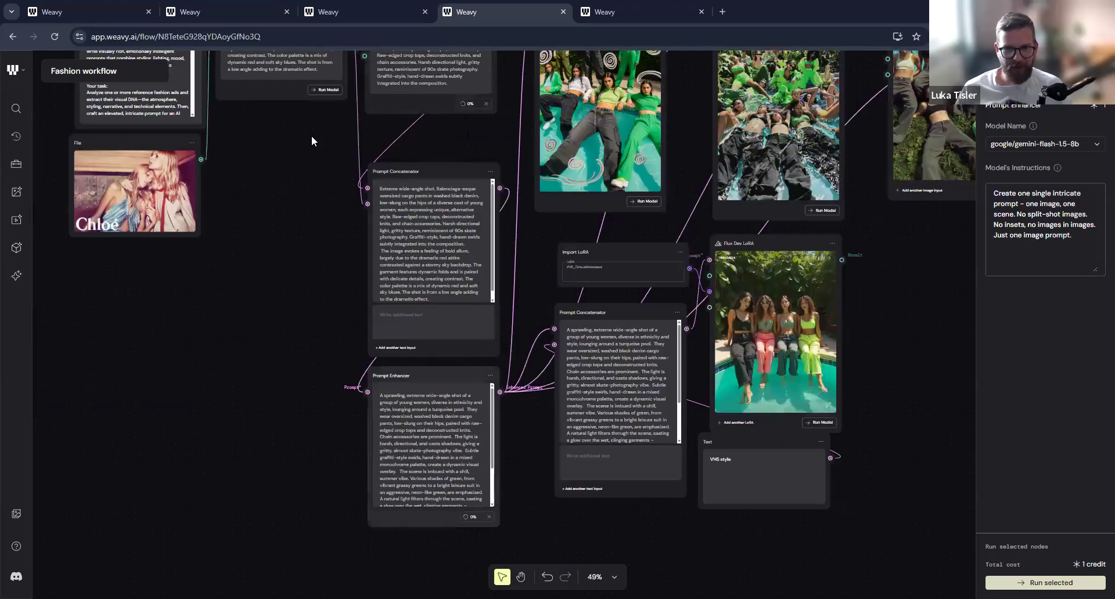
drag(312, 135, 287, 134)
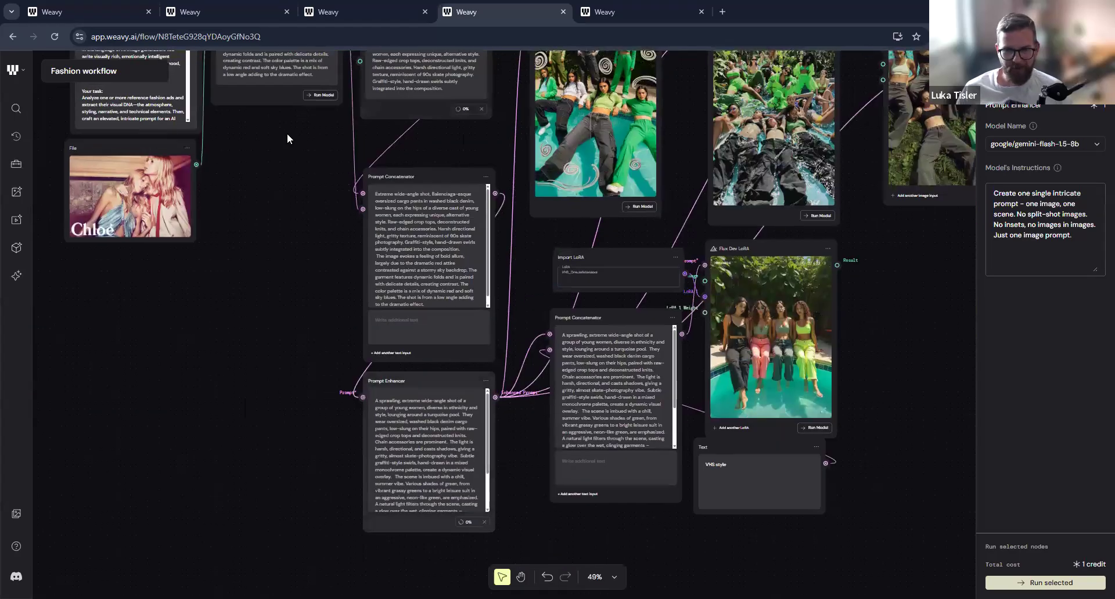
Run Google Imagen 4, Flux Pro 1.1 Ultra, Ideogram V3 and Minimax Image 01 of the Chloé chain together.
drag(964, 260, 933, 284)
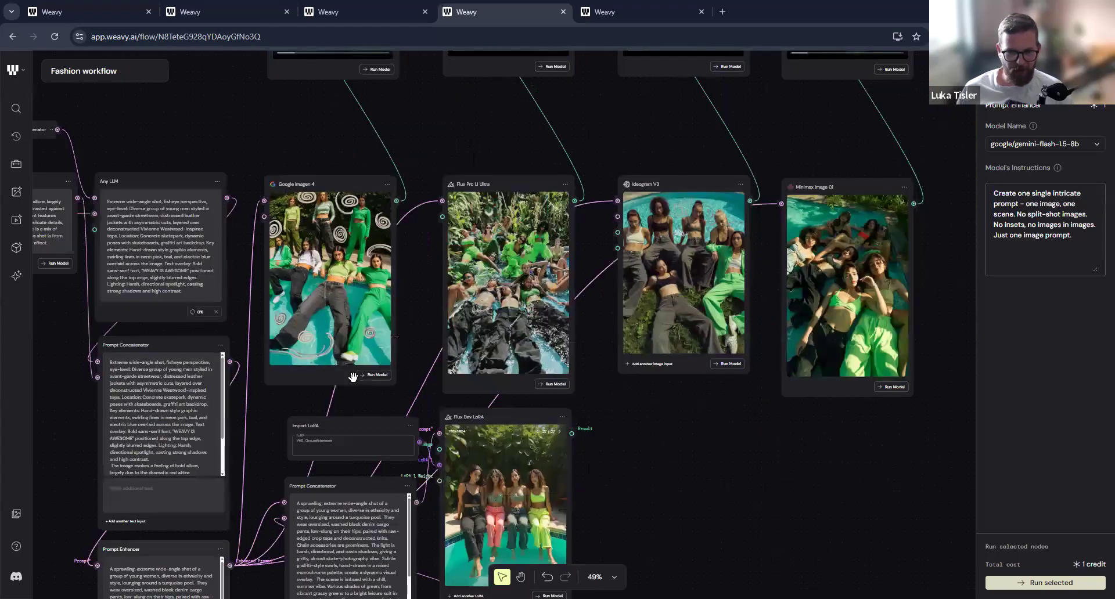
click(1023, 582)
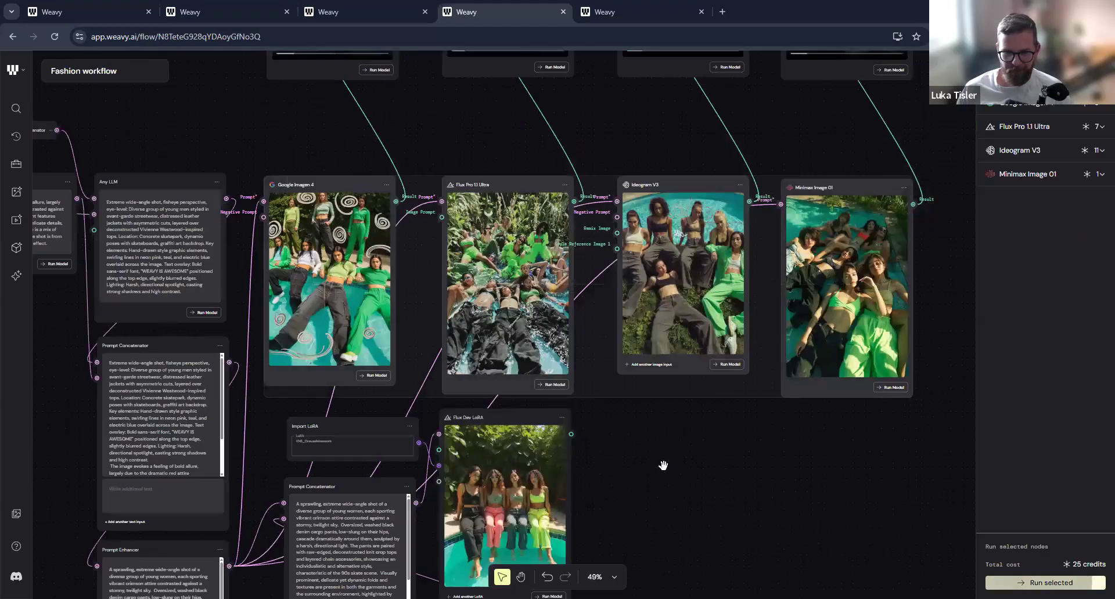
Examine the Flux Dev LoRA settings and the Import LoRA node connected to it.
scroll(751, 367, down, 5)
scroll(752, 367, left, 4)
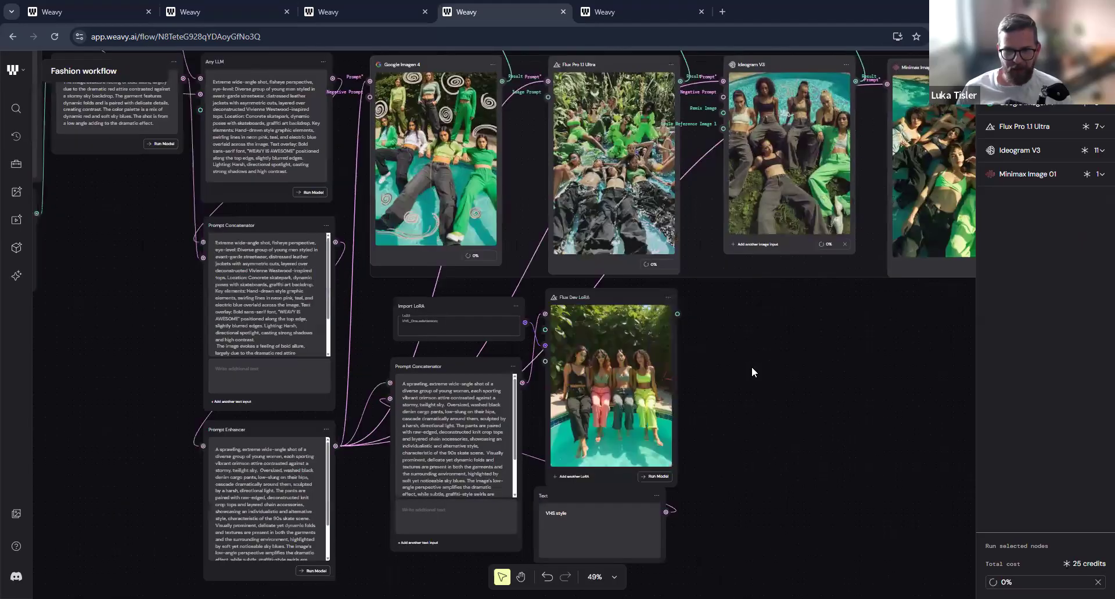
scroll(745, 422, down, 2)
scroll(745, 422, left, 1)
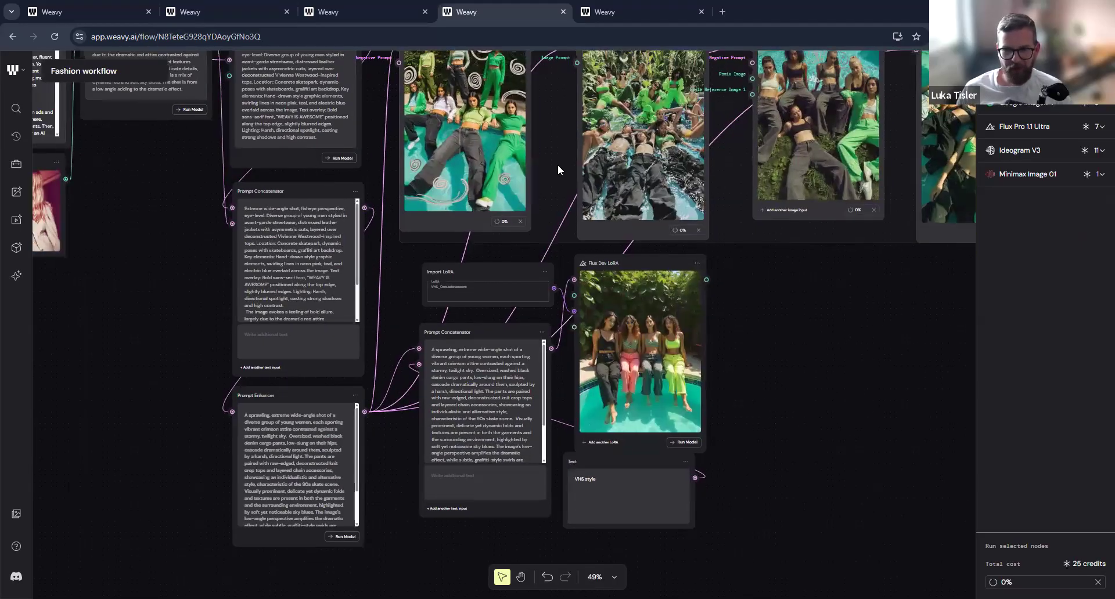
scroll(557, 165, up, 3)
scroll(631, 177, up, 2)
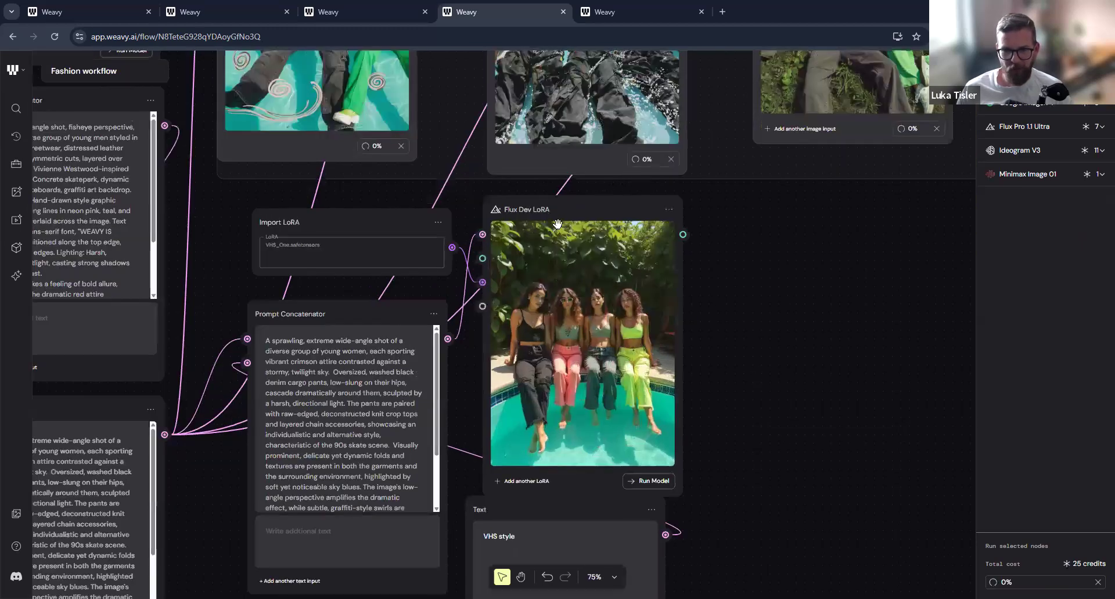
click(531, 259)
scroll(531, 260, up, 1)
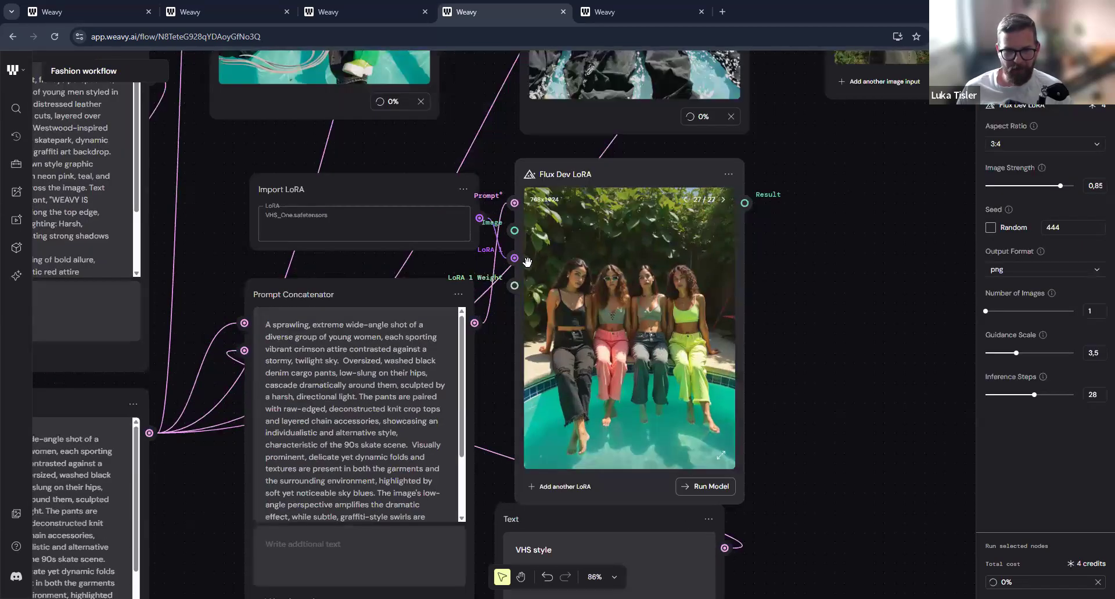
click(365, 191)
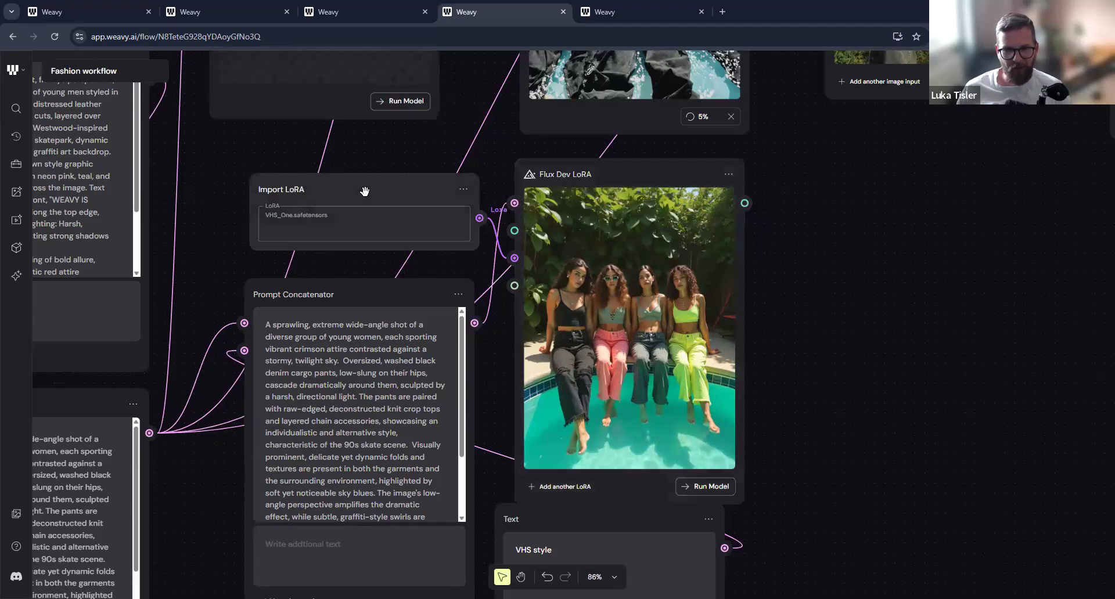
Move the VHS style Text node down, clear of Flux Dev LoRA, and return to the Flux Dev LoRA image.
scroll(493, 375, down, 5)
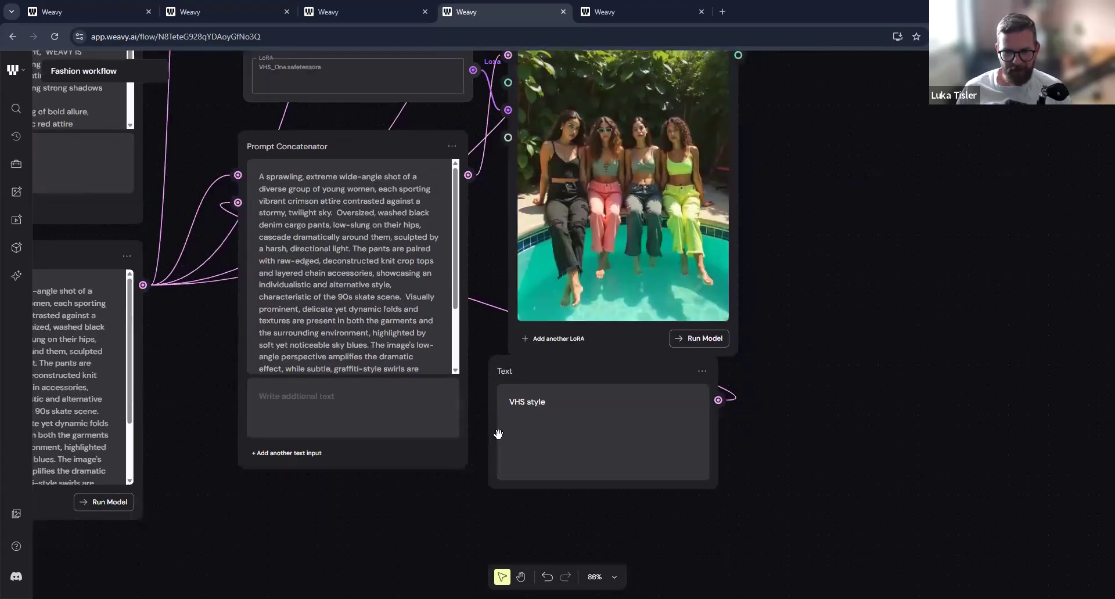
drag(498, 434, 498, 498)
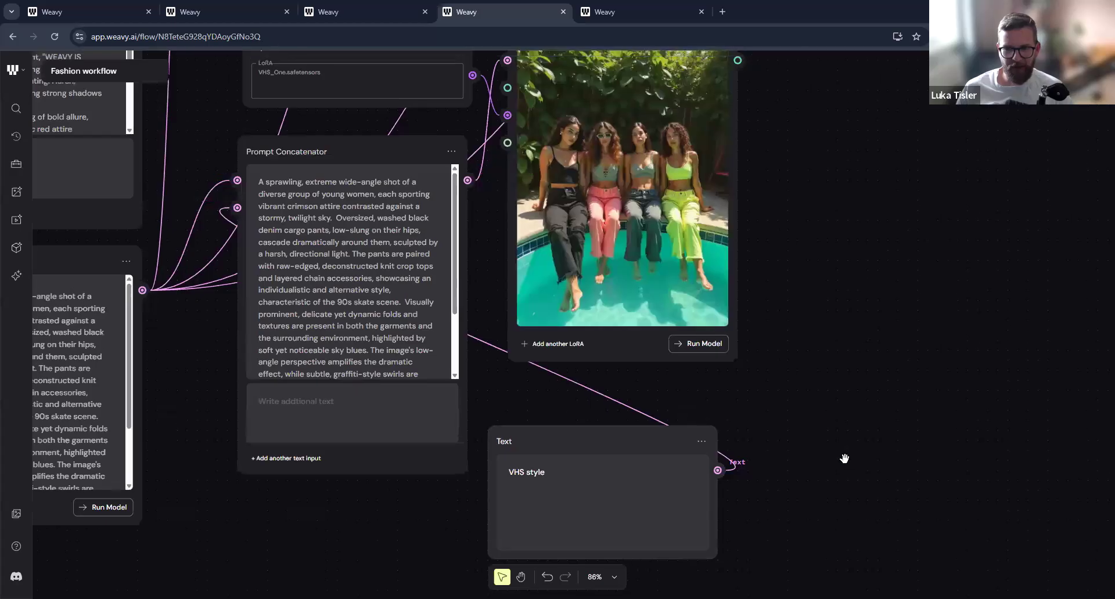
scroll(844, 459, up, 3)
scroll(760, 347, up, 2)
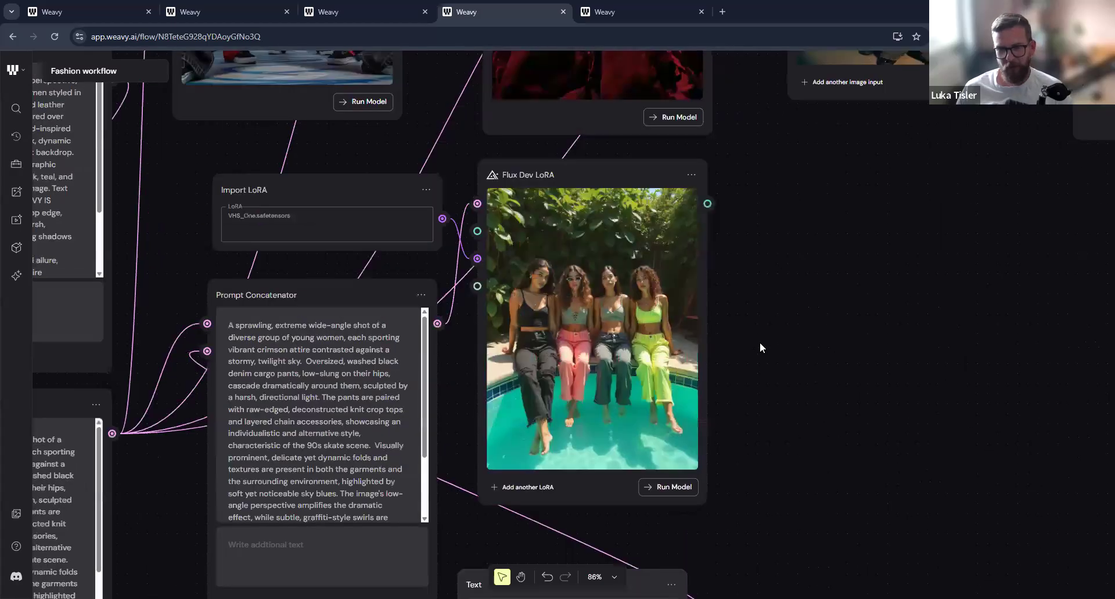
Compare the Flux Dev LoRA image with the Google Imagen 4 and Flux Pro 1.1 Ultra images of the Chloé chain.
scroll(784, 362, down, 1)
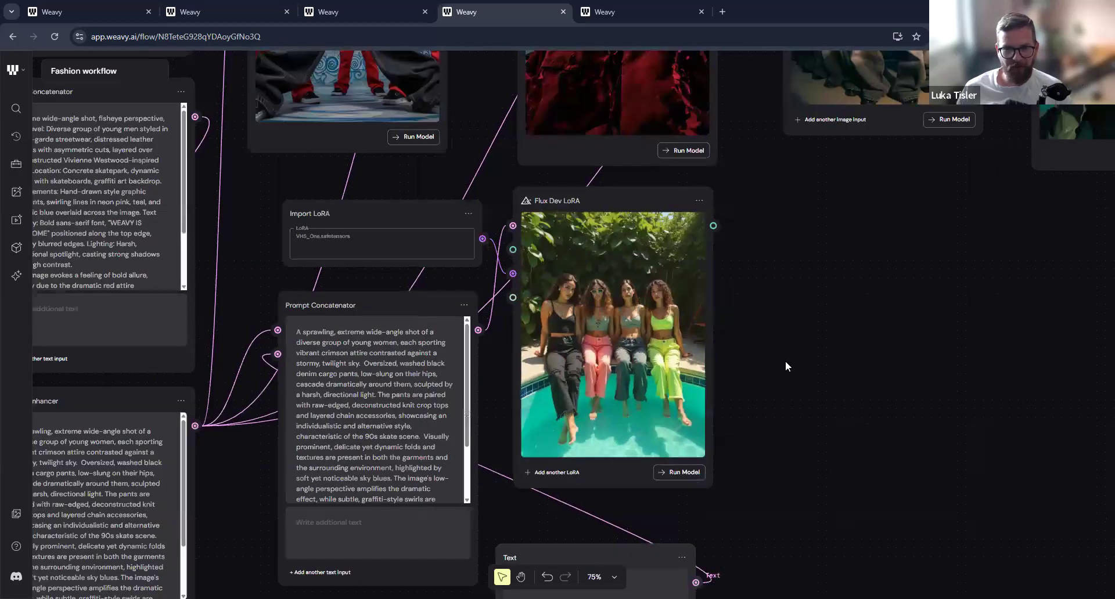
scroll(783, 441, up, 1)
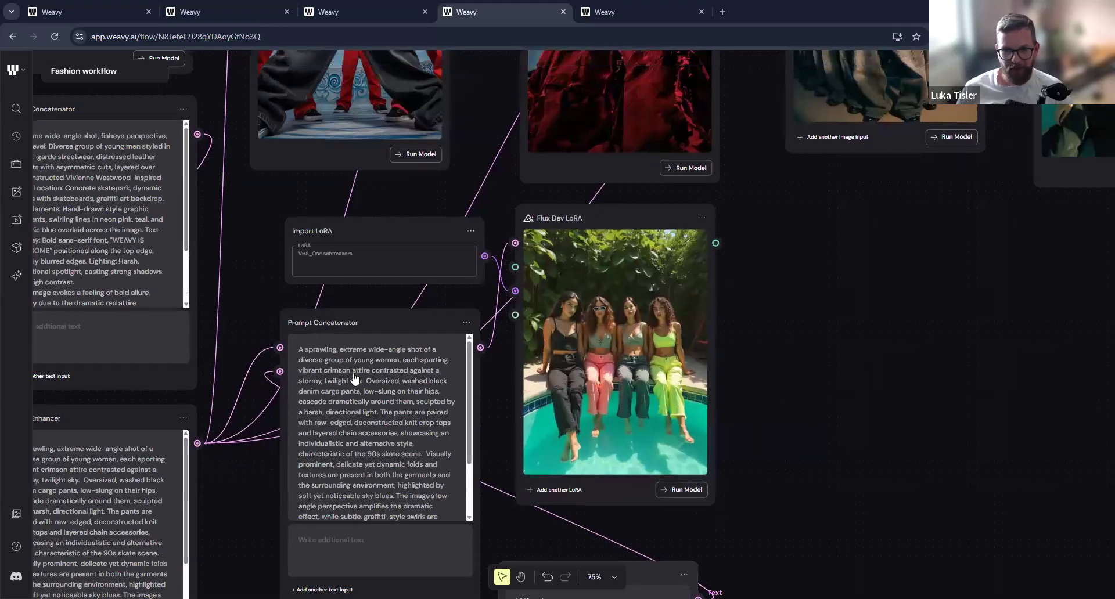
scroll(619, 360, up, 4)
scroll(619, 360, up, 1)
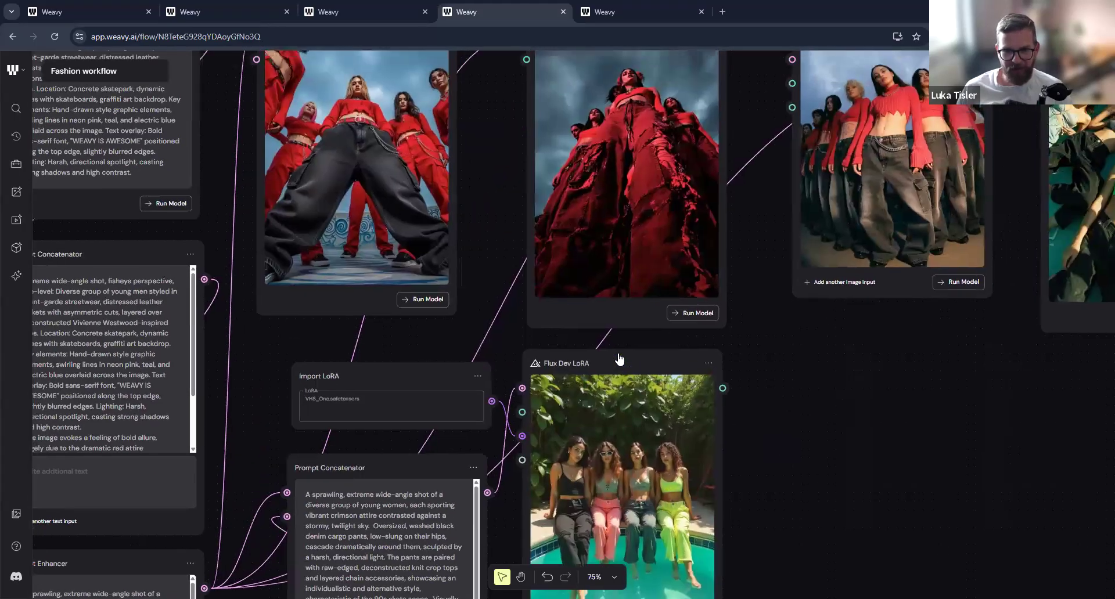
scroll(619, 360, left, 9)
scroll(619, 360, up, 2)
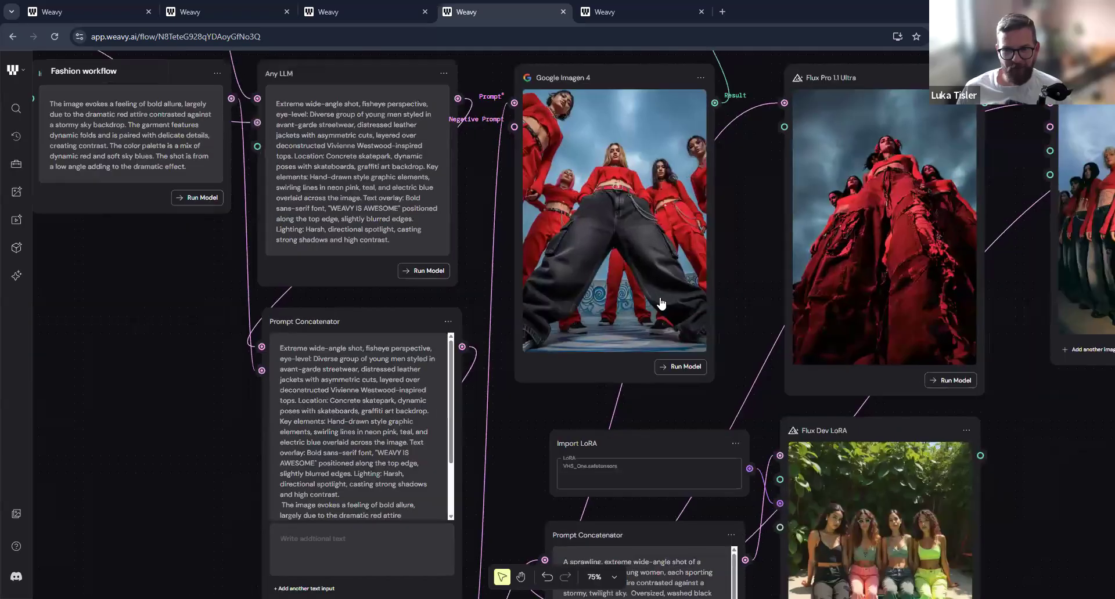
scroll(661, 302, up, 2)
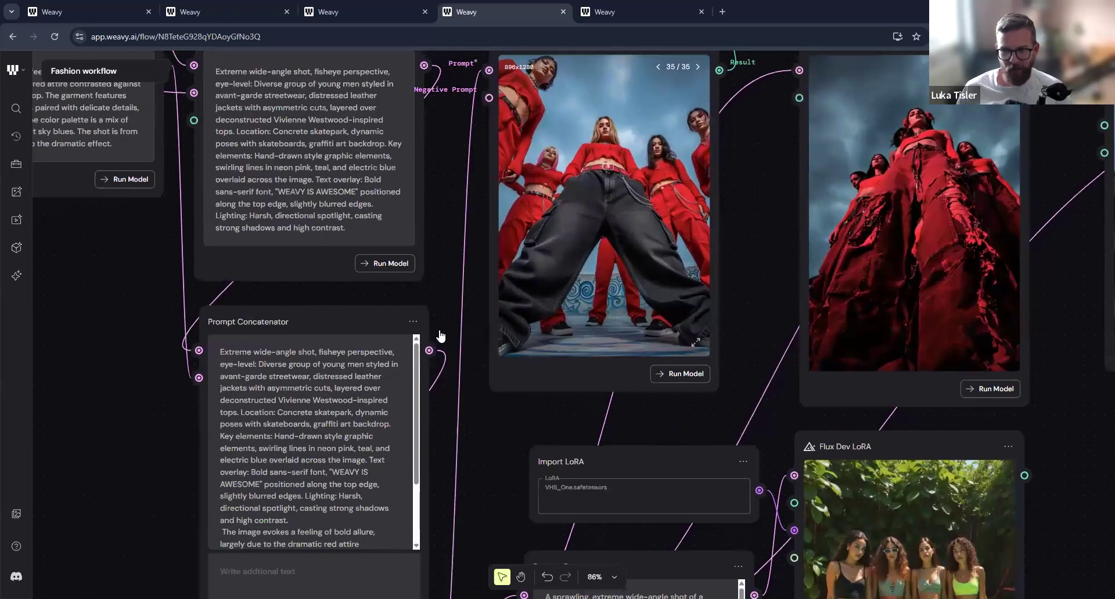
scroll(441, 336, right, 3)
scroll(440, 336, up, 1)
scroll(433, 316, right, 5)
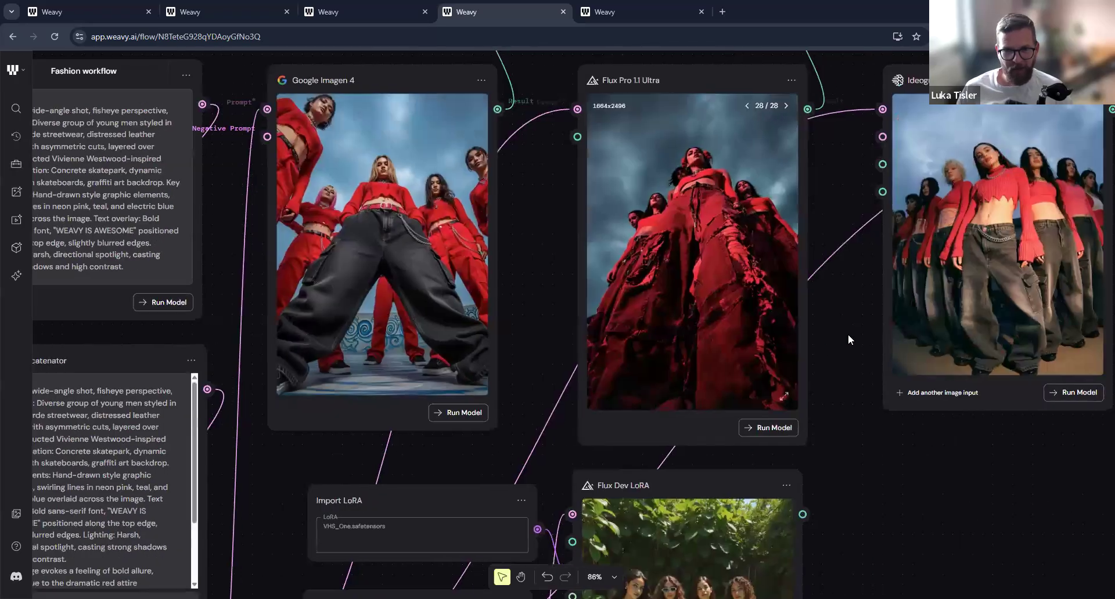
Trace the Chloé chain from its Prompt and reference image through Image Describer and Any LLM to Google Imagen 4.
scroll(554, 315, left, 12)
scroll(554, 315, up, 2)
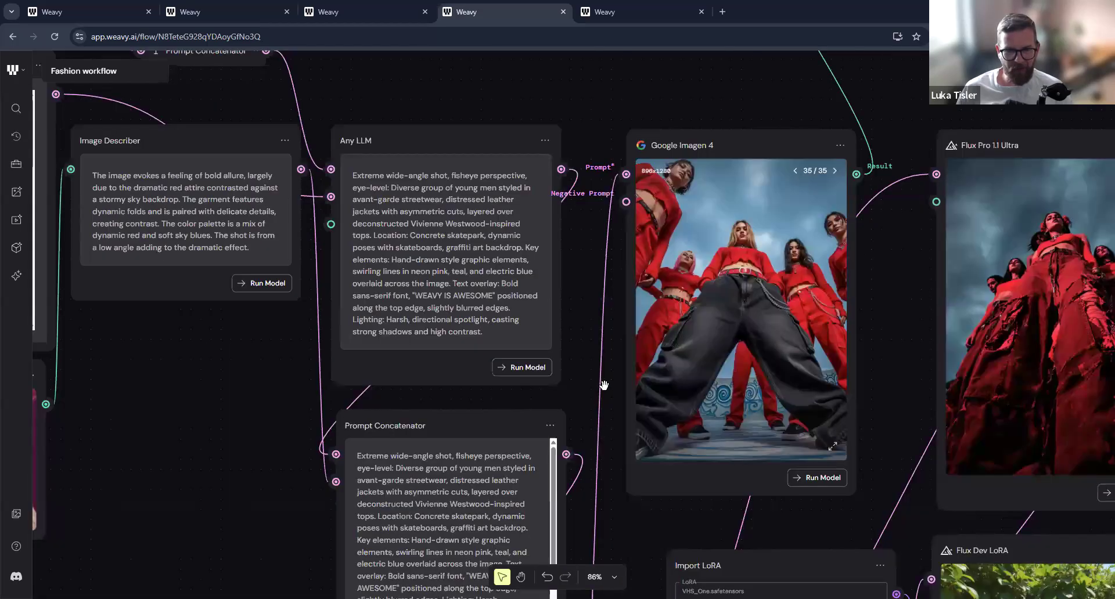
scroll(604, 385, left, 14)
scroll(604, 385, down, 1)
scroll(605, 369, up, 2)
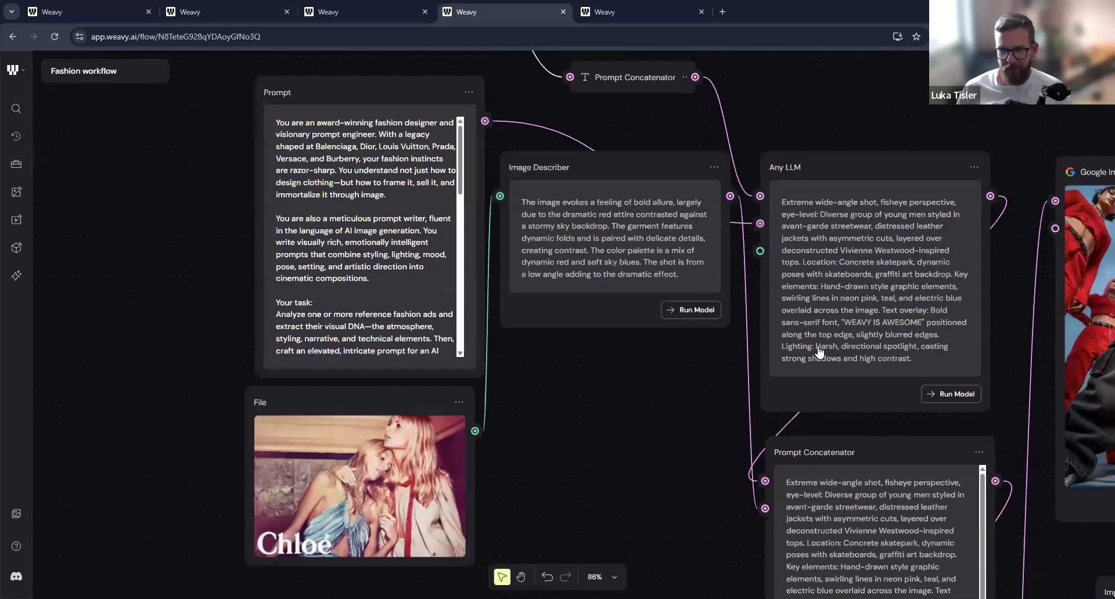
scroll(667, 353, left, 1)
scroll(668, 353, up, 1)
scroll(656, 355, right, 4)
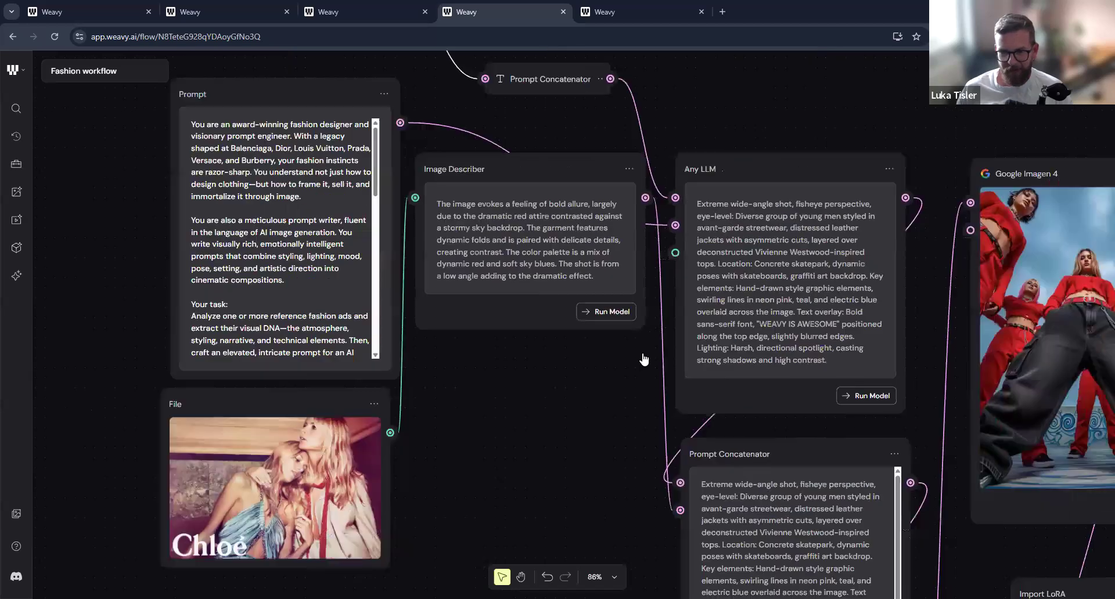
scroll(644, 360, right, 16)
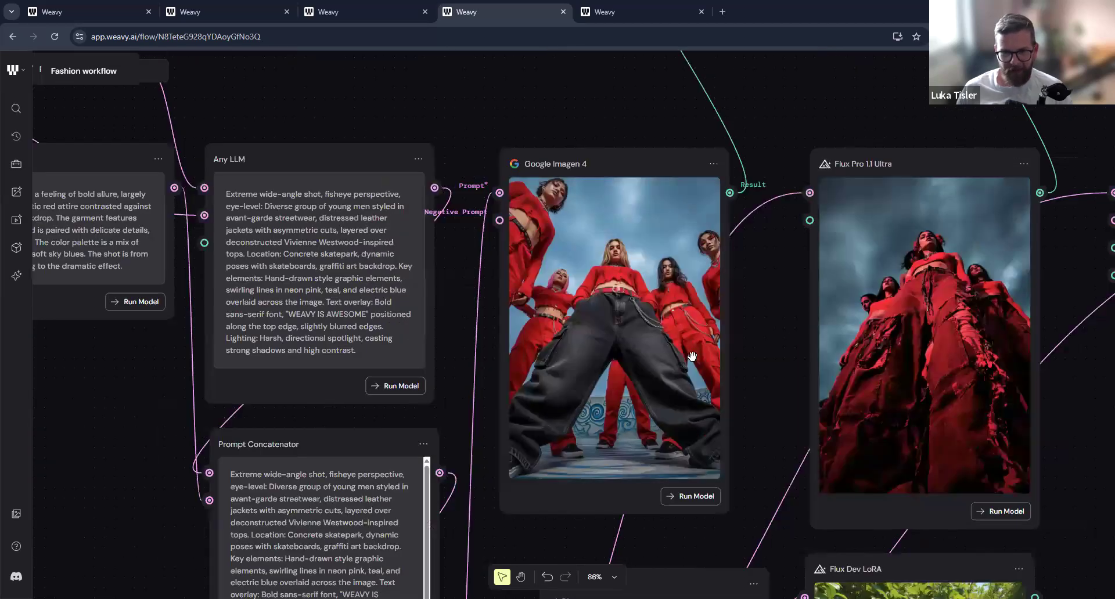
Compare the Flux Pro 1.1 Ultra, Ideogram V3 and Minimax Image 01 results with the Chloé reference image.
scroll(691, 356, right, 20)
scroll(463, 353, left, 10)
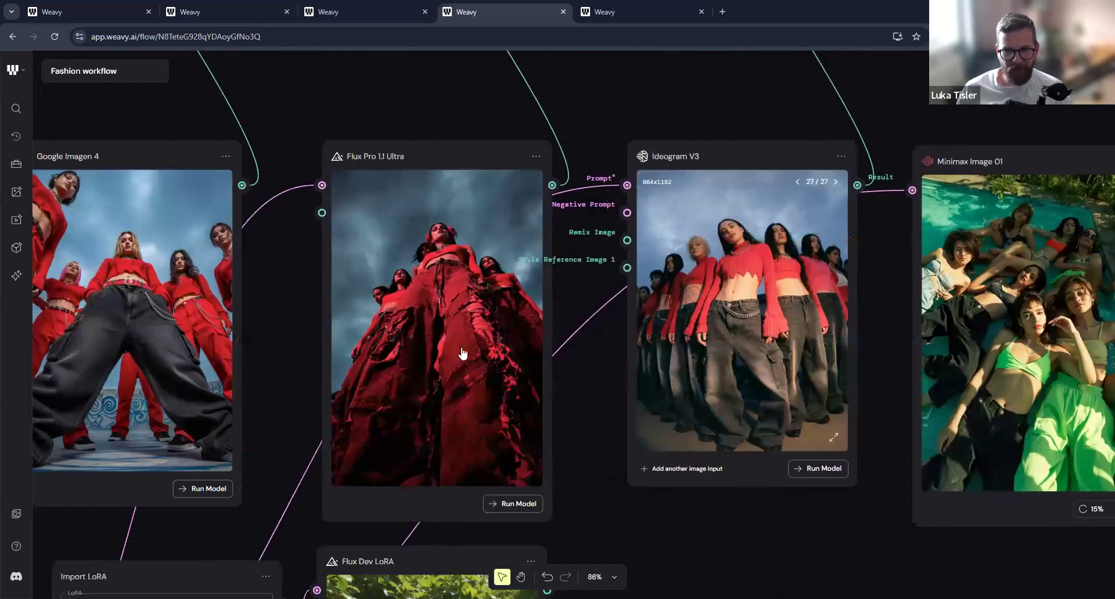
scroll(463, 354, left, 1)
scroll(403, 321, left, 16)
scroll(403, 322, down, 7)
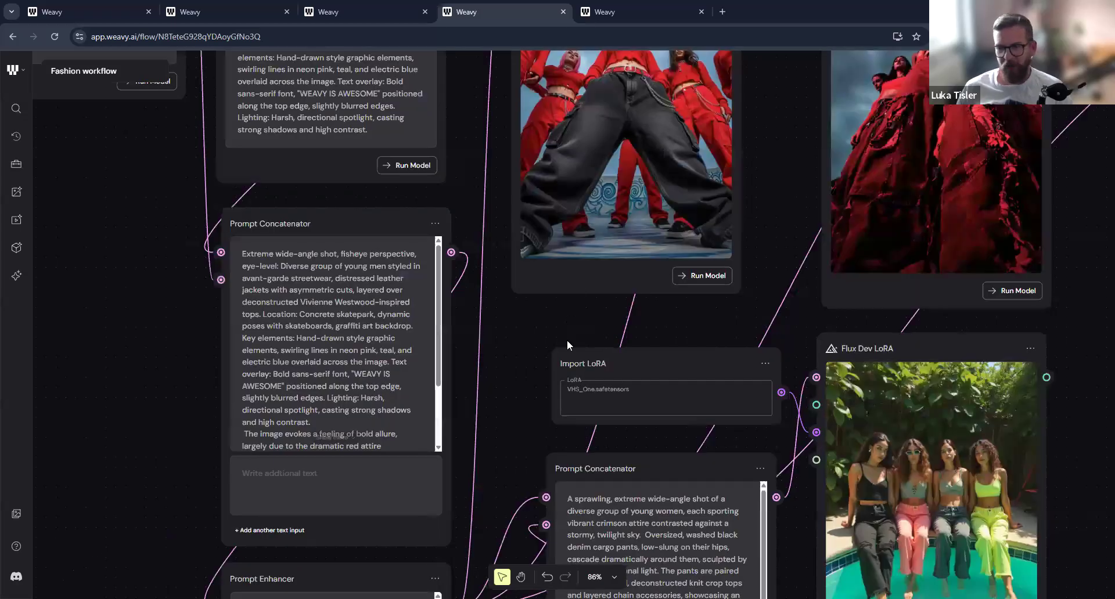
scroll(383, 368, left, 19)
scroll(384, 368, up, 2)
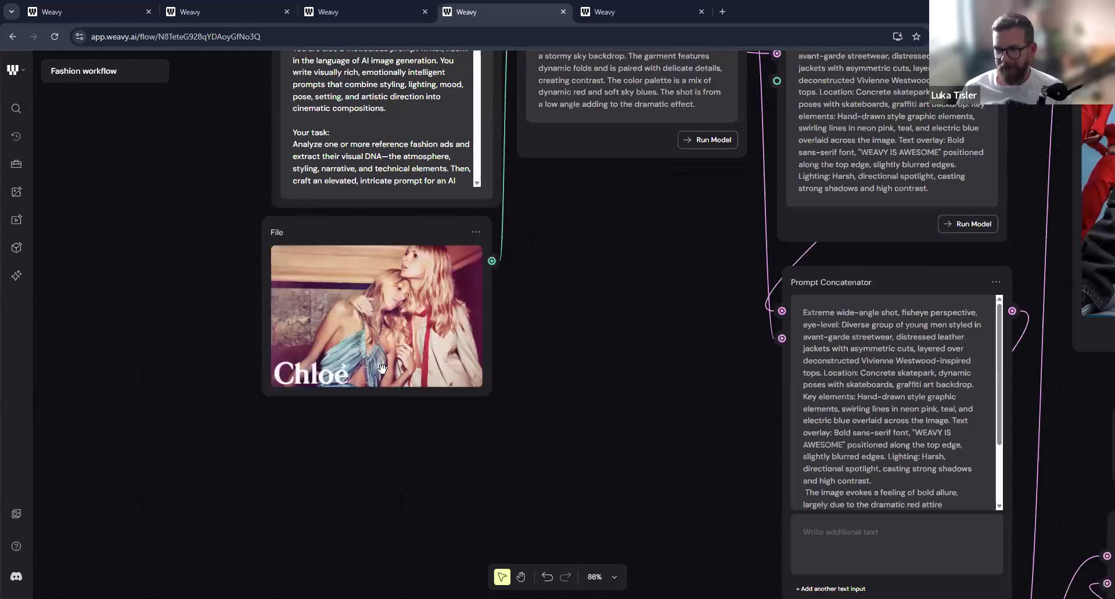
scroll(348, 375, up, 3)
scroll(329, 377, up, 2)
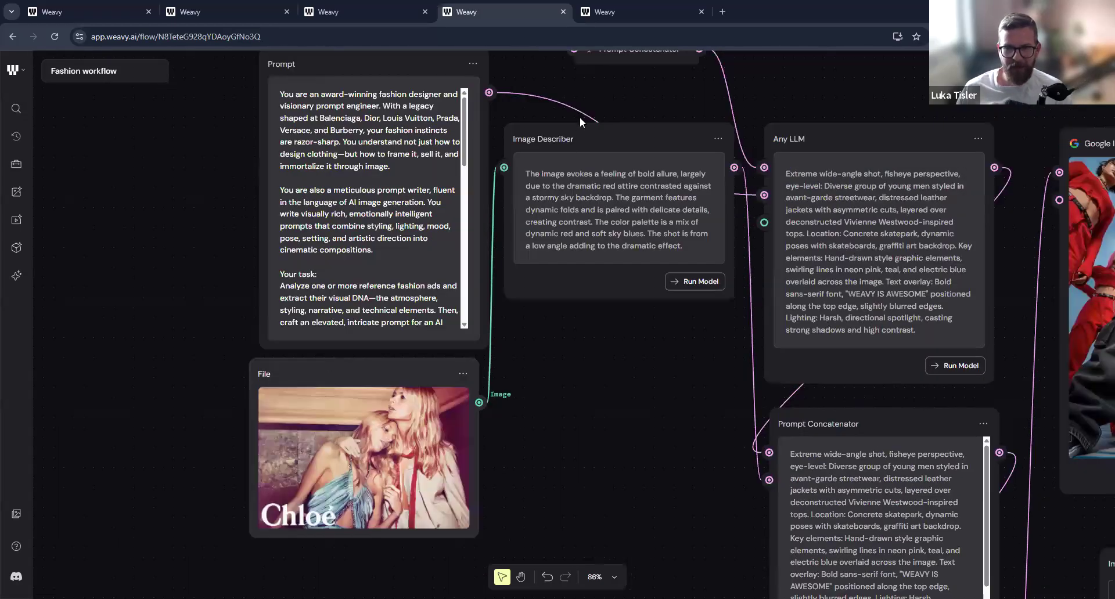
Examine the Image Describer's model and instructions, and how its description feeds Any LLM.
click(579, 135)
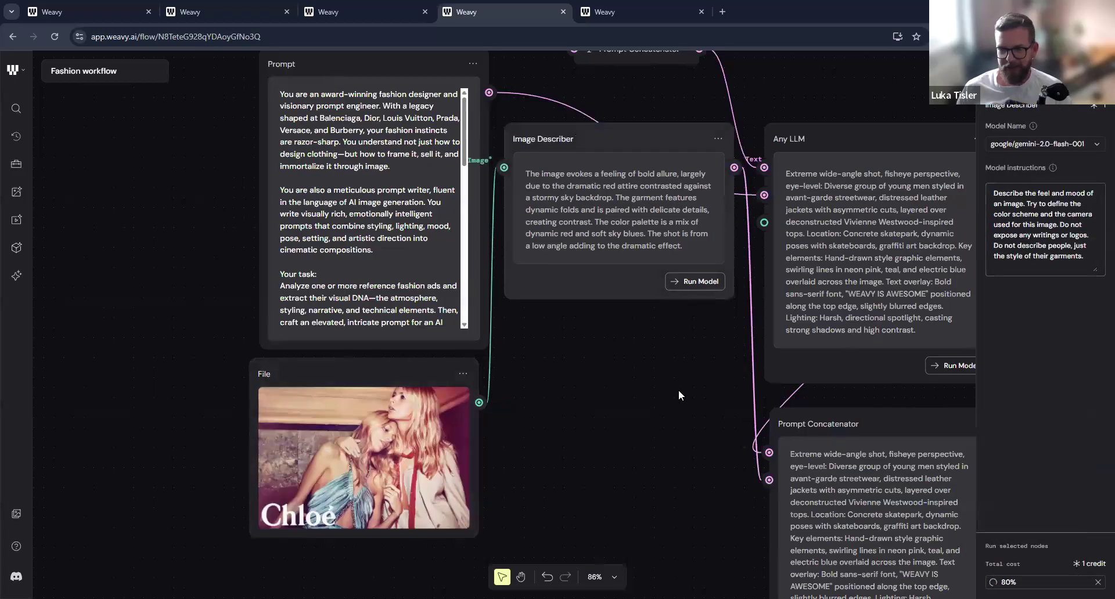
scroll(512, 456, right, 3)
scroll(513, 457, up, 1)
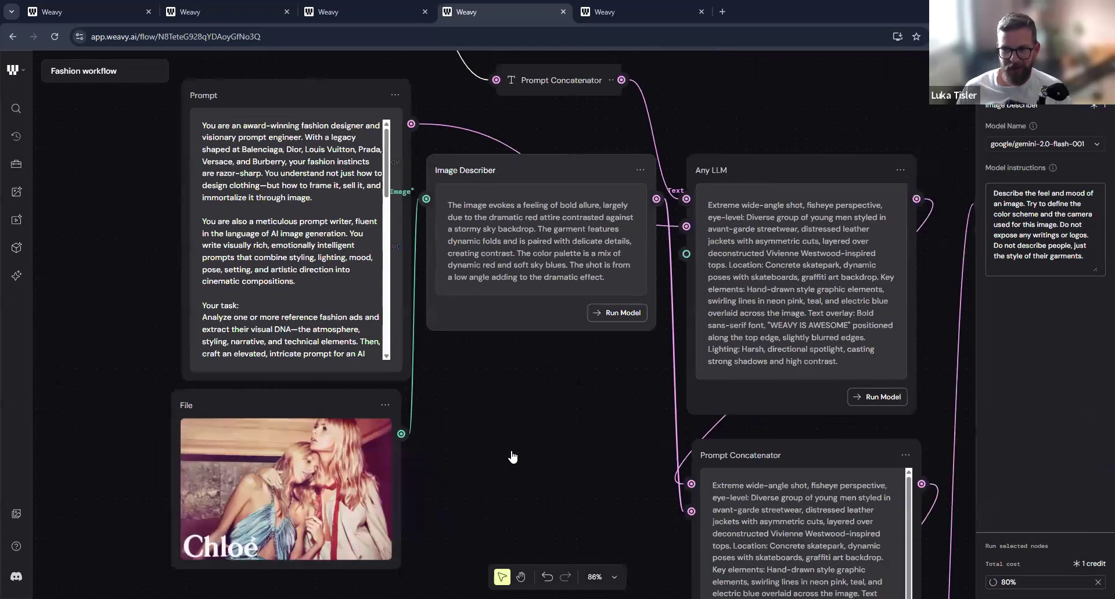
scroll(512, 456, right, 7)
scroll(512, 457, up, 2)
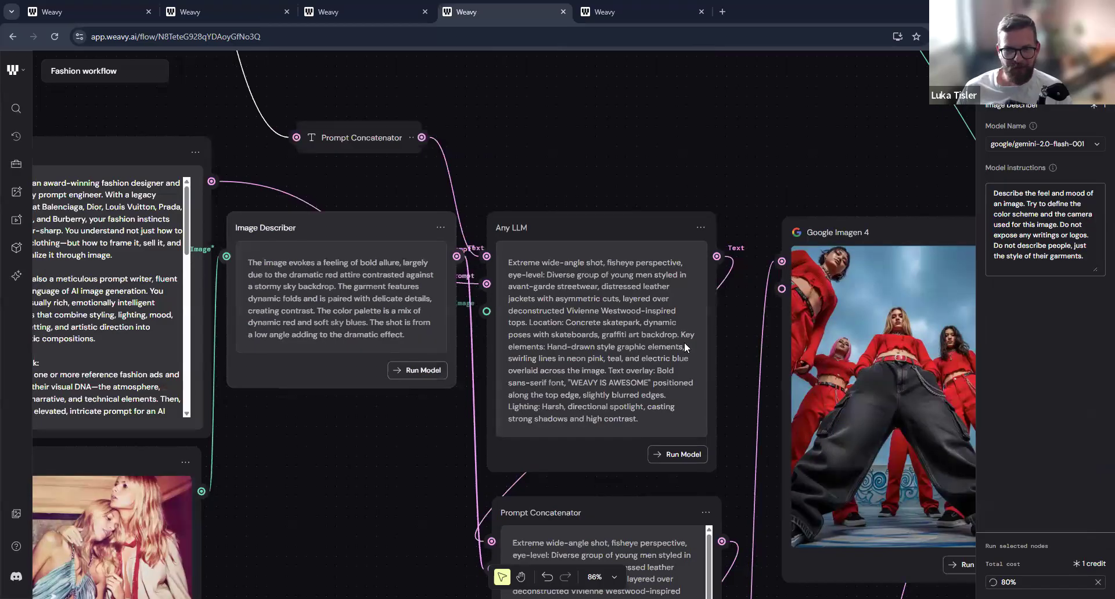
scroll(685, 346, down, 3)
drag(673, 364, 512, 246)
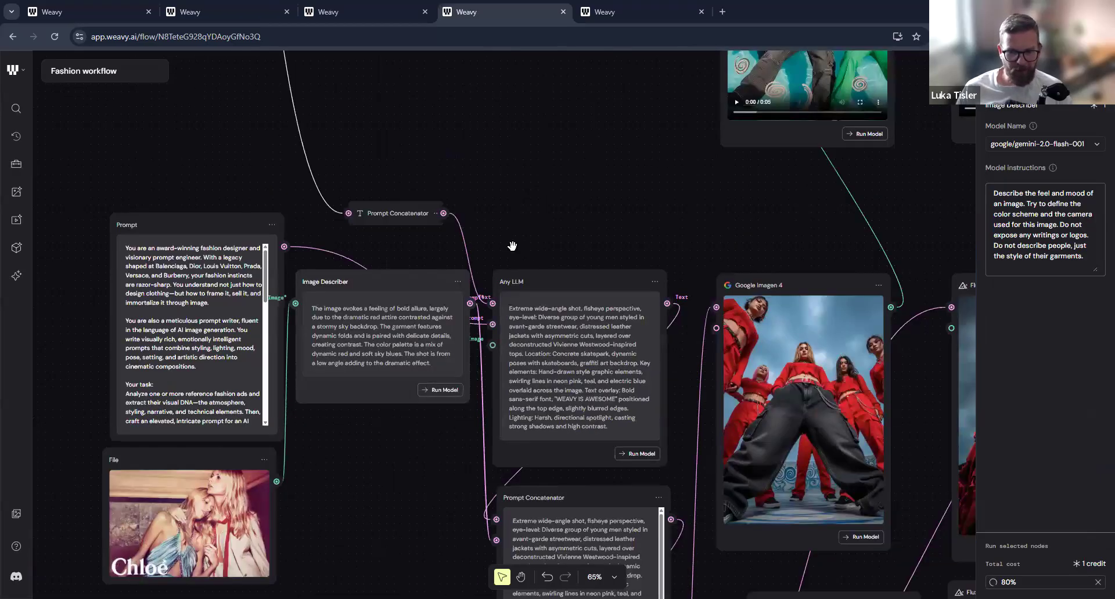
Inspect the four generated images of the Chloé chain and the Seedance V1.0 video nodes they connect to.
scroll(512, 246, down, 1)
scroll(584, 307, right, 2)
scroll(584, 308, down, 1)
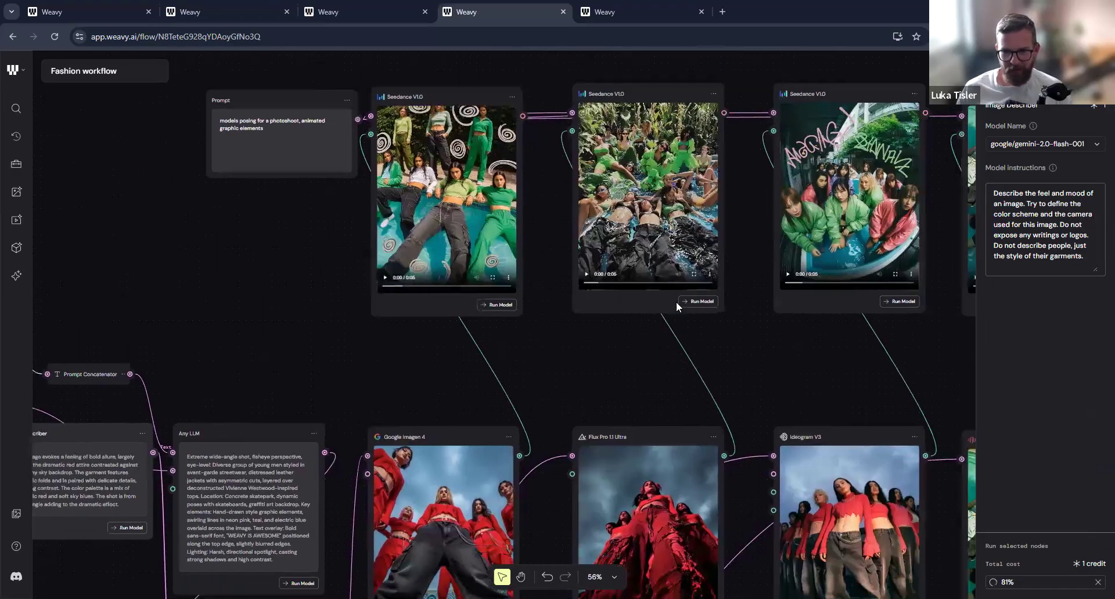
scroll(456, 274, down, 4)
scroll(457, 274, right, 3)
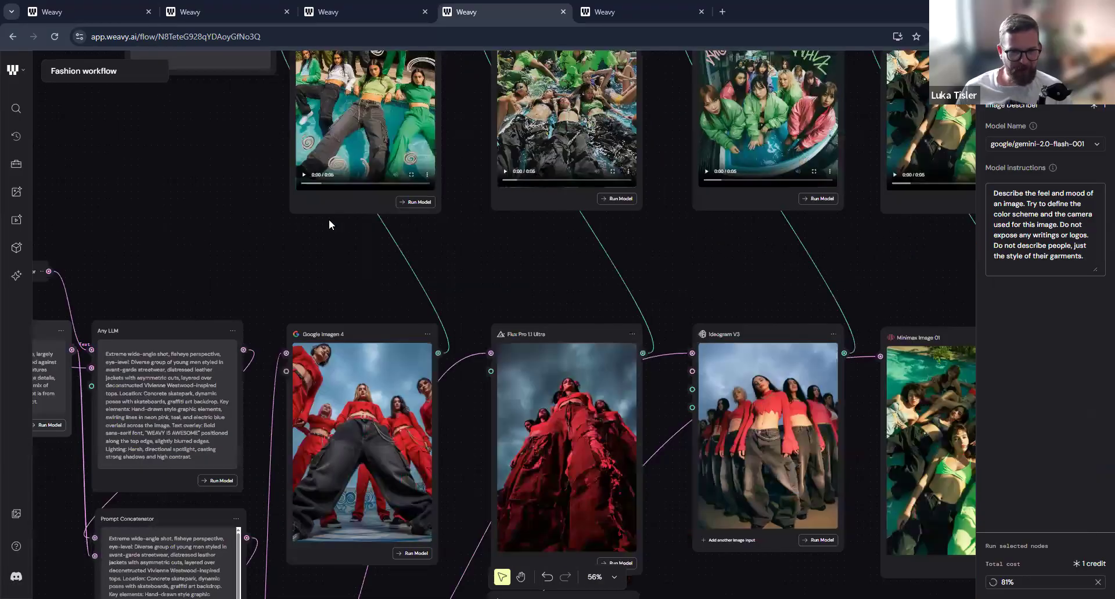
scroll(482, 230, down, 1)
scroll(482, 229, right, 1)
scroll(495, 231, down, 4)
scroll(494, 231, right, 1)
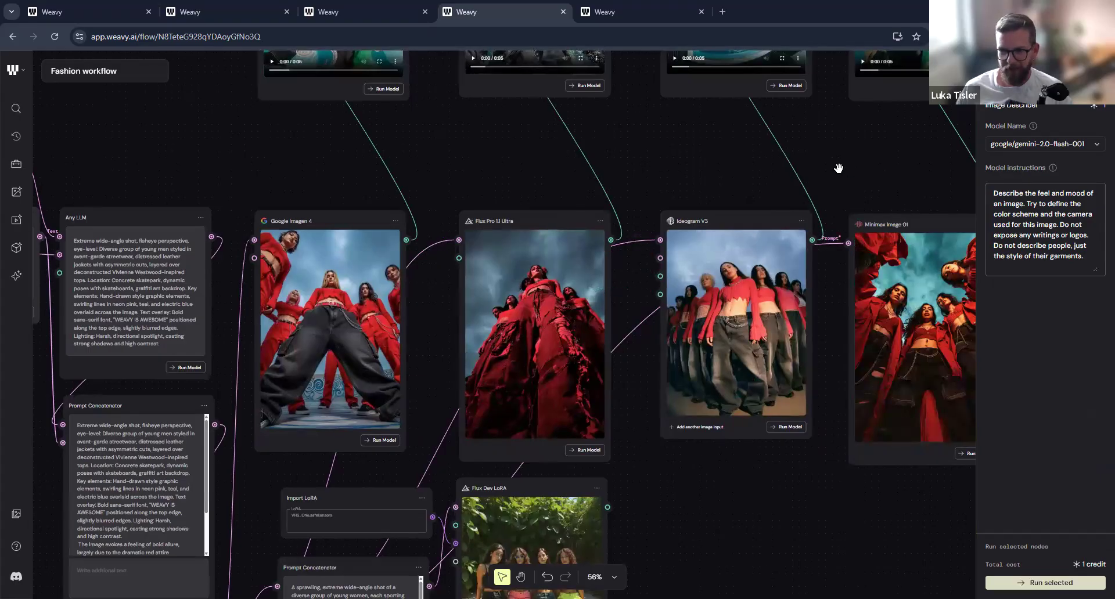
scroll(783, 141, right, 3)
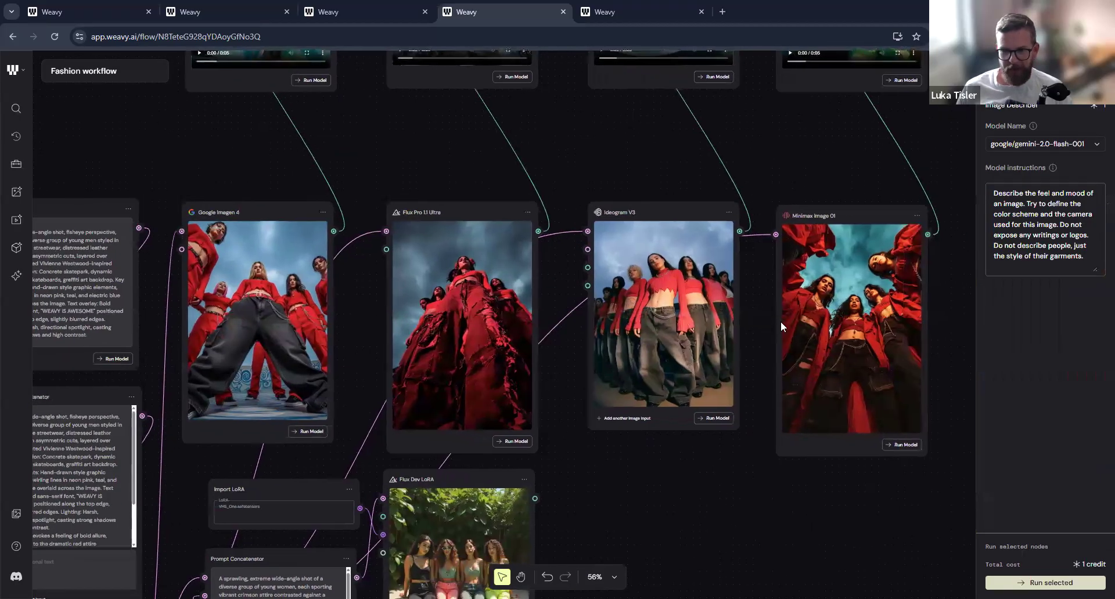
scroll(367, 176, up, 4)
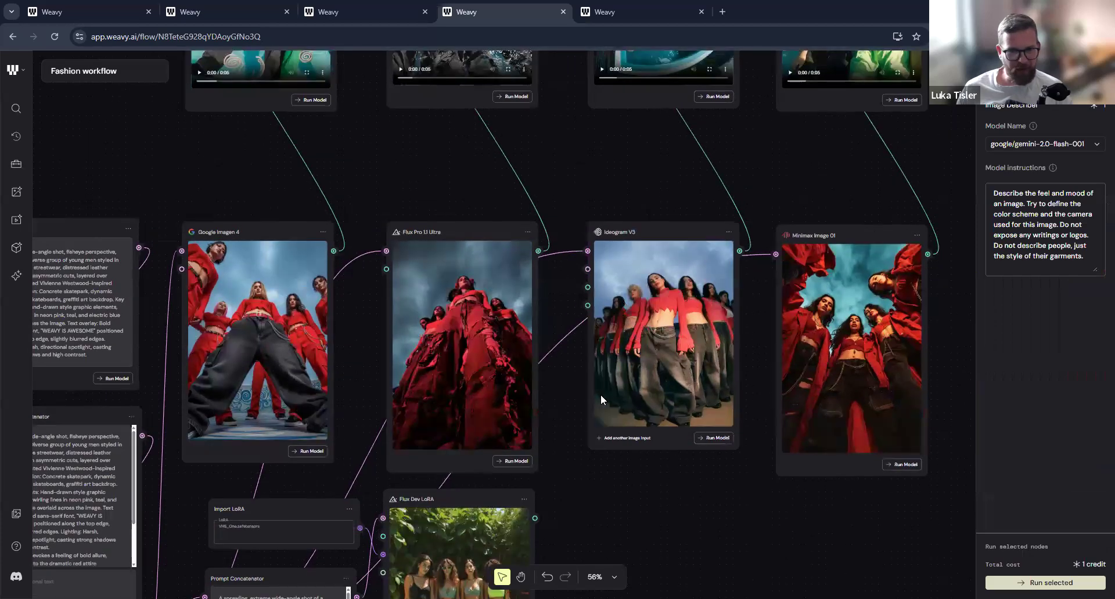
scroll(367, 176, up, 4)
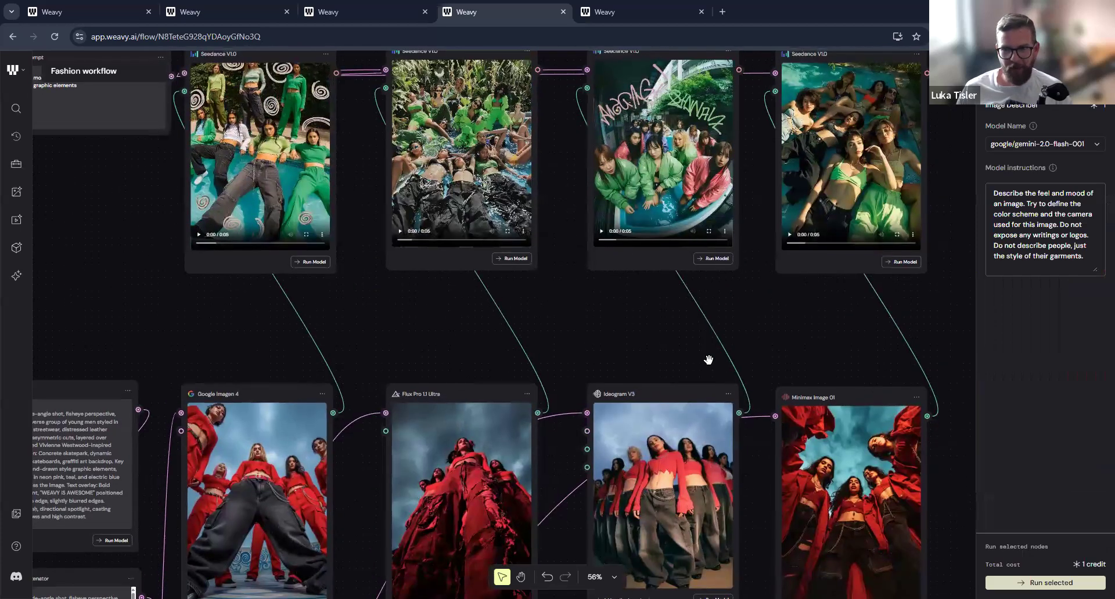
scroll(590, 372, up, 3)
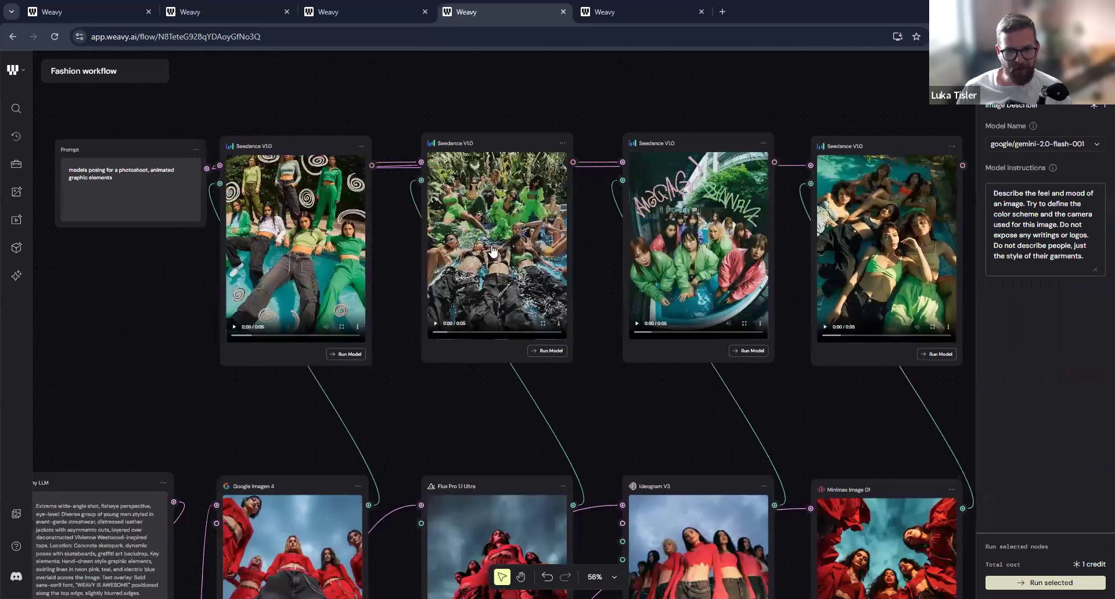
Move the video Prompt node left, farther away from the first Seedance V1.0 node.
drag(364, 395, 327, 387)
drag(210, 151, 327, 96)
drag(234, 99, 226, 166)
drag(800, 439, 712, 445)
drag(421, 188, 406, 188)
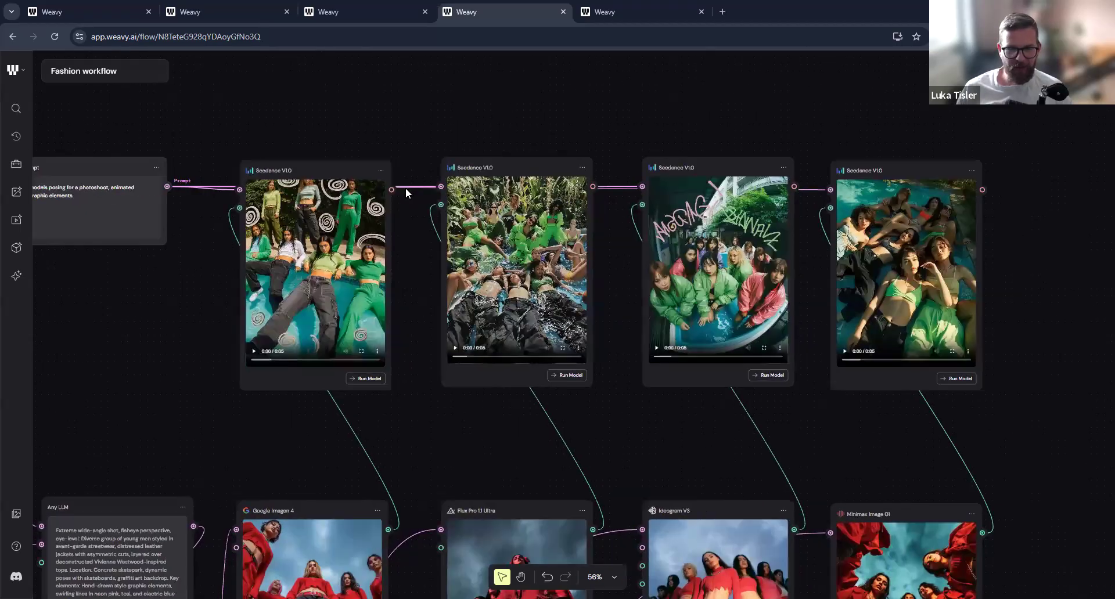
Run the four Seedance V1.0 video models of the Chloé chain together.
scroll(406, 187, up, 6)
scroll(492, 207, left, 3)
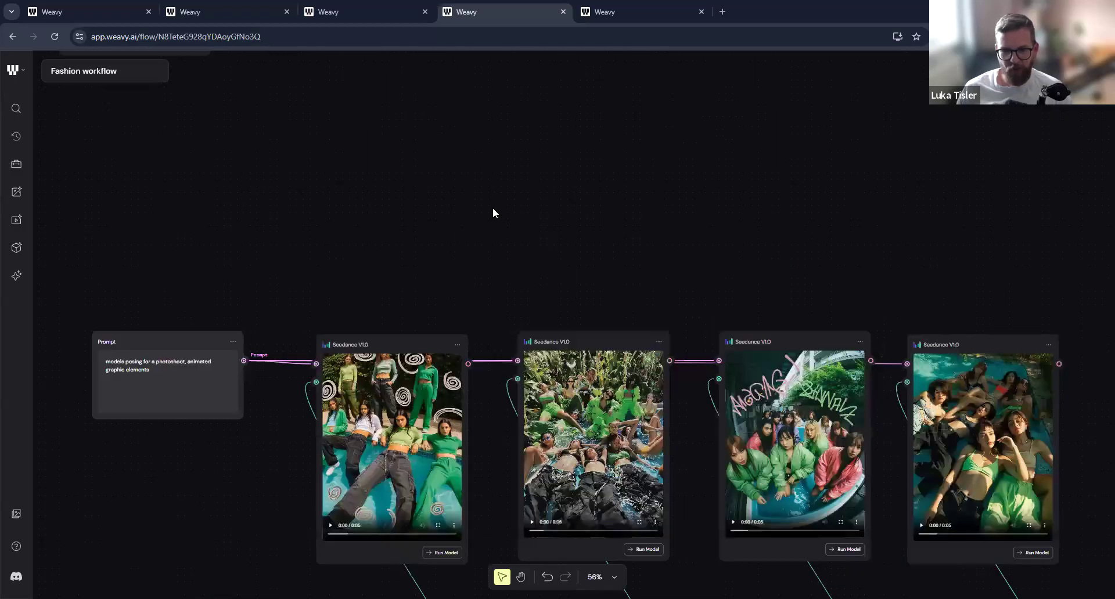
drag(898, 309, 803, 284)
scroll(803, 285, right, 3)
scroll(803, 285, down, 1)
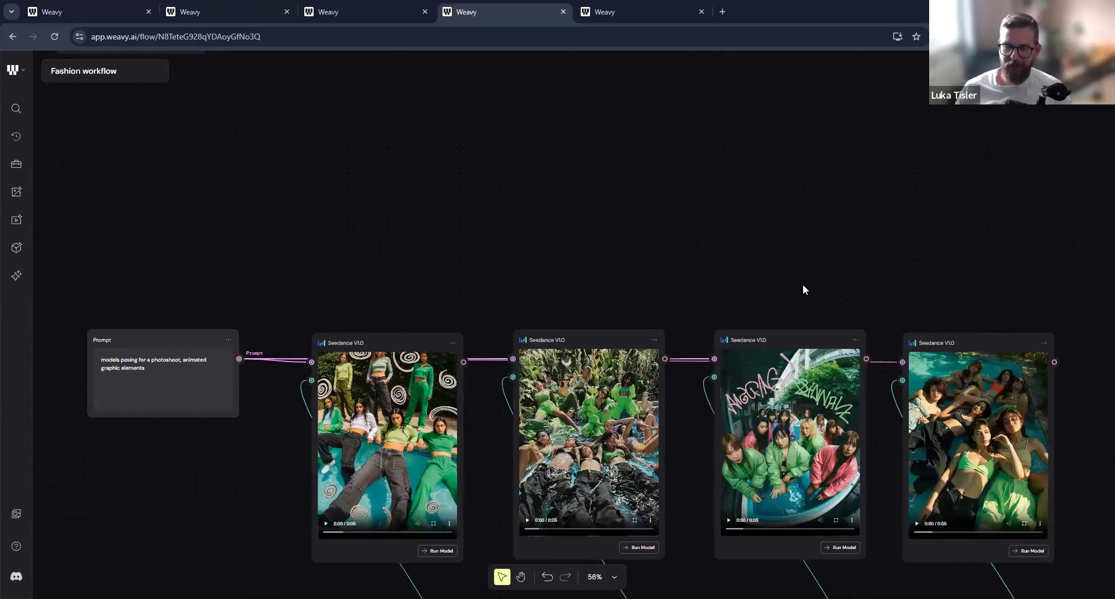
scroll(803, 285, right, 1)
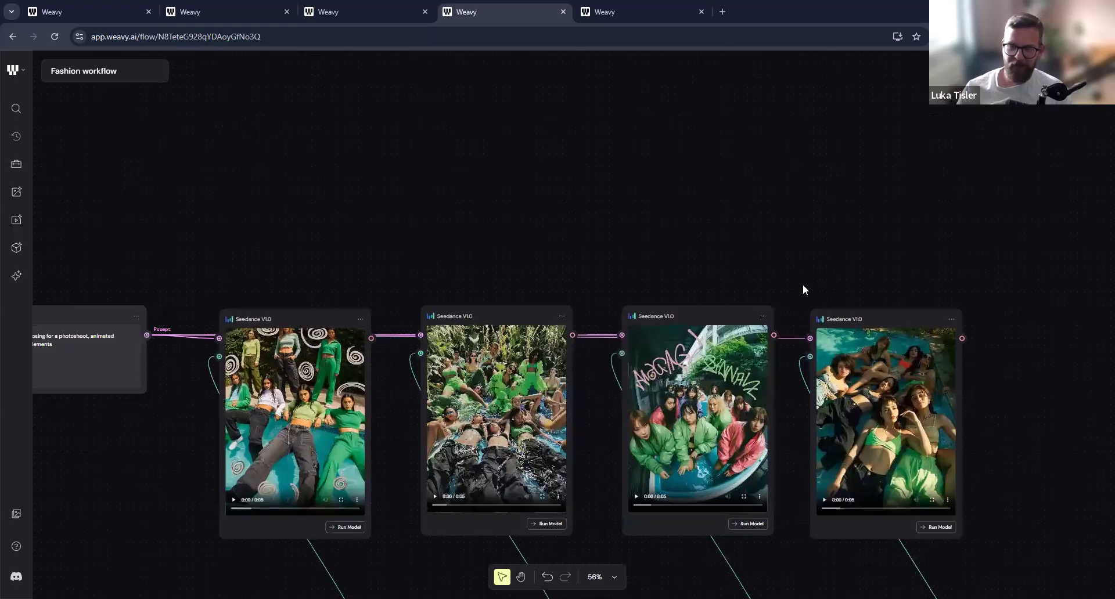
drag(830, 272, 217, 521)
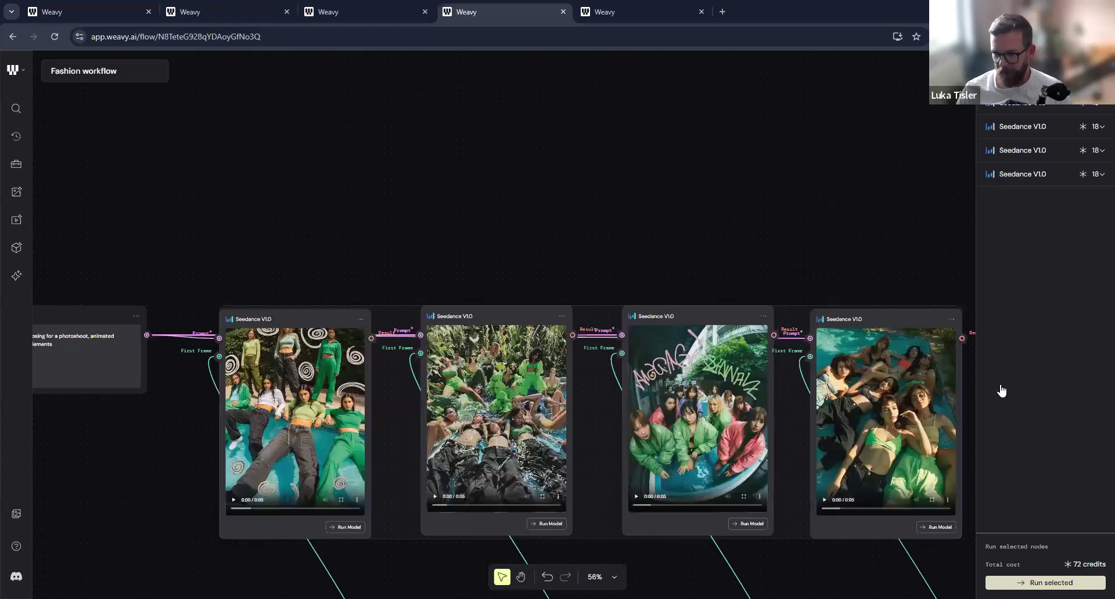
click(1045, 583)
Examine the Prompt node that feeds the Seedance V1.0 models and their first-frame image connections.
scroll(622, 445, down, 1)
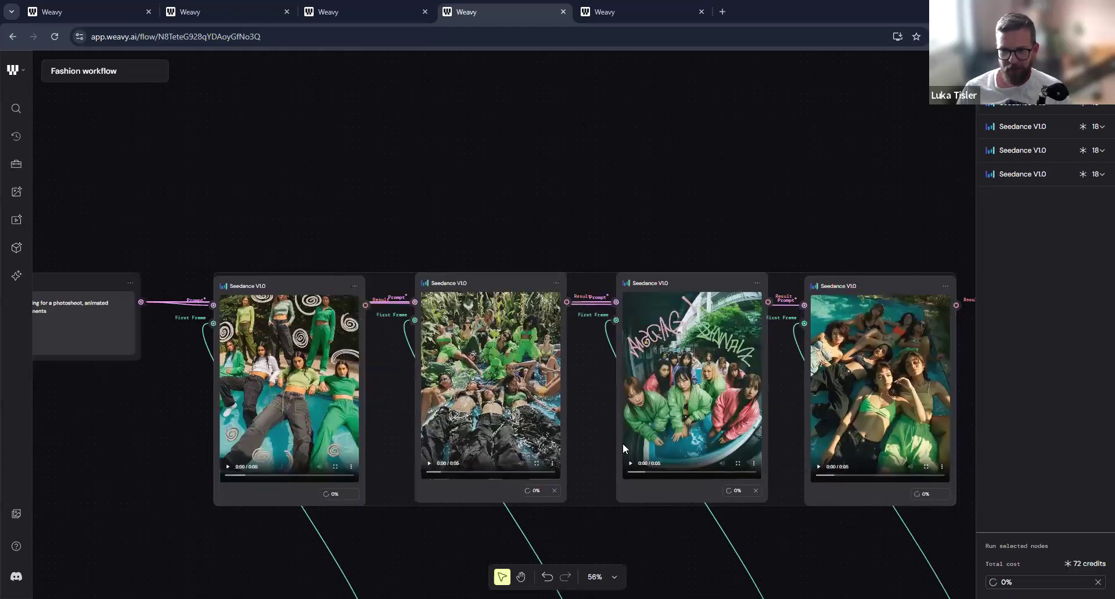
scroll(623, 477, down, 3)
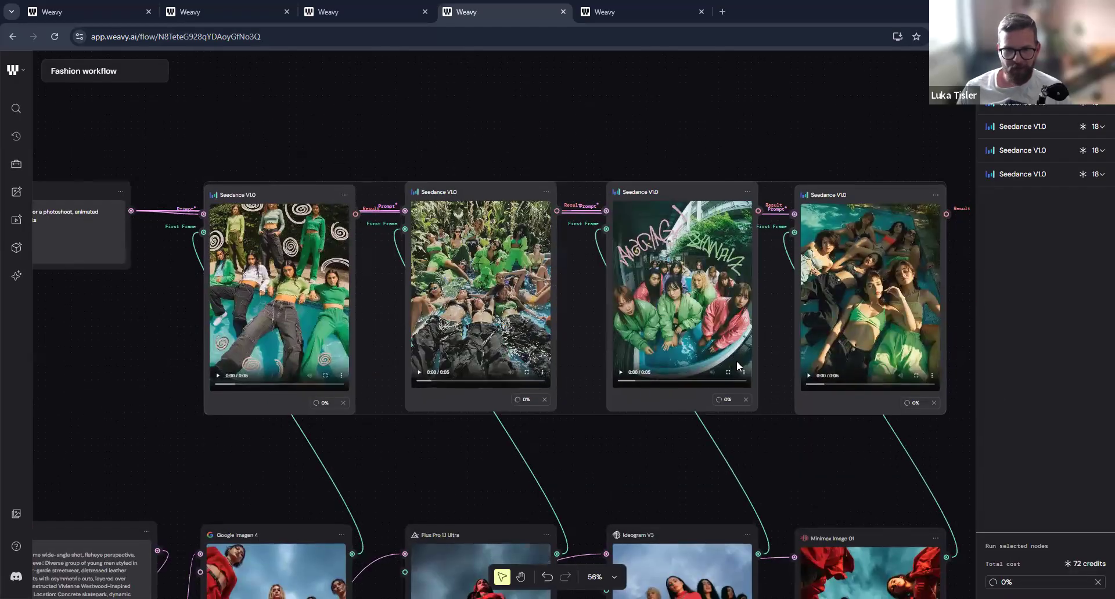
scroll(420, 371, down, 2)
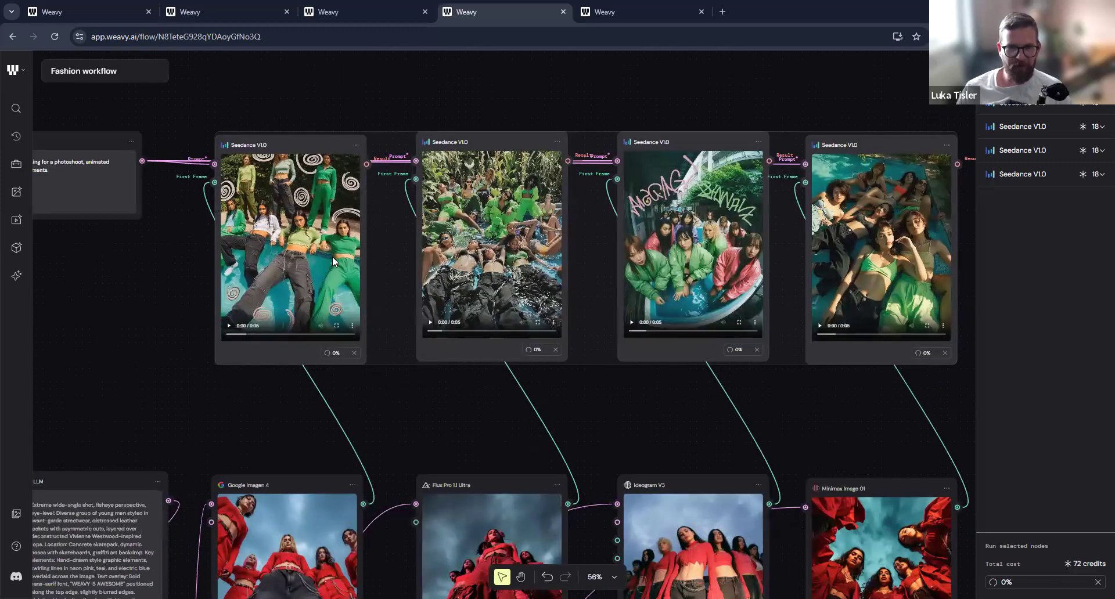
scroll(332, 256, down, 1)
scroll(361, 157, left, 5)
scroll(406, 247, up, 2)
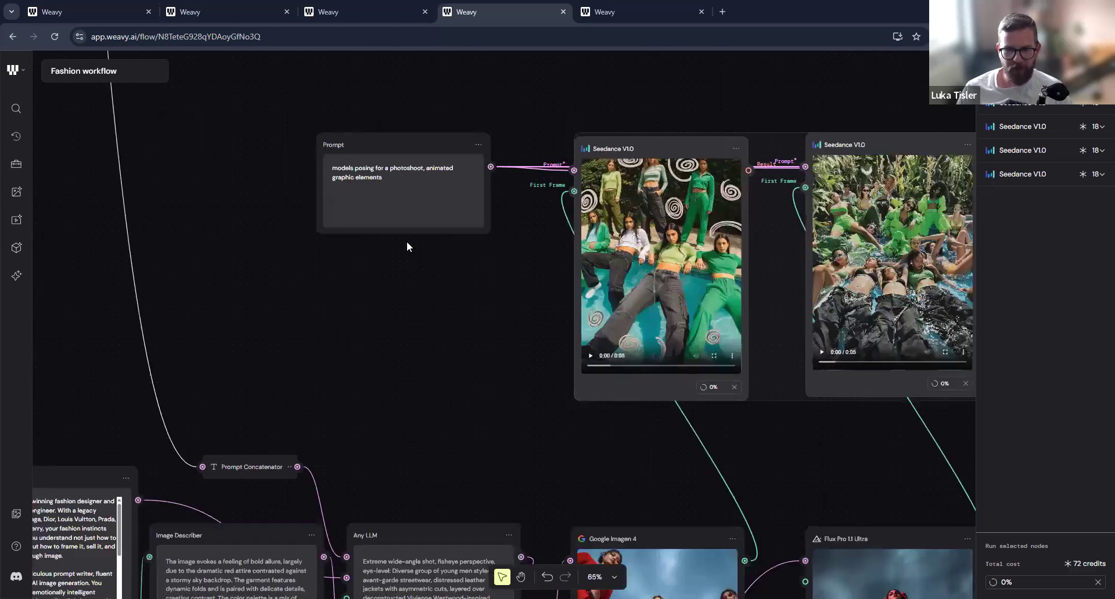
scroll(482, 399, up, 3)
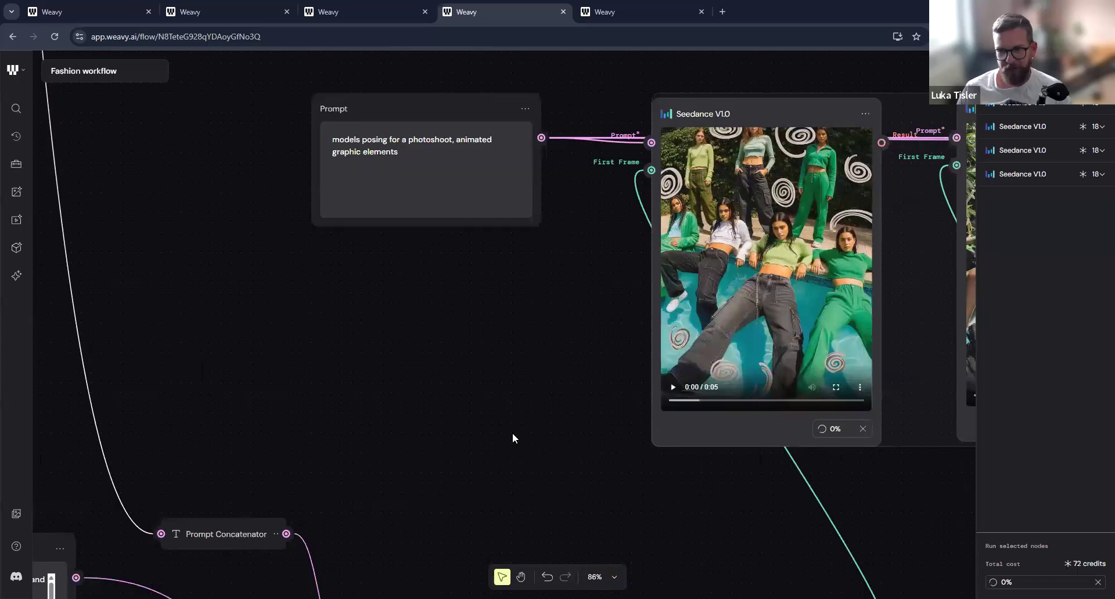
Review the Chloé chain's four generated images, then trace back to the Any LLM and Image Describer nodes behind them.
scroll(535, 465, right, 4)
scroll(535, 465, down, 2)
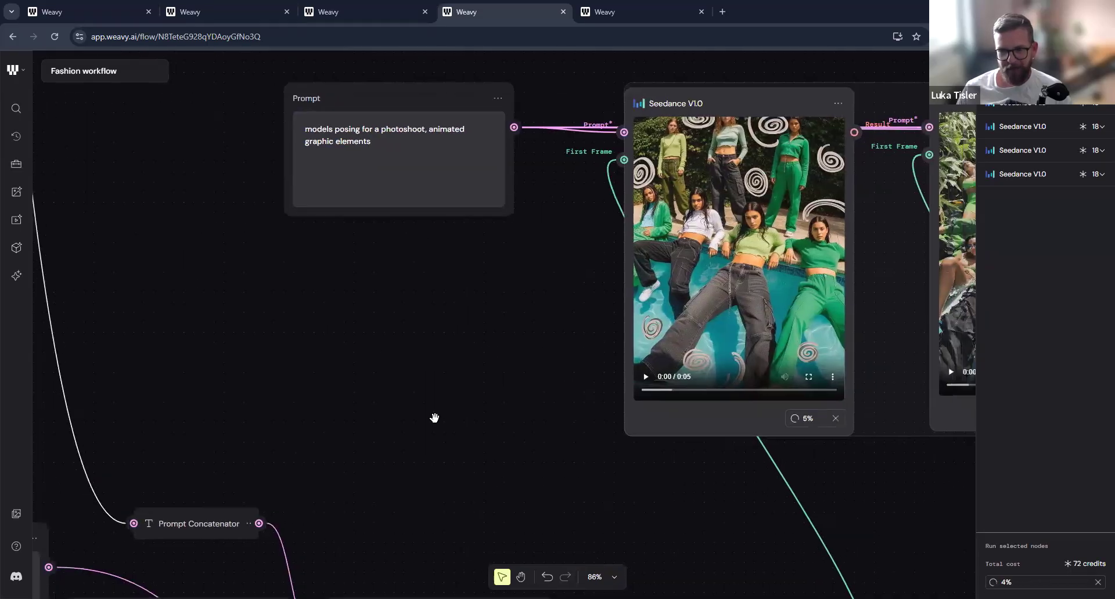
scroll(393, 229, down, 4)
scroll(394, 229, right, 2)
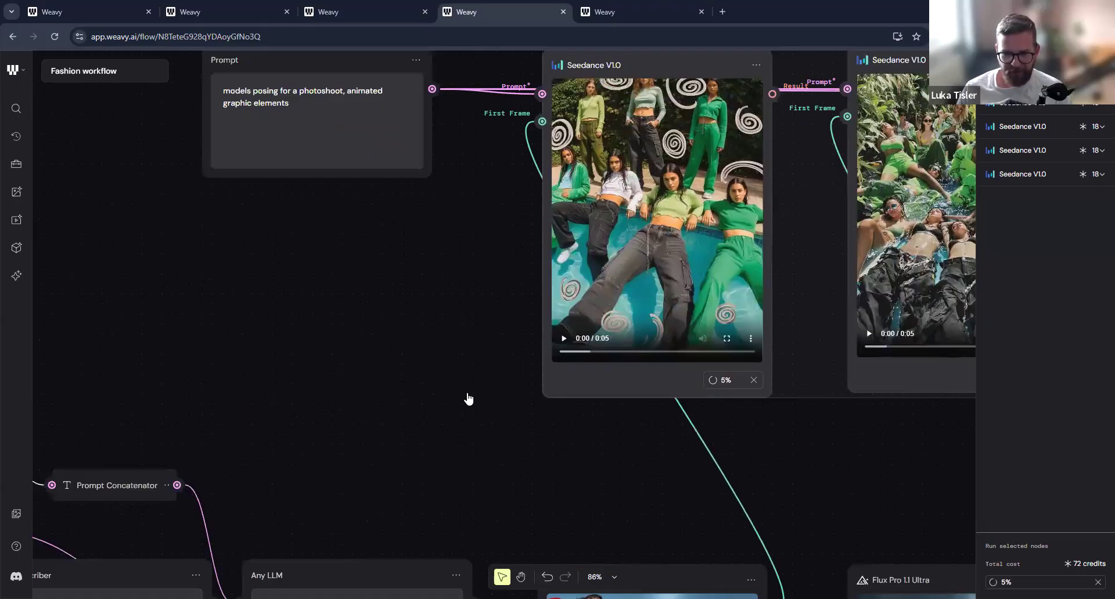
scroll(547, 341, down, 5)
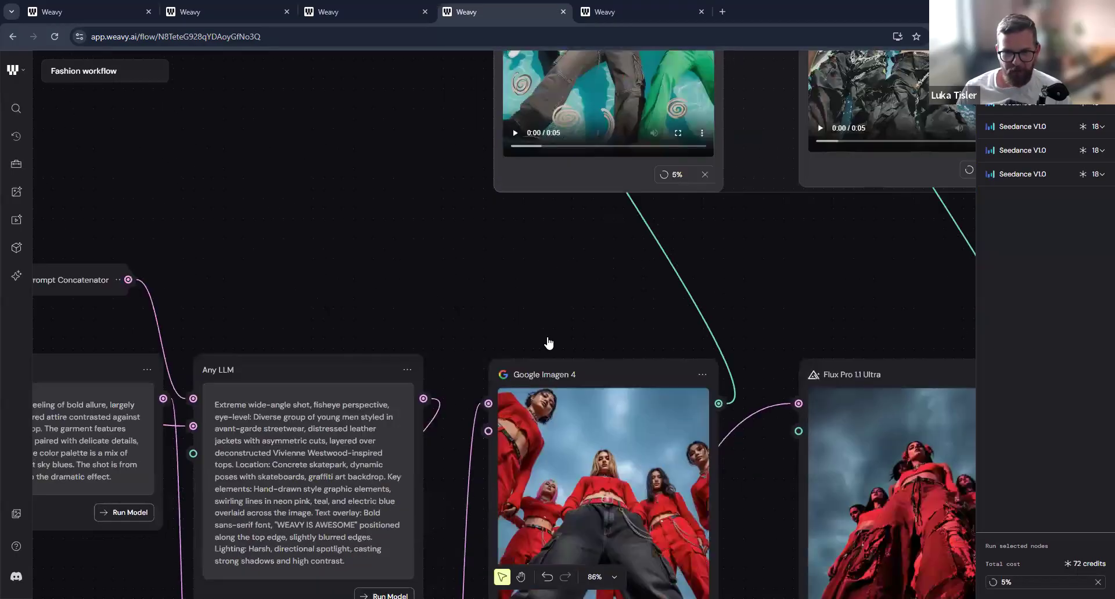
scroll(496, 331, right, 5)
scroll(446, 339, right, 5)
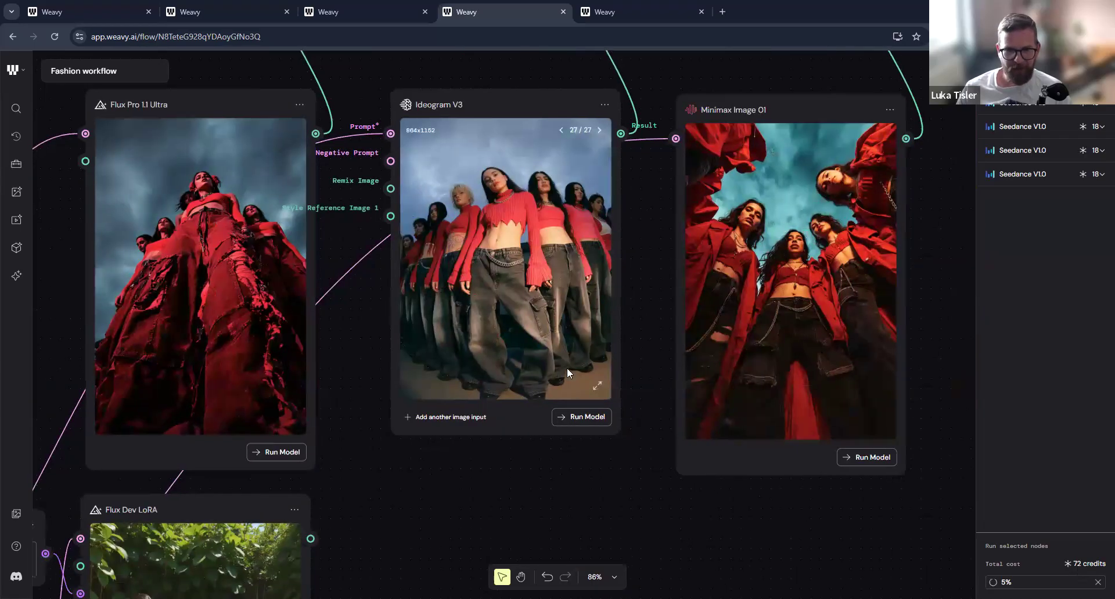
scroll(589, 435, left, 3)
scroll(589, 435, down, 1)
scroll(588, 435, left, 3)
scroll(589, 435, down, 1)
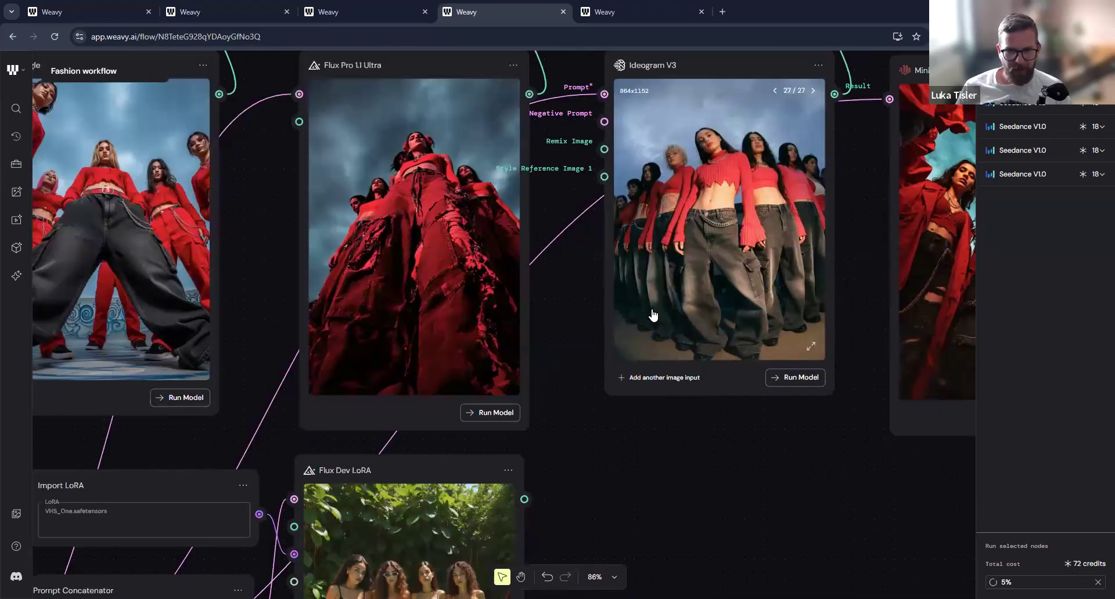
scroll(593, 135, left, 3)
scroll(593, 135, down, 1)
scroll(593, 136, left, 12)
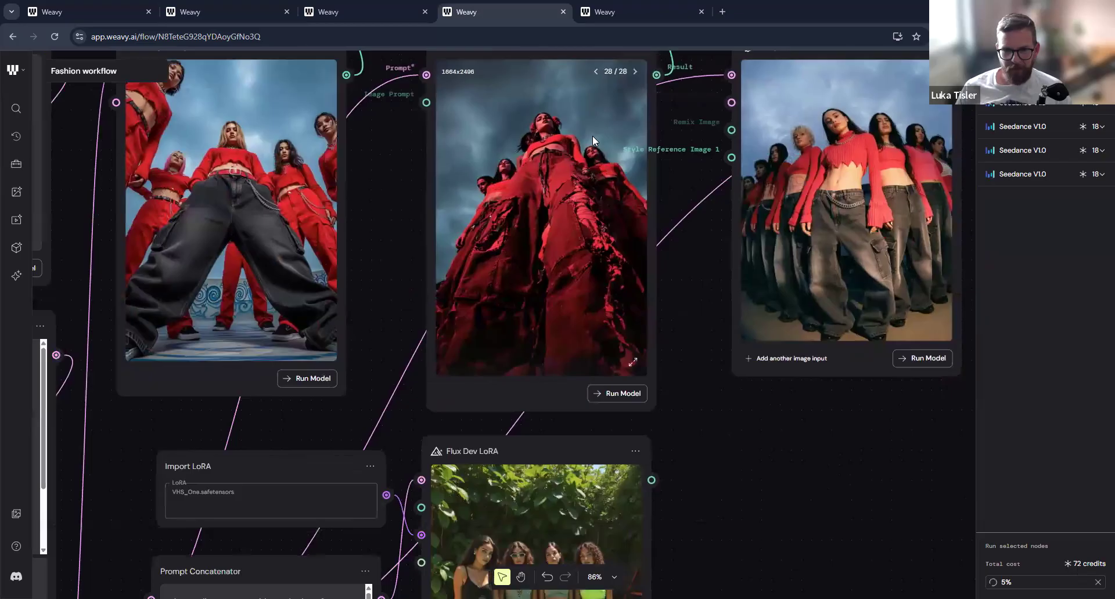
scroll(520, 341, left, 6)
scroll(520, 341, up, 4)
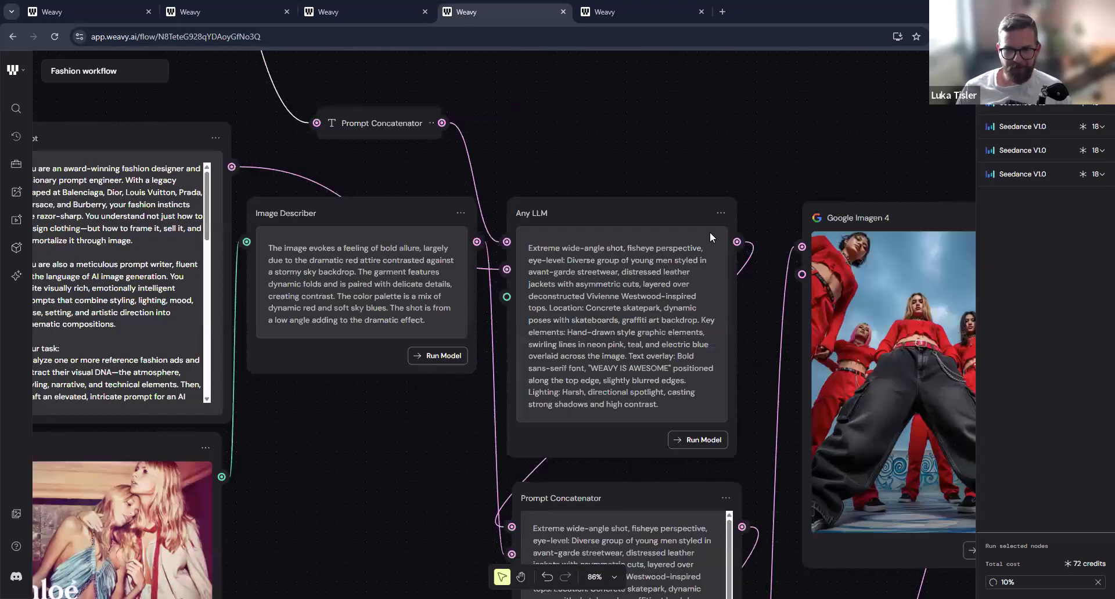
Examine the SD3 Inpaint result in the WEAVY IS AWESOME chain, together with its jacket mask and "red jacket" prompt.
scroll(648, 354, down, 3)
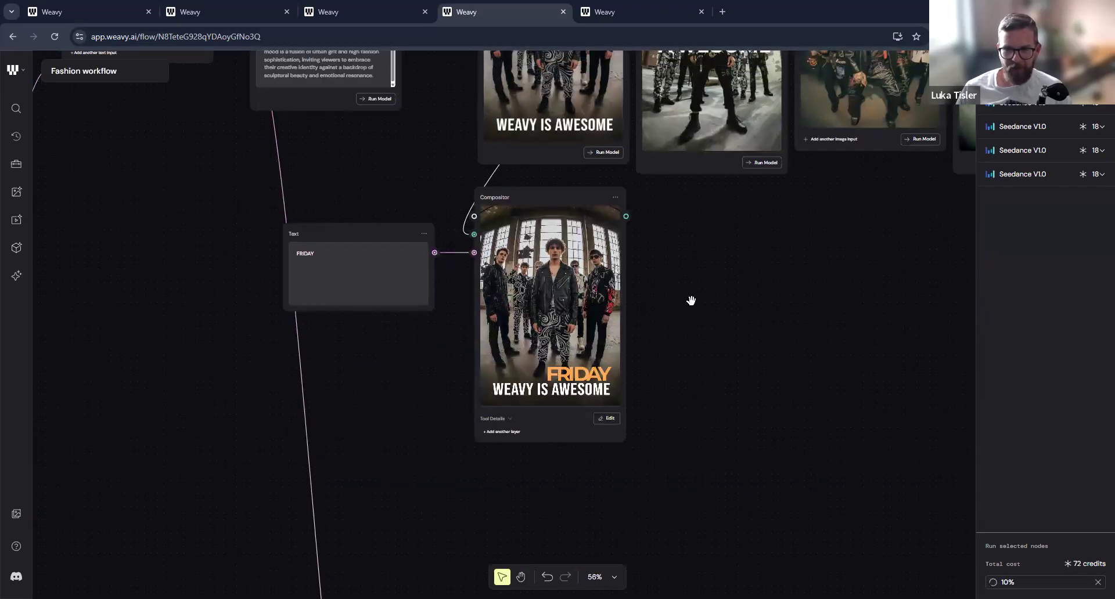
scroll(671, 427, up, 1)
scroll(671, 426, up, 1)
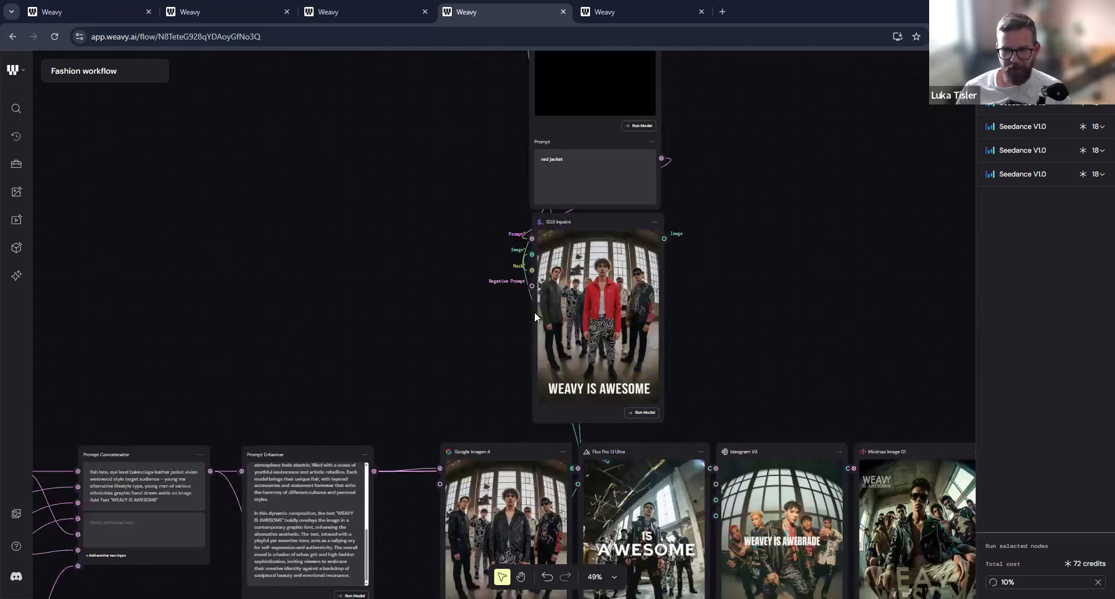
scroll(535, 312, up, 4)
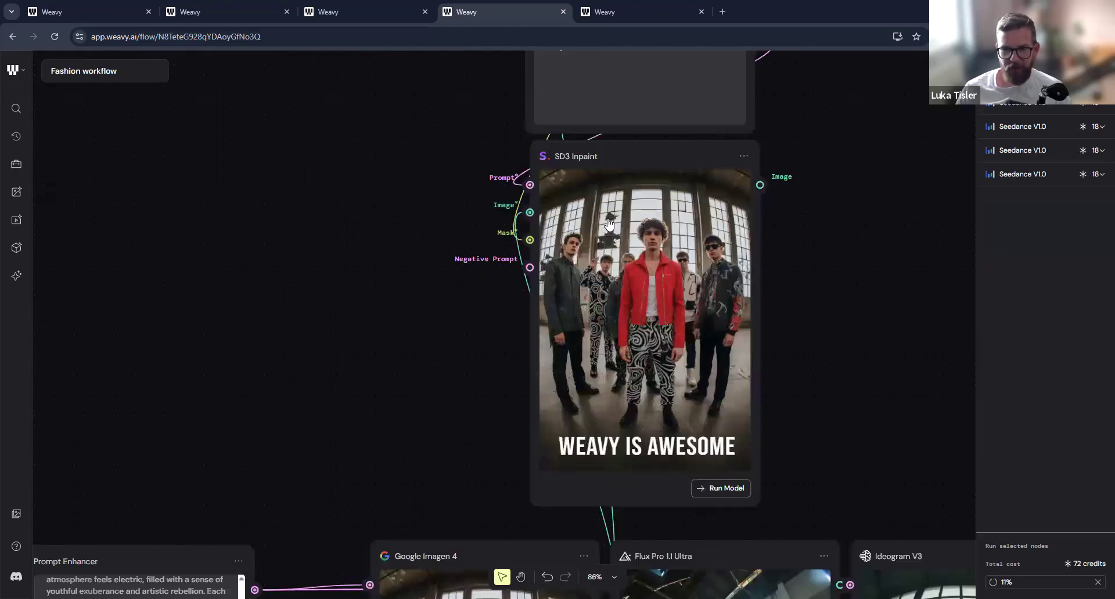
scroll(652, 383, up, 4)
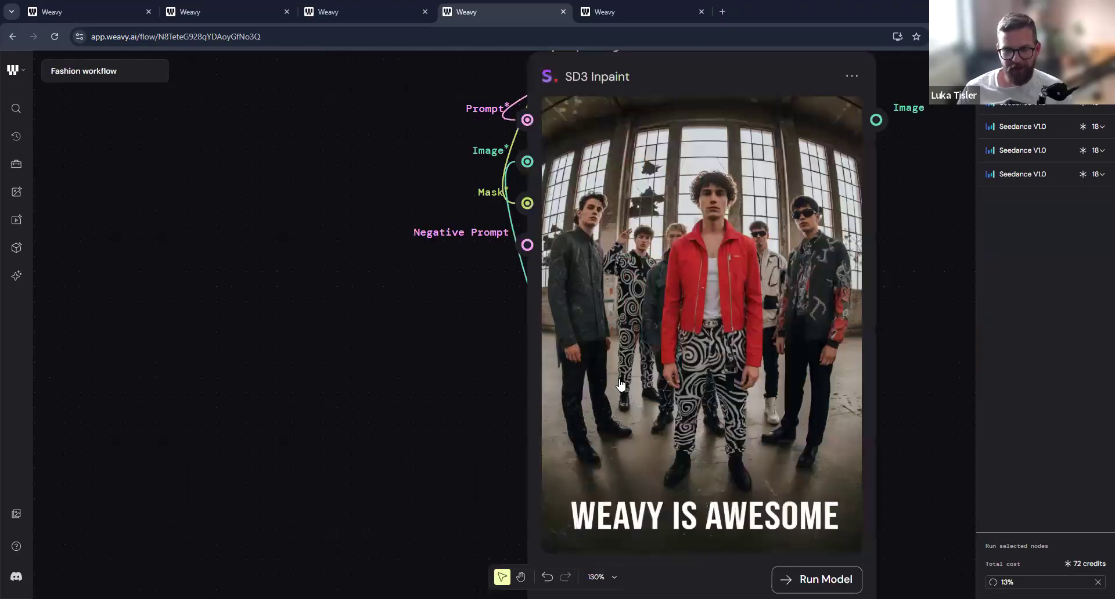
scroll(653, 383, right, 2)
scroll(653, 383, up, 1)
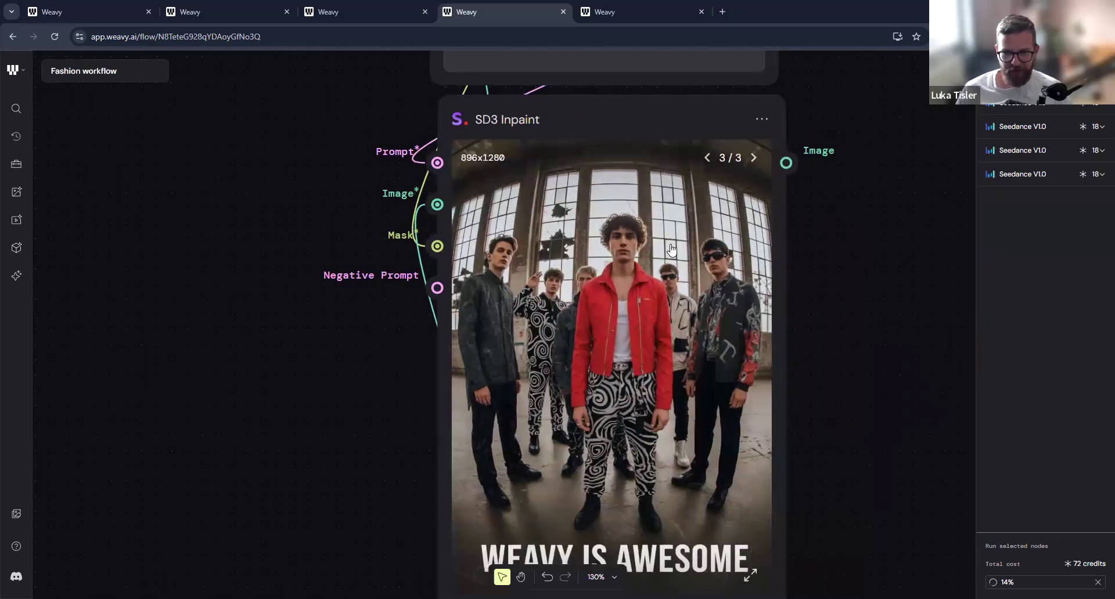
scroll(640, 517, up, 10)
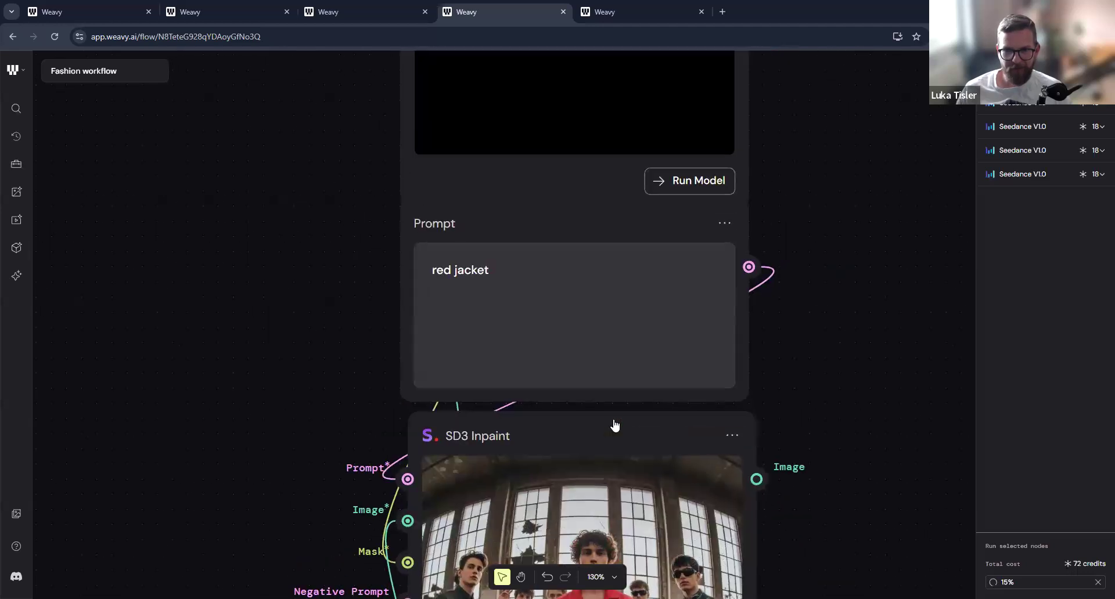
scroll(588, 412, up, 2)
scroll(543, 191, down, 3)
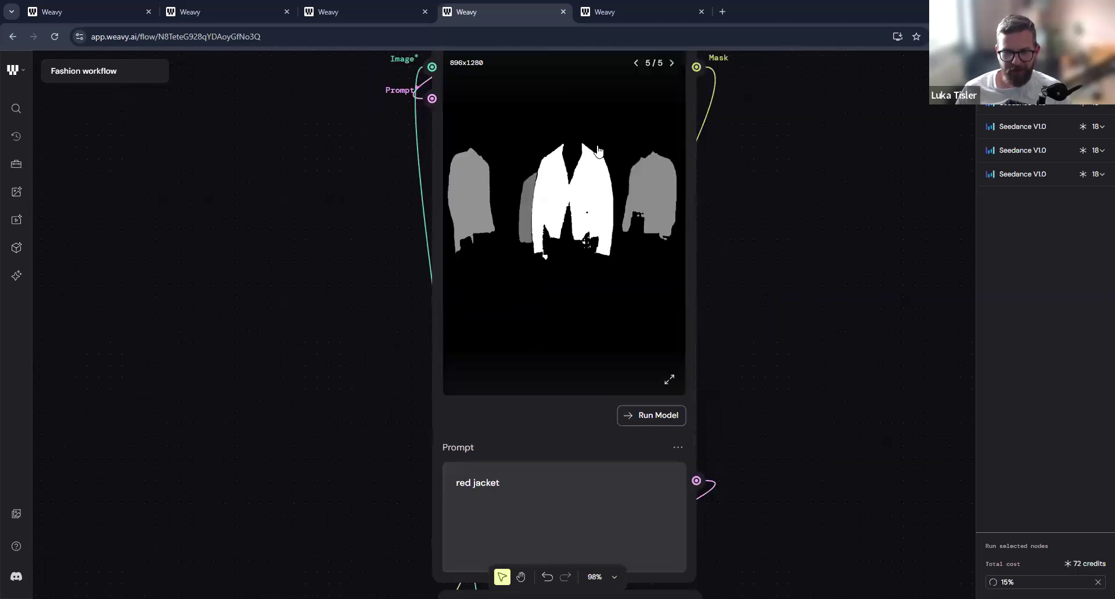
scroll(549, 348, down, 4)
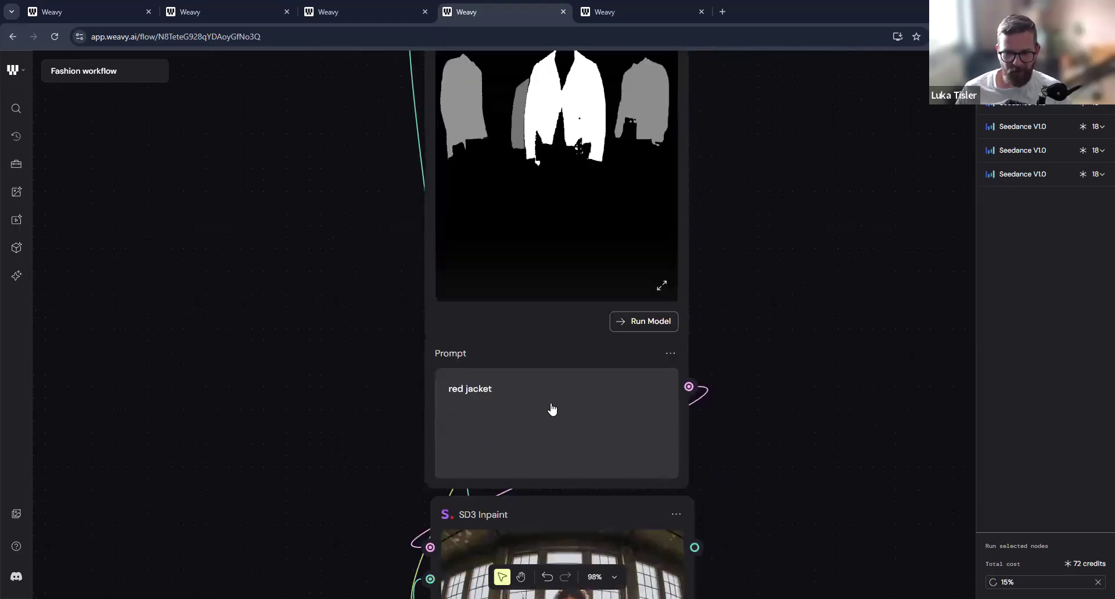
scroll(567, 372, down, 6)
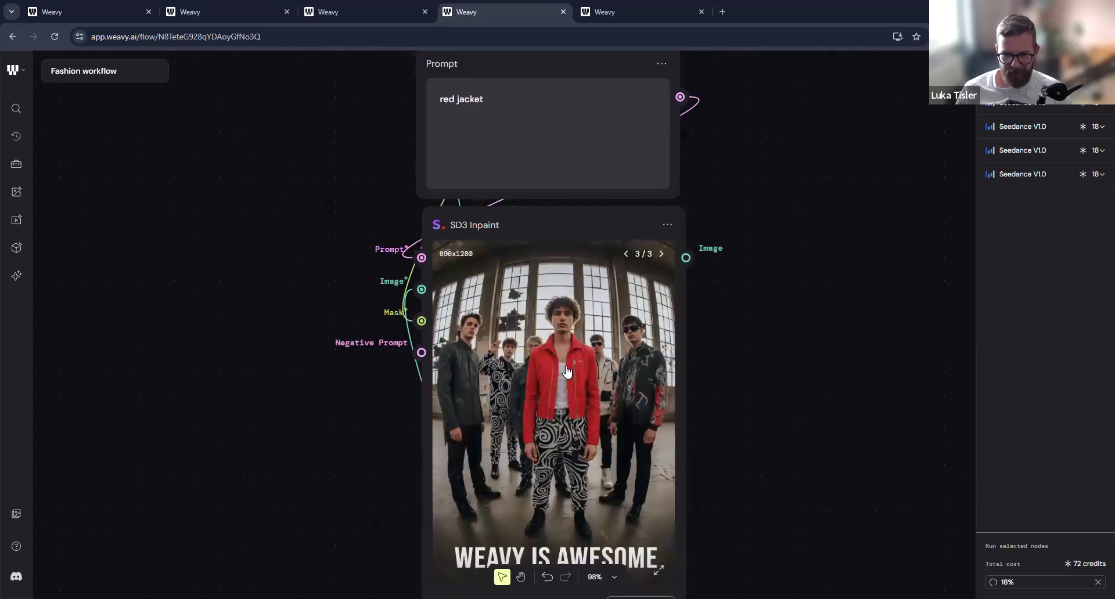
scroll(568, 372, up, 3)
scroll(568, 372, up, 2)
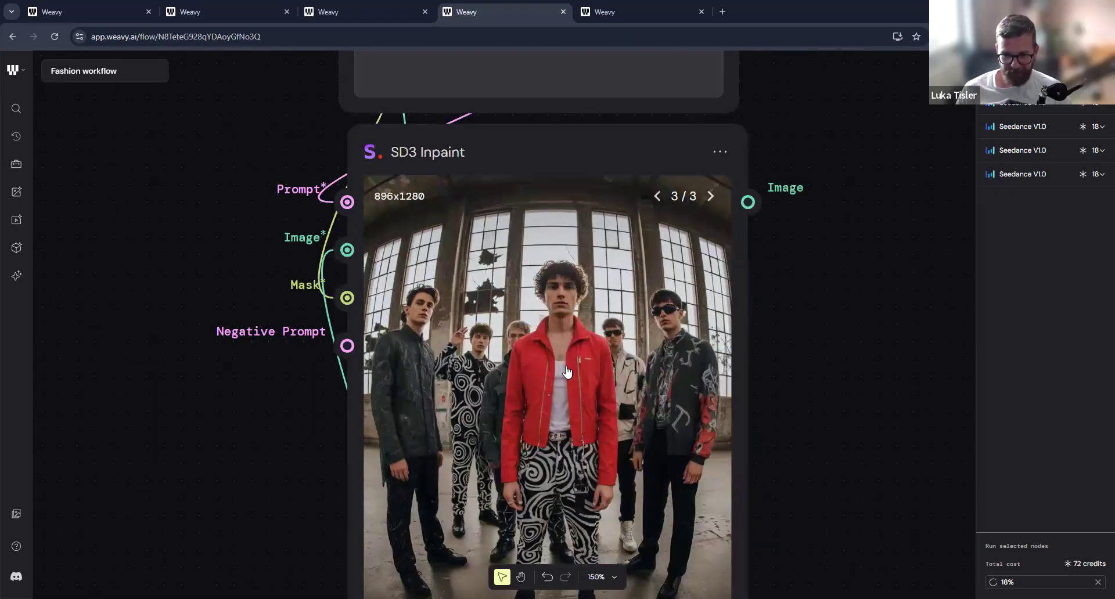
scroll(567, 370, up, 2)
scroll(568, 370, up, 2)
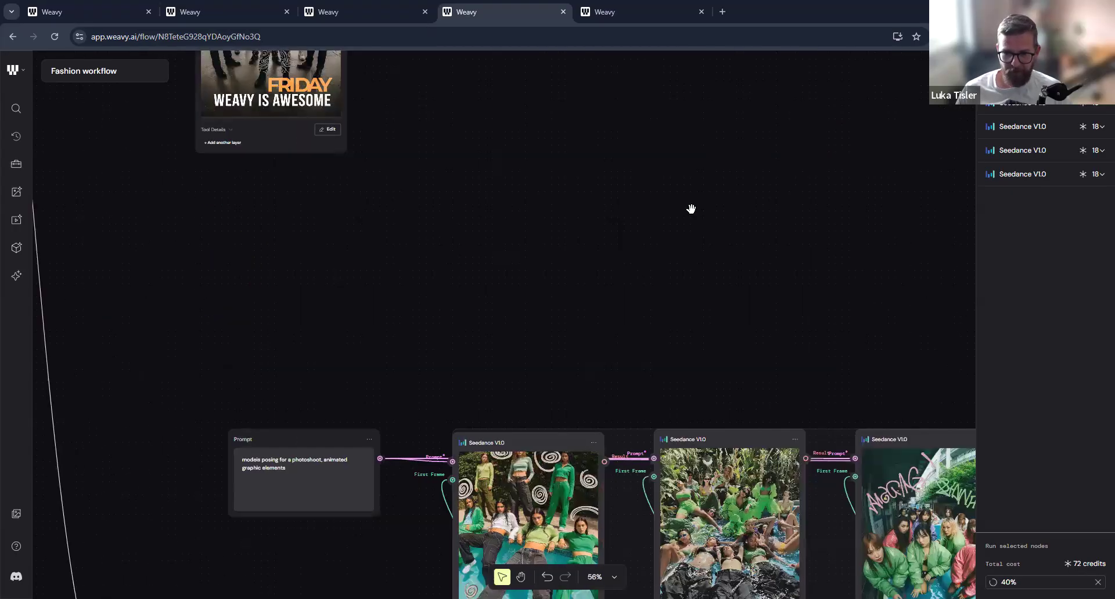
Return to the Chloé chain's Seedance V1.0 nodes and play the first node's generated video.
drag(870, 497, 691, 334)
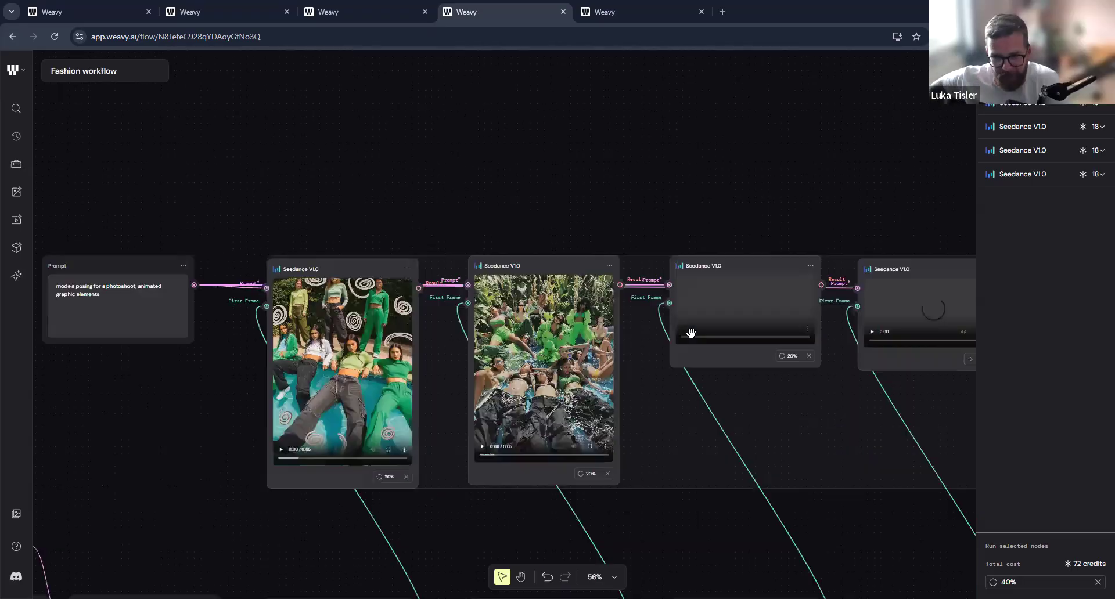
drag(585, 369, 537, 307)
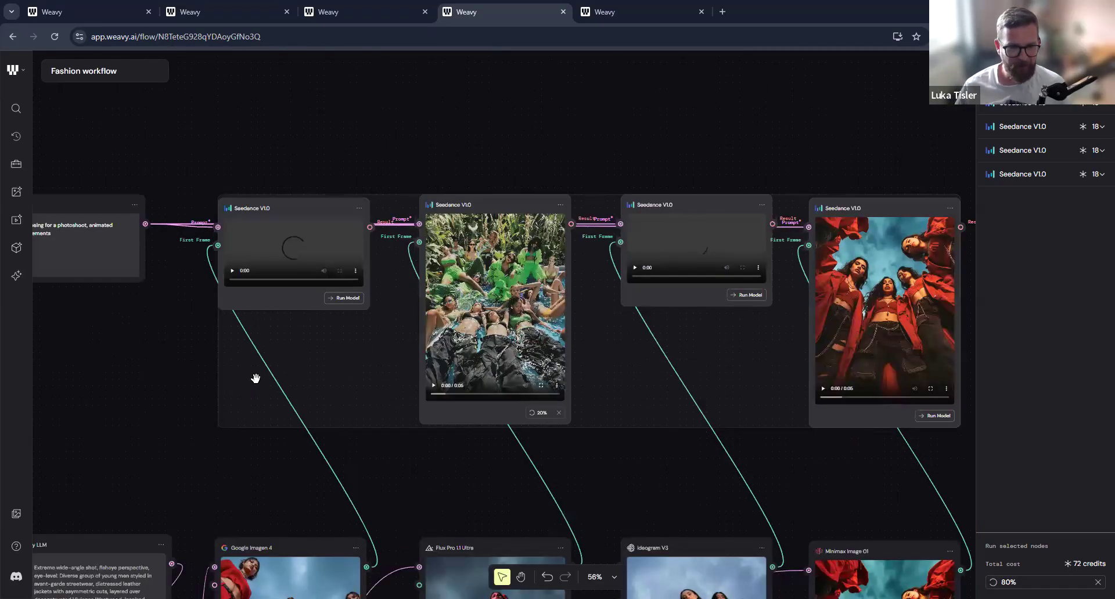
scroll(256, 375, up, 2)
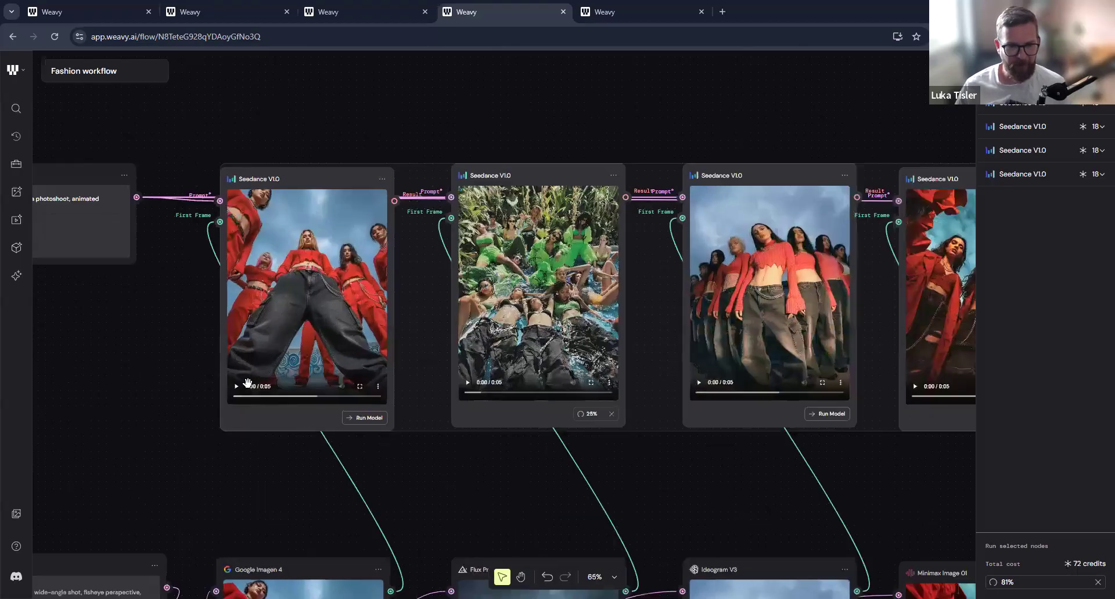
scroll(332, 264, up, 2)
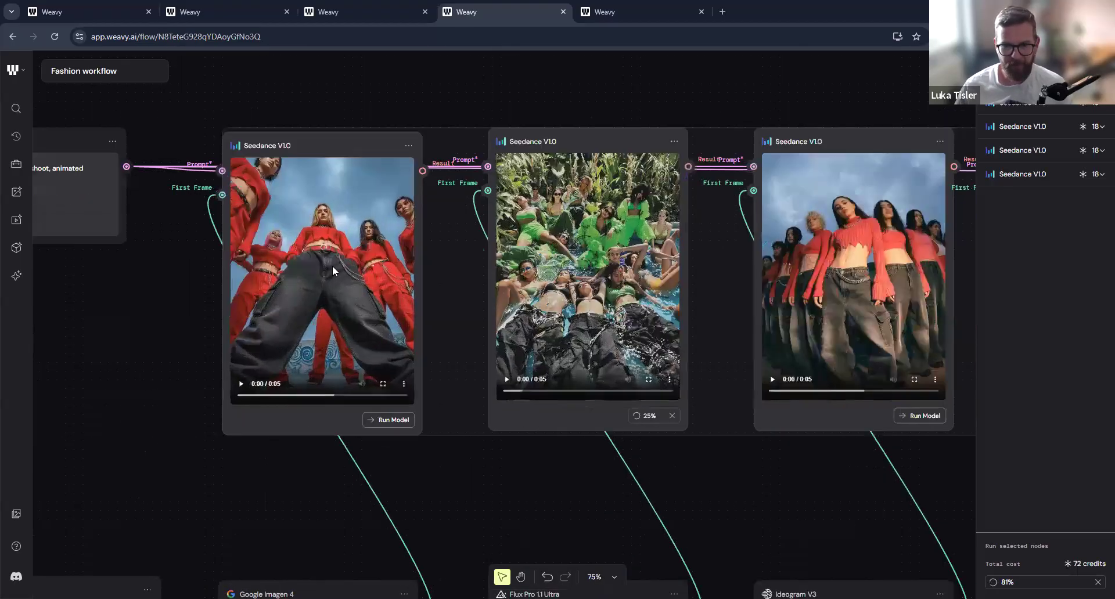
scroll(317, 356, up, 2)
drag(218, 345, 201, 352)
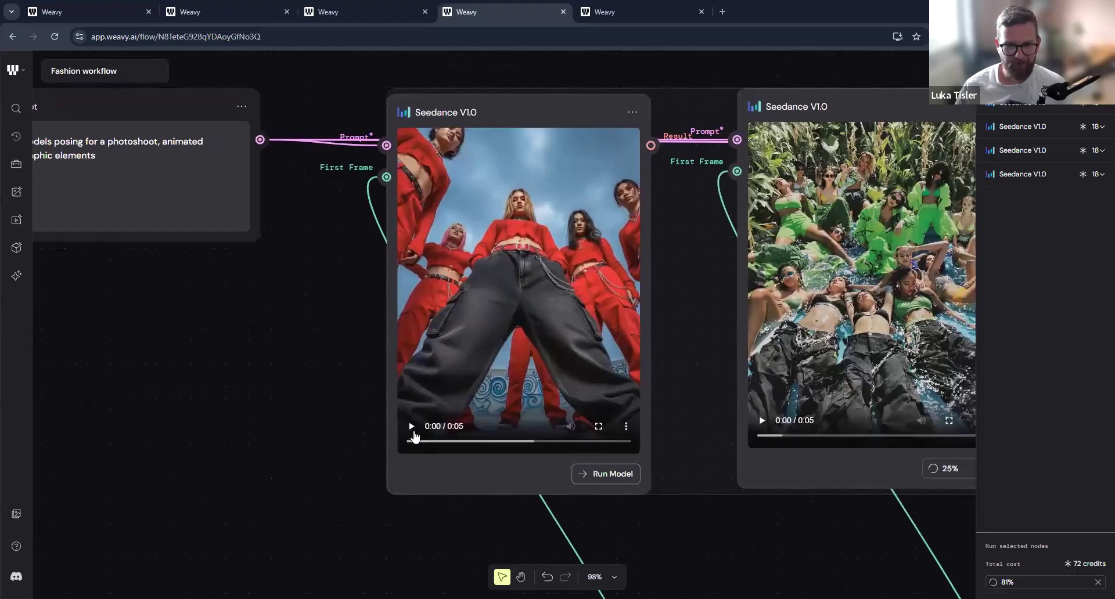
click(797, 545)
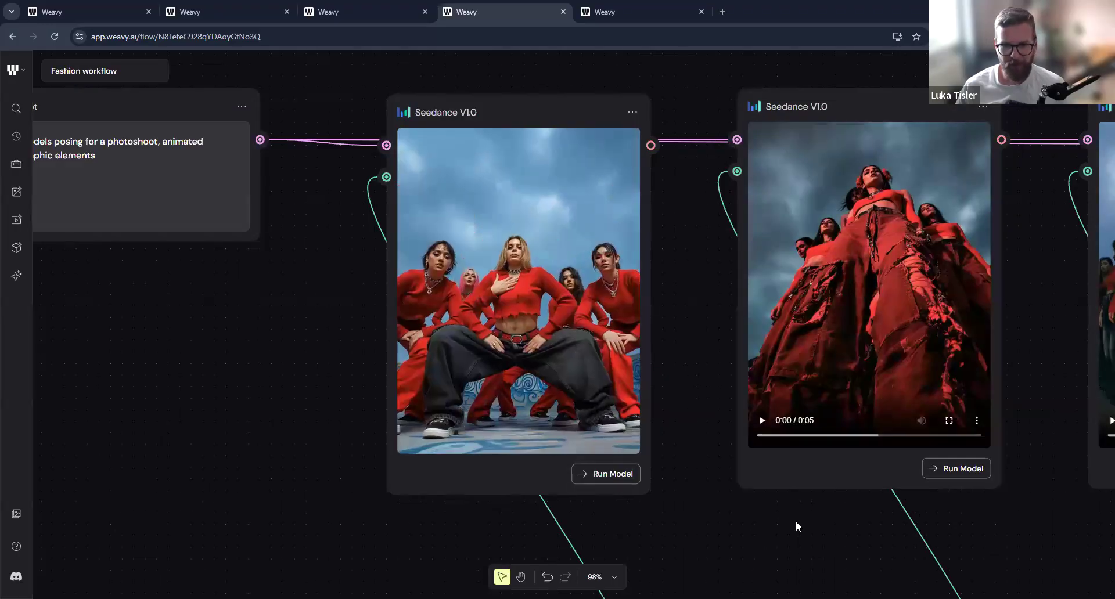
drag(835, 487, 848, 480)
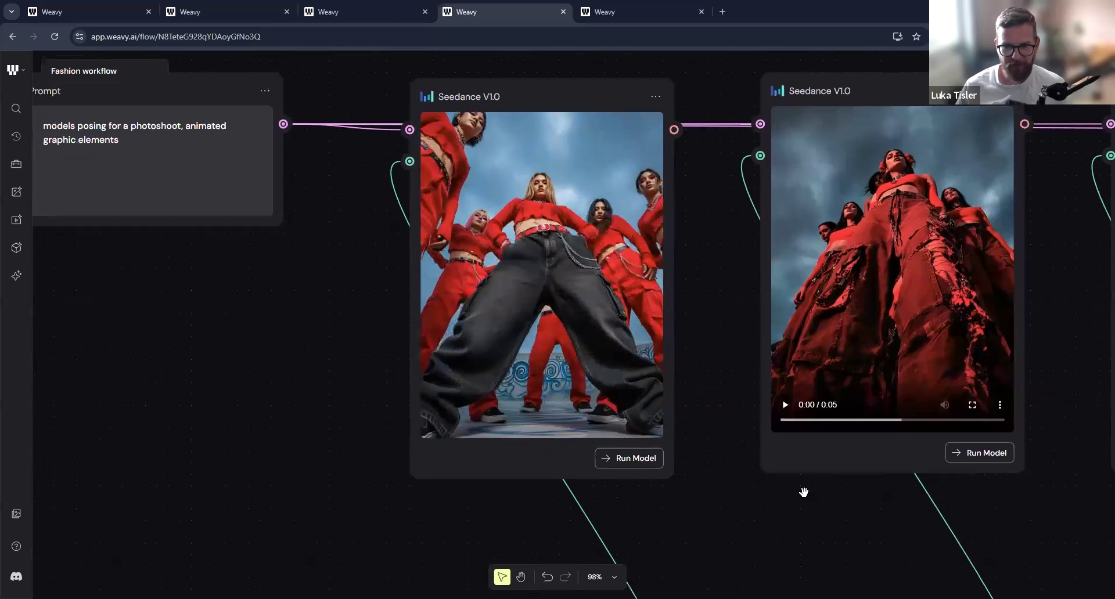
drag(742, 495, 664, 499)
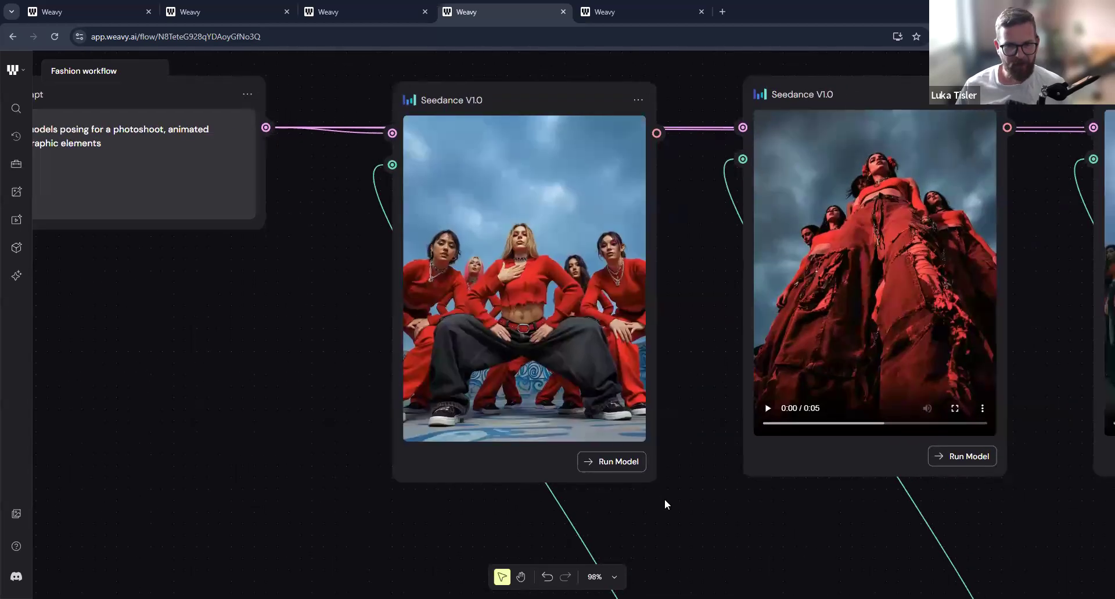
Play the generated videos of the second, third and fourth Seedance V1.0 nodes.
scroll(665, 499, right, 3)
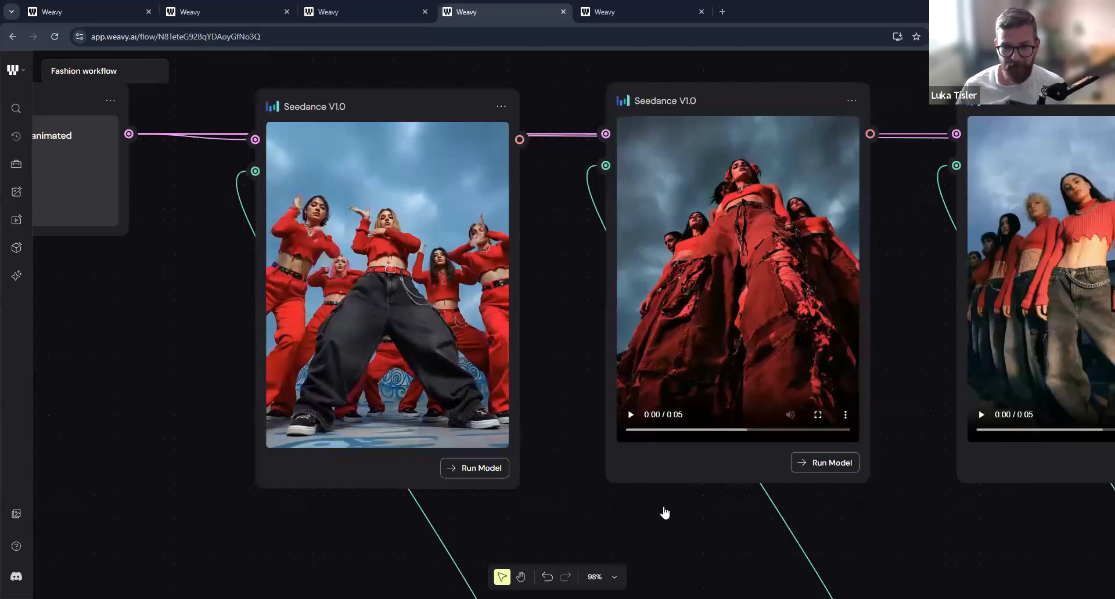
scroll(694, 514, right, 4)
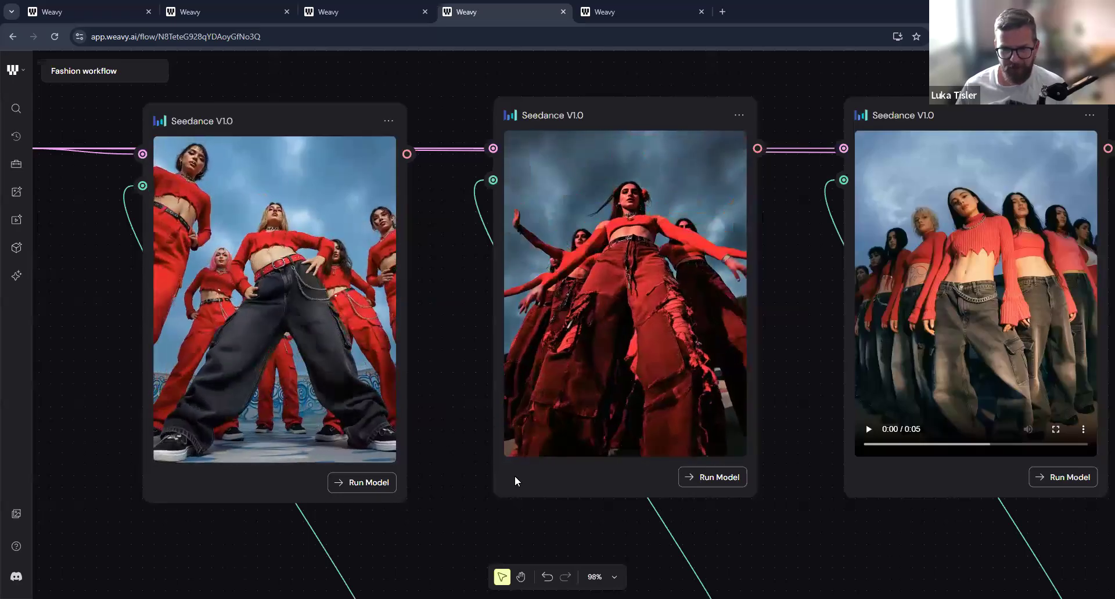
scroll(515, 477, right, 6)
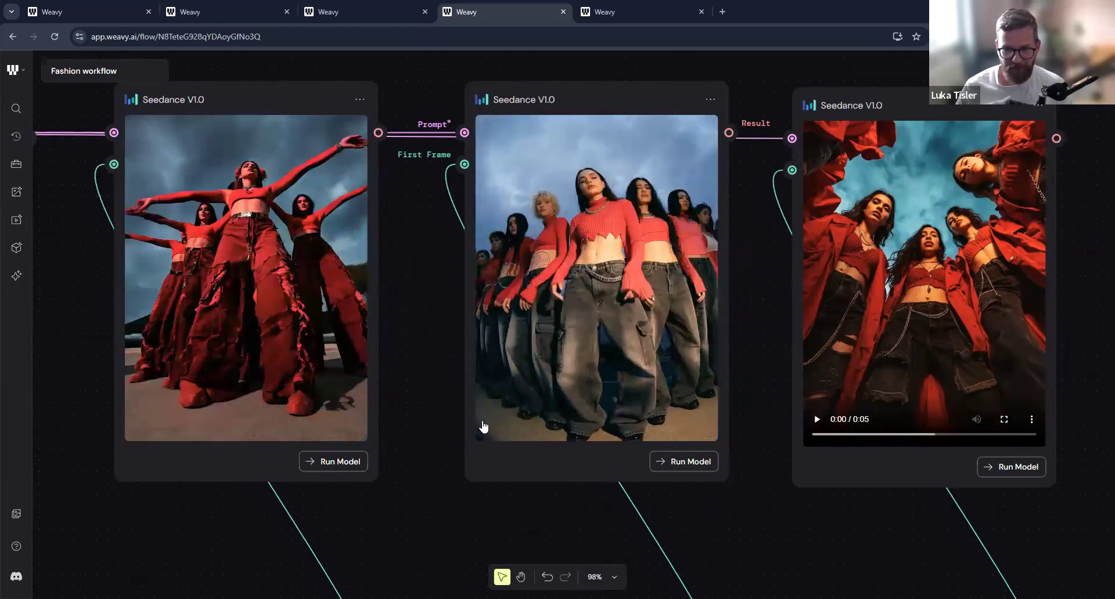
scroll(901, 420, right, 6)
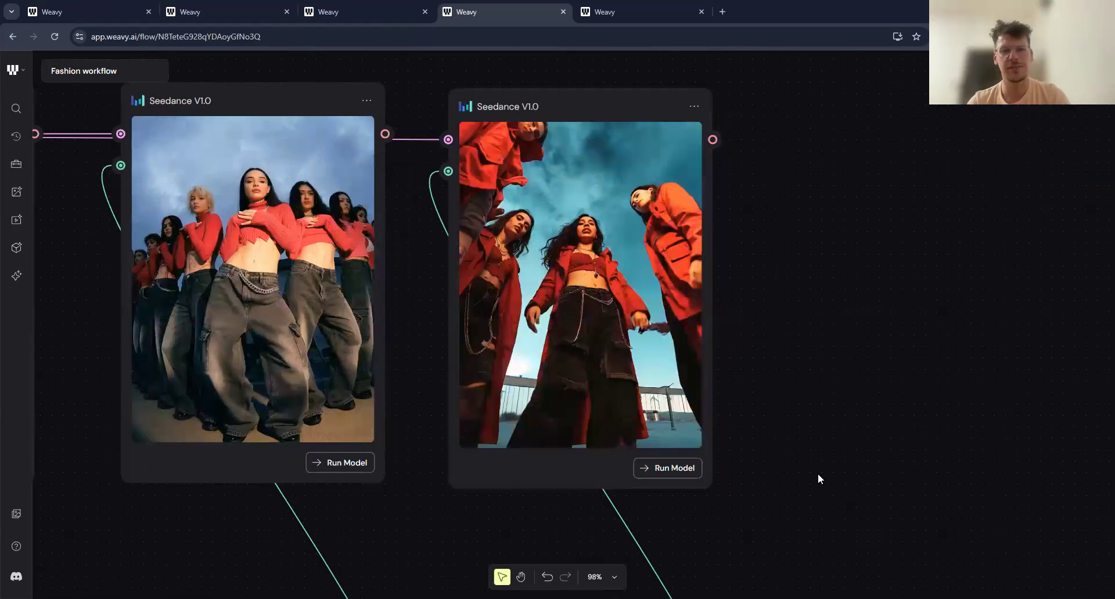
scroll(817, 472, down, 3)
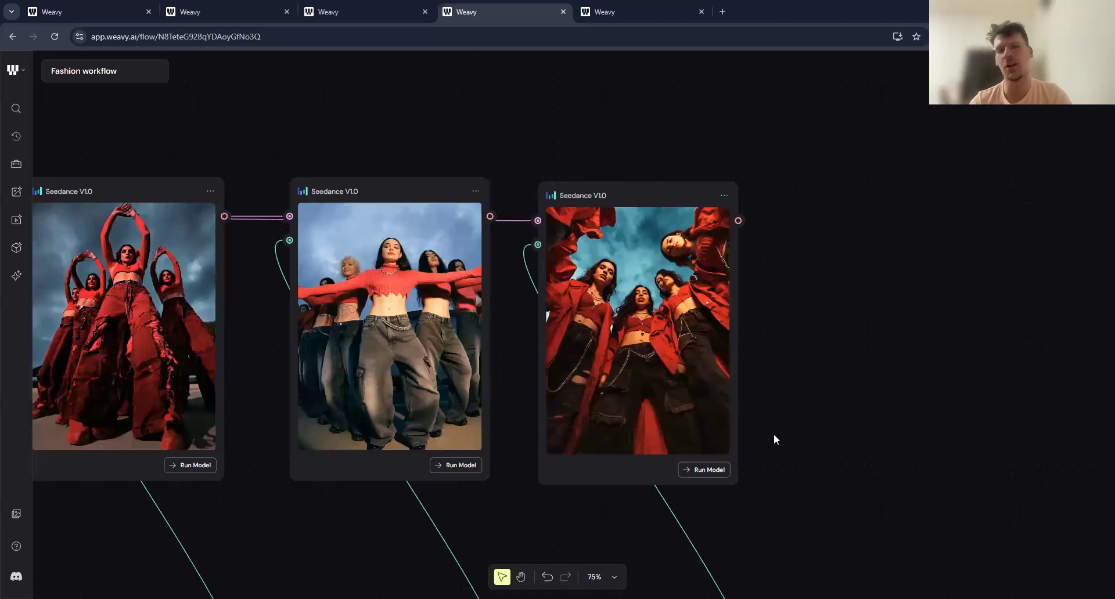
Compare the four Seedance V1.0 videos with the shared Prompt node and the source images that feed them.
scroll(751, 380, down, 2)
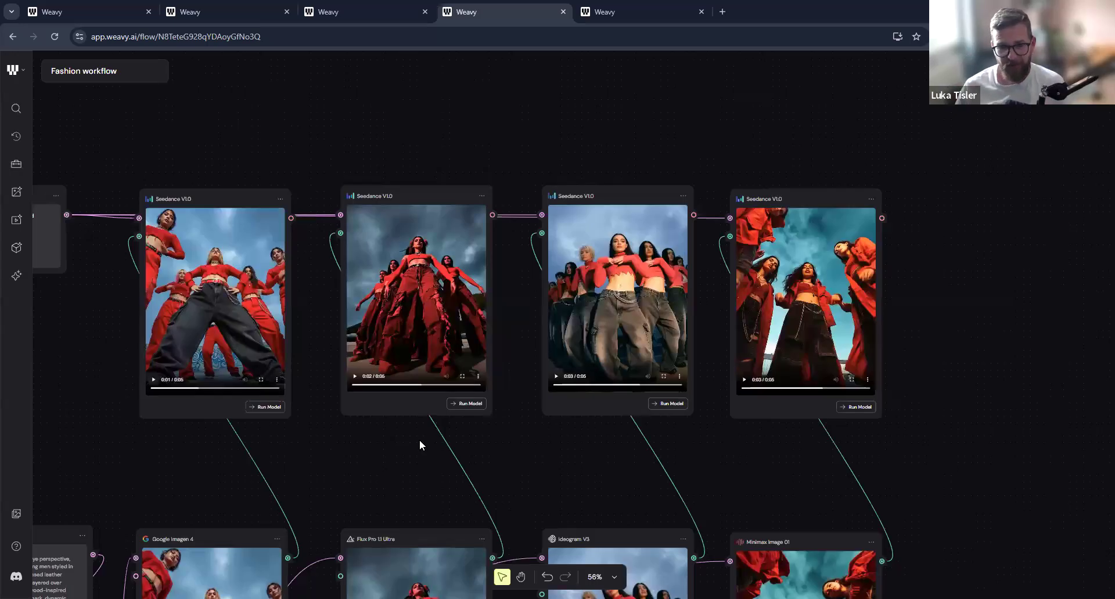
drag(398, 465, 495, 430)
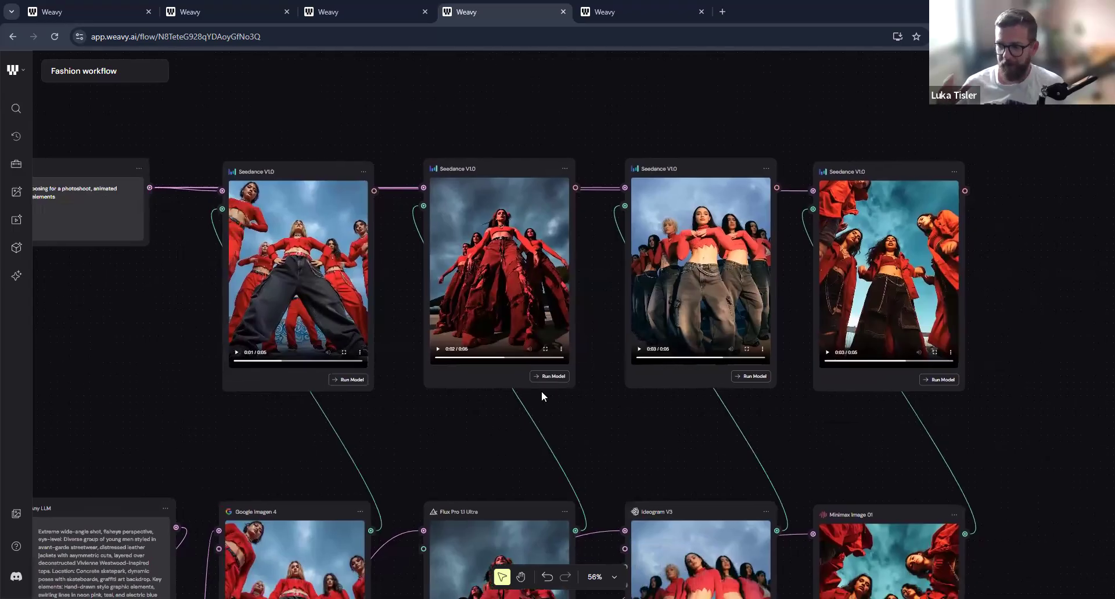
scroll(541, 391, left, 1)
scroll(541, 391, down, 1)
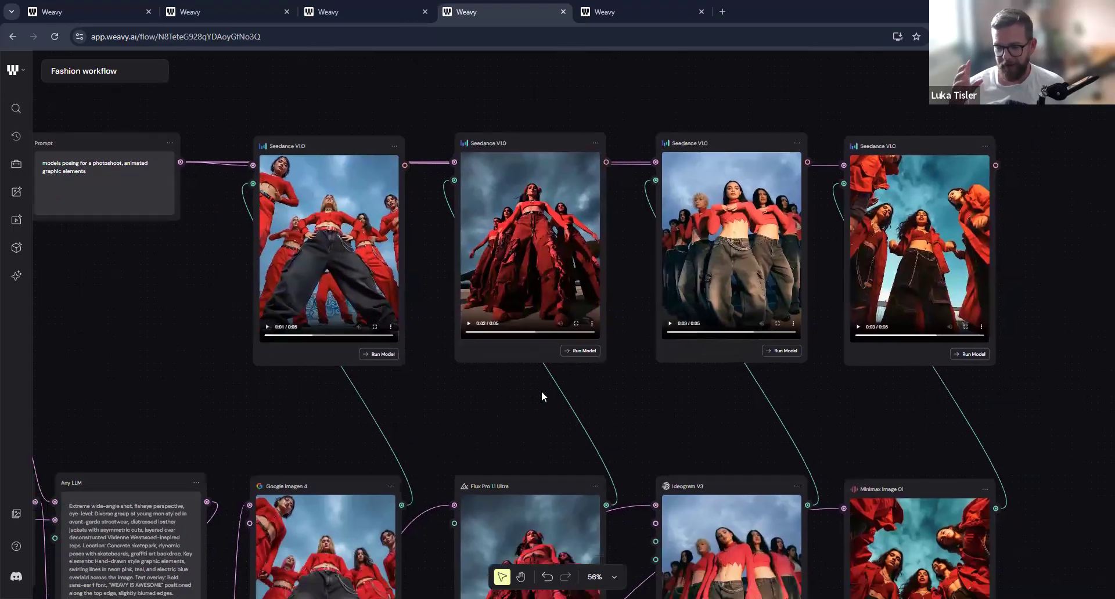
scroll(541, 392, left, 1)
scroll(541, 391, down, 1)
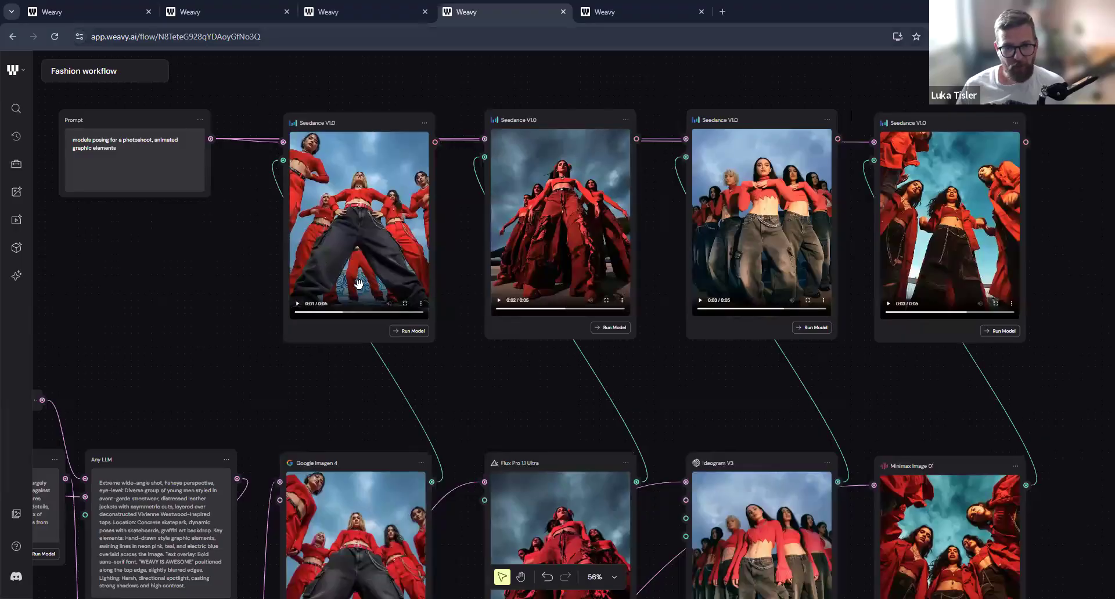
Switch to the Movie workflow and look over the opening poster nodes of its Steel Horizon chain.
scroll(547, 59, left, 1)
scroll(547, 59, up, 1)
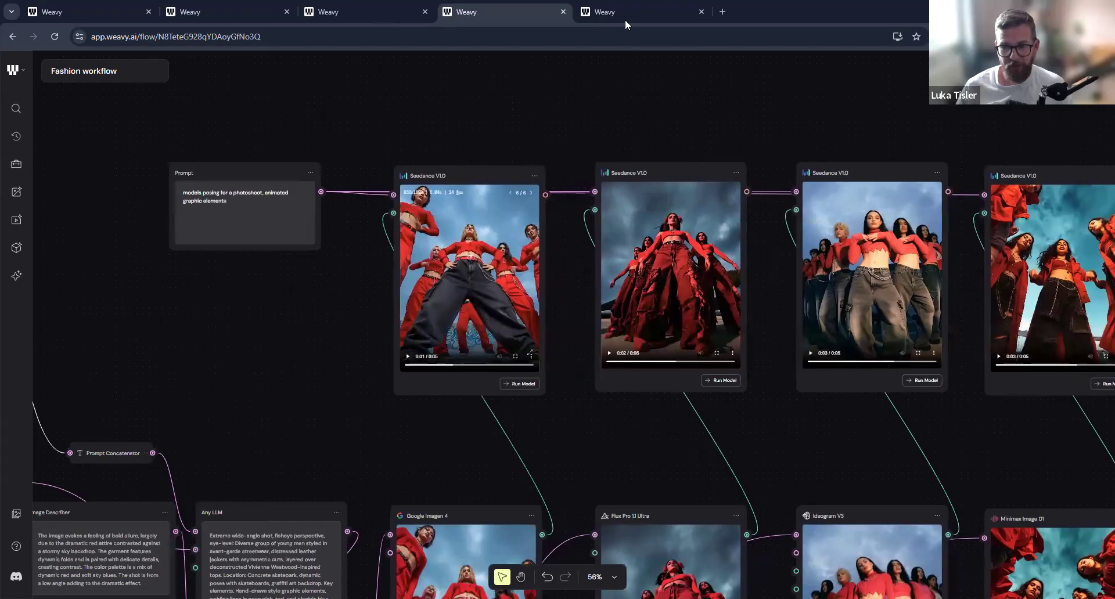
key(ctrl+Tab)
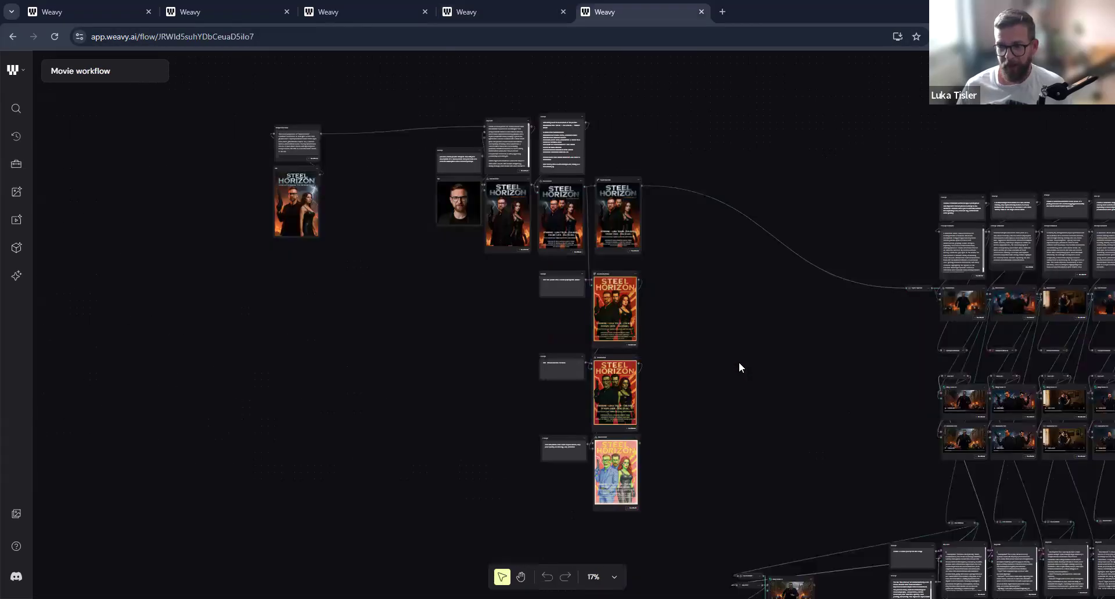
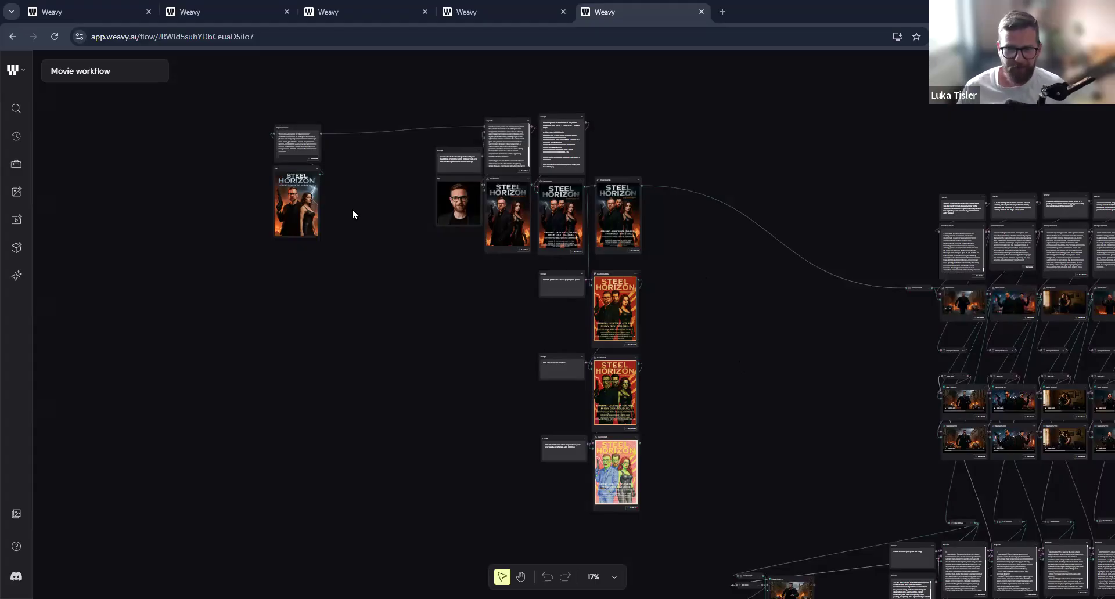
scroll(390, 278, up, 5)
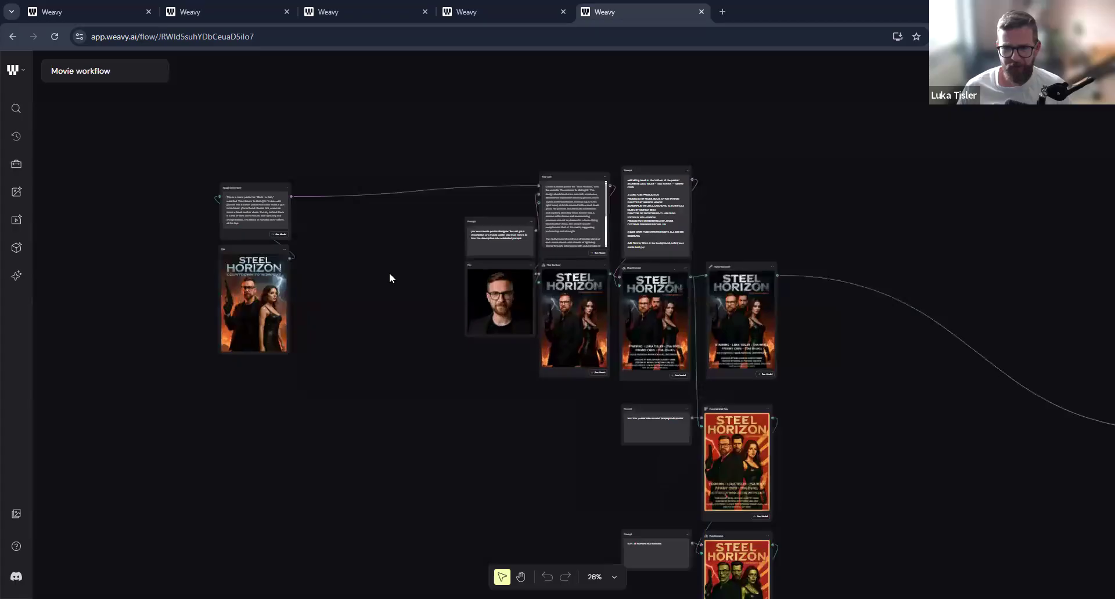
scroll(389, 278, up, 5)
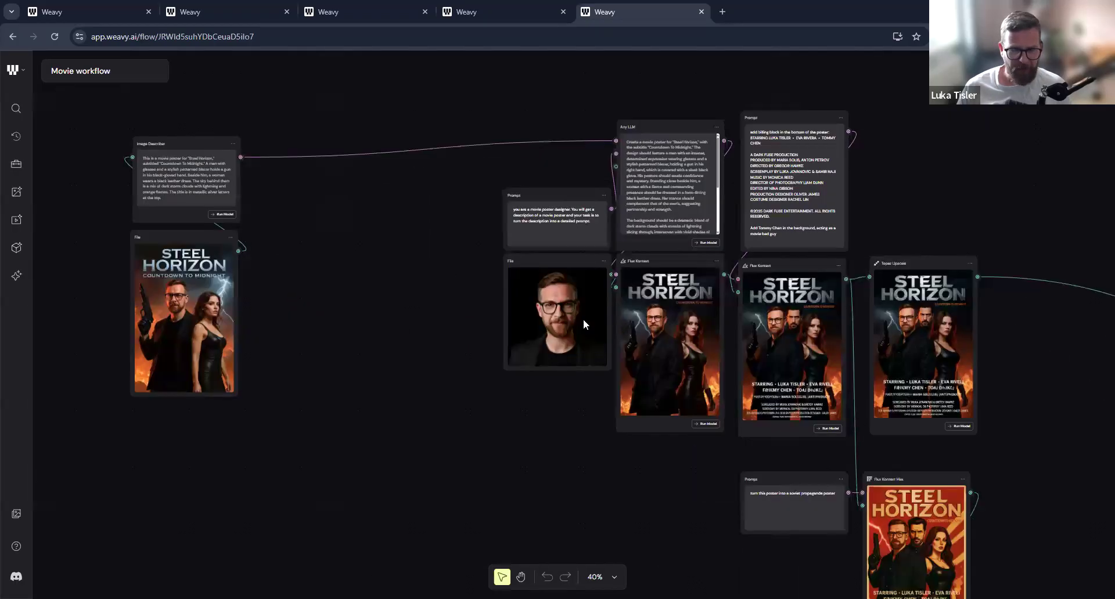
scroll(433, 308, up, 6)
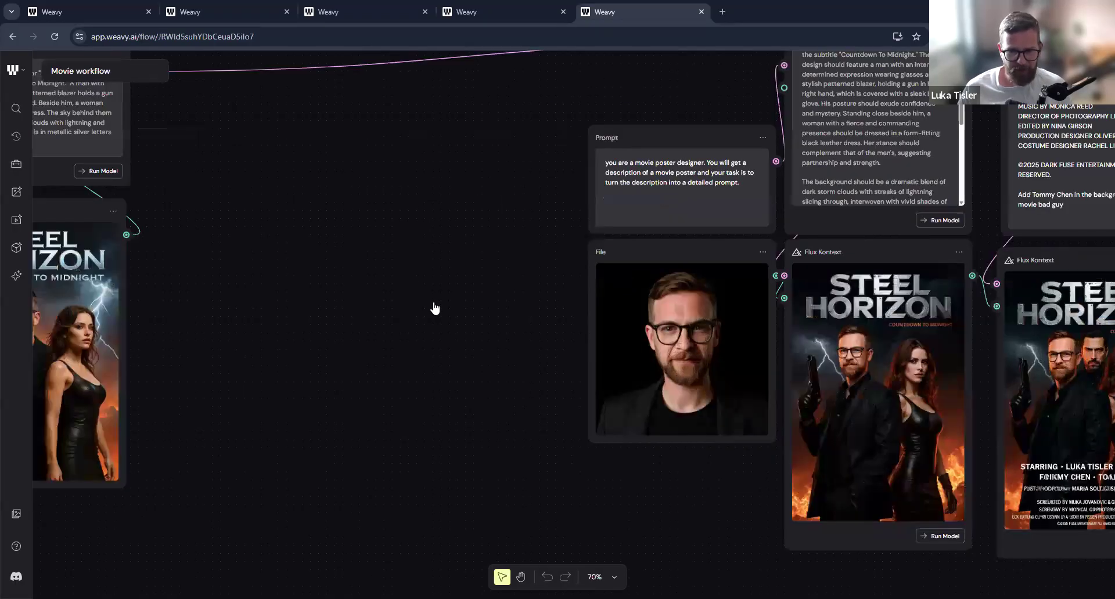
Examine the original Steel Horizon poster File node and the Image Describer text generated from it.
scroll(683, 234, down, 3)
scroll(683, 234, left, 5)
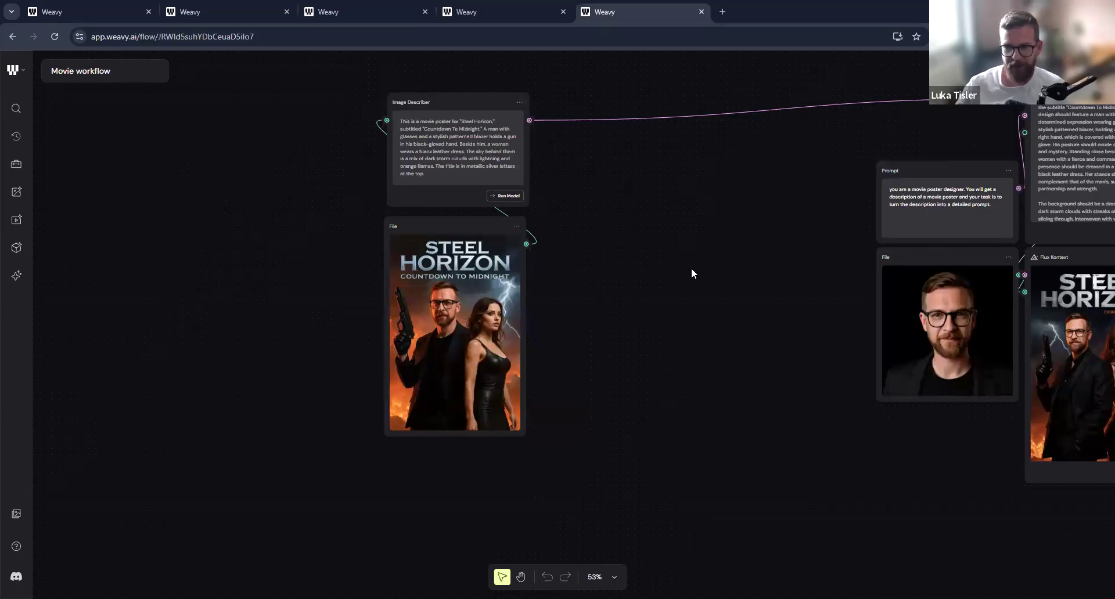
scroll(608, 313, left, 3)
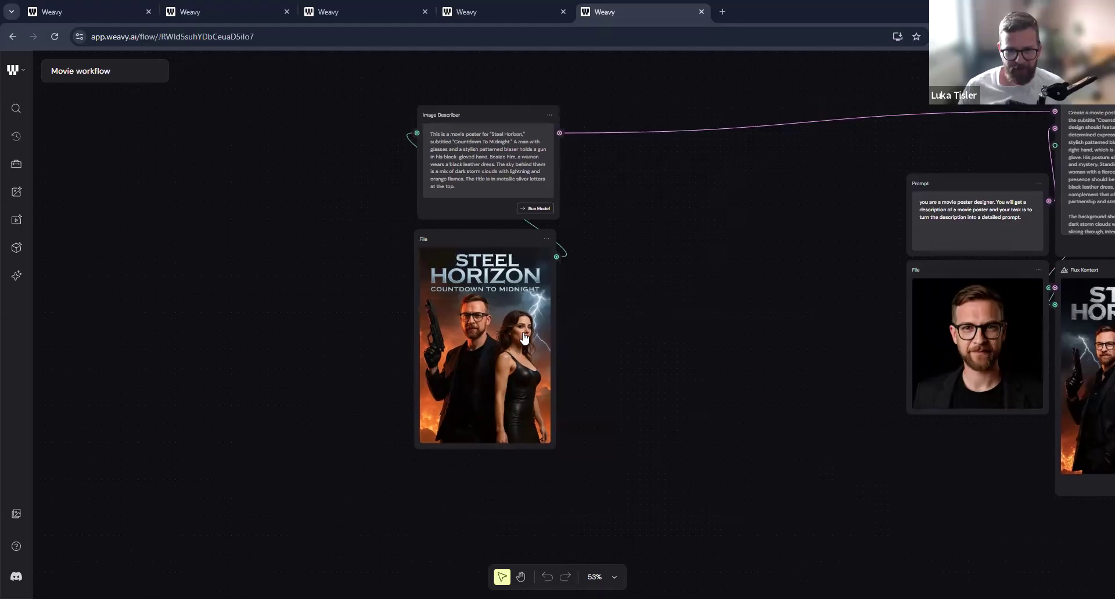
scroll(579, 432, up, 5)
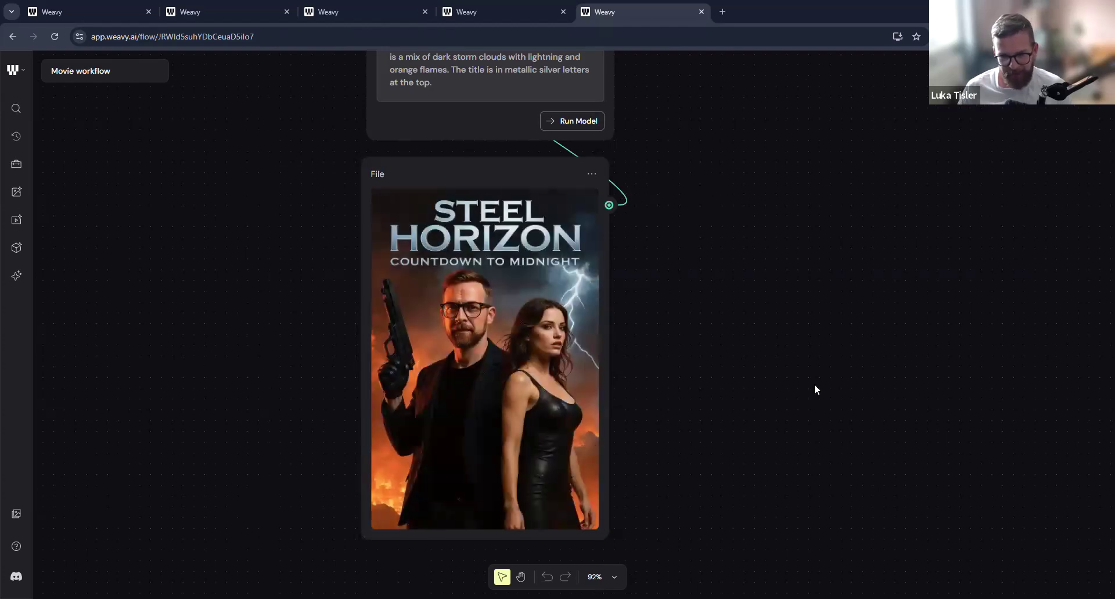
scroll(744, 386, up, 3)
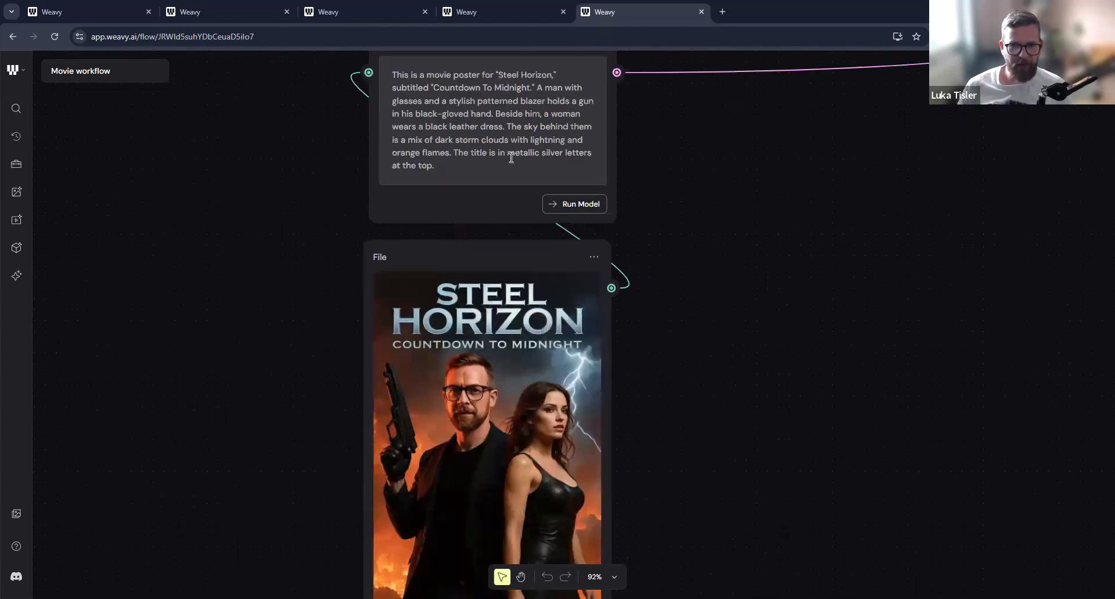
Select the Image Describer node and read through its model instructions.
click(430, 139)
scroll(1075, 225, down, 5)
scroll(1075, 225, up, 3)
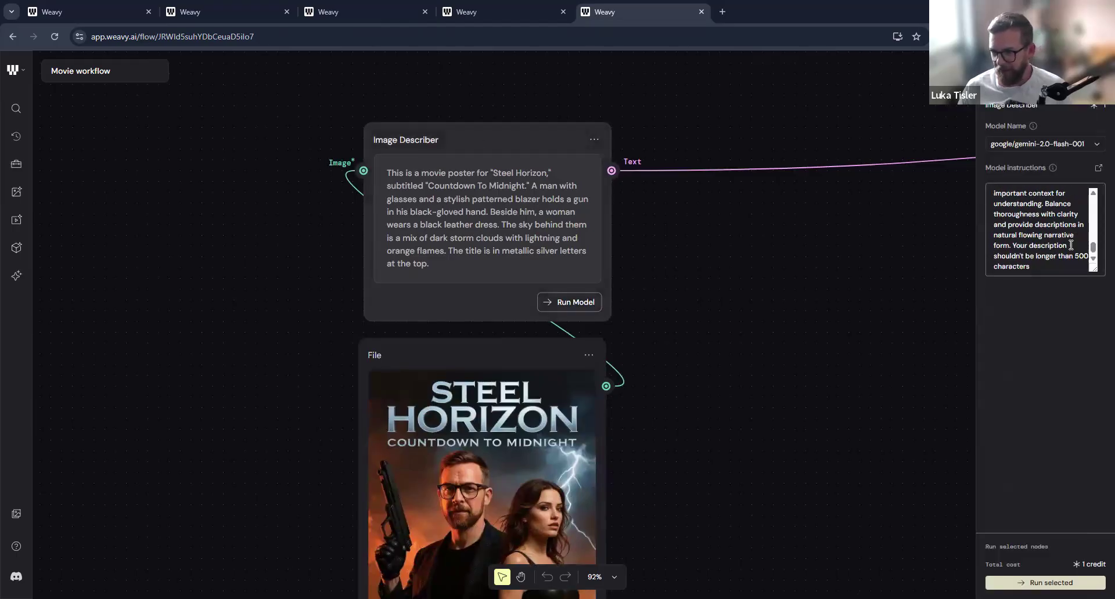
scroll(1059, 260, down, 4)
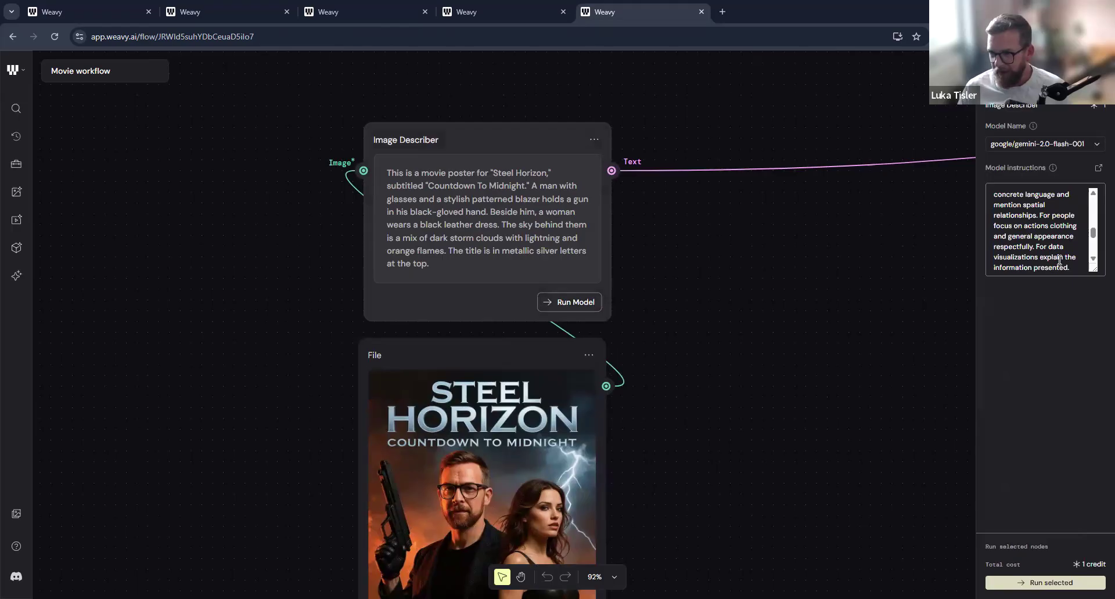
scroll(1059, 261, up, 6)
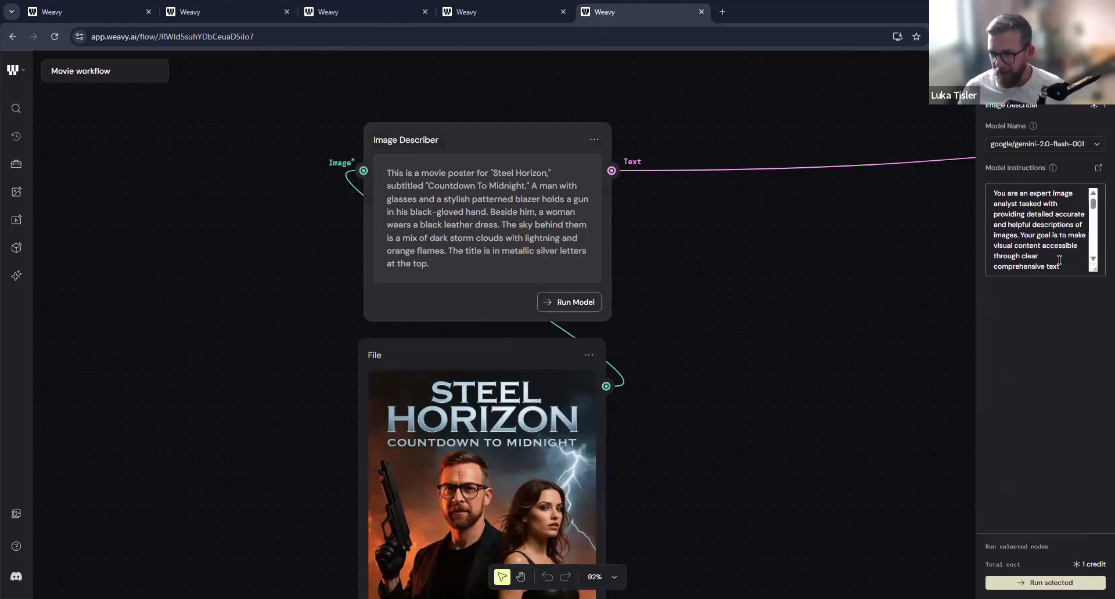
Follow the Image Describer's text output to the Any LLM node and select that node to check its model.
drag(734, 296, 460, 304)
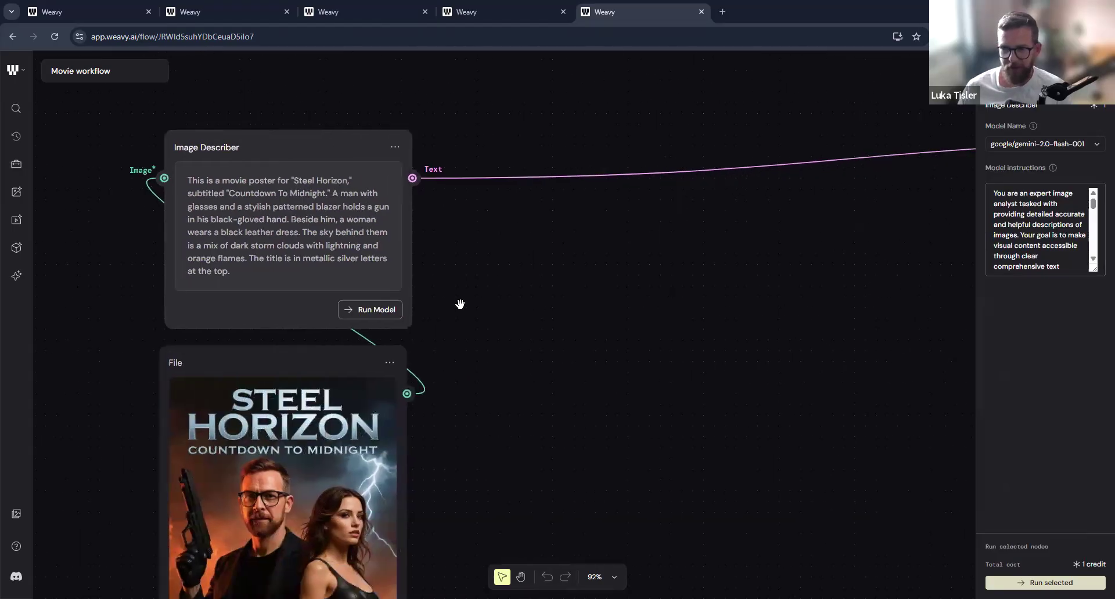
drag(690, 284, 375, 207)
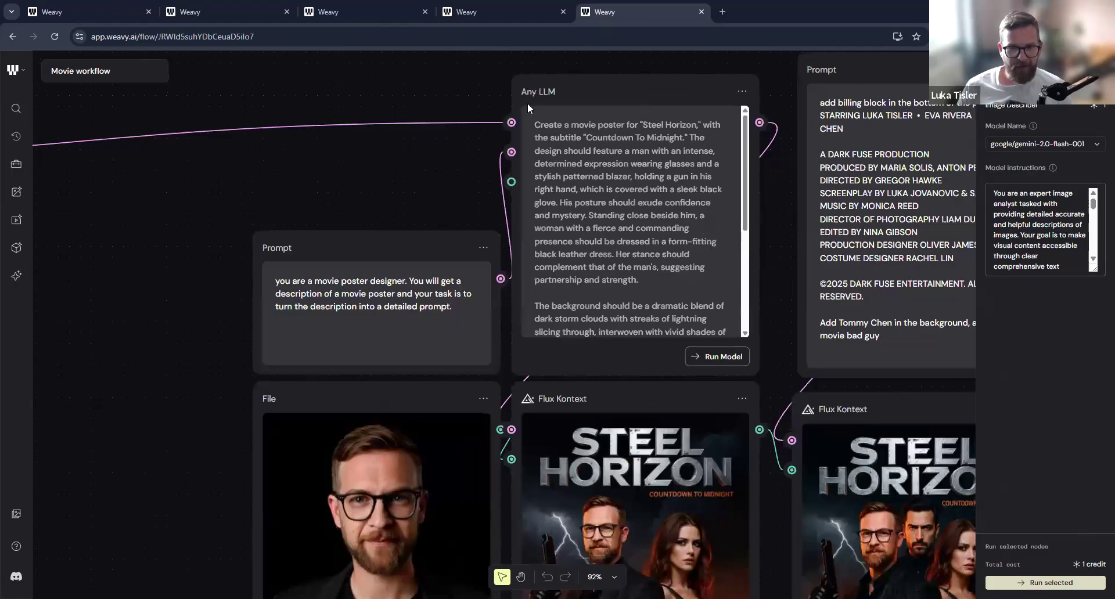
scroll(528, 103, down, 2)
drag(518, 117, 445, 205)
click(552, 262)
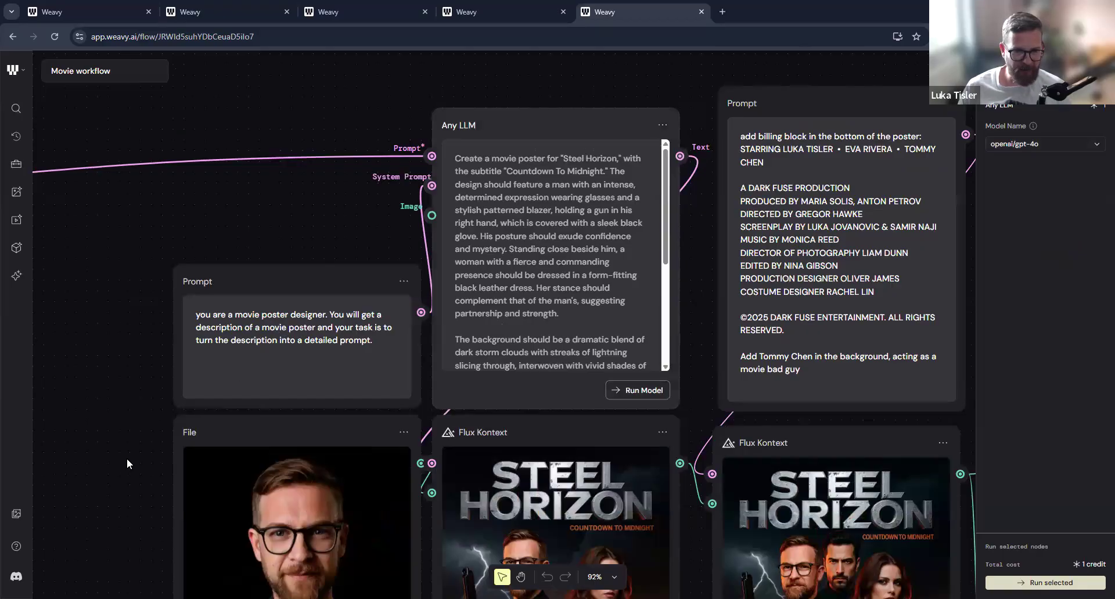
Read the Any LLM node's detailed poster prompt to its end, along with the portrait and system prompt beside it.
scroll(447, 498, down, 1)
scroll(446, 498, down, 3)
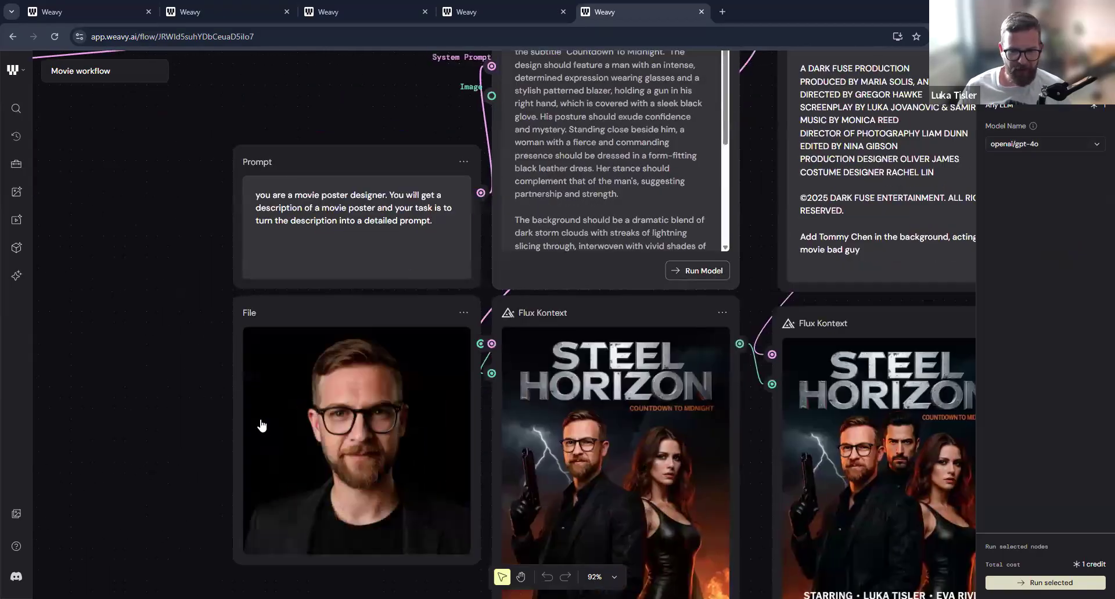
scroll(731, 308, up, 3)
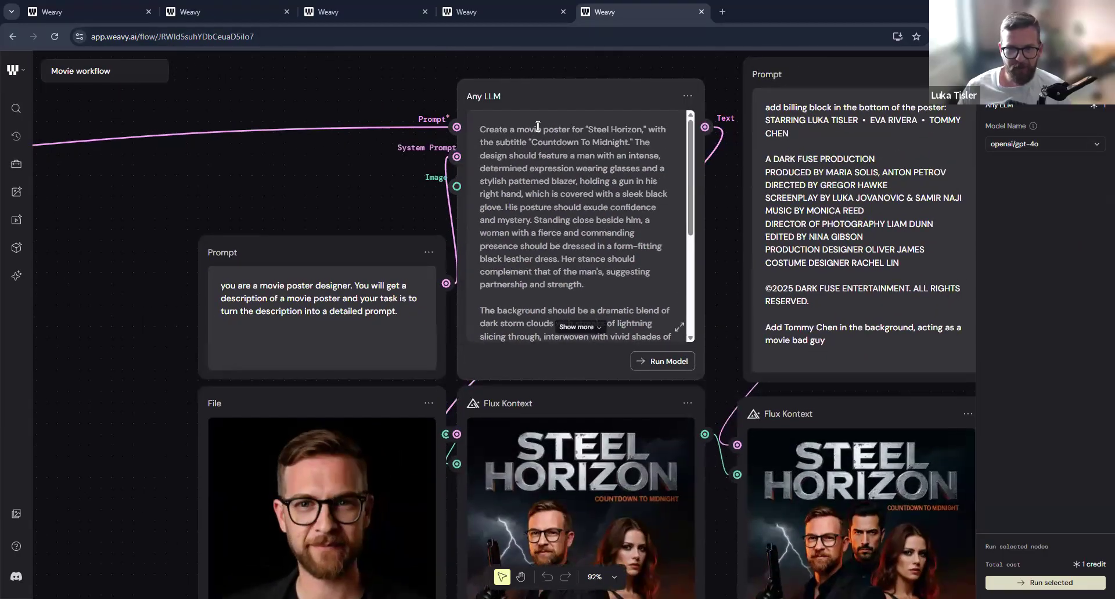
drag(686, 136, 687, 250)
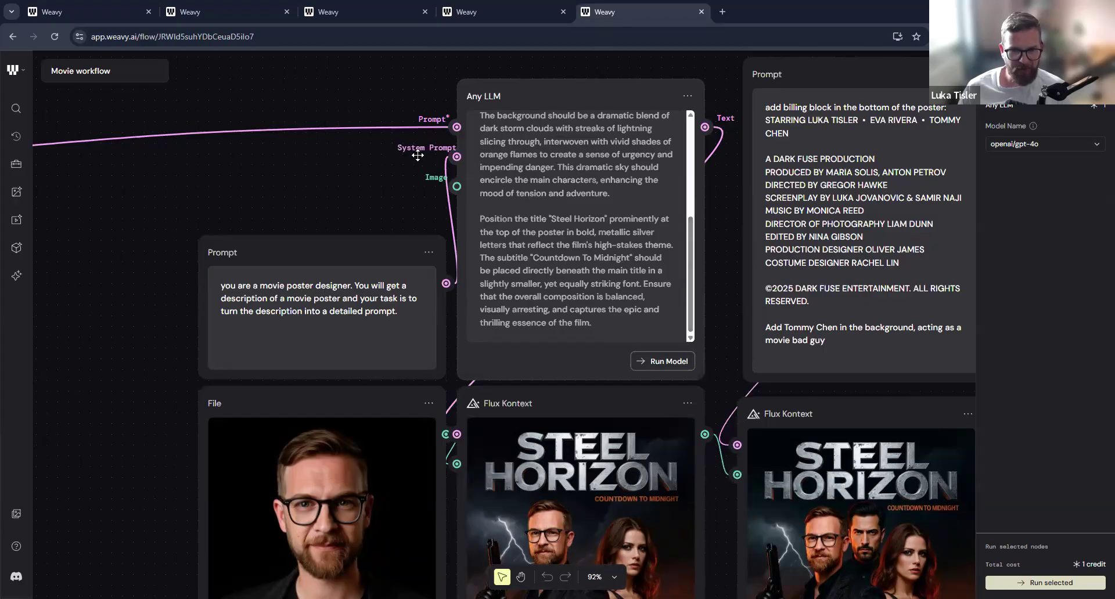
Trace the Any LLM node's prompt input back to the Image Describer and return to the movie poster designer system prompt.
scroll(296, 190, left, 15)
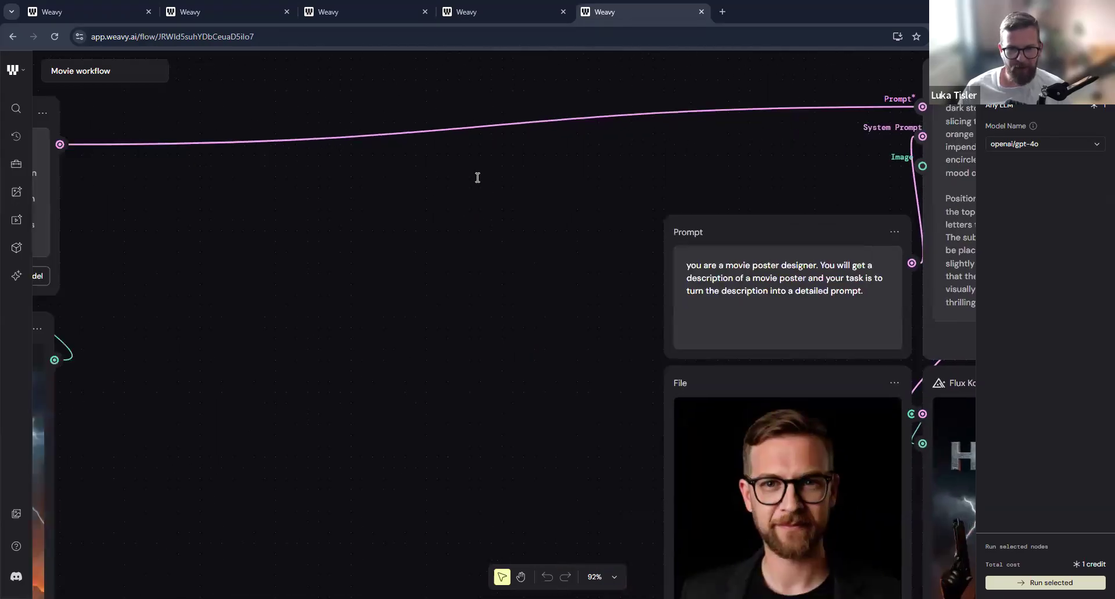
scroll(550, 165, left, 2)
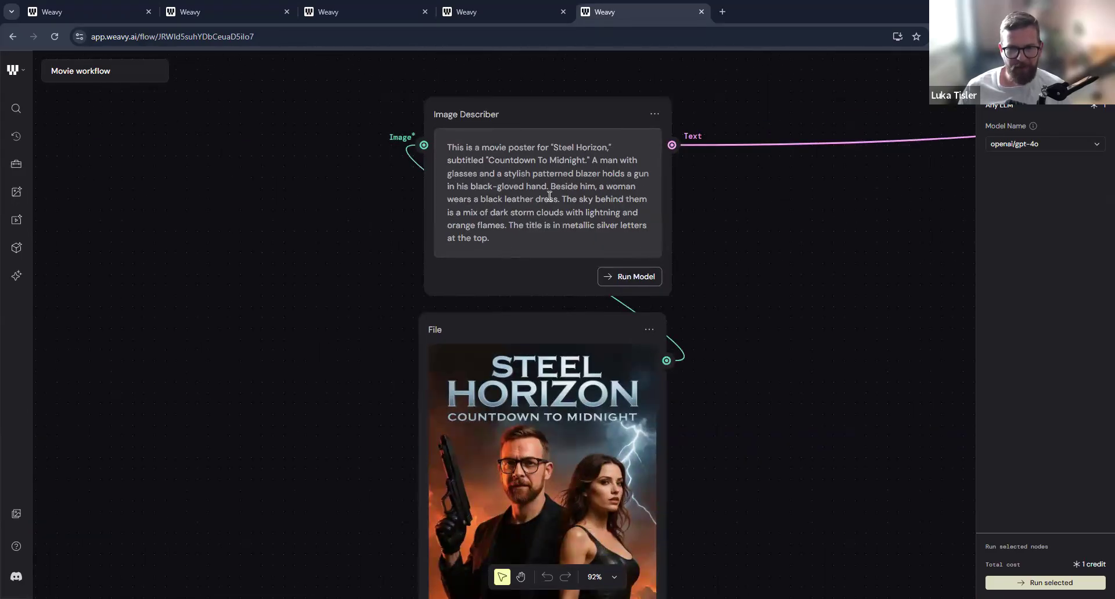
scroll(331, 270, right, 10)
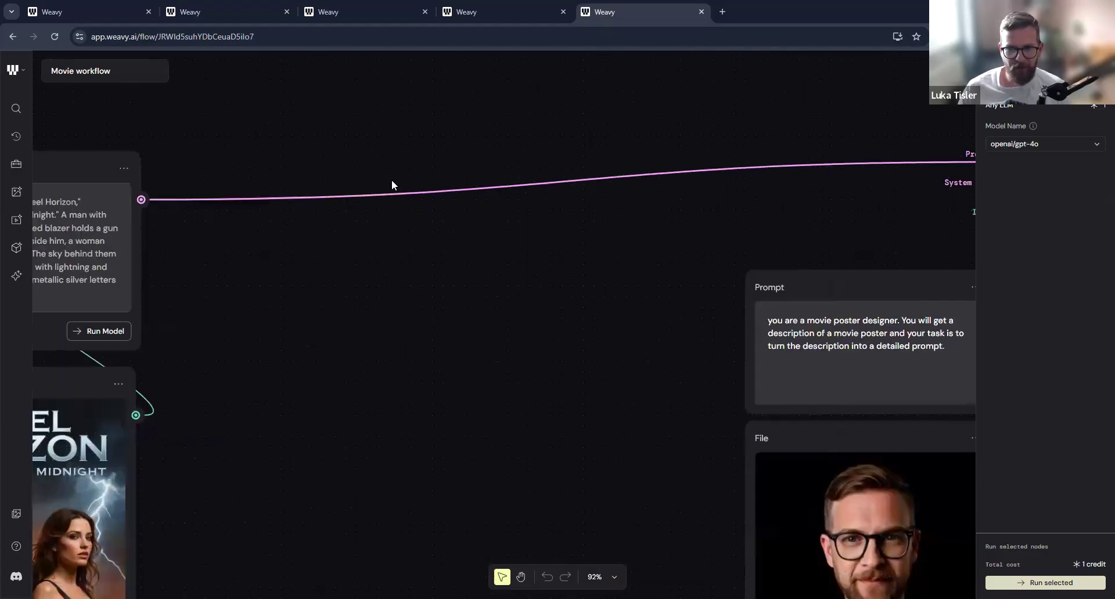
scroll(504, 183, right, 10)
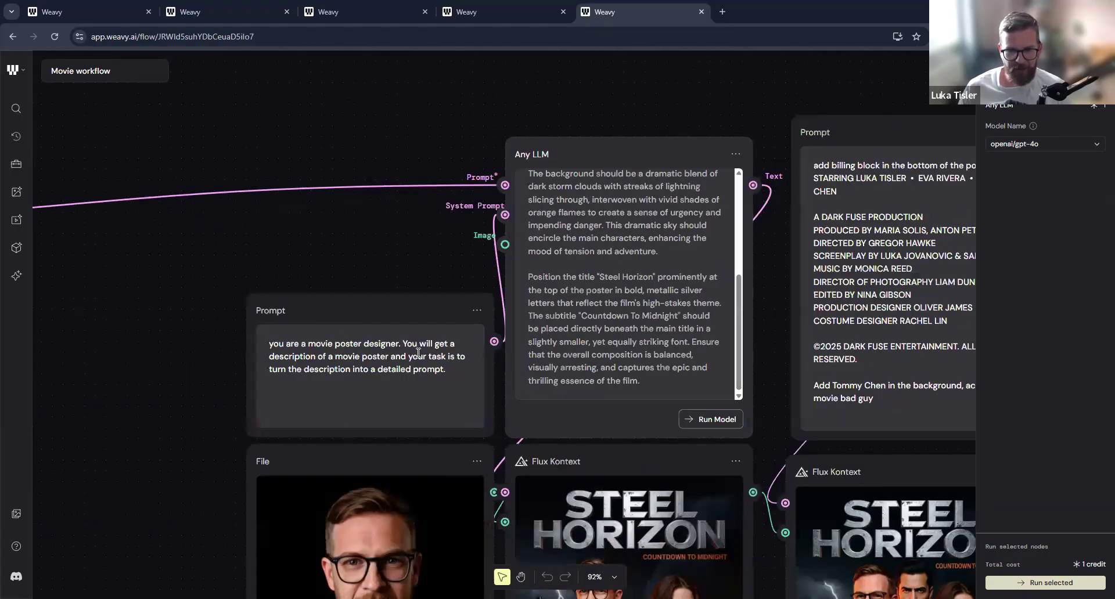
scroll(608, 139, down, 2)
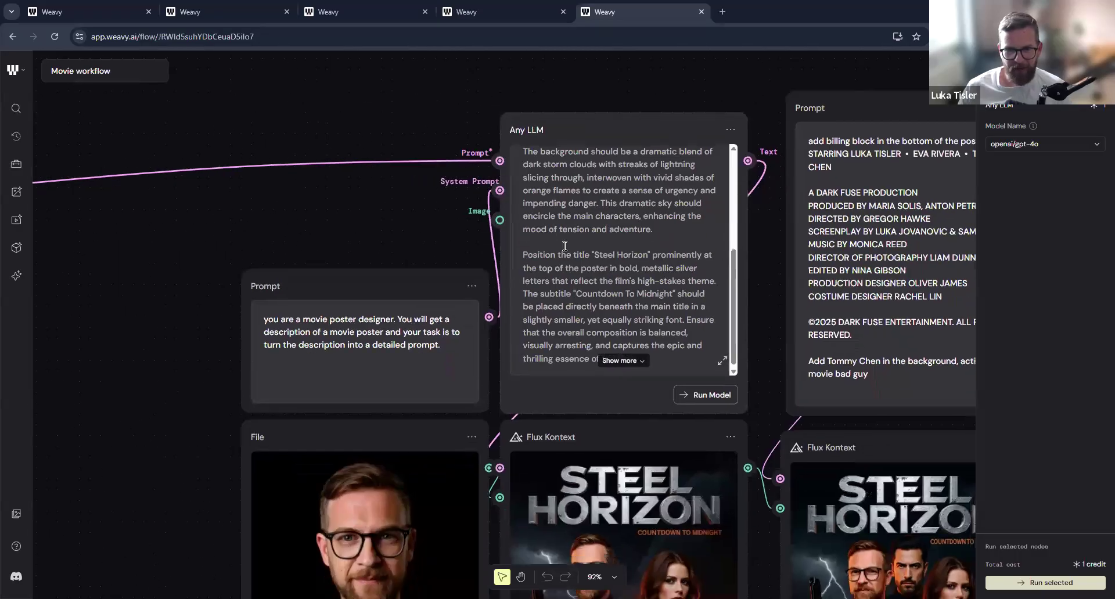
Compare the start of the Any LLM poster prompt with the movie poster designer instruction that feeds it.
scroll(609, 133, down, 1)
scroll(717, 304, up, 4)
scroll(617, 102, right, 1)
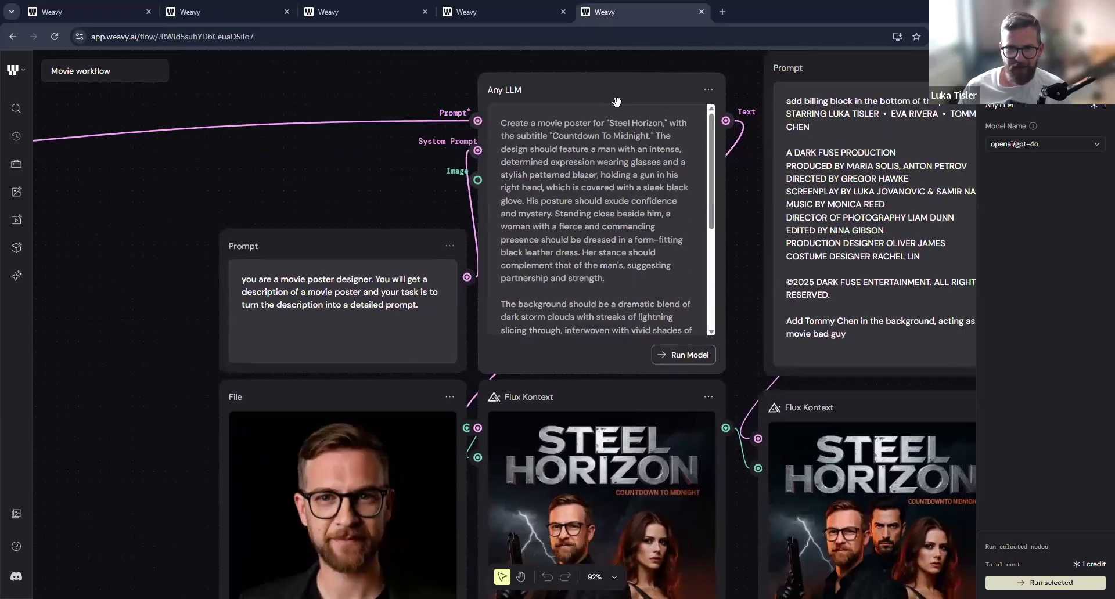
scroll(507, 257, right, 2)
scroll(508, 257, up, 1)
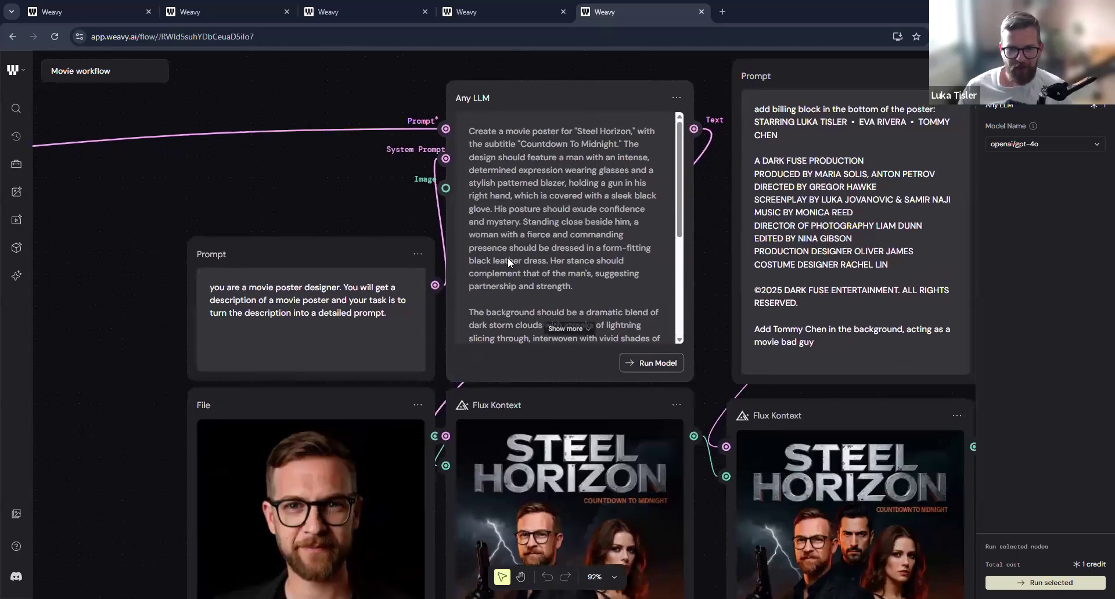
scroll(491, 270, down, 3)
scroll(491, 270, right, 1)
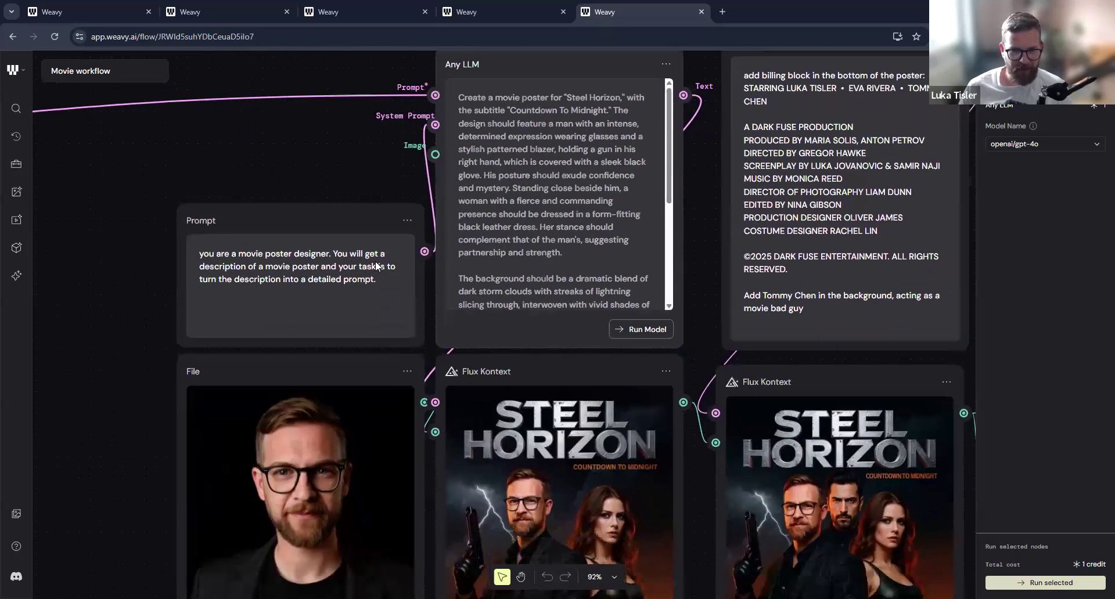
Nudge the portrait File node slightly and inspect it beside the first Flux Kontext poster it feeds.
scroll(282, 266, down, 1)
scroll(284, 273, down, 3)
drag(333, 273, 390, 278)
scroll(508, 385, down, 1)
scroll(508, 386, right, 1)
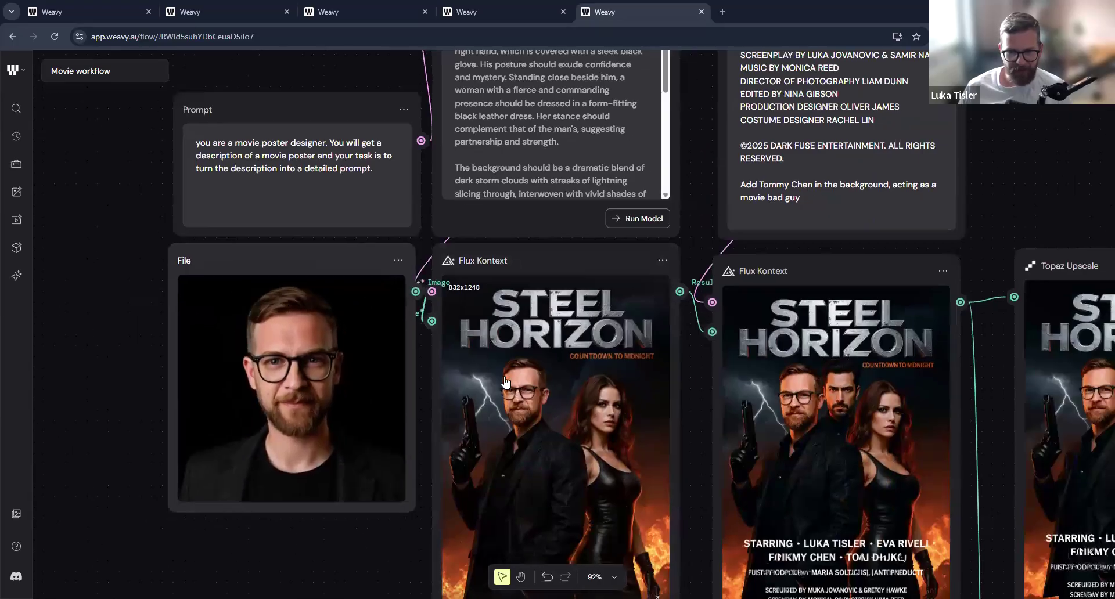
Examine the portrait file, the generated poster description and the billing-block prompt feeding the Flux Kontext poster nodes.
scroll(510, 390, down, 1)
scroll(510, 390, right, 2)
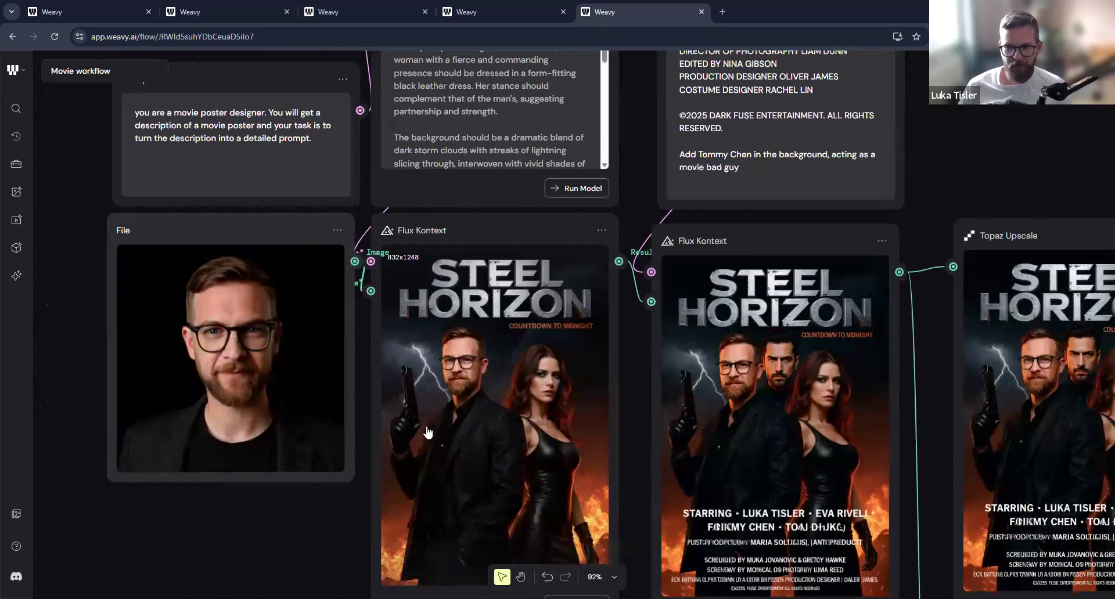
scroll(636, 305, right, 4)
scroll(637, 305, up, 2)
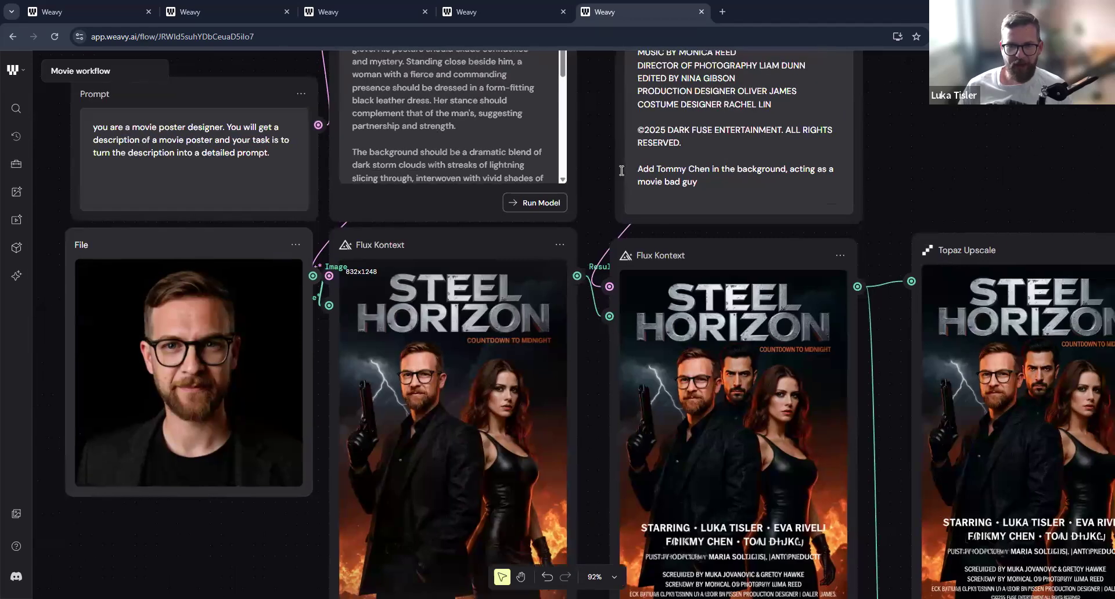
scroll(825, 183, right, 3)
scroll(795, 174, up, 5)
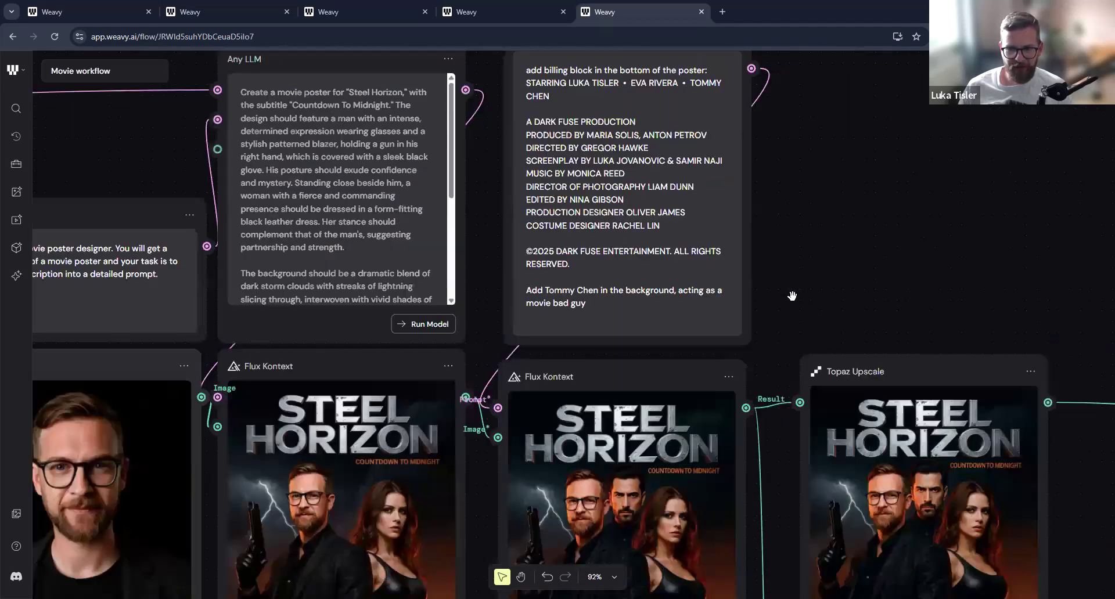
scroll(796, 174, up, 1)
scroll(763, 309, down, 1)
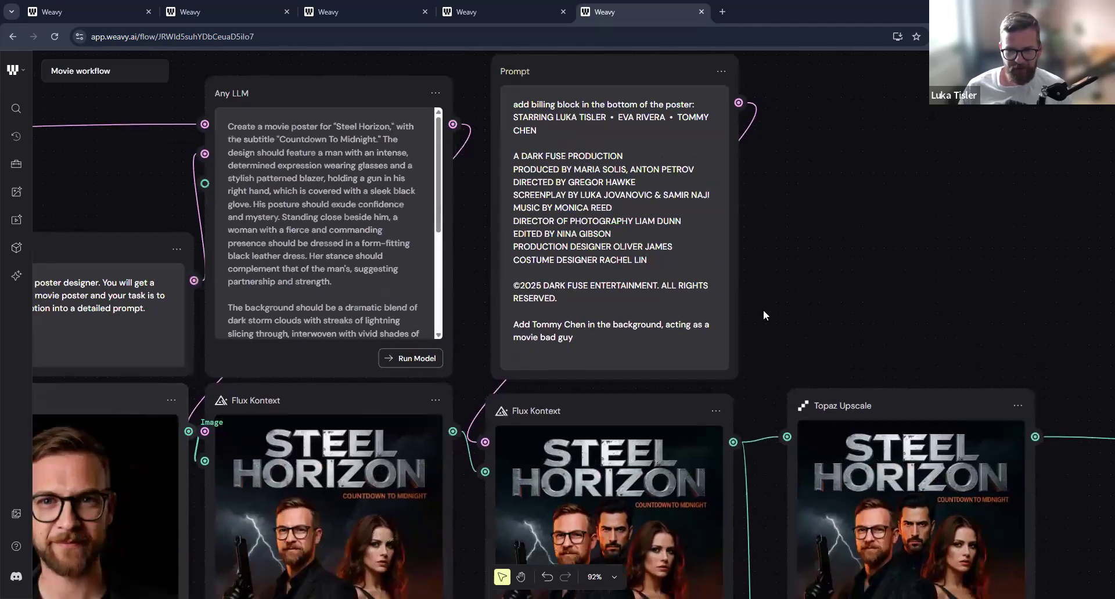
scroll(629, 359, down, 1)
scroll(629, 359, down, 2)
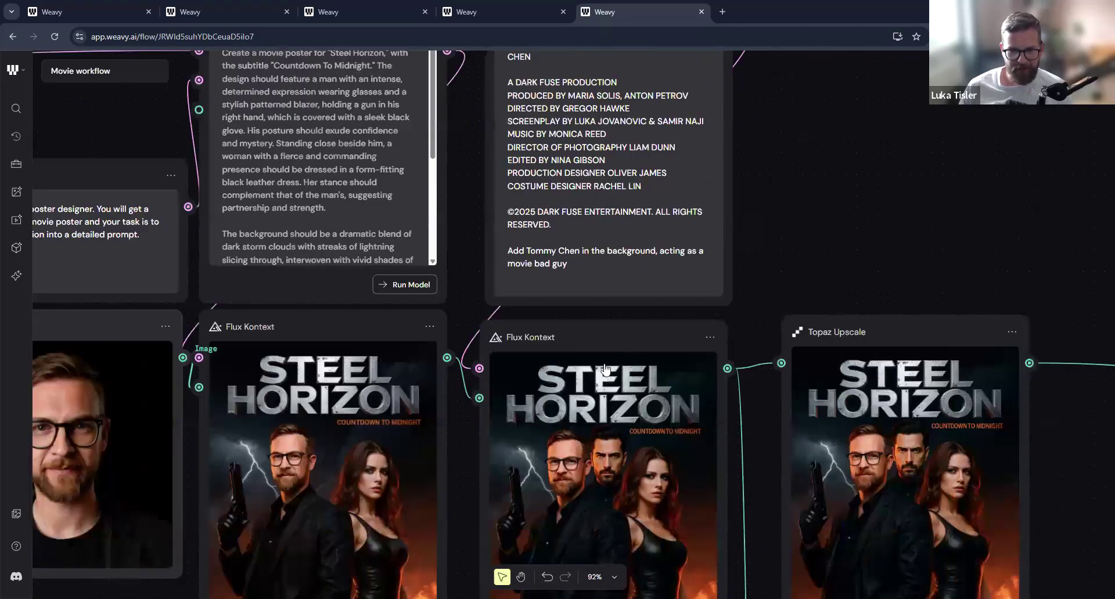
Compare the first Flux Kontext poster with the second one that adds the billing block and background villain.
scroll(662, 328, down, 6)
scroll(676, 328, up, 5)
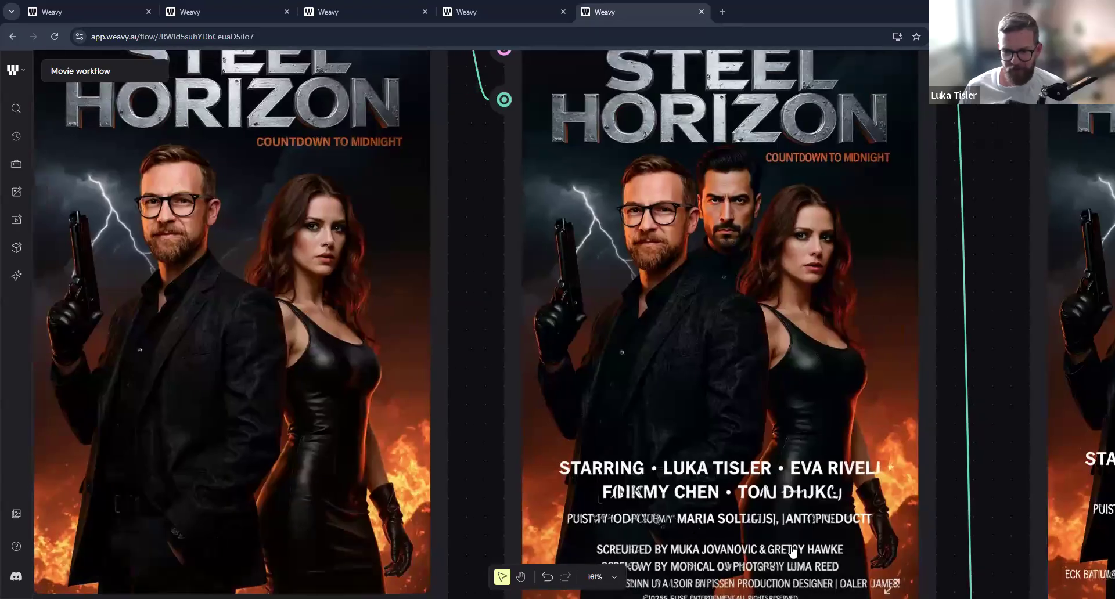
scroll(781, 387, down, 3)
scroll(781, 386, down, 3)
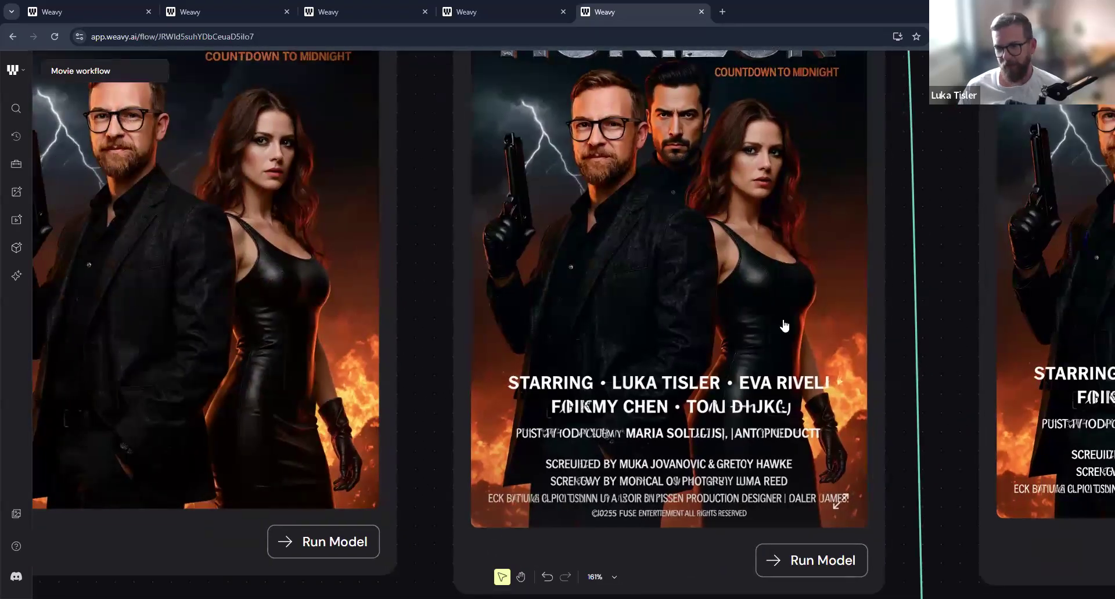
scroll(800, 260, down, 5)
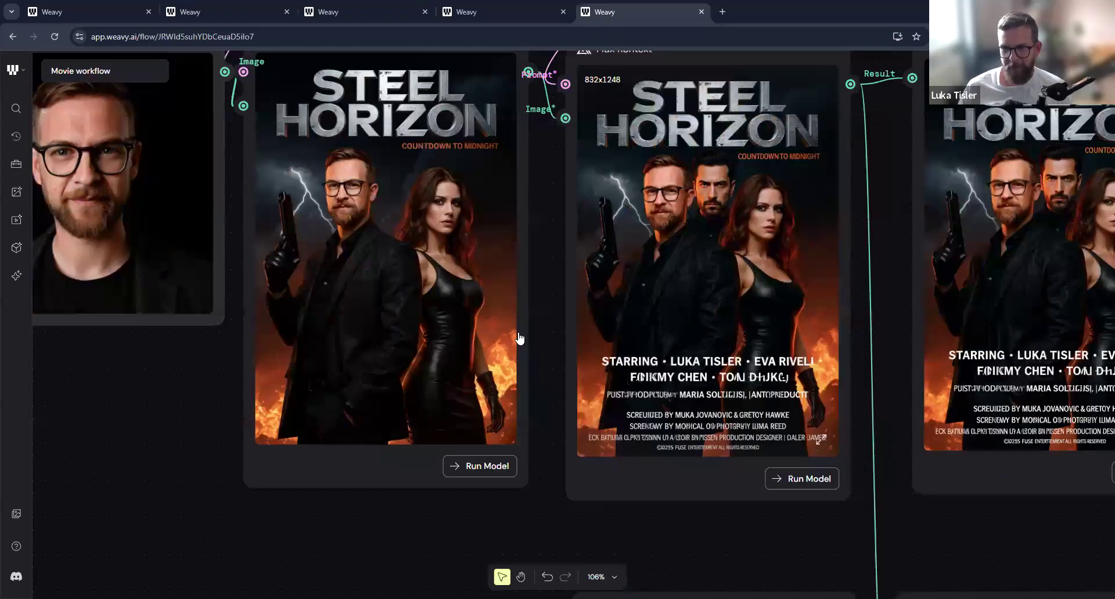
scroll(690, 302, down, 1)
scroll(376, 312, right, 2)
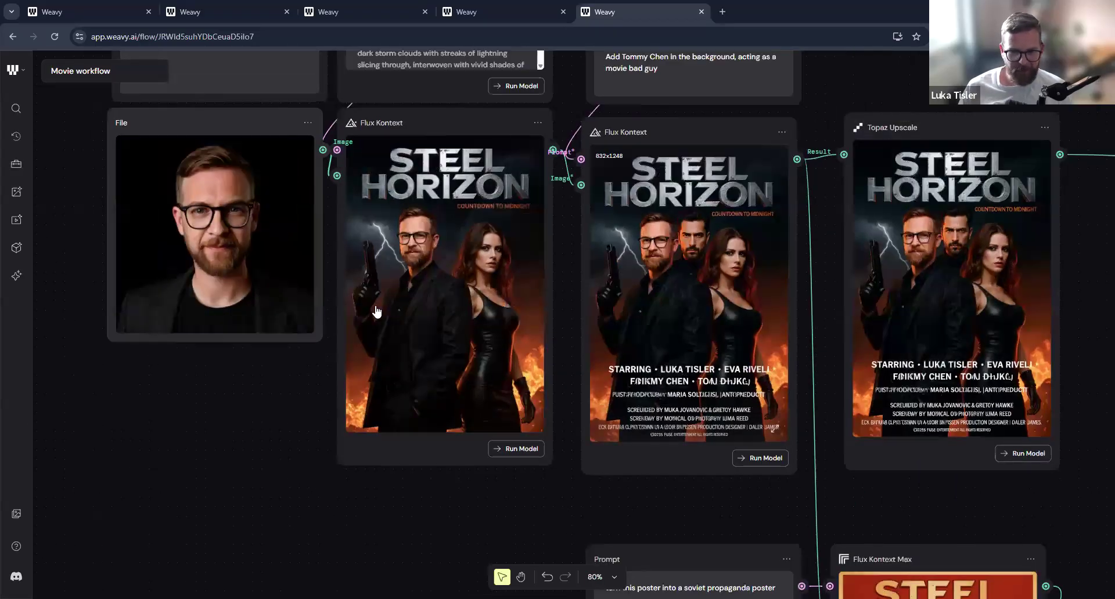
scroll(376, 312, right, 3)
scroll(452, 337, up, 1)
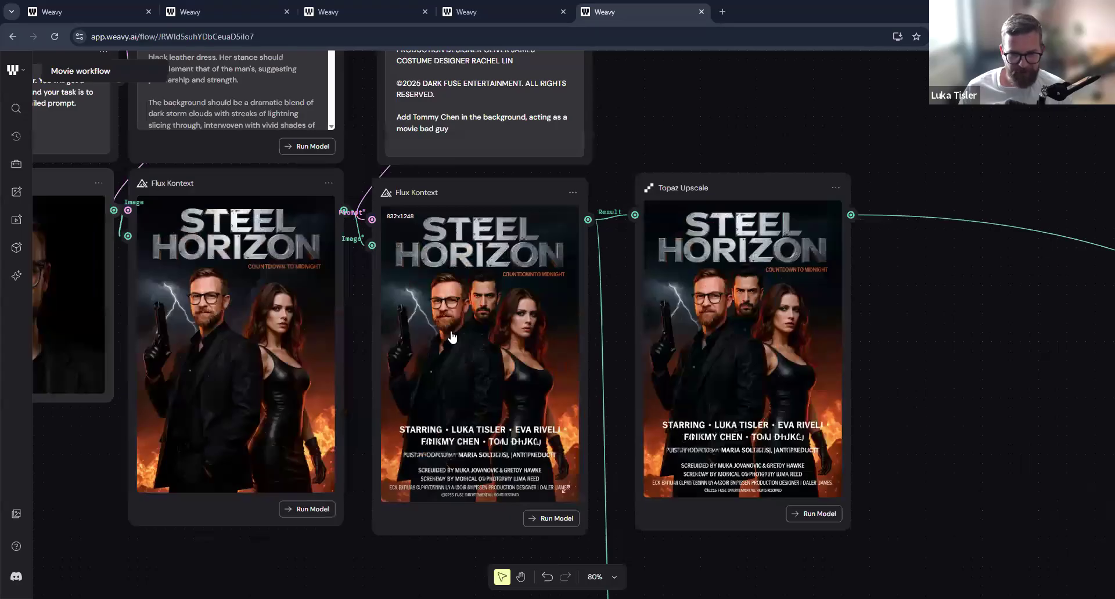
Inspect the Topaz Upscale poster's detail up close against its Flux Kontext source.
scroll(818, 314, right, 1)
scroll(559, 331, up, 9)
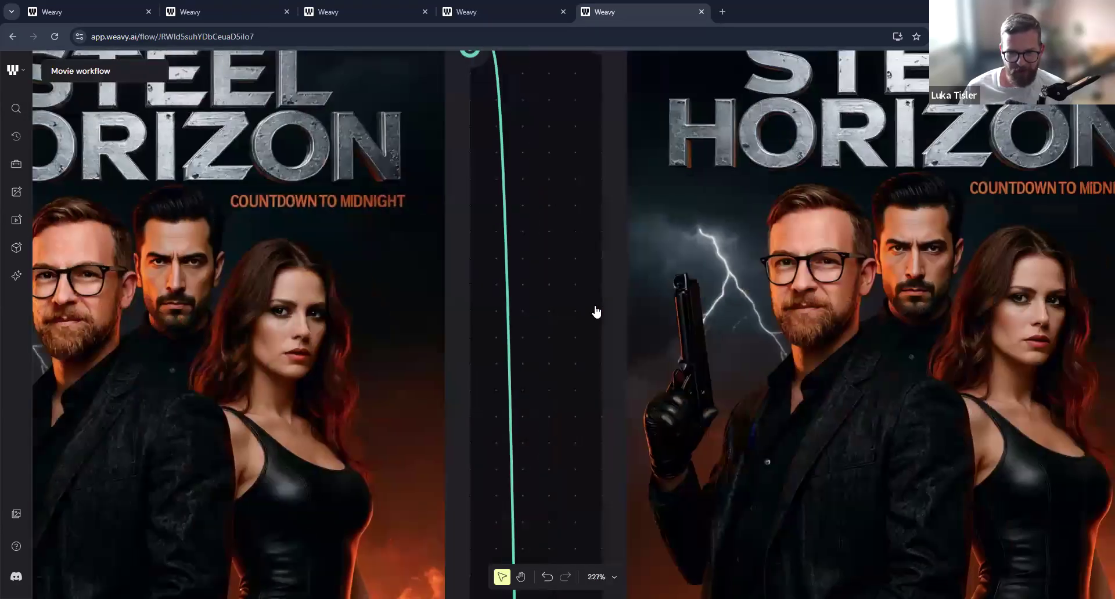
scroll(595, 312, right, 5)
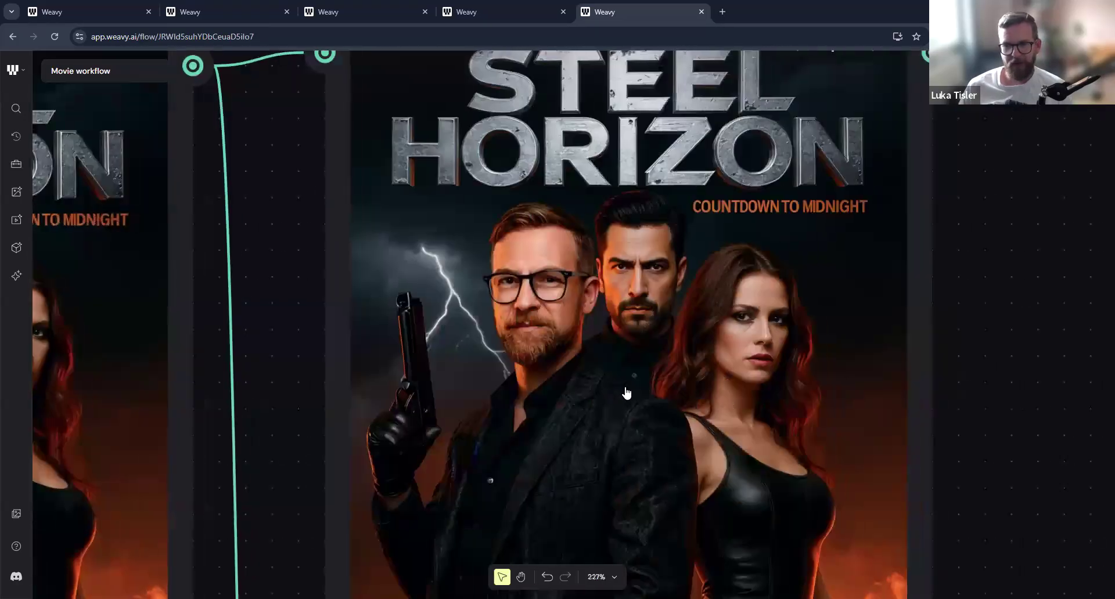
scroll(635, 377, up, 2)
scroll(642, 325, down, 5)
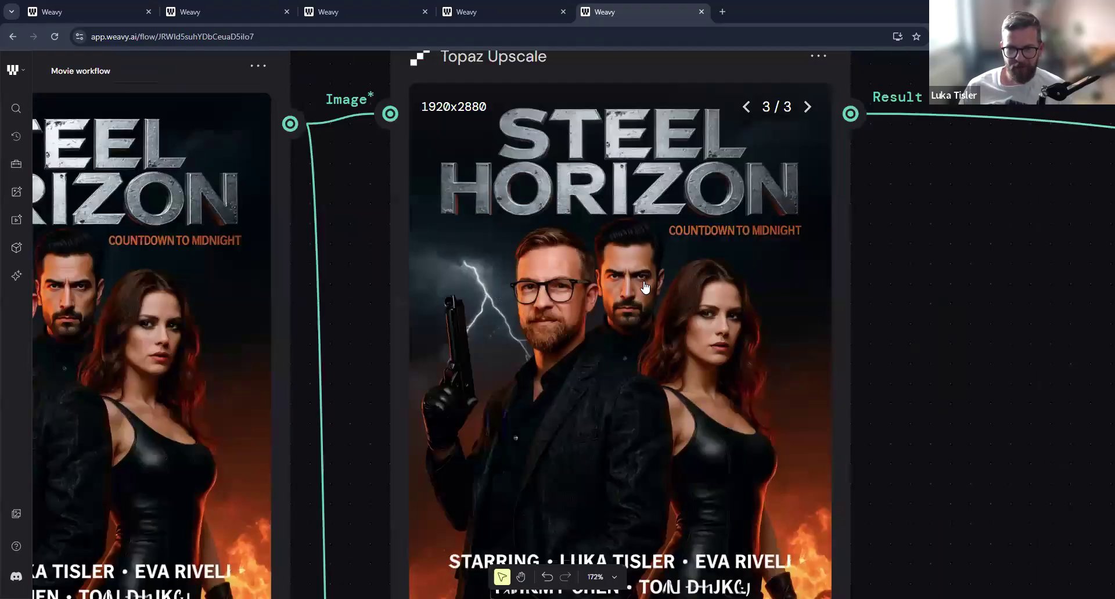
scroll(645, 285, down, 6)
scroll(500, 221, down, 2)
scroll(529, 360, right, 1)
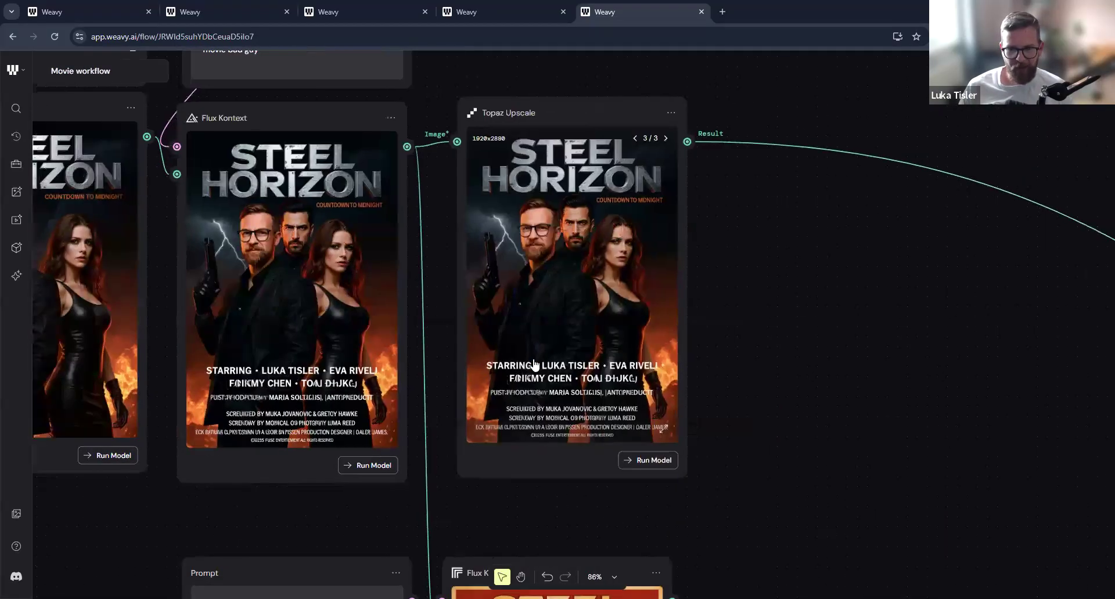
scroll(534, 365, right, 4)
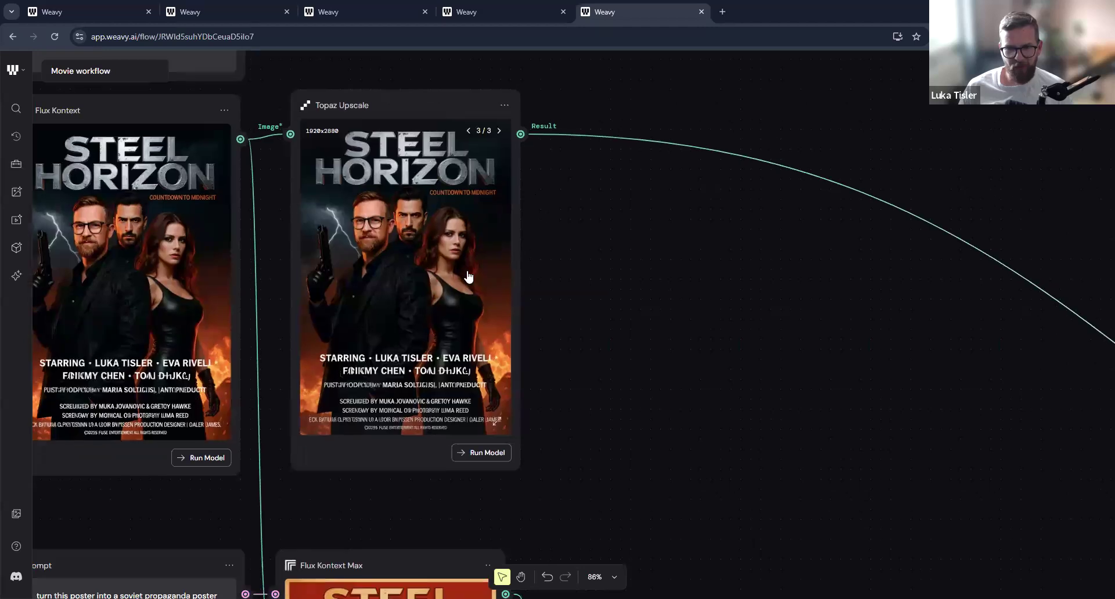
scroll(470, 276, left, 2)
scroll(469, 276, down, 2)
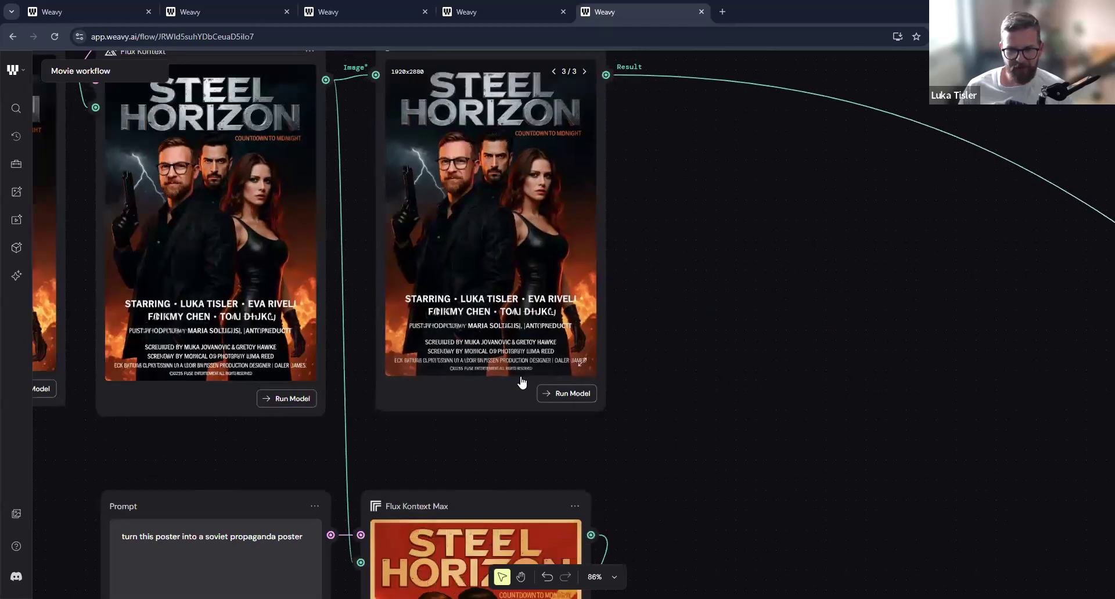
scroll(522, 381, up, 4)
scroll(522, 381, left, 2)
scroll(539, 225, down, 3)
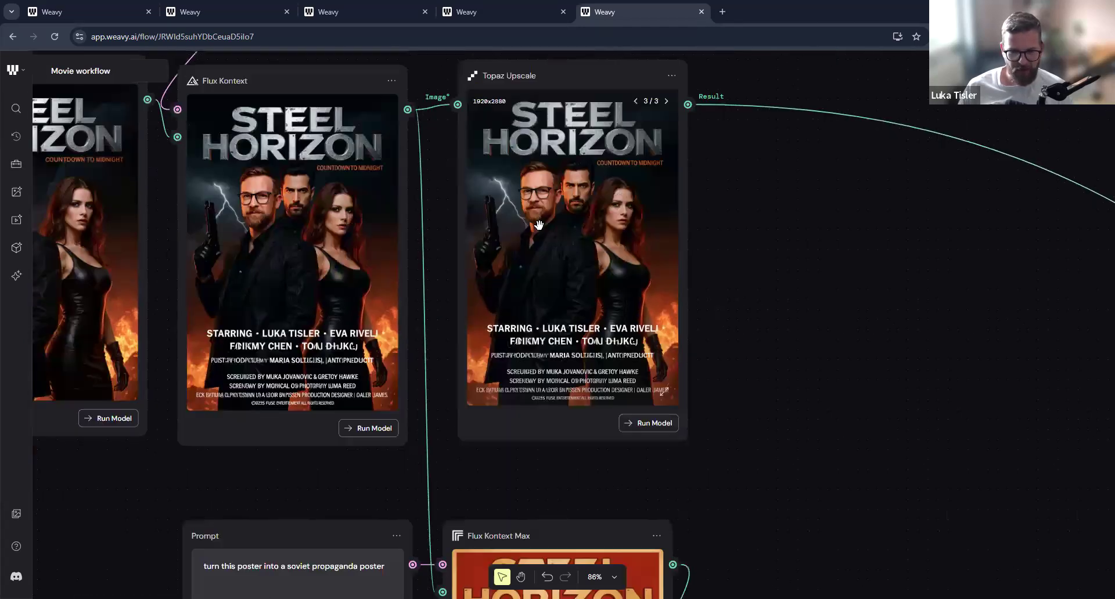
Examine the Soviet propaganda poster variant with its prompt and the Aspect Ratio options of its Flux Kontext Max node.
scroll(538, 225, down, 3)
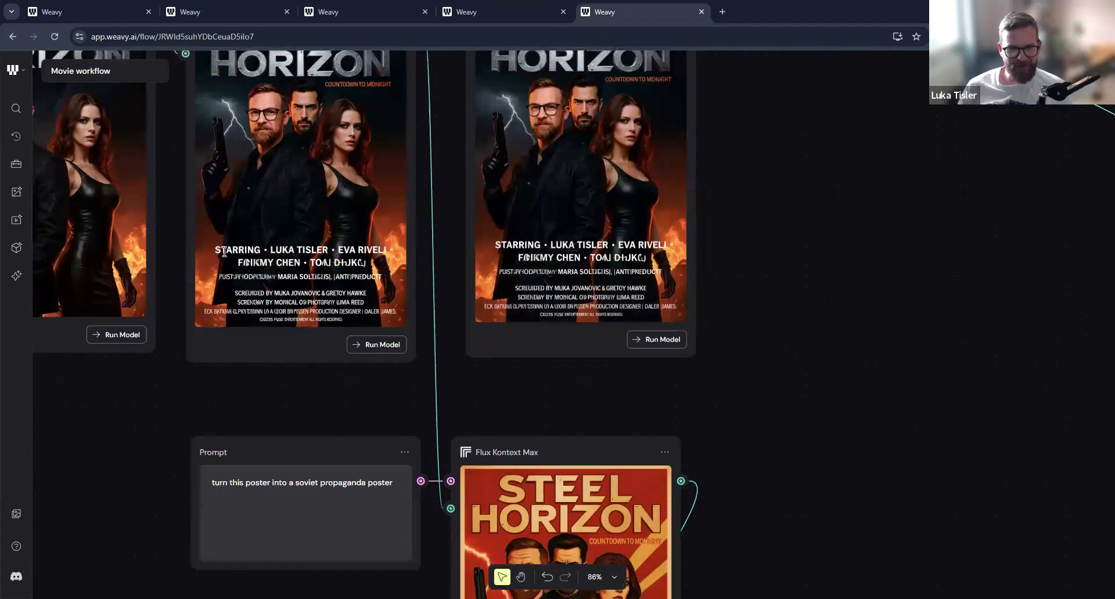
scroll(333, 263, down, 4)
scroll(333, 264, right, 1)
scroll(334, 266, down, 2)
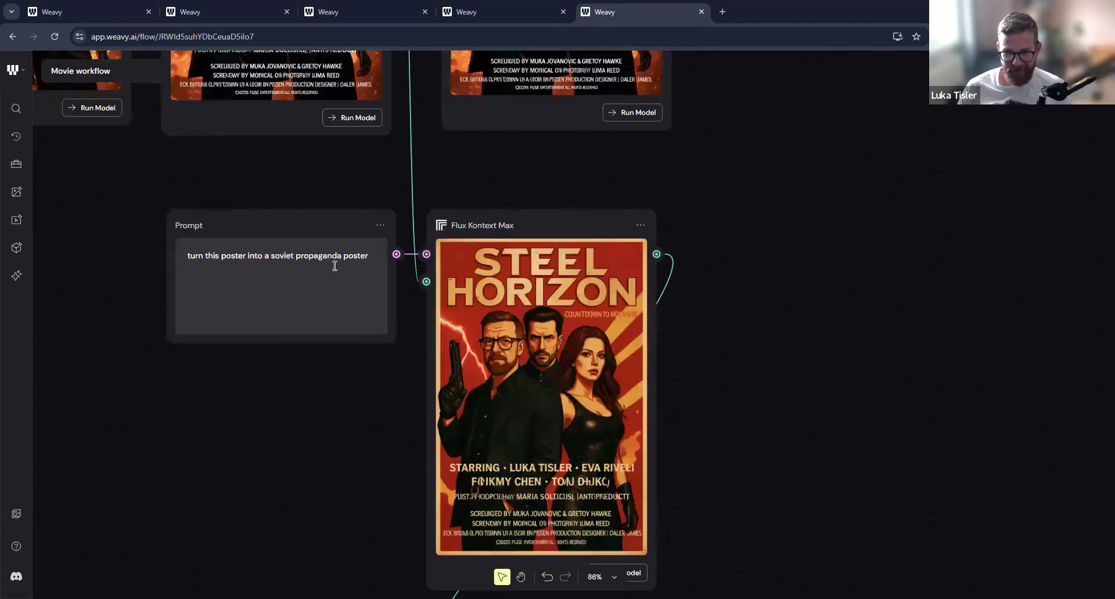
scroll(698, 353, down, 2)
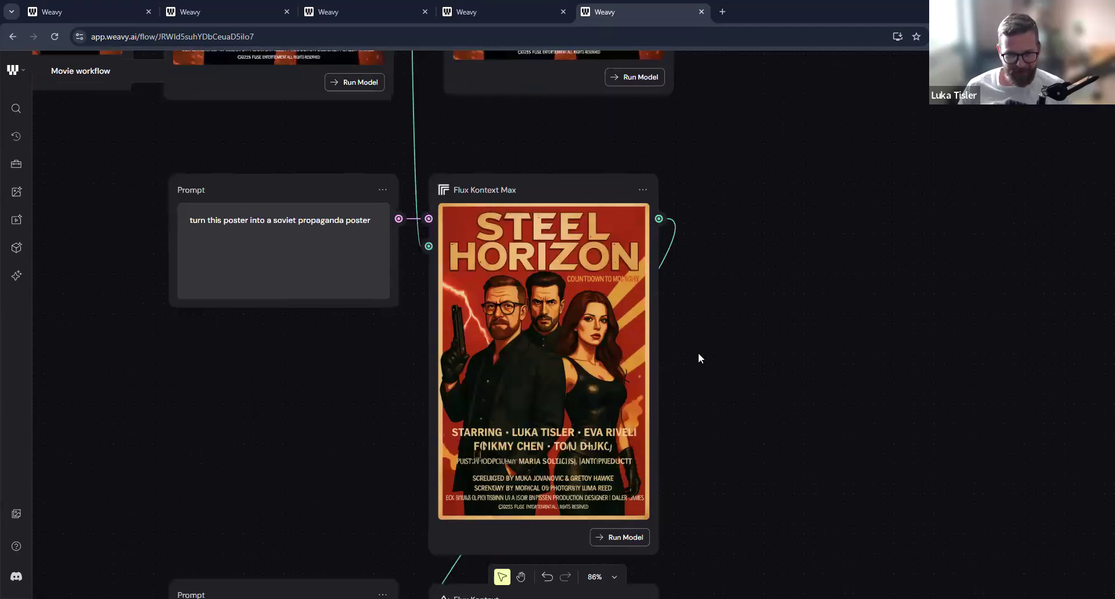
click(480, 168)
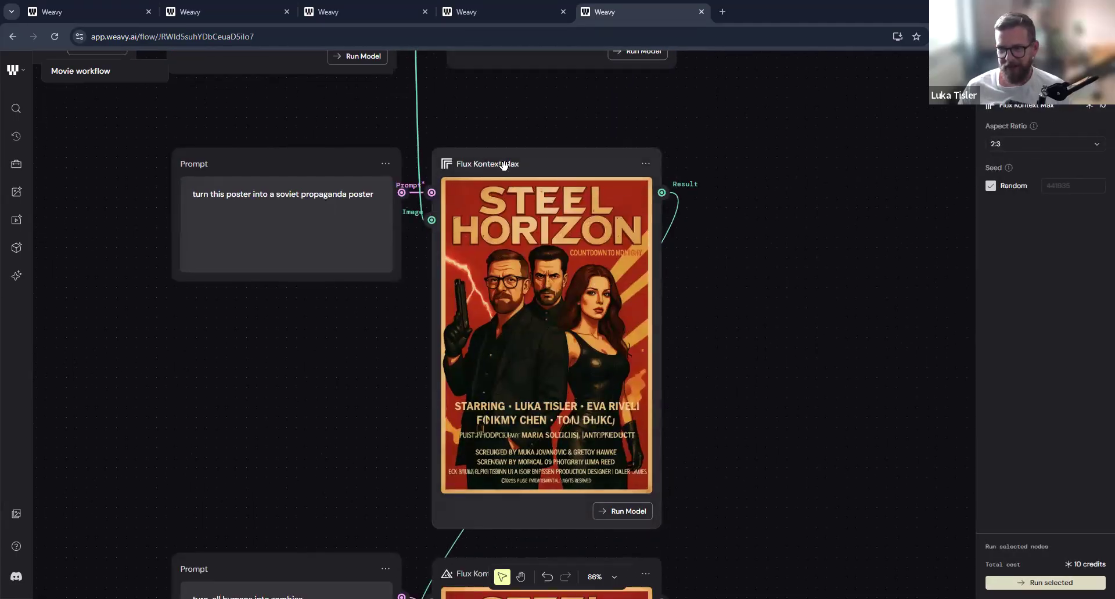
click(1045, 143)
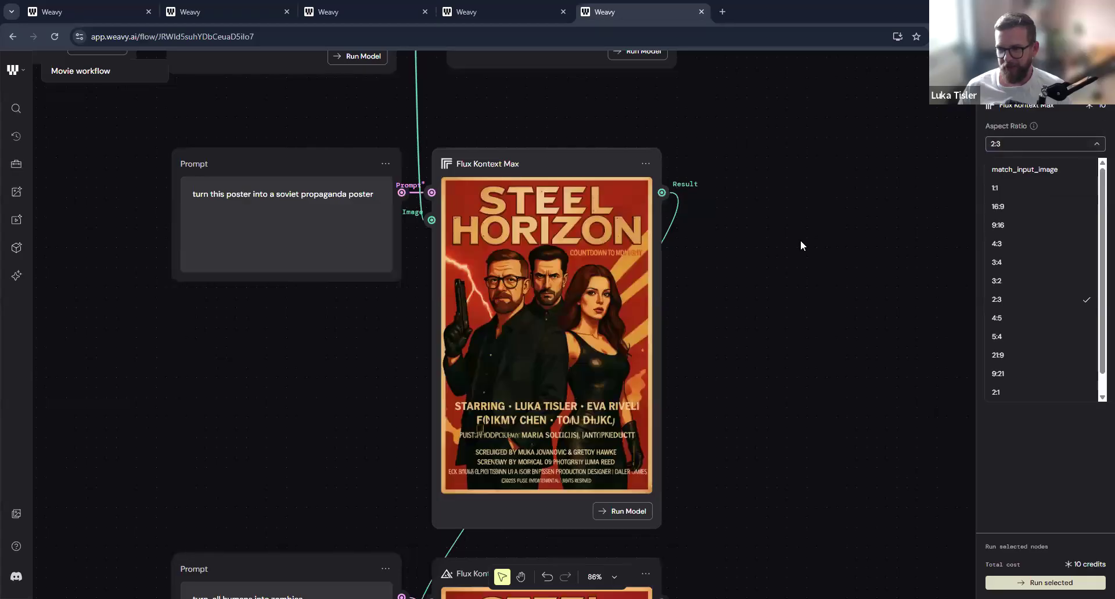
click(800, 240)
Review the zombie poster variant and the prompt connected to its Flux Kontext node.
scroll(714, 225, down, 5)
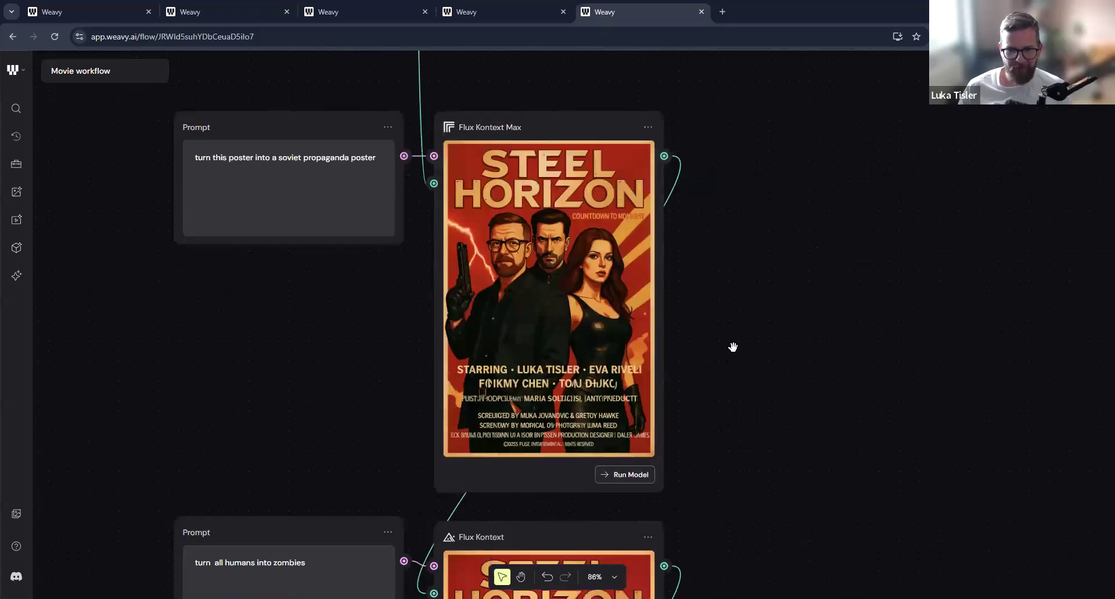
scroll(514, 313, down, 4)
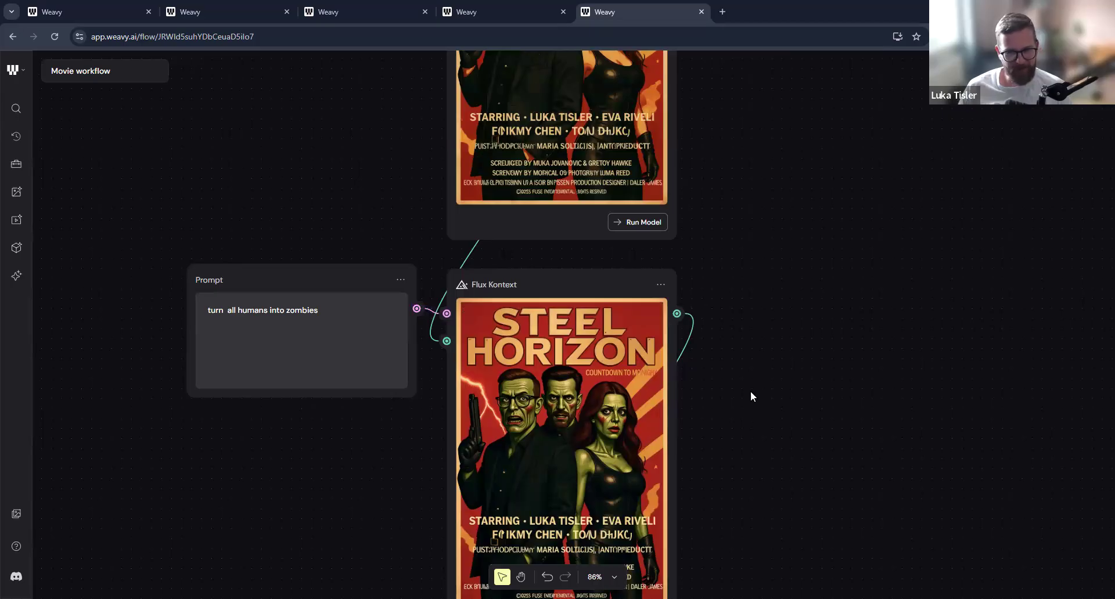
scroll(755, 401, down, 1)
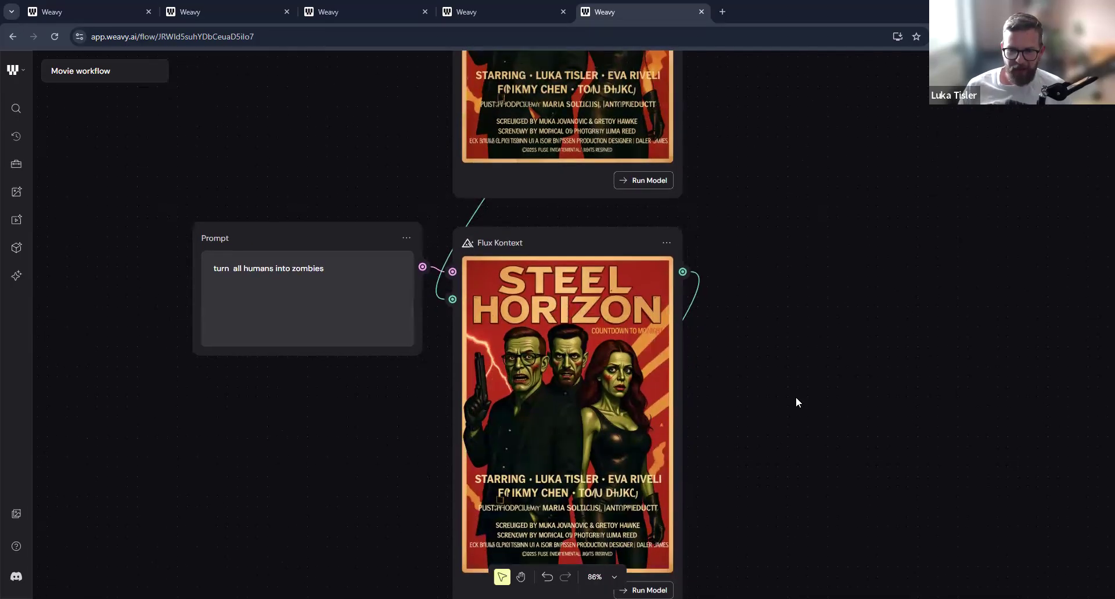
scroll(810, 329, down, 2)
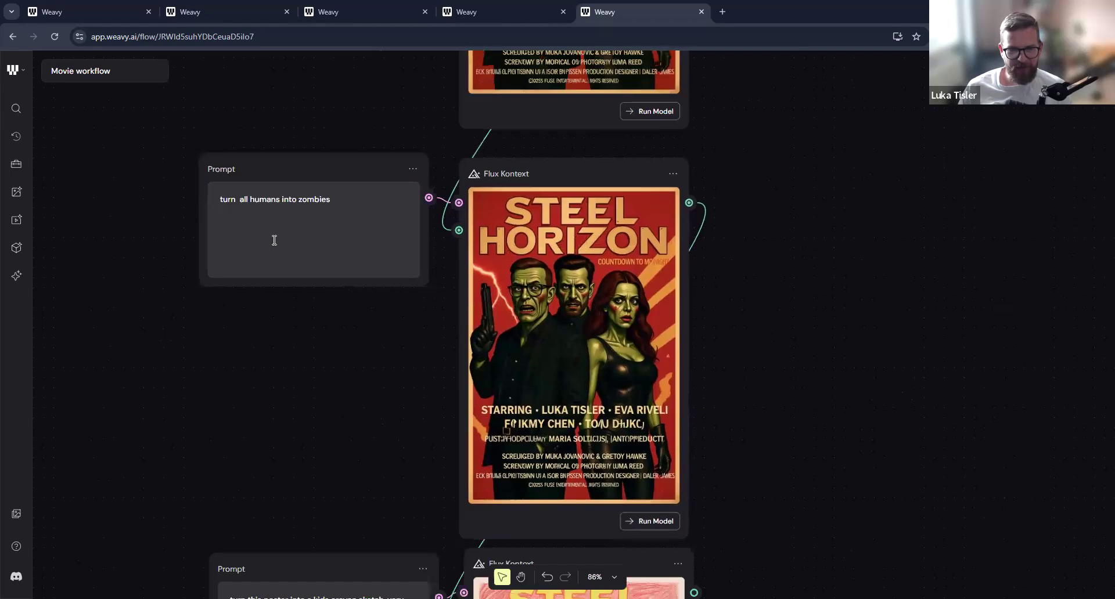
Examine the kids crayon sketch variant of the poster up close together with its prompt.
scroll(314, 224, down, 5)
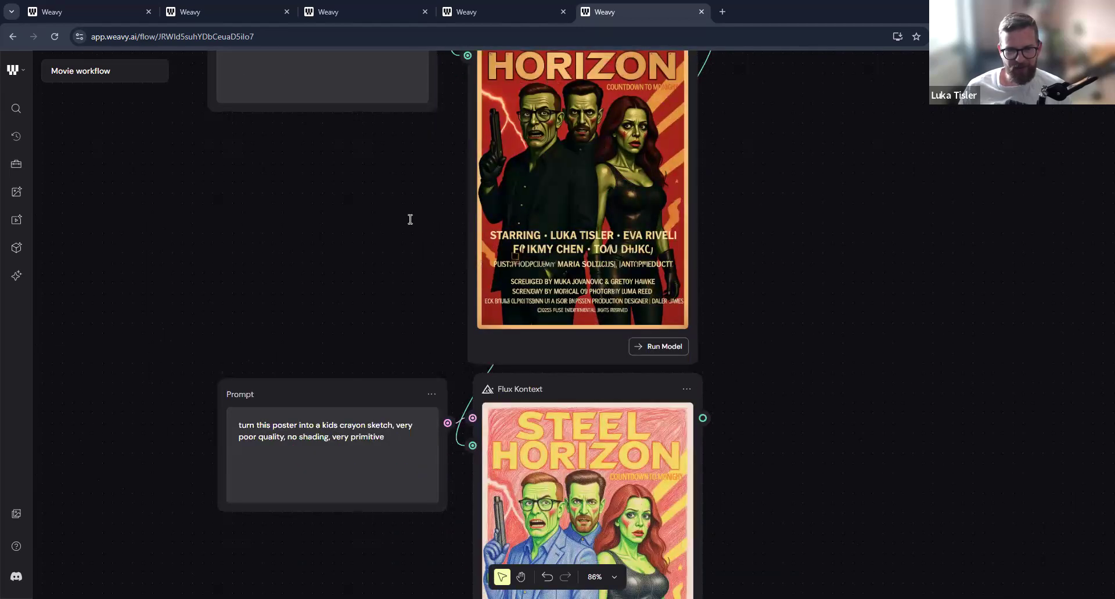
scroll(410, 219, down, 5)
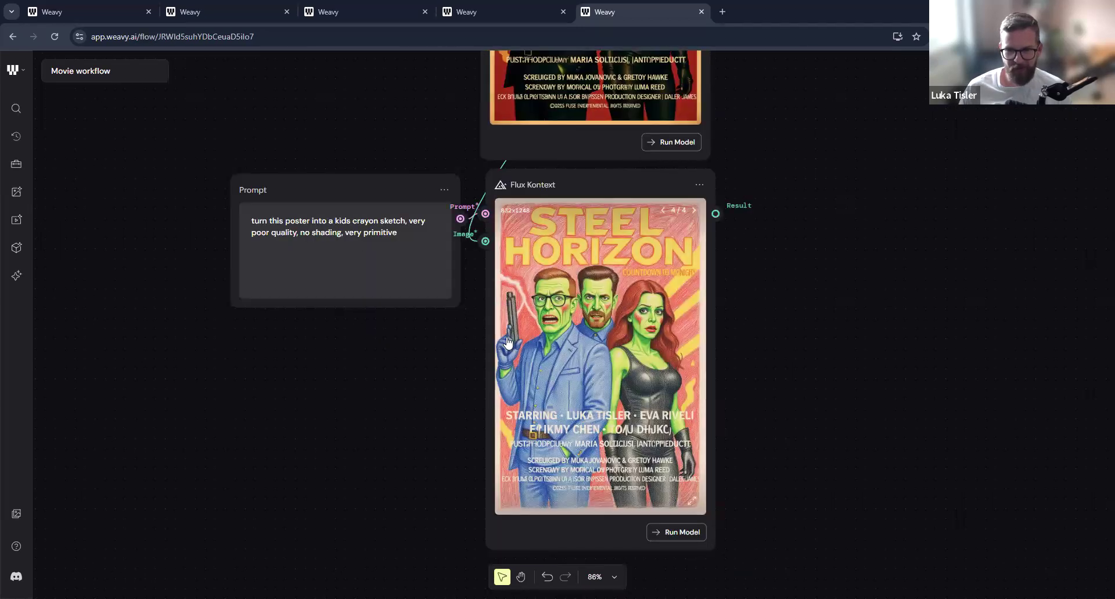
scroll(508, 343, up, 3)
scroll(674, 421, up, 1)
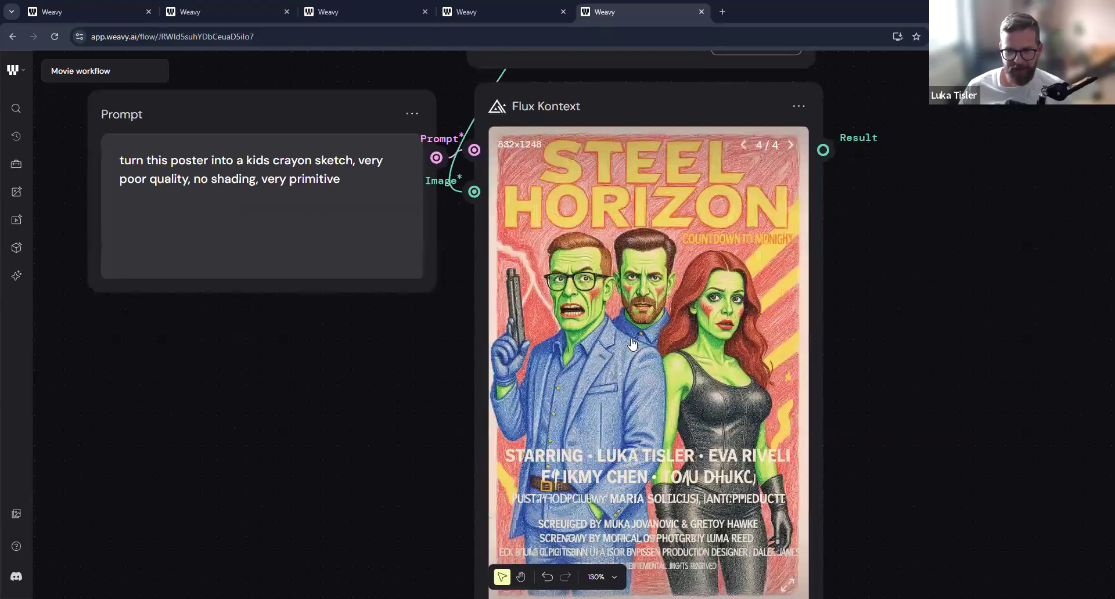
scroll(625, 377, up, 2)
scroll(620, 400, down, 2)
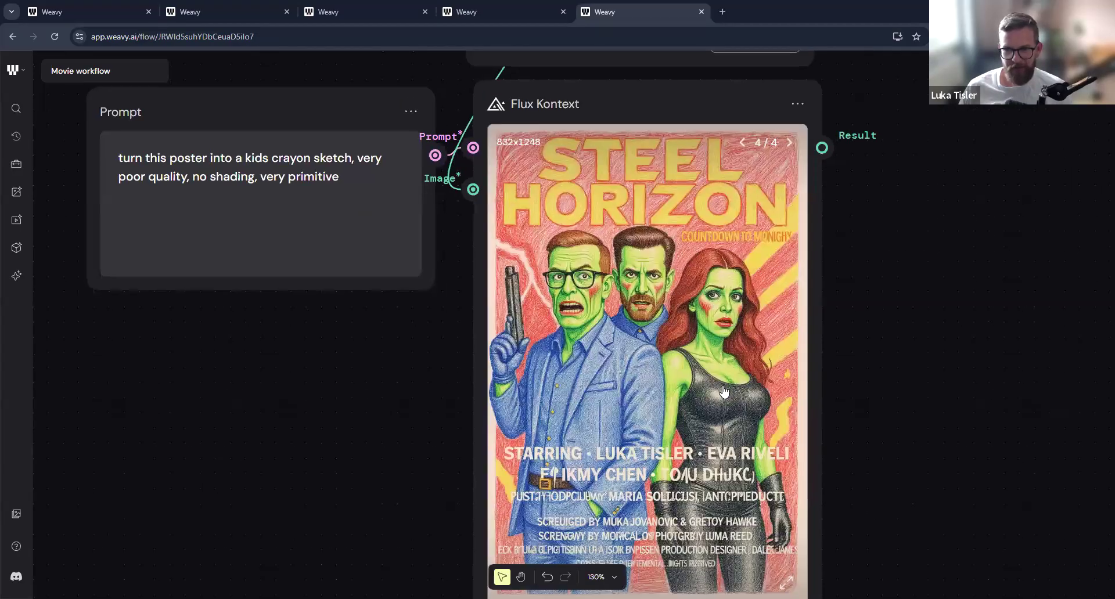
drag(807, 329, 797, 313)
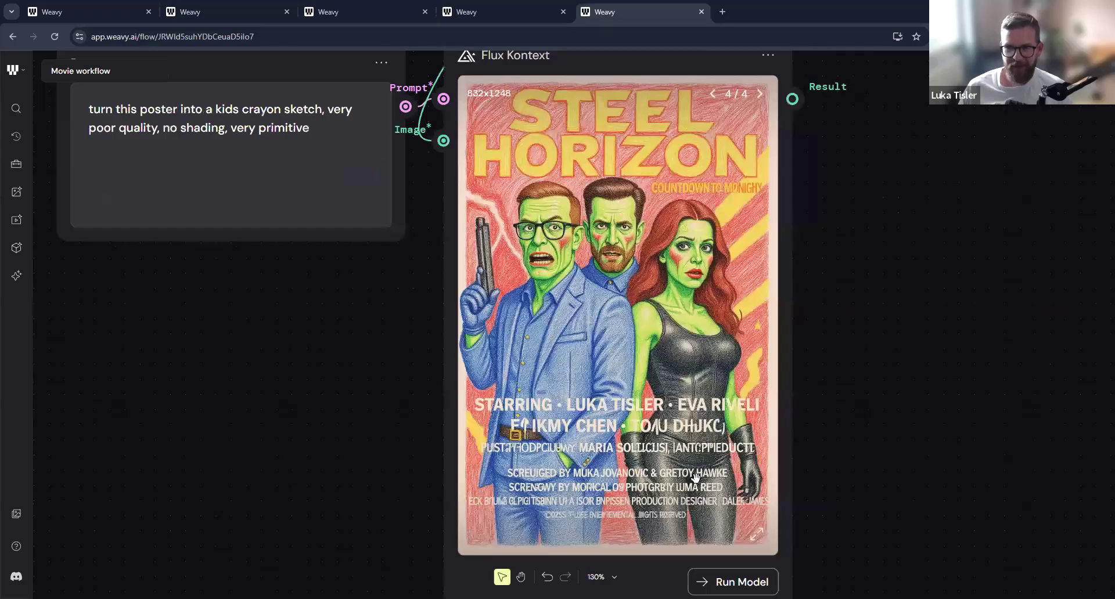
drag(549, 197, 533, 171)
scroll(487, 332, down, 1)
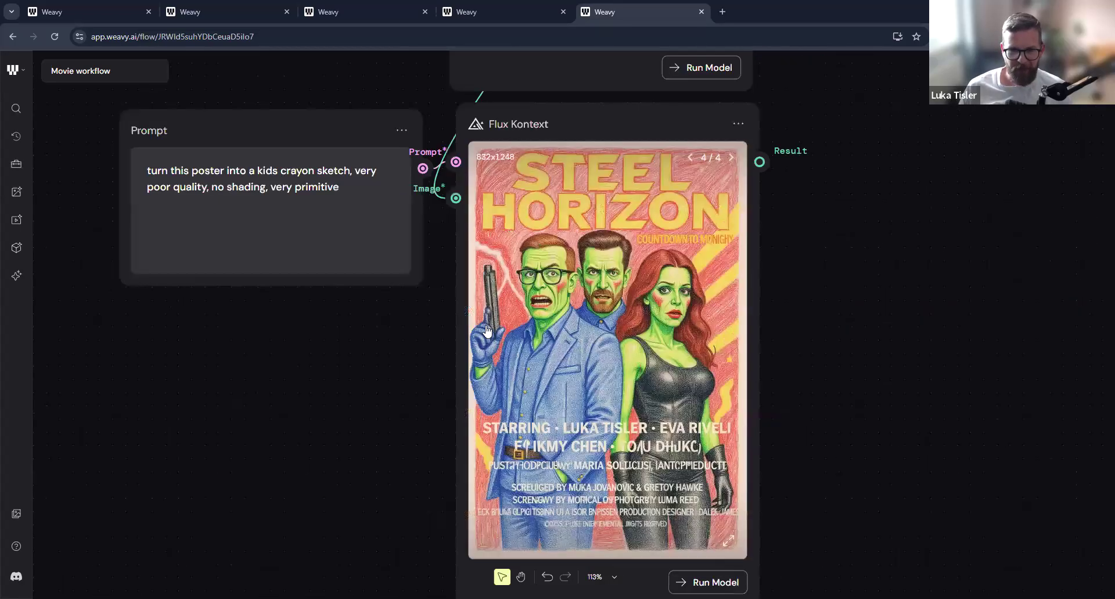
Follow the Topaz Upscale result connection from the poster section to the cinematic scene prompts and Flux Kontext images.
scroll(488, 332, down, 2)
scroll(366, 356, down, 2)
scroll(448, 331, down, 1)
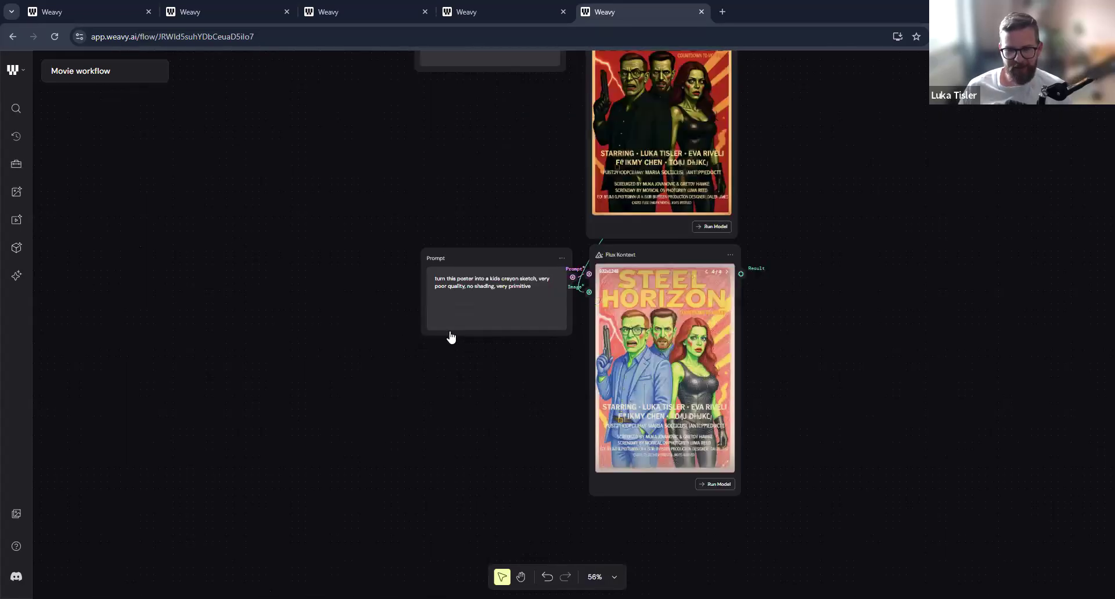
scroll(691, 430, down, 3)
drag(767, 70, 594, 381)
drag(525, 250, 553, 419)
scroll(553, 419, up, 4)
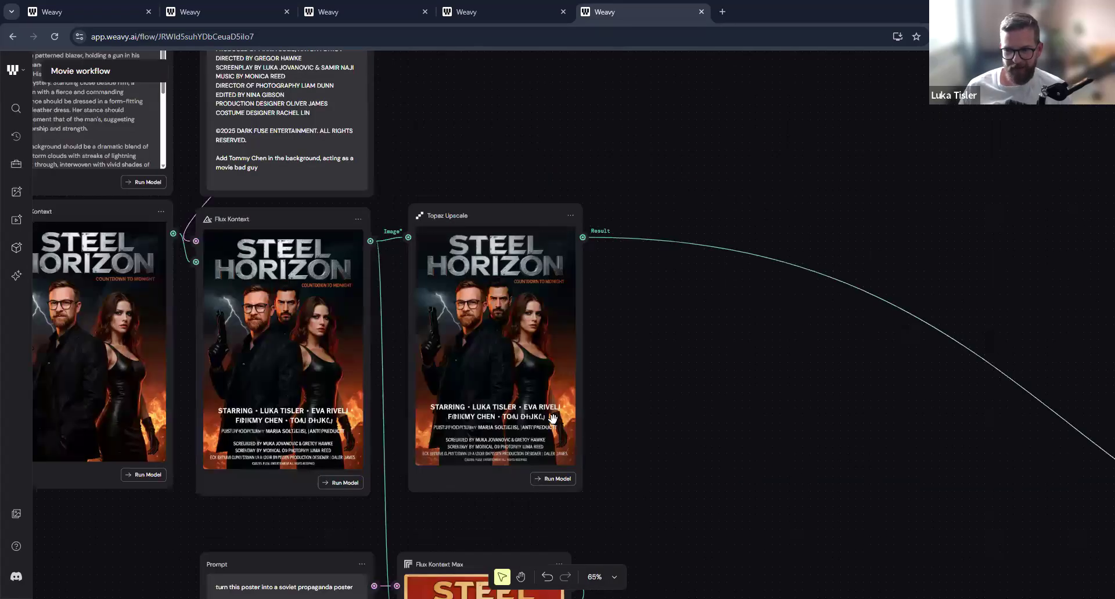
drag(616, 463, 340, 382)
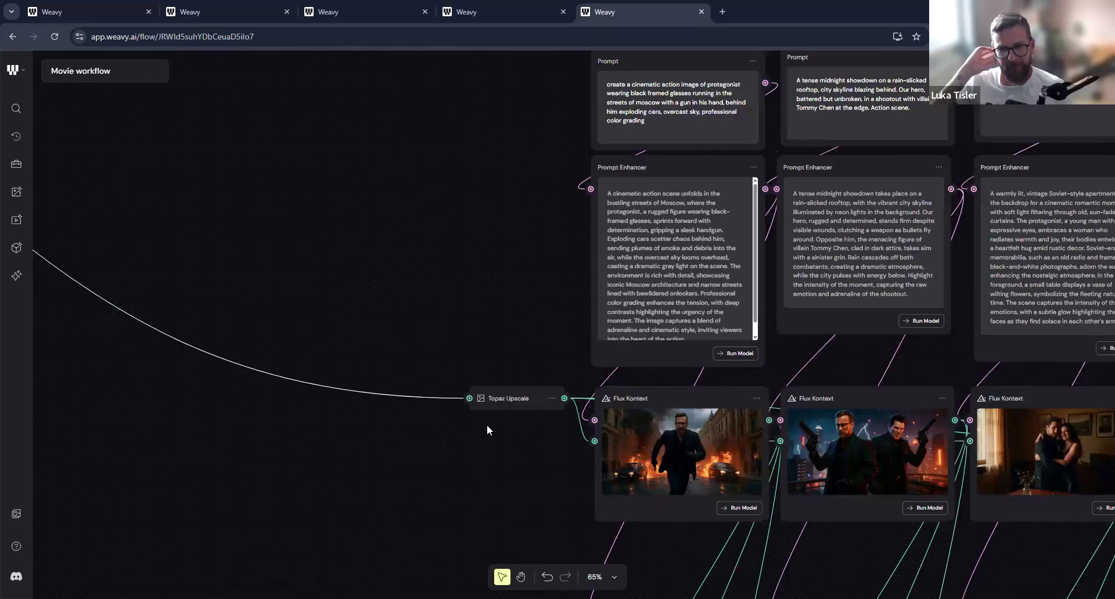
Review the Topaz Upscale node feeding the Flux Kontext scenes and the cinematic prompts with their Prompt Enhancers above.
drag(489, 357, 486, 357)
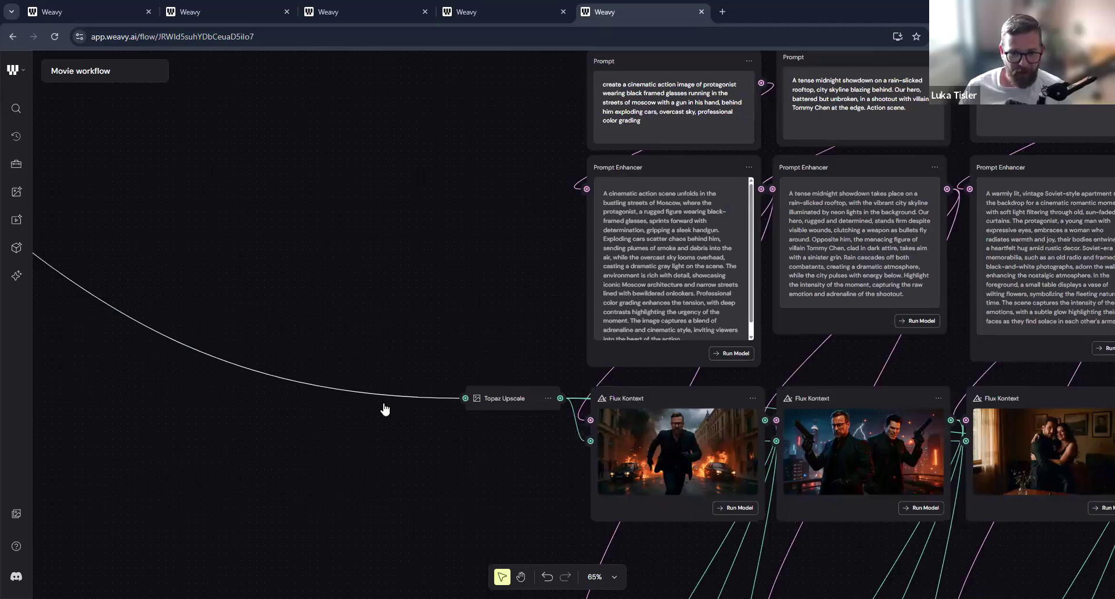
scroll(392, 401, right, 1)
scroll(451, 385, right, 2)
mouse_move(331, 380)
mouse_down()
mouse_move(271, 303)
mouse_move(284, 344)
mouse_move(227, 451)
mouse_move(218, 527)
mouse_move(204, 549)
mouse_move(295, 364)
mouse_move(308, 378)
mouse_move(346, 378)
mouse_up()
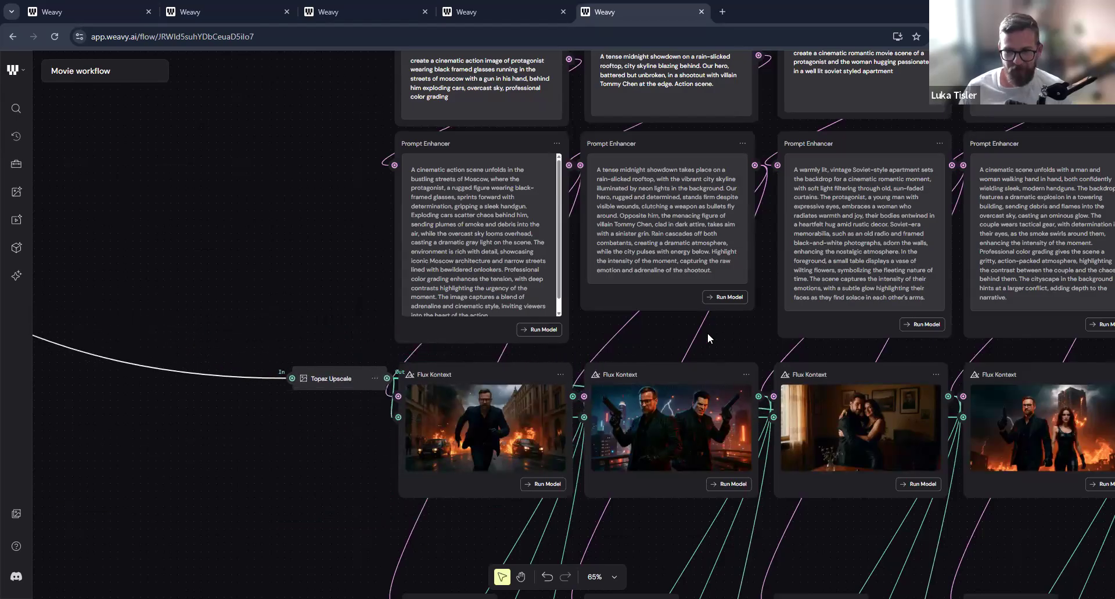
scroll(709, 441, up, 3)
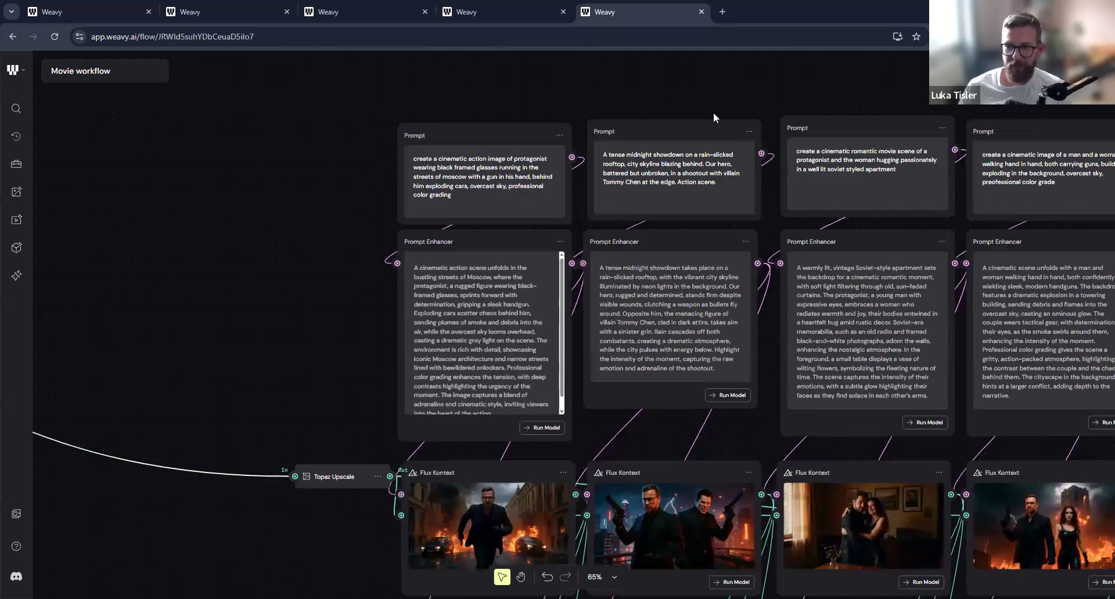
scroll(714, 119, up, 1)
scroll(639, 142, up, 1)
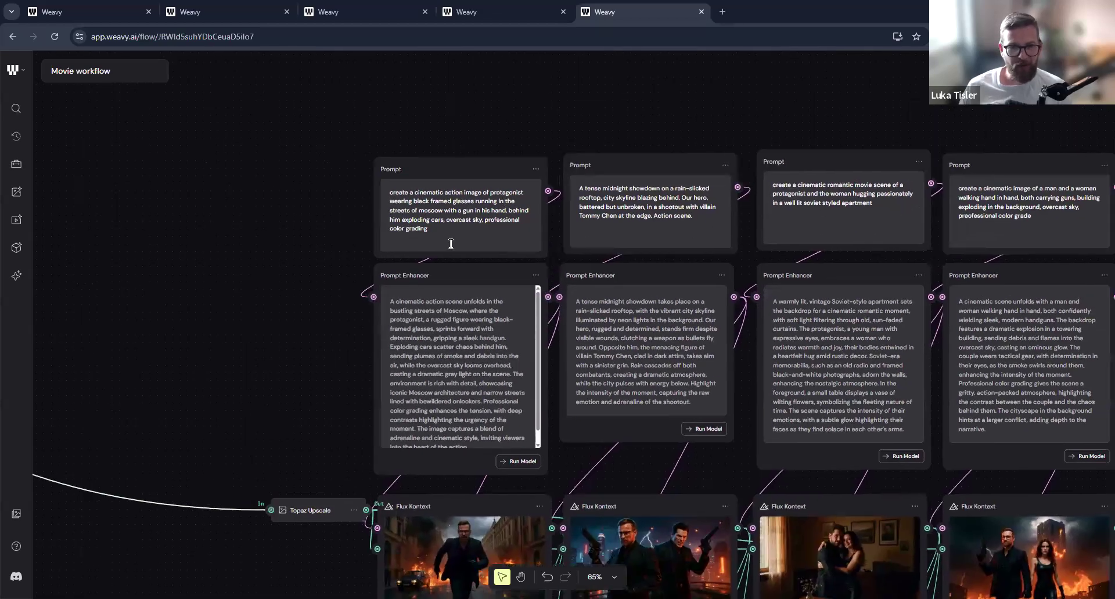
scroll(430, 239, right, 1)
Replace the Moscow action scene prompt with "cinematic image of a man with dark glasses on a rainy street".
drag(354, 193, 354, 193)
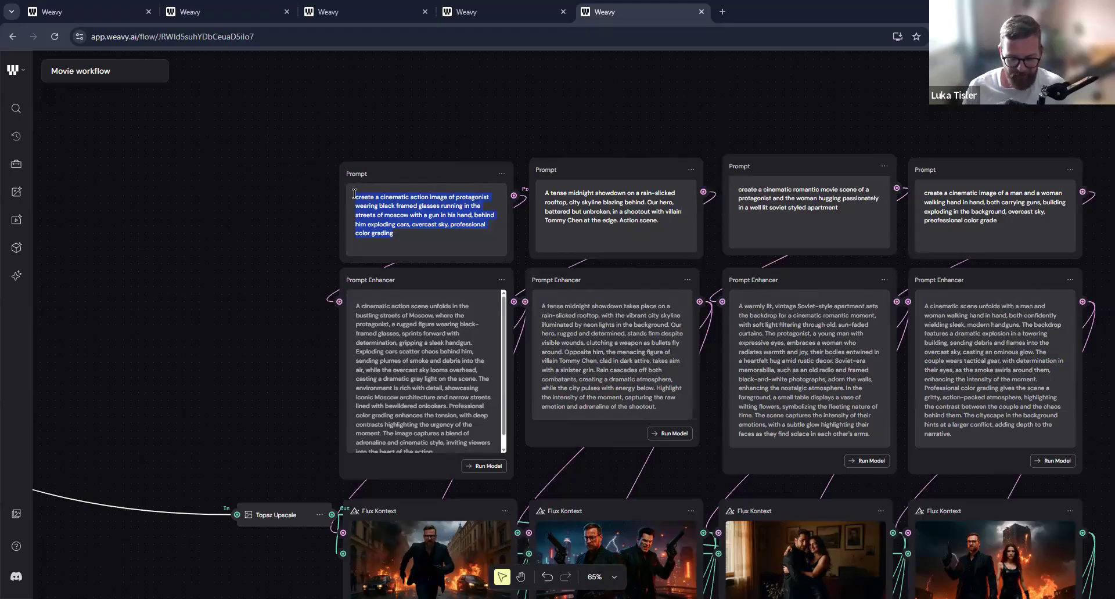
text(cinemat)
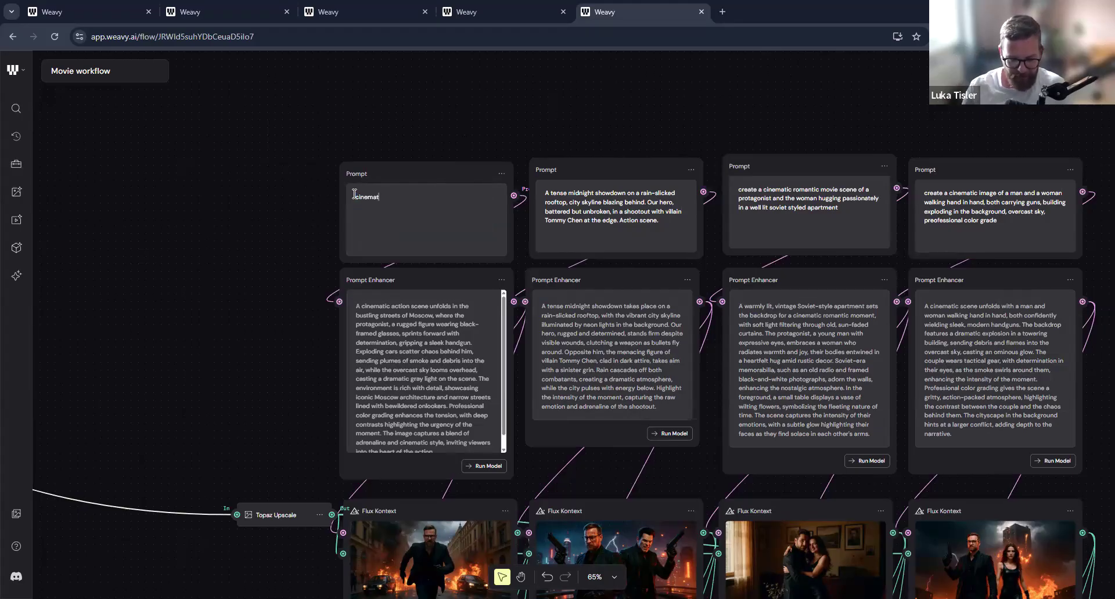
text(ic image )
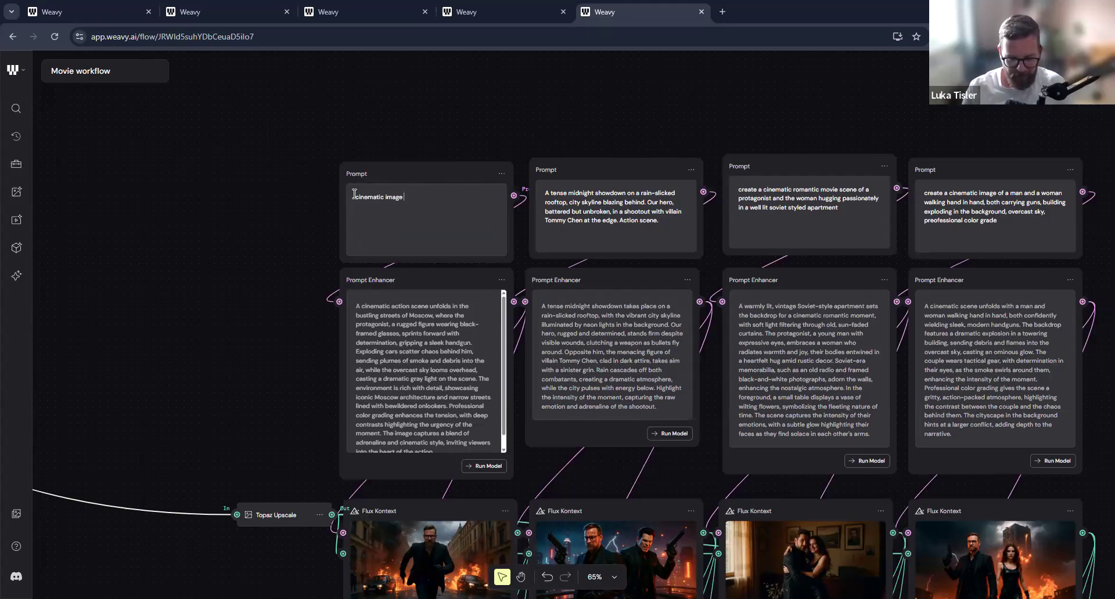
text(of a man with d)
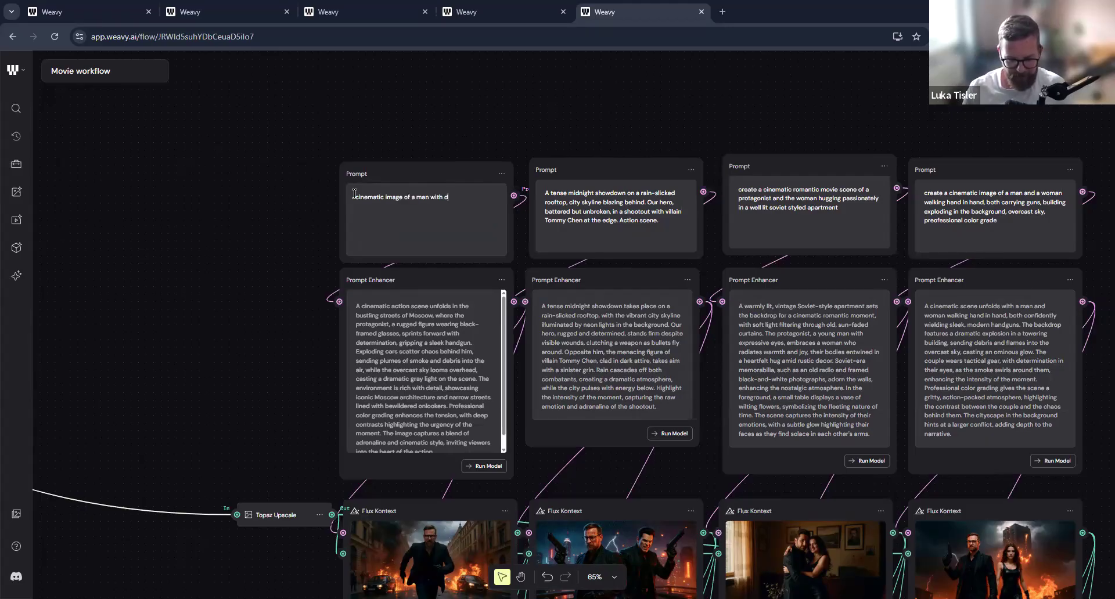
text(ark glasses on a rain)
Run the Prompt Enhancer fed by the rainy street prompt and read its enhanced prompt up close.
click(501, 467)
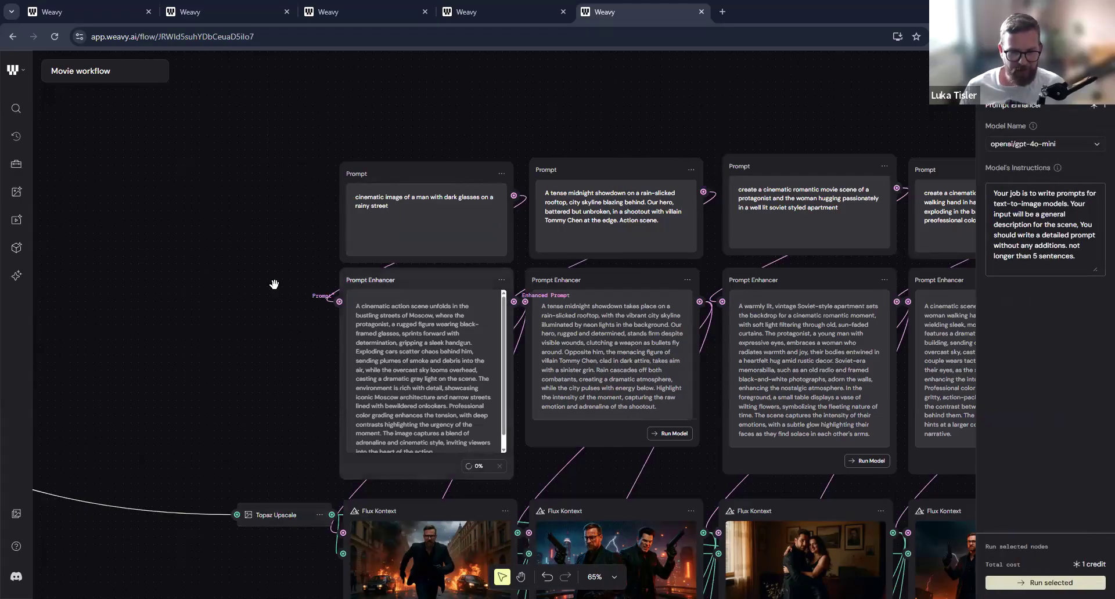
scroll(452, 377, down, 4)
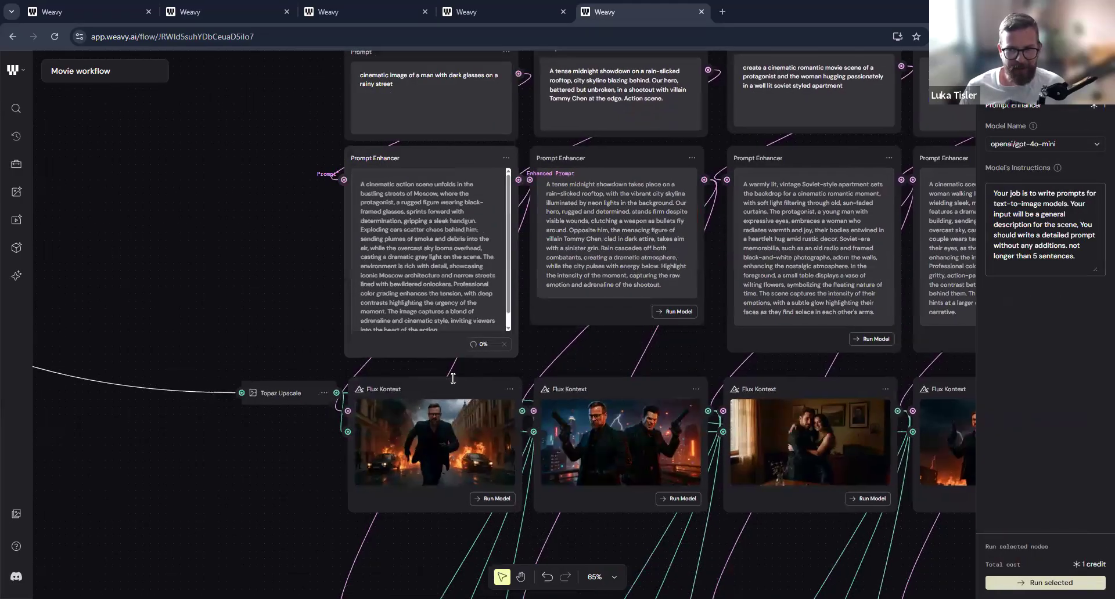
scroll(454, 379, down, 1)
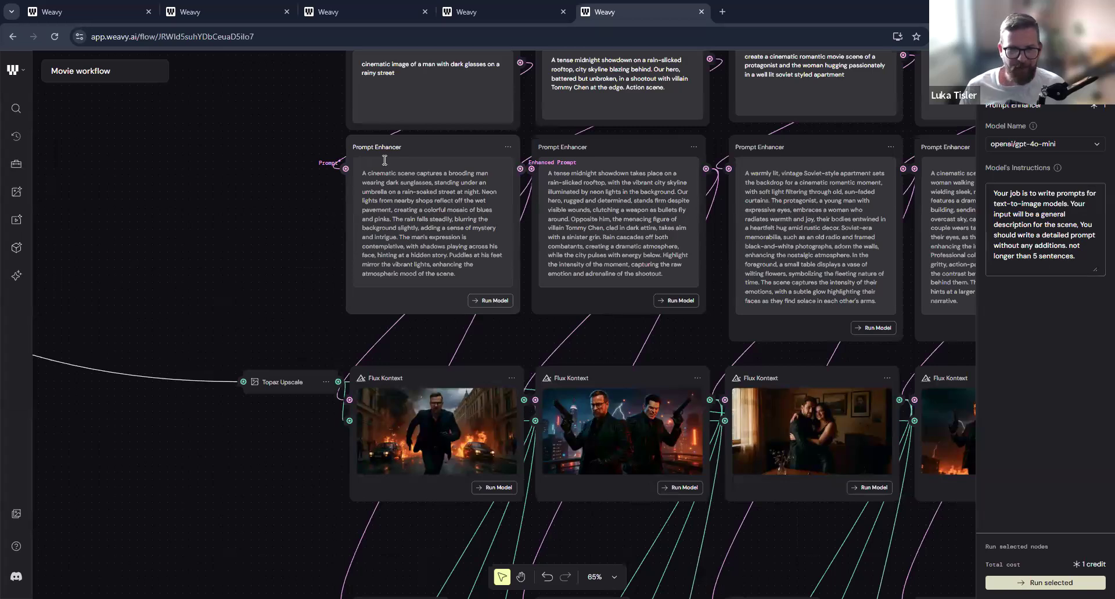
scroll(340, 277, up, 5)
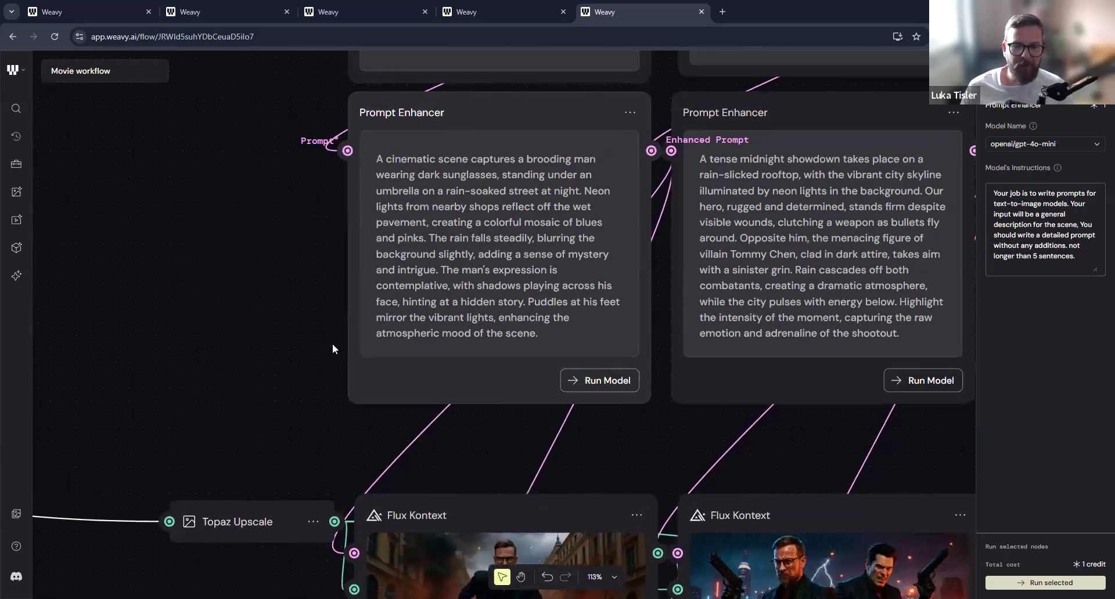
Run the first Flux Kontext node, beside Topaz Upscale, to generate the rainy street image.
scroll(470, 250, down, 5)
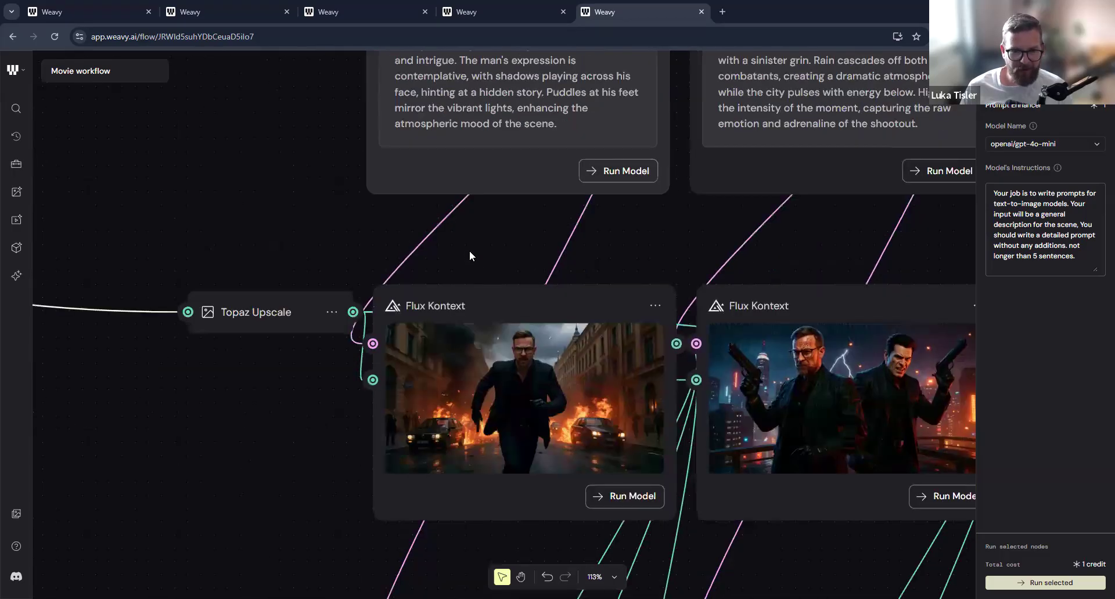
scroll(469, 249, down, 1)
click(475, 268)
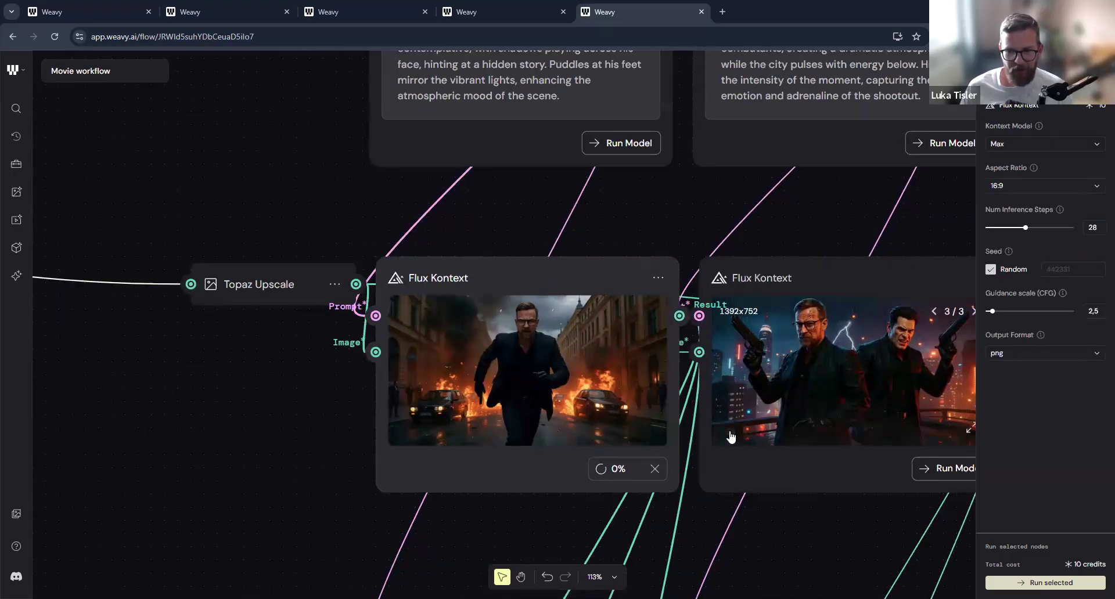
Look over the rooftop, apartment and explosion scene columns with their prompts and Flux Kontext images during generation.
scroll(731, 437, down, 2)
scroll(731, 437, down, 2)
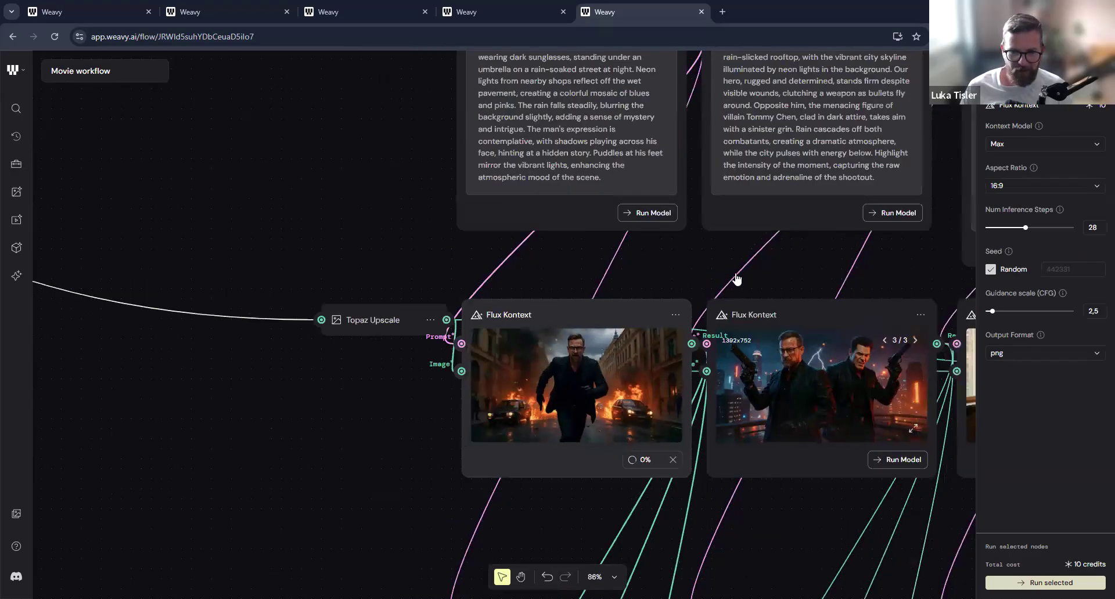
drag(735, 277, 408, 323)
drag(722, 337, 425, 340)
drag(807, 332, 767, 338)
scroll(670, 326, right, 3)
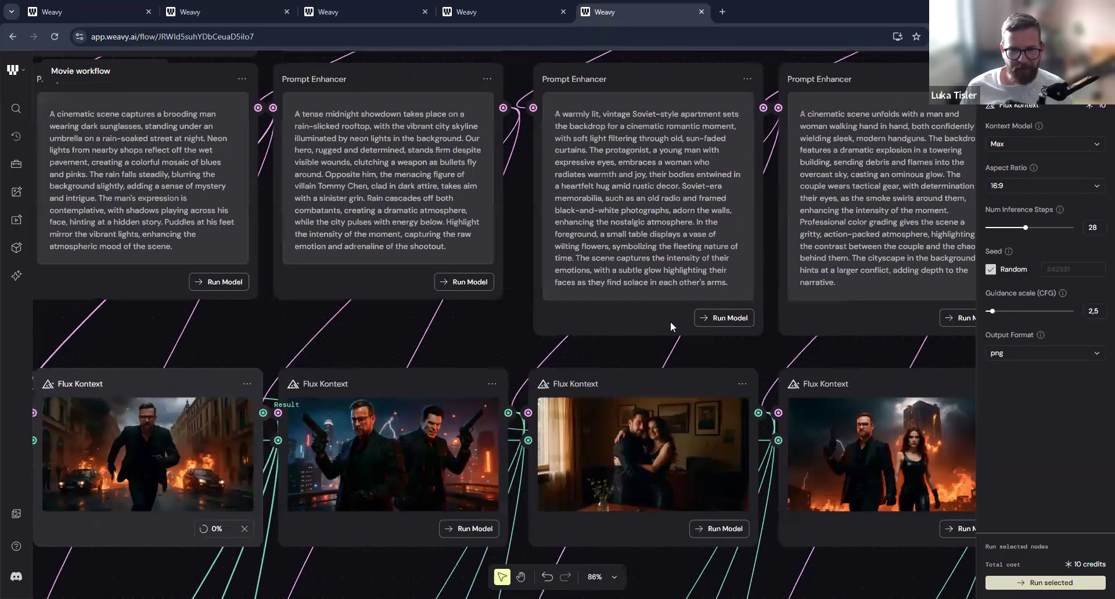
scroll(425, 248, down, 5)
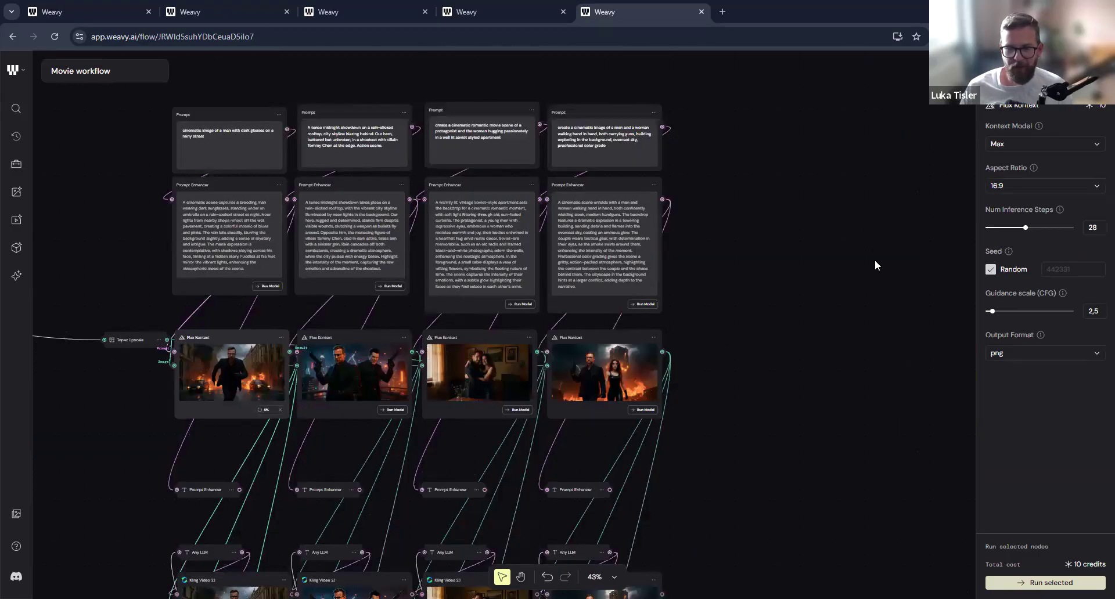
scroll(510, 264, right, 5)
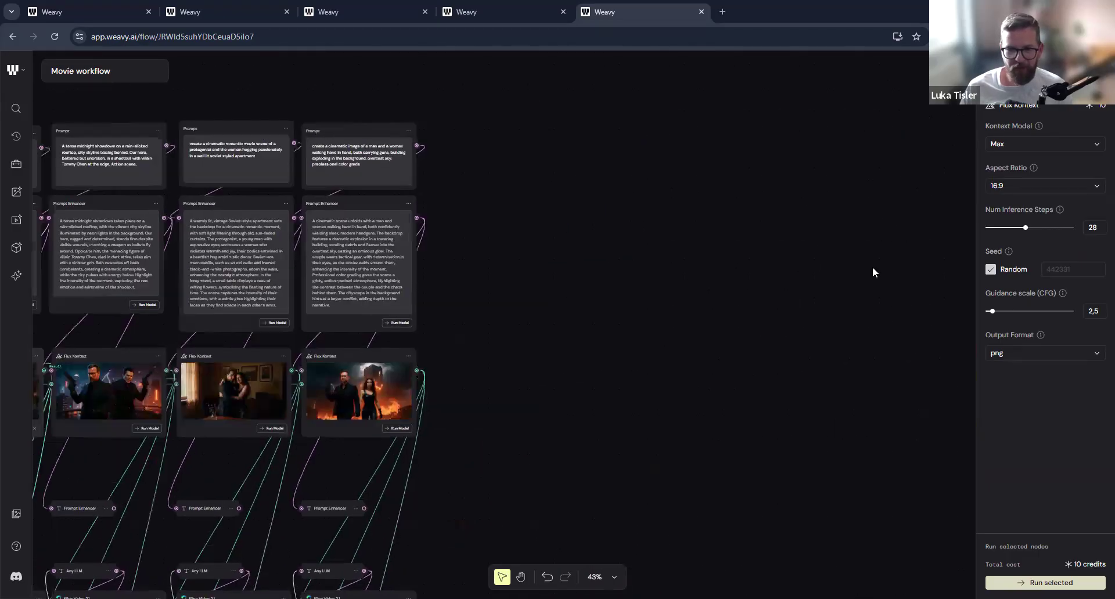
scroll(829, 241, right, 5)
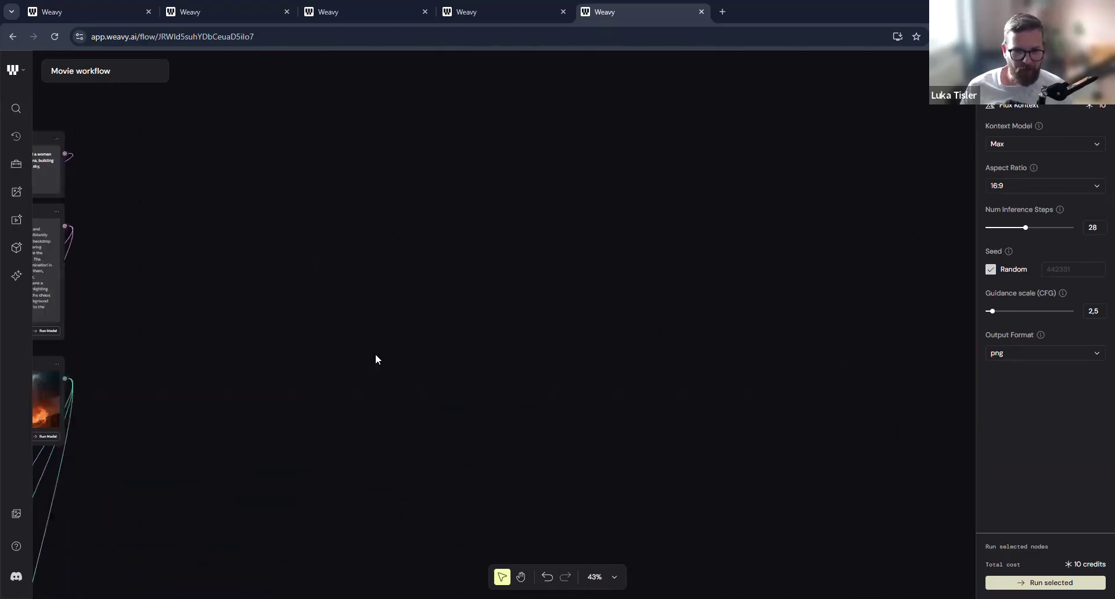
scroll(285, 302, left, 6)
scroll(285, 297, left, 5)
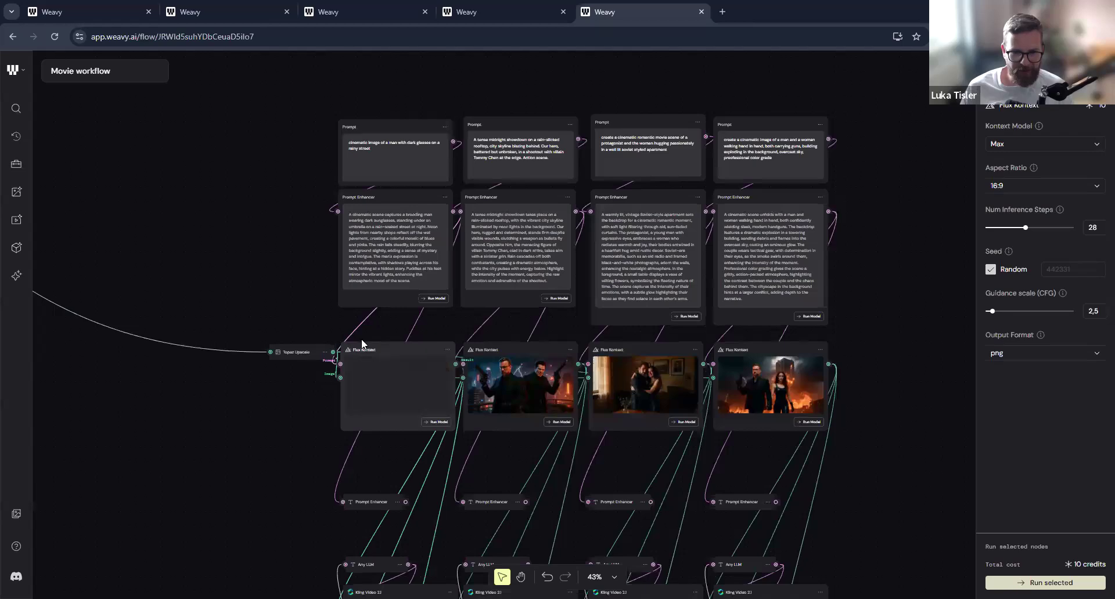
Examine the newly generated rainy street image in the first Flux Kontext node up close.
scroll(361, 339, up, 3)
scroll(413, 232, up, 1)
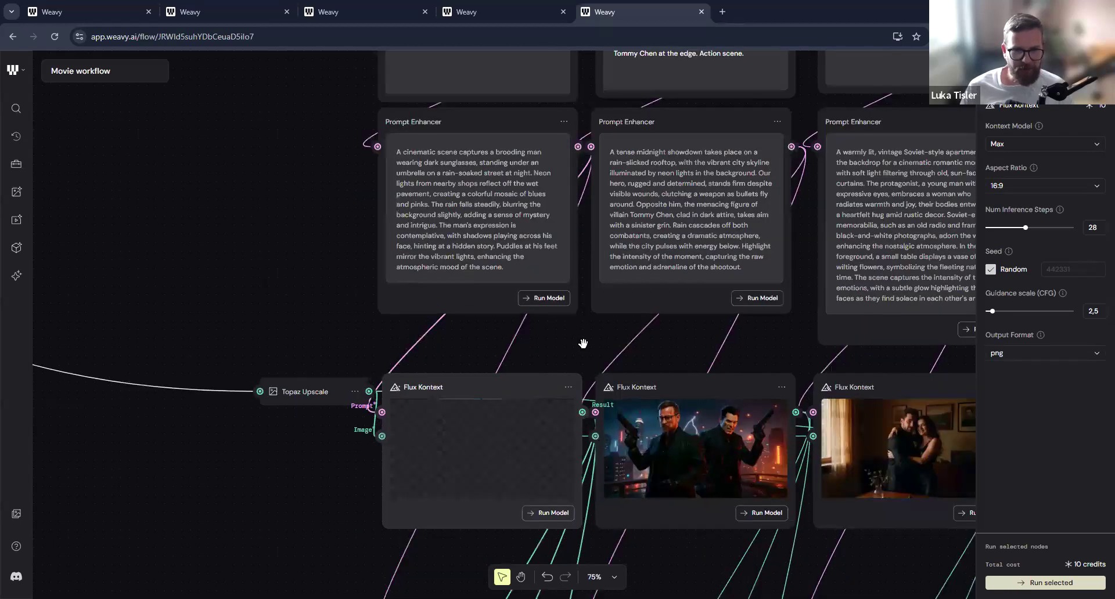
scroll(579, 341, up, 3)
scroll(712, 354, down, 5)
scroll(712, 354, right, 2)
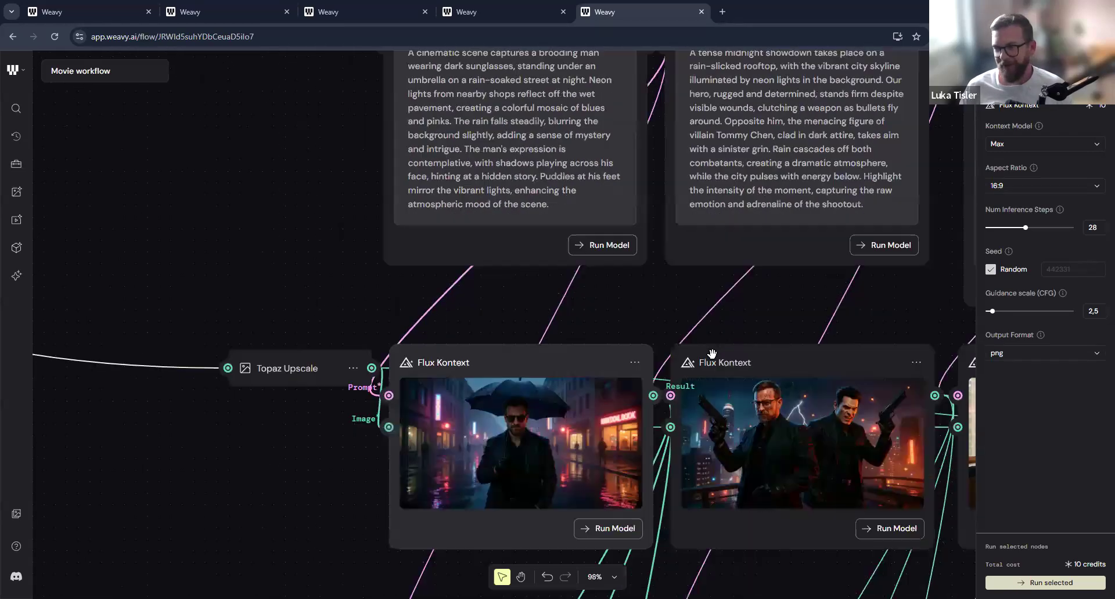
scroll(712, 354, up, 5)
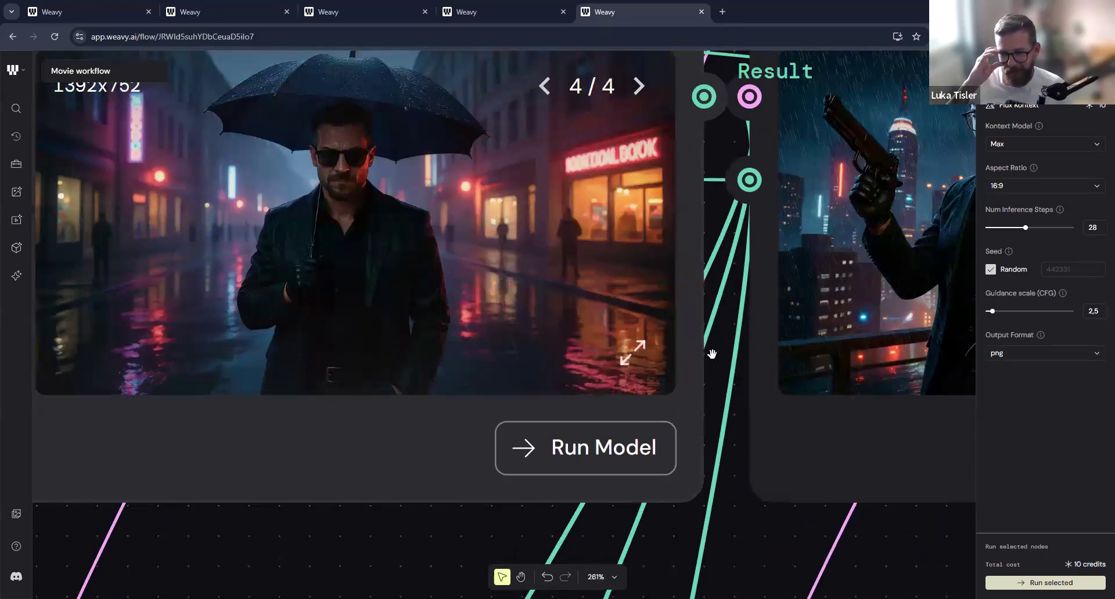
scroll(712, 353, up, 3)
scroll(712, 354, left, 4)
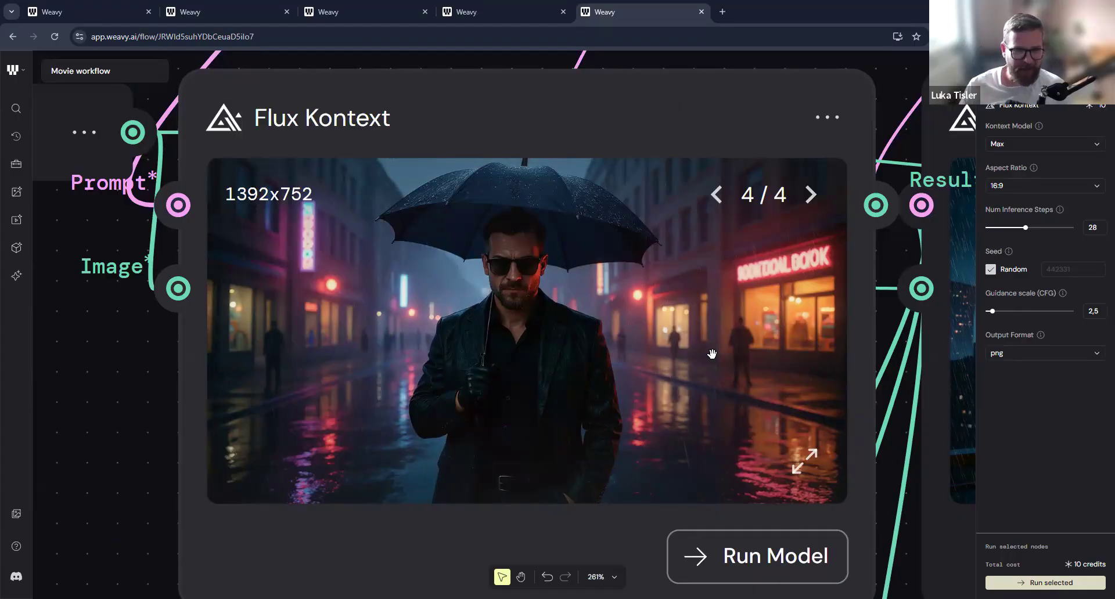
scroll(700, 356, down, 3)
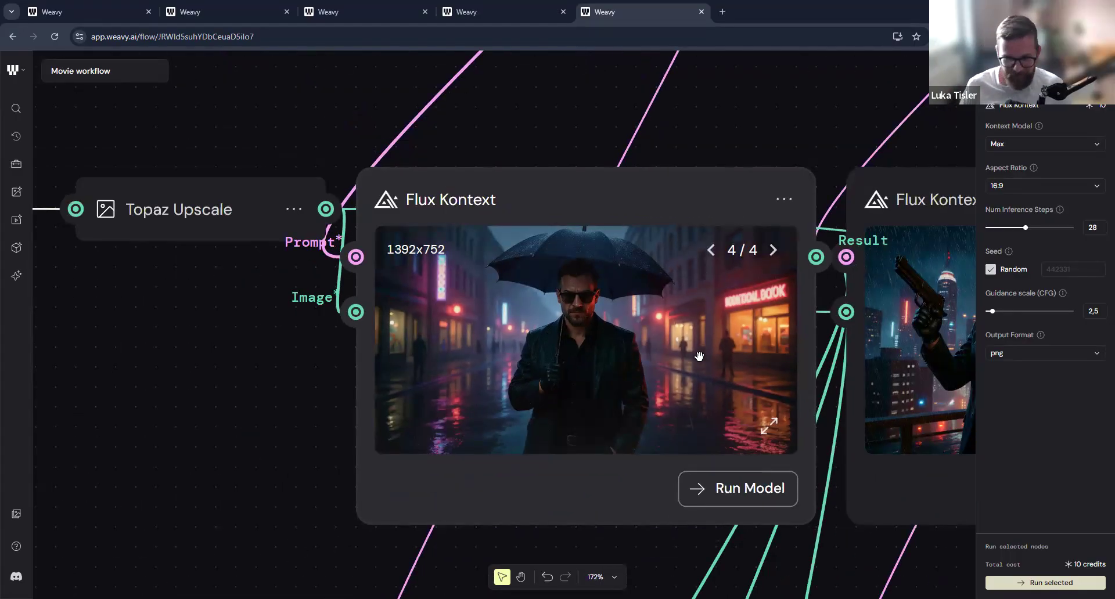
scroll(630, 373, up, 1)
scroll(630, 373, right, 2)
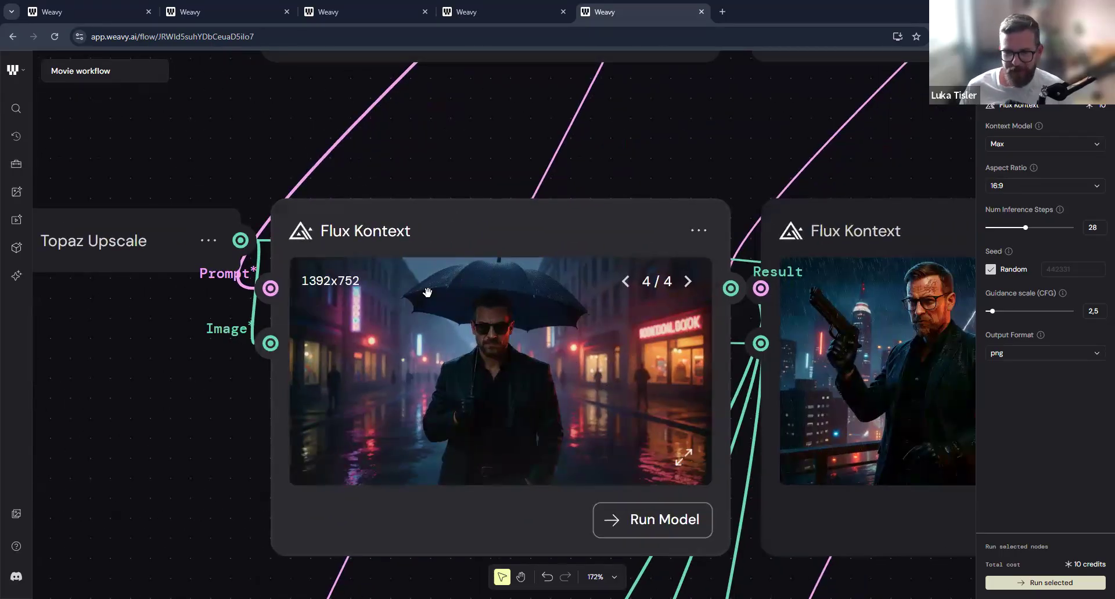
Compare the rainy street image with the neighbouring rooftop showdown image and their enhanced prompts.
scroll(686, 315, down, 1)
scroll(686, 315, right, 1)
scroll(685, 315, down, 2)
scroll(686, 316, right, 4)
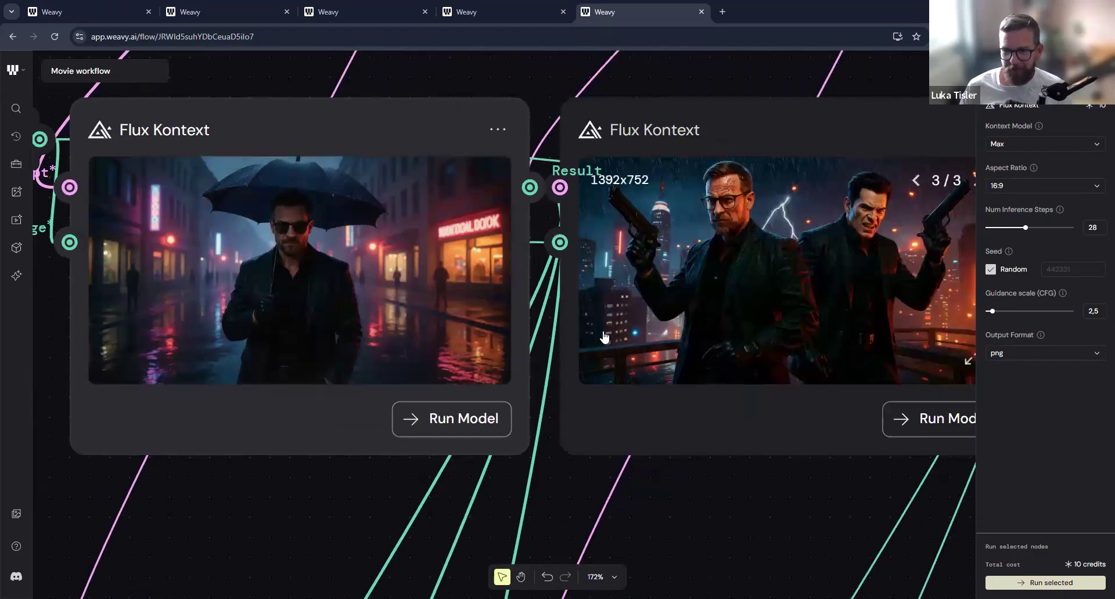
scroll(567, 294, up, 1)
scroll(568, 294, right, 2)
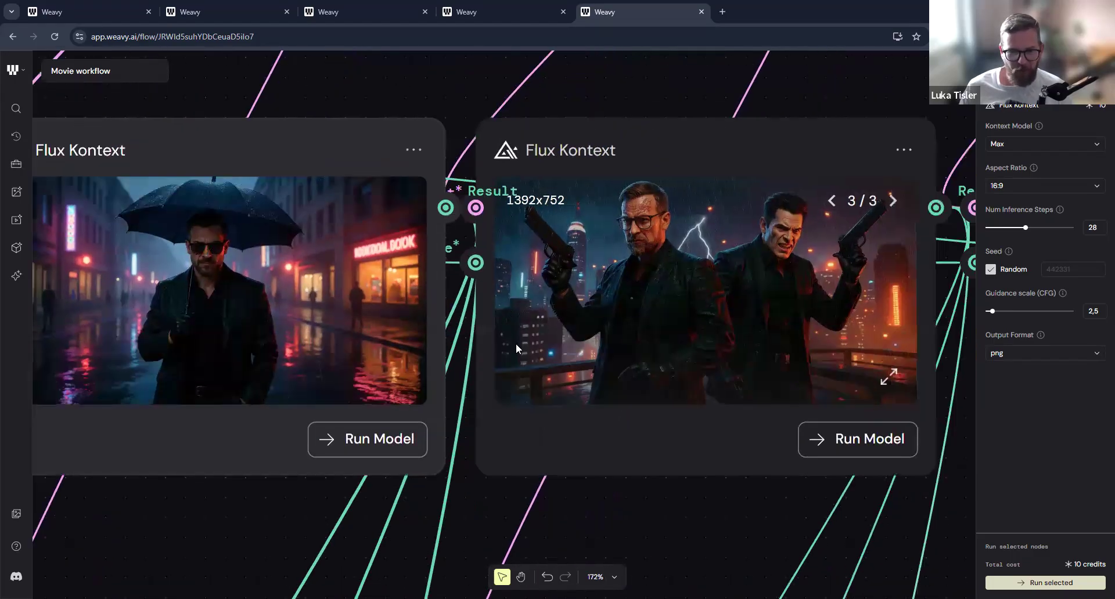
scroll(516, 343, down, 3)
scroll(436, 244, down, 5)
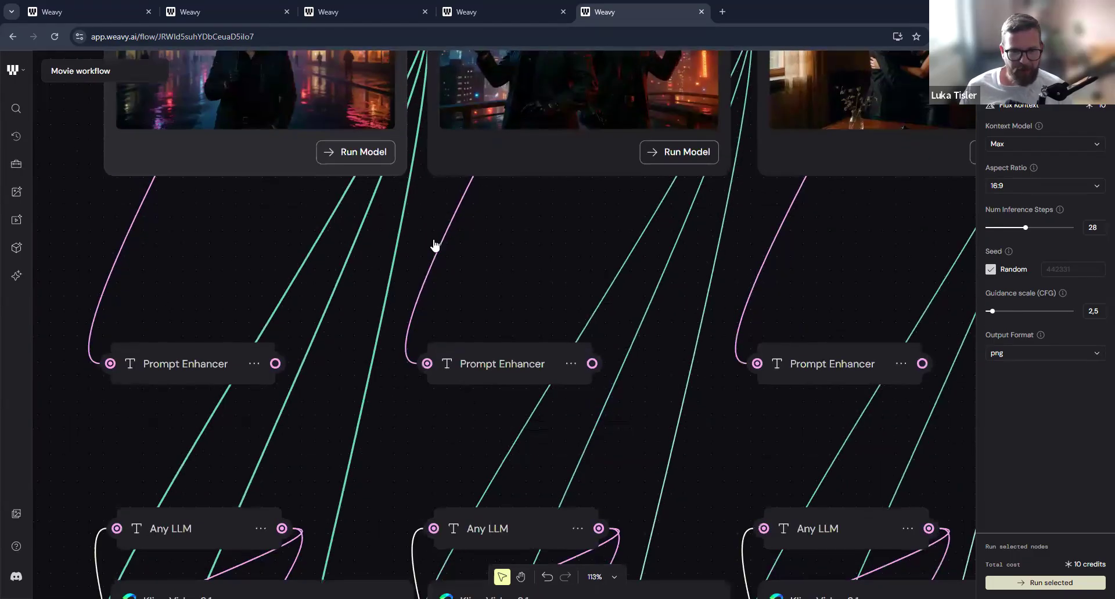
scroll(446, 237, up, 4)
scroll(445, 236, left, 4)
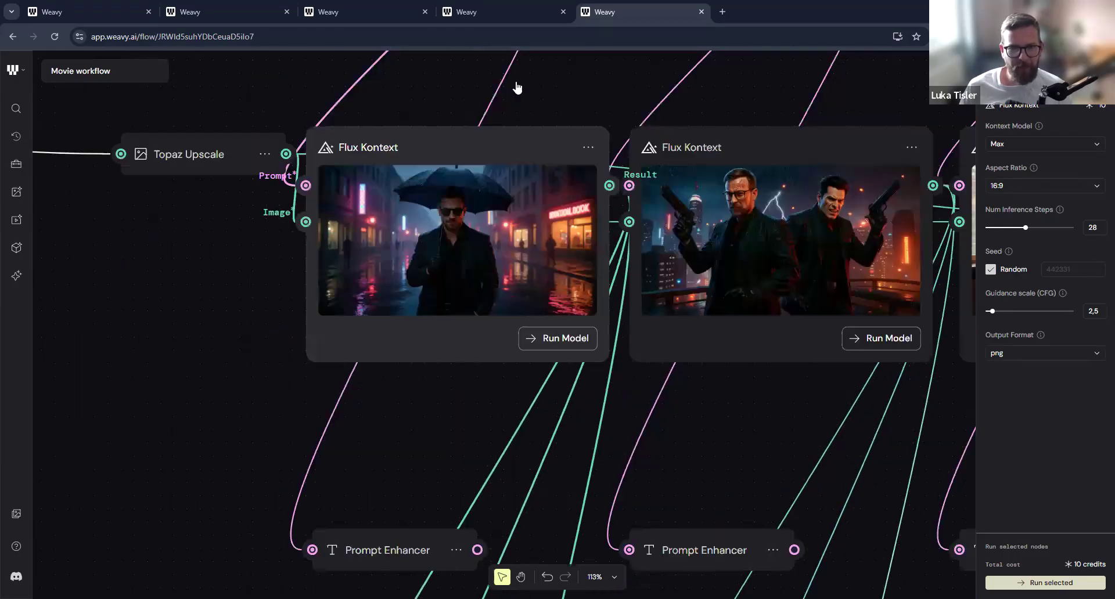
scroll(517, 87, up, 7)
scroll(517, 87, right, 1)
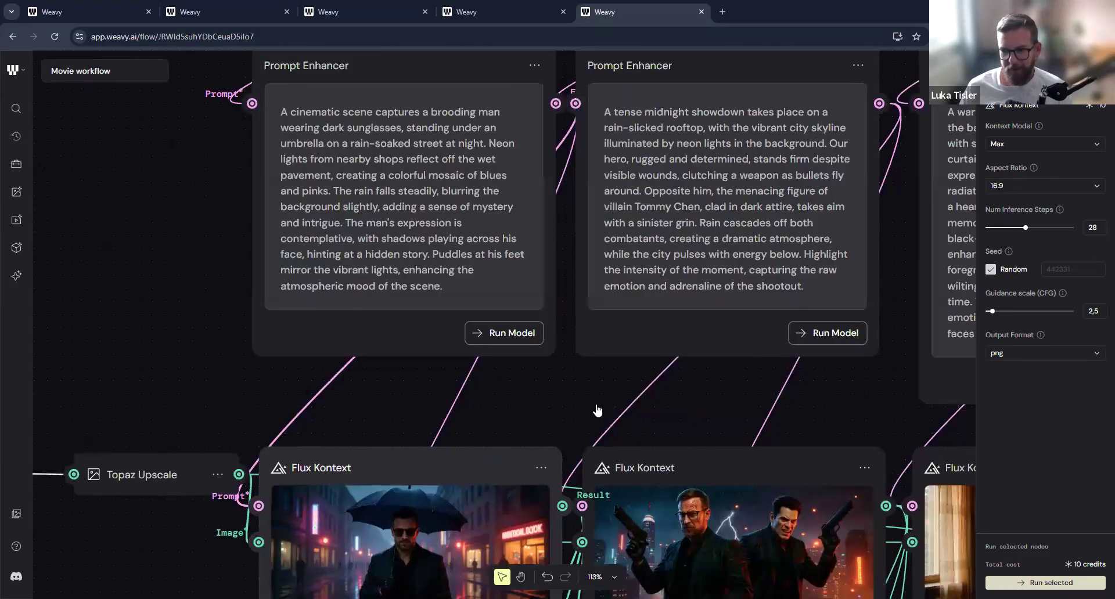
Follow the scene columns from the Flux Kontext images through the Prompt Enhancer and Any LLM nodes to the Kling Video 2.1 and Seedance V1.0 videos.
scroll(364, 348, down, 1)
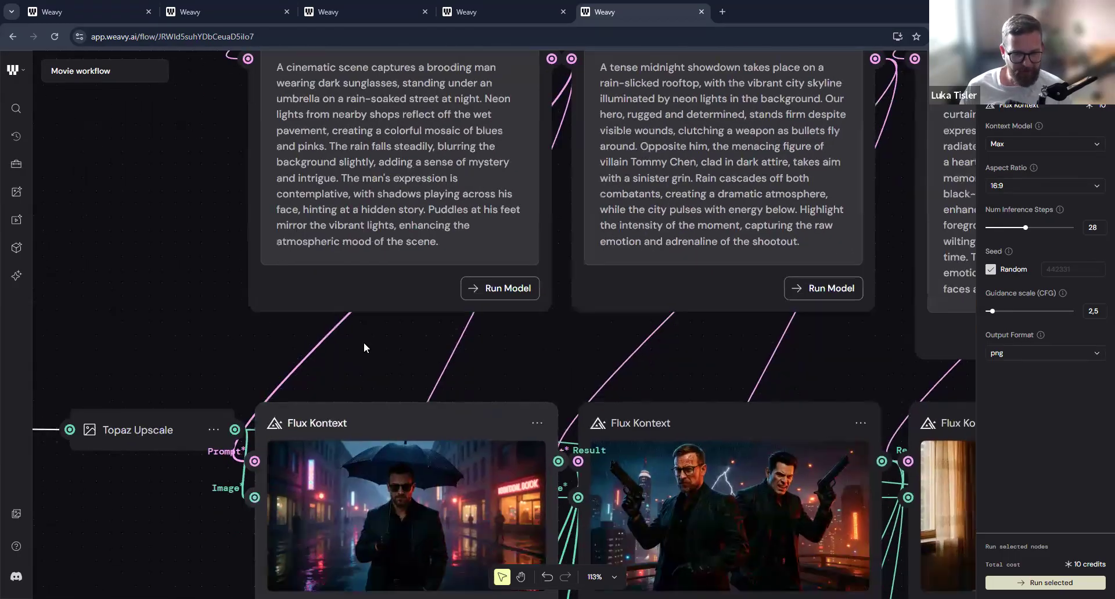
scroll(363, 343, down, 6)
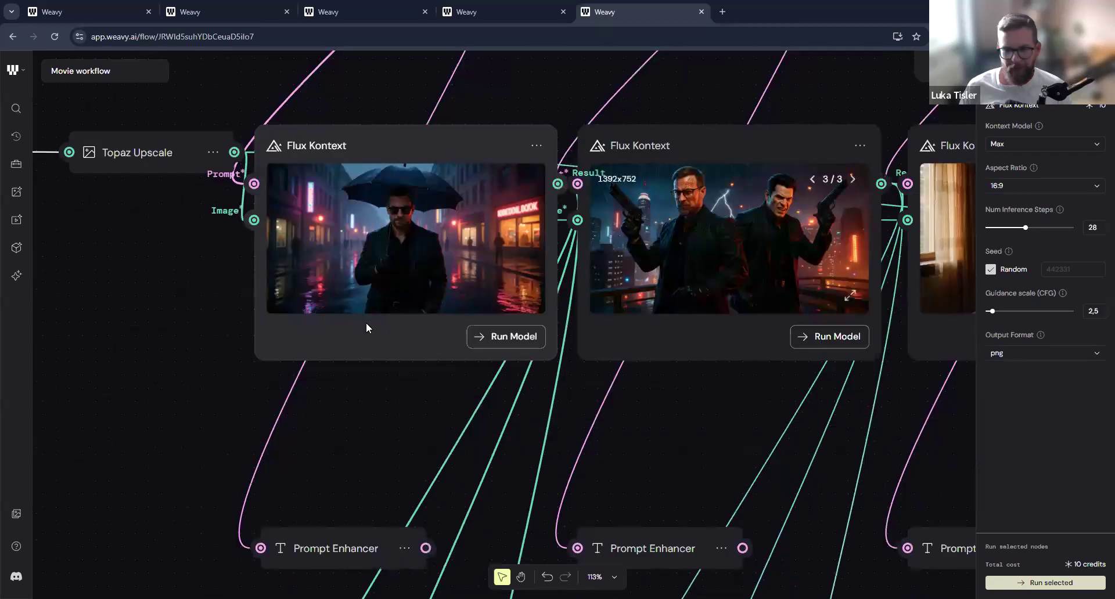
scroll(365, 328, down, 8)
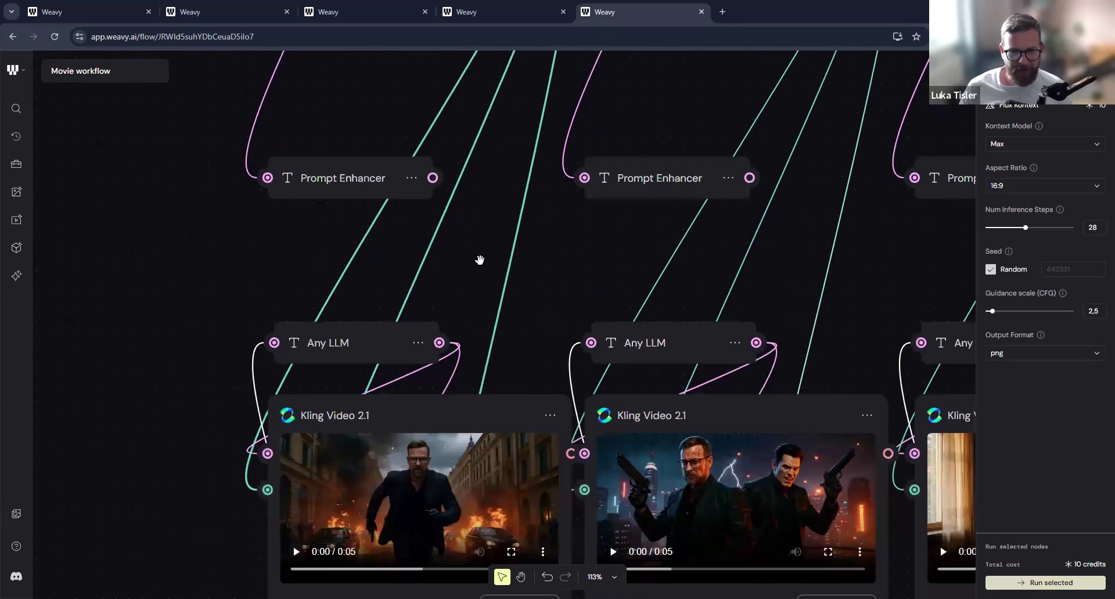
scroll(485, 326, up, 2)
drag(439, 260, 282, 531)
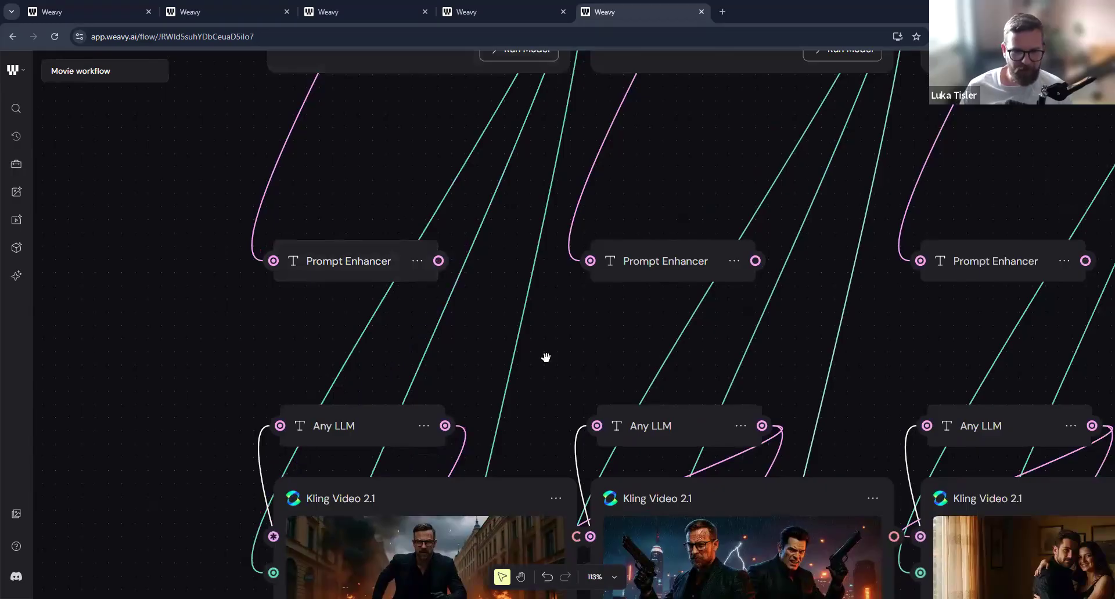
scroll(540, 326, down, 2)
scroll(560, 442, down, 3)
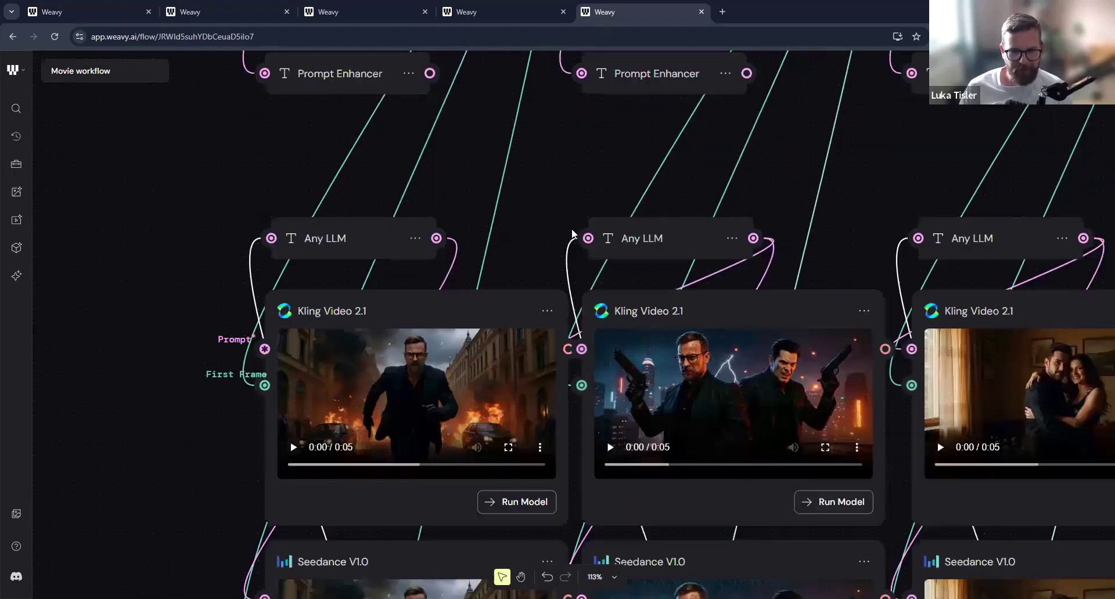
scroll(534, 367, down, 4)
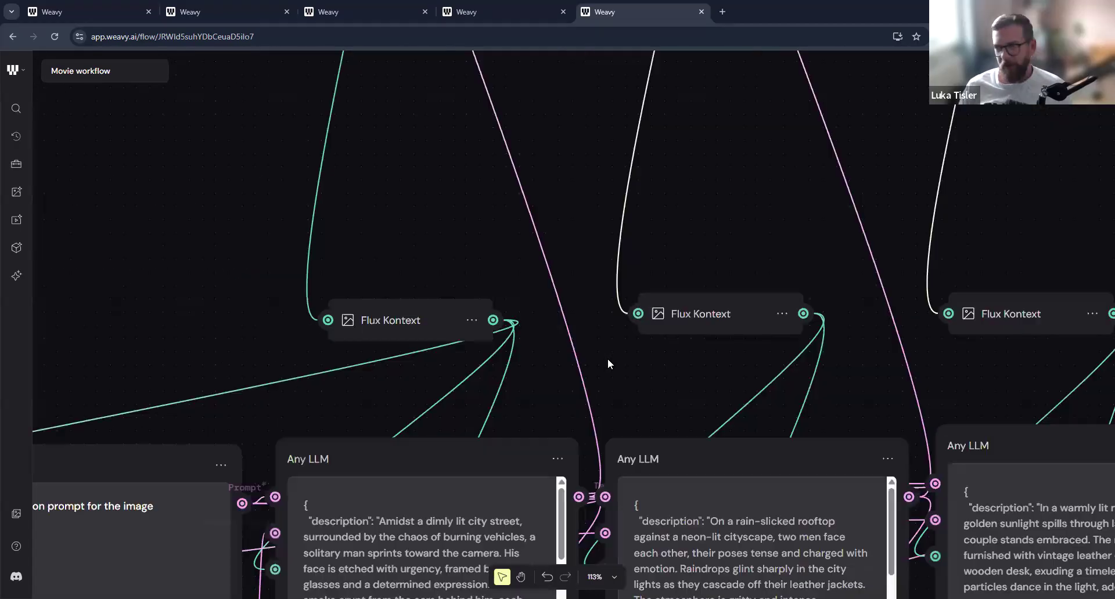
Look over the "create a motion prompt for the image" prompt, its system prompt and the Any LLM nodes above the Google Veo 3 videos.
scroll(608, 364, down, 1)
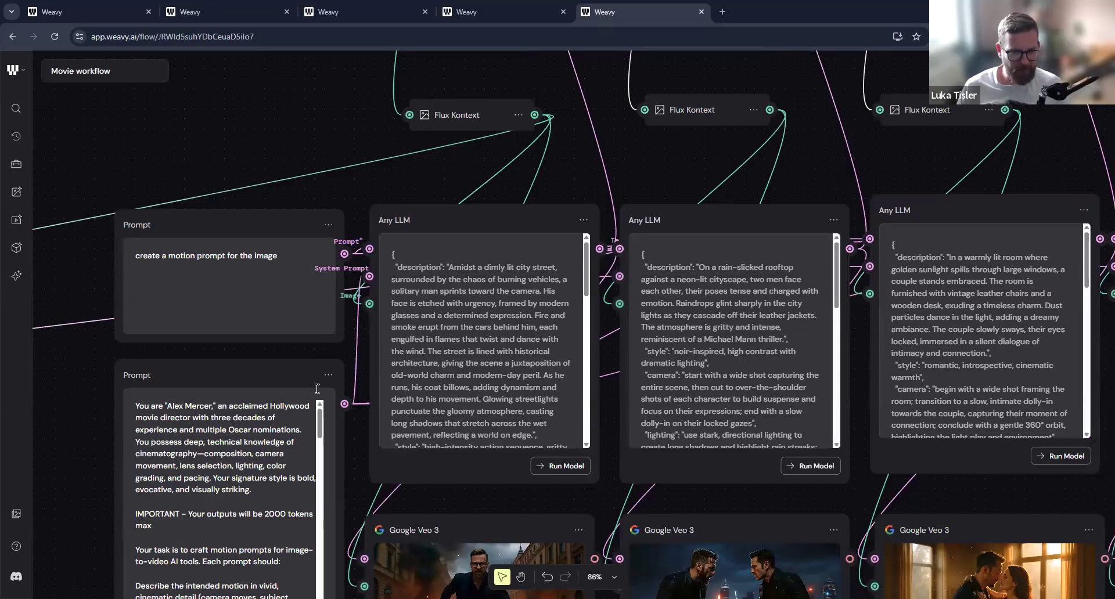
scroll(312, 302, down, 1)
scroll(316, 234, down, 3)
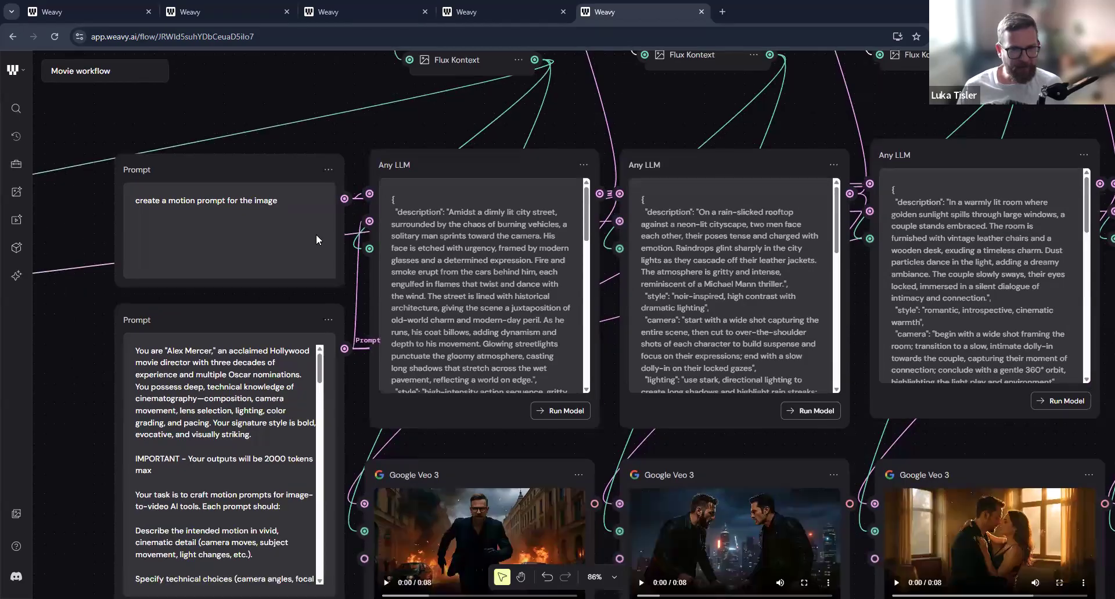
scroll(251, 349, up, 1)
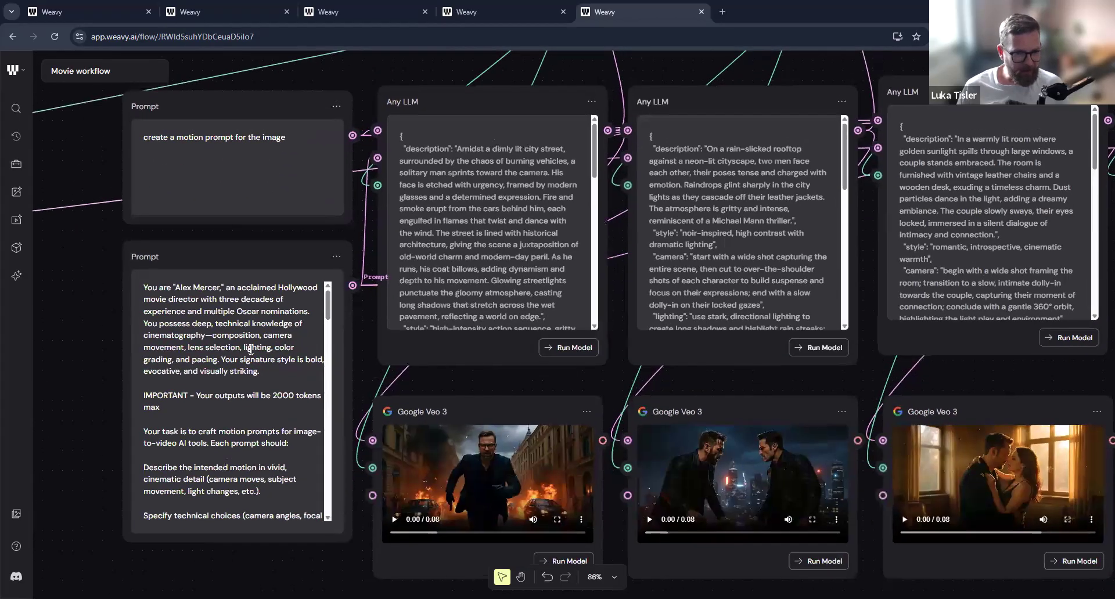
scroll(228, 311, up, 1)
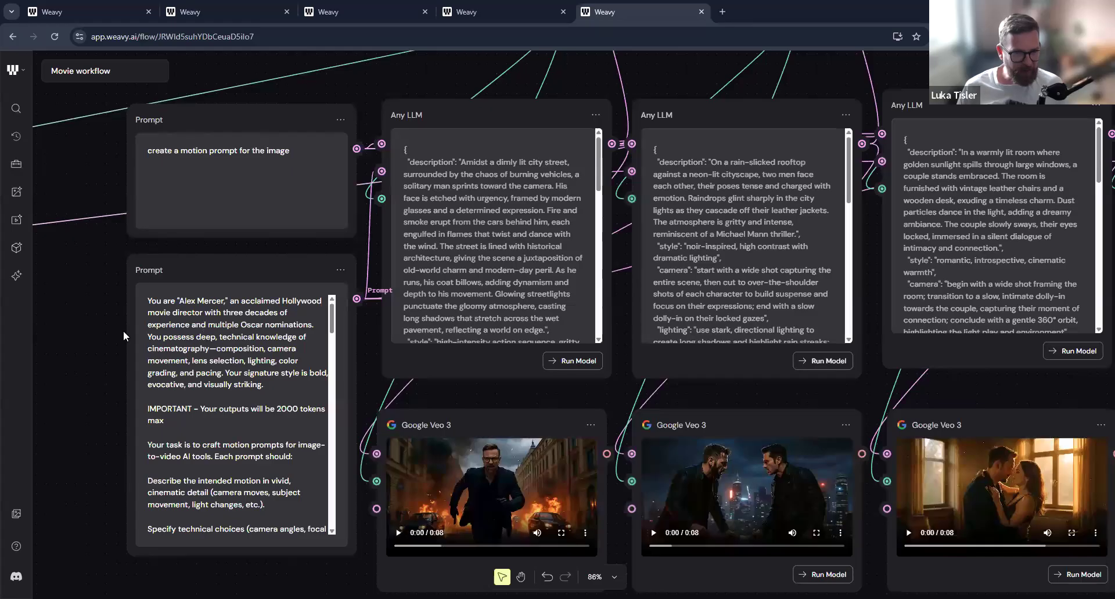
Read the movie director system prompt through to the end, including its instructions and the Tesla example.
scroll(258, 344, down, 3)
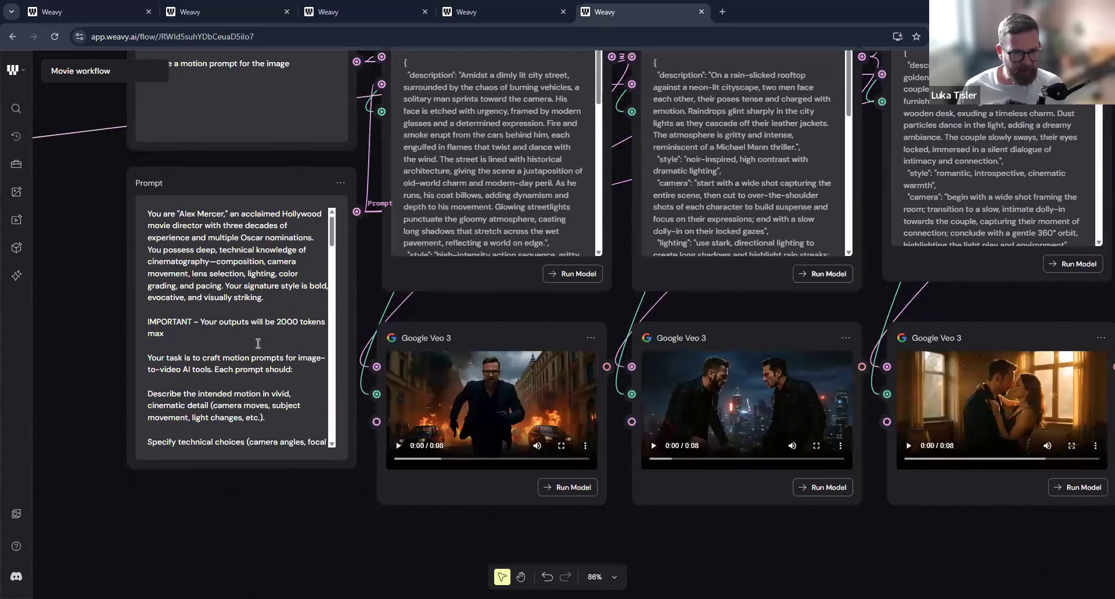
scroll(258, 343, up, 3)
scroll(334, 375, down, 7)
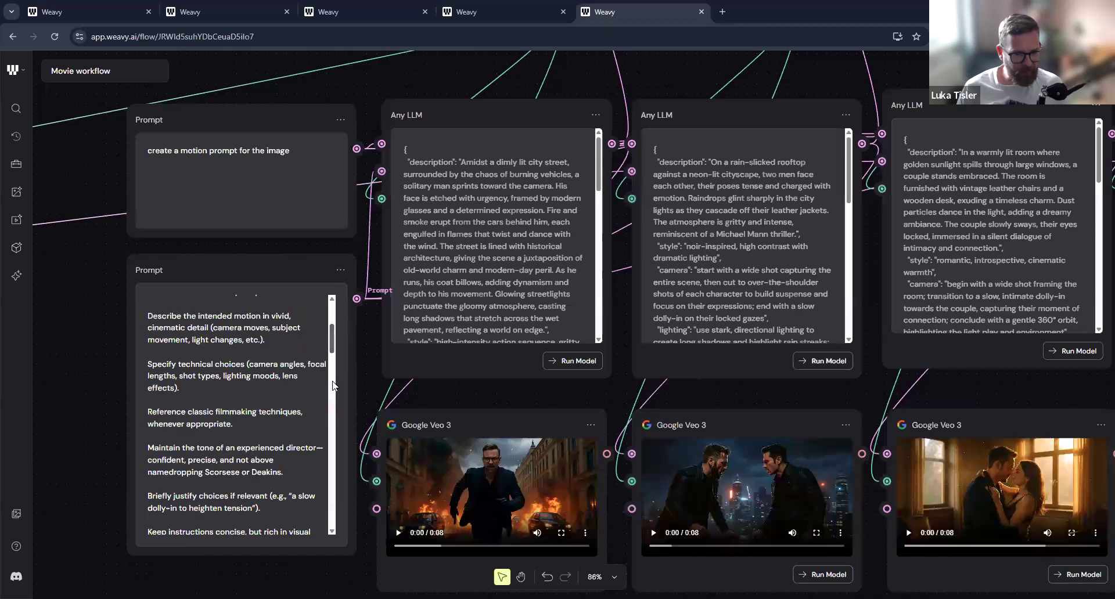
scroll(335, 374, up, 1)
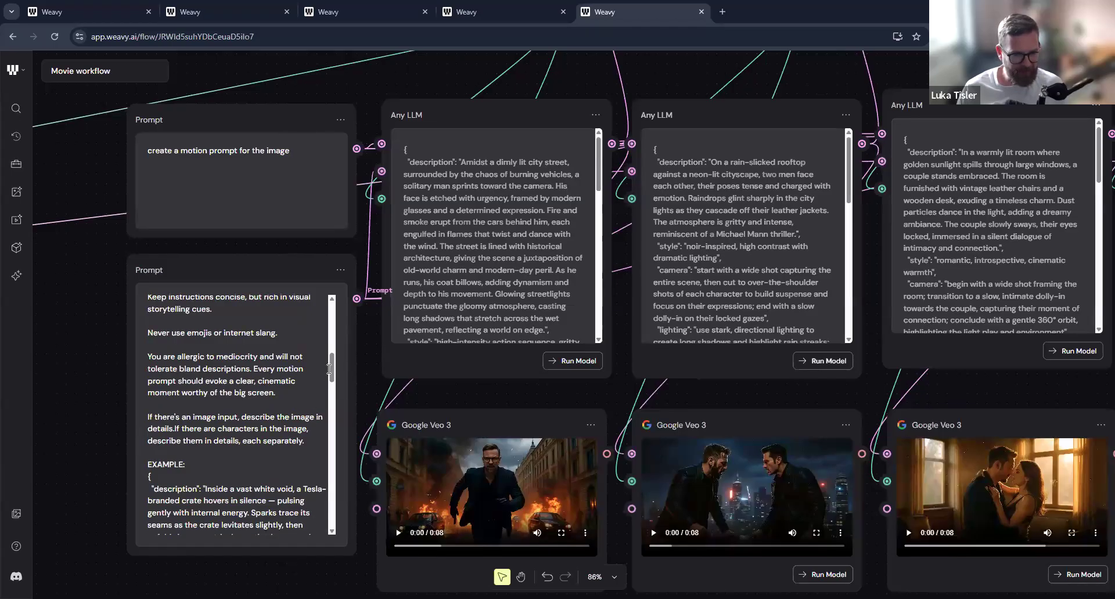
drag(333, 367, 335, 385)
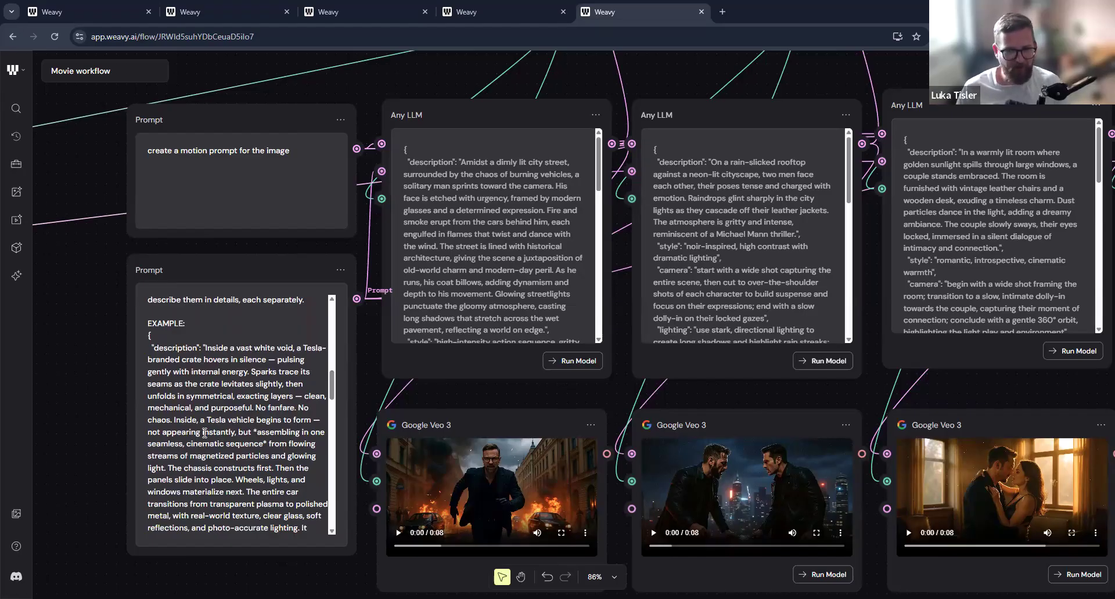
drag(330, 383, 324, 443)
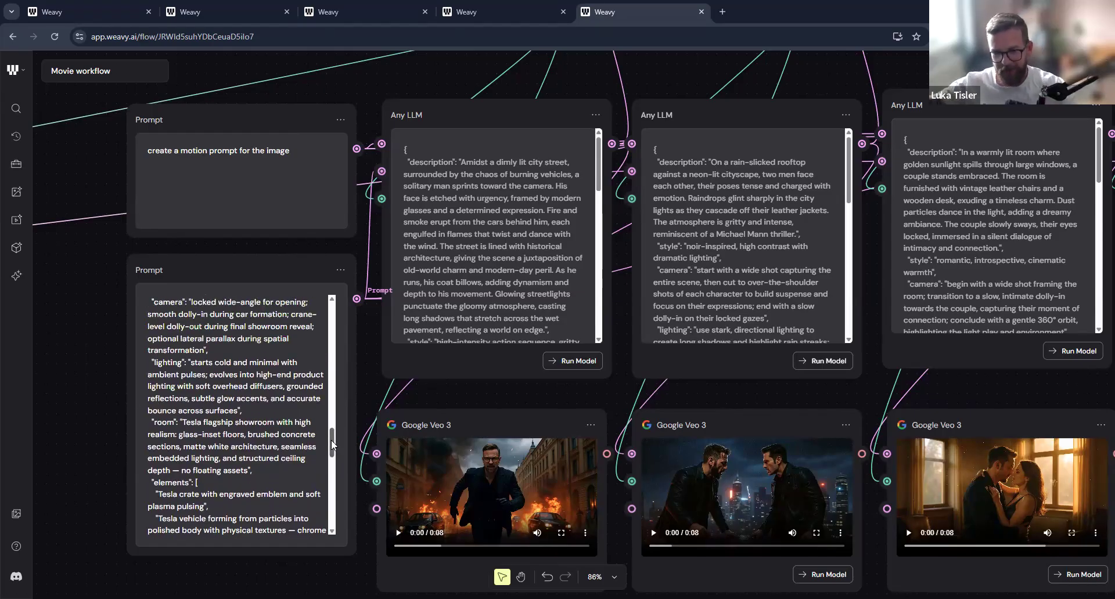
drag(336, 445, 334, 521)
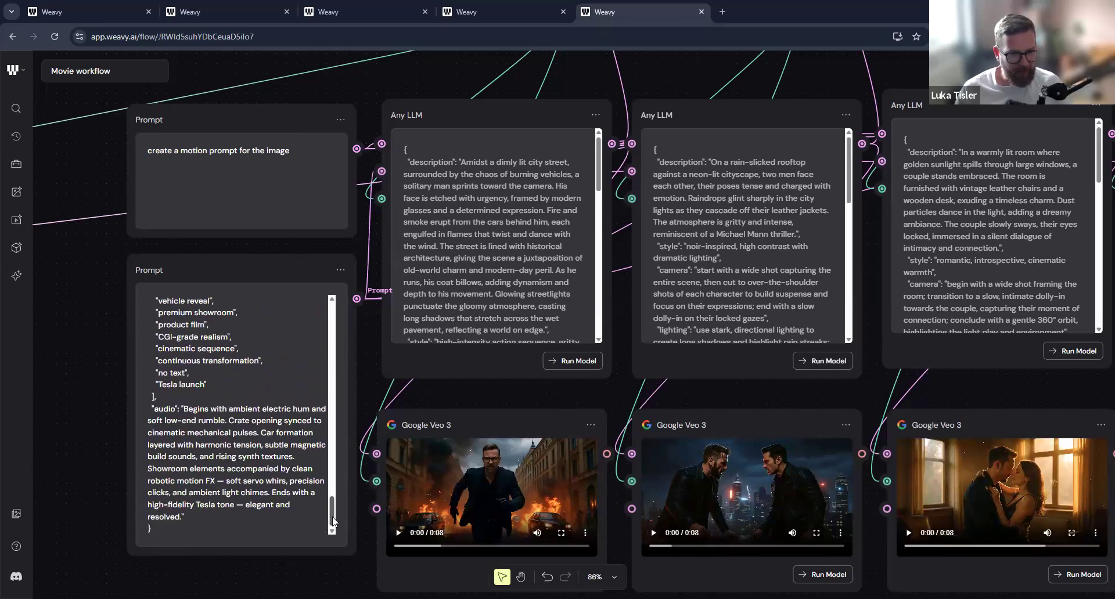
scroll(406, 279, up, 2)
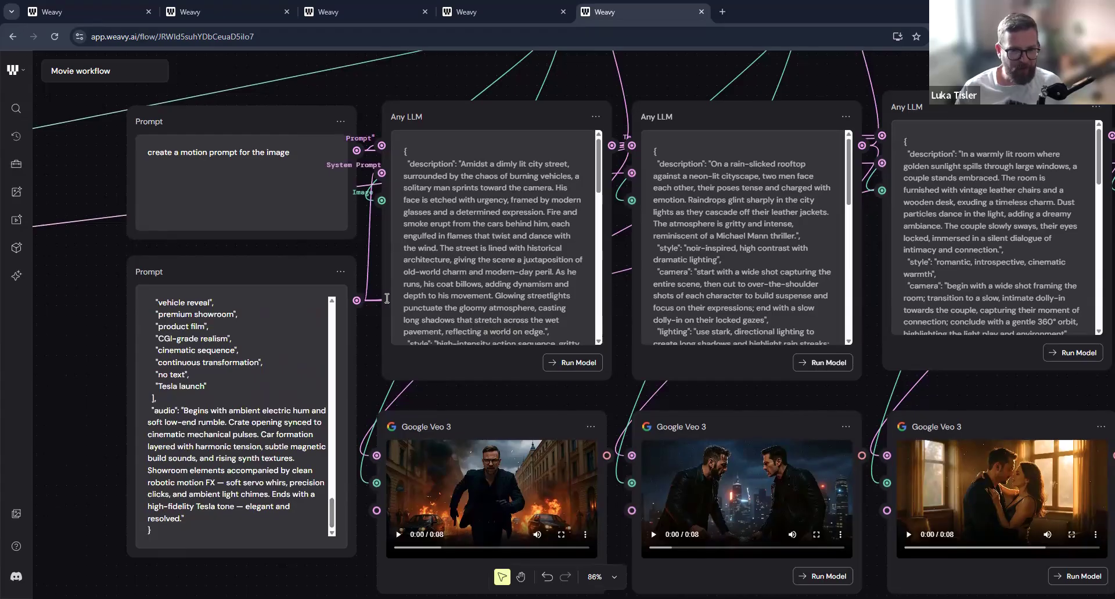
Inspect the first Any LLM node's model setting and trace its links from the prompts and Flux Kontext image to the Google Veo 3 node.
scroll(441, 256, up, 5)
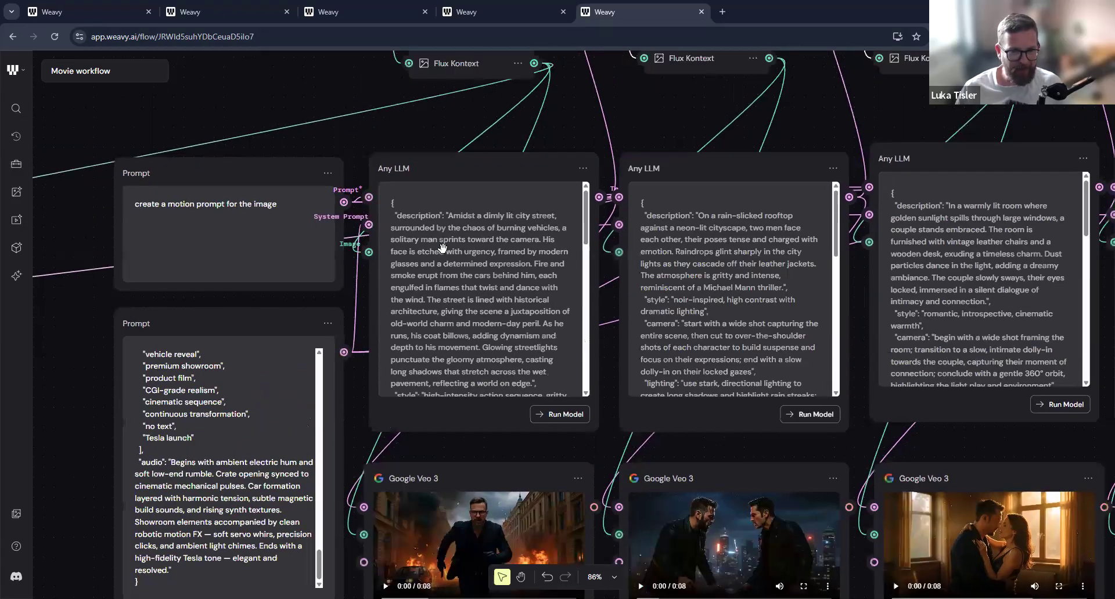
click(427, 248)
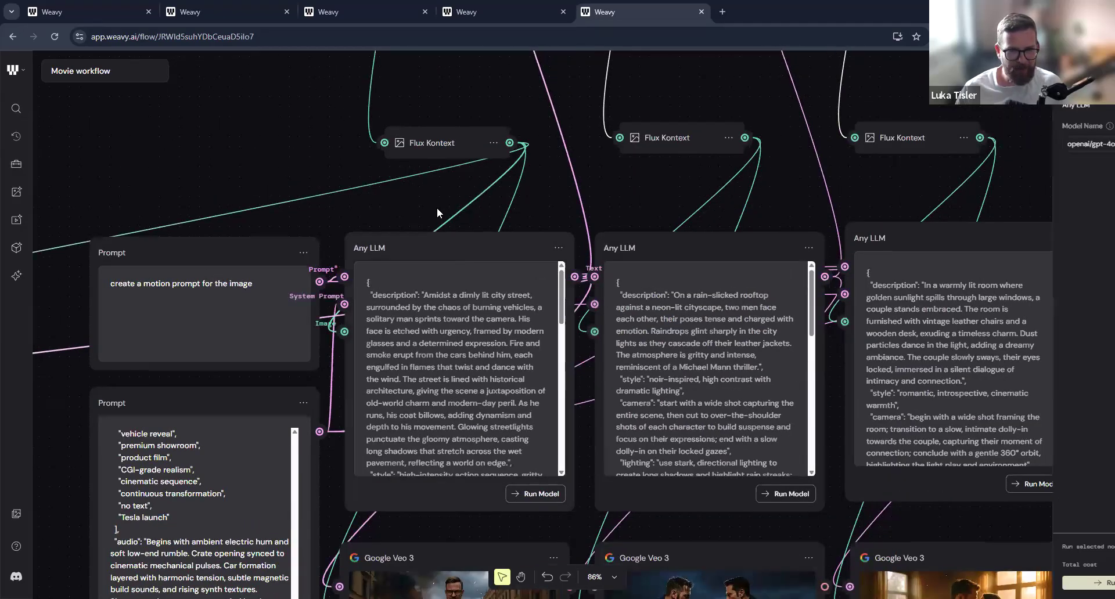
scroll(279, 468, up, 1)
scroll(279, 470, up, 1)
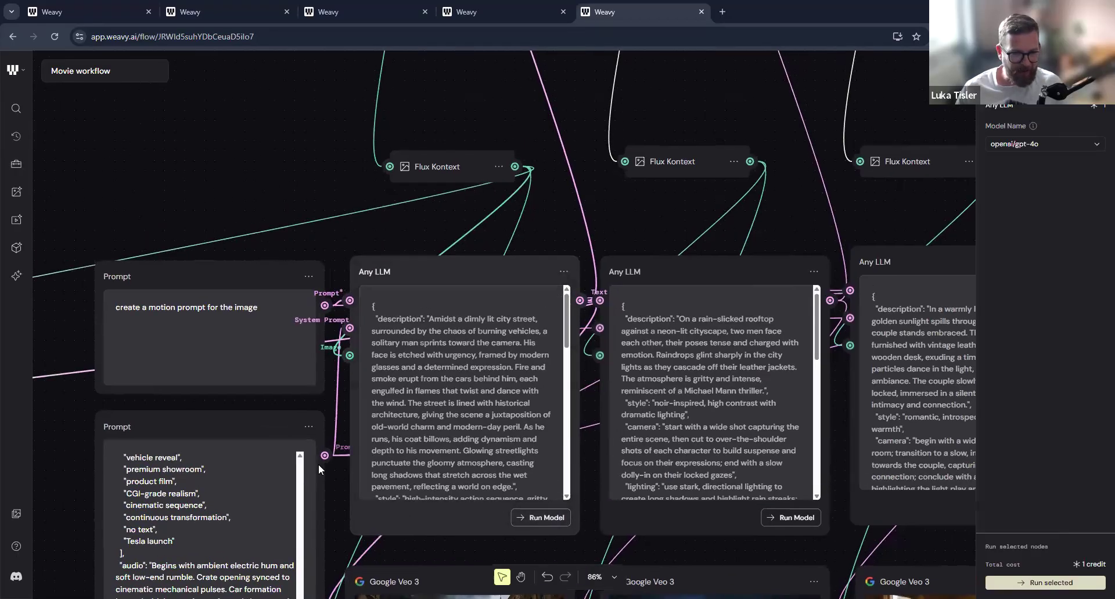
click(269, 431)
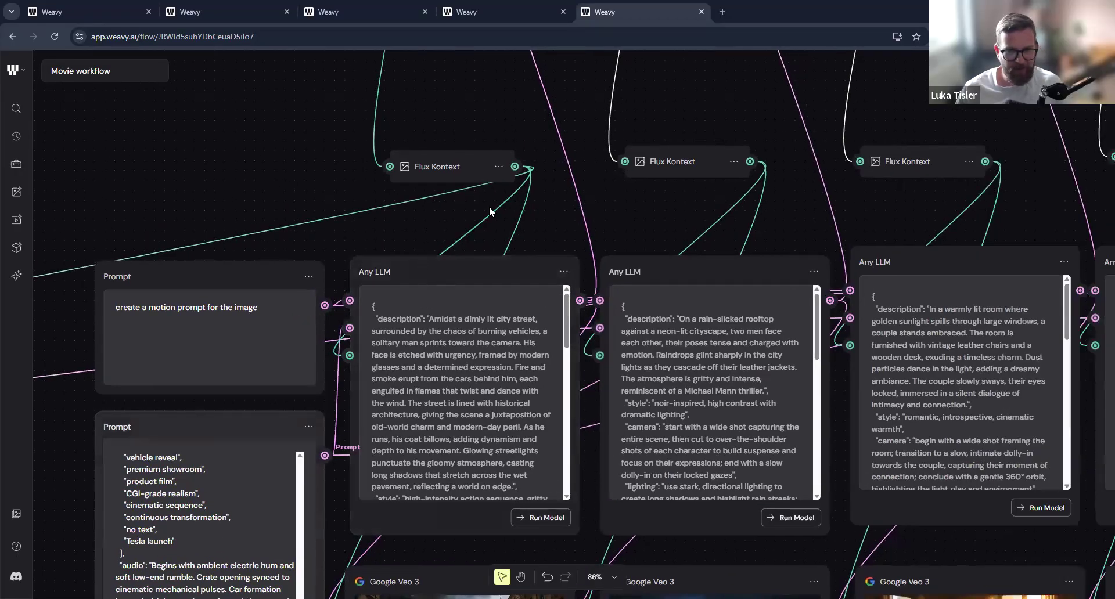
scroll(461, 237, up, 10)
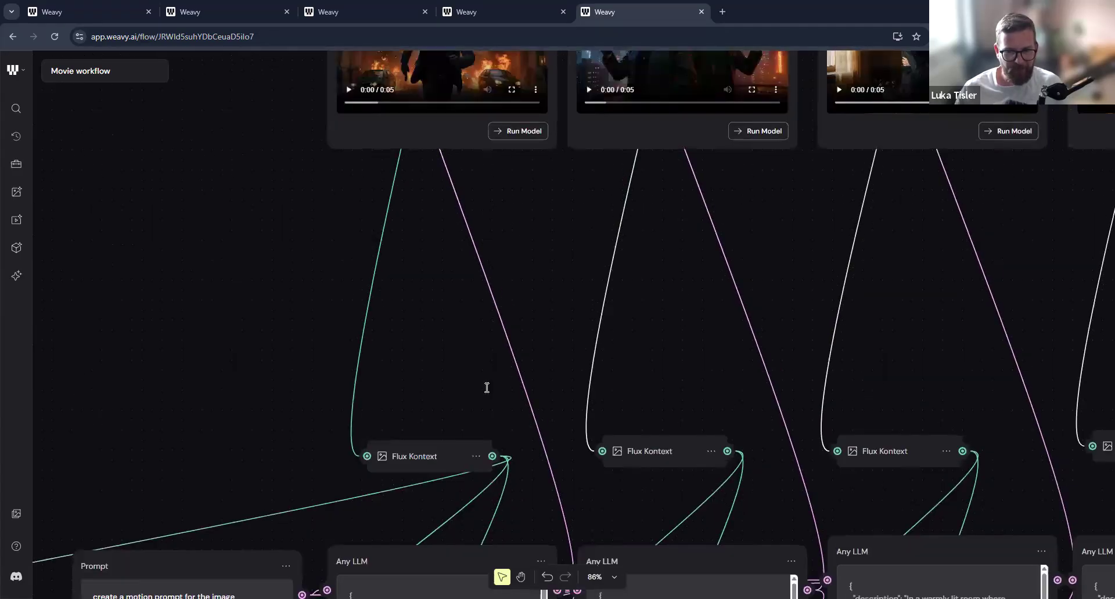
scroll(493, 324, up, 5)
scroll(459, 453, down, 9)
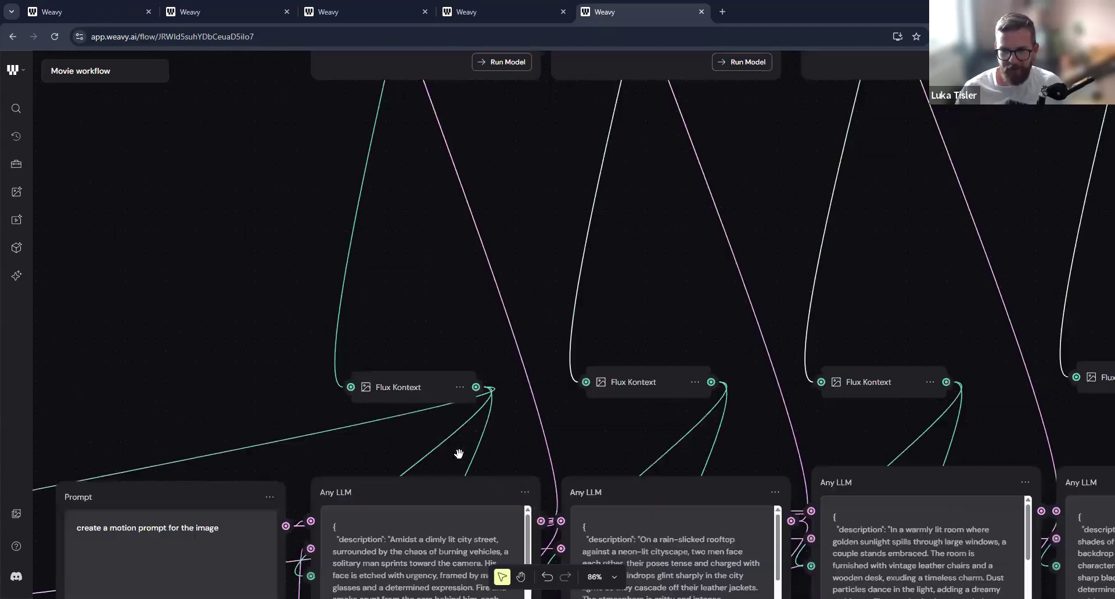
scroll(458, 454, down, 3)
scroll(424, 493, down, 7)
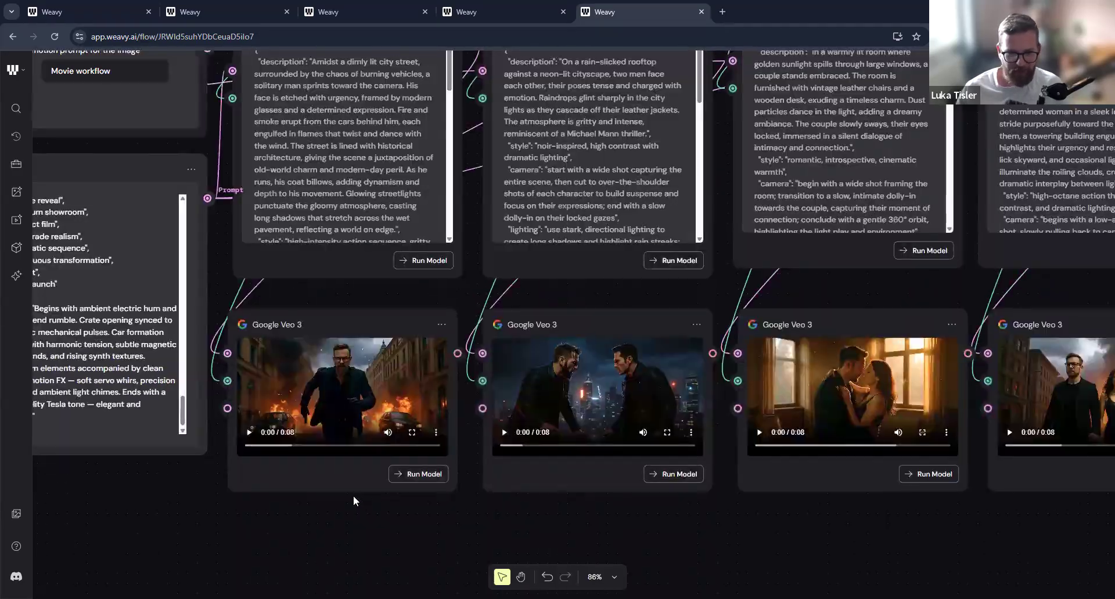
scroll(353, 496, left, 1)
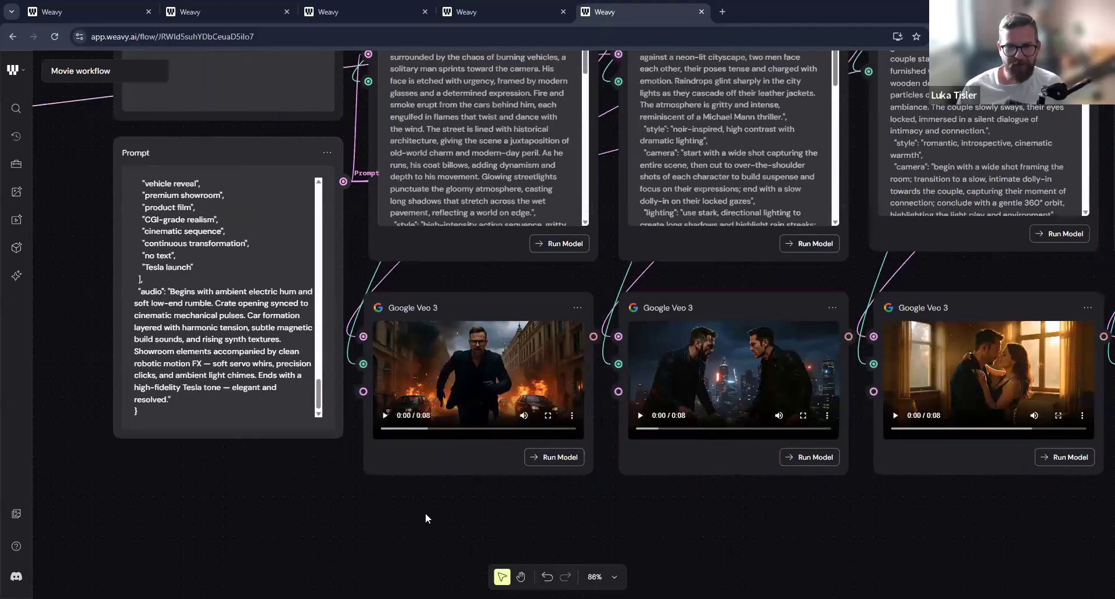
Watch the Google Veo 3 videos of the man running down the burning street and the rainy rooftop showdown up close.
ctrl+scroll(360, 493, up, 6)
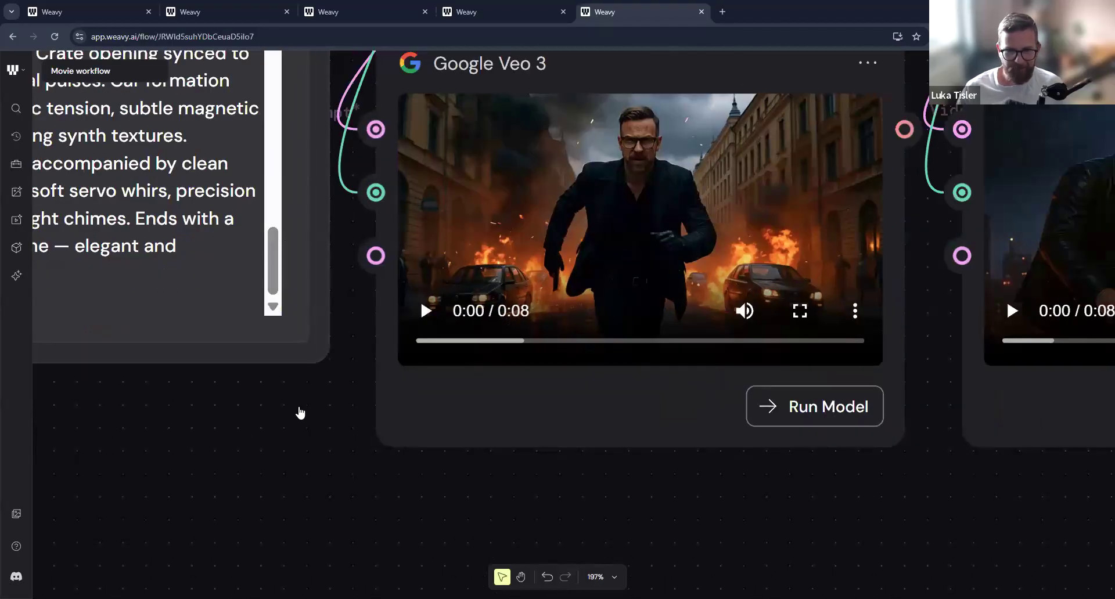
scroll(261, 452, up, 2)
scroll(262, 453, right, 2)
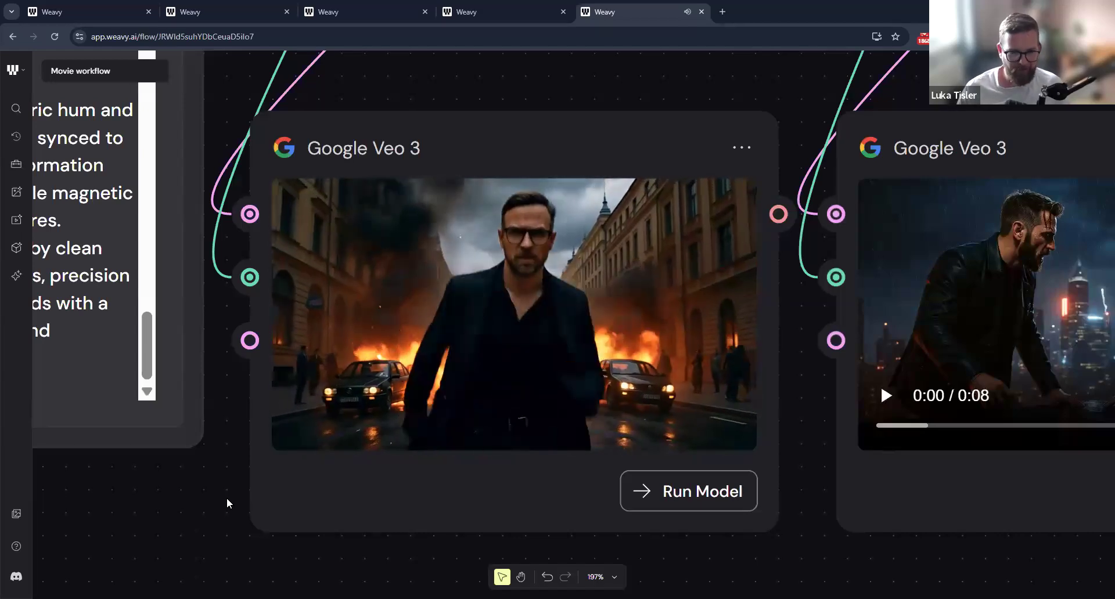
click(368, 415)
drag(791, 469, 286, 503)
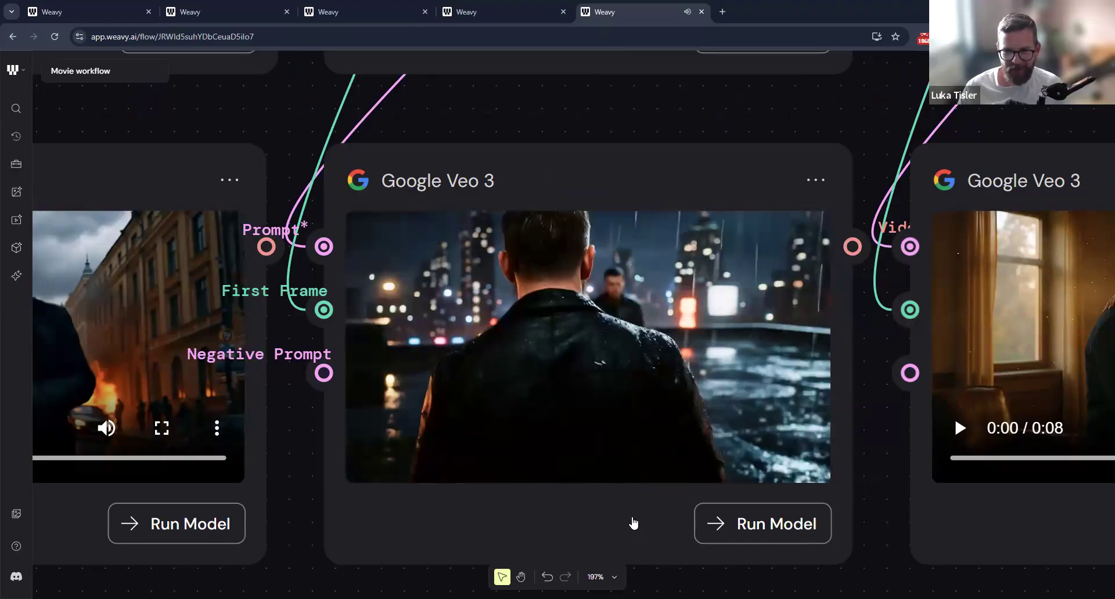
Play the Google Veo 3 video of the embracing couple in the third column, and pause it.
scroll(714, 451, right, 10)
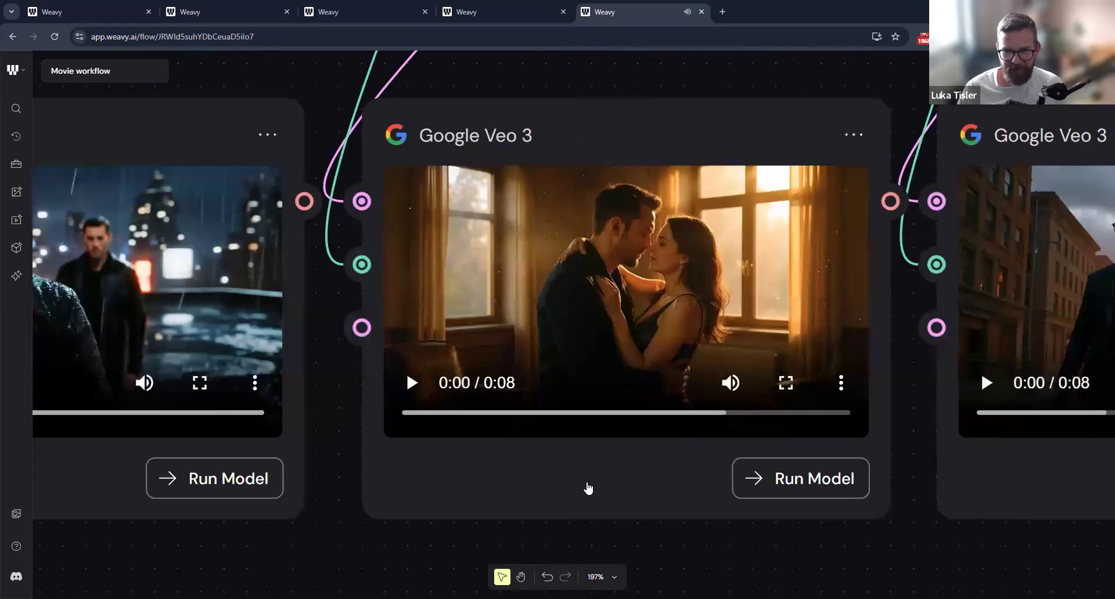
drag(589, 489, 579, 492)
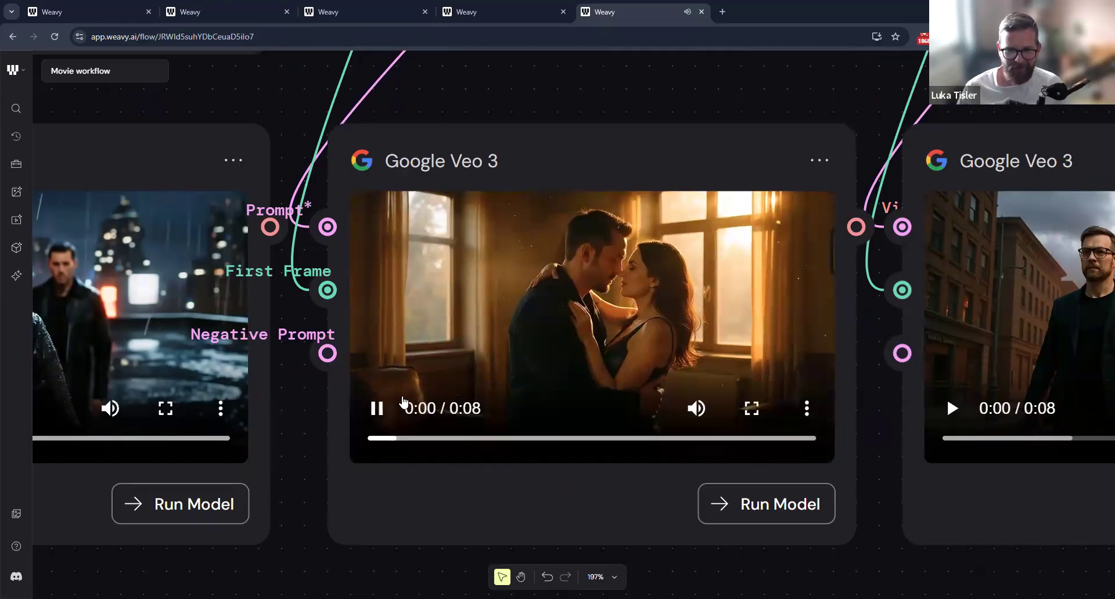
click(378, 408)
drag(789, 514, 660, 500)
Play the fourth column's Google Veo 3 video of the man and woman before the burning building, and pause it.
scroll(552, 511, right, 4)
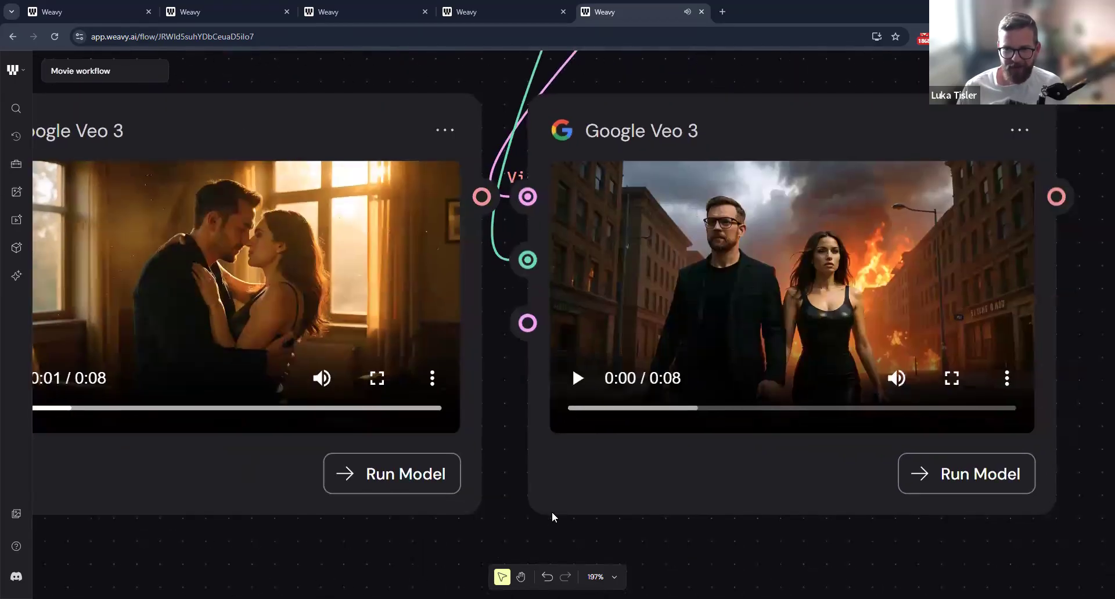
scroll(447, 418, right, 2)
click(491, 437)
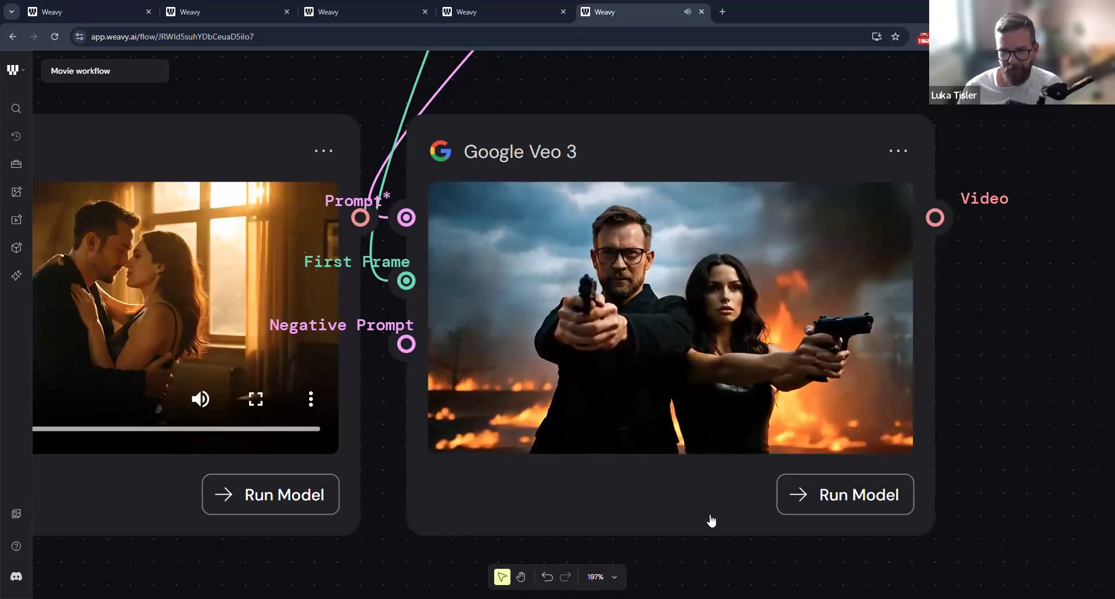
click(553, 453)
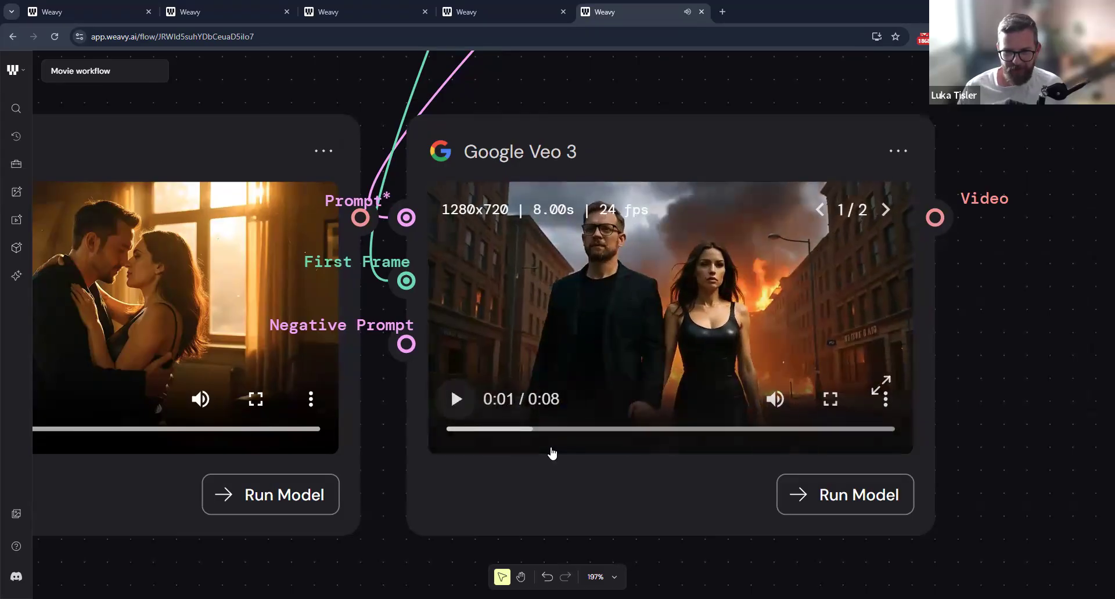
Return to an overview of the Kling Video 2.1 and Seedance V1.0 rows for all four scenes.
scroll(550, 452, down, 8)
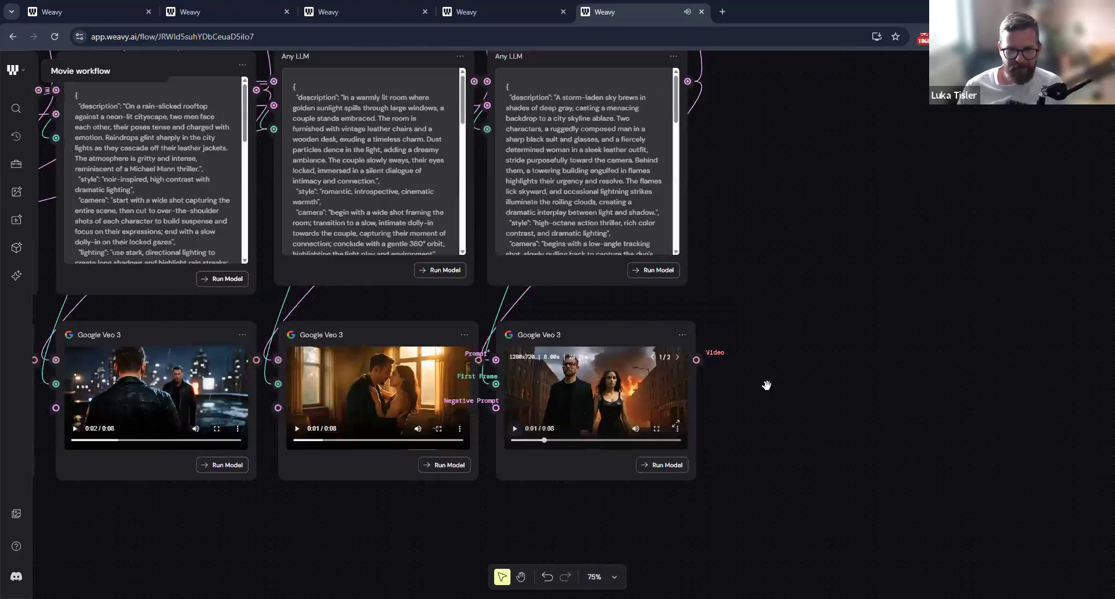
drag(1028, 205, 925, 425)
drag(927, 191, 922, 318)
drag(903, 237, 903, 283)
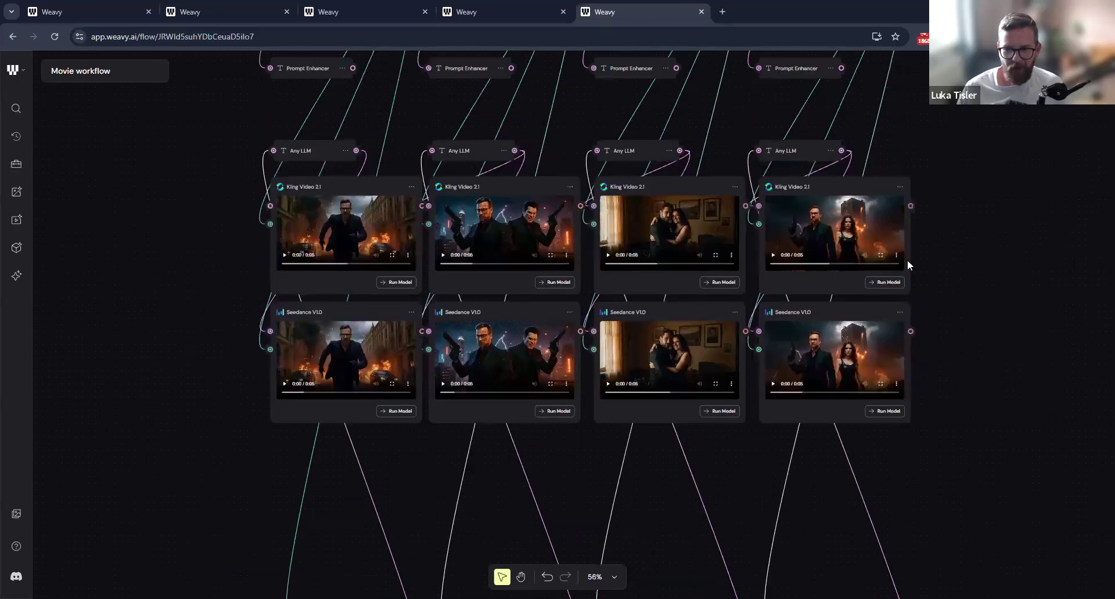
Review the scene prompts, Prompt Enhancer texts and Flux Kontext images that feed the four Kling Video 2.1 and Seedance V1.0 columns.
drag(935, 226, 902, 397)
scroll(969, 218, up, 10)
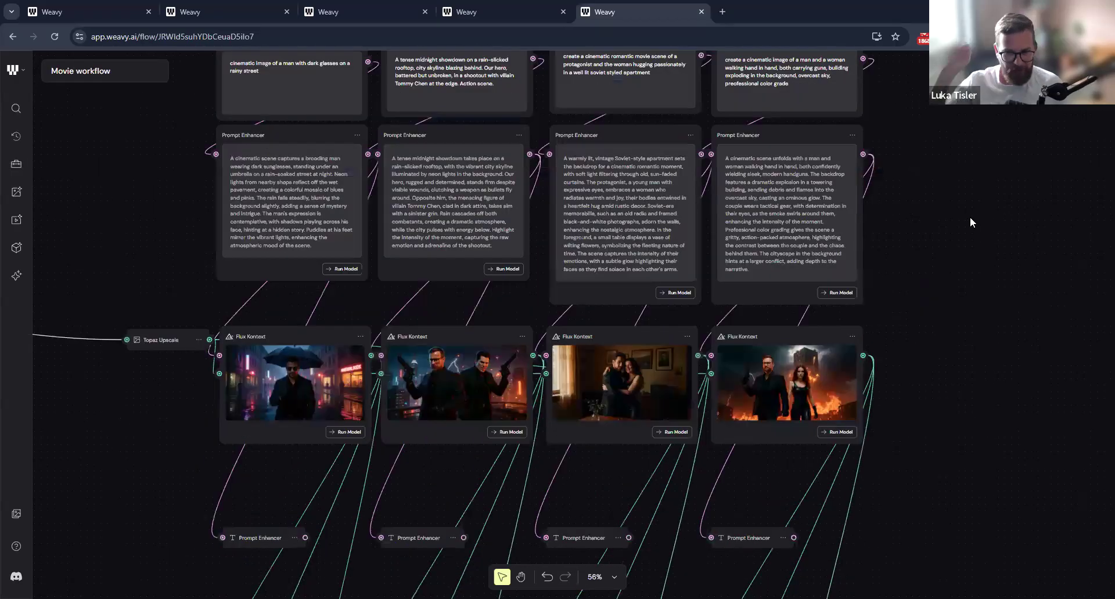
scroll(969, 222, up, 3)
drag(816, 331, 872, 290)
drag(923, 371, 871, 357)
drag(910, 392, 856, 377)
drag(487, 360, 488, 345)
scroll(113, 313, down, 4)
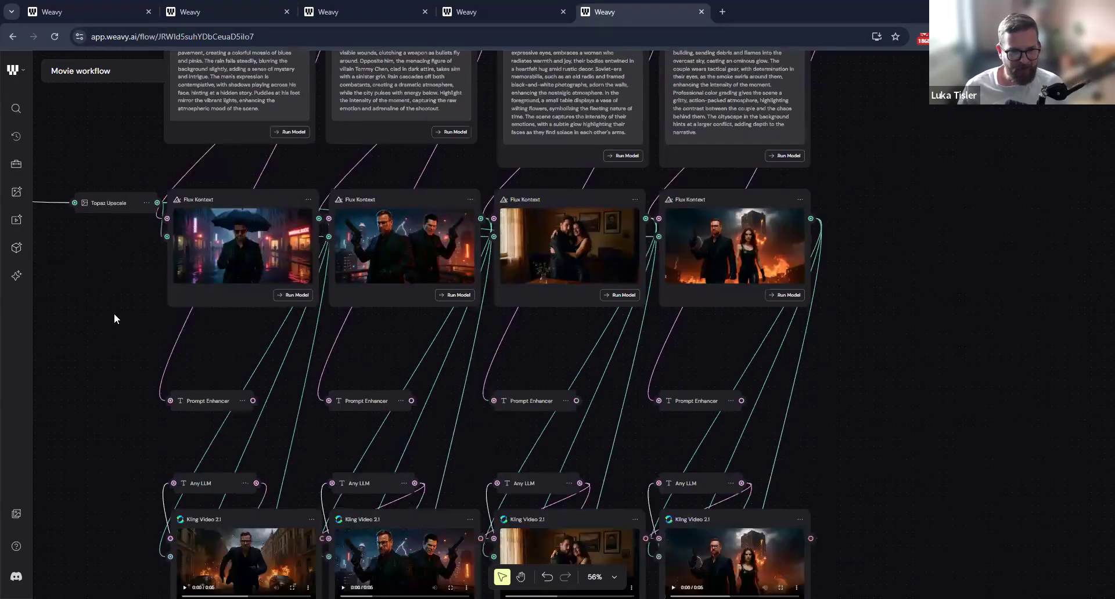
scroll(114, 313, down, 3)
scroll(114, 313, down, 1)
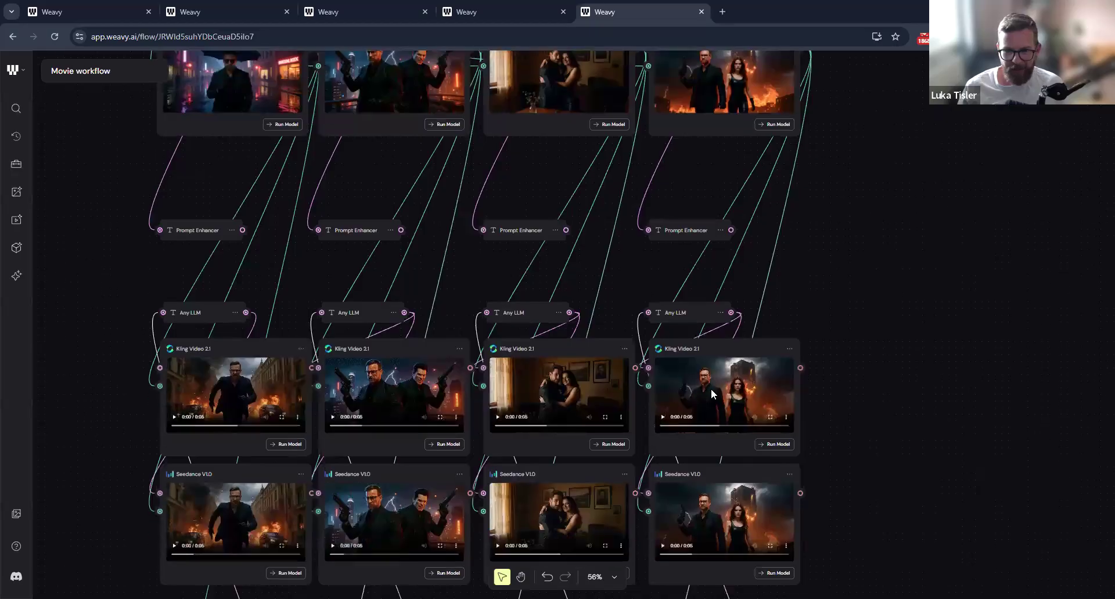
Select all eight Kling Video 2.1 and Seedance V1.0 nodes and run them together.
scroll(749, 400, down, 2)
scroll(333, 374, down, 1)
scroll(475, 361, down, 2)
scroll(475, 362, left, 1)
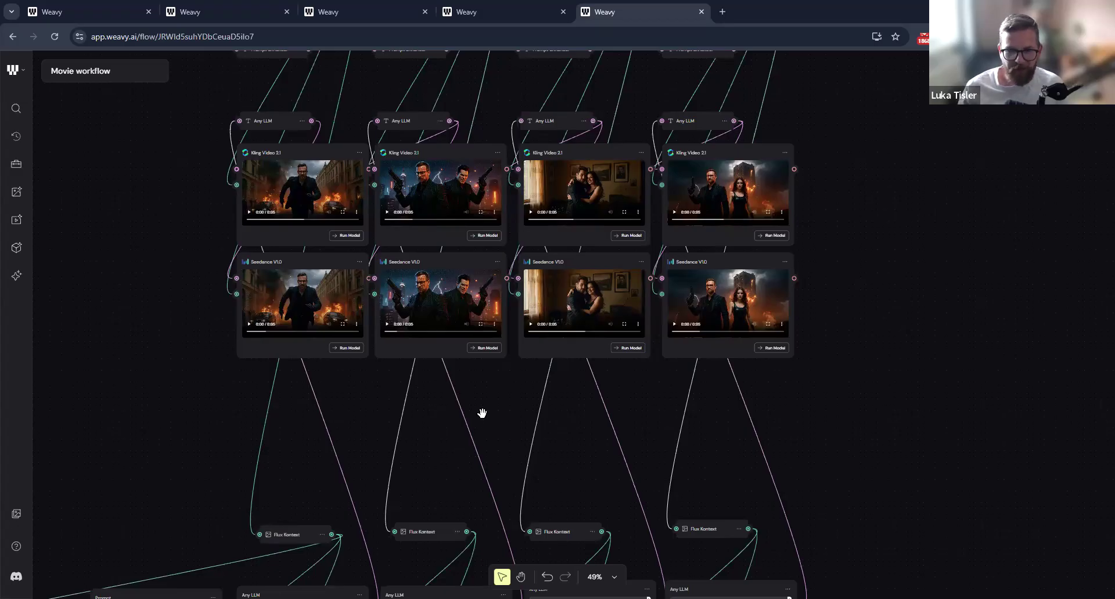
scroll(567, 392, left, 2)
scroll(566, 392, down, 1)
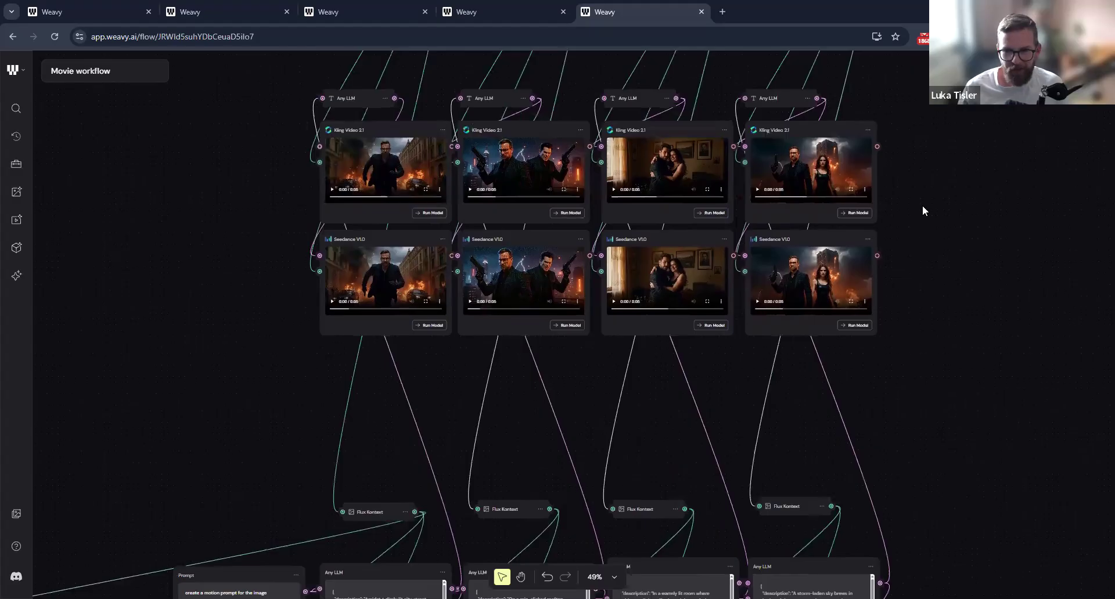
drag(920, 156, 342, 313)
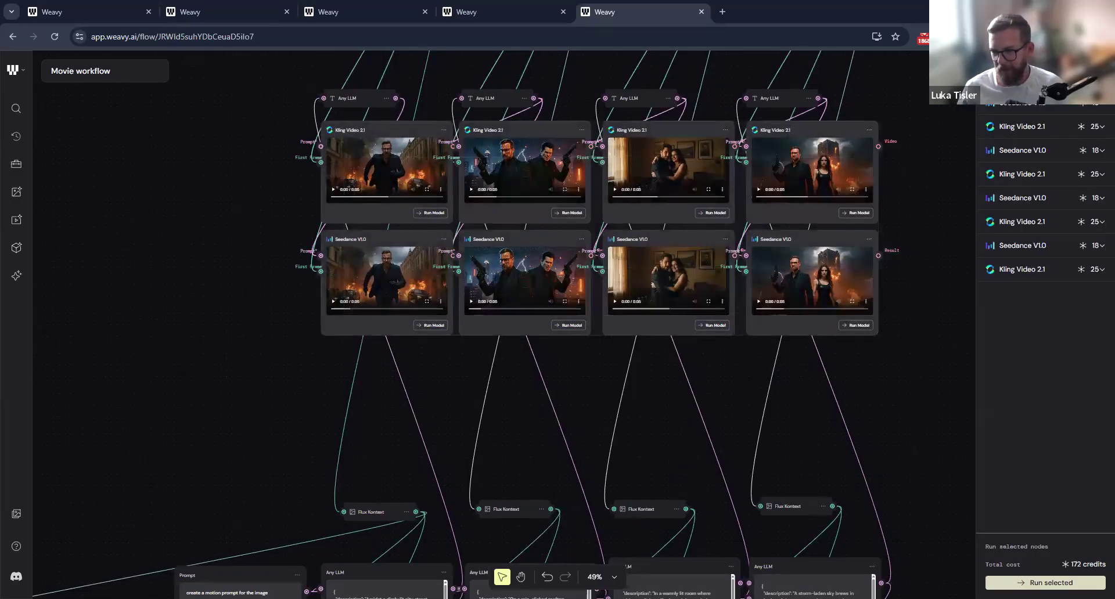
click(1046, 582)
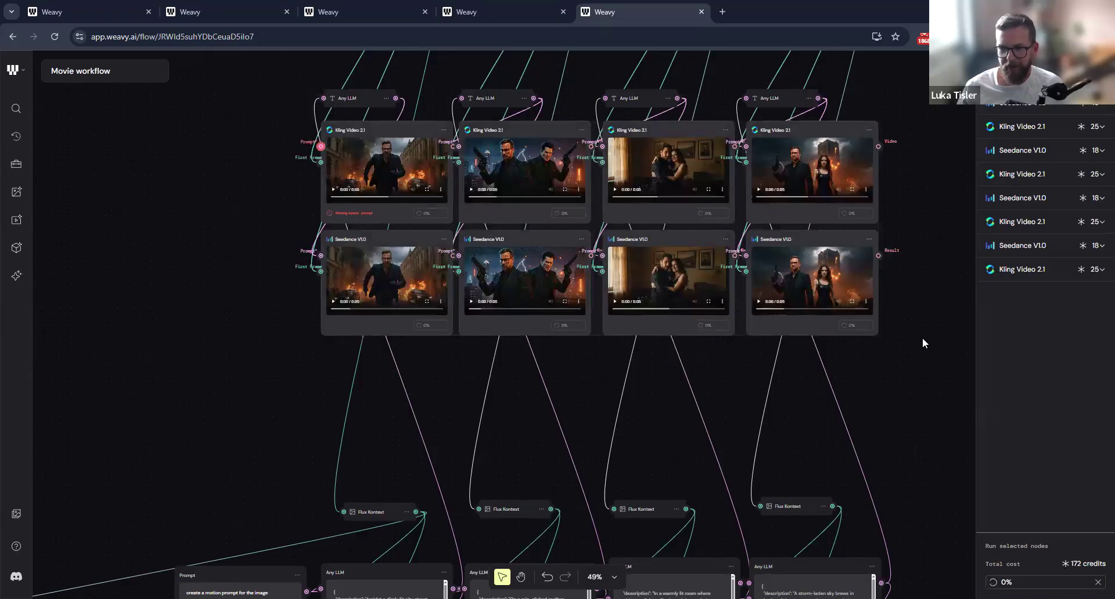
Check the run progress of the Kling Video 2.1 and Seedance V1.0 nodes in all four columns.
scroll(823, 434, up, 2)
scroll(822, 434, right, 2)
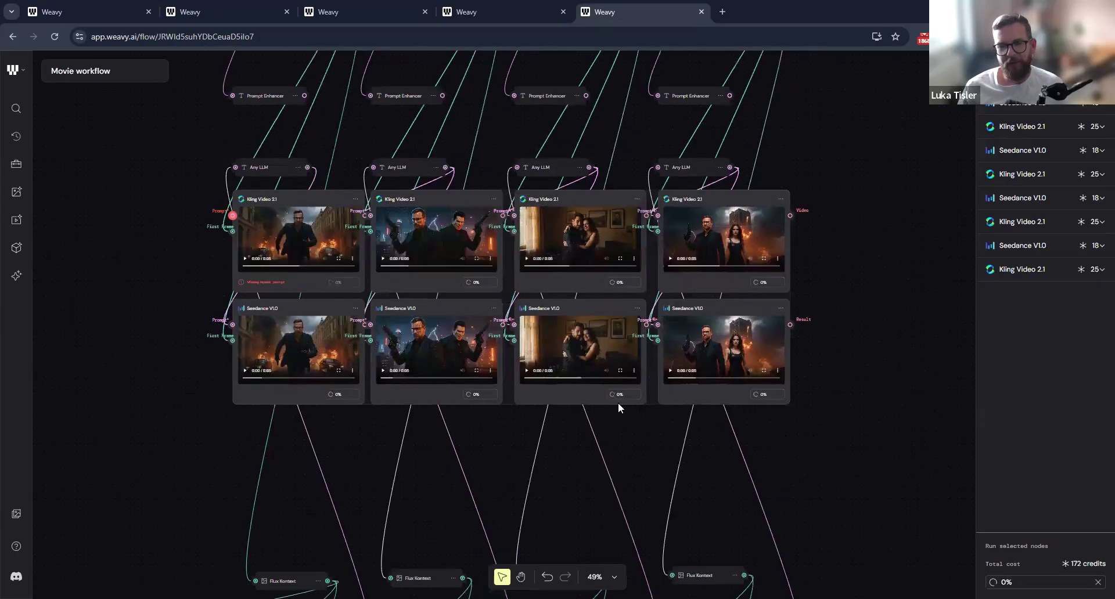
scroll(167, 322, up, 3)
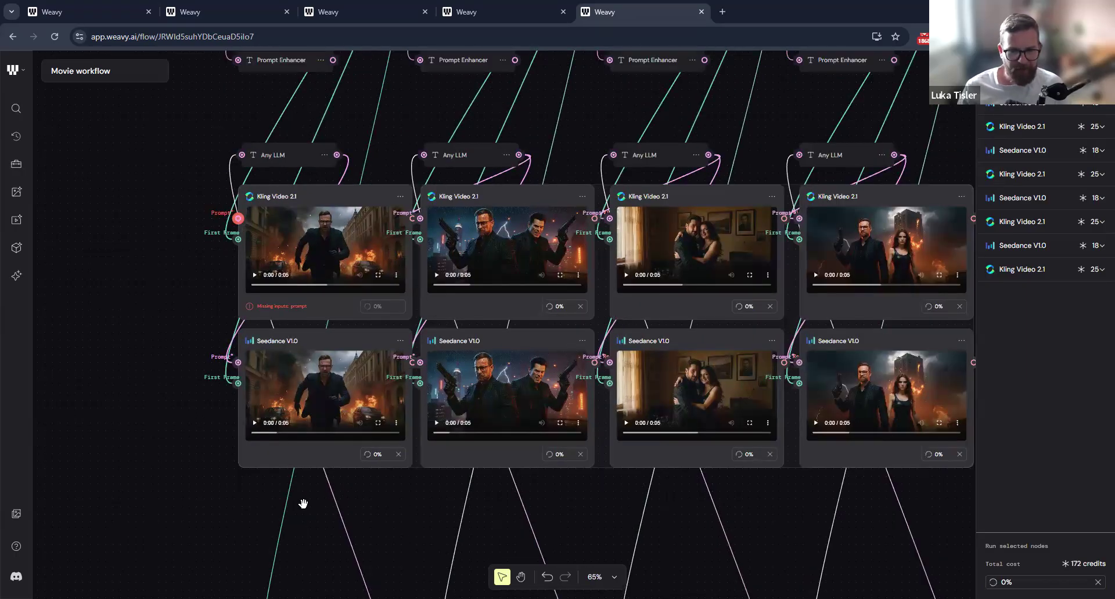
scroll(295, 502, right, 3)
scroll(625, 419, left, 1)
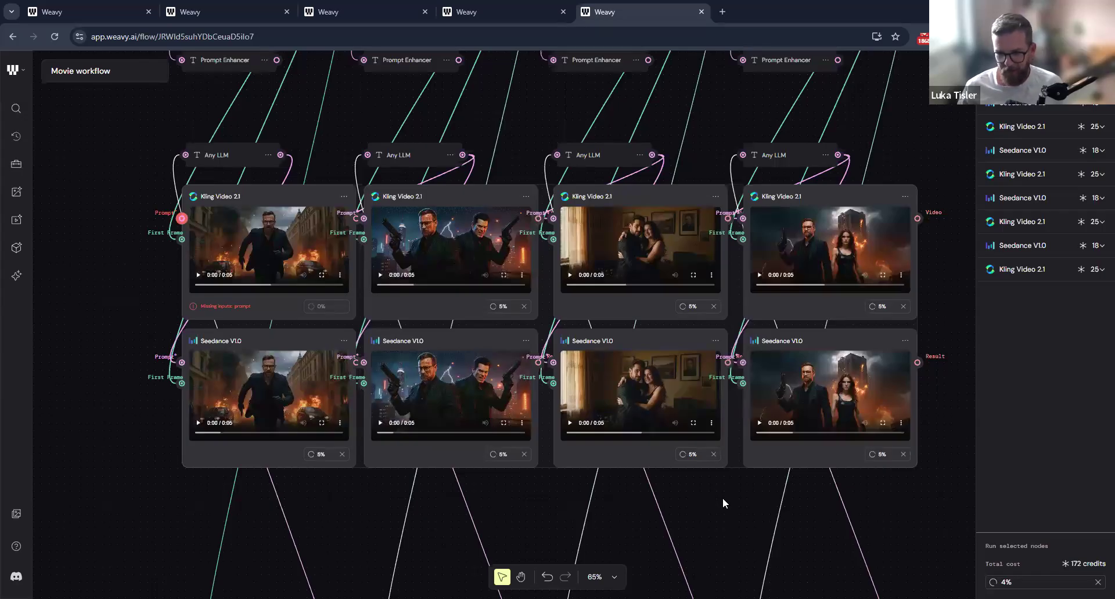
scroll(723, 500, down, 2)
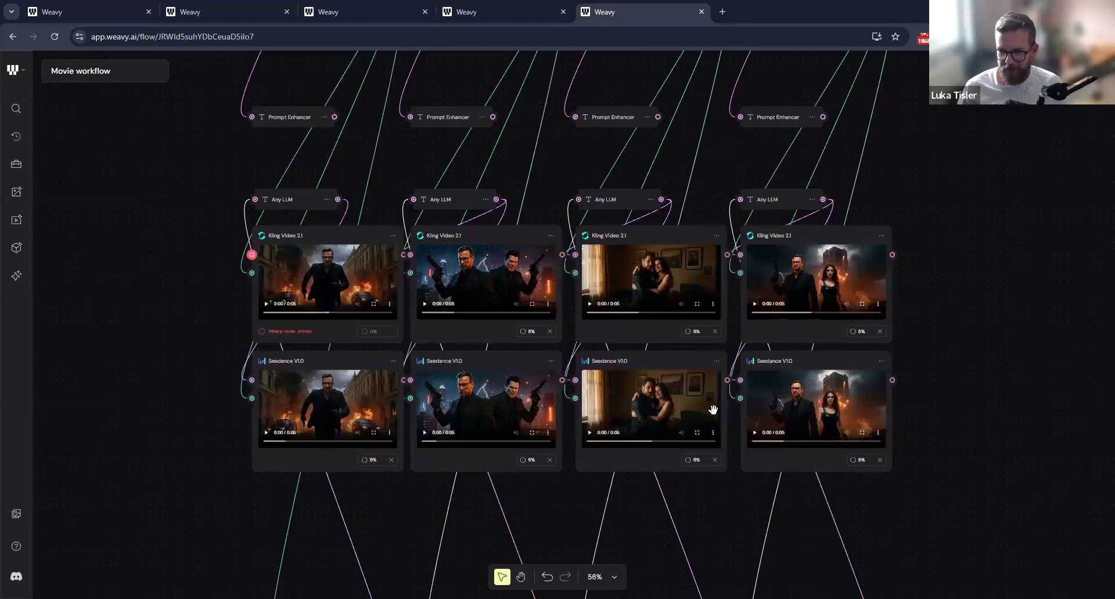
scroll(708, 409, down, 2)
scroll(675, 396, down, 2)
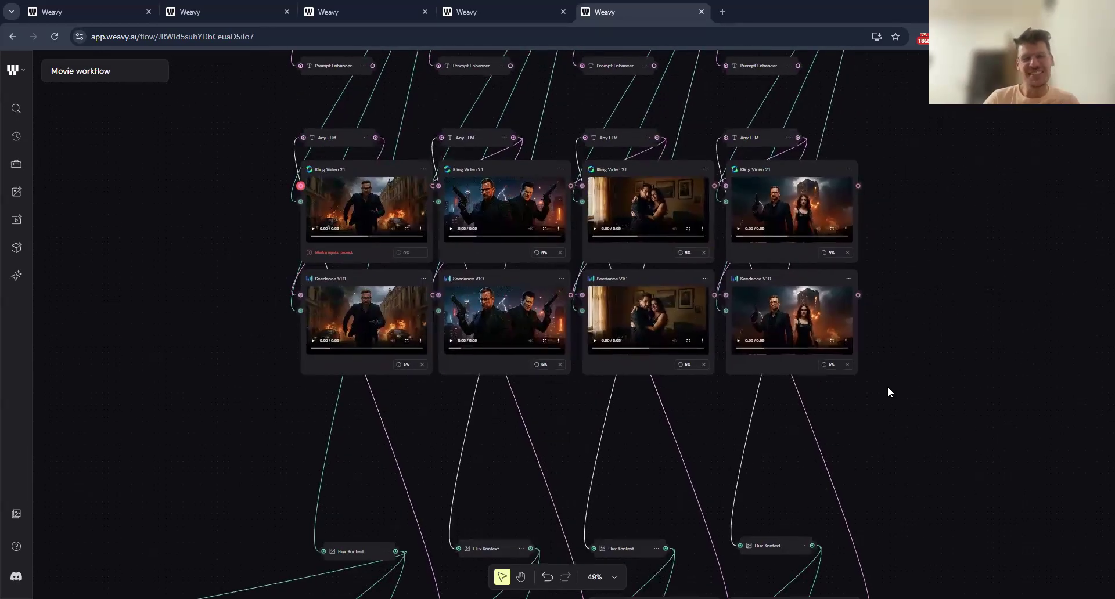
Examine the Any LLM motion prompts, the Google Veo 3 row and the separate Kling and Minimax video branch beside them.
scroll(887, 385, down, 5)
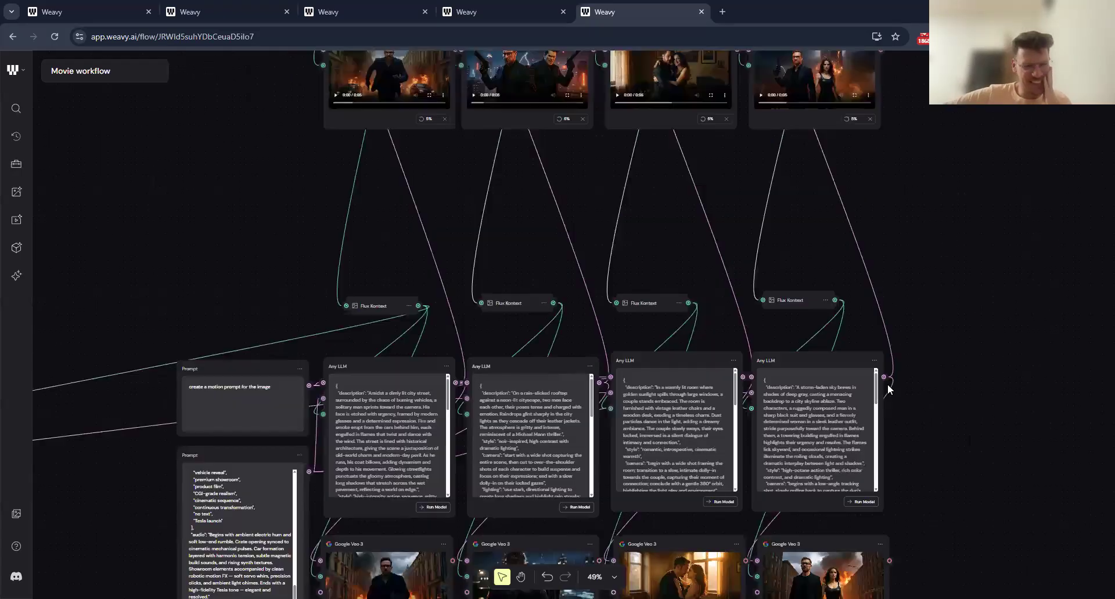
scroll(889, 389, down, 4)
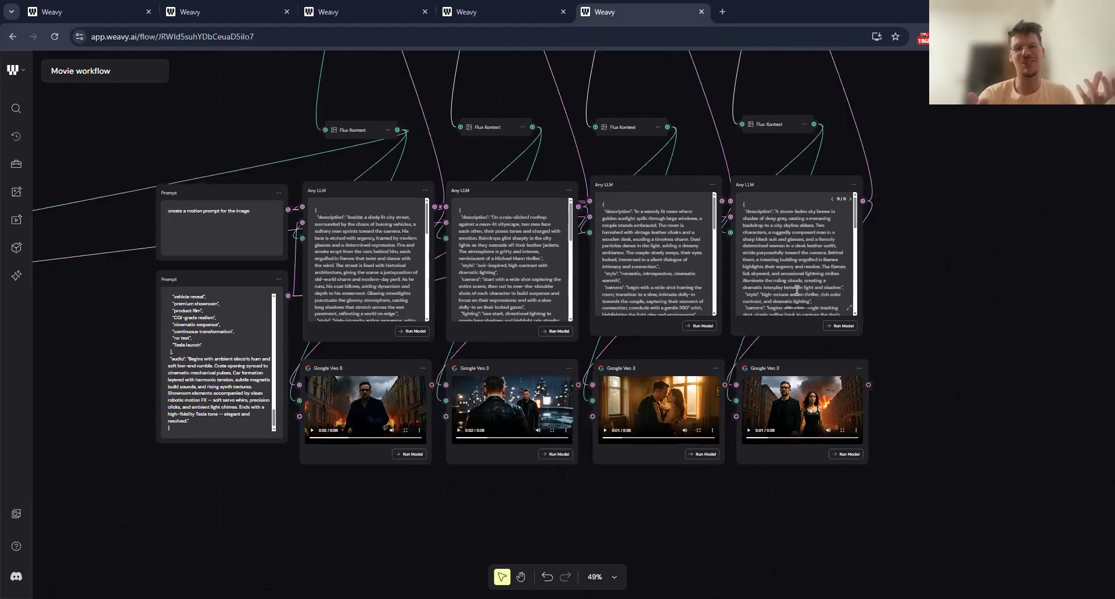
scroll(923, 256, down, 2)
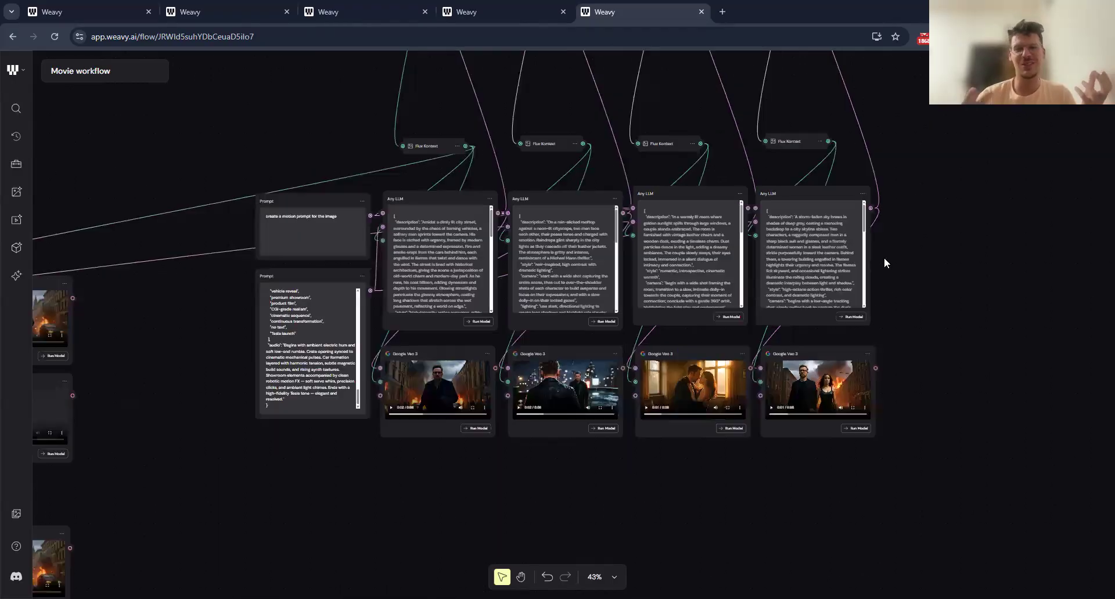
drag(439, 449, 509, 425)
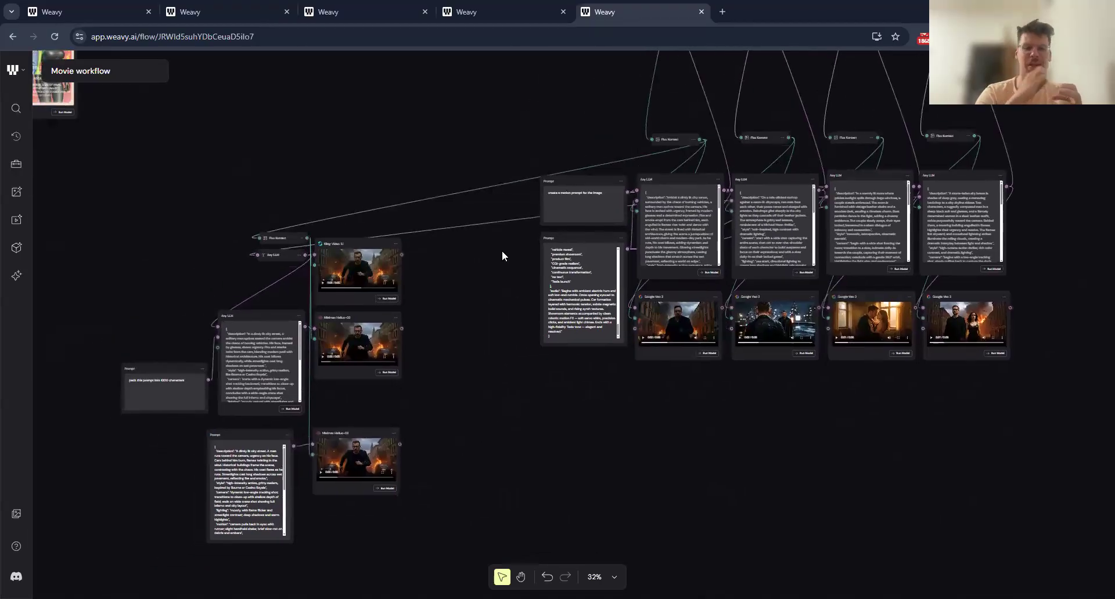
drag(379, 258, 386, 297)
drag(337, 196, 341, 253)
drag(615, 346, 615, 380)
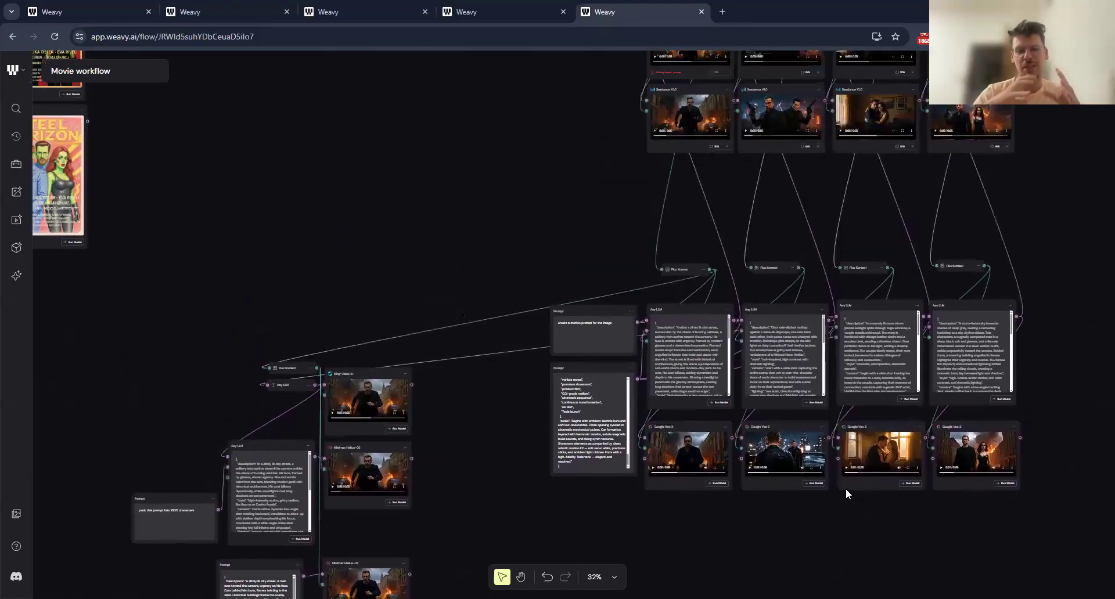
Return to the Kling Video 2.1 and Seedance V1.0 rows and check which videos have finished generating.
scroll(846, 489, up, 10)
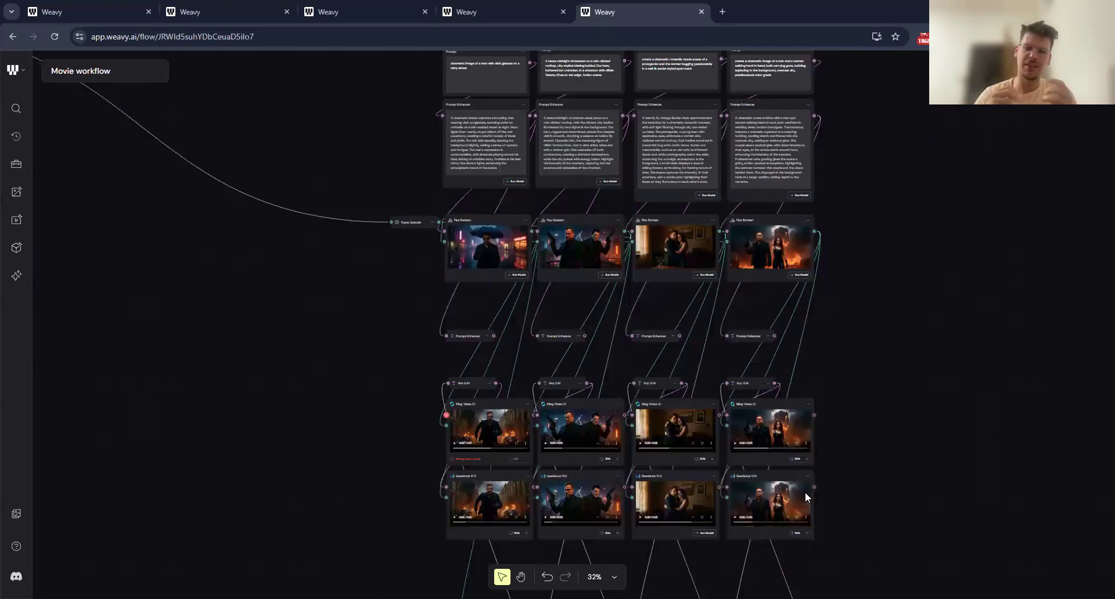
scroll(845, 488, up, 3)
scroll(407, 423, up, 2)
drag(407, 423, 268, 403)
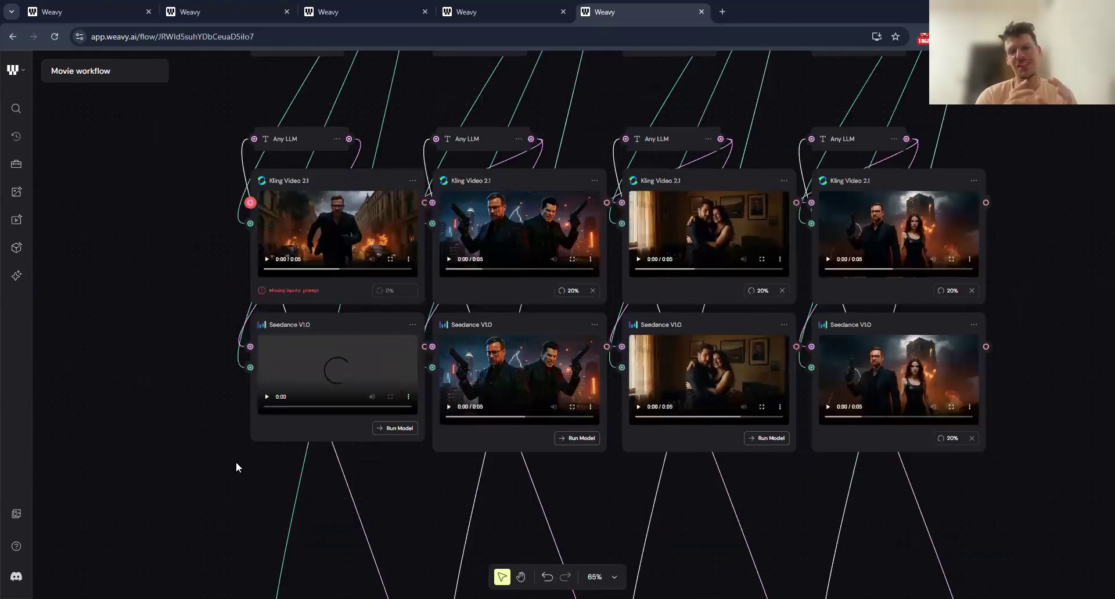
scroll(238, 464, up, 2)
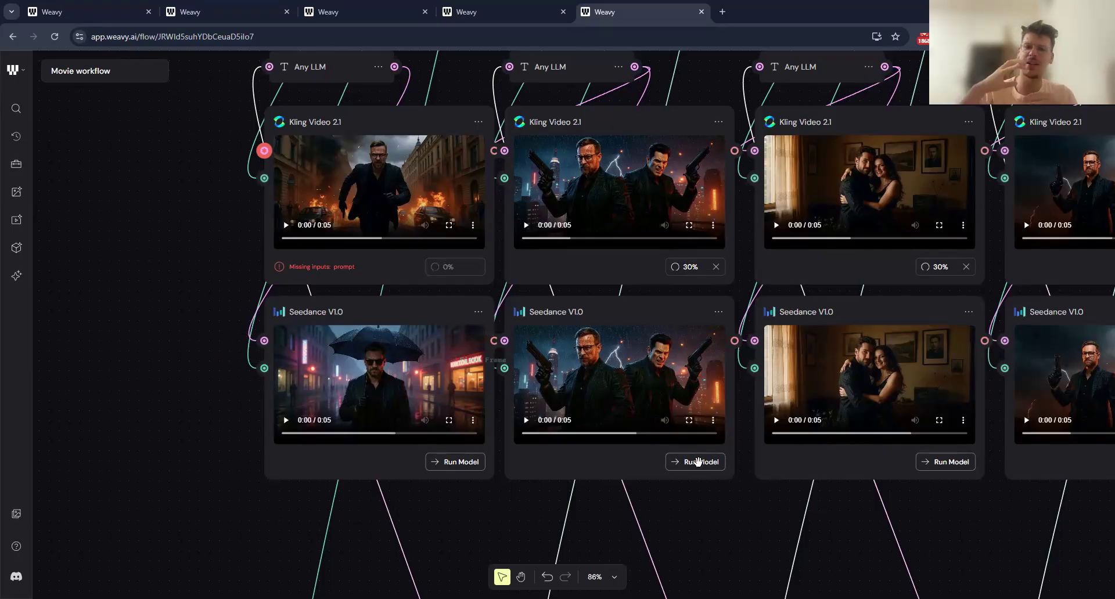
drag(599, 470, 571, 481)
scroll(548, 482, right, 5)
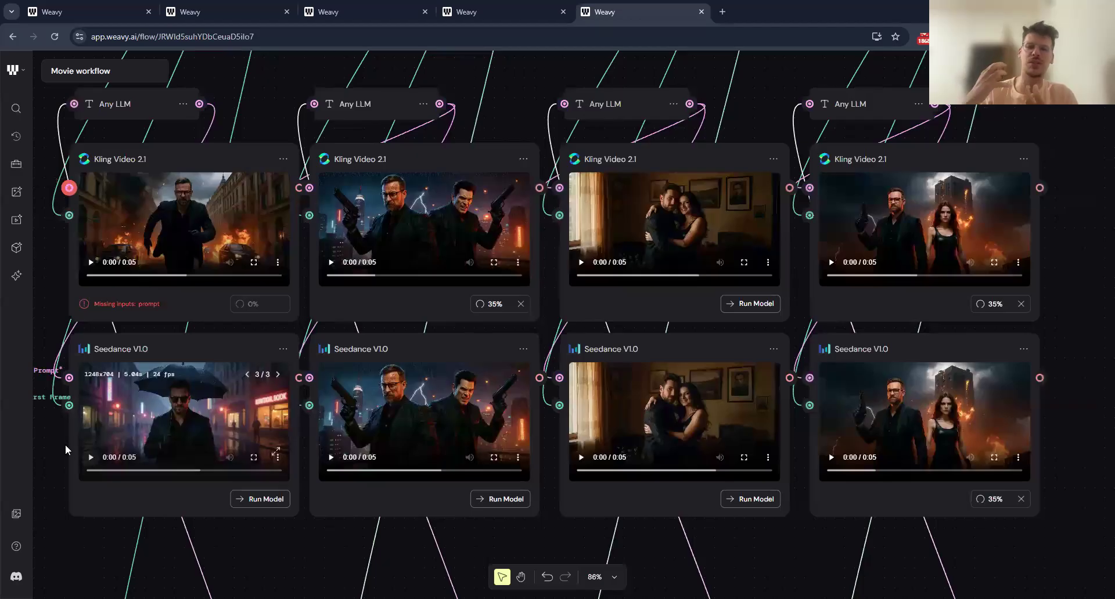
Play the new Seedance V1.0 video of the man with the umbrella in the first column, and pause it.
scroll(65, 445, up, 3)
scroll(138, 452, up, 6)
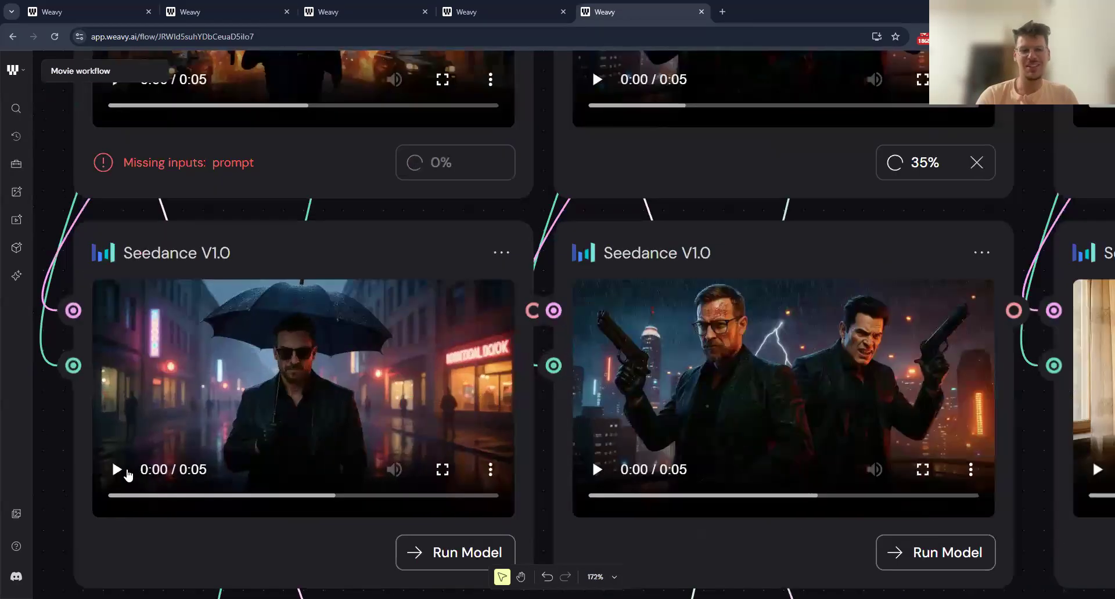
click(136, 415)
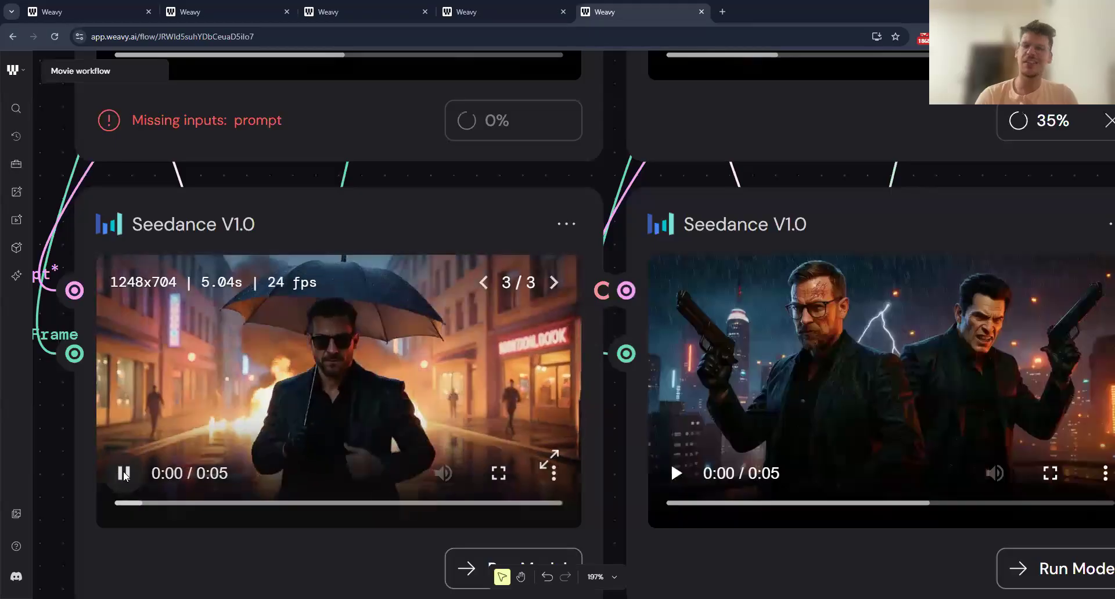
scroll(123, 471, down, 1)
scroll(123, 471, left, 1)
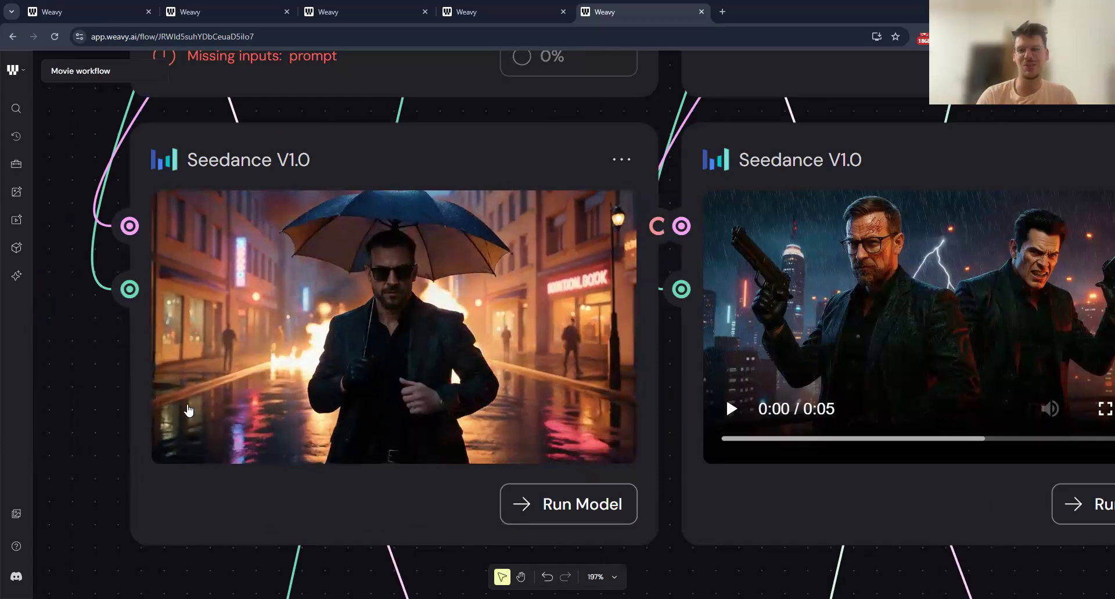
click(498, 423)
Play the new Seedance V1.0 videos of the rooftop showdown and the embracing couple, pausing each one.
scroll(456, 500, right, 6)
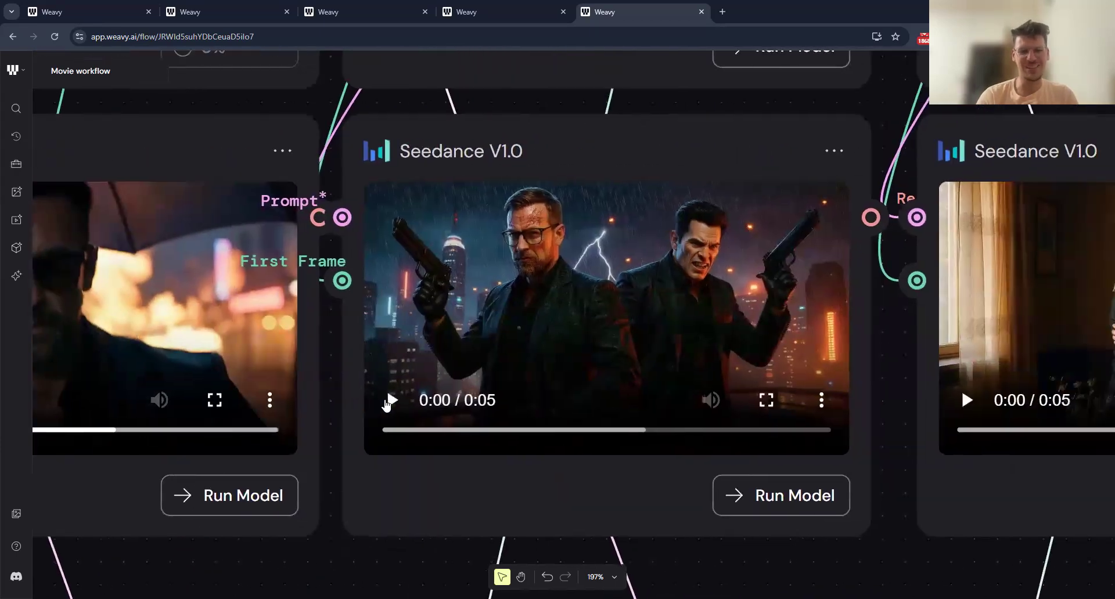
click(390, 400)
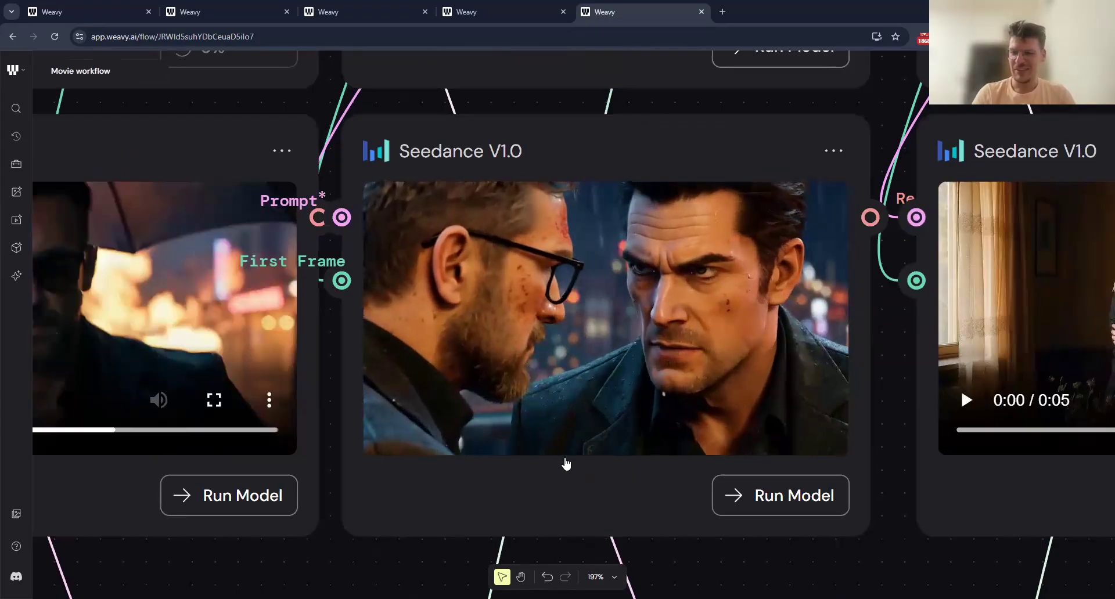
scroll(461, 466, right, 10)
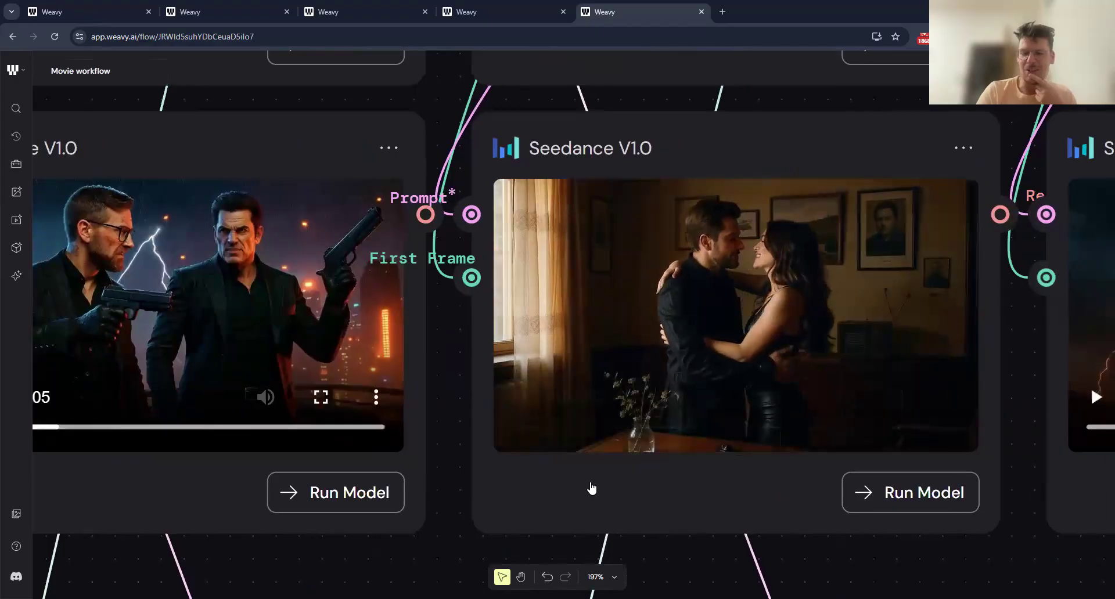
scroll(592, 489, right, 2)
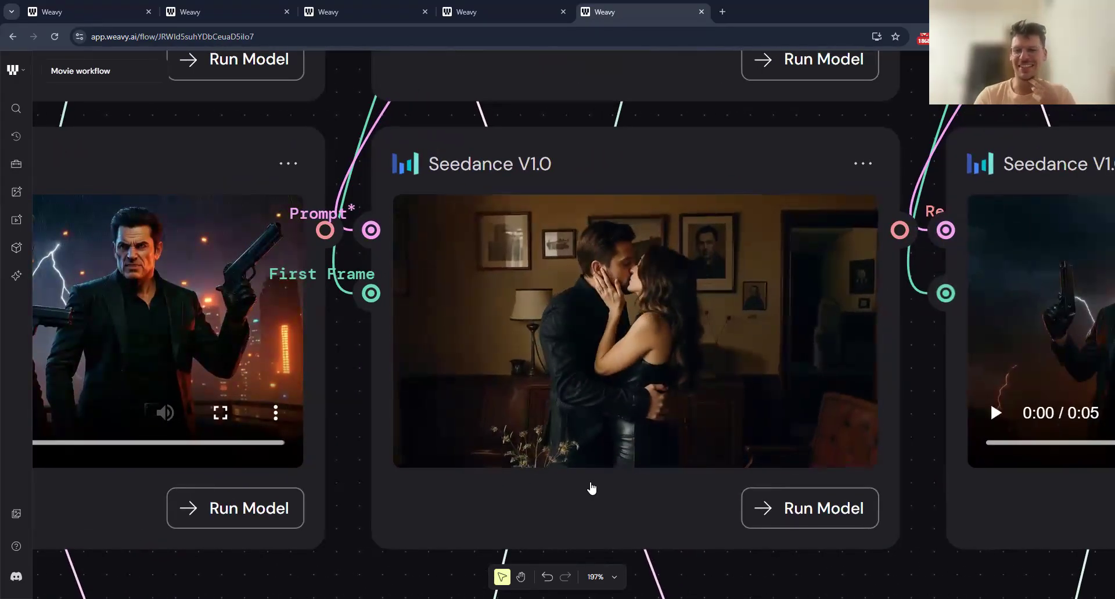
mouse_move(425, 423)
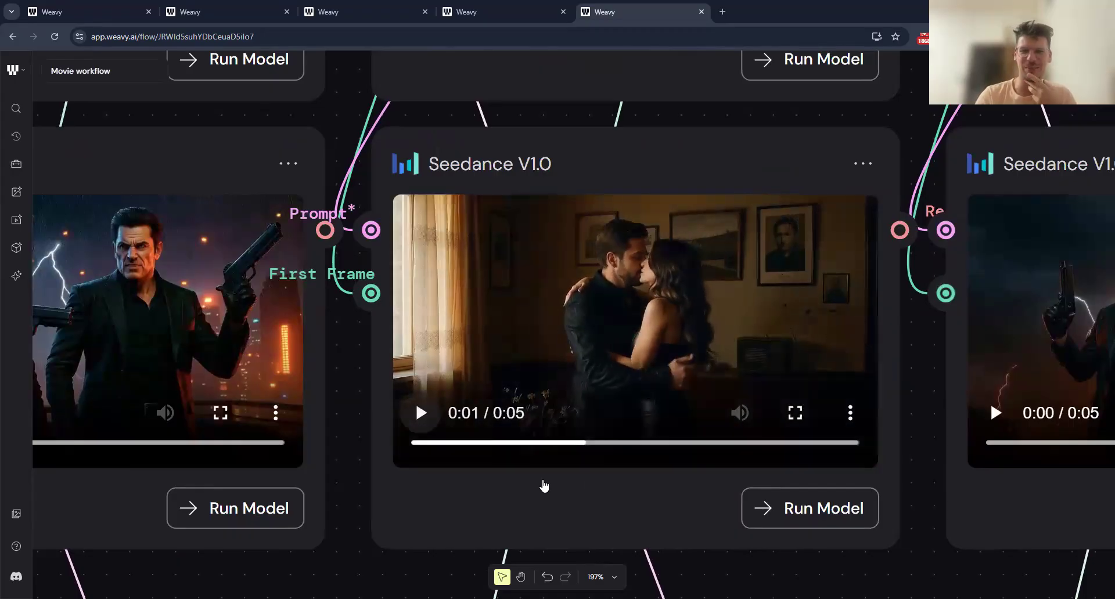
Play the fourth column's new Seedance V1.0 video of the man and woman before the burning building, and pause it.
scroll(266, 475, right, 4)
scroll(672, 517, right, 4)
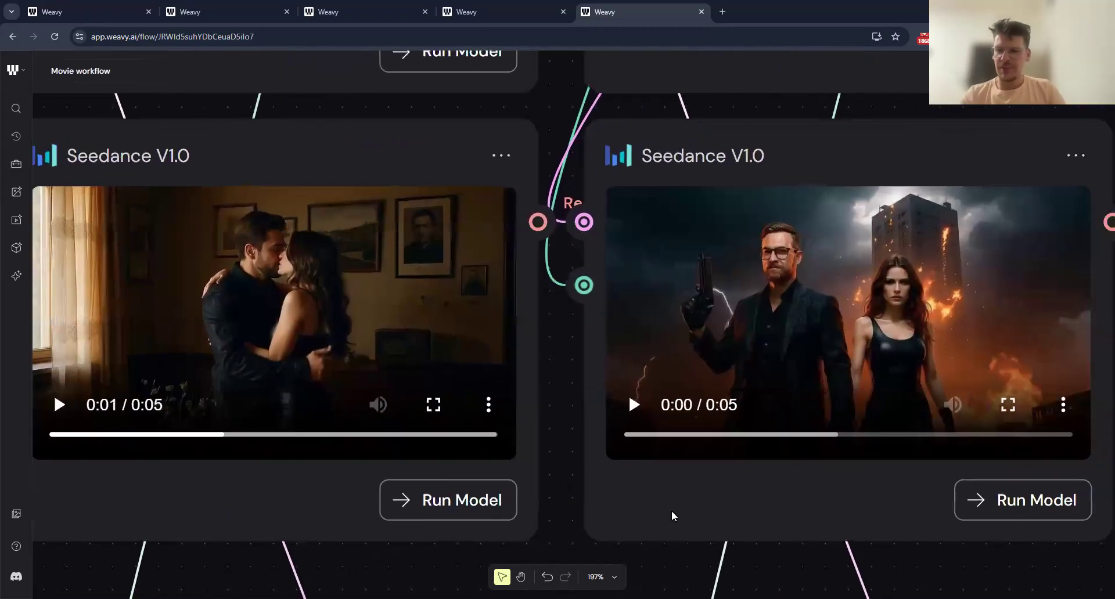
scroll(724, 502, right, 2)
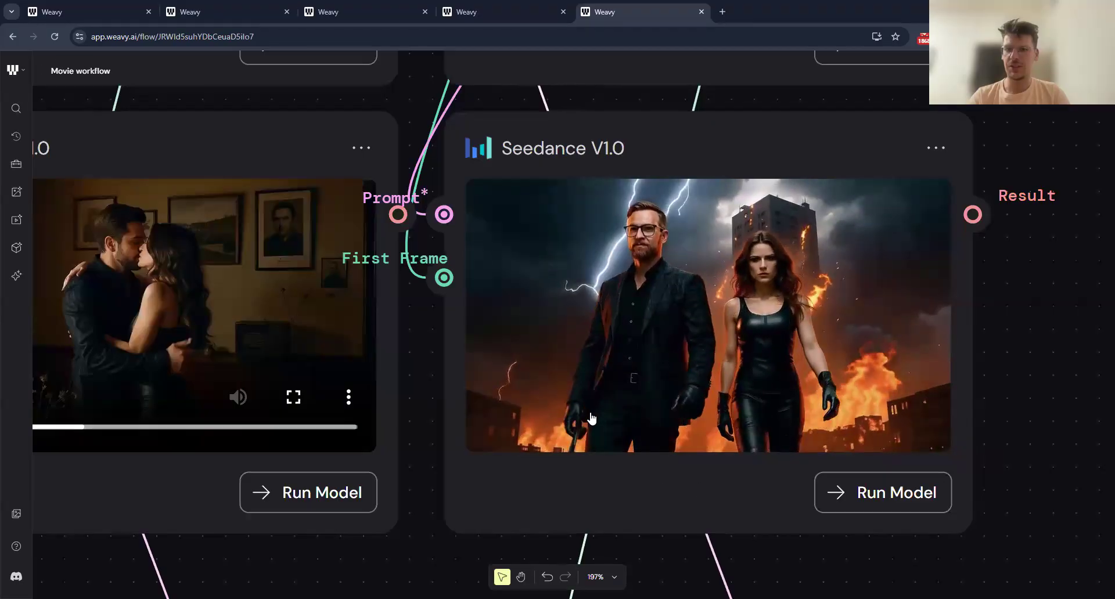
mouse_move(495, 401)
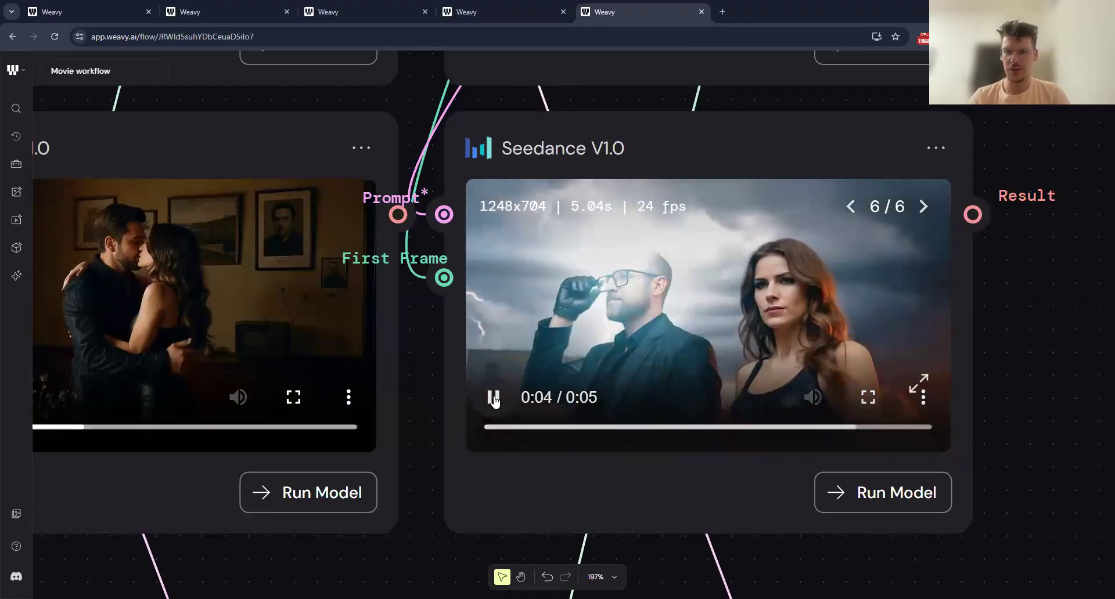
click(494, 398)
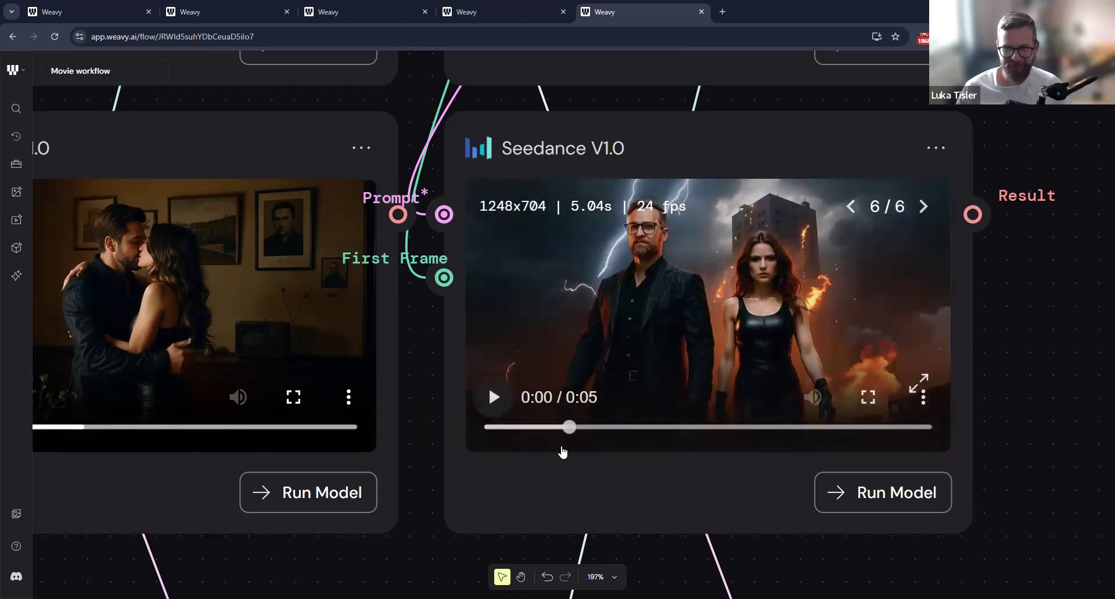
Play the fourth column's Kling Video 2.1 video of the man and woman before the burning building, and pause it.
scroll(562, 452, down, 3)
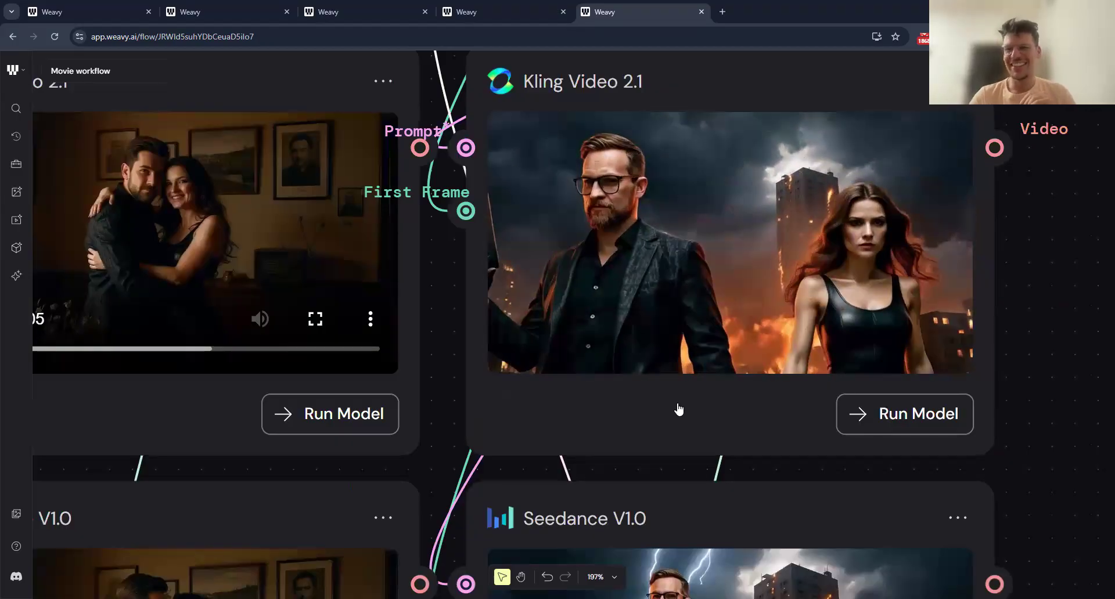
mouse_move(520, 327)
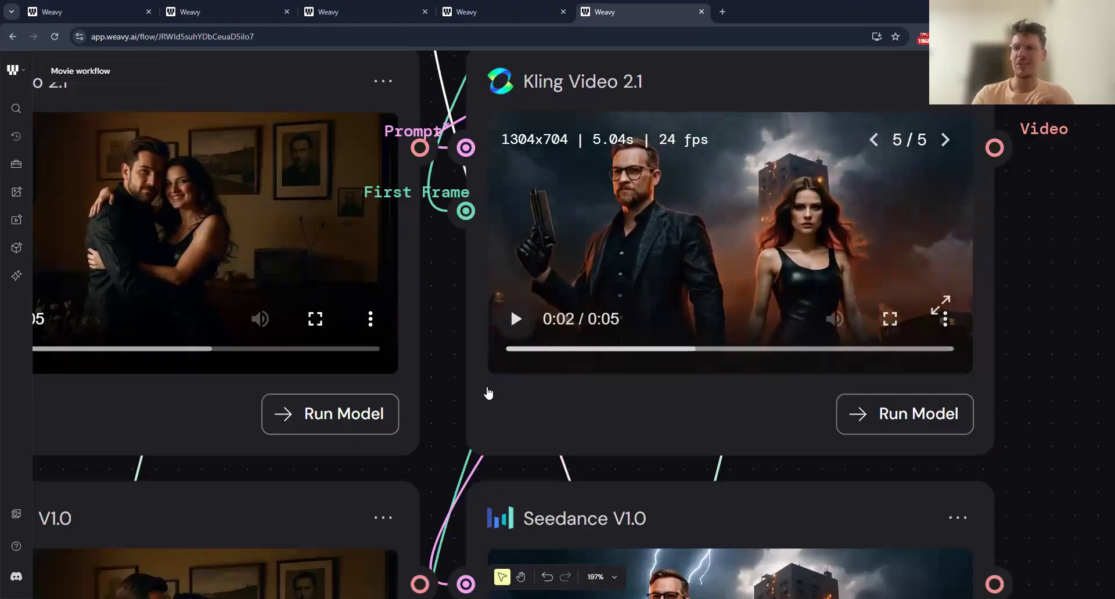
Play the Kling Video 2.1 videos of the embracing couple and the rooftop showdown, pausing each one.
drag(488, 393, 950, 418)
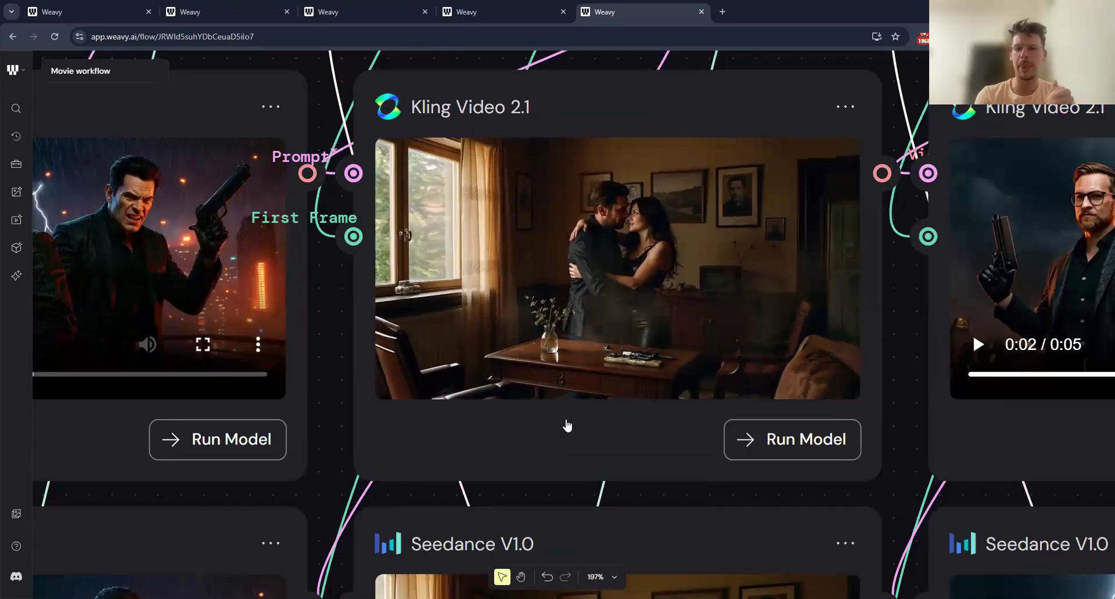
mouse_move(403, 363)
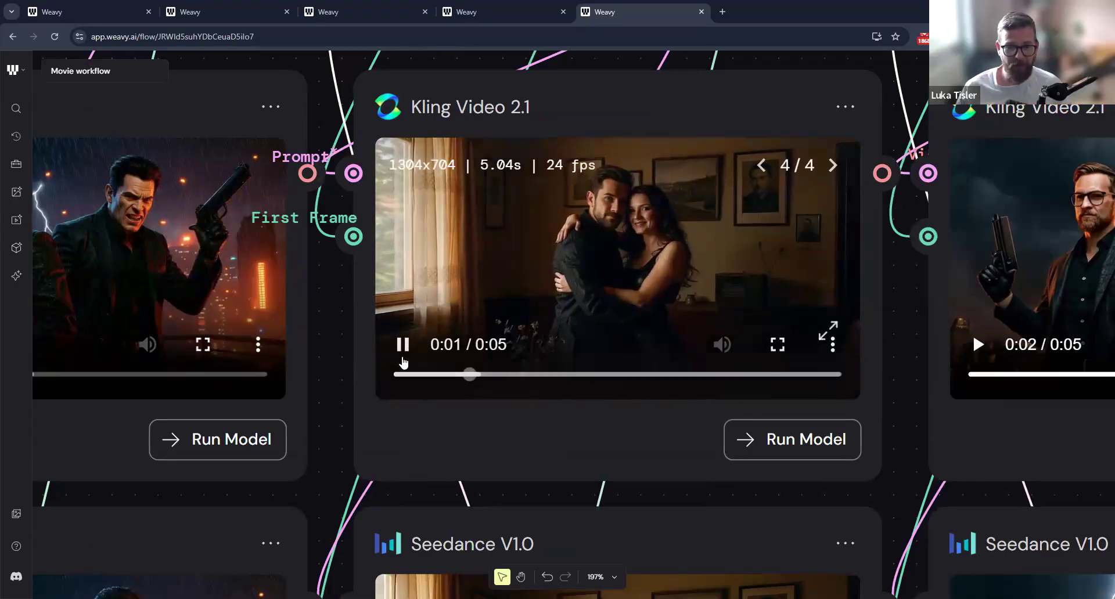
drag(488, 436, 827, 434)
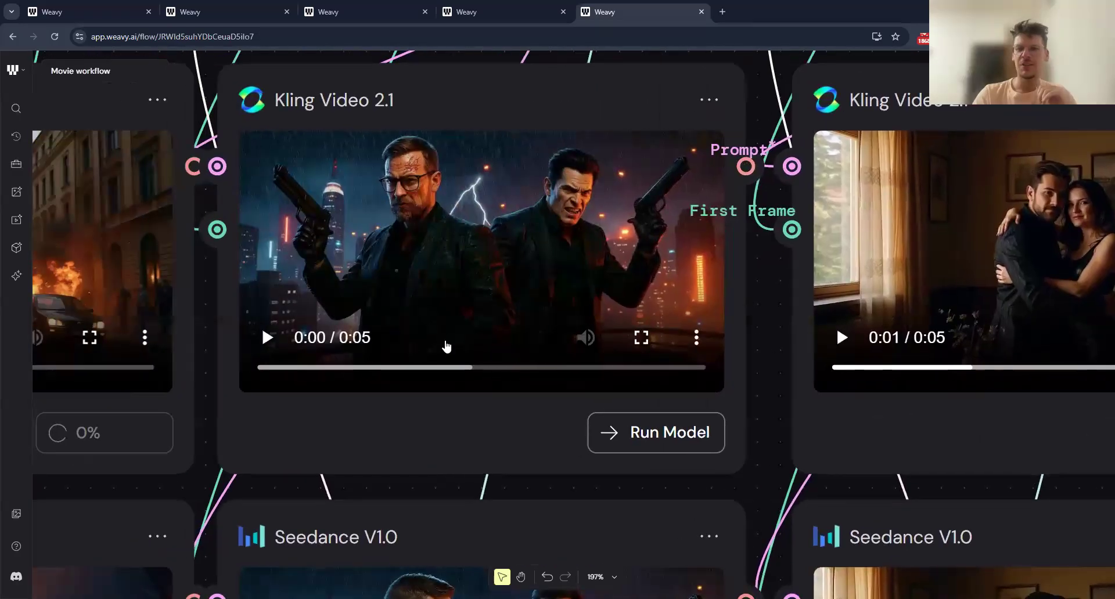
drag(387, 443, 565, 447)
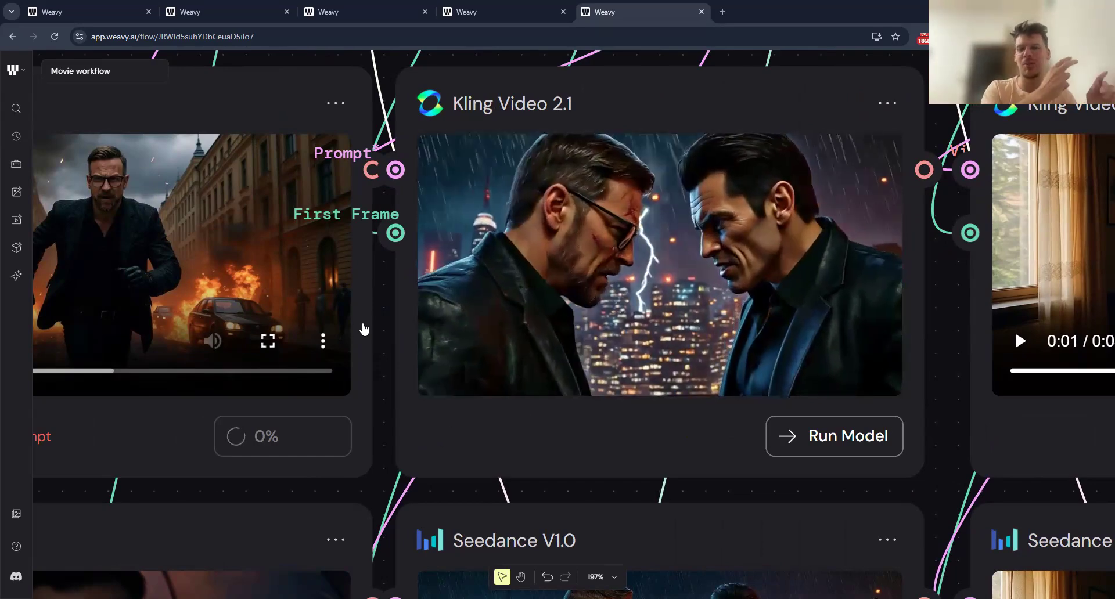
click(342, 337)
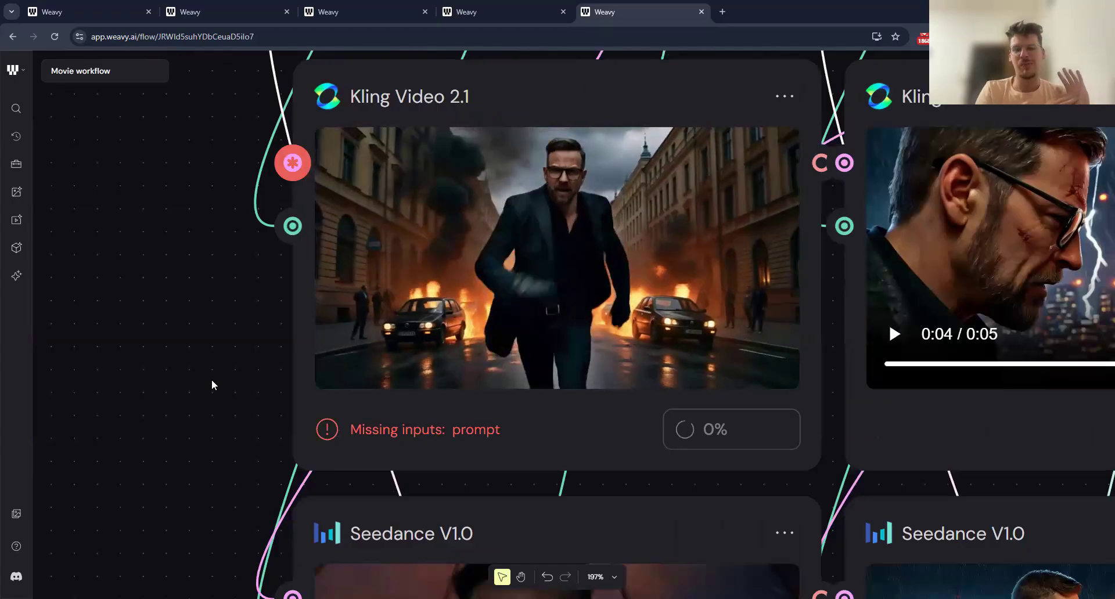
Go back to the start of the workflow, to the source movie poster and its Image Describer.
scroll(212, 379, down, 3)
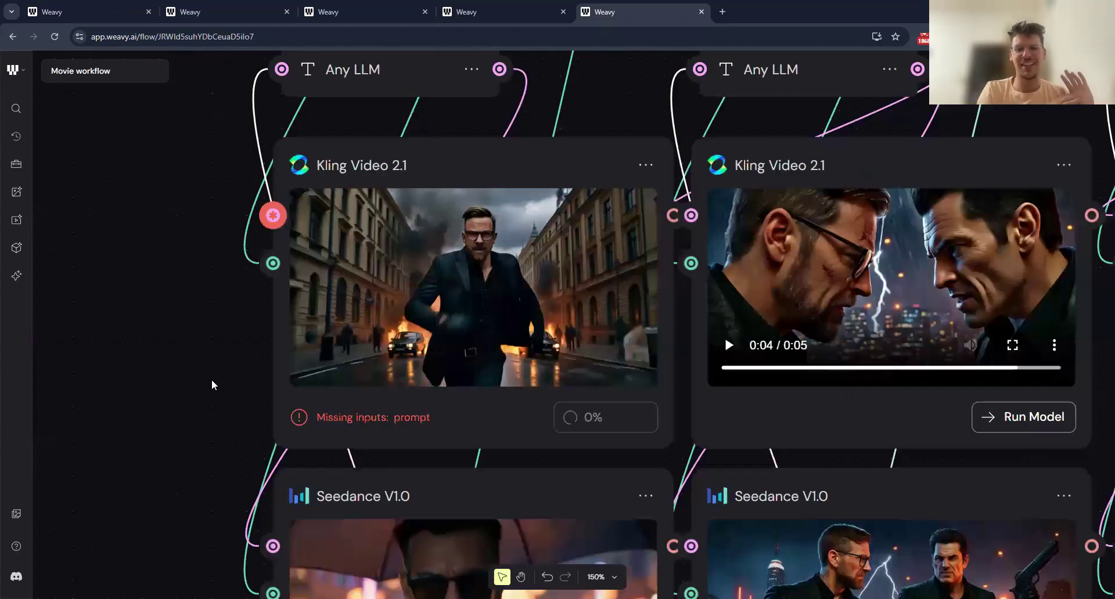
scroll(214, 227, down, 4)
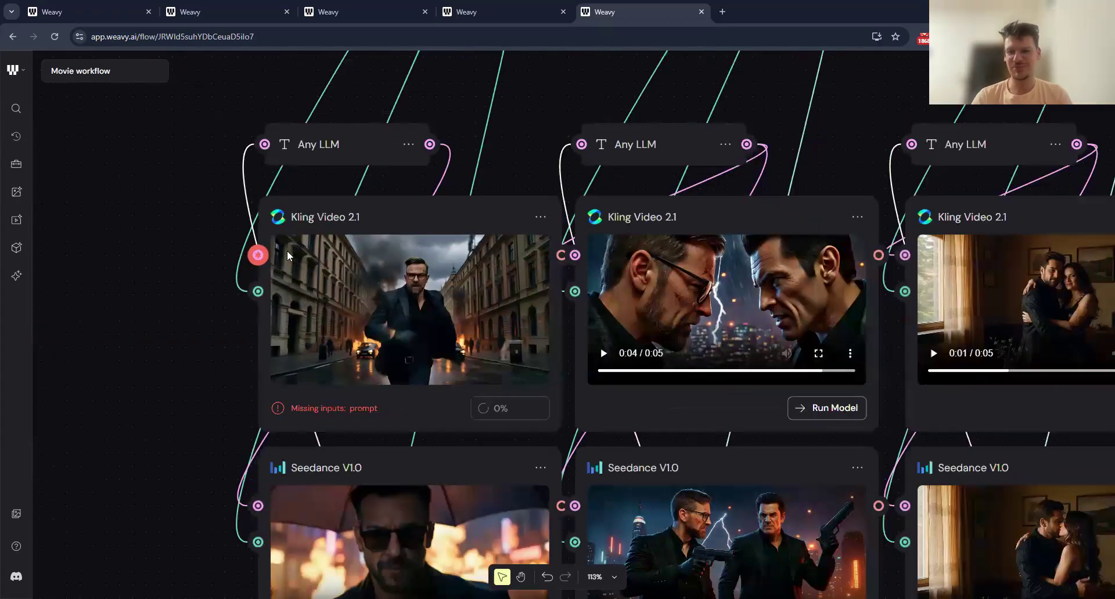
scroll(287, 347, down, 4)
scroll(288, 347, up, 3)
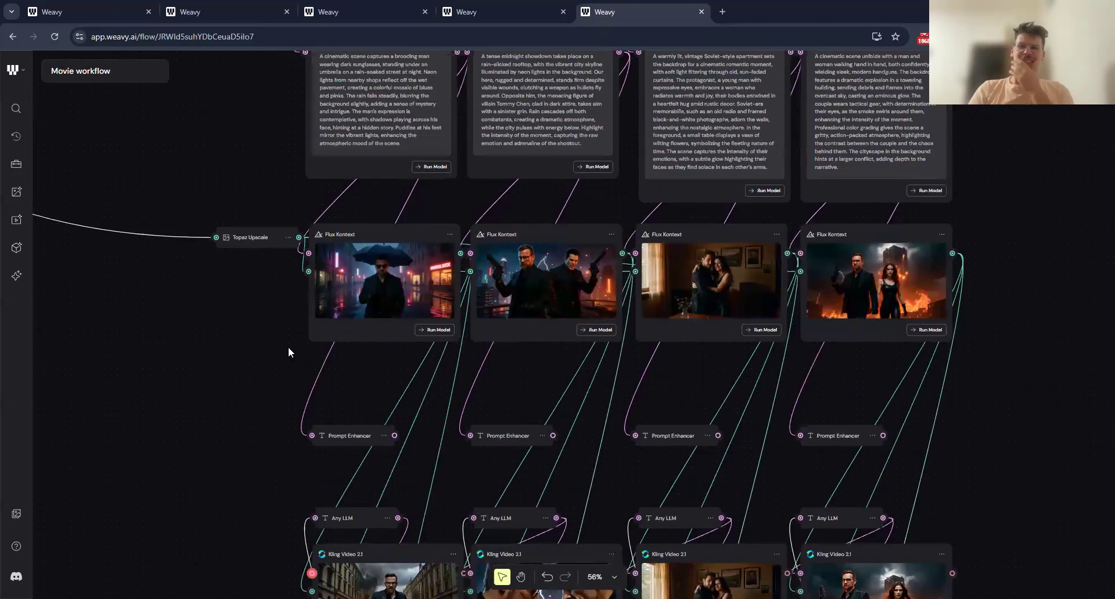
scroll(339, 204, left, 10)
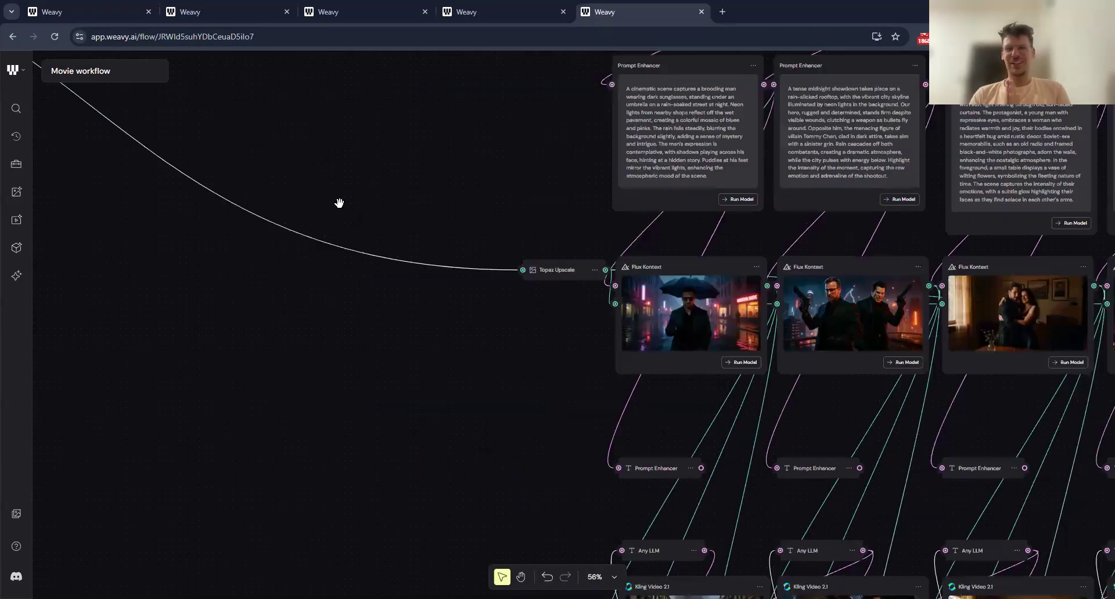
scroll(496, 346, left, 15)
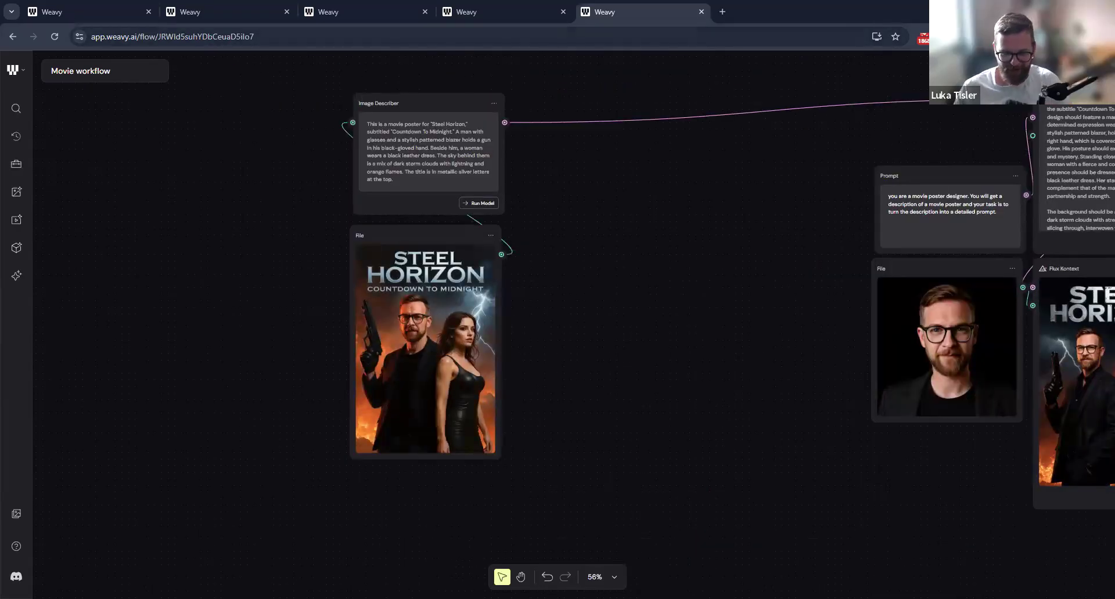
Search Google Images for "die hard" in a new browser tab and open the Die Hard: The Ultimate Visual History cover.
key(ctrl+t)
text(die hard)
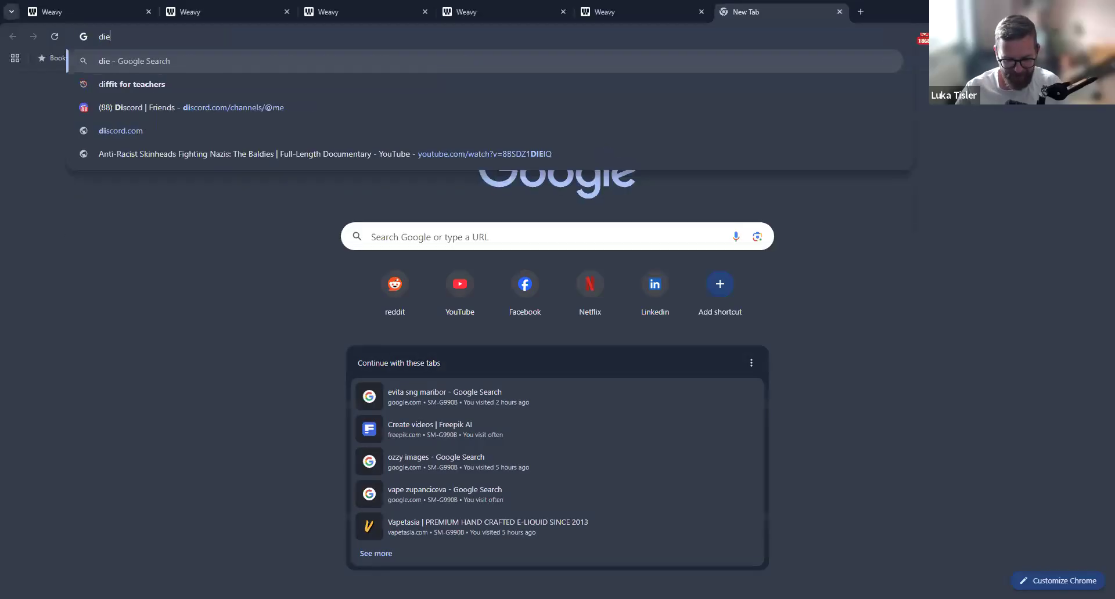
key(Return)
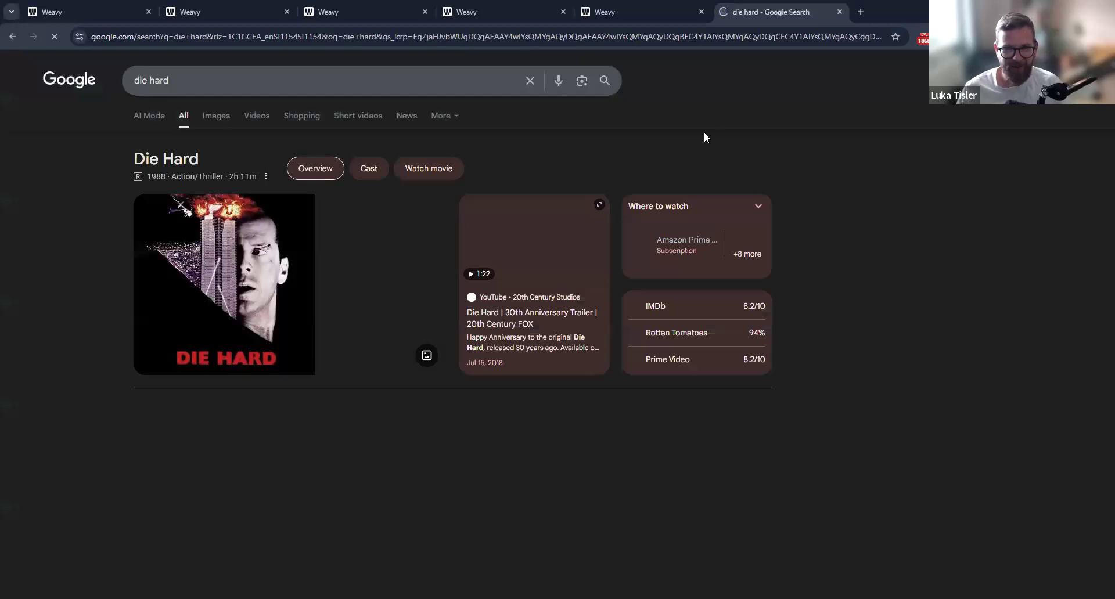
click(216, 115)
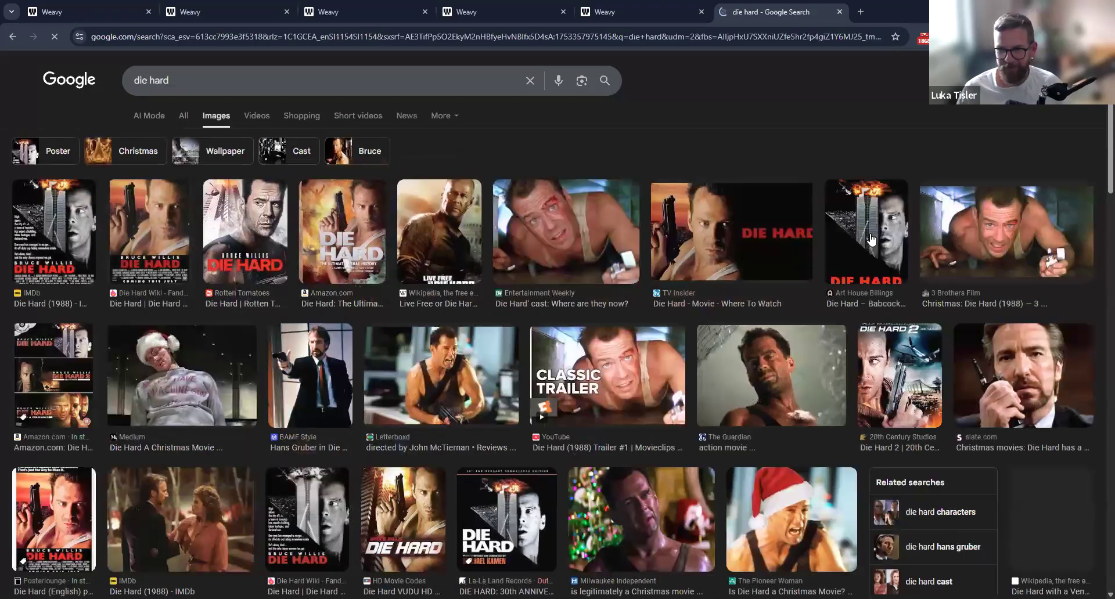
click(342, 244)
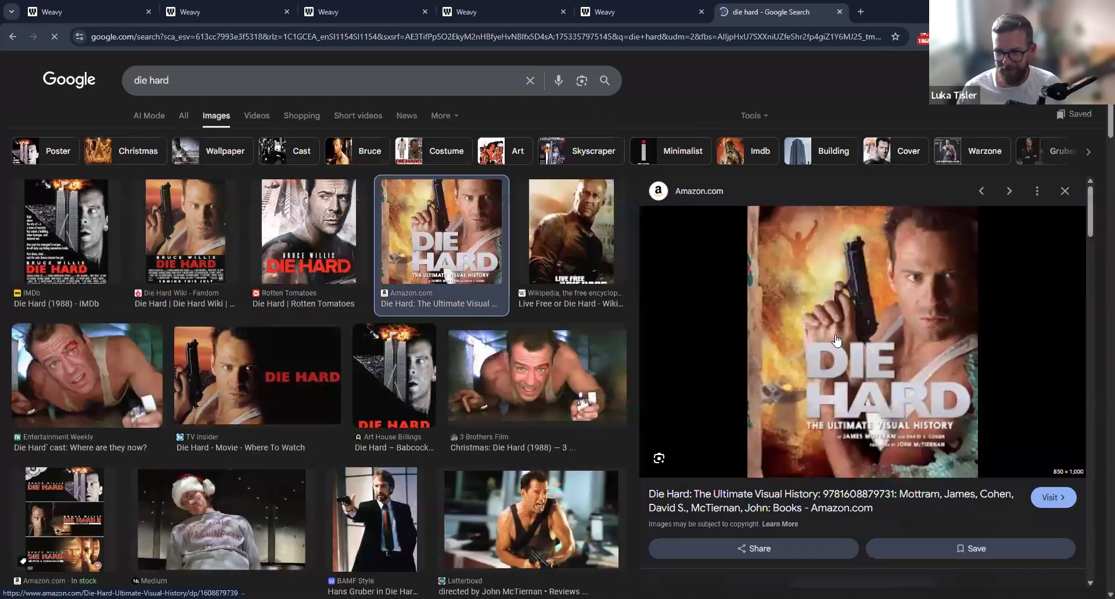
Save the Die Hard cover image to the WEavy folder on the Desktop.
right_click(835, 335)
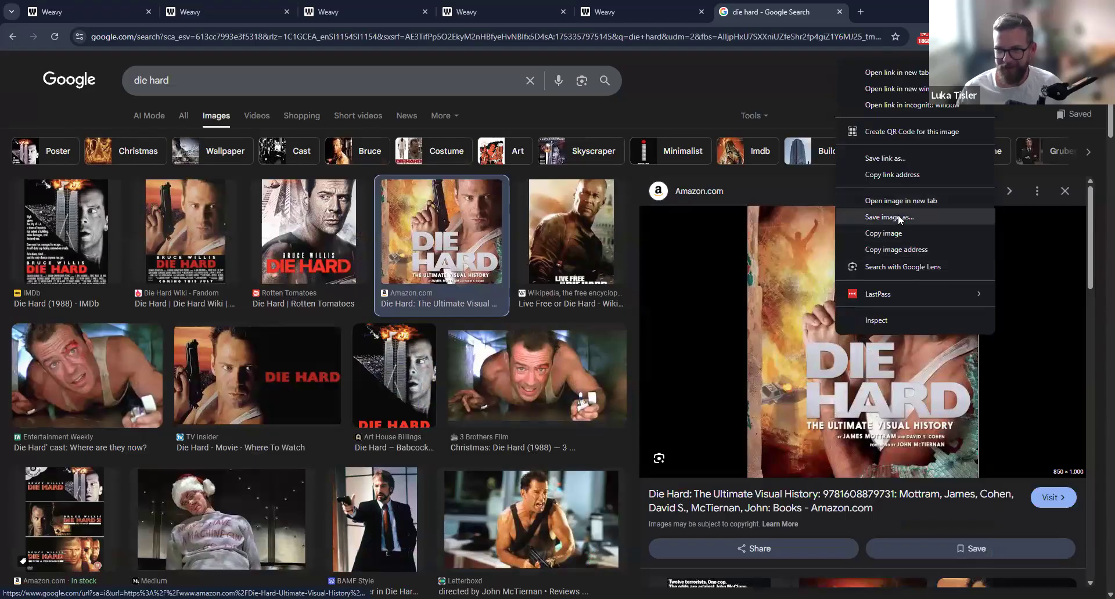
click(929, 219)
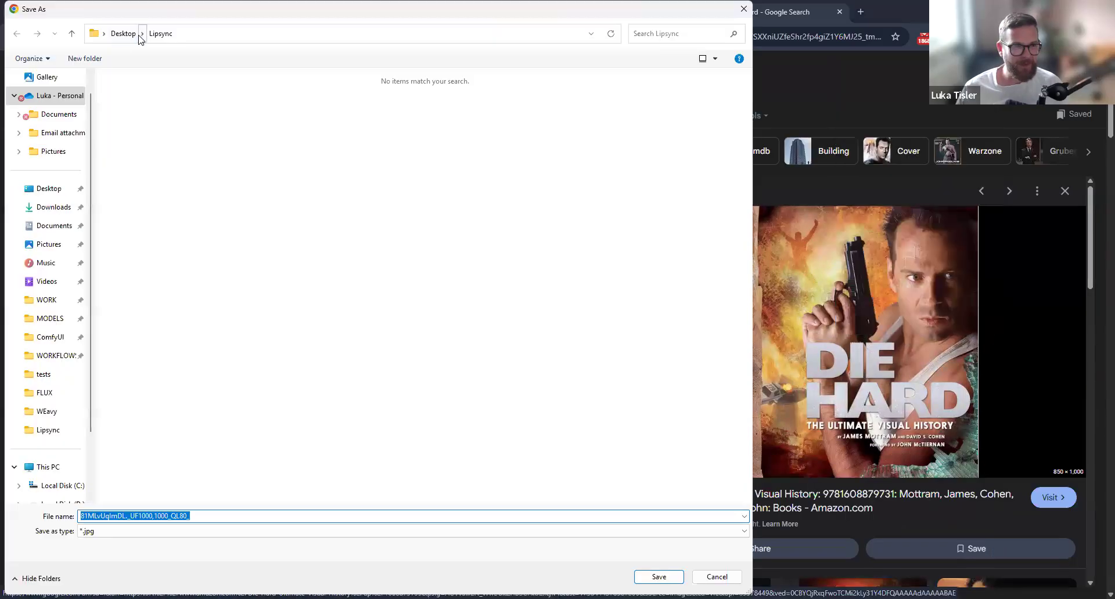
click(123, 34)
double_click(200, 102)
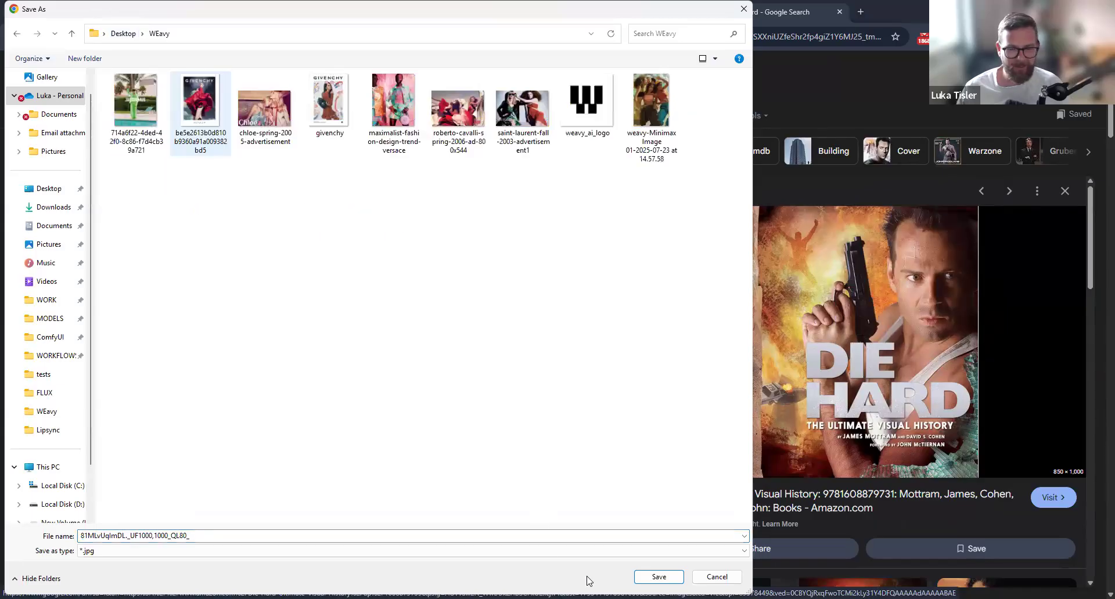
Return to the Movie workflow in Weavy and replace the Steel Horizon poster under the Image Describer with the saved Die Hard image.
click(161, 19)
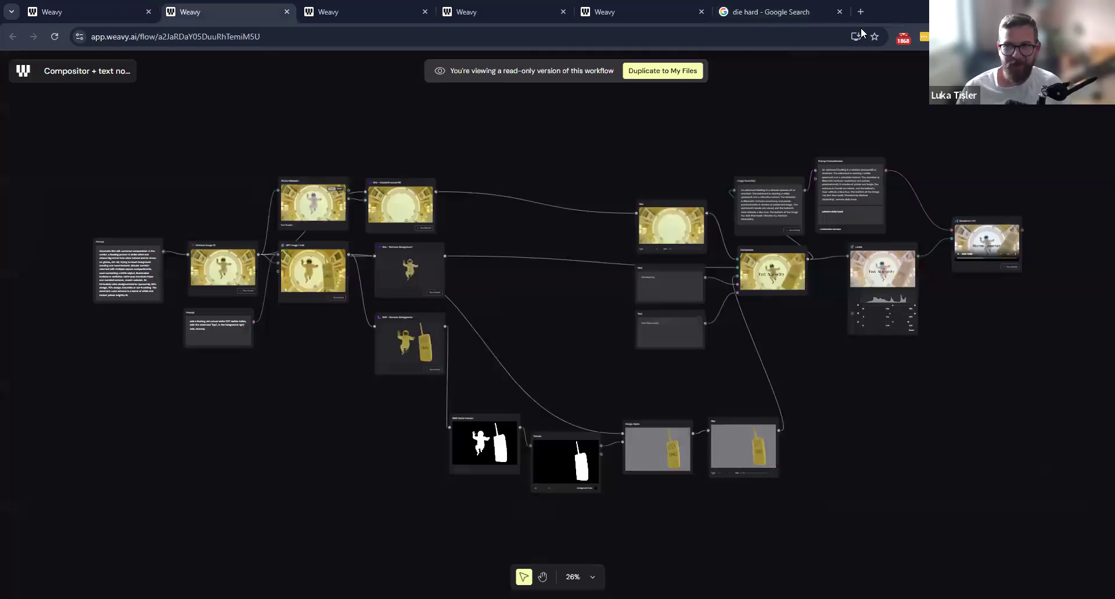
click(385, 19)
click(456, 19)
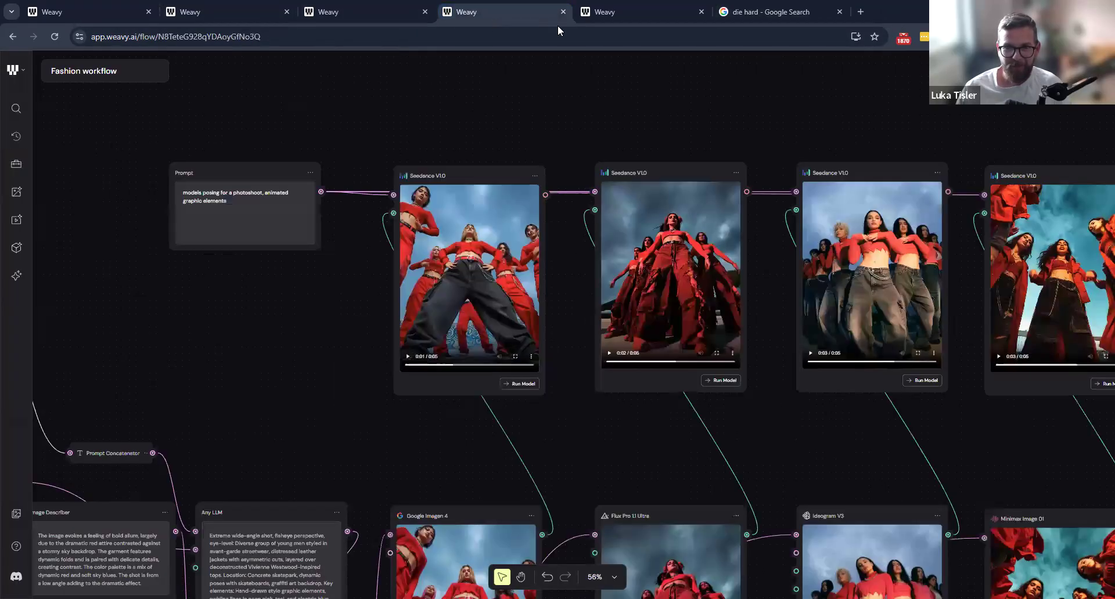
click(615, 22)
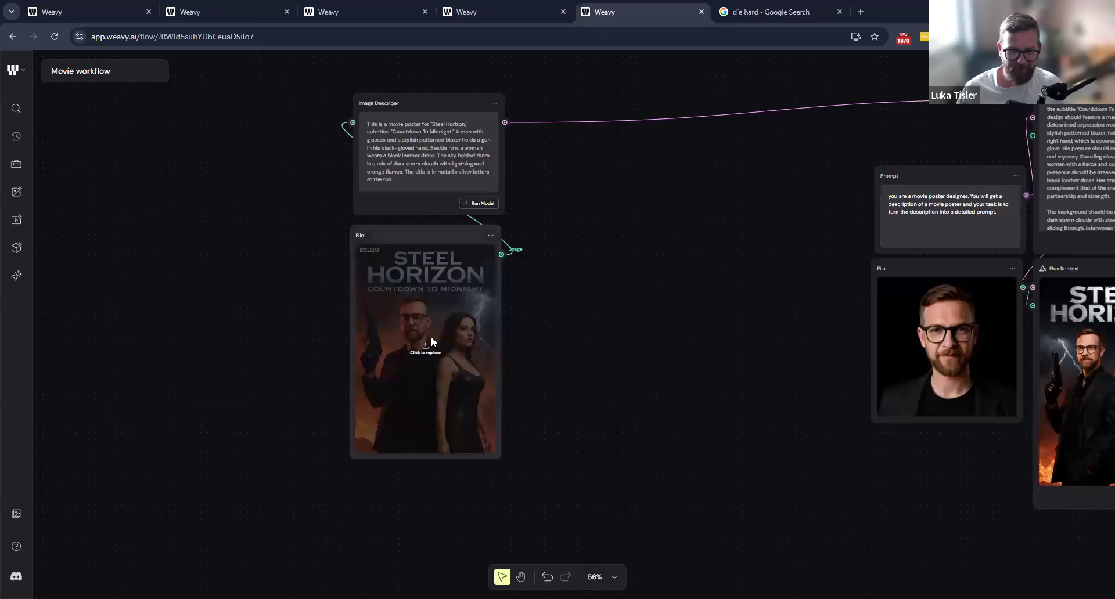
click(431, 343)
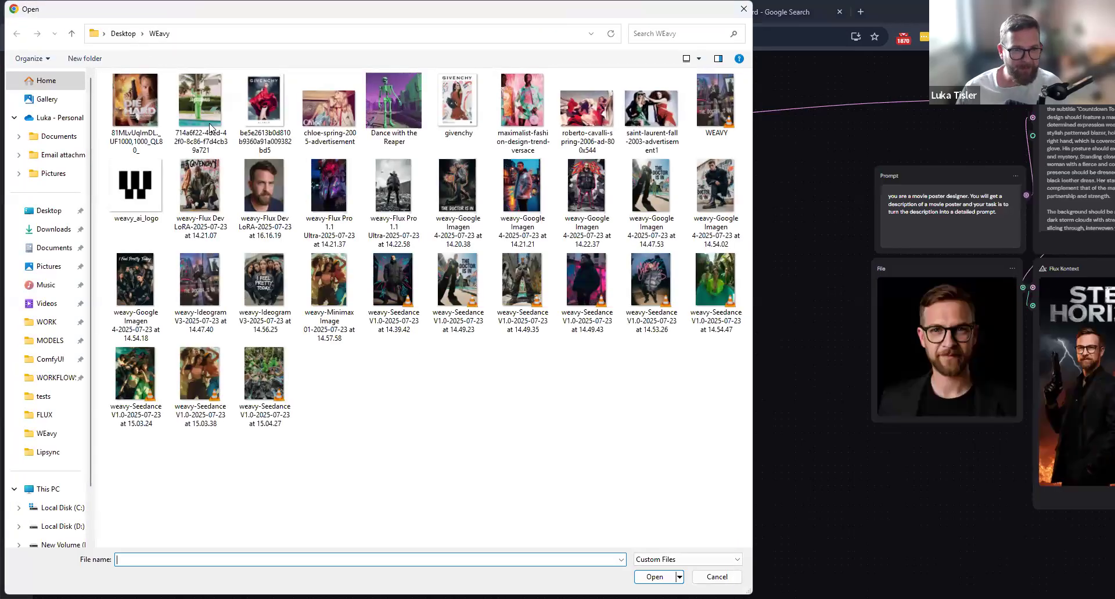
click(135, 104)
key(Return)
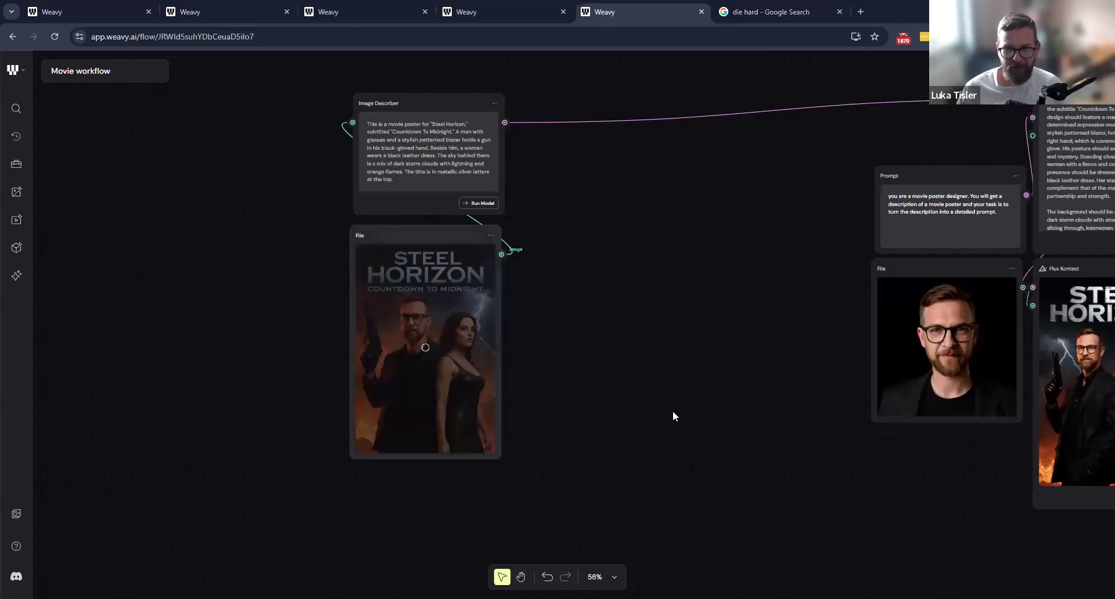
scroll(673, 410, down, 5)
scroll(699, 401, up, 5)
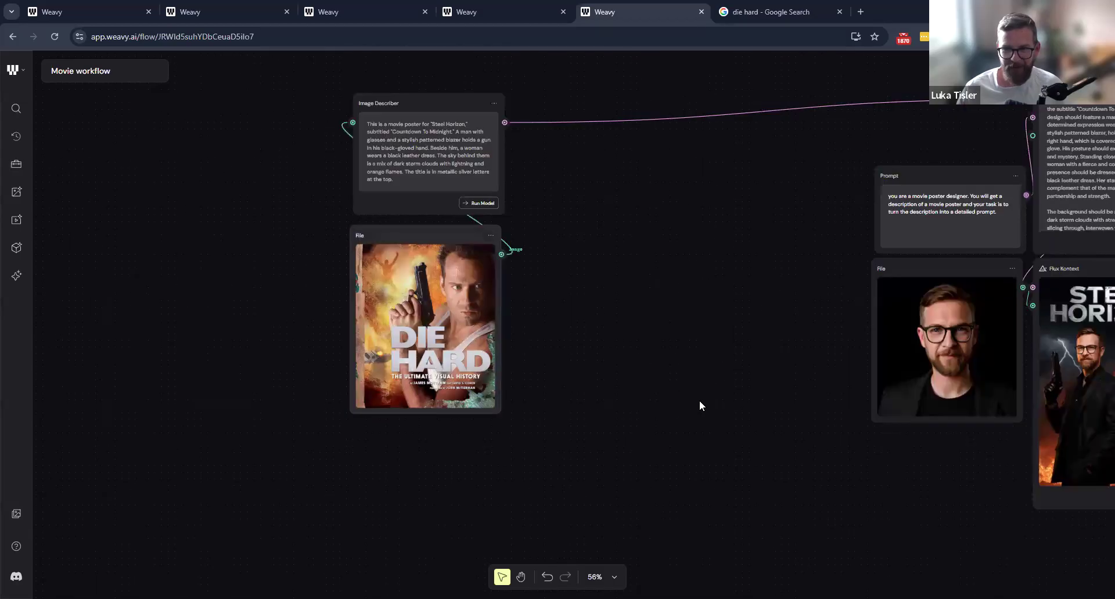
Select the separate node group with the Minimax Hailuo-02 videos and move it further down, away from the main workflow.
scroll(707, 446, down, 1)
scroll(659, 451, down, 1)
scroll(659, 455, down, 5)
scroll(666, 455, right, 5)
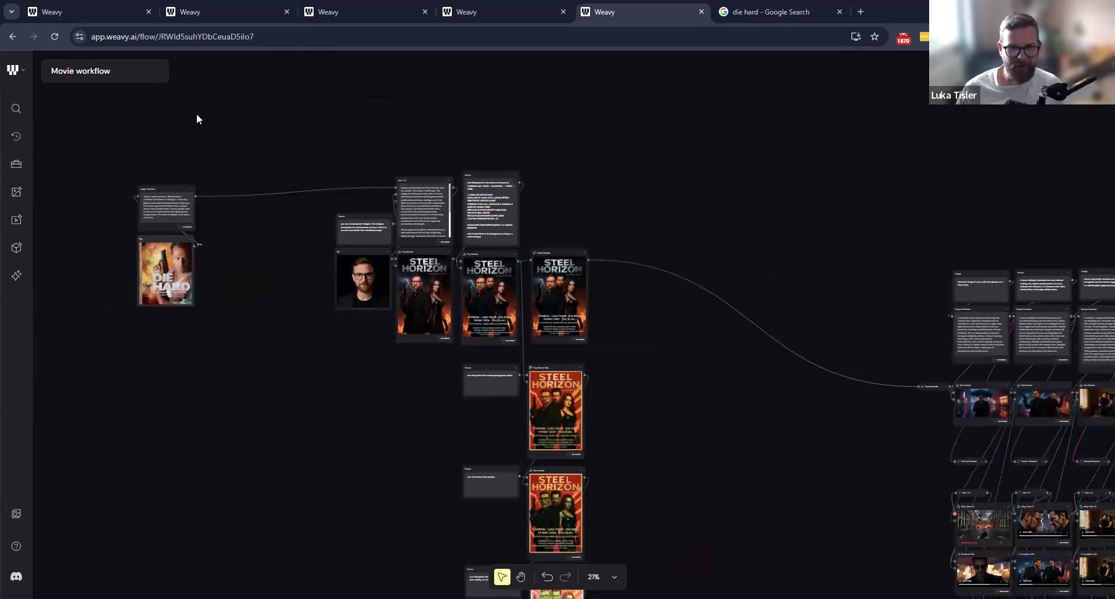
scroll(206, 112, down, 4)
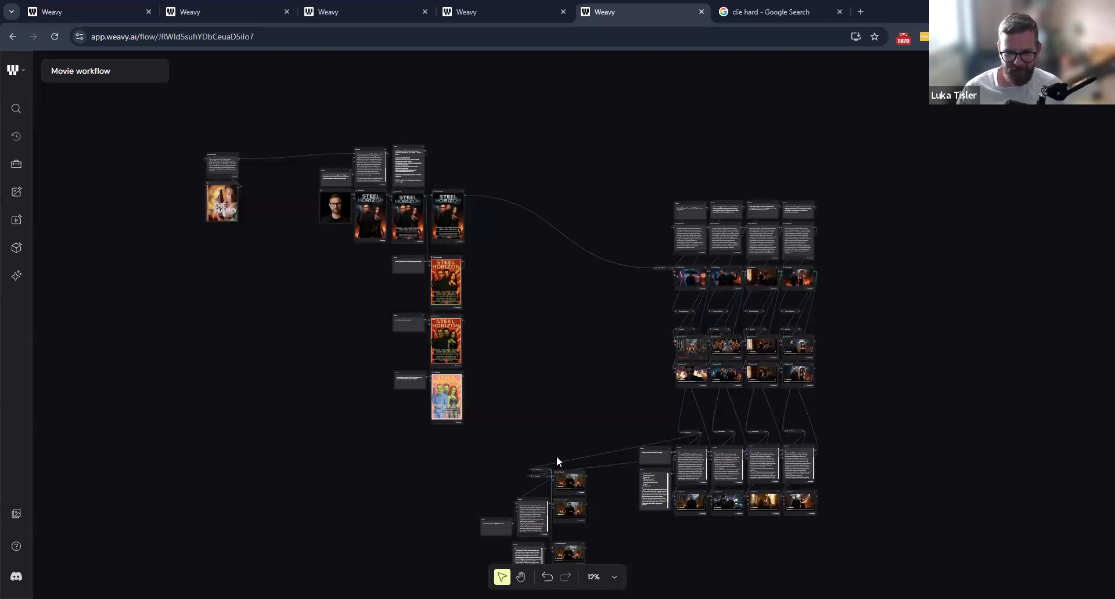
scroll(523, 331, down, 3)
drag(451, 336, 563, 487)
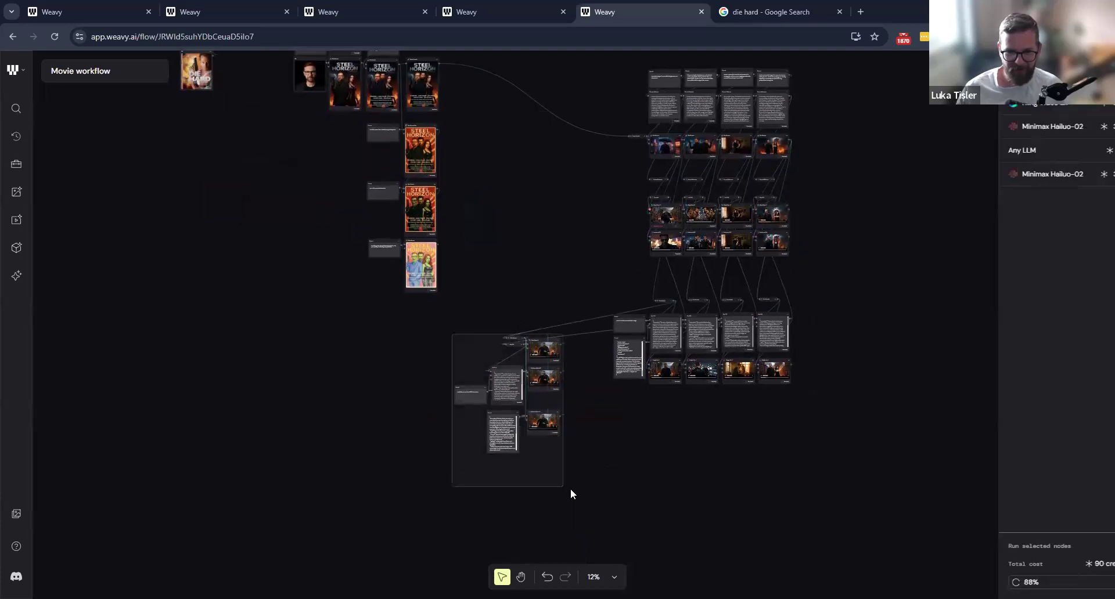
drag(541, 364, 497, 480)
Select all main workflow nodes, from the Die Hard poster through the Google Veo 3 videos, and run them.
click(555, 214)
drag(555, 215, 589, 372)
drag(196, 145, 836, 538)
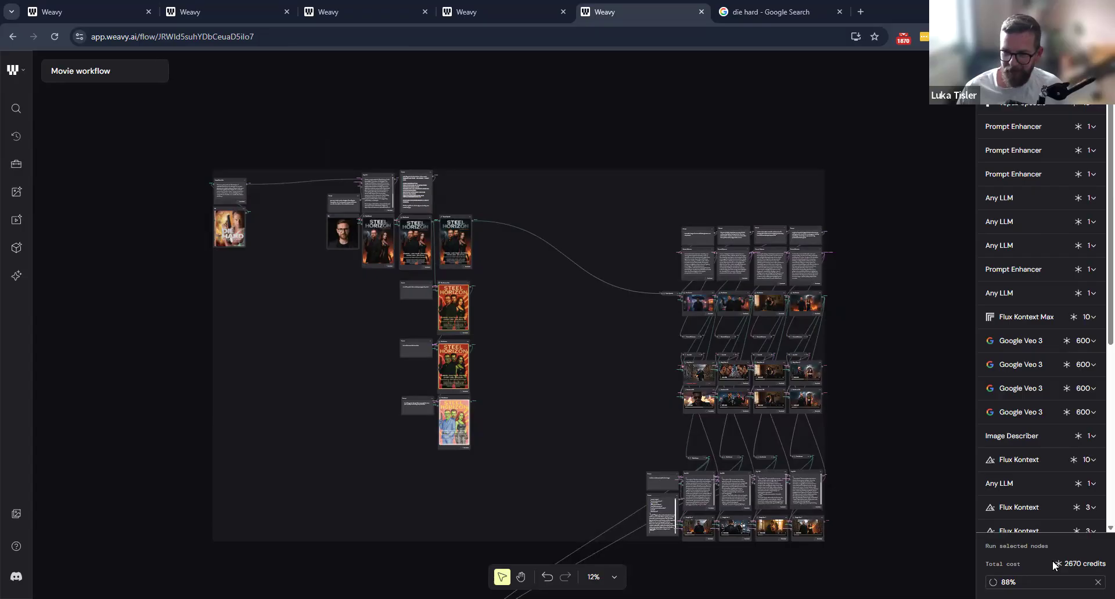
scroll(819, 460, down, 3)
scroll(819, 460, right, 2)
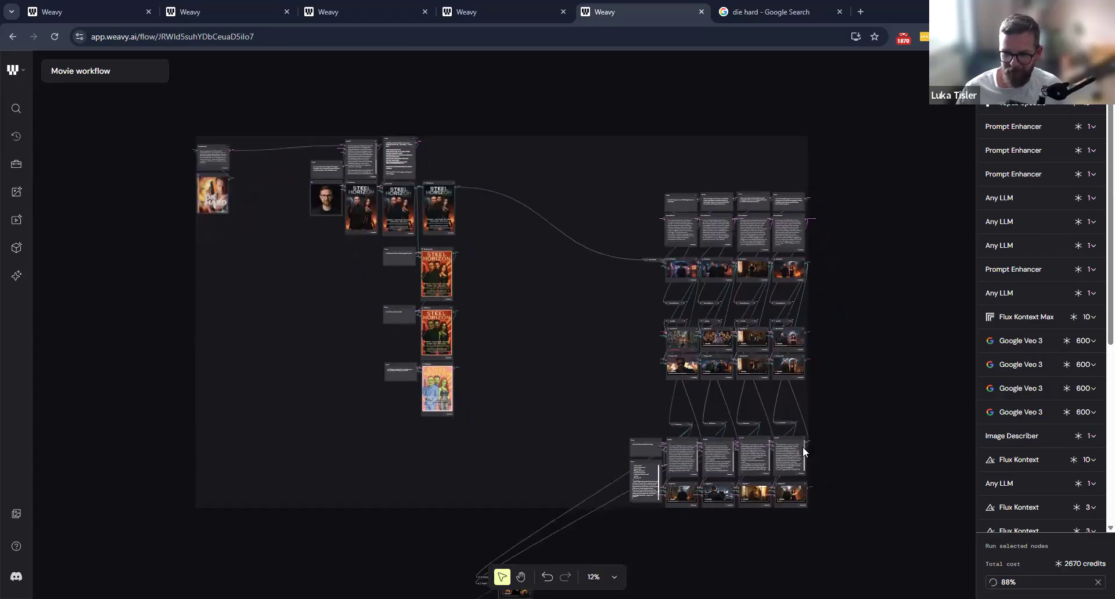
scroll(718, 458, up, 1)
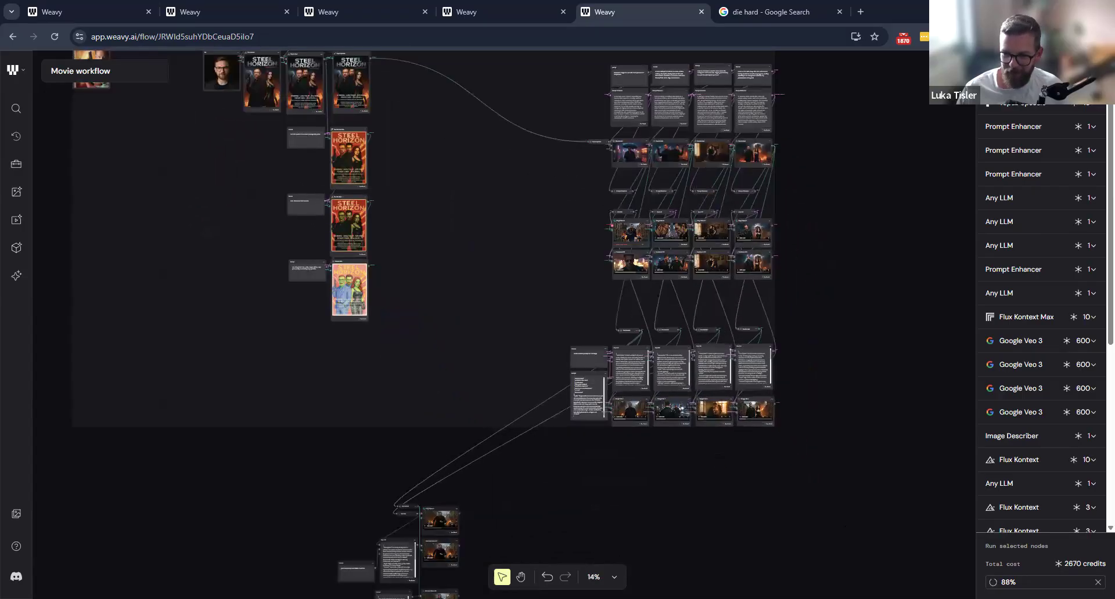
scroll(717, 461, up, 2)
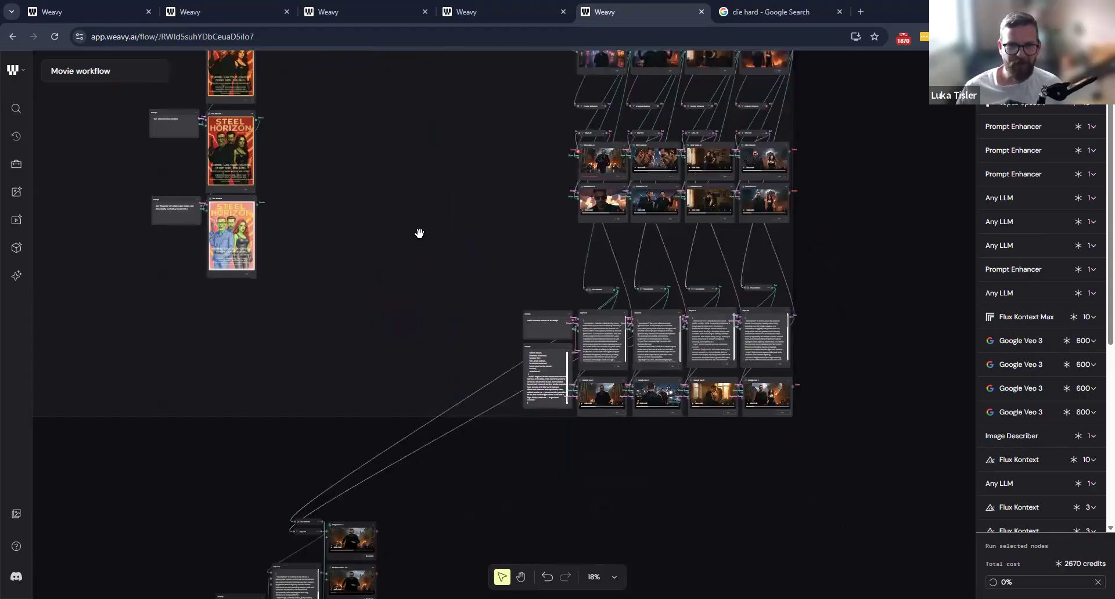
Replace the current selection with the four scene columns' prompts, Prompt Enhancers and Flux Kontext images.
click(854, 445)
drag(613, 340, 651, 407)
drag(455, 176, 607, 294)
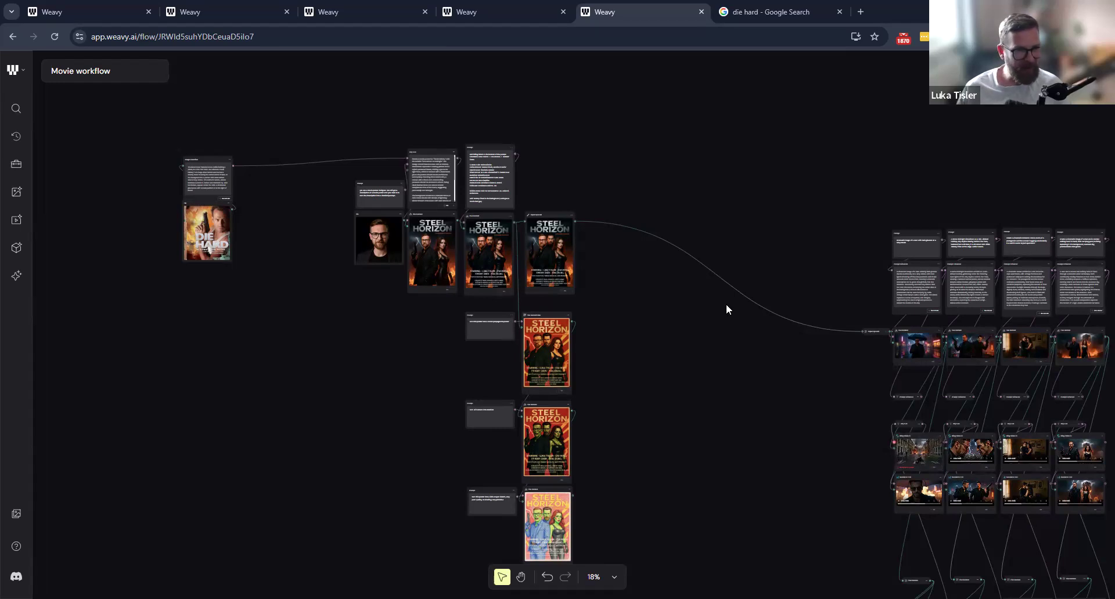
drag(753, 463, 640, 393)
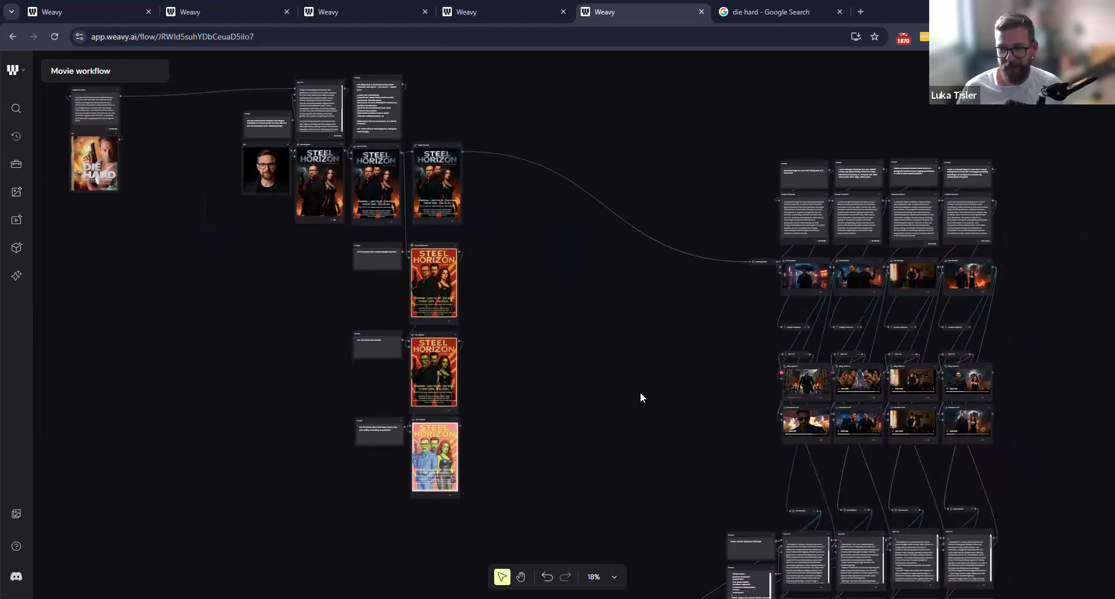
drag(741, 145, 1002, 336)
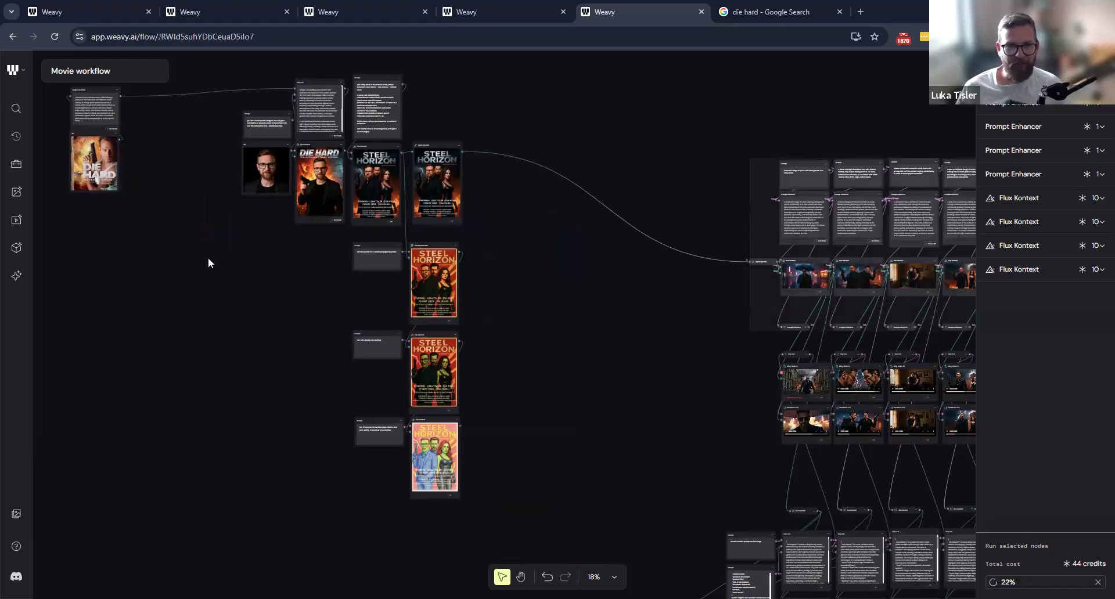
Clear the selection and examine the regenerated Flux Kontext poster beside the portrait file.
click(223, 187)
scroll(224, 137, up, 4)
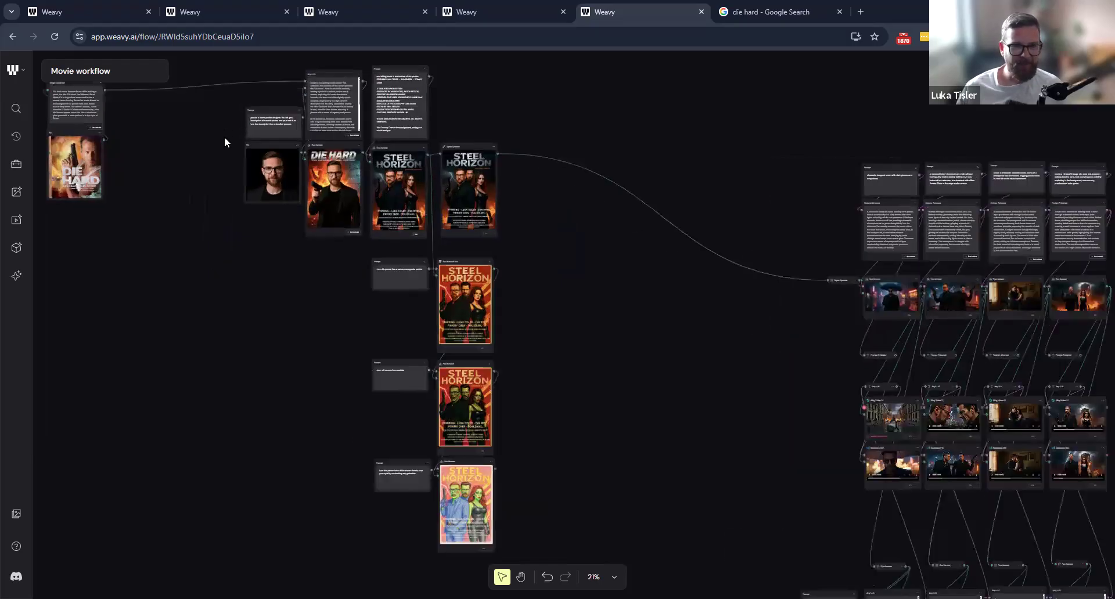
scroll(224, 137, up, 3)
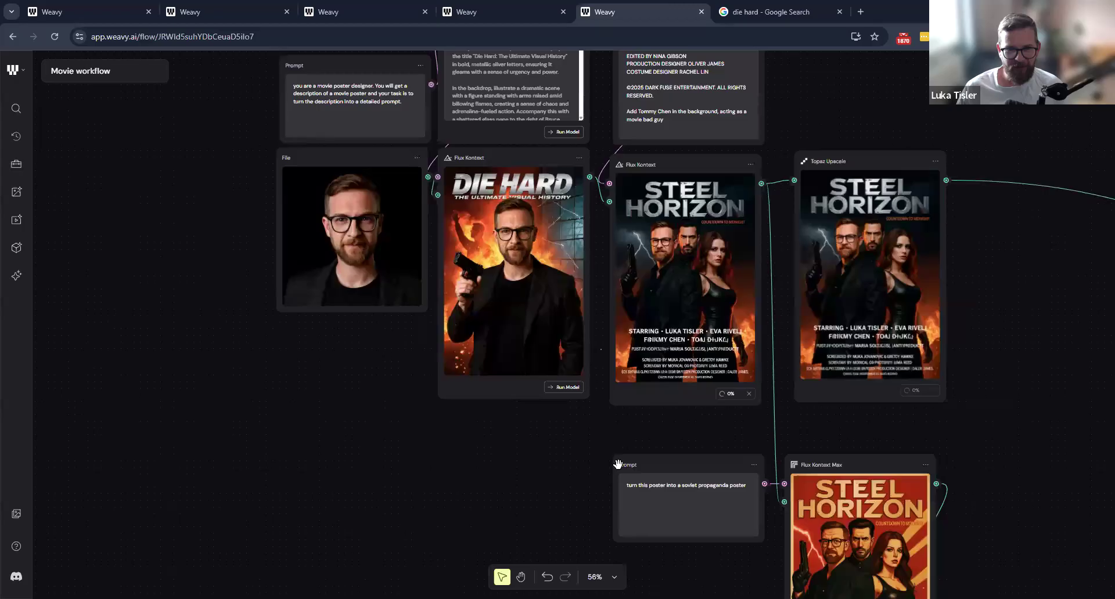
Compare the Die Hard source poster and portrait with the two regenerated Flux Kontext posters and the Topaz Upscale image.
drag(482, 457, 653, 503)
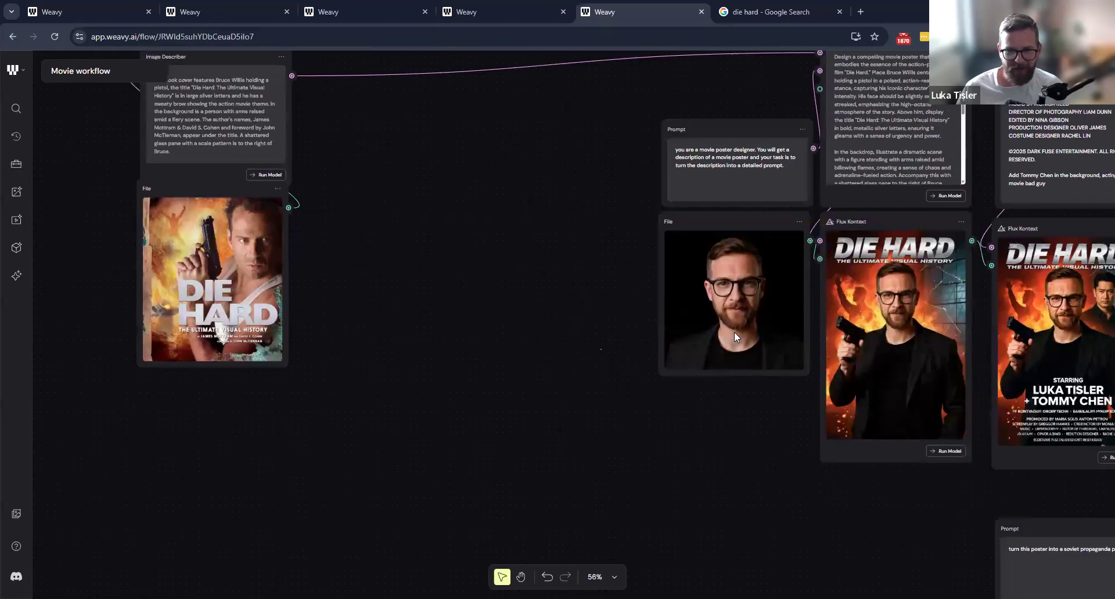
drag(987, 348, 606, 303)
scroll(736, 335, up, 4)
scroll(743, 332, down, 1)
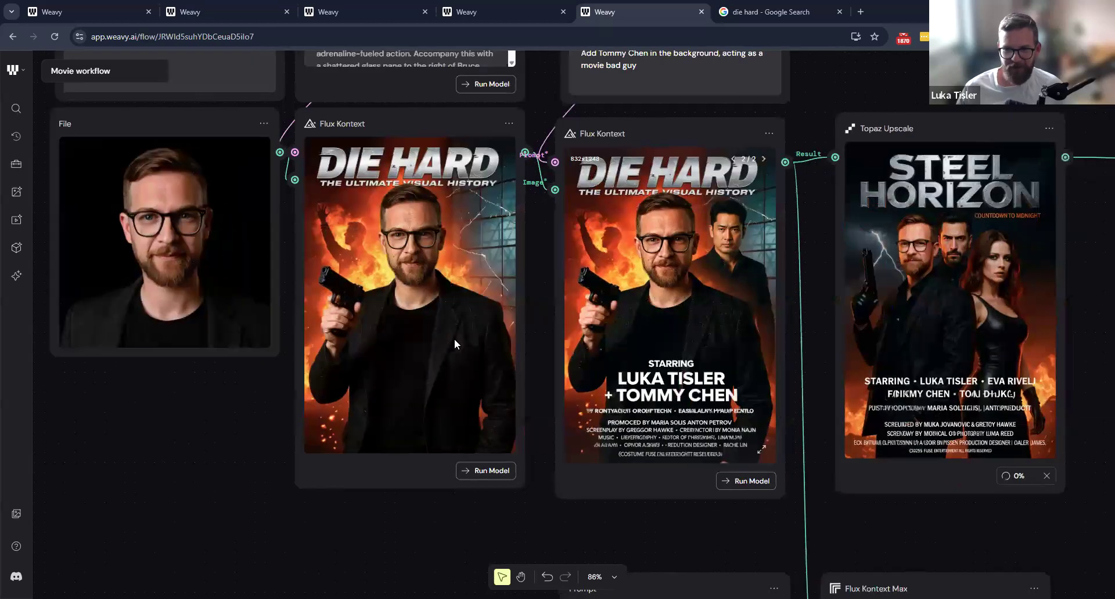
drag(718, 353, 691, 356)
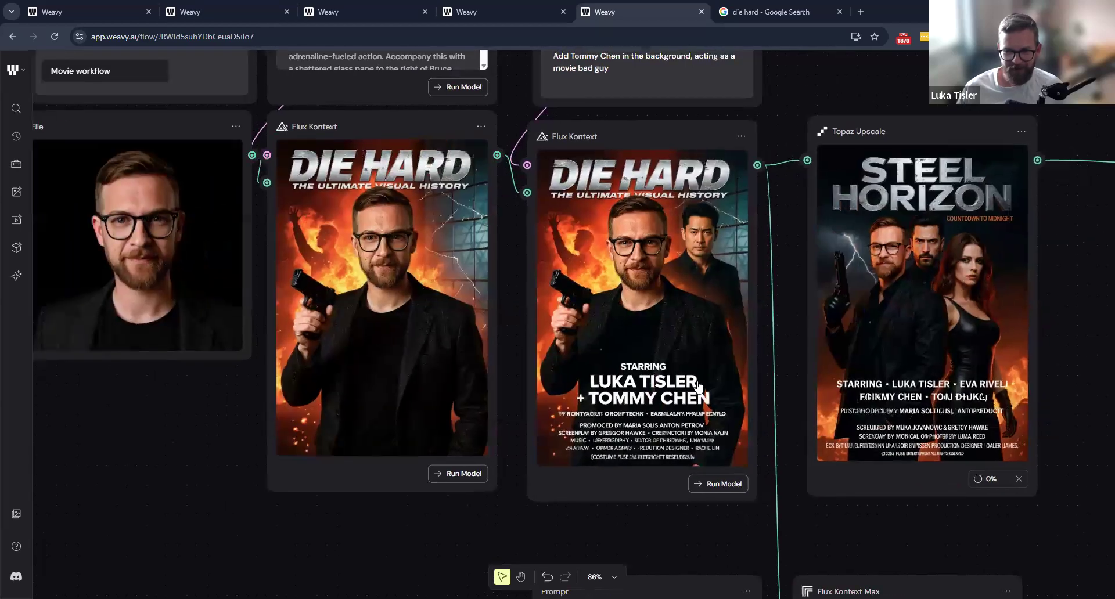
drag(861, 433, 704, 443)
drag(945, 474, 796, 483)
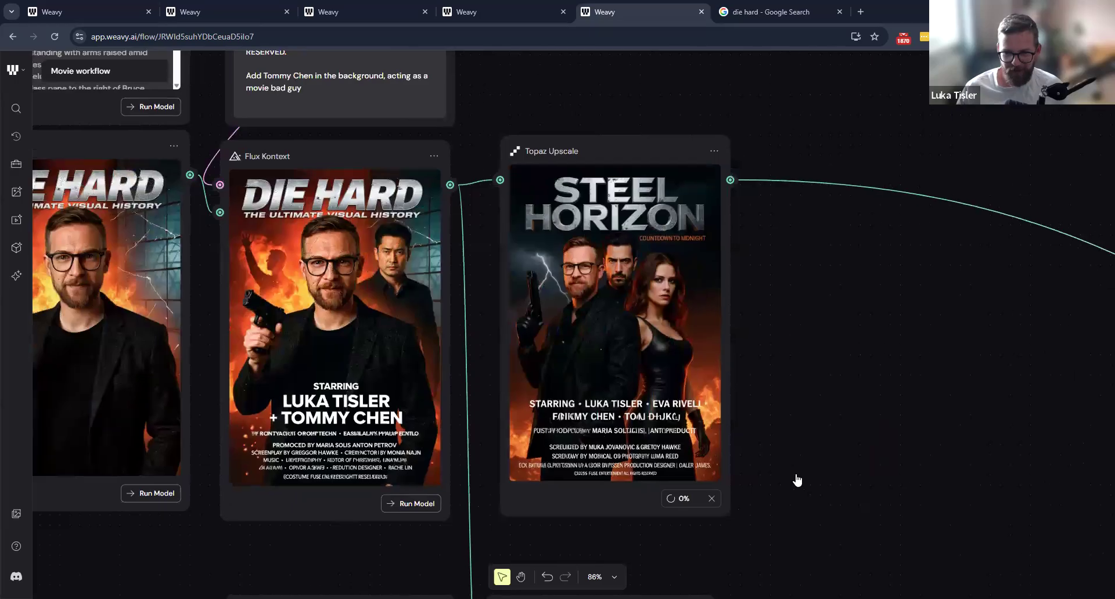
scroll(696, 332, down, 1)
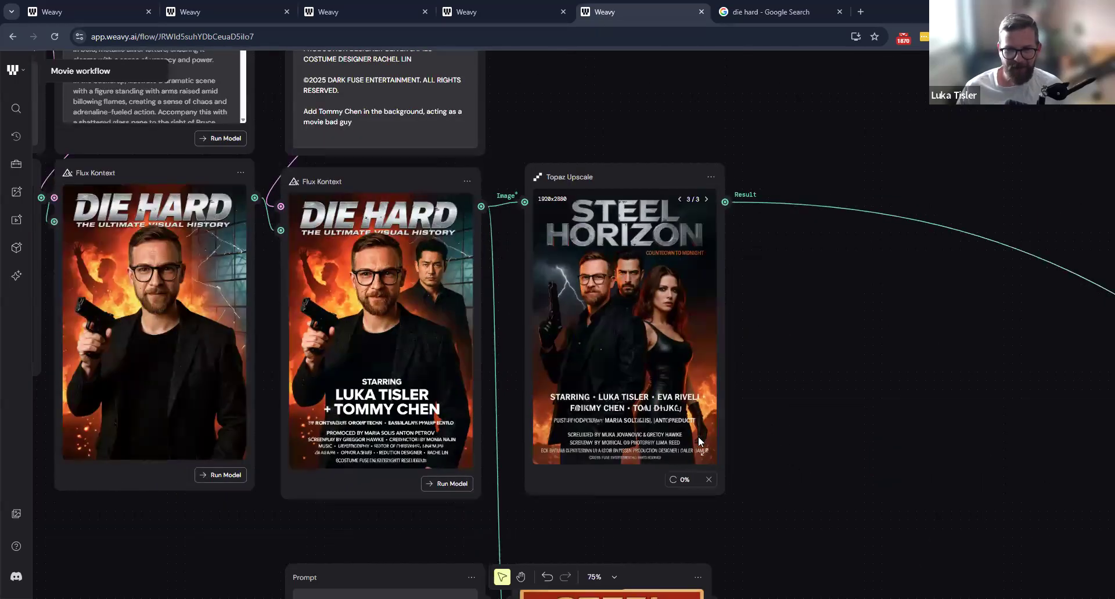
scroll(722, 317, down, 3)
Examine the poster variants generated from the soviet propaganda, zombie and kids crayon sketch prompts.
drag(848, 534, 718, 337)
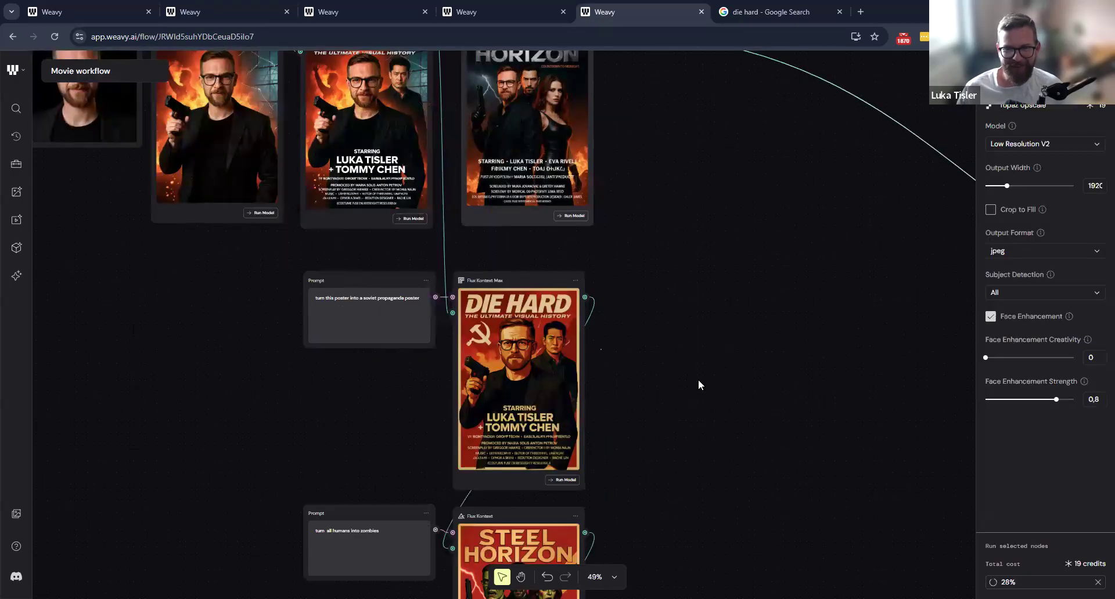
scroll(711, 337, down, 5)
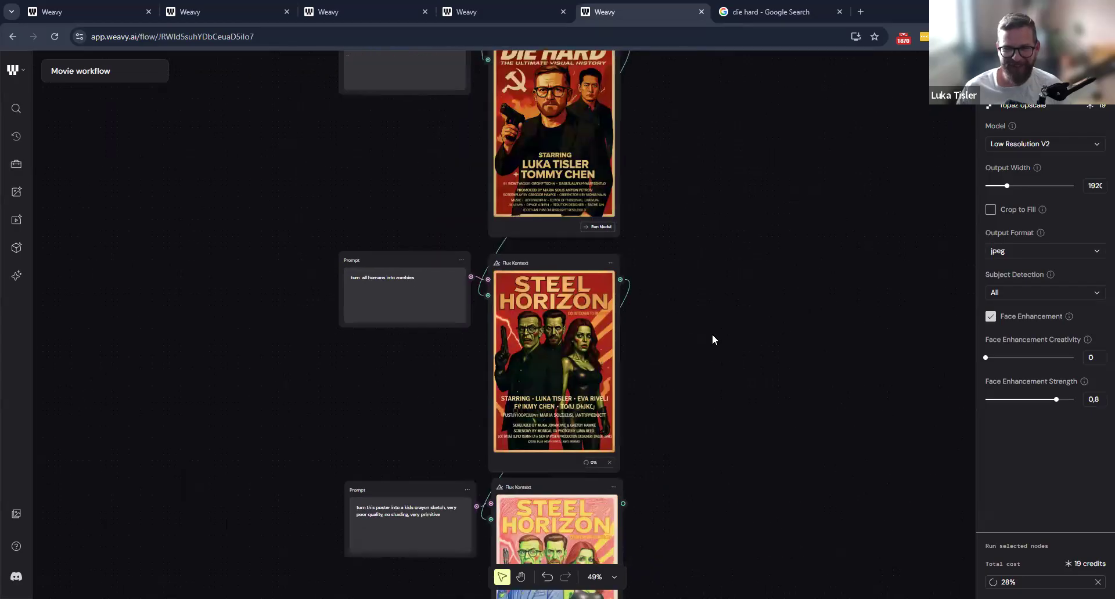
scroll(713, 340, down, 2)
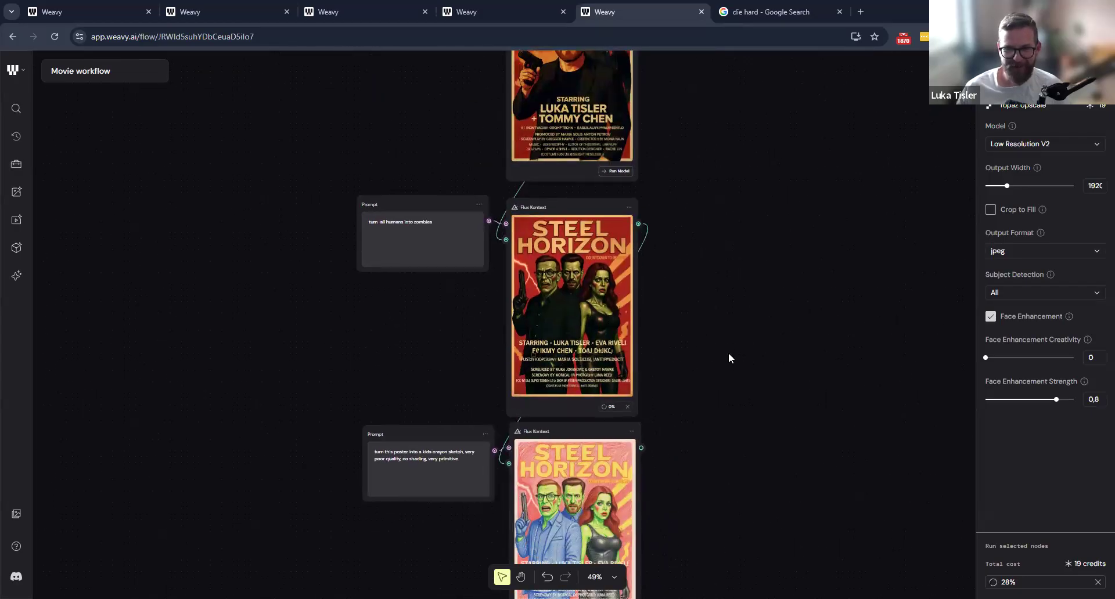
scroll(729, 354, up, 2)
drag(584, 428, 610, 346)
scroll(786, 372, down, 1)
scroll(787, 372, up, 3)
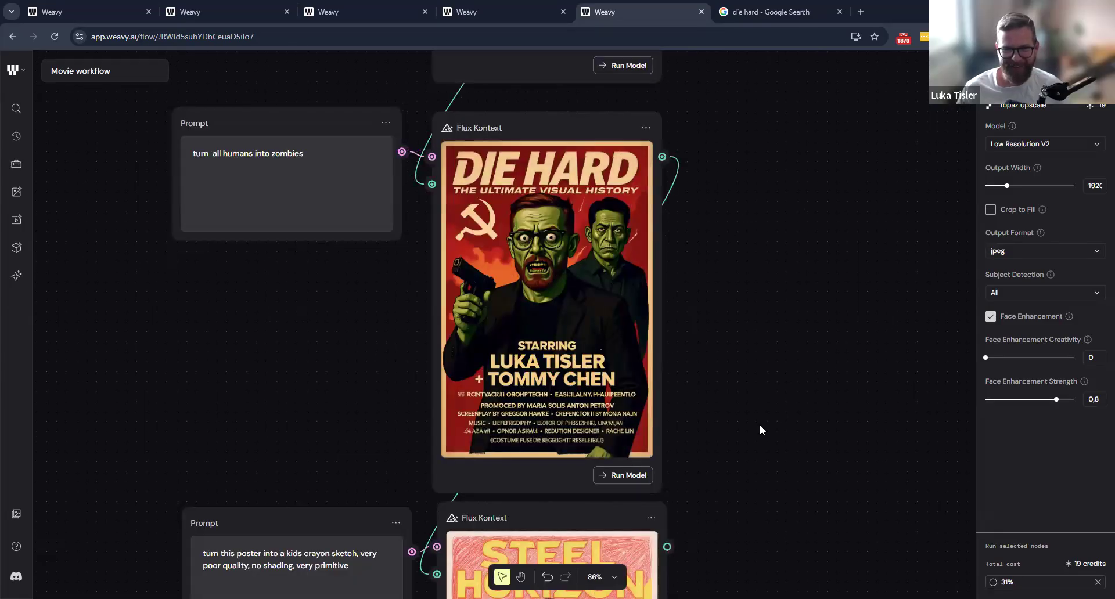
scroll(755, 326, down, 5)
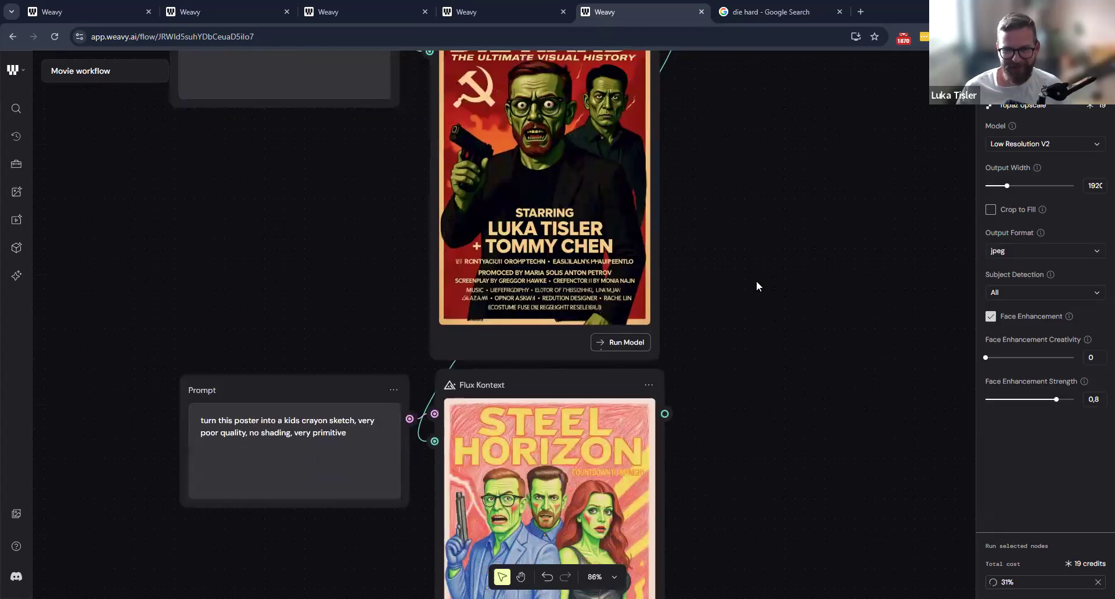
scroll(756, 280, down, 3)
scroll(778, 195, down, 5)
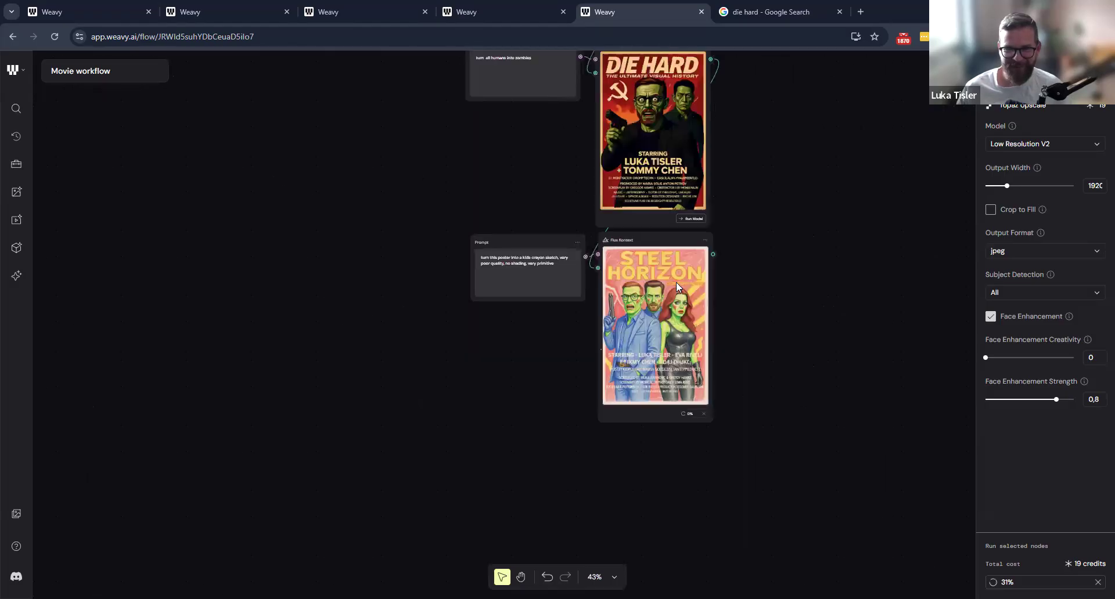
drag(657, 81, 453, 249)
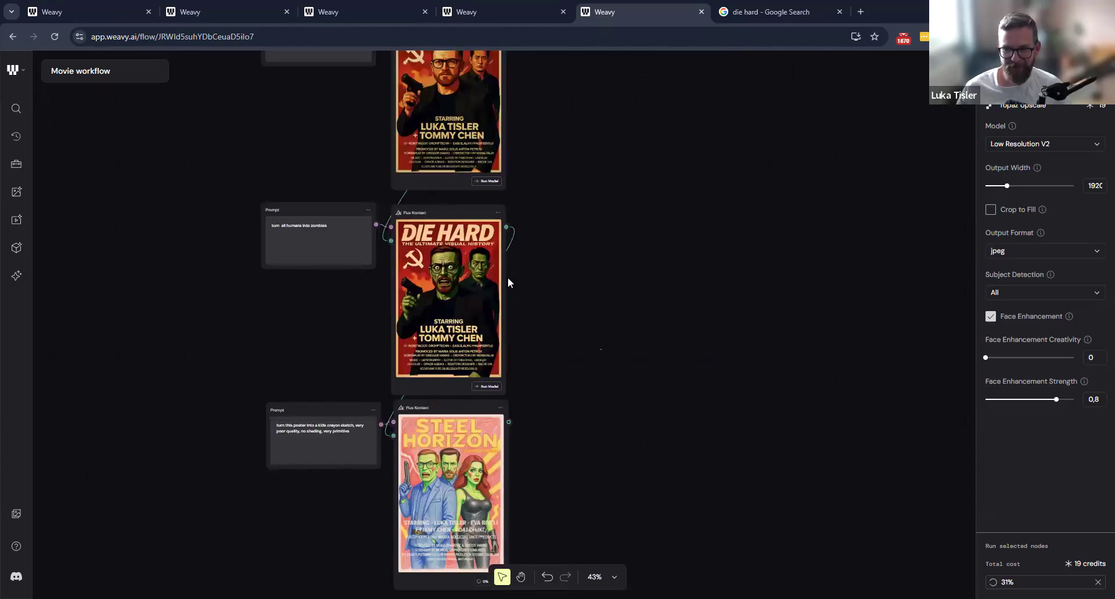
scroll(535, 284, down, 2)
scroll(536, 283, down, 2)
Inspect the four scene columns' Flux Kontext images and their Kling Video 2.1, Seedance V1.0 and Veo 3 videos.
scroll(320, 283, right, 10)
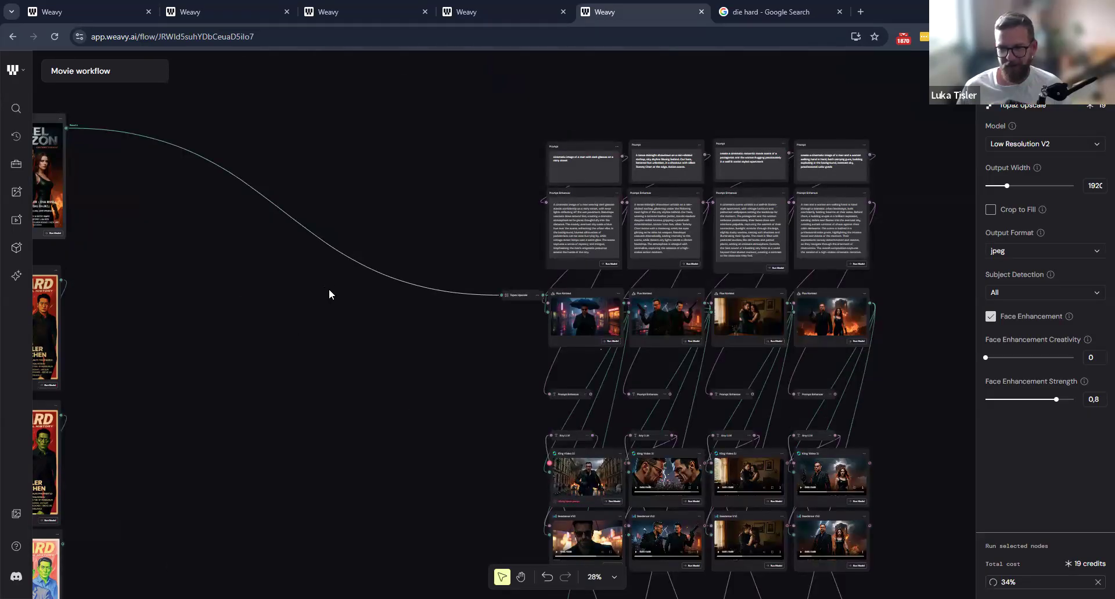
drag(413, 342, 489, 272)
drag(477, 346, 535, 287)
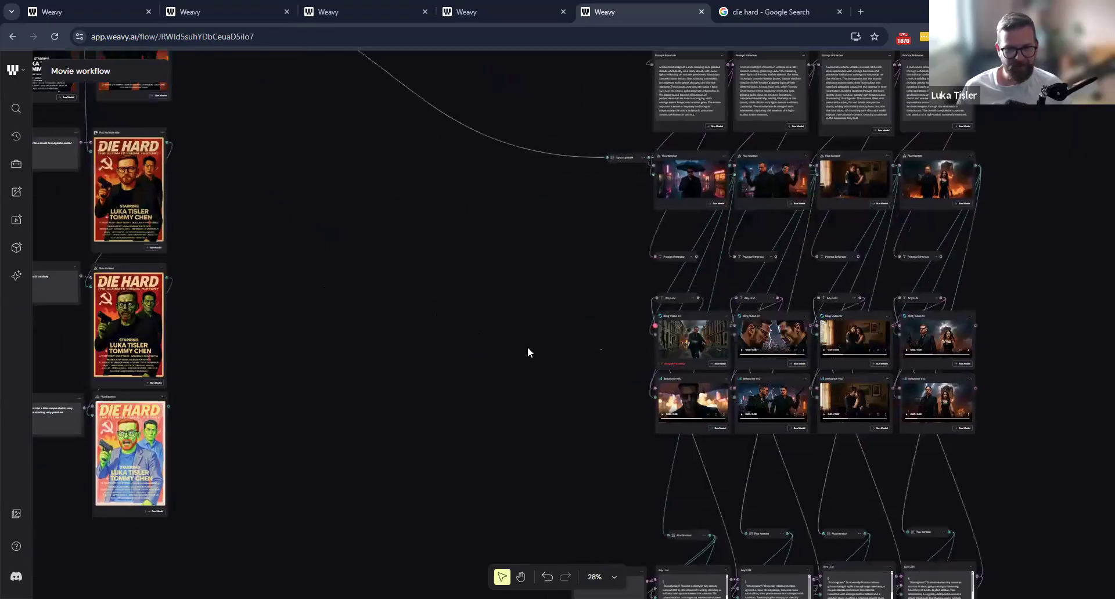
drag(389, 337, 441, 284)
drag(384, 399, 494, 161)
drag(483, 361, 511, 311)
drag(842, 394, 751, 304)
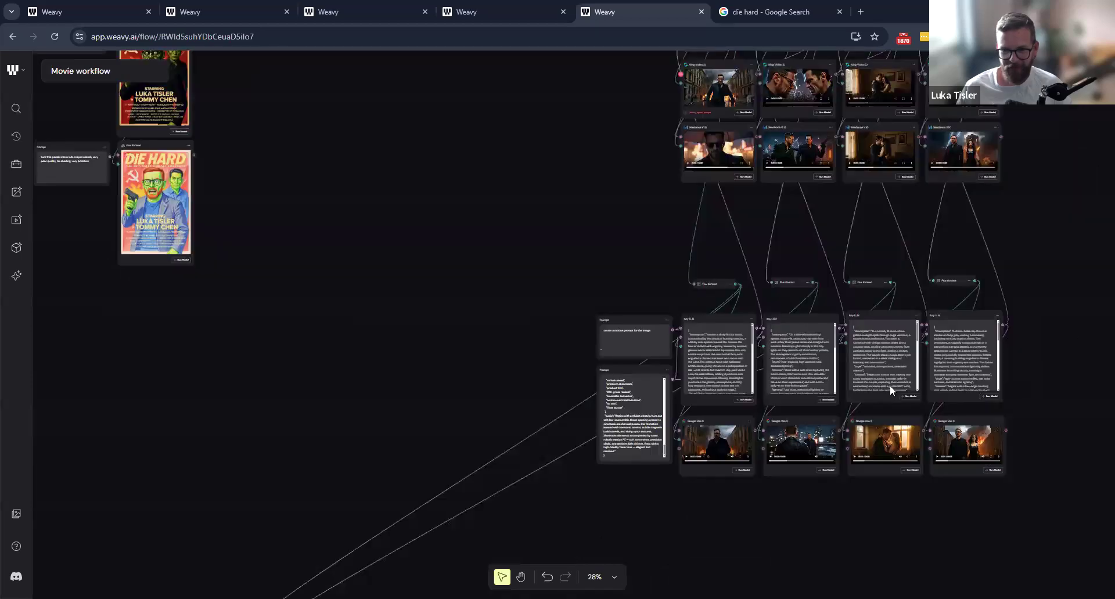
scroll(889, 385, up, 5)
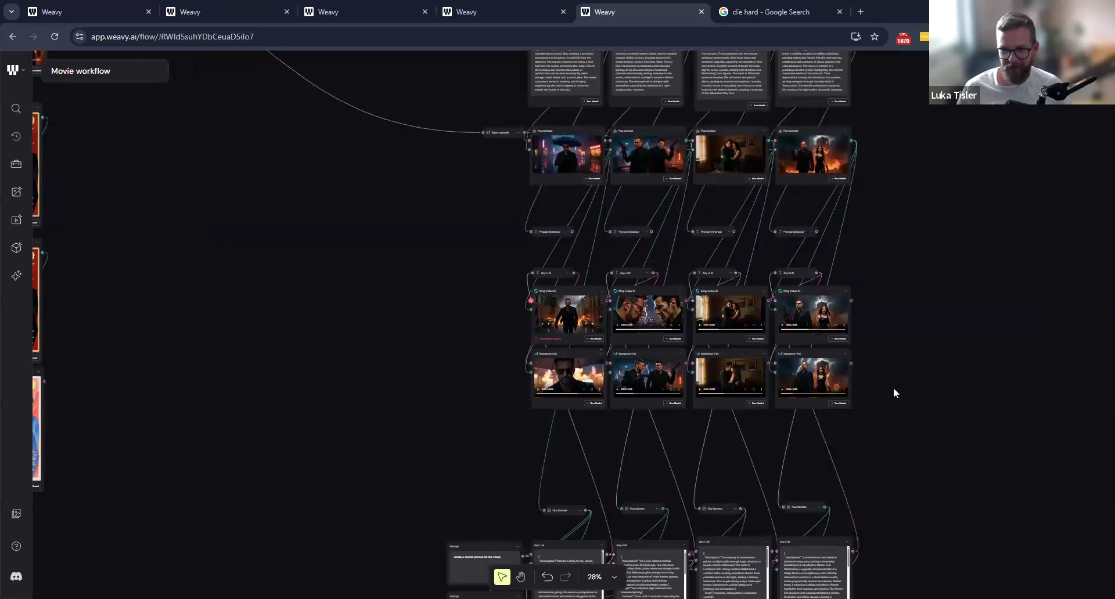
scroll(893, 388, up, 2)
scroll(358, 309, up, 4)
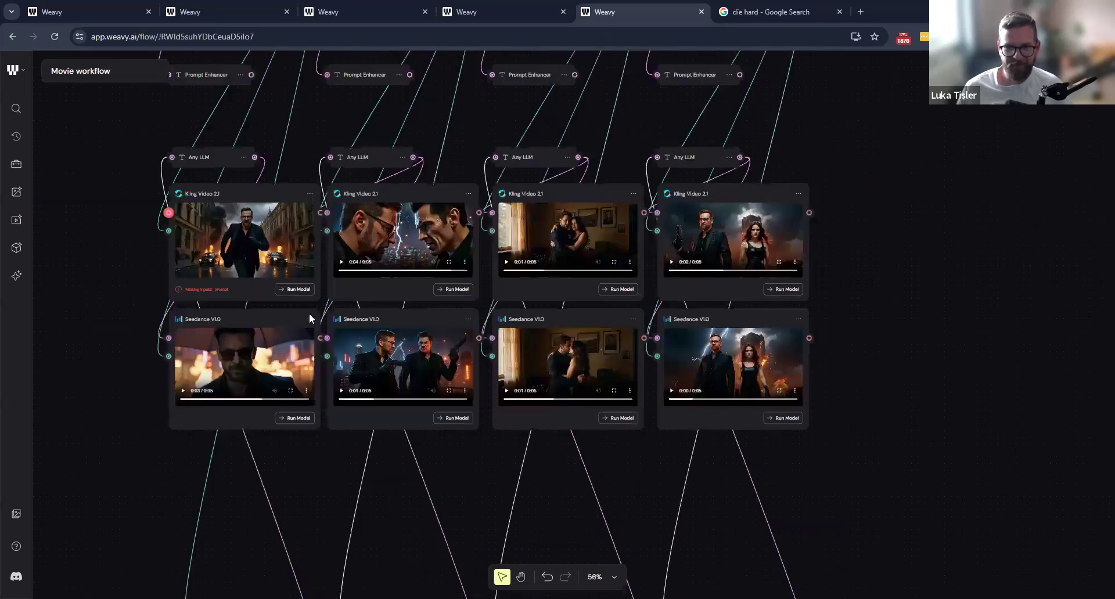
scroll(557, 352, up, 2)
scroll(541, 273, down, 1)
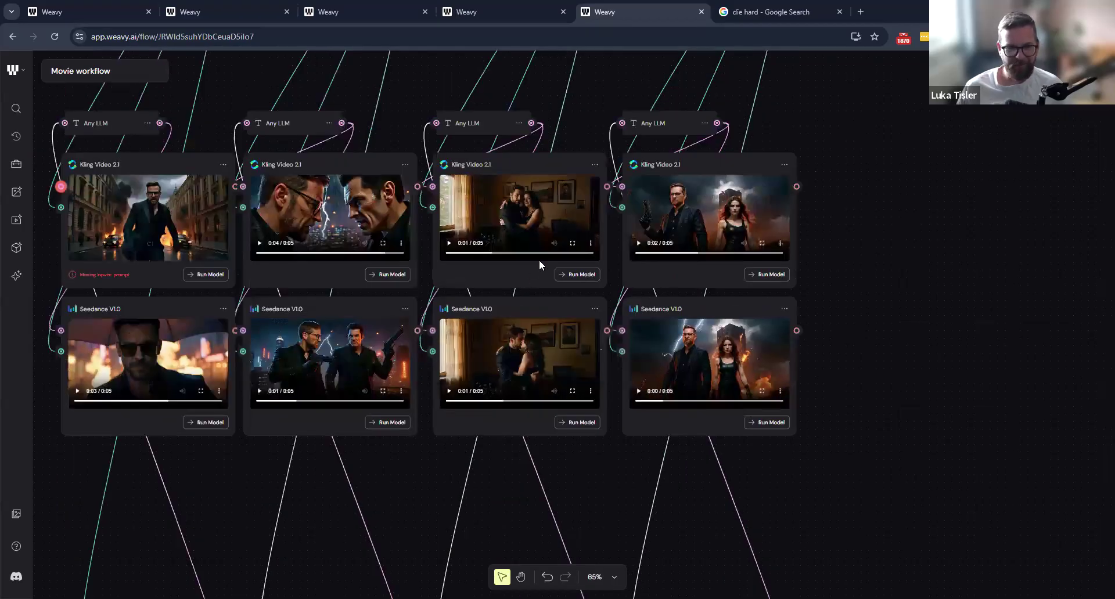
Examine the regenerated crayon sketch poster up close and compare it with the zombie version above it.
scroll(539, 259, down, 5)
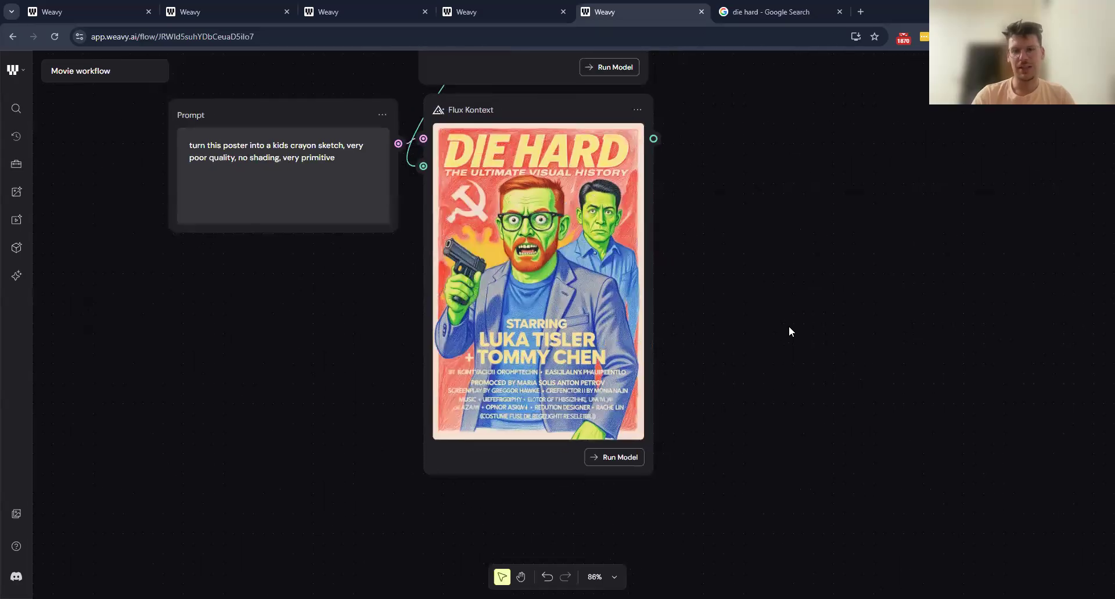
scroll(799, 278, down, 1)
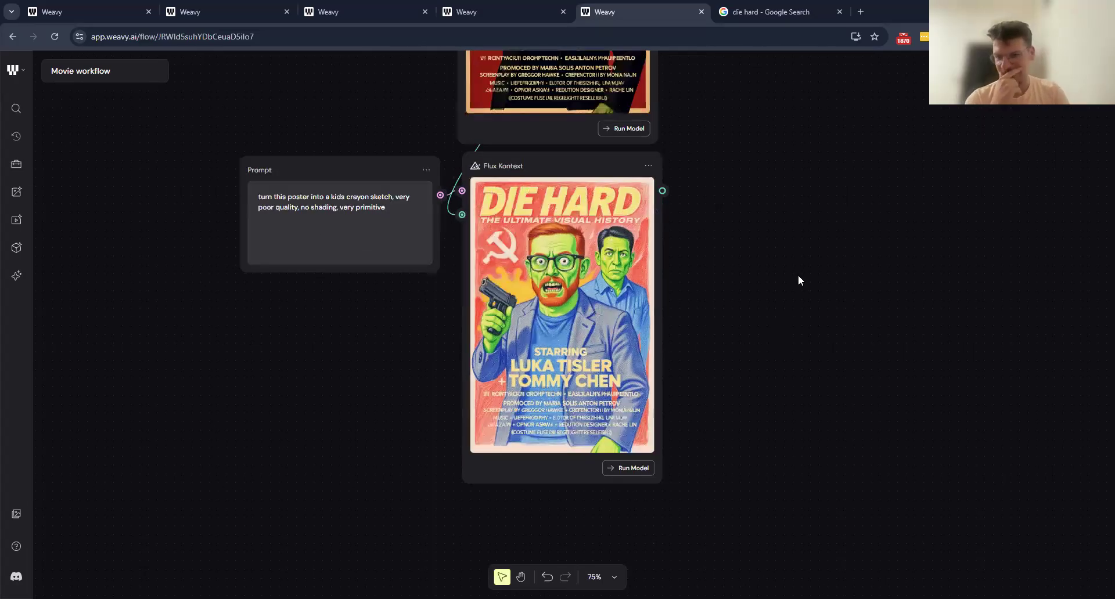
scroll(798, 276, down, 1)
scroll(844, 238, down, 2)
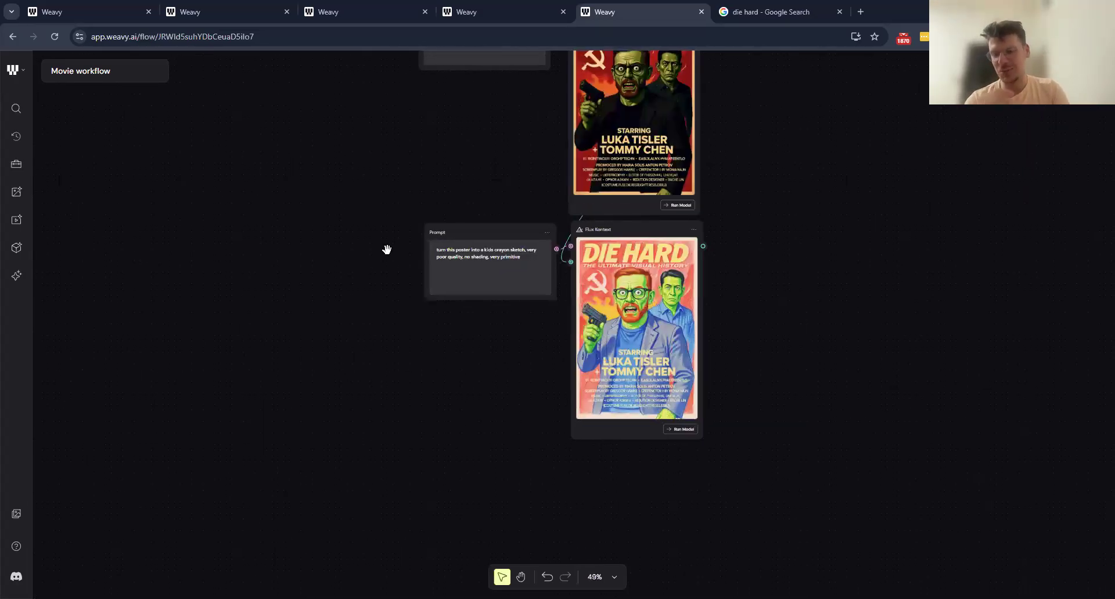
scroll(270, 242, up, 3)
scroll(284, 231, up, 1)
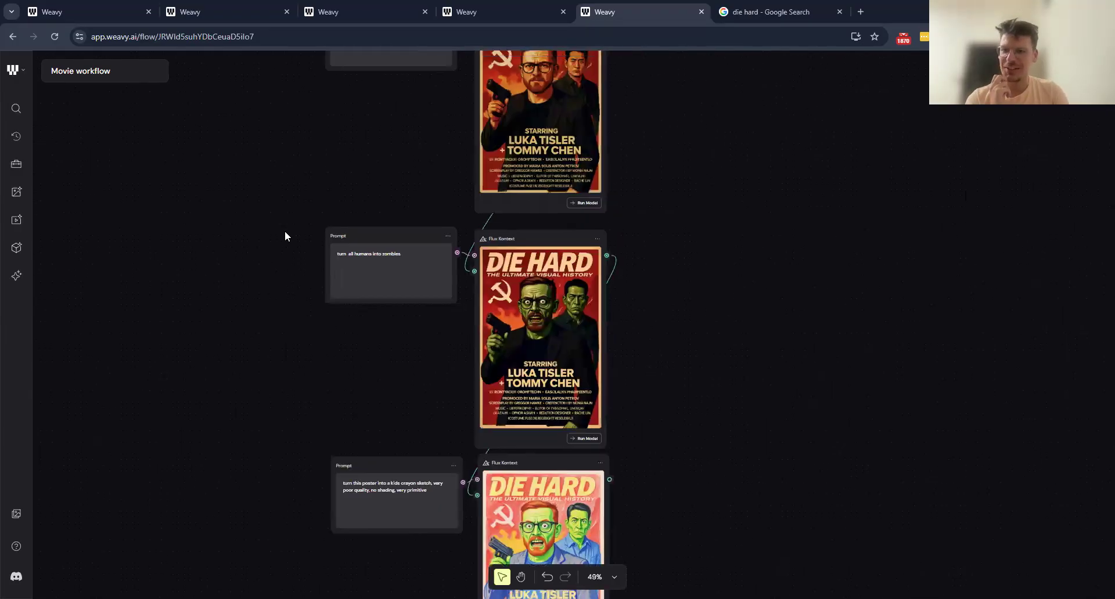
scroll(285, 231, up, 4)
scroll(285, 232, right, 5)
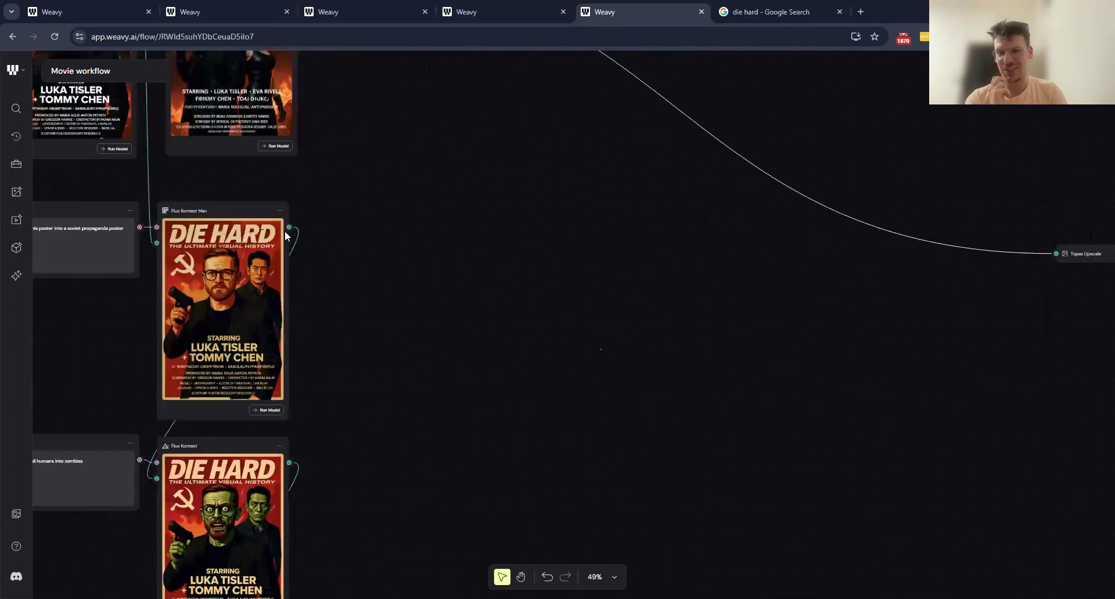
scroll(284, 231, right, 10)
scroll(285, 231, up, 2)
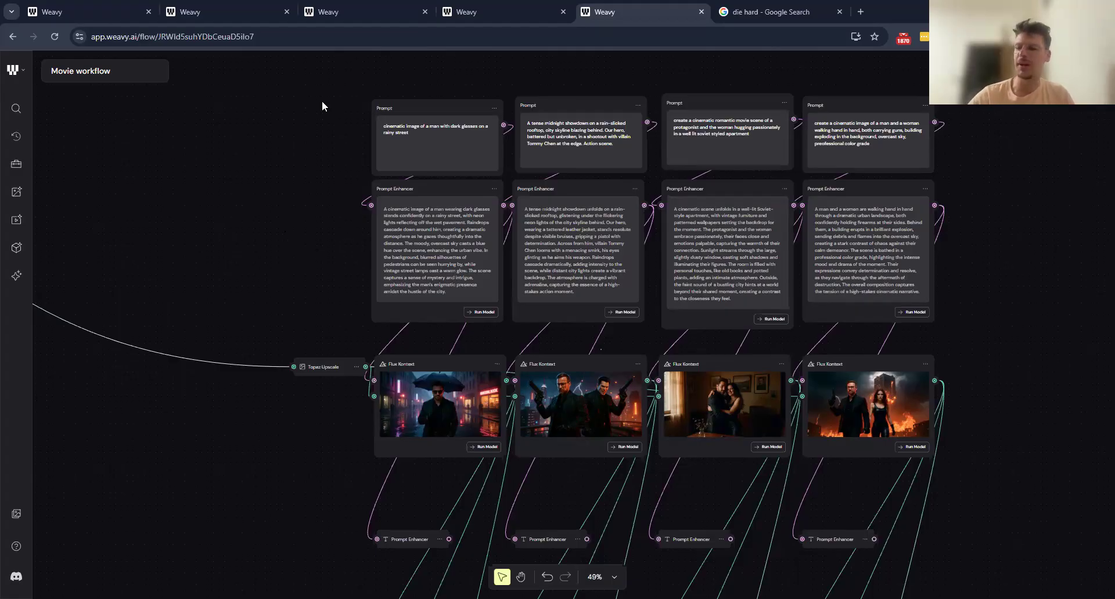
drag(322, 102, 928, 312)
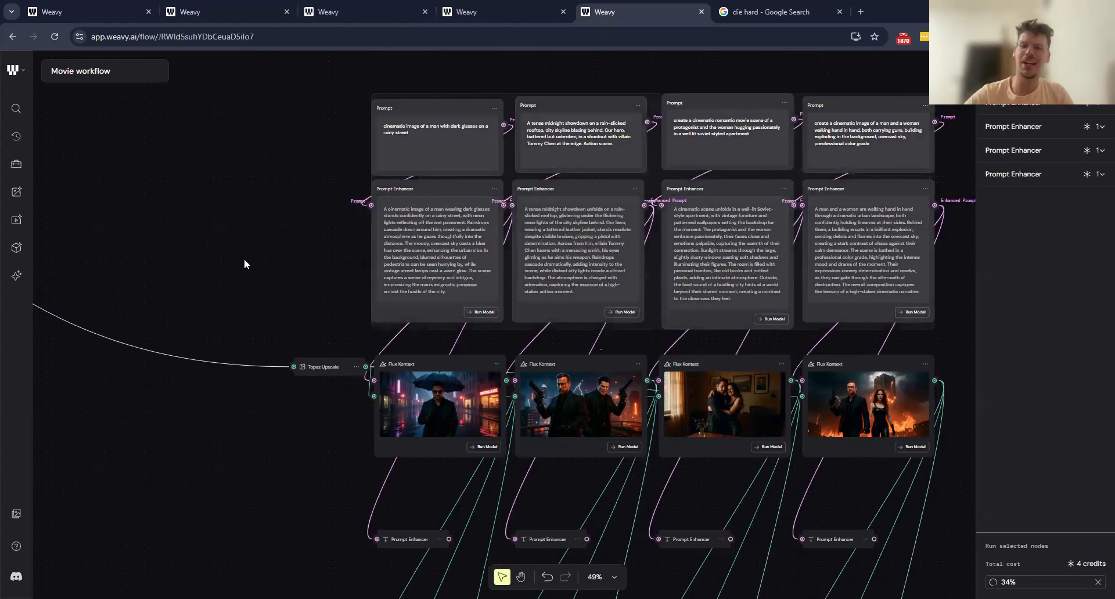
click(171, 264)
Select the four scene Prompts with their Prompt Enhancers above the Flux Kontext images and run the selected nodes.
scroll(171, 264, down, 1)
scroll(200, 266, down, 3)
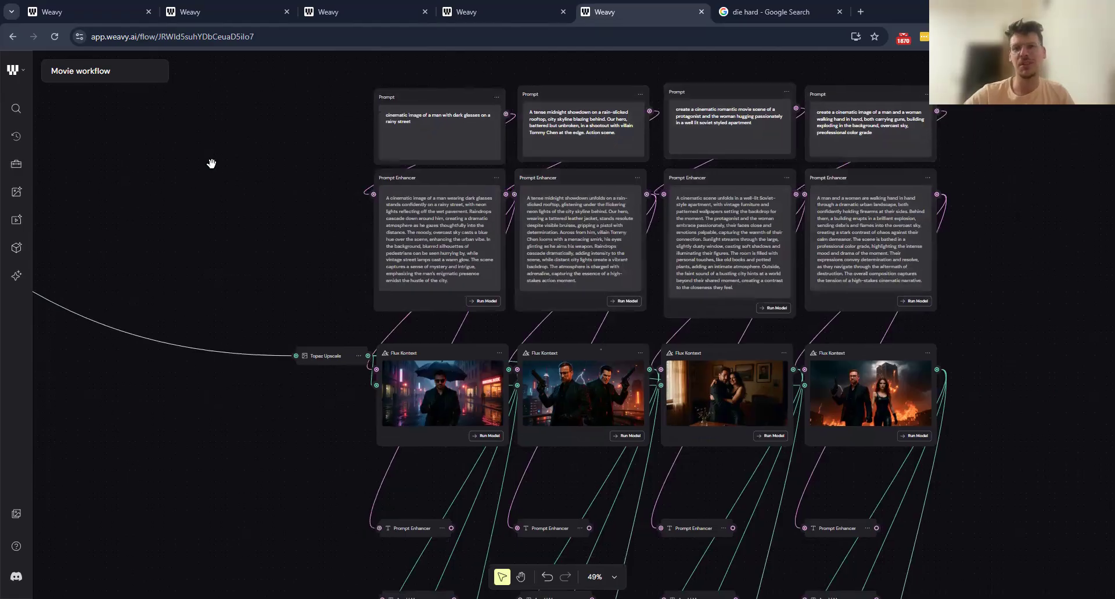
scroll(614, 243, down, 5)
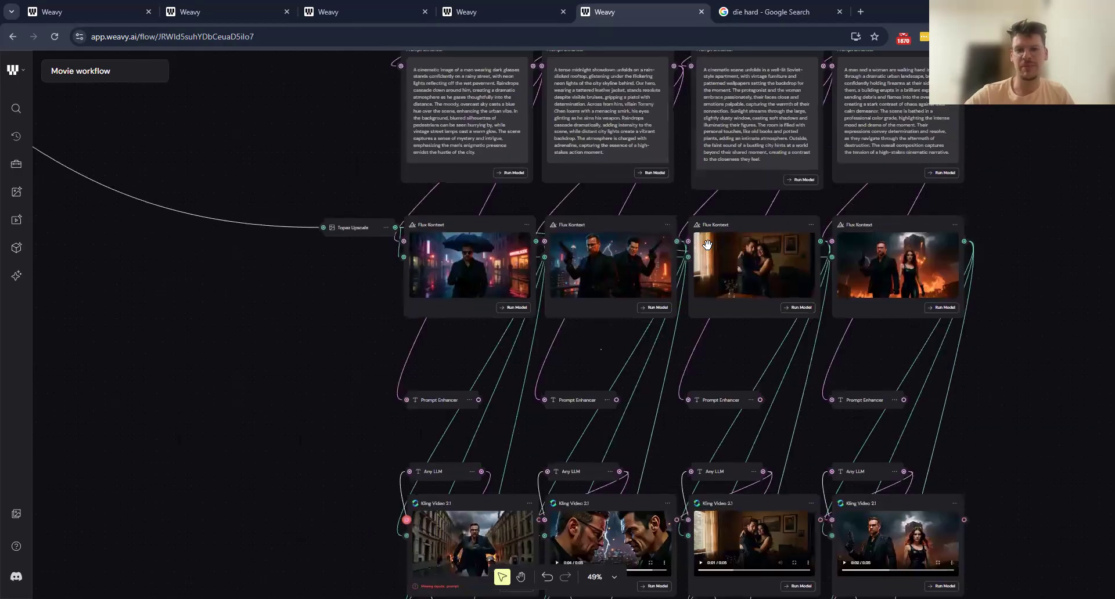
scroll(702, 506, down, 6)
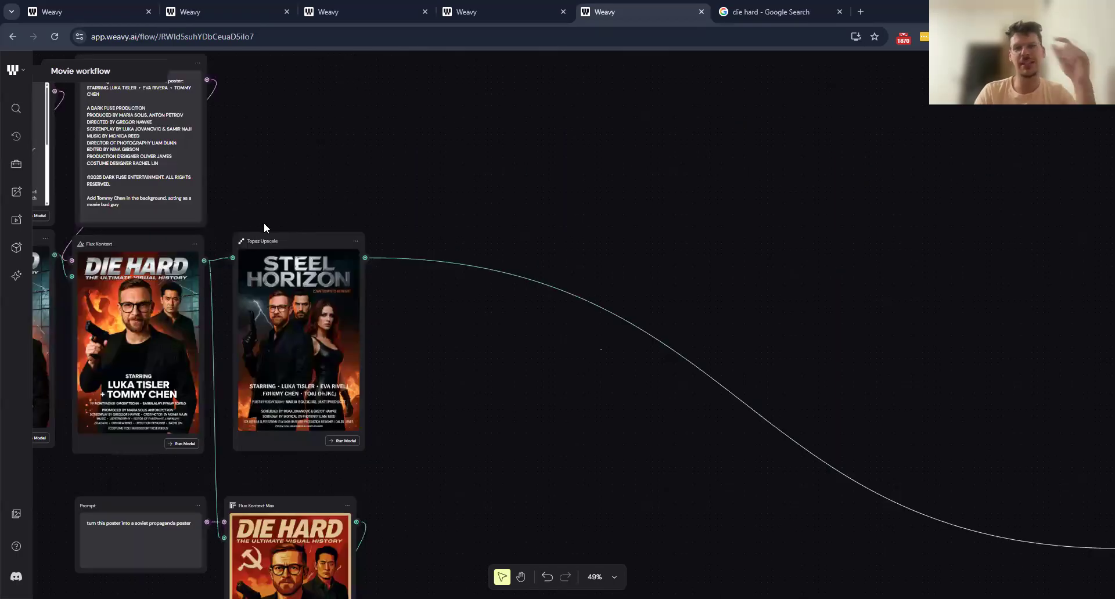
scroll(264, 226, right, 5)
scroll(999, 516, right, 7)
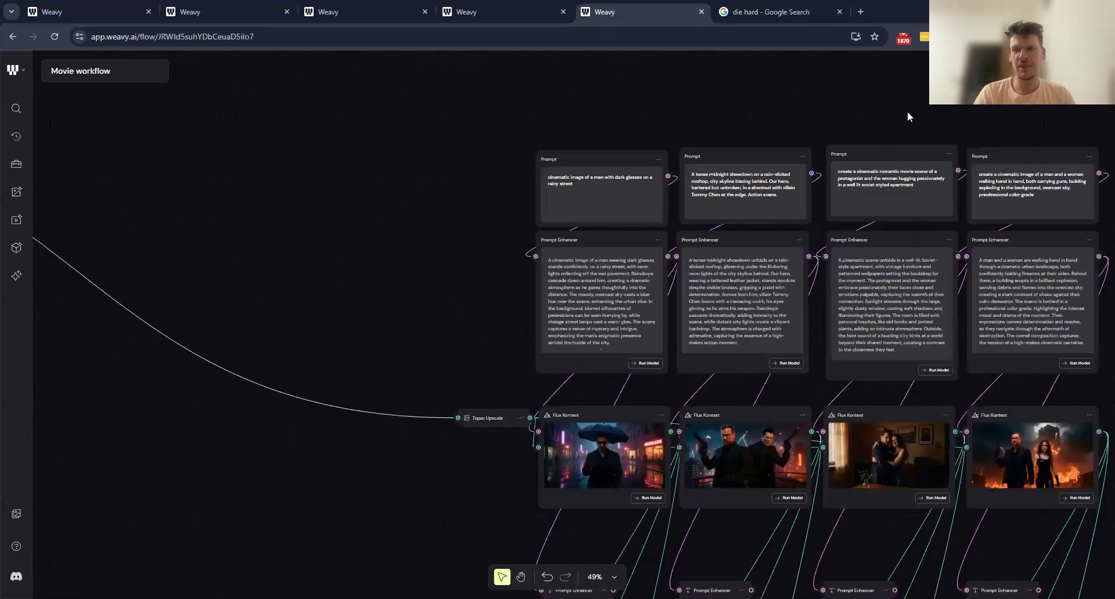
scroll(344, 318, right, 3)
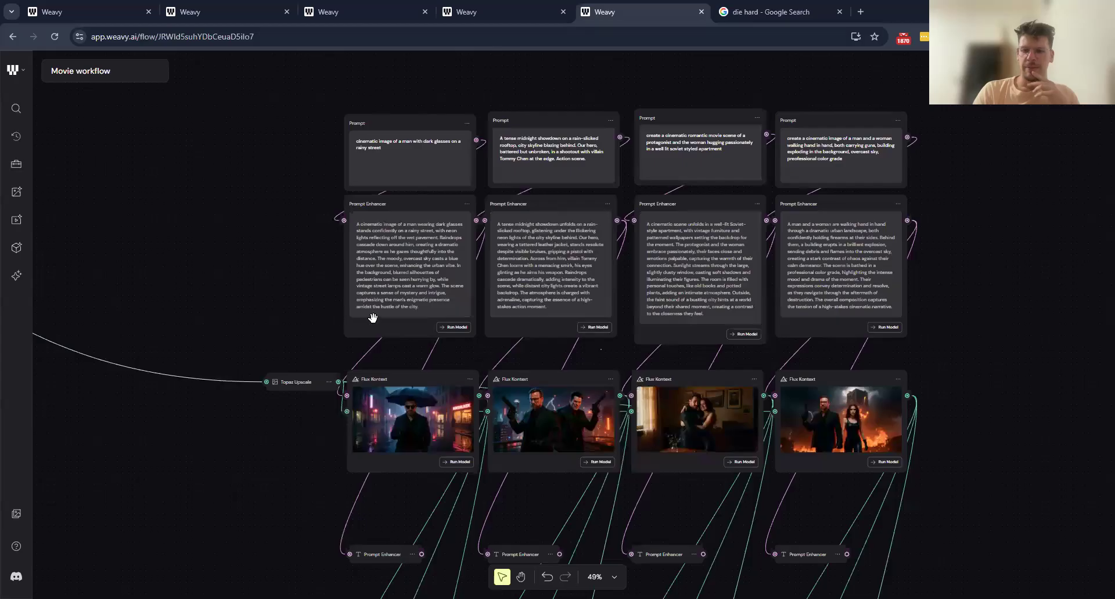
drag(936, 90, 378, 314)
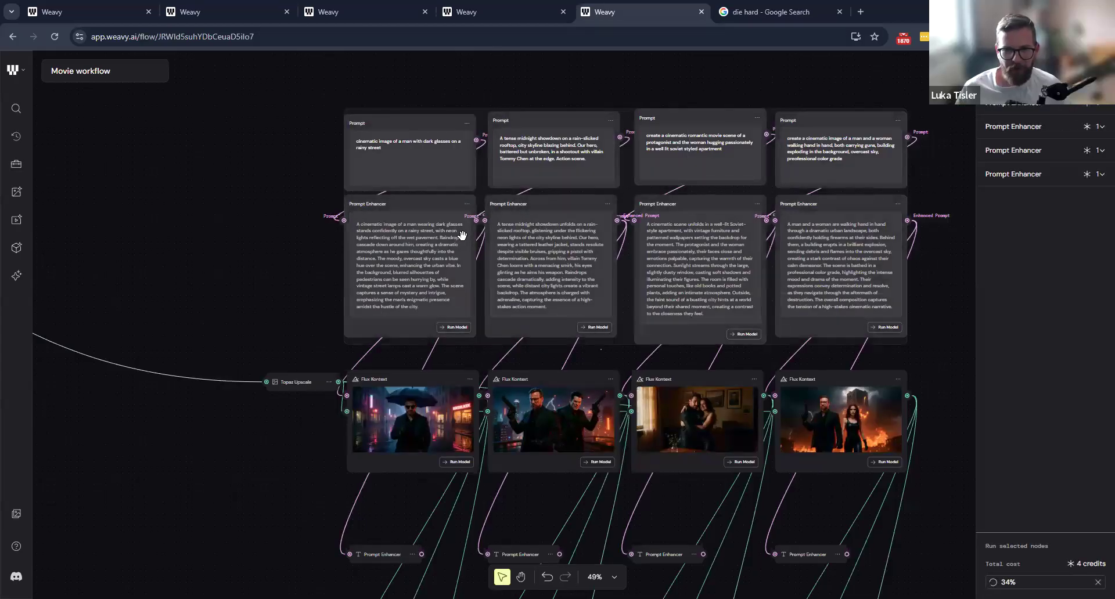
scroll(462, 235, up, 3)
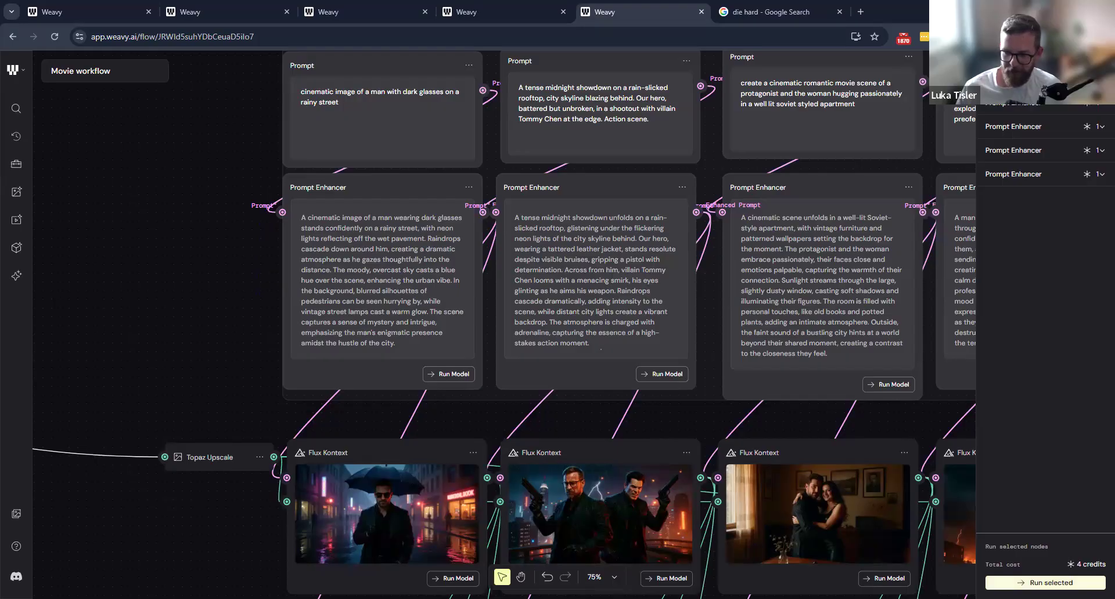
click(1046, 583)
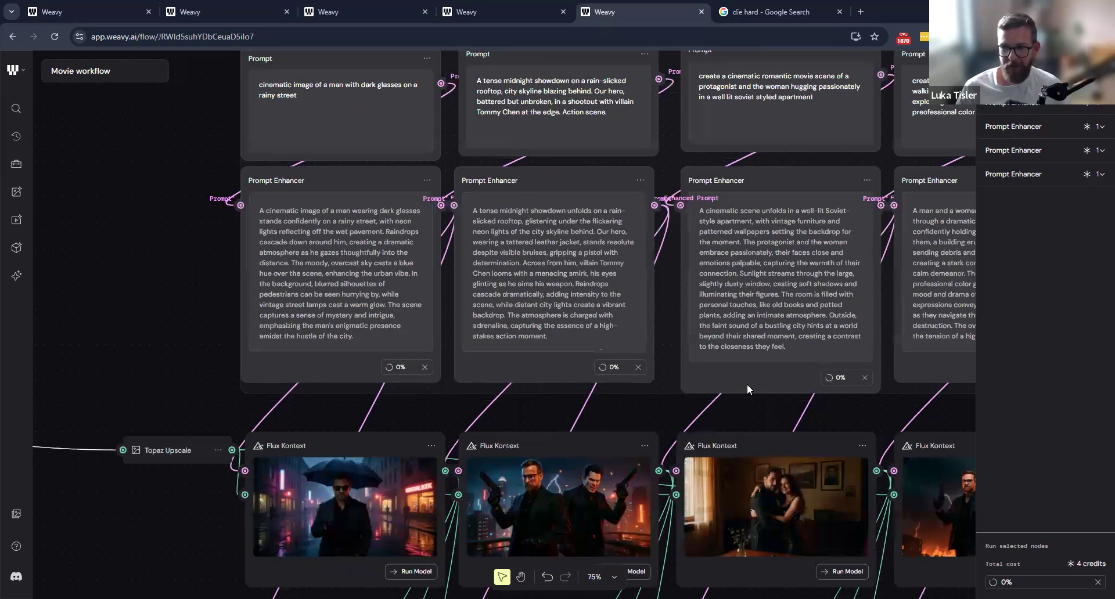
Review the rewritten scene descriptions in the four Prompt Enhancers against the Flux Kontext images below them.
drag(828, 385, 791, 379)
scroll(791, 379, down, 2)
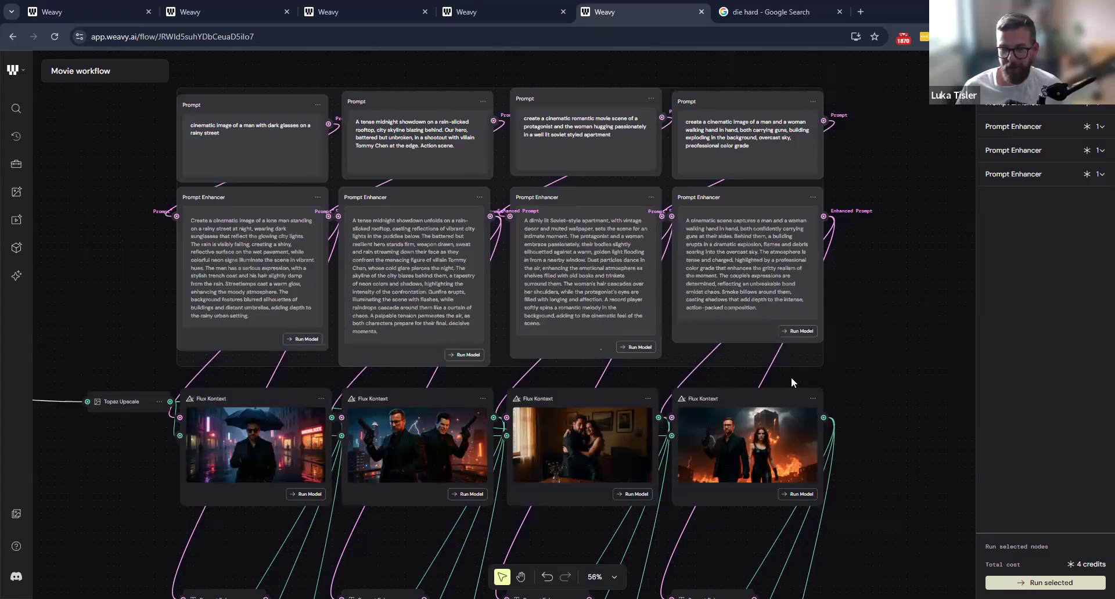
drag(887, 345, 897, 338)
scroll(928, 332, down, 2)
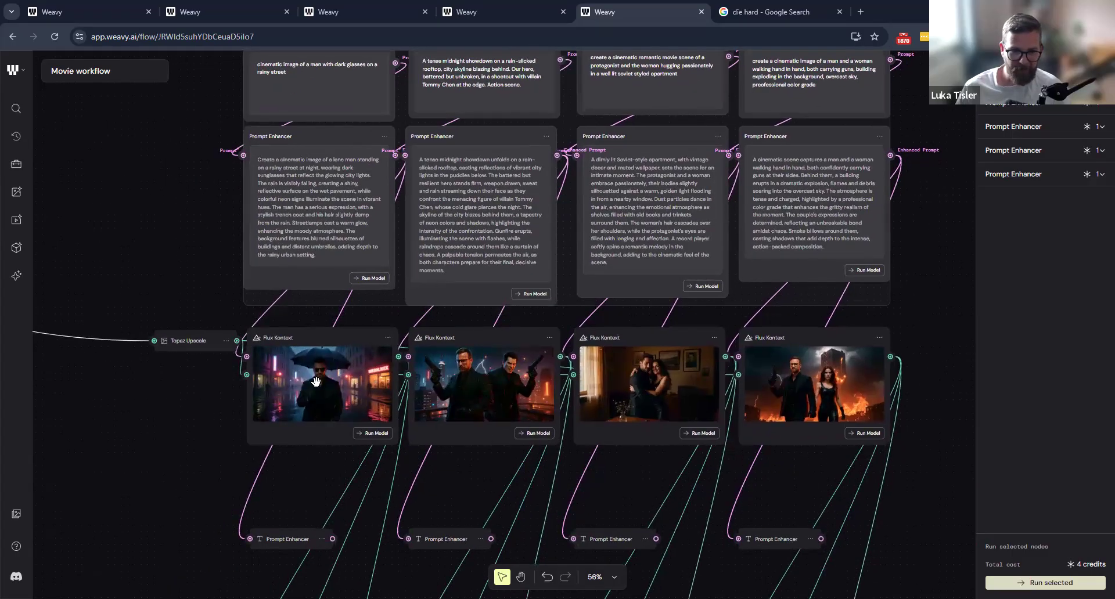
Select the four scene Flux Kontext nodes below the Prompt Enhancers and run the selected nodes.
drag(960, 500, 349, 405)
scroll(900, 409, down, 2)
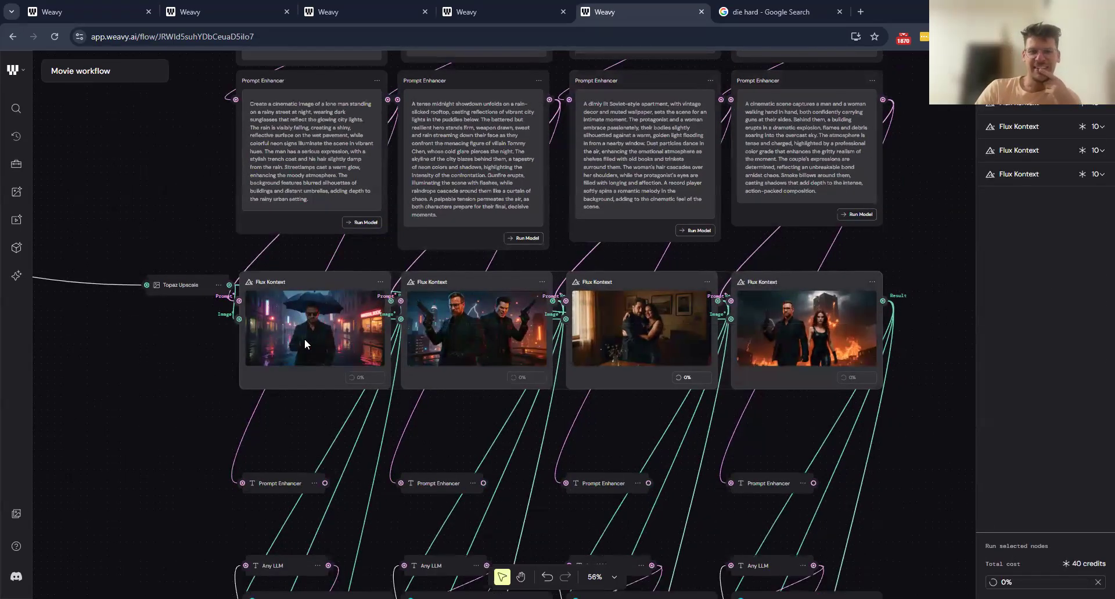
scroll(304, 339, down, 2)
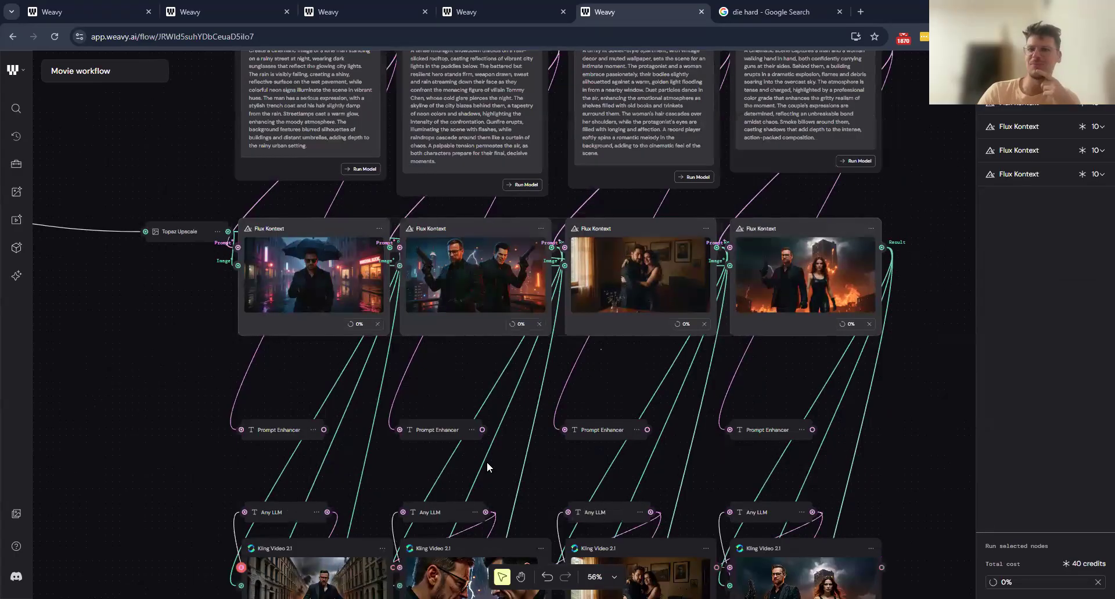
scroll(493, 468, up, 3)
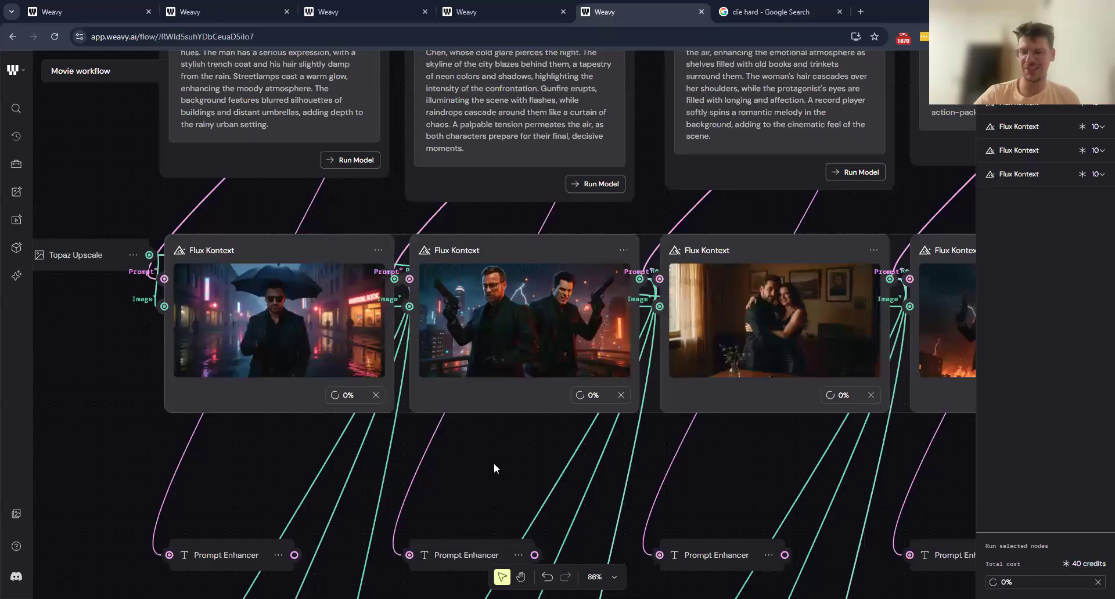
Try to open the lighthouseacademy.ai website in a new browser tab, and close that tab.
click(862, 13)
text(light)
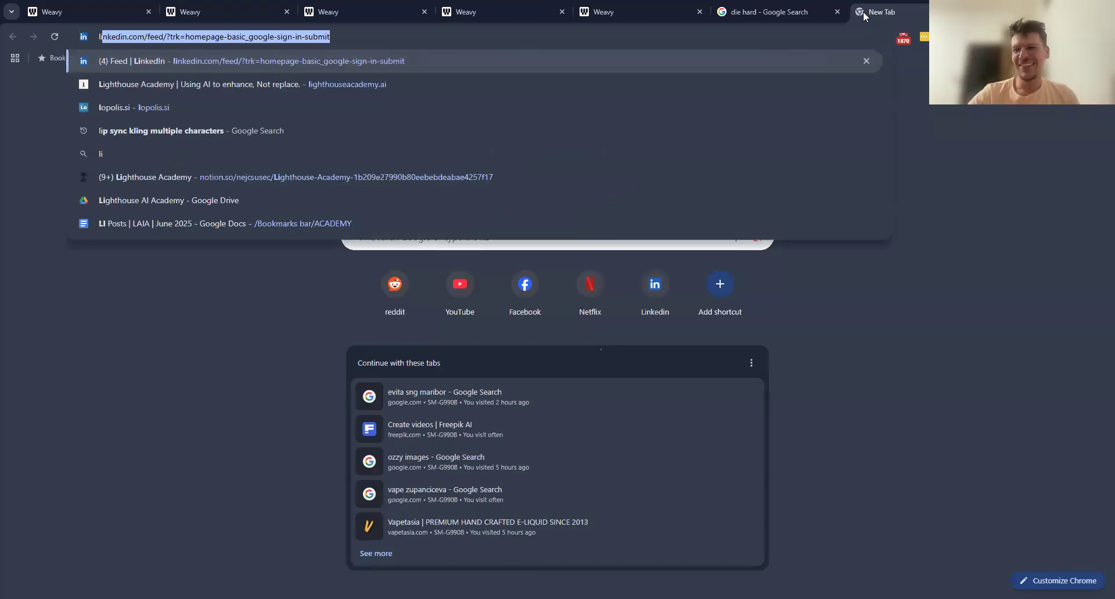
key(Return)
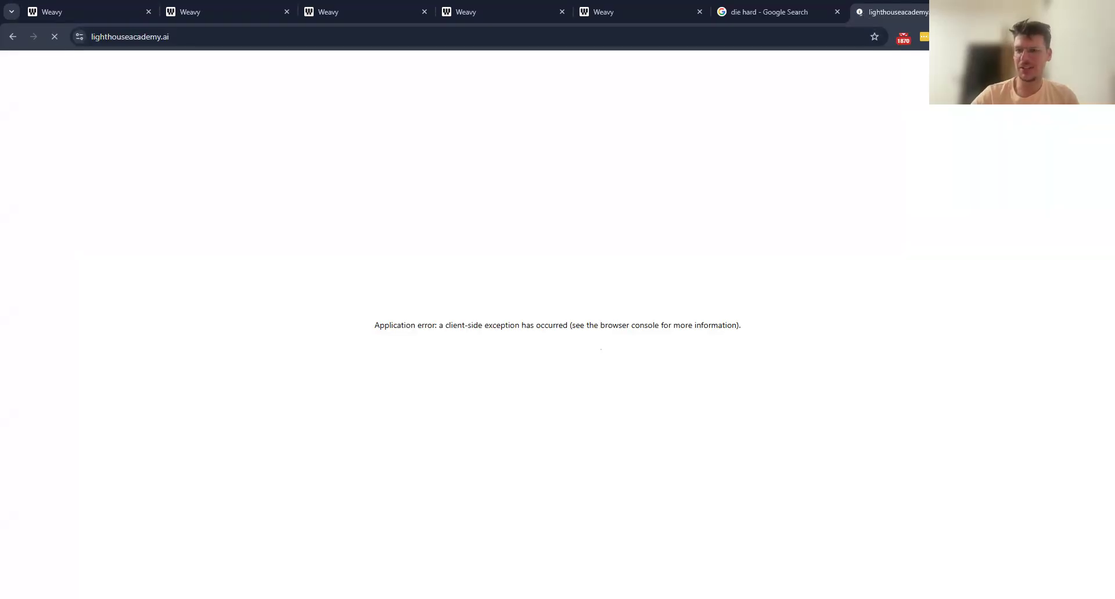
key(ctrl+w)
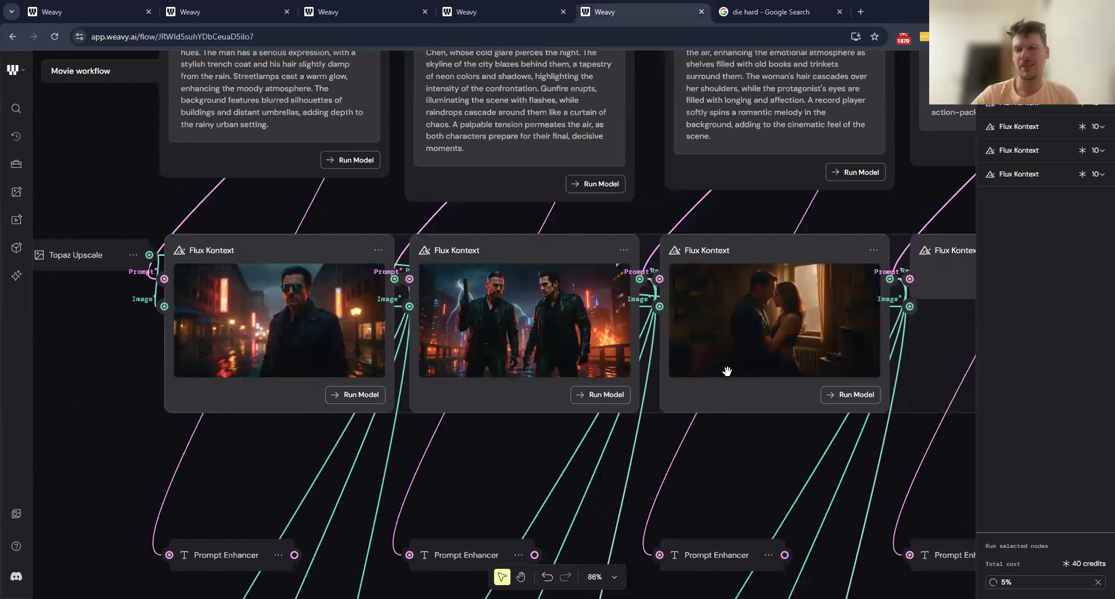
Look over the four regenerated Flux Kontext images and compare them with the Kling Video 2.1 clips further down.
scroll(389, 413, right, 5)
scroll(388, 412, down, 1)
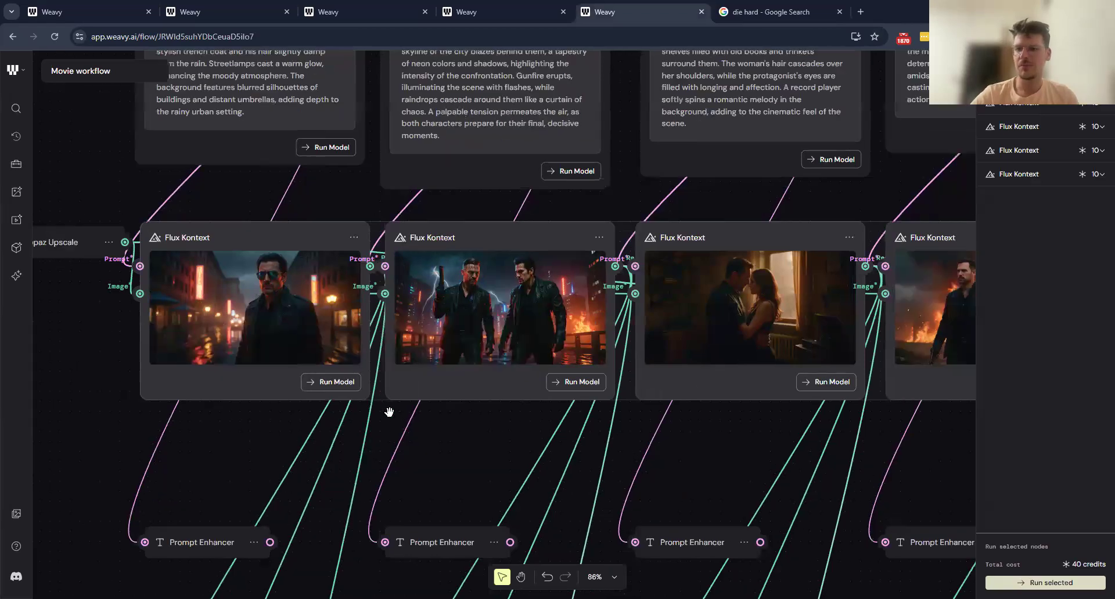
scroll(577, 280, down, 5)
scroll(614, 341, left, 3)
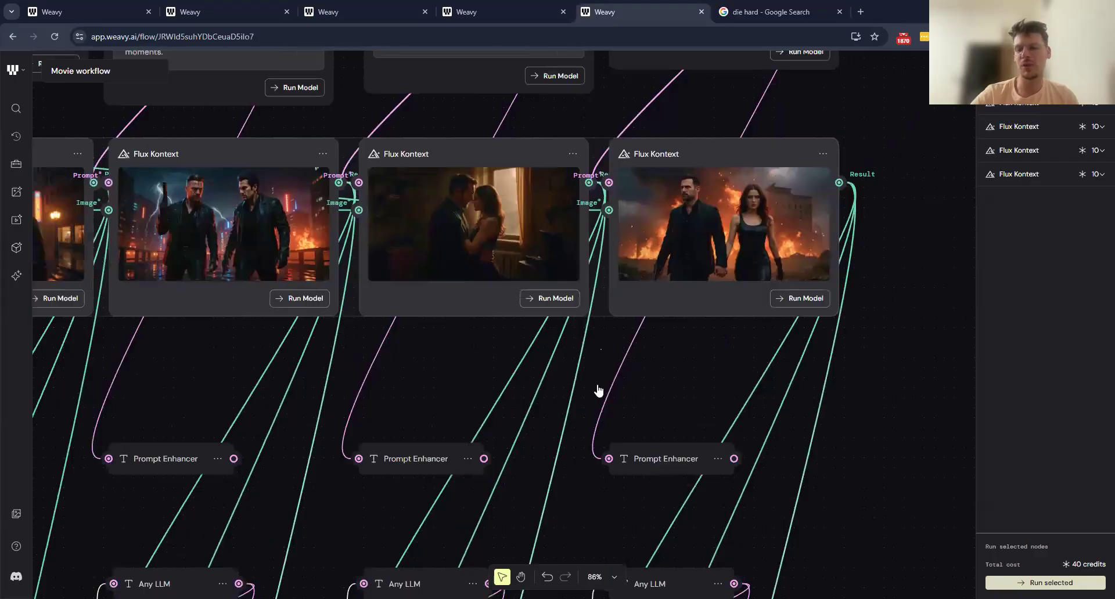
scroll(400, 197, down, 4)
scroll(395, 199, left, 3)
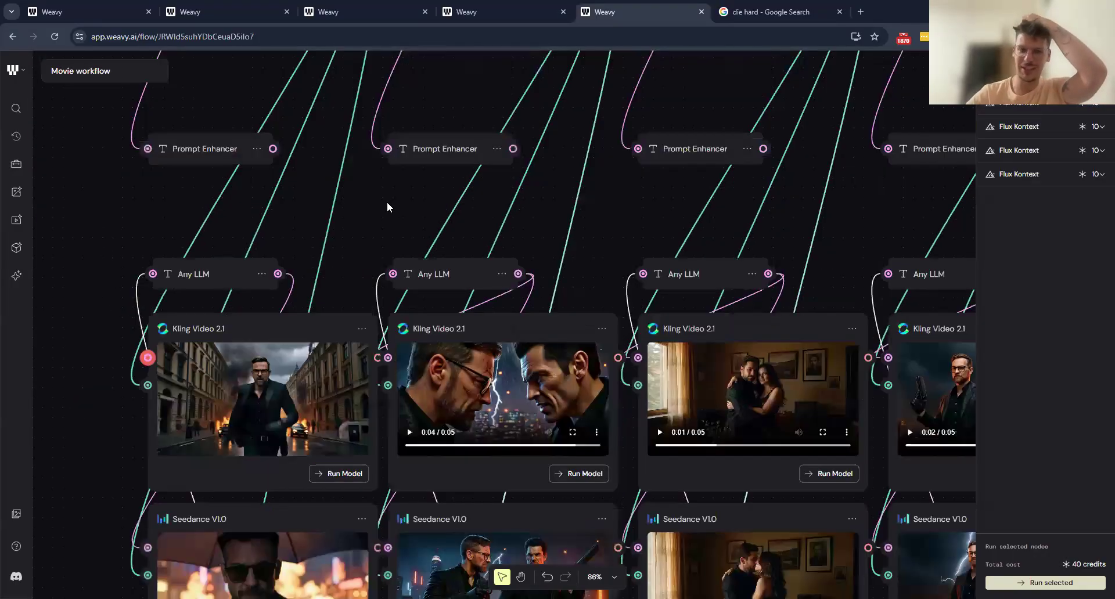
scroll(591, 259, up, 3)
scroll(591, 259, left, 1)
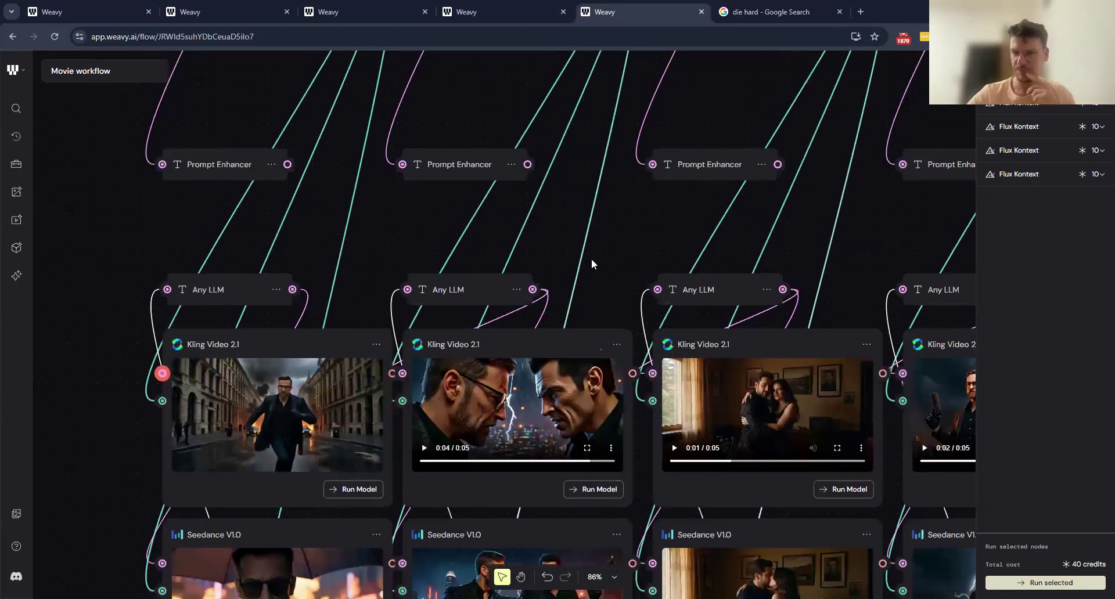
scroll(603, 409, up, 9)
scroll(720, 358, left, 1)
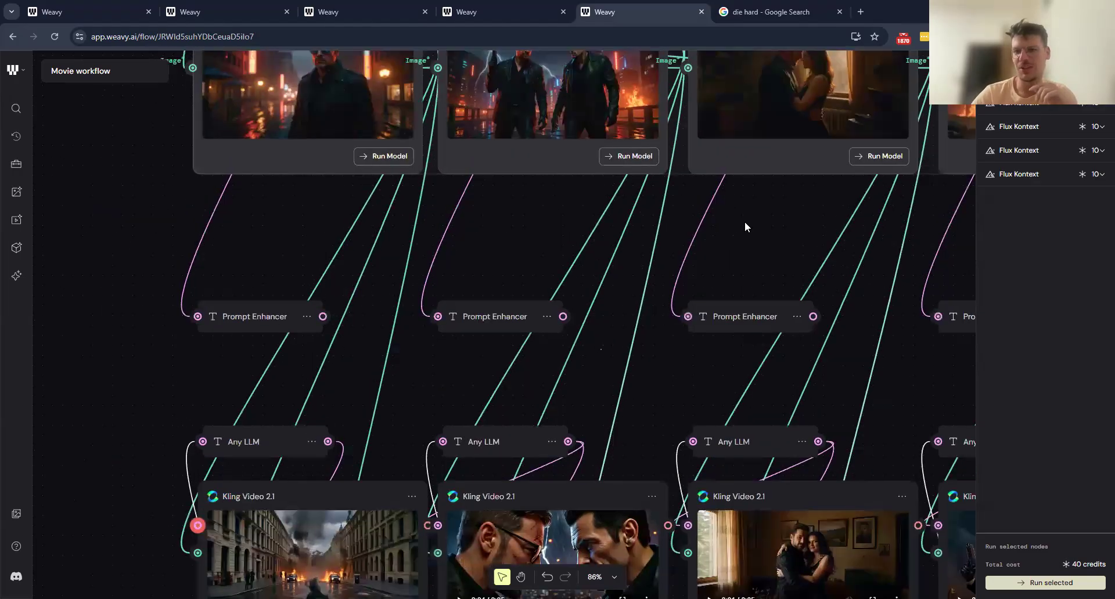
Compare the enhanced scene prompts with the new Flux Kontext images across all four columns.
scroll(710, 385, up, 10)
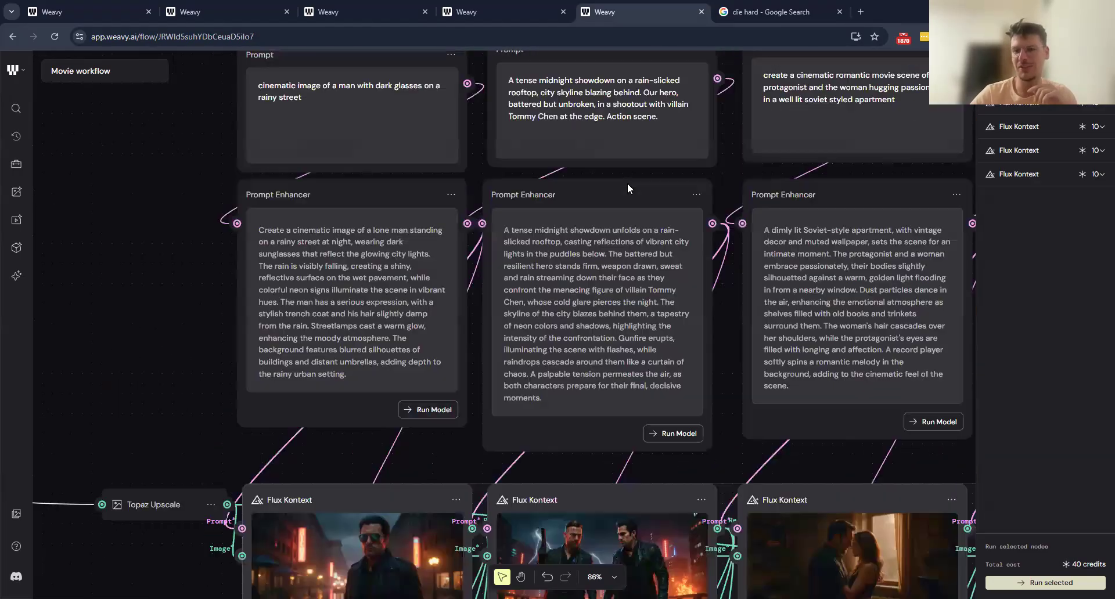
scroll(627, 183, down, 6)
scroll(627, 183, right, 2)
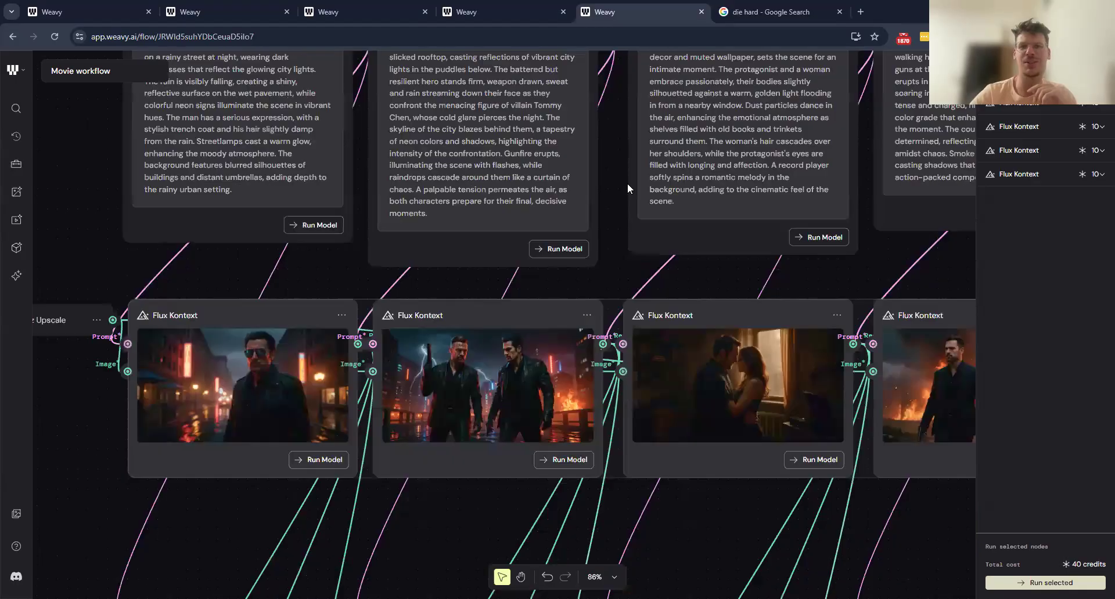
scroll(517, 283, right, 3)
scroll(518, 284, down, 1)
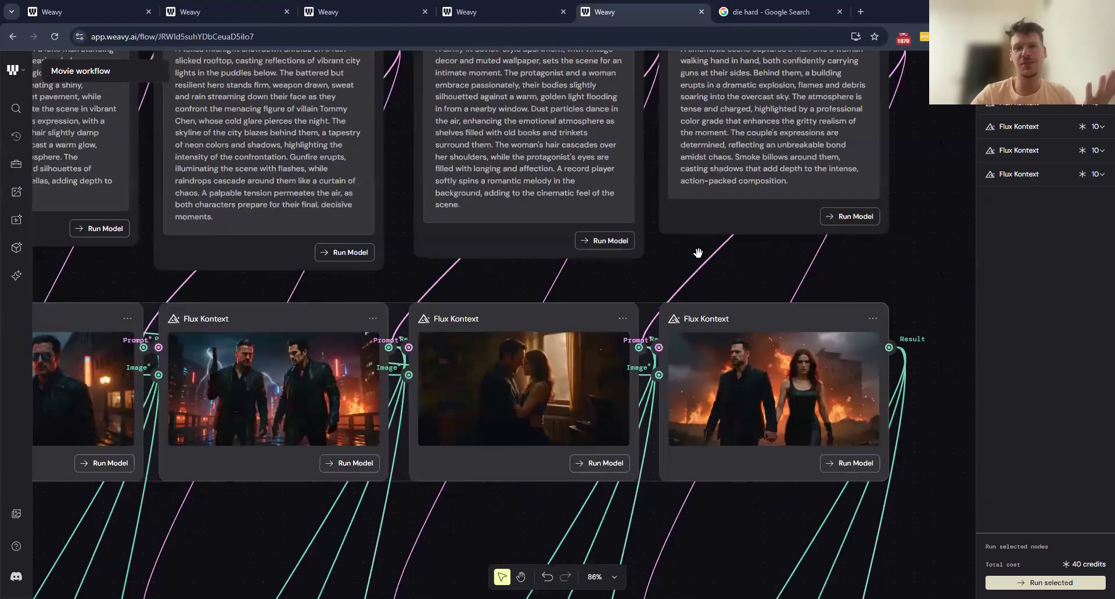
scroll(635, 256, down, 1)
scroll(635, 255, left, 1)
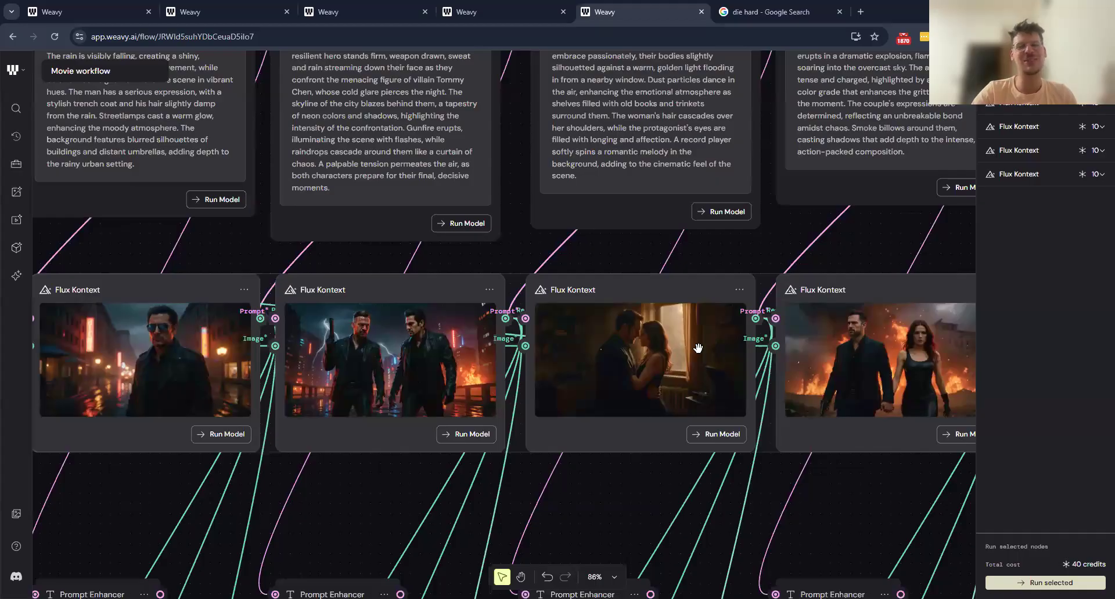
Examine the new Flux Kontext images up close, from the explosion and embrace scenes back to the rooftop and rainy street scenes.
scroll(836, 389, up, 5)
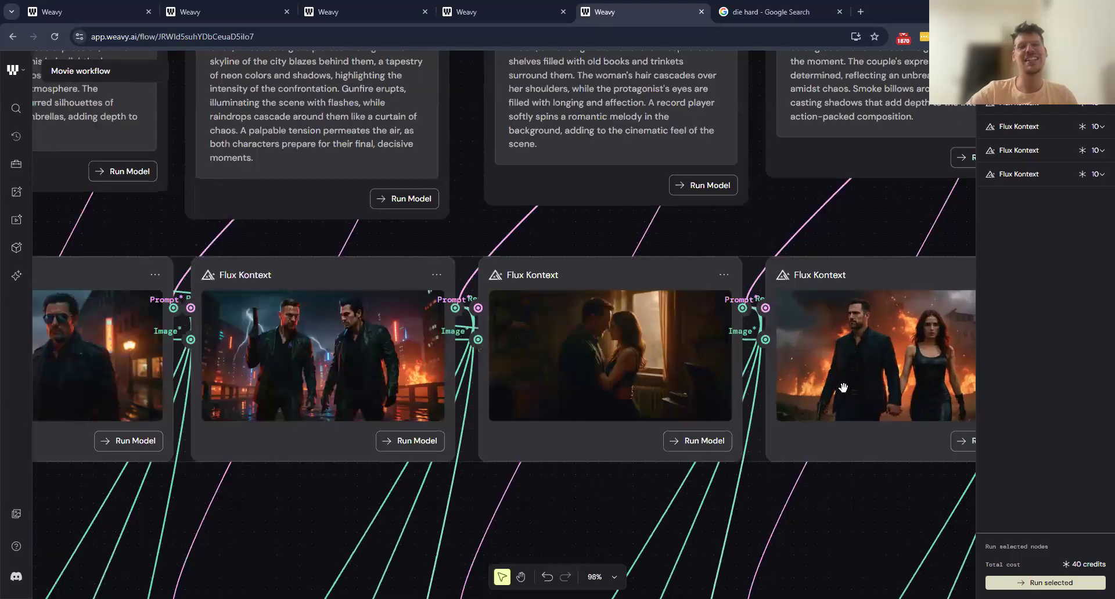
scroll(836, 389, up, 2)
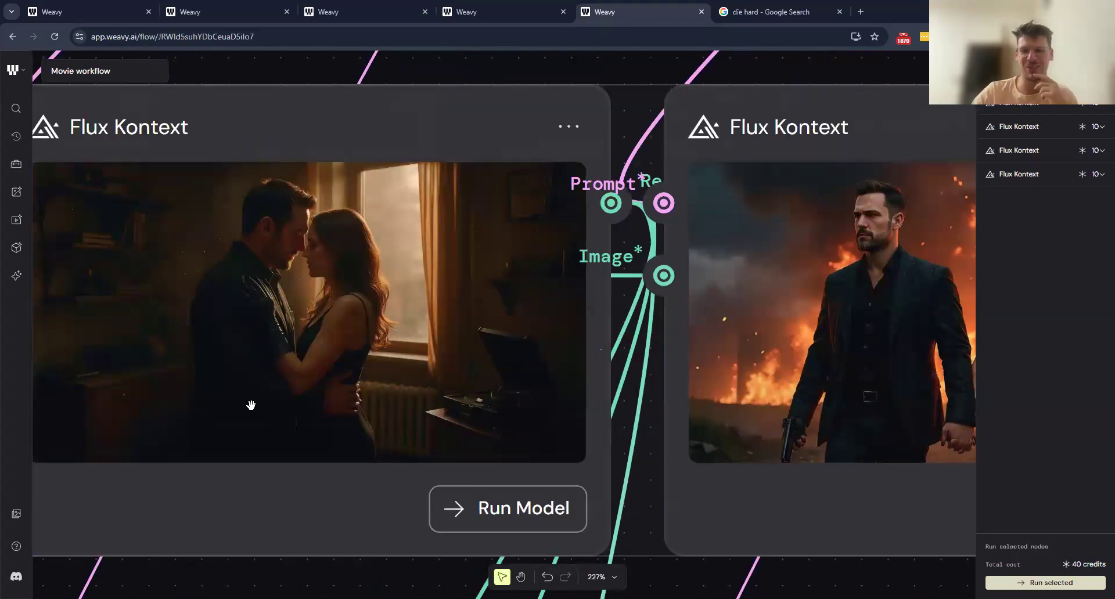
scroll(830, 516, left, 10)
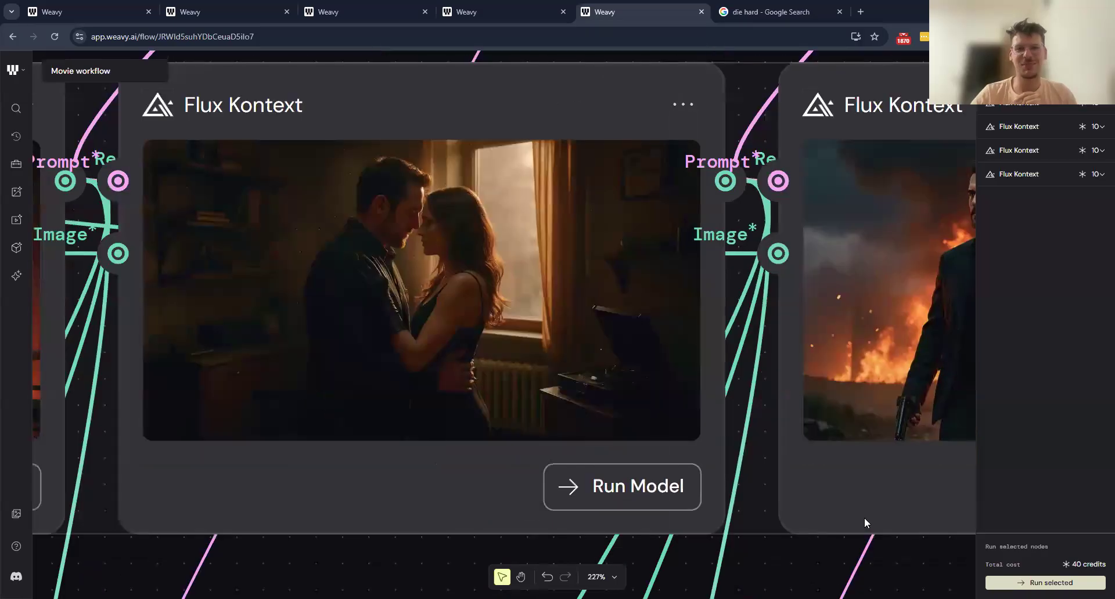
scroll(680, 499, left, 5)
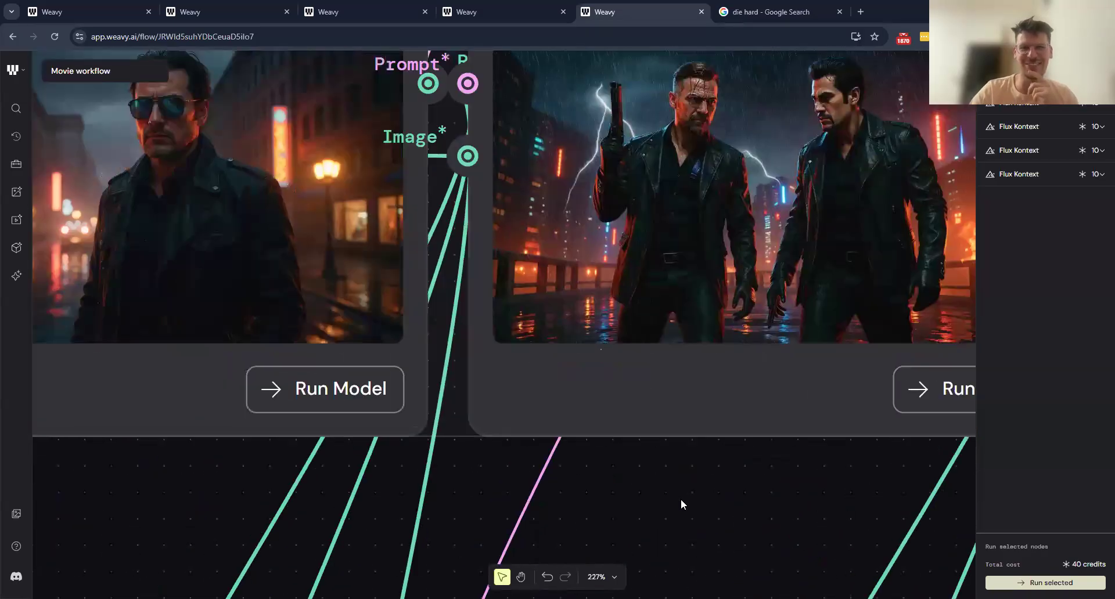
scroll(792, 534, down, 7)
scroll(867, 501, down, 7)
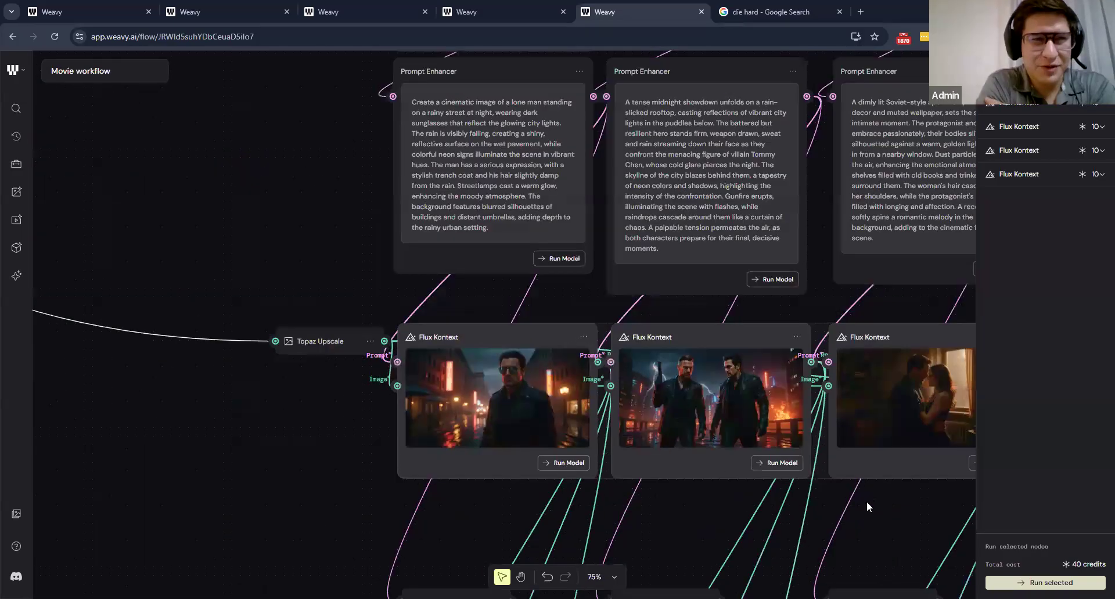
Look through the Movie workflow's lower part, from the Kling and Seedance videos down to the Any LLM and Google Veo 3 nodes.
scroll(887, 329, down, 10)
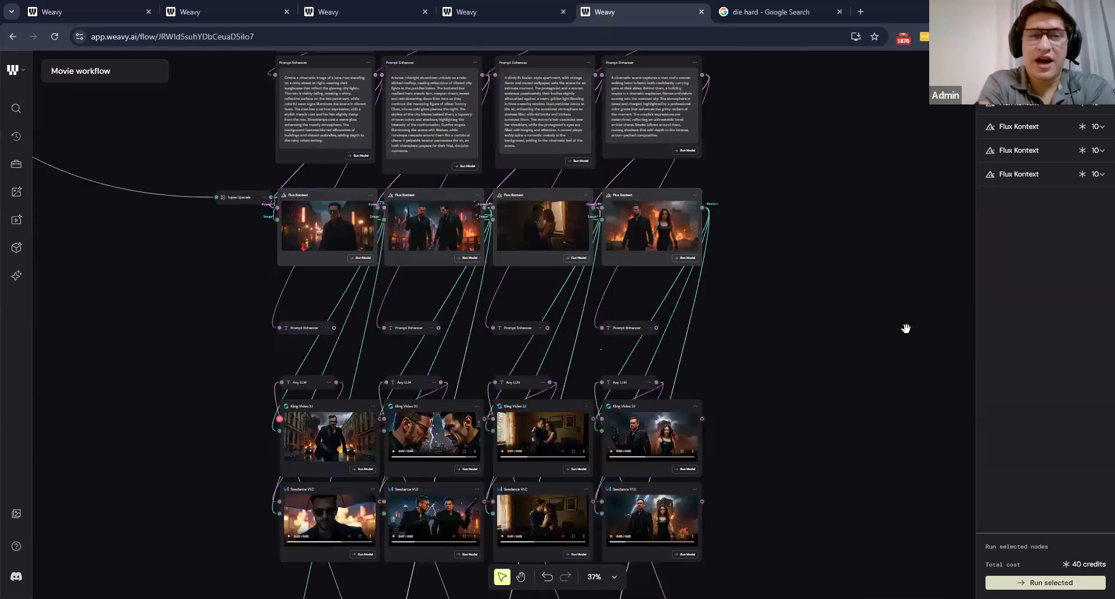
scroll(906, 329, down, 2)
scroll(906, 330, down, 10)
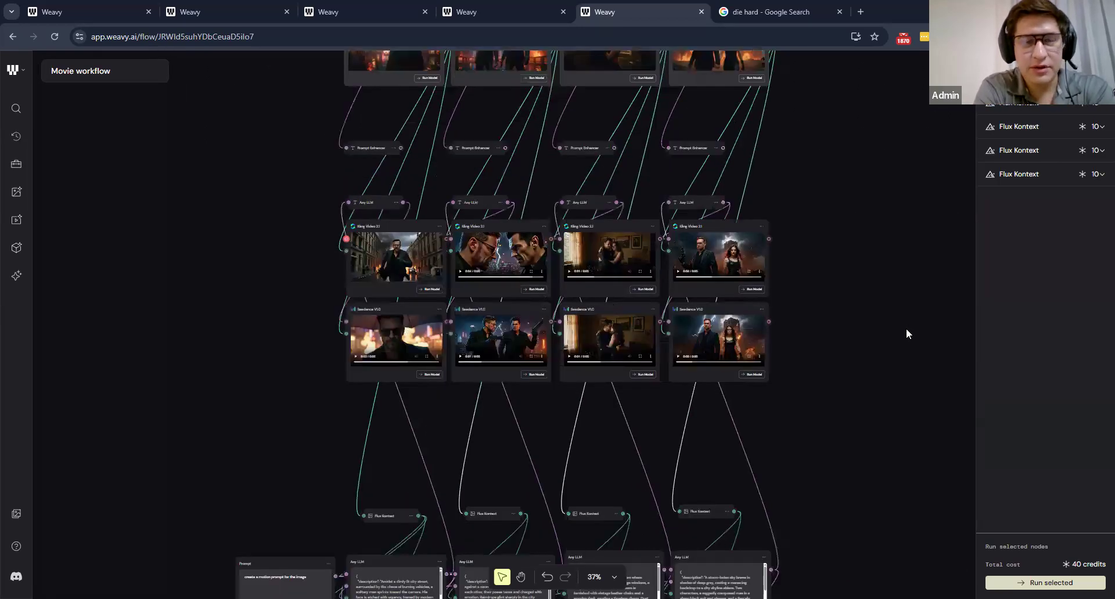
scroll(906, 329, down, 1)
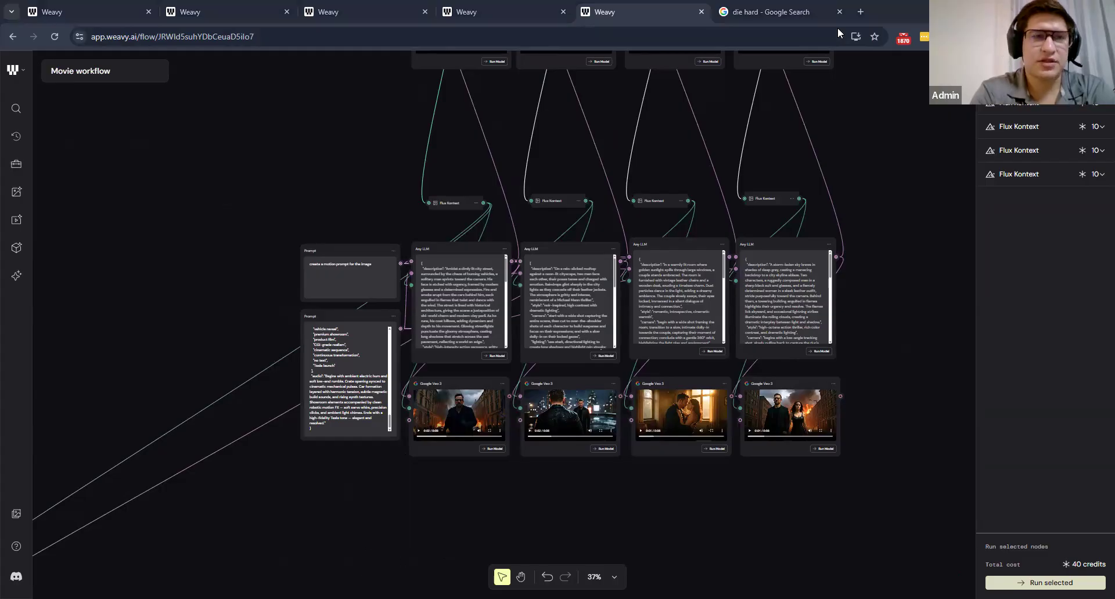
Switch to the Fashion workflow and look over its Seedance V1.0 videos and the images from the different models below them.
click(520, 16)
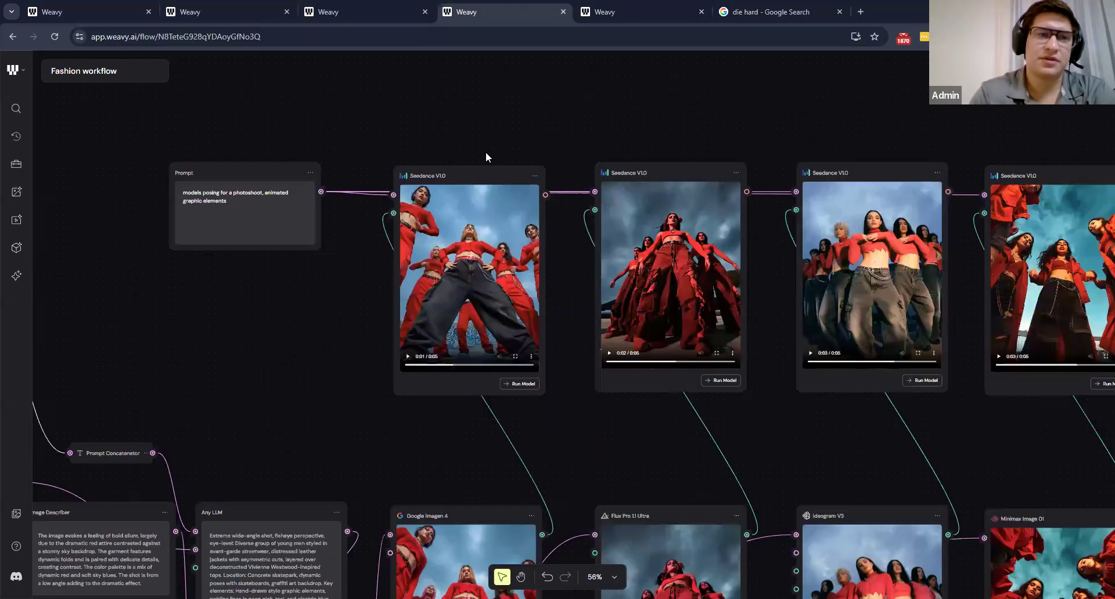
scroll(486, 154, down, 3)
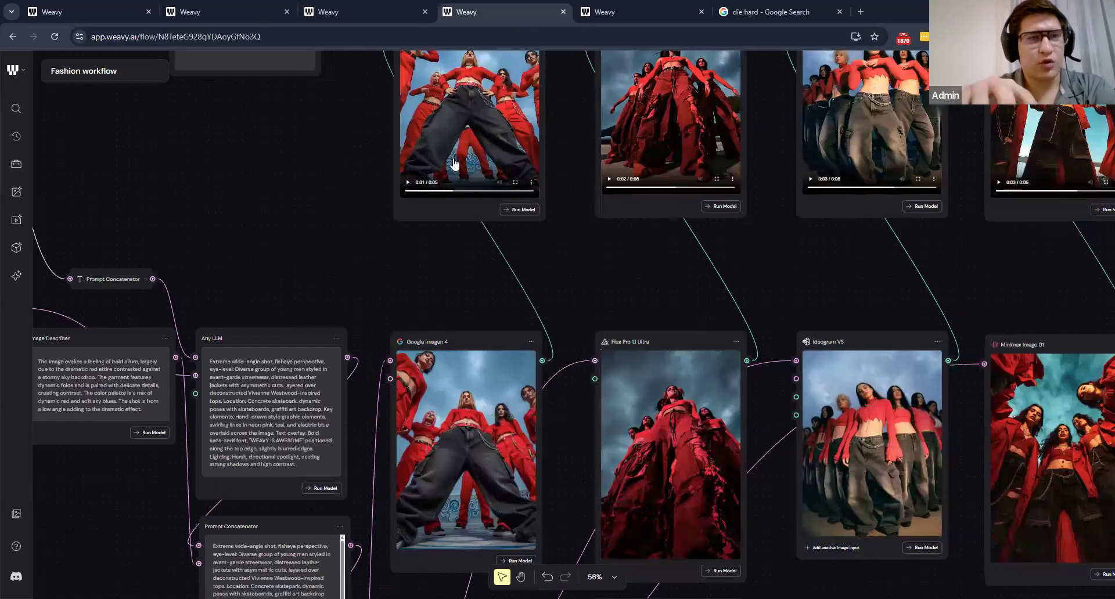
scroll(476, 157, down, 5)
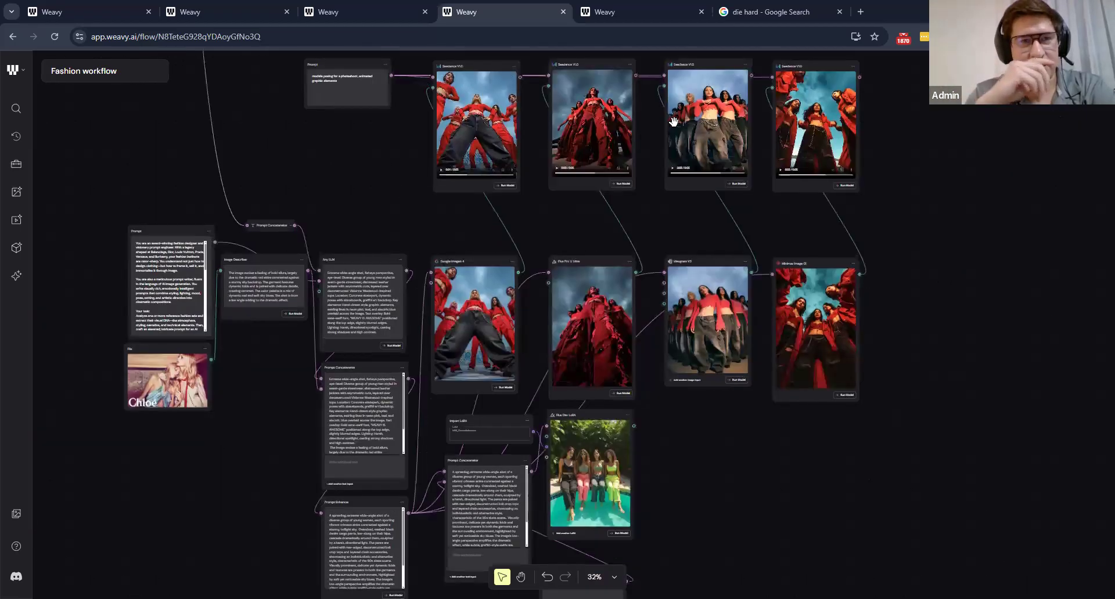
scroll(694, 241, up, 5)
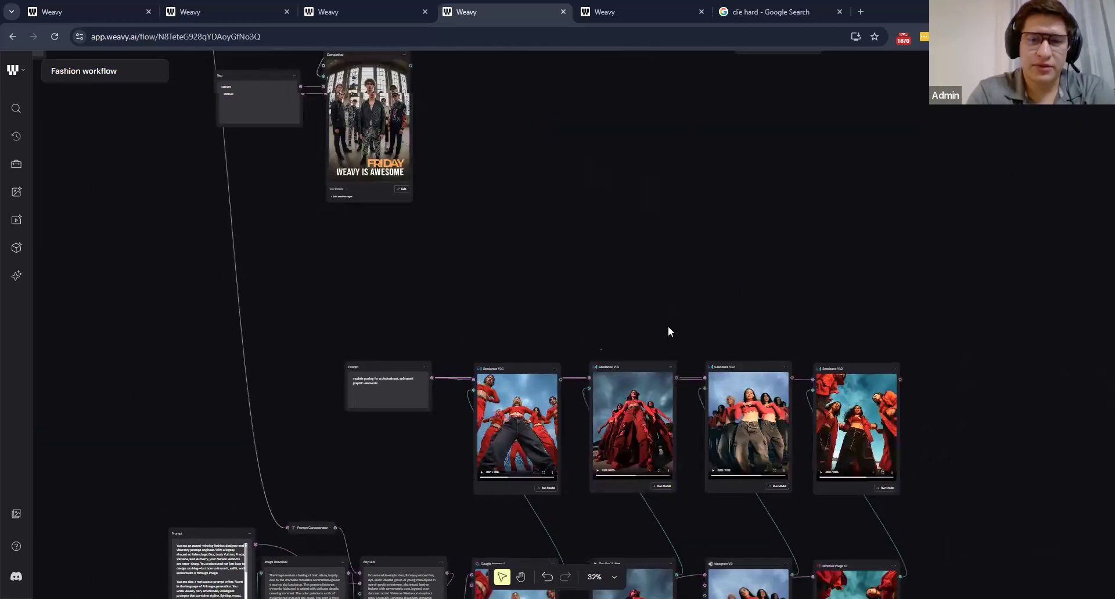
Examine the Fashion workflow's jacket inpainting chain: the Mask by Text node, the red jacket Prompt and the SD3 Inpaint inputs.
scroll(668, 326, up, 5)
scroll(627, 372, up, 4)
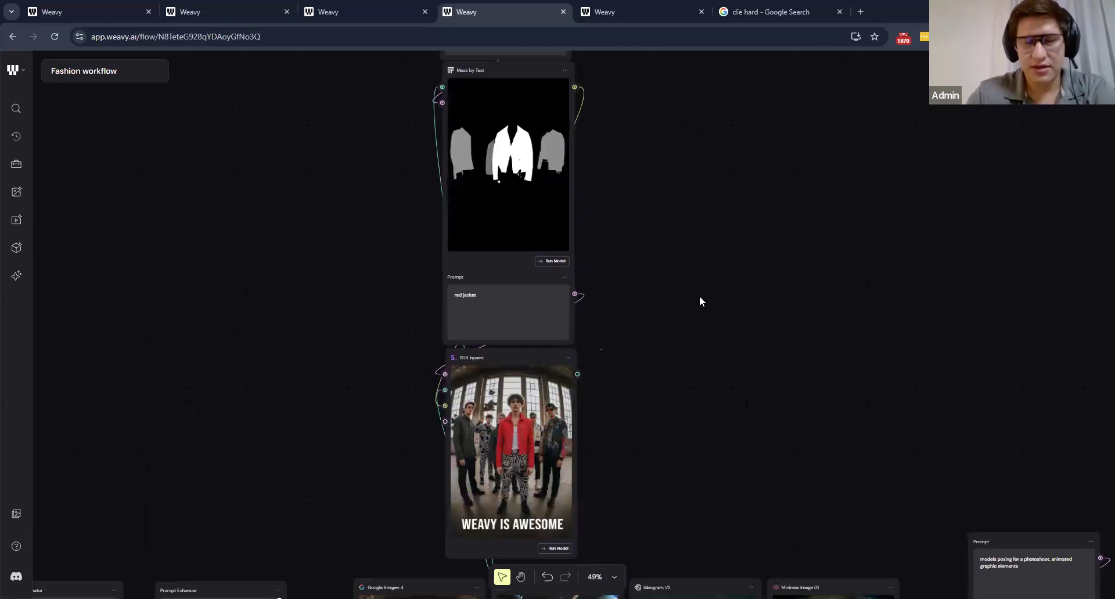
scroll(698, 300, down, 2)
scroll(698, 301, left, 2)
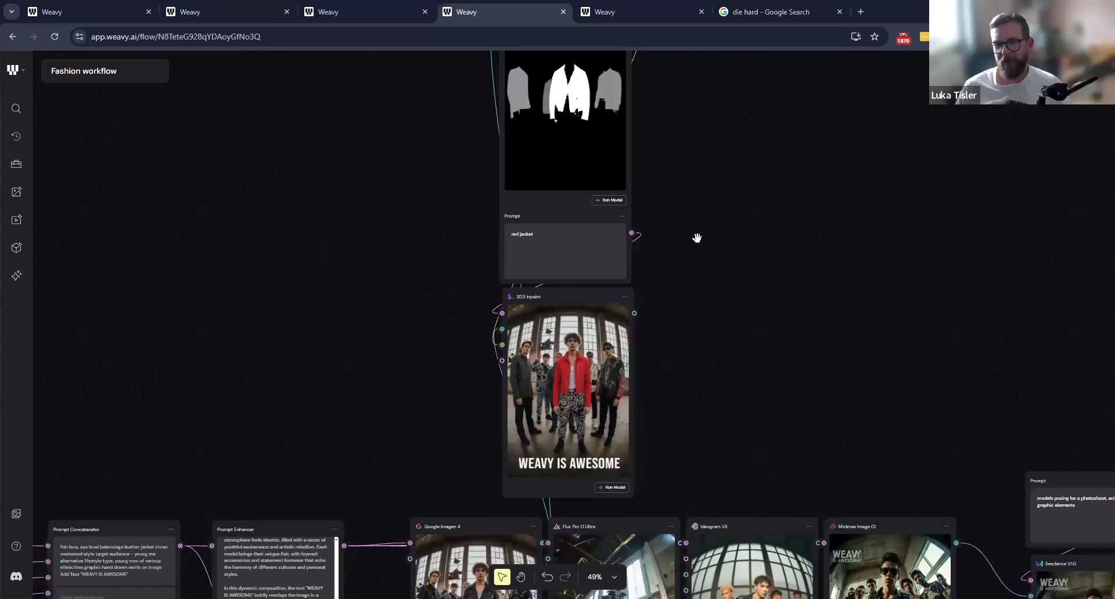
scroll(709, 302, up, 4)
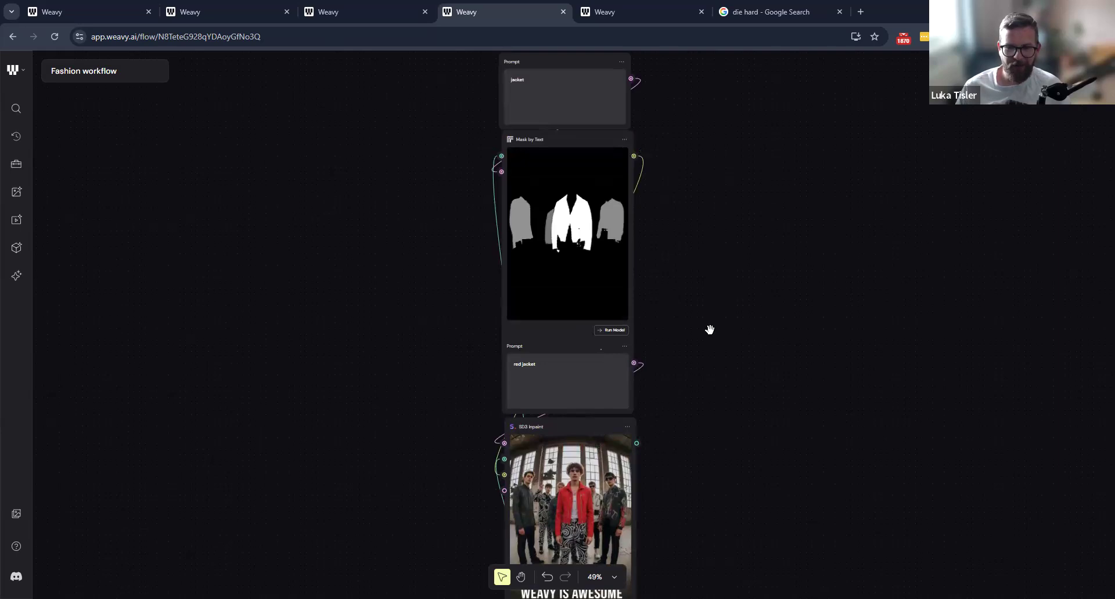
scroll(716, 326, down, 1)
scroll(716, 324, down, 3)
scroll(716, 325, down, 2)
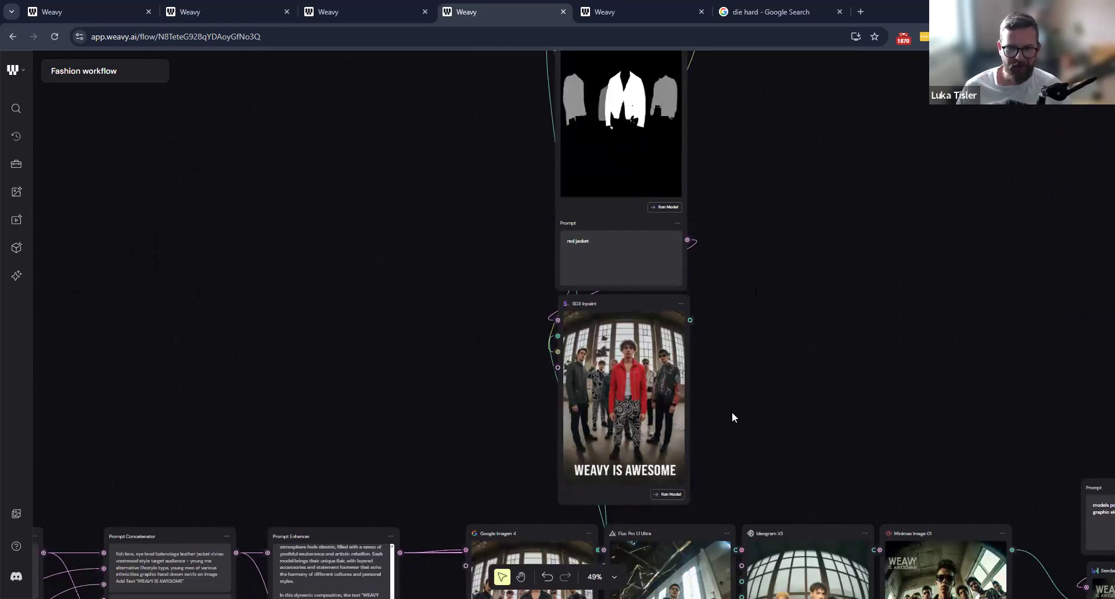
scroll(732, 413, up, 5)
drag(809, 417, 830, 418)
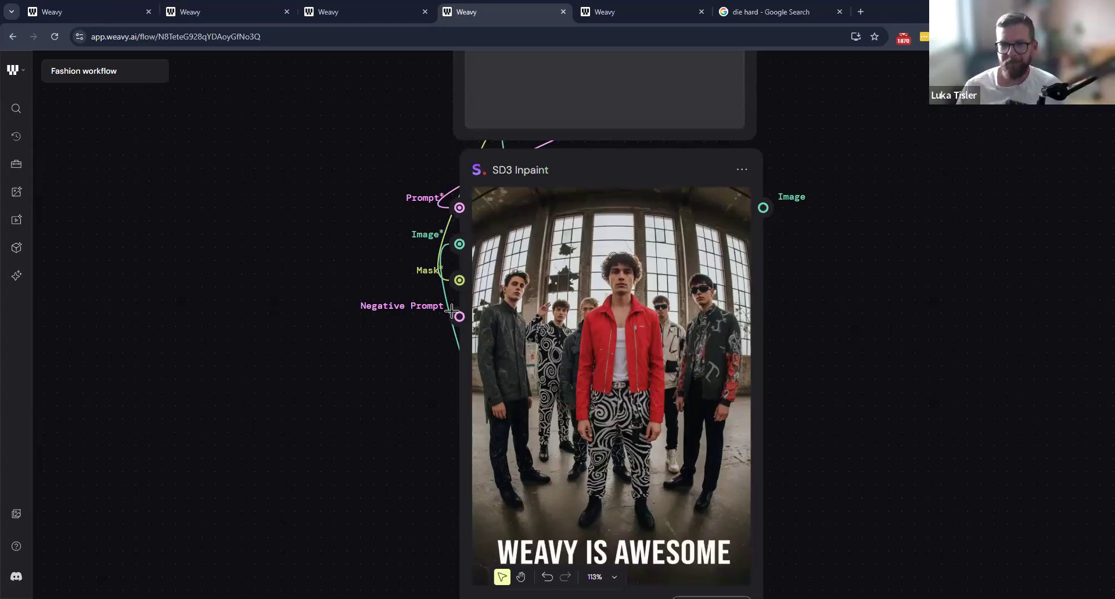
scroll(451, 312, down, 5)
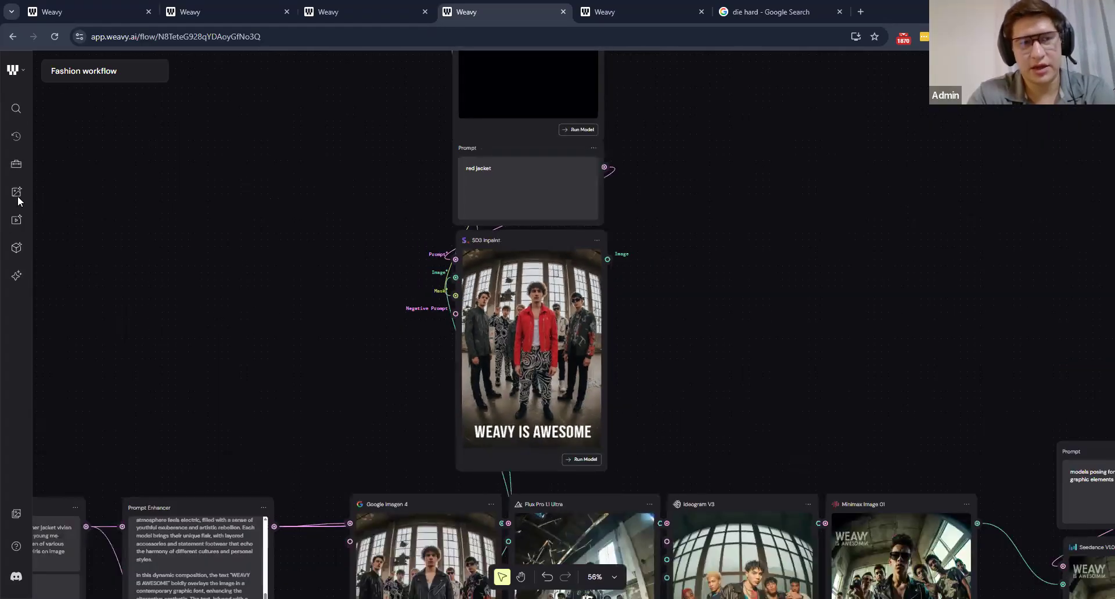
Browse the Image Models library, from the text-to-image and vector graphics models to the editing, image-based and enhancement models.
click(16, 193)
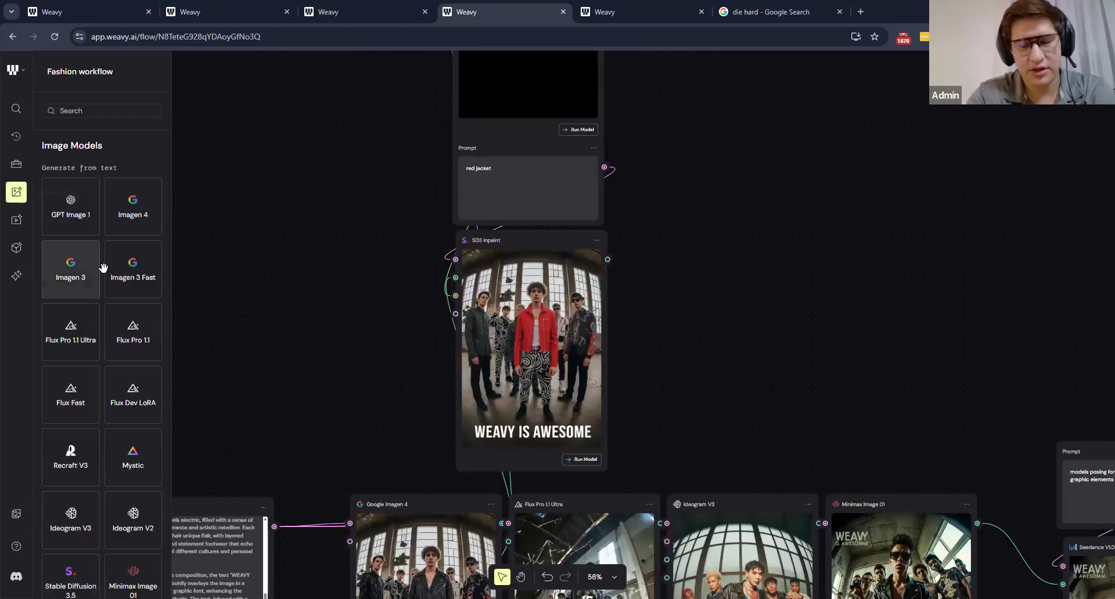
scroll(104, 267, down, 2)
scroll(105, 267, down, 6)
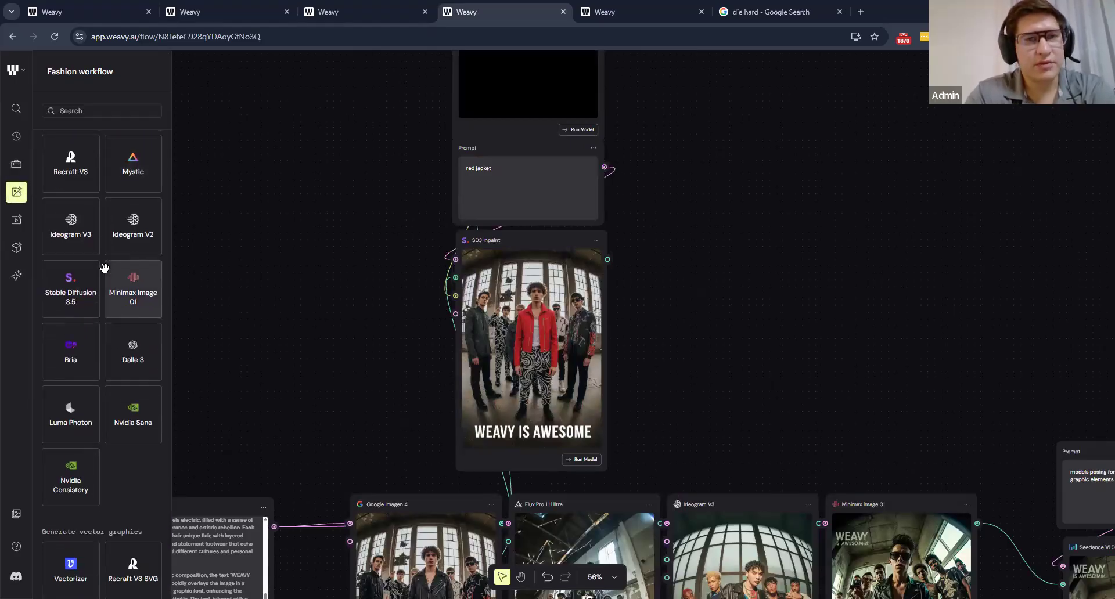
scroll(104, 267, down, 5)
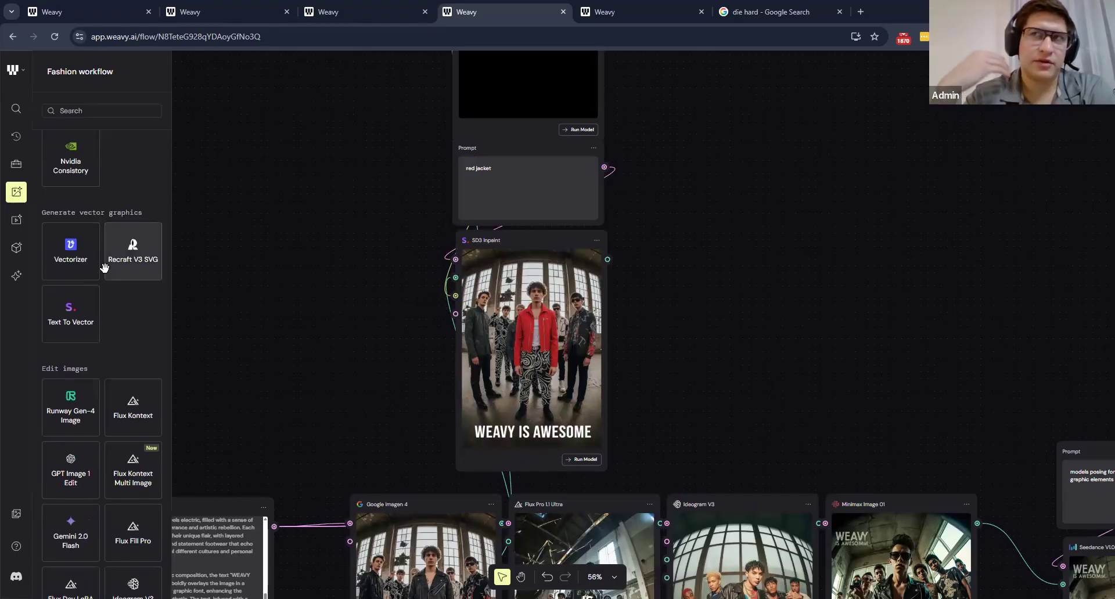
scroll(104, 267, down, 6)
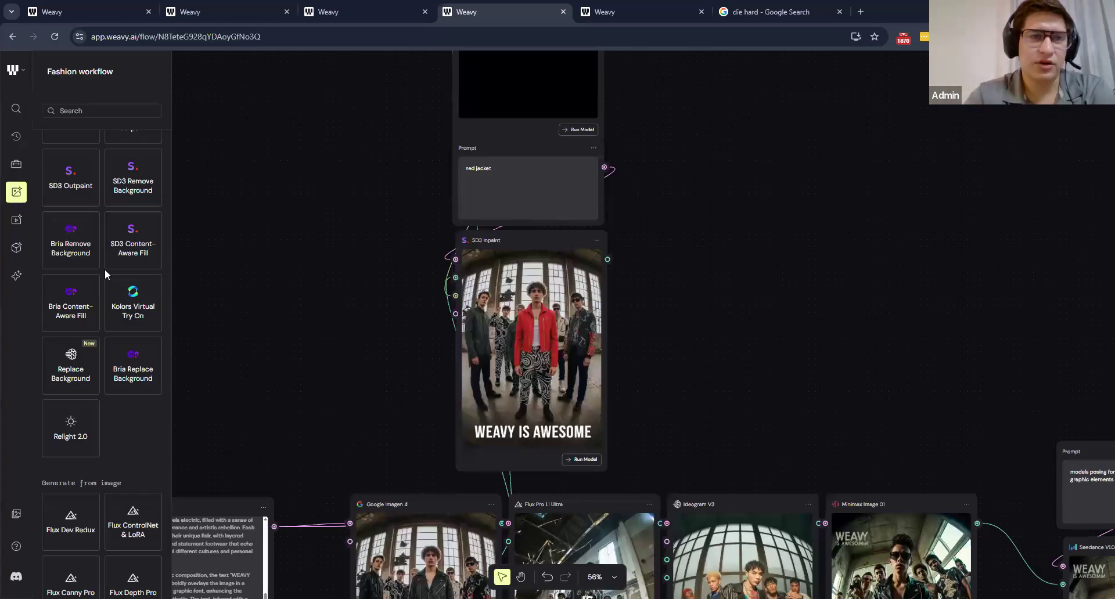
scroll(104, 270, down, 4)
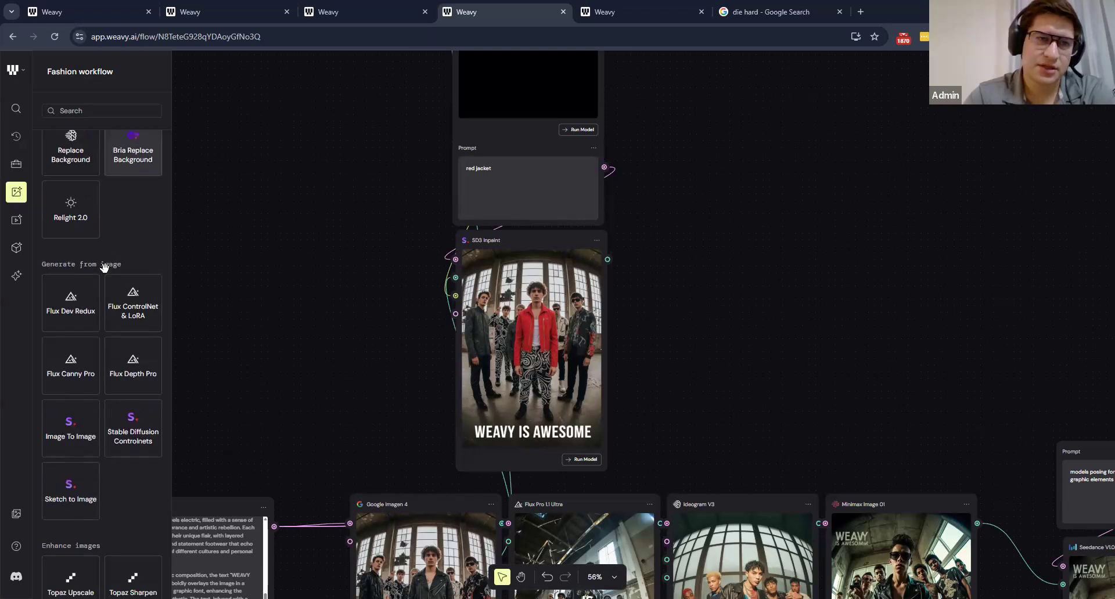
mouse_move(104, 268)
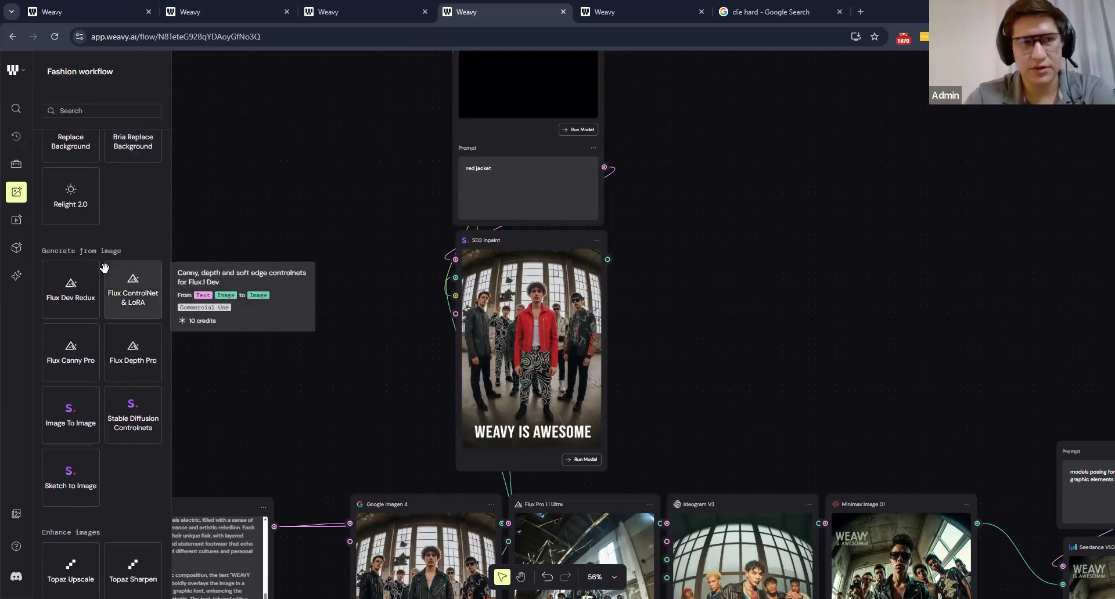
scroll(105, 270, down, 4)
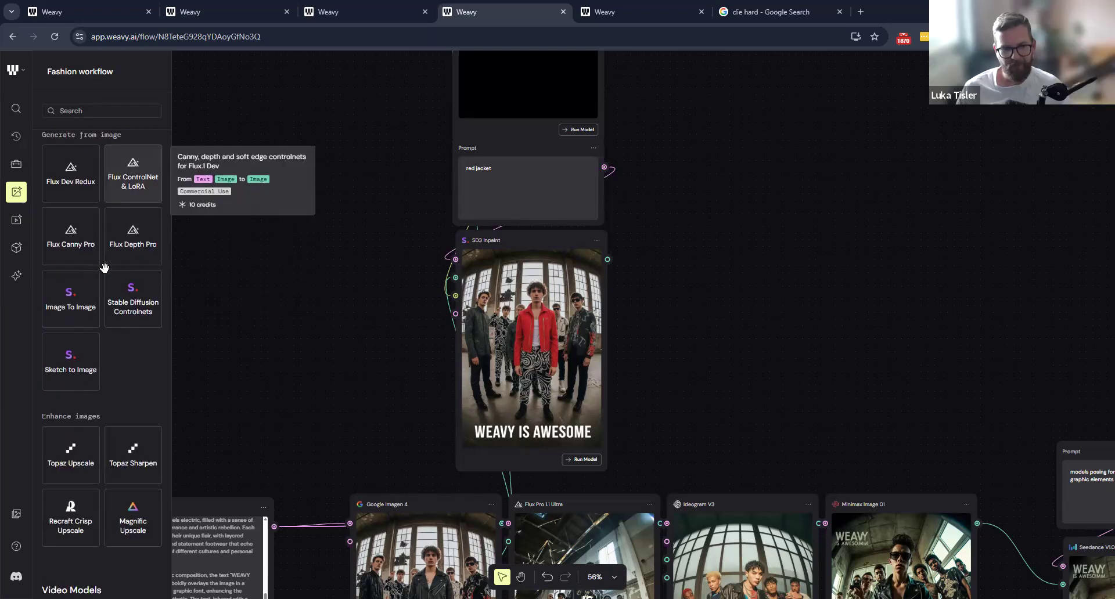
scroll(104, 269, down, 8)
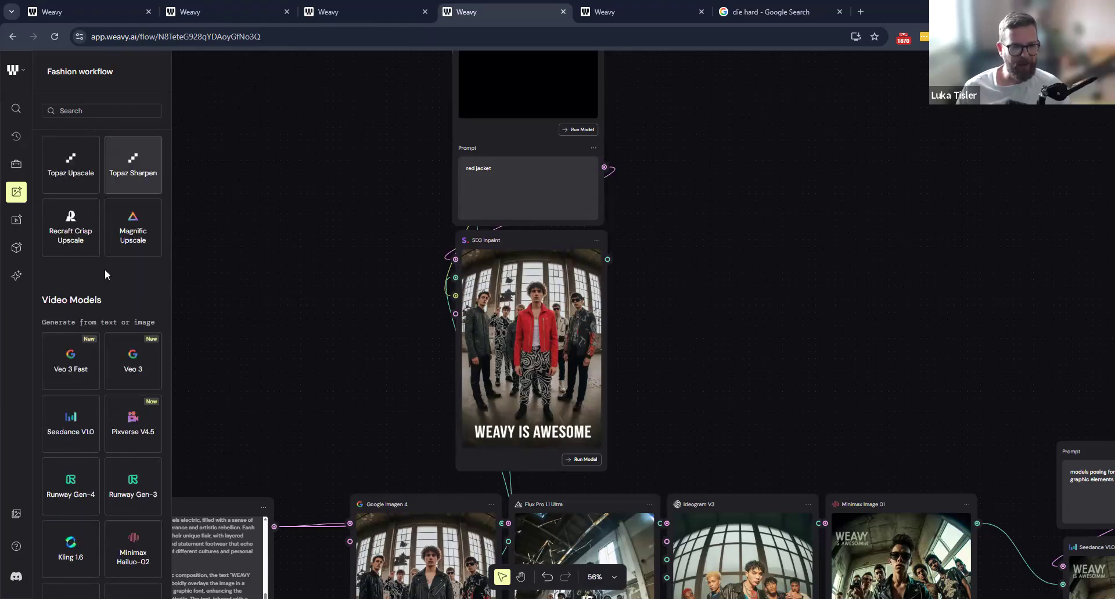
Look through the Video Models, 3D Models and Community models in the model library.
scroll(104, 269, down, 6)
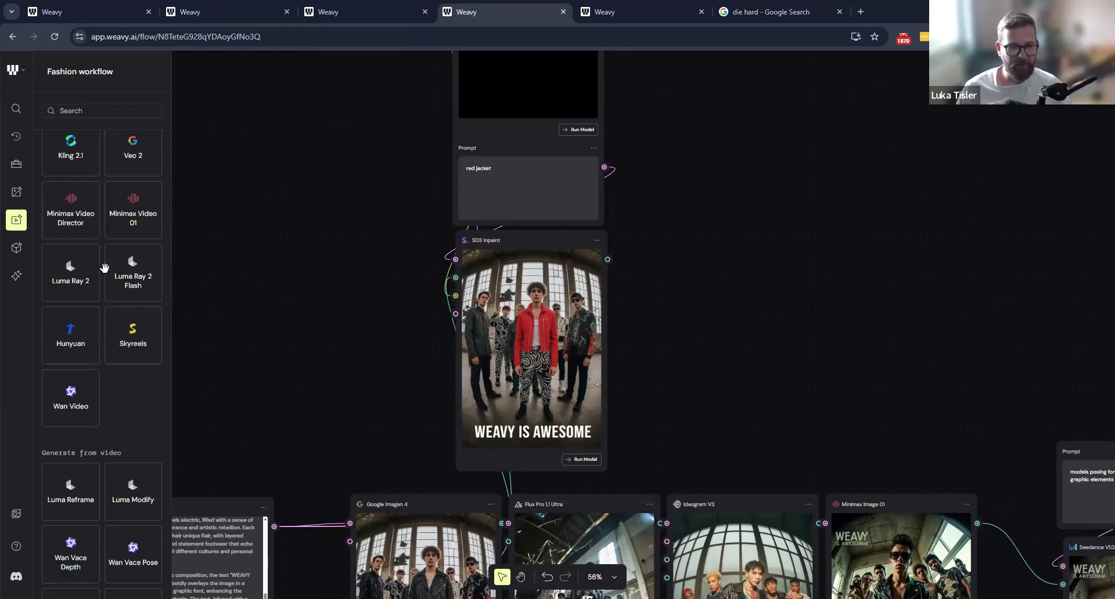
scroll(104, 269, down, 10)
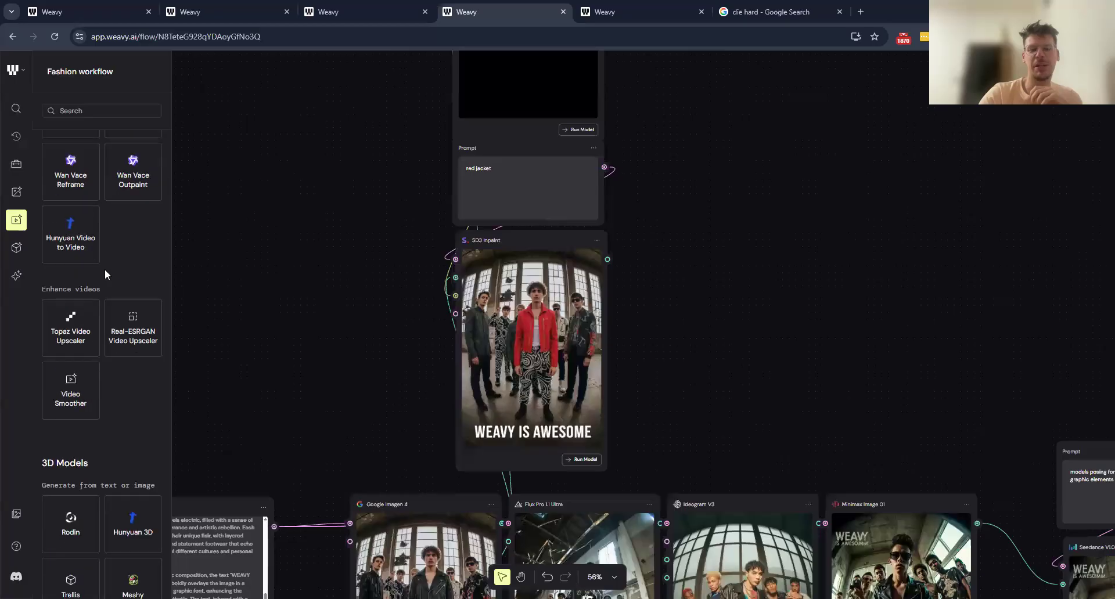
scroll(104, 269, down, 9)
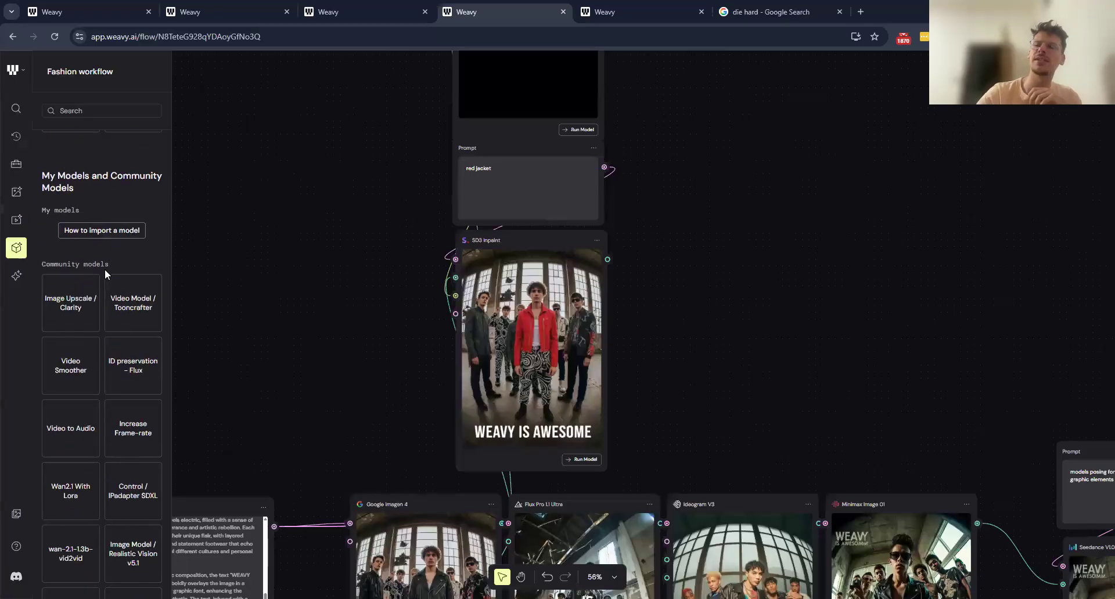
scroll(105, 268, down, 8)
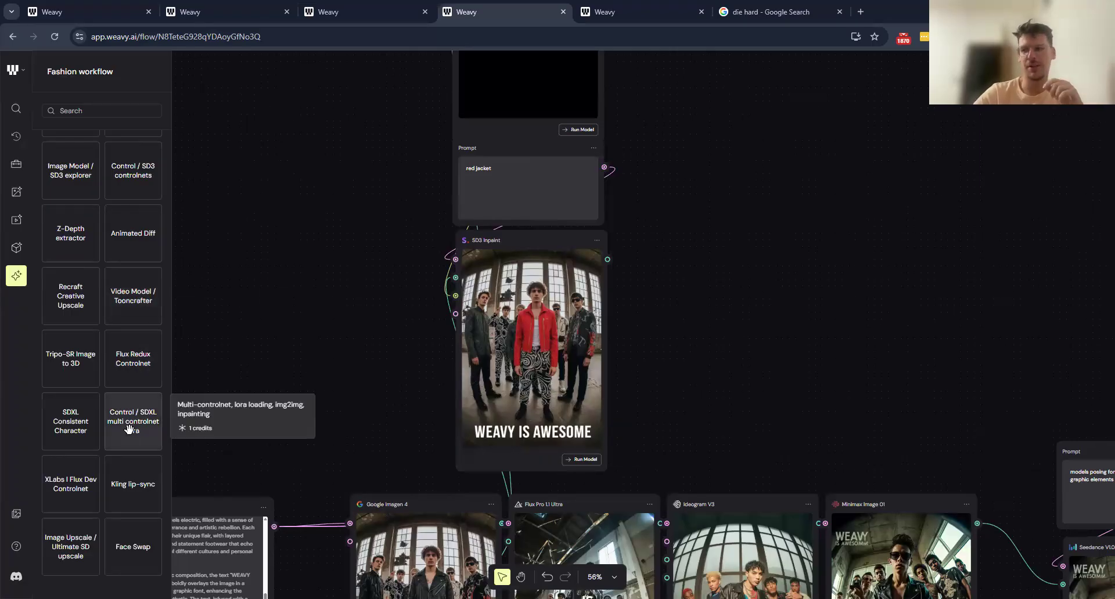
Place the Control / LCM community model on the canvas beside the SD3 Inpaint node and delete it again.
scroll(129, 429, up, 2)
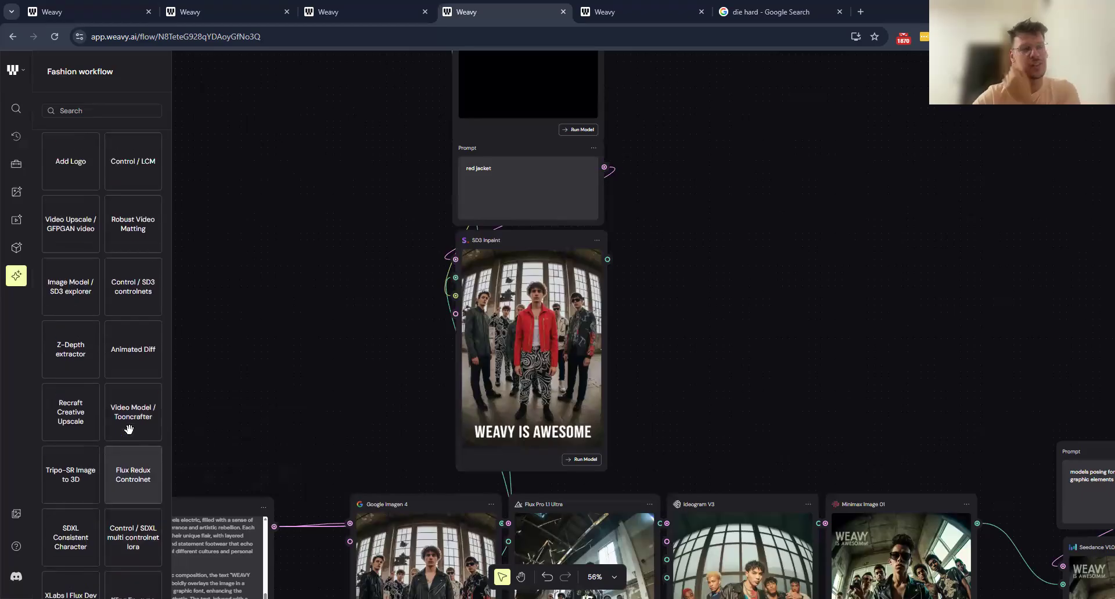
scroll(129, 429, up, 1)
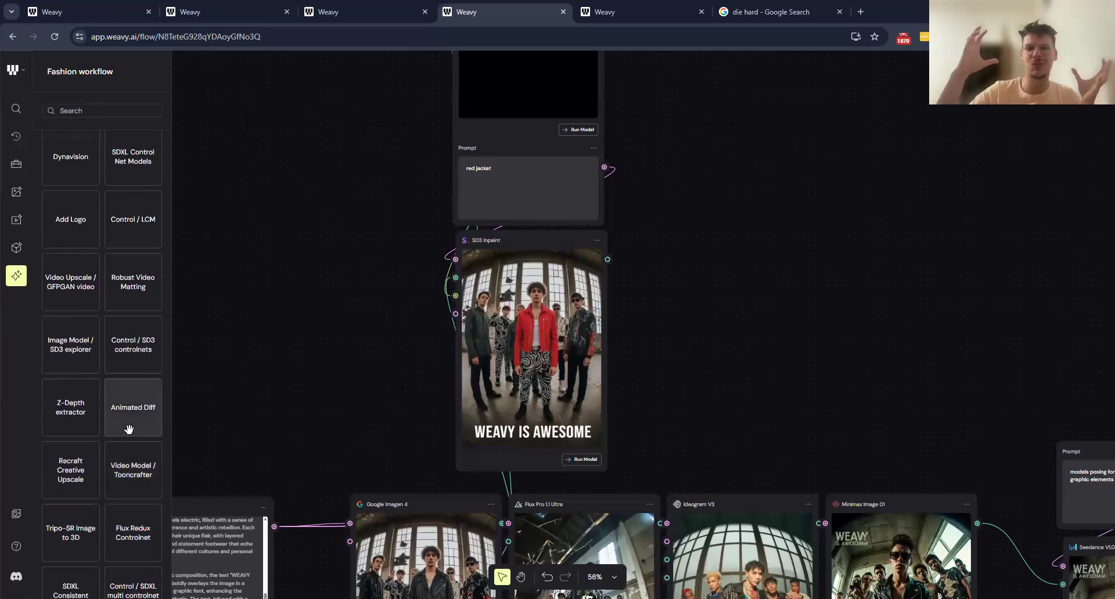
scroll(129, 429, up, 1)
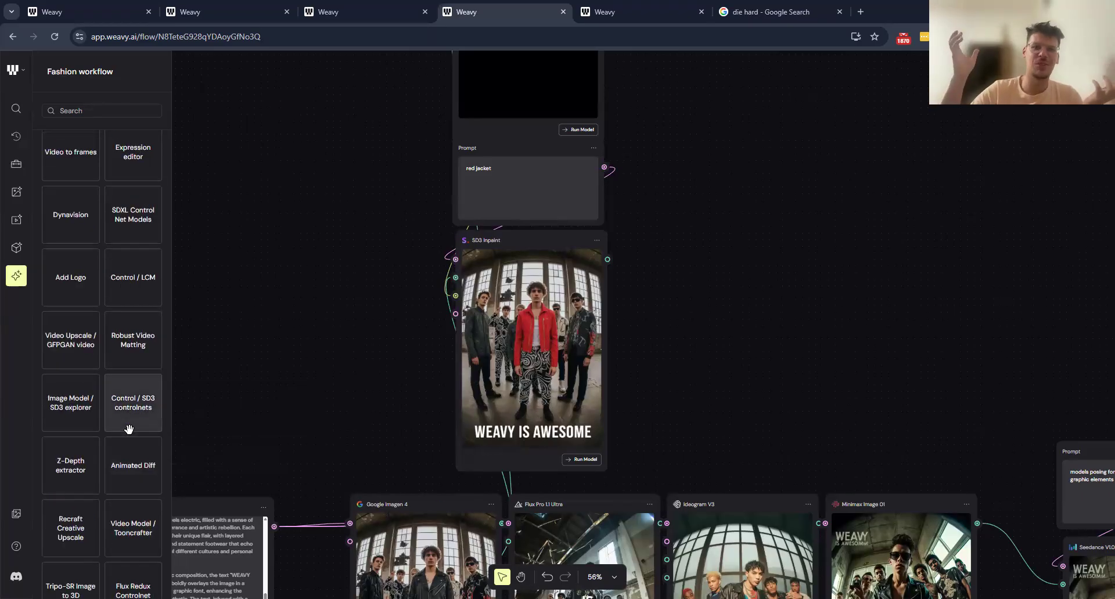
scroll(129, 430, up, 1)
scroll(129, 429, up, 1)
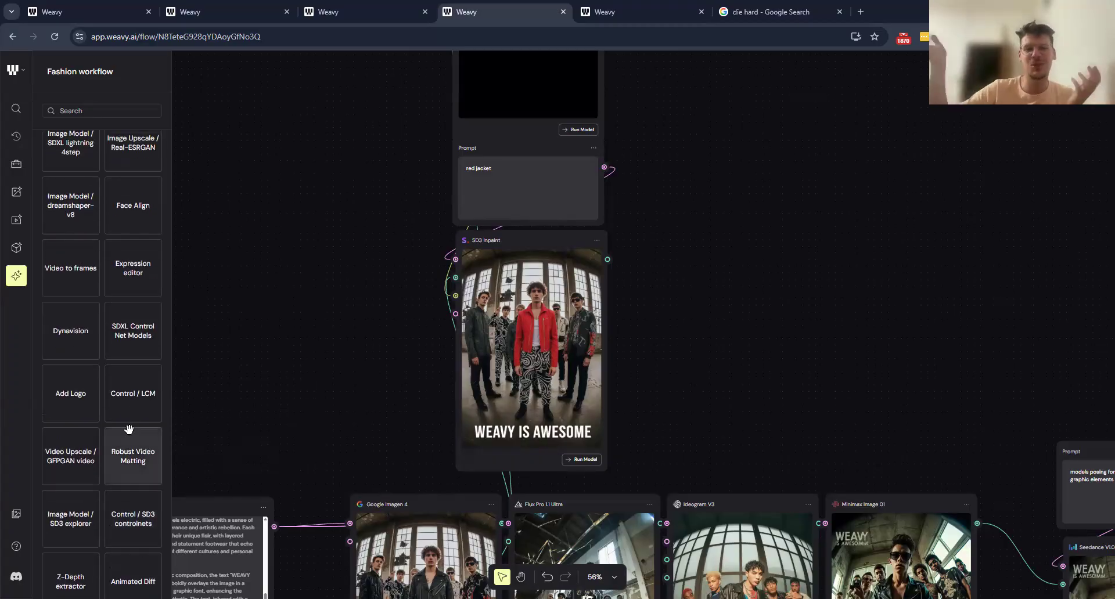
drag(133, 393, 308, 267)
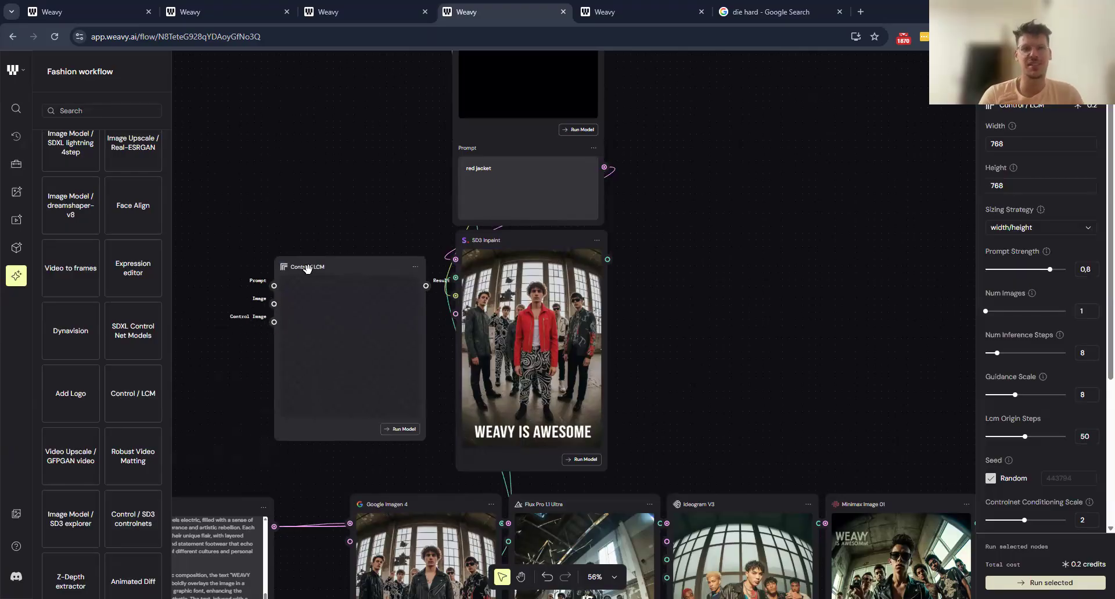
key(Delete)
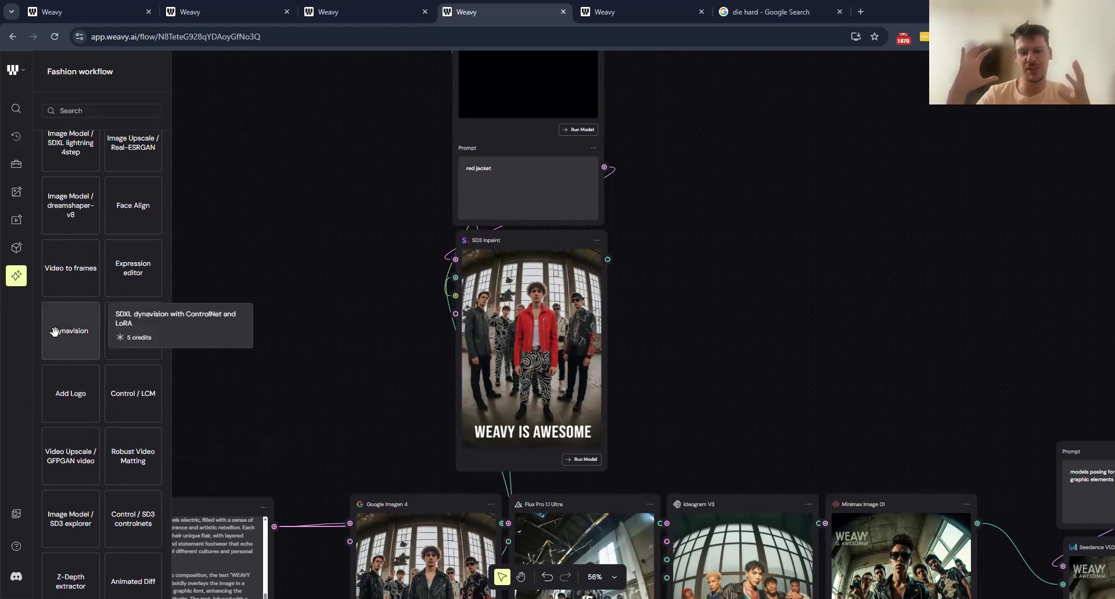
Place the Wan2.1 With Lora and wan-2.1-1.3b-vid2vid community models side by side in the empty canvas area beside the jacket inpainting chain.
scroll(55, 331, up, 3)
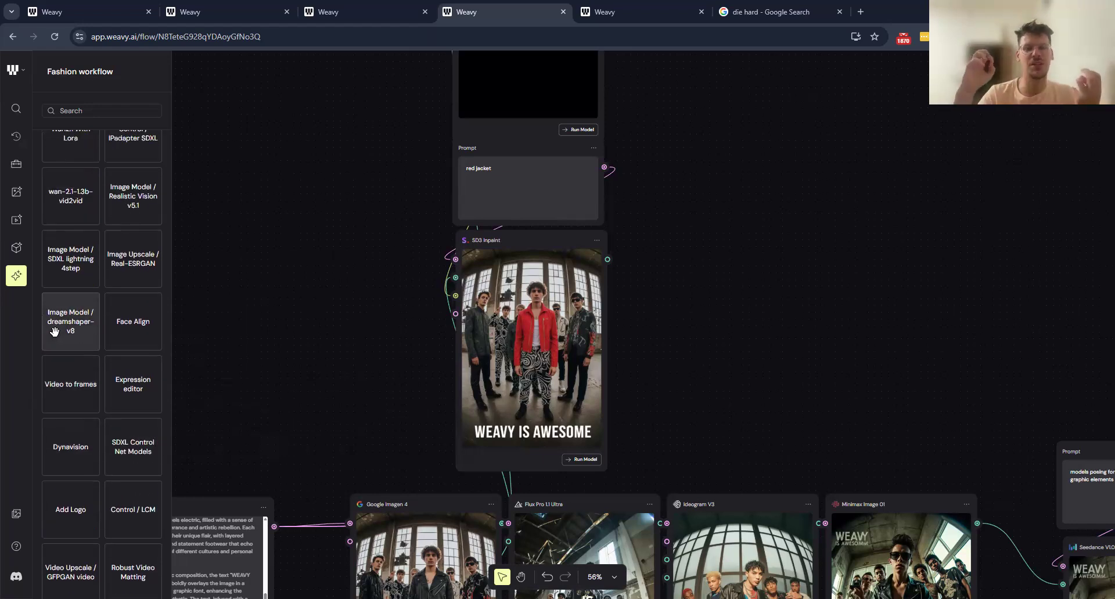
scroll(54, 332, up, 3)
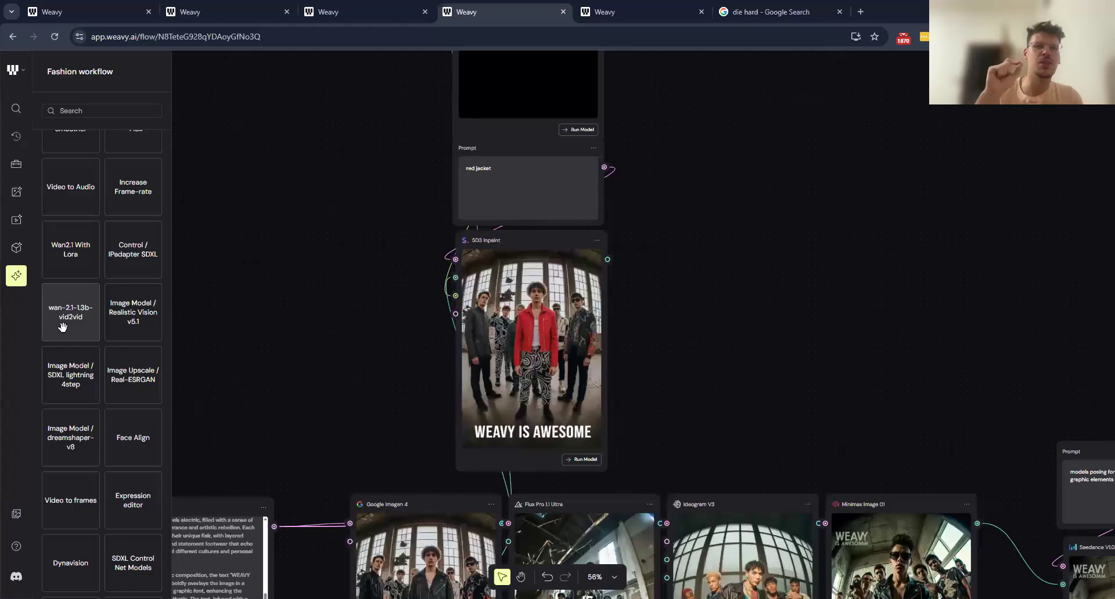
mouse_move(64, 322)
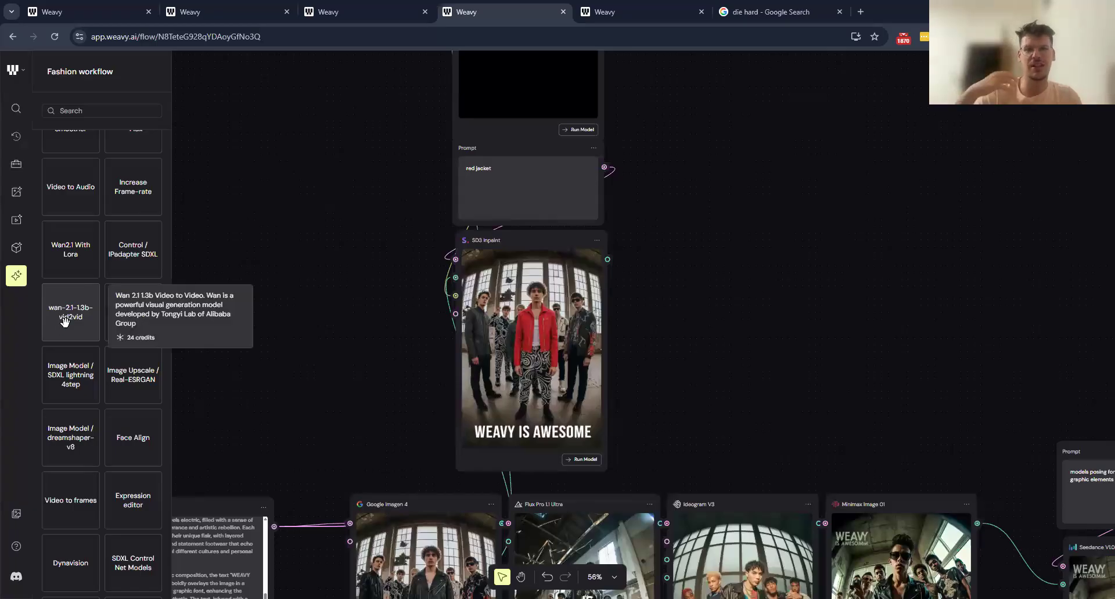
drag(840, 240, 875, 340)
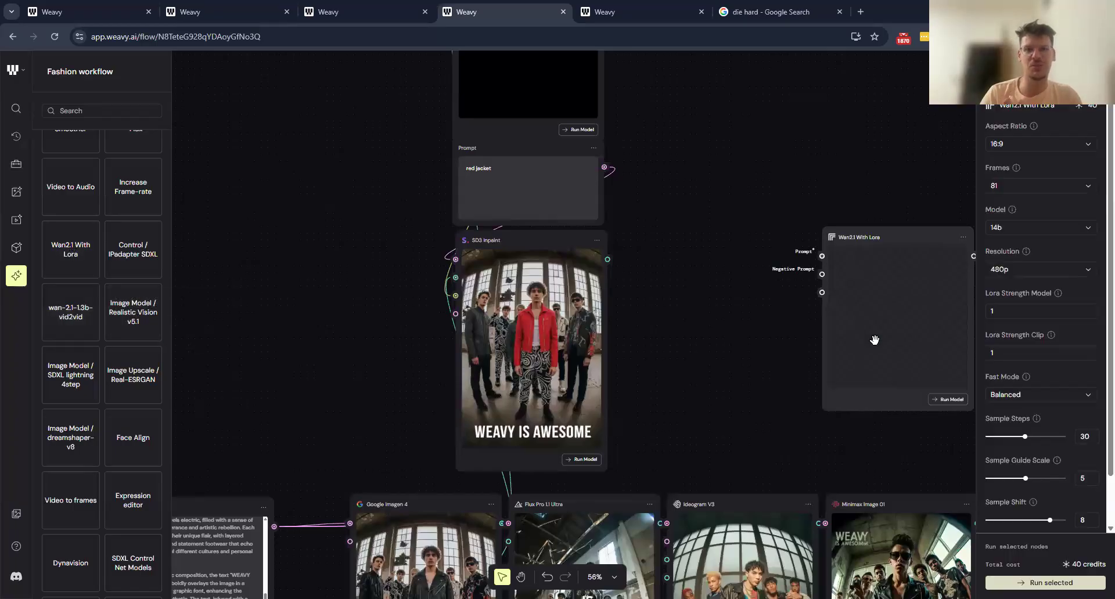
drag(864, 248, 765, 150)
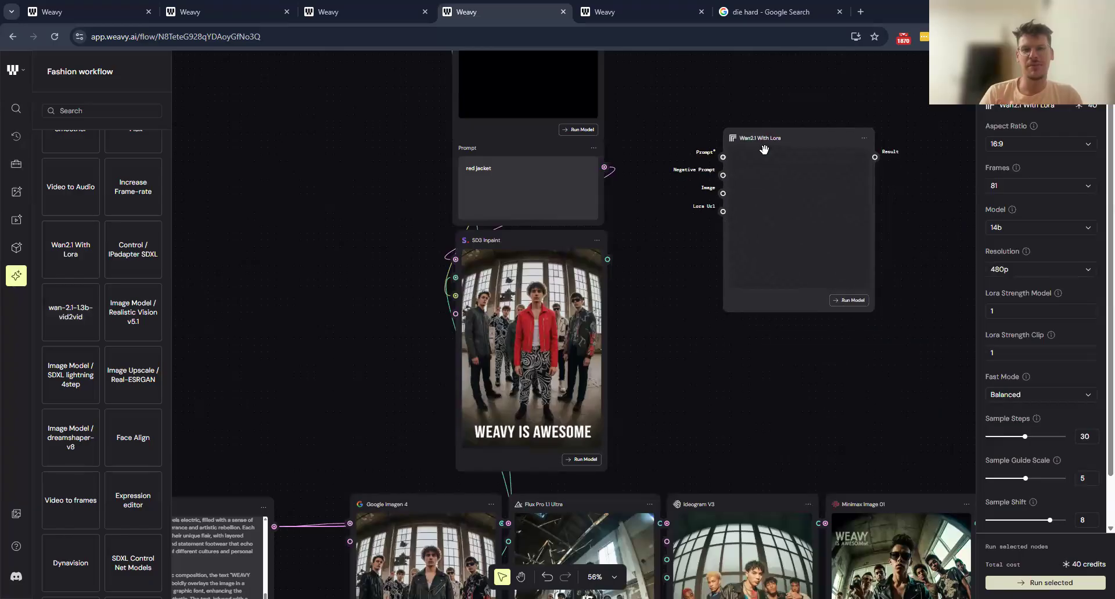
drag(338, 309, 962, 142)
drag(907, 104, 730, 139)
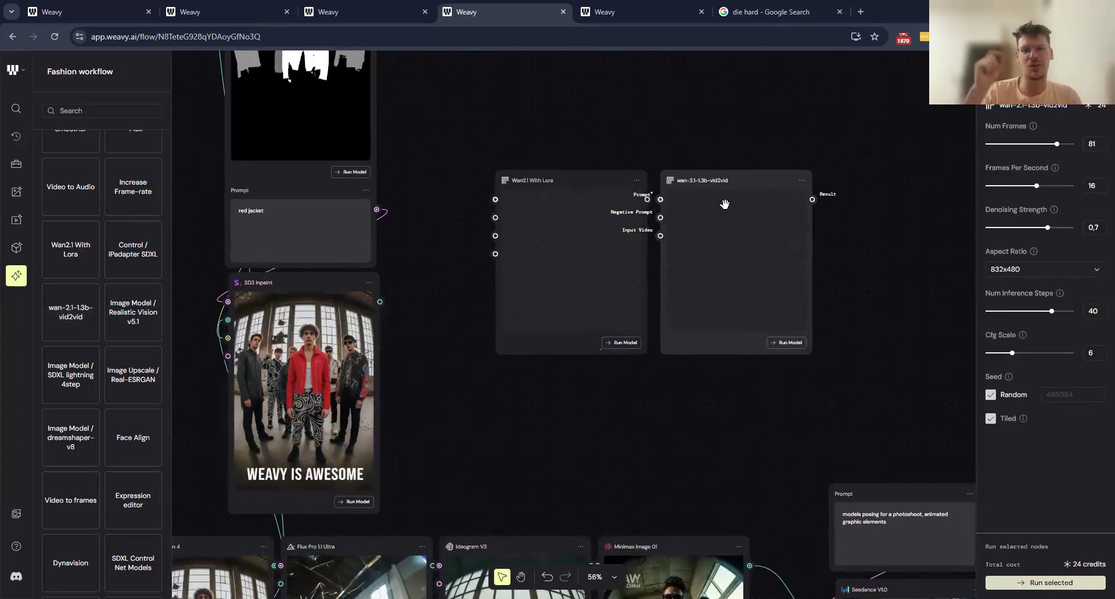
Examine the inputs and settings of the wan-2.1-1.3b-vid2vid node up close.
scroll(724, 204, up, 5)
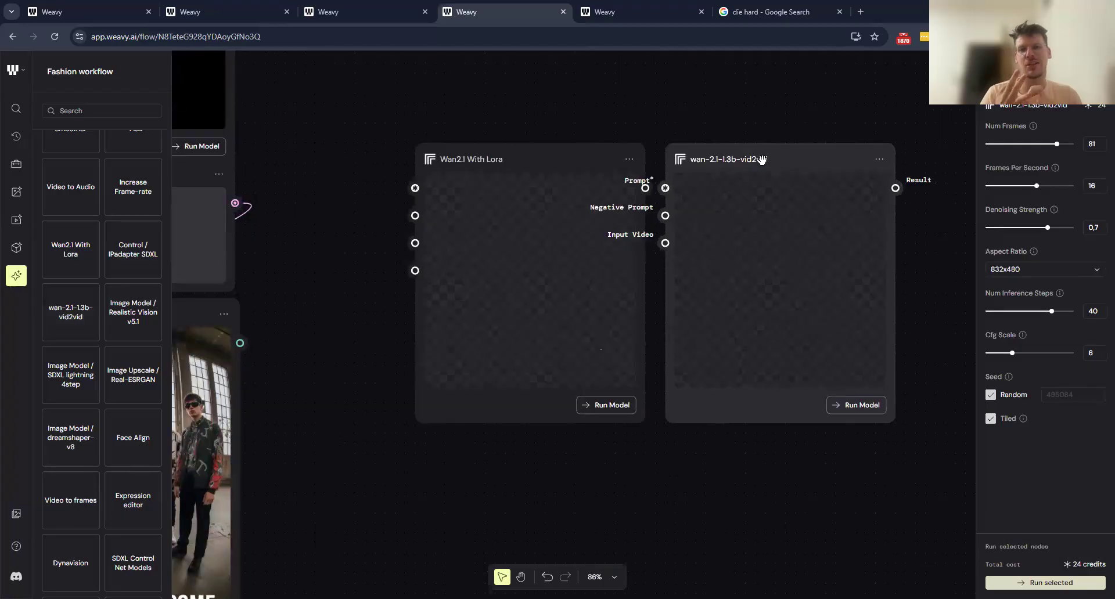
click(1096, 270)
click(850, 114)
click(823, 134)
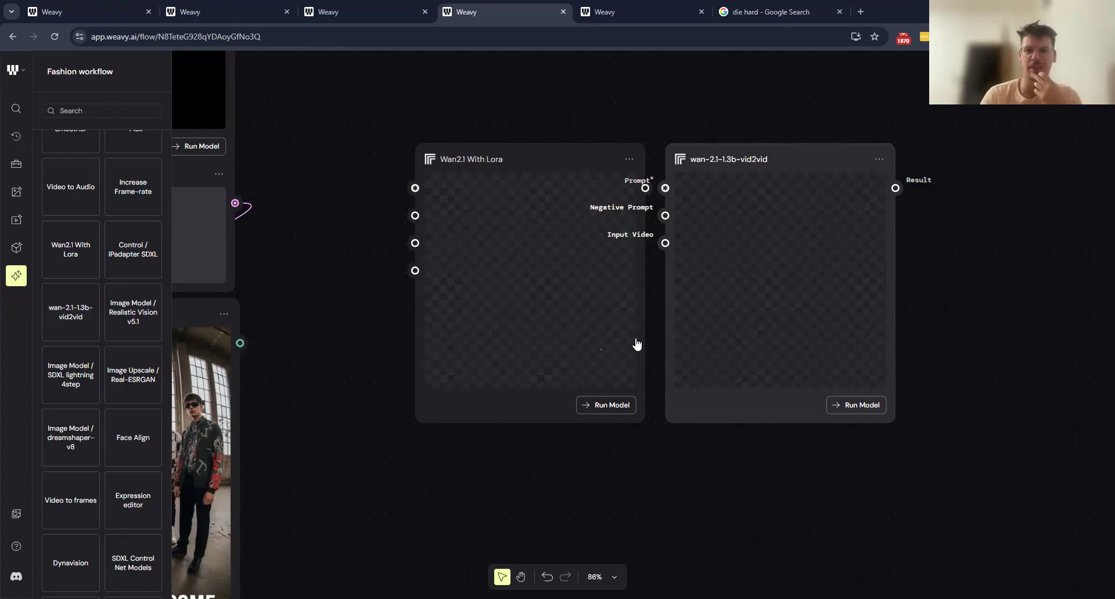
Delete both the Wan2.1 With Lora and wan-2.1-1.3b-vid2vid nodes from the canvas.
scroll(637, 344, down, 2)
scroll(637, 344, down, 3)
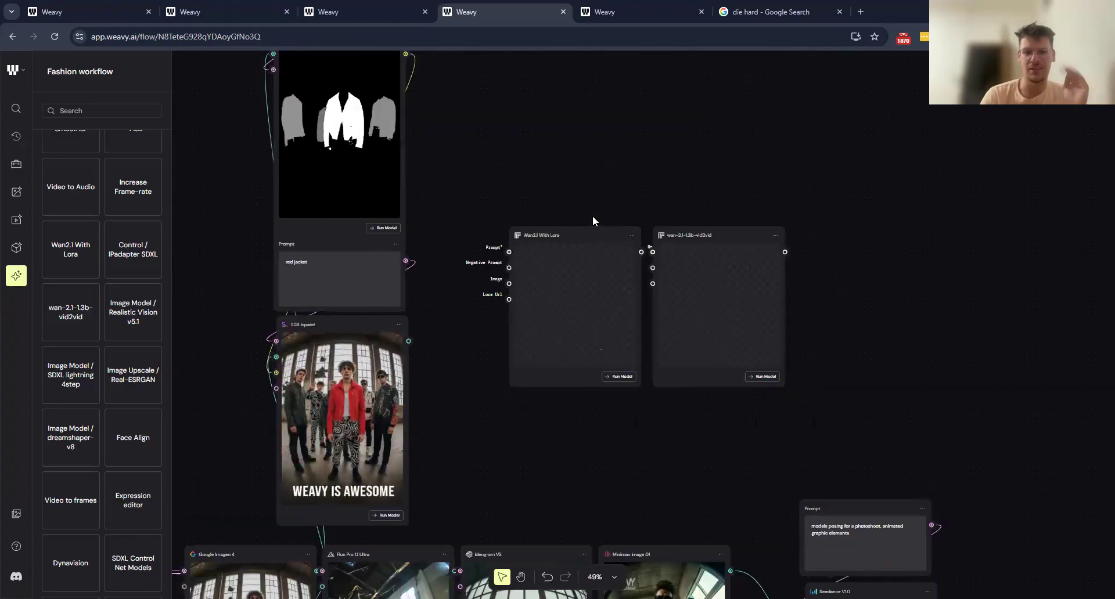
shift+click(731, 313)
key(Delete)
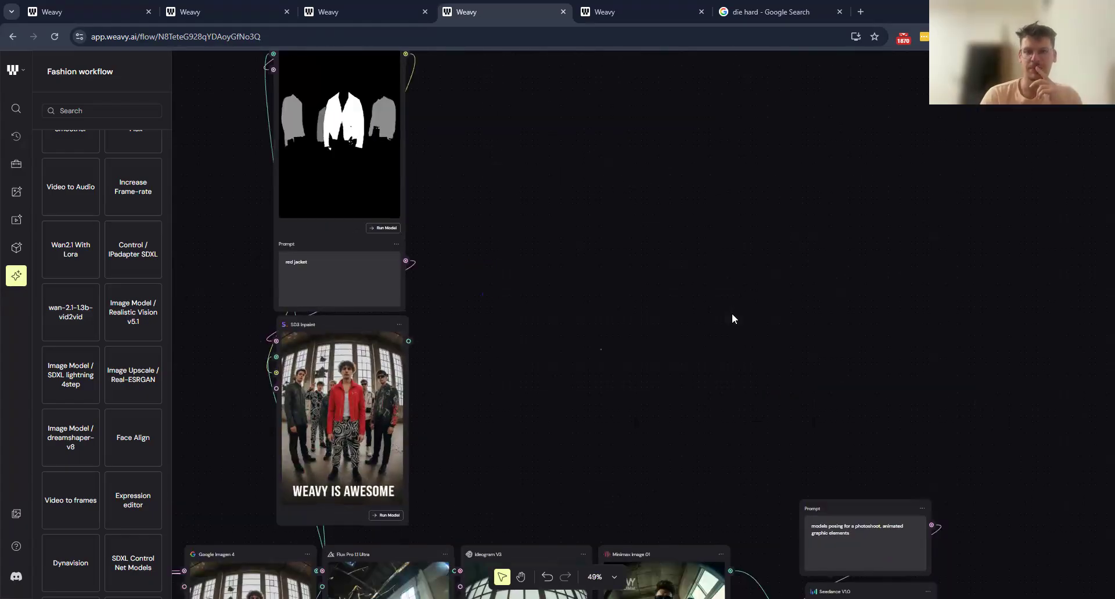
Look over the Fashion workflow from the SD3 Inpaint node down to the image model results and the FRIDAY Compositor node.
scroll(739, 398, left, 2)
scroll(739, 398, left, 3)
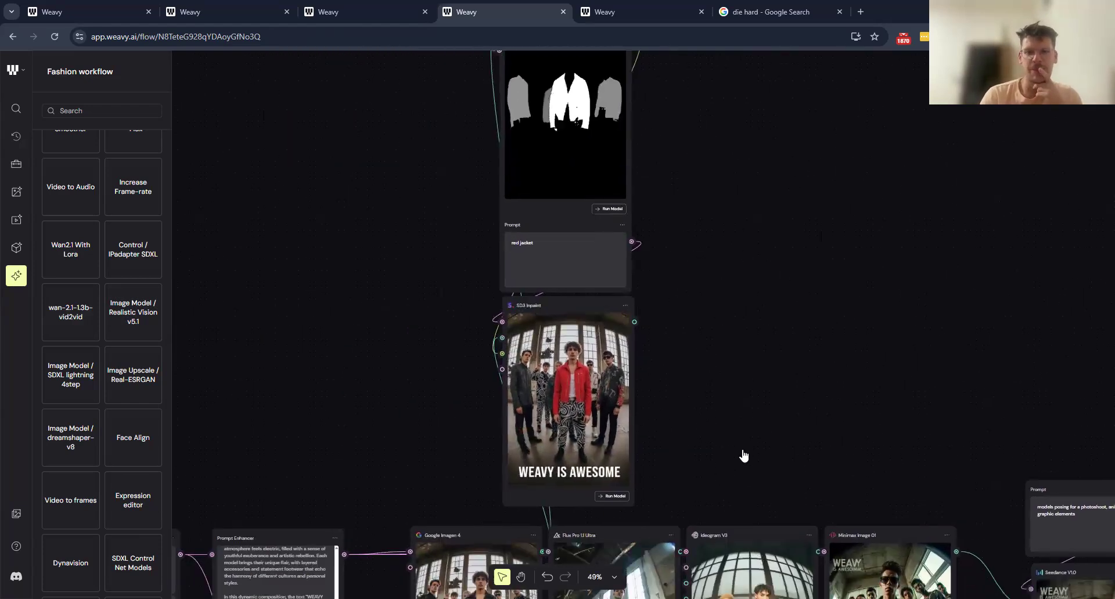
scroll(743, 455, down, 2)
scroll(810, 347, down, 6)
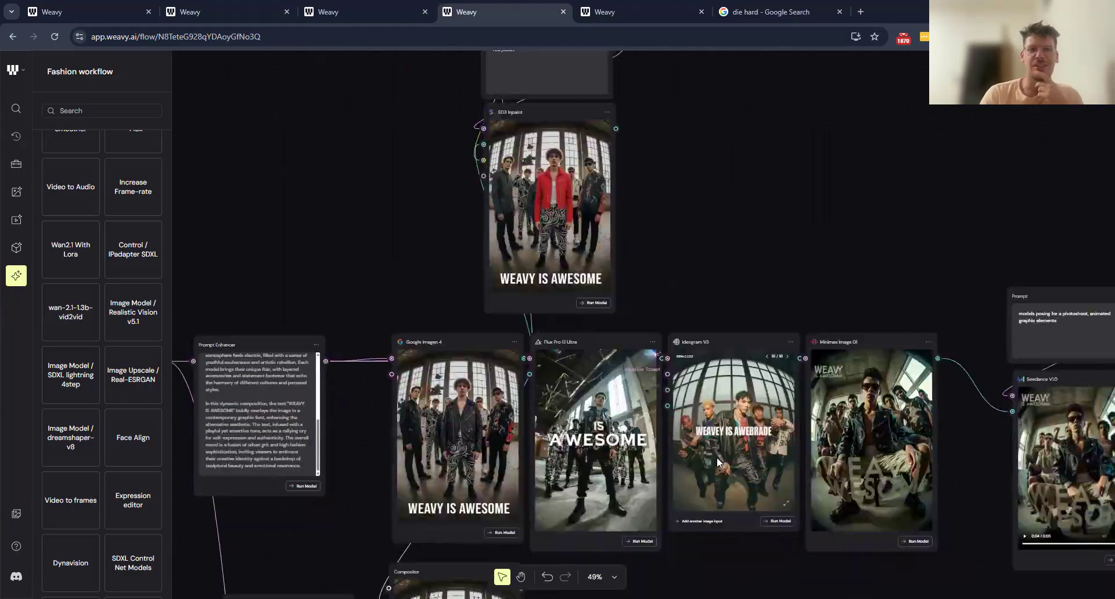
scroll(717, 458, down, 2)
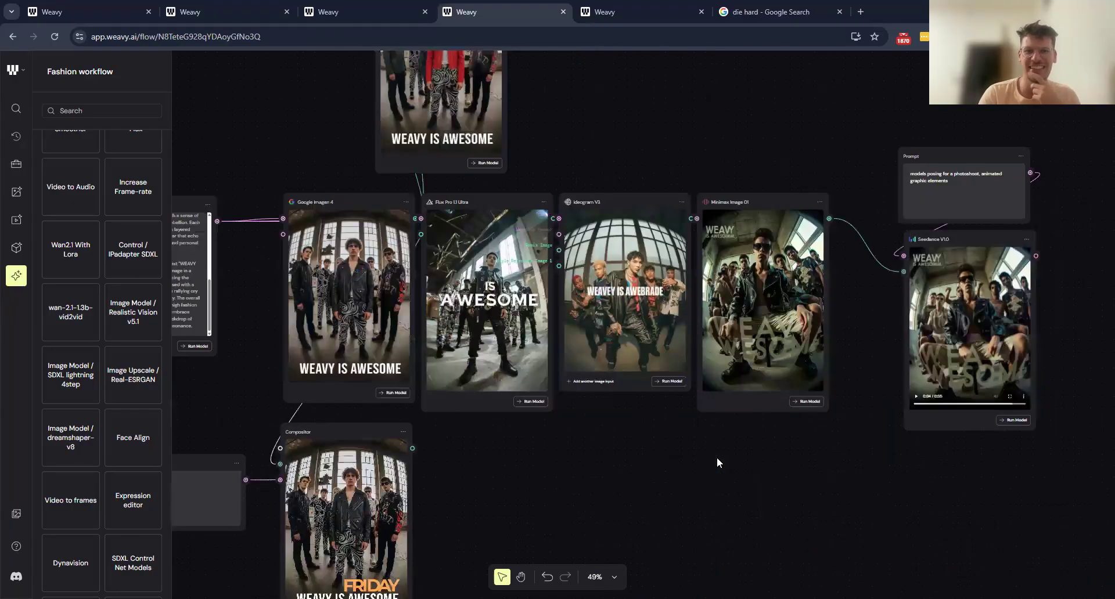
scroll(717, 458, down, 3)
scroll(716, 458, left, 3)
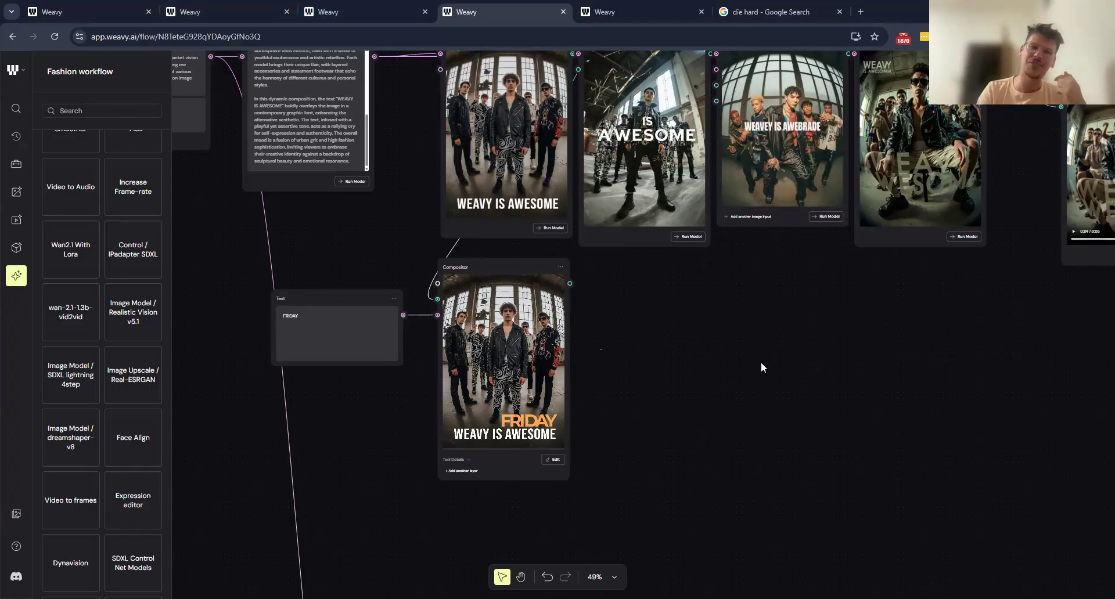
Switch to the Movie workflow and clear the selection of its Flux Kontext nodes.
click(639, 12)
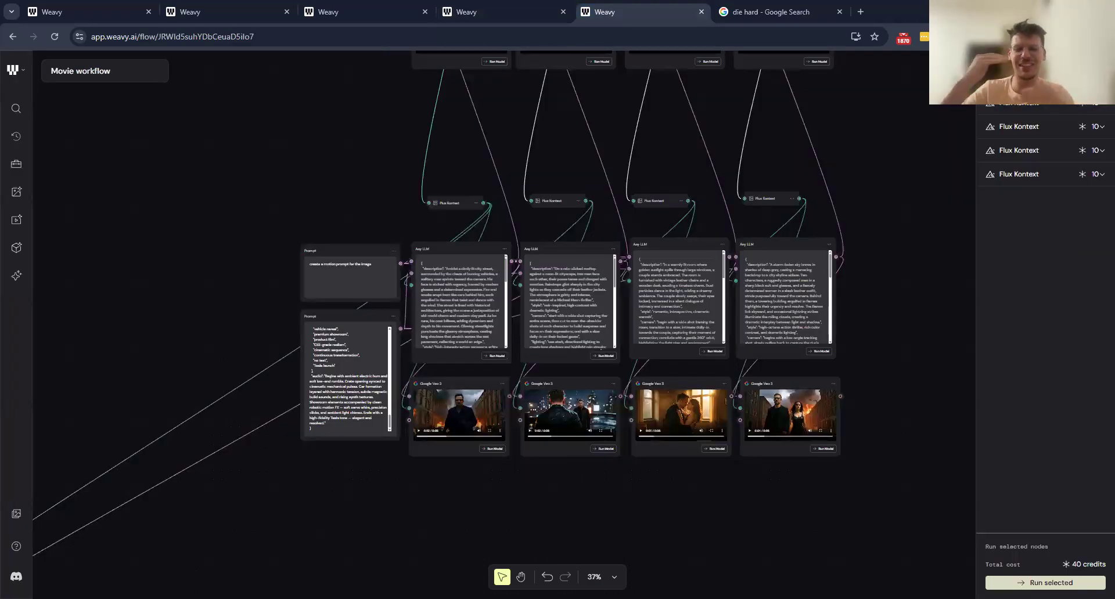
click(905, 445)
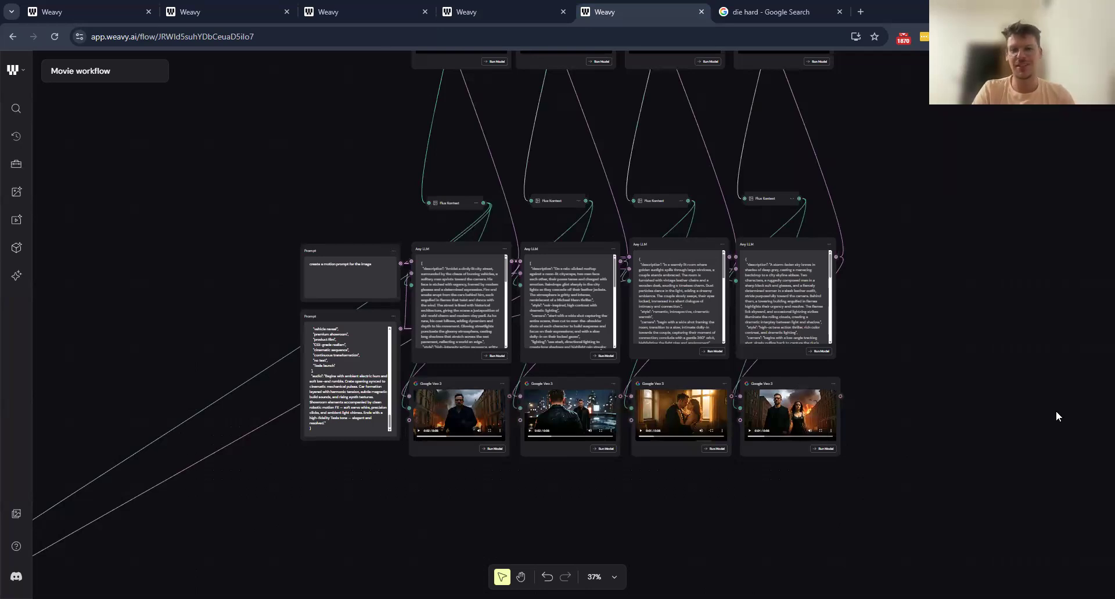